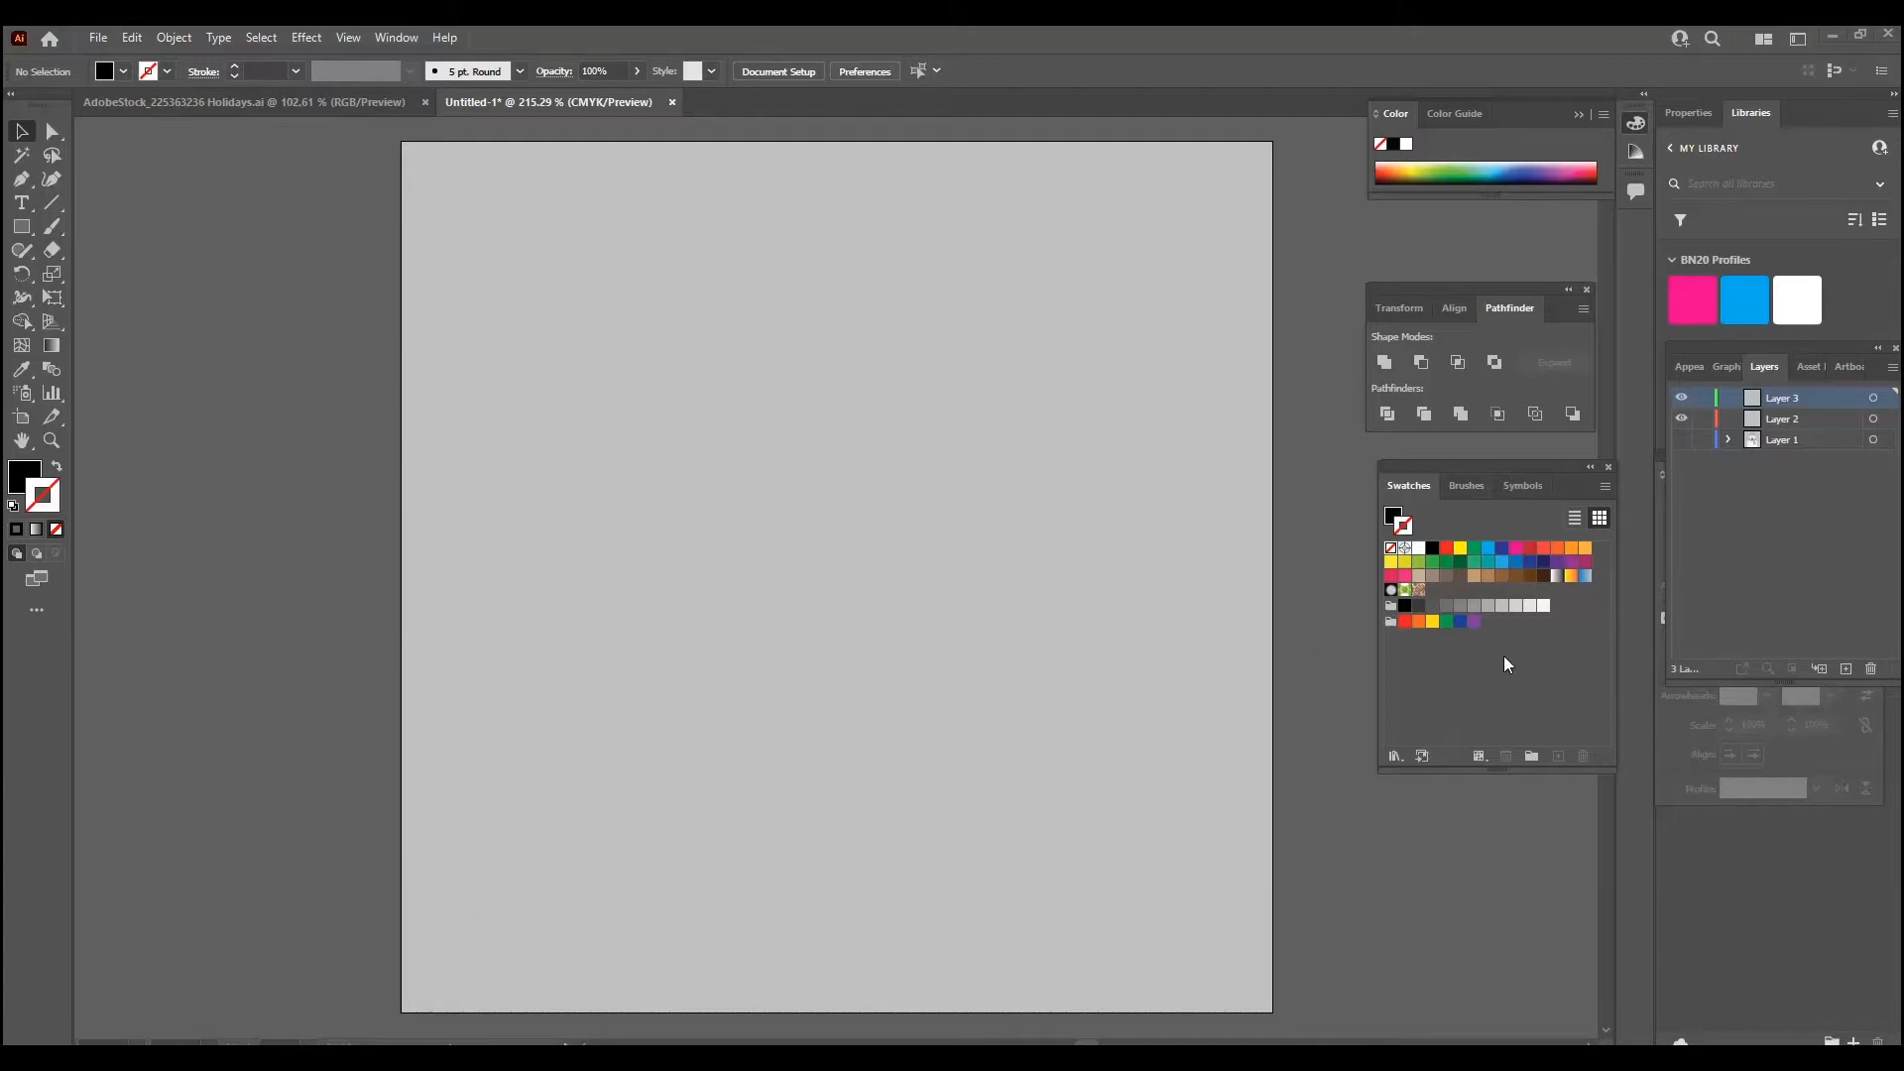
Draw a black circle about 1.89 in across near the middle of the artboard with the Ellipse tool.
left_click(26, 230)
left_click(27, 231)
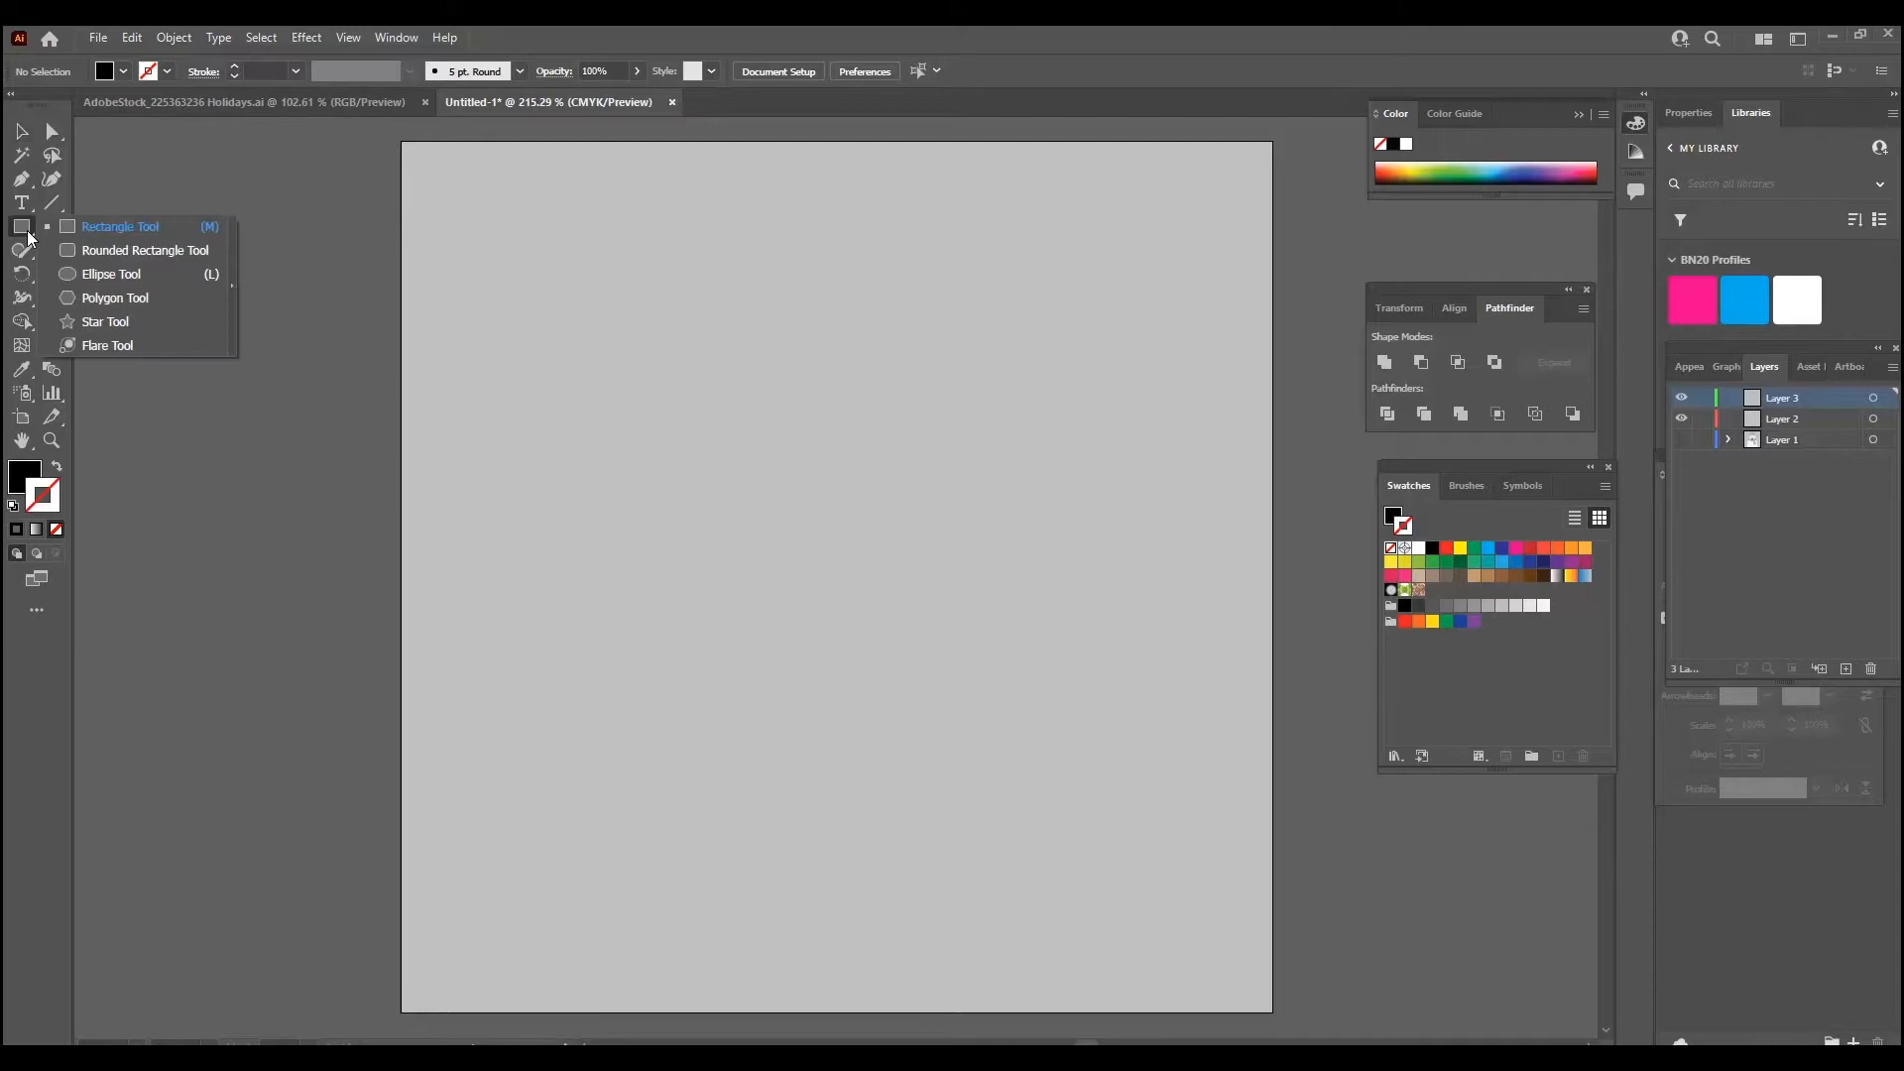
left_click(60, 273)
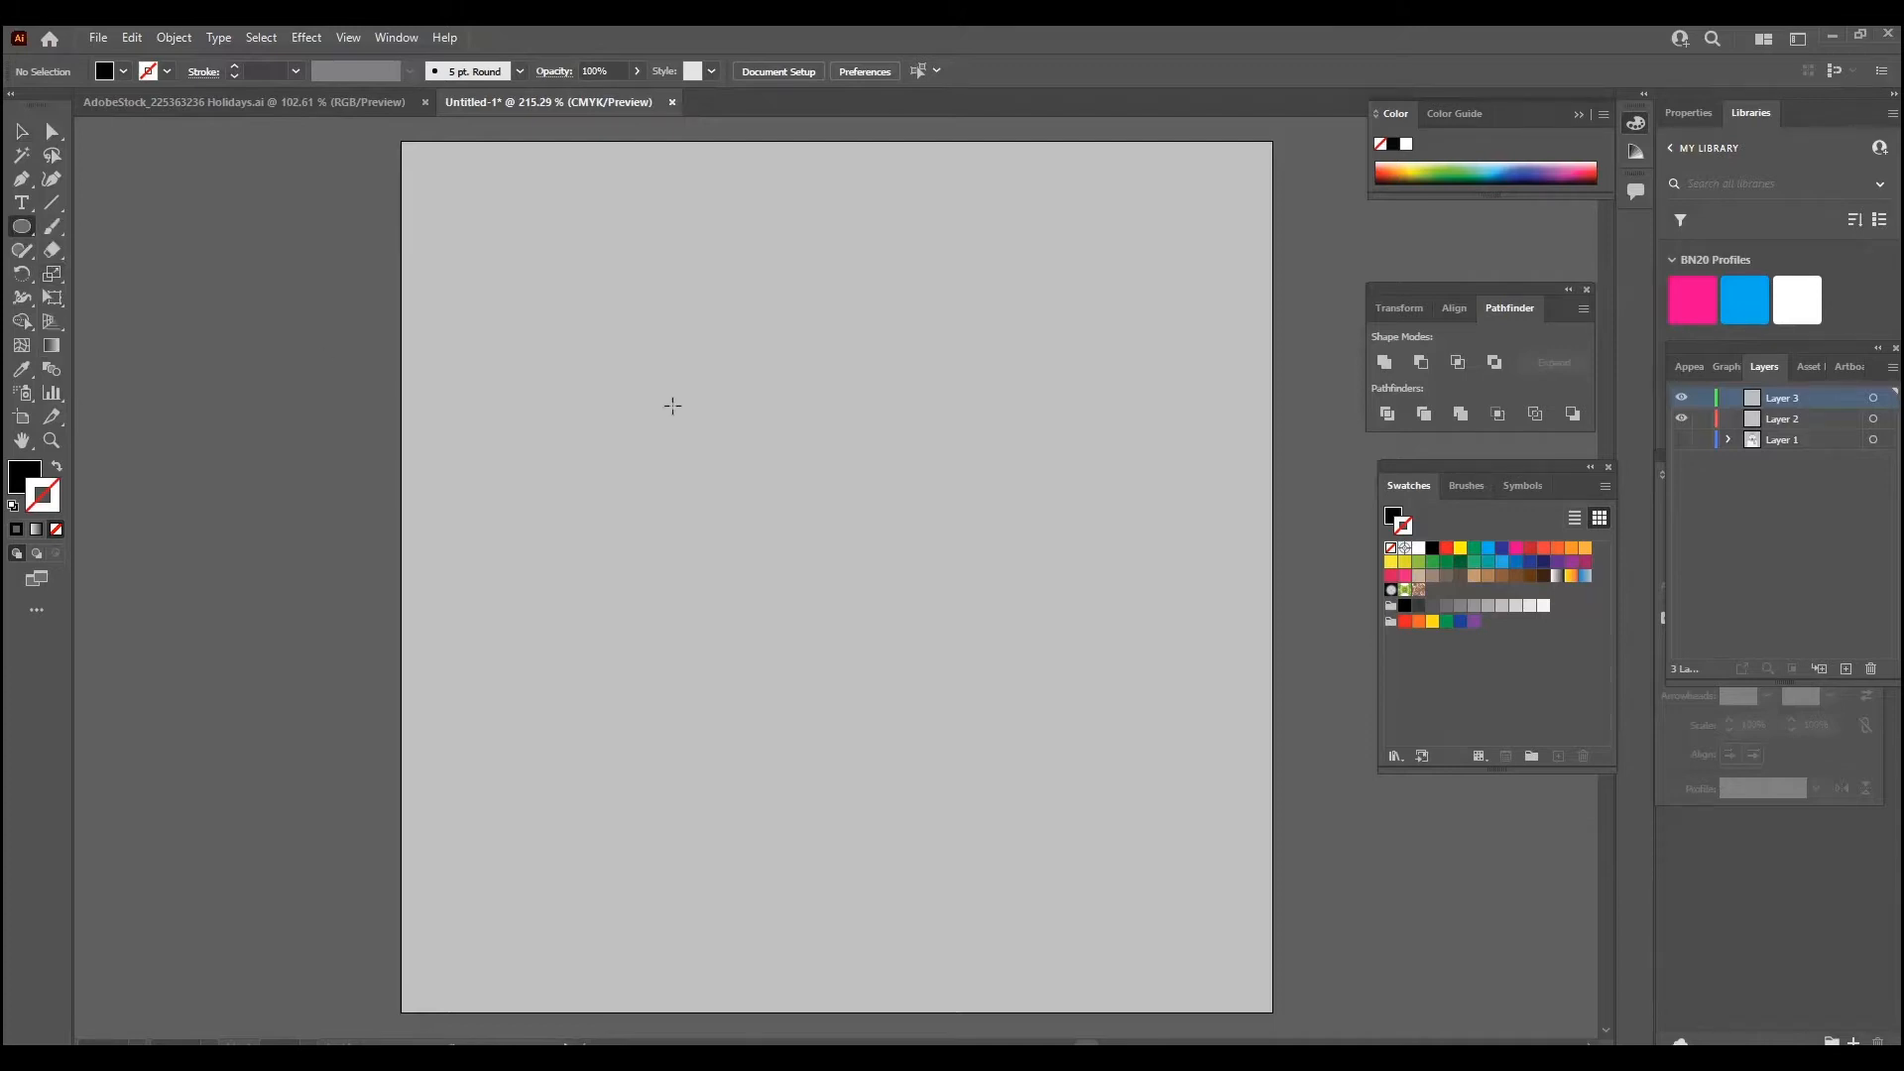
left_click_drag(638, 391, 943, 799)
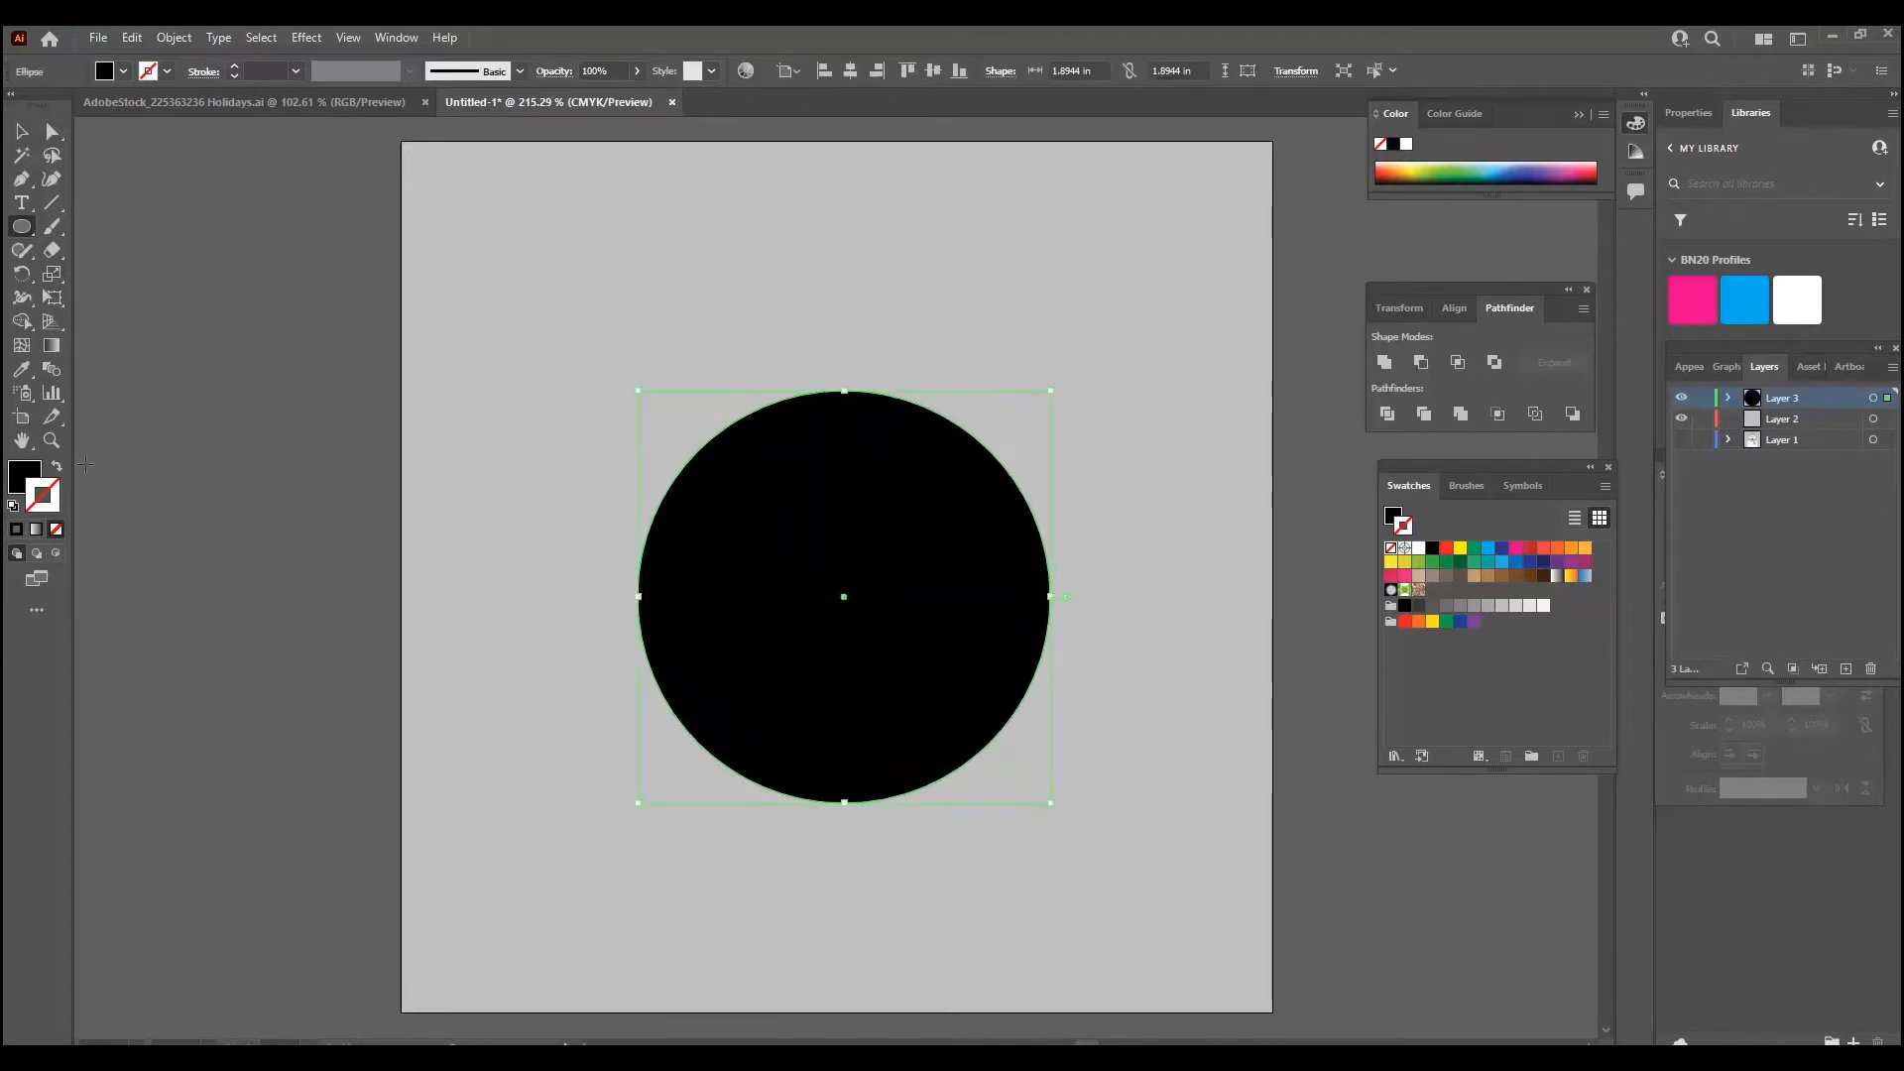
left_click(21, 131)
left_click(723, 287)
Draw a smaller circle inside the black one and align the two circles' centers horizontally and vertically.
key("l")
left_click_drag(768, 509, 953, 694)
key("v")
left_click_drag(622, 342, 1107, 853)
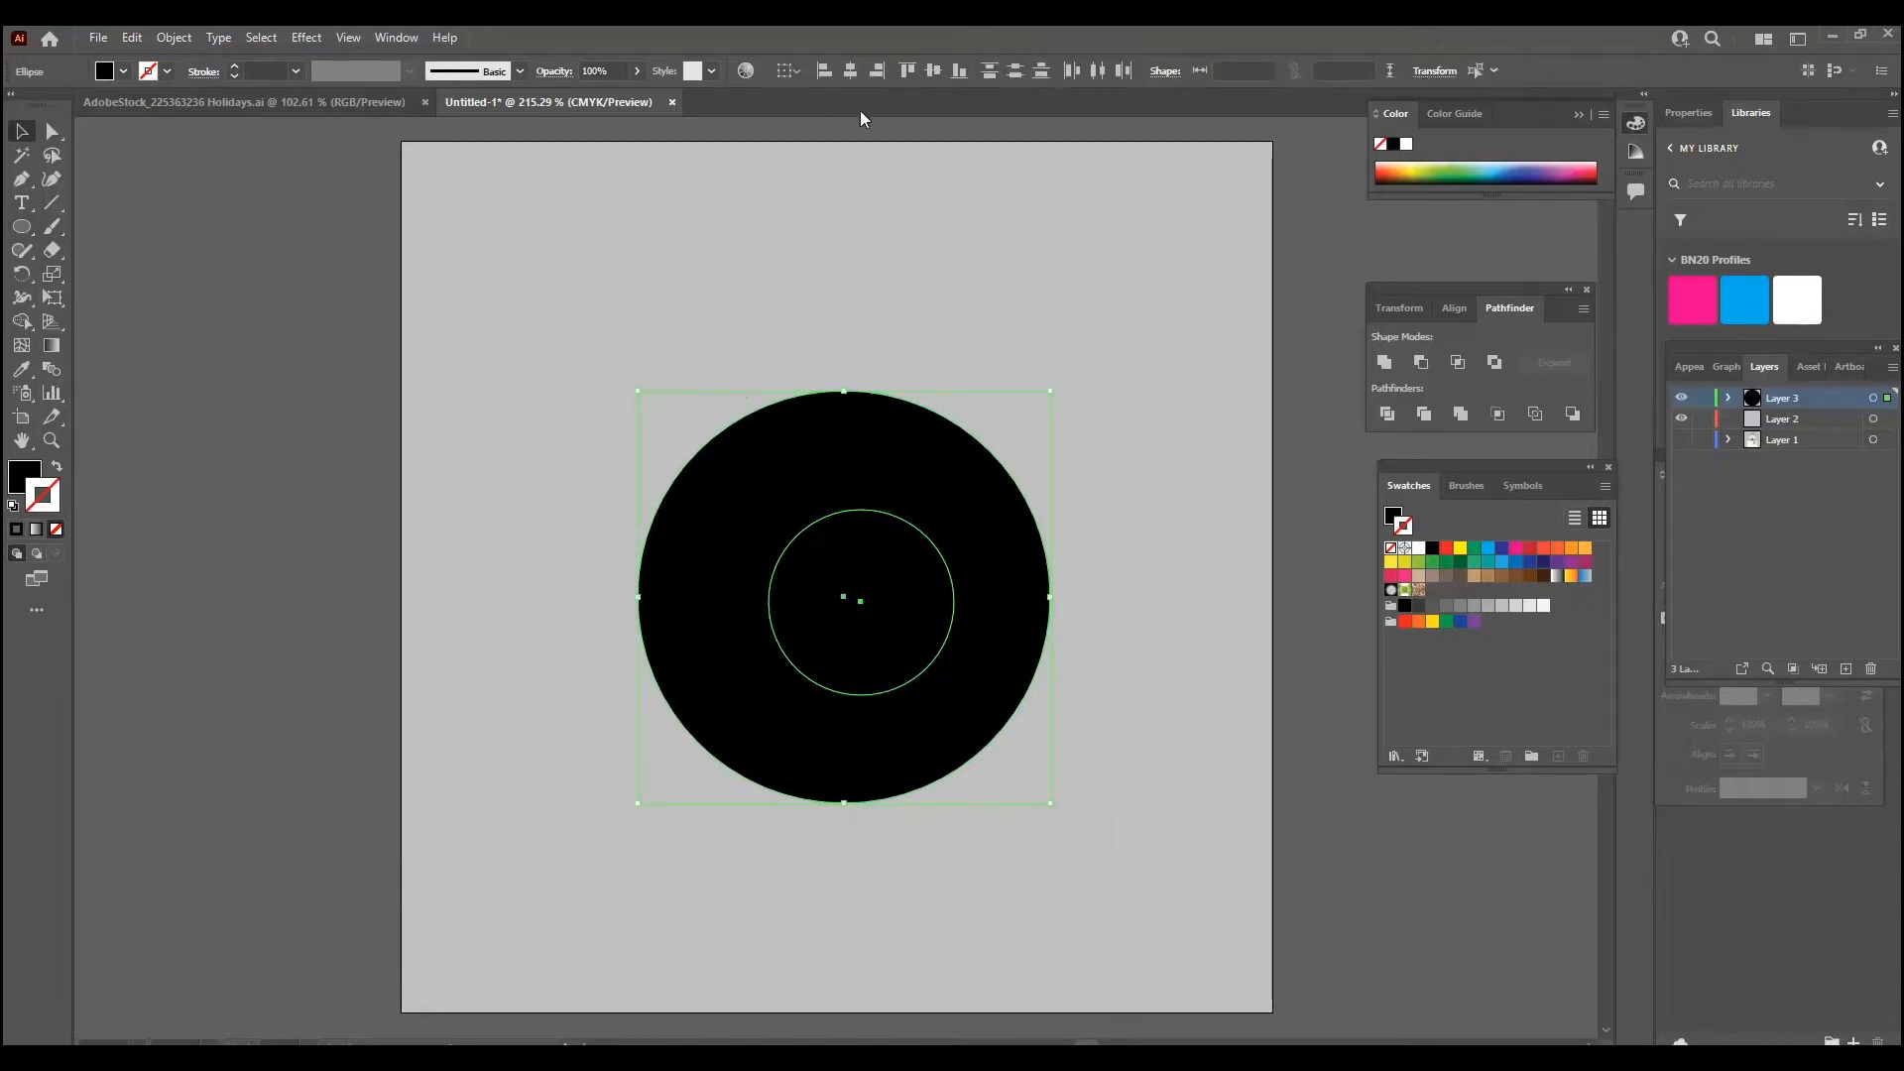
left_click(848, 76)
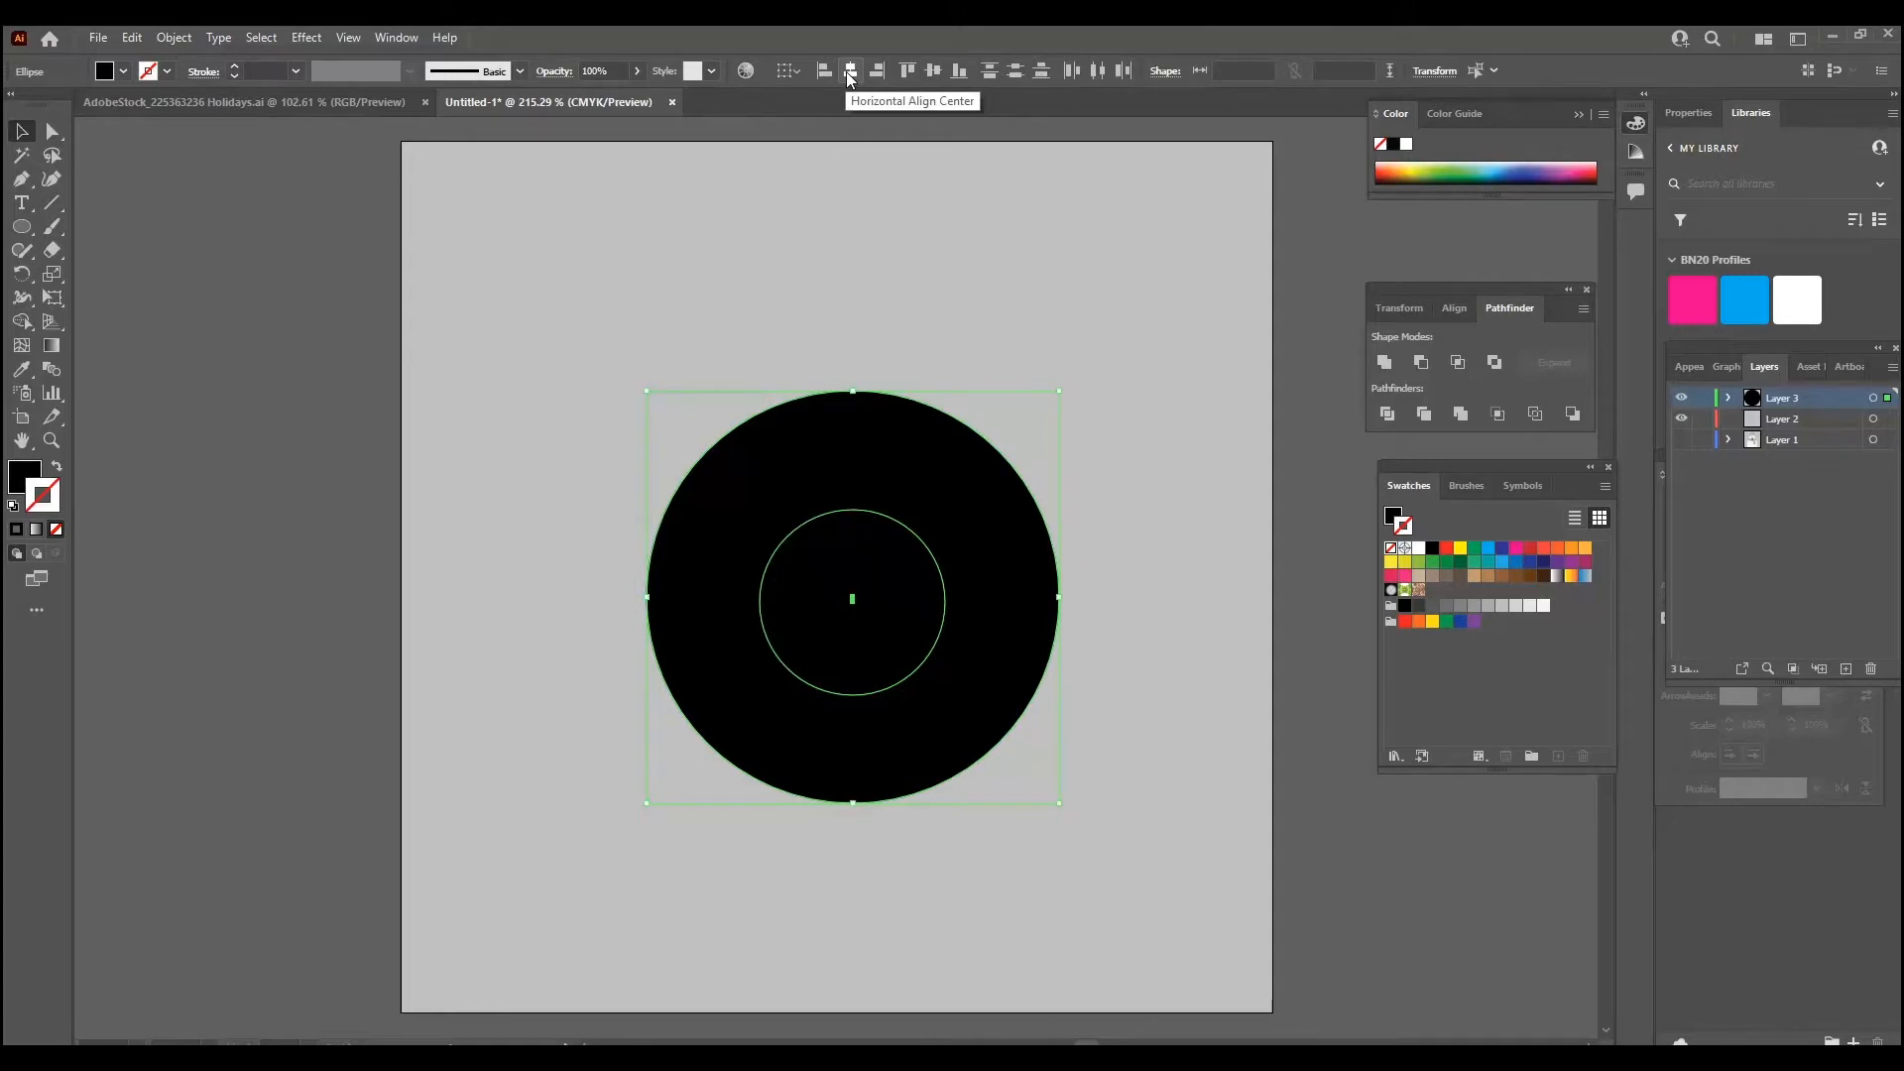
left_click(933, 71)
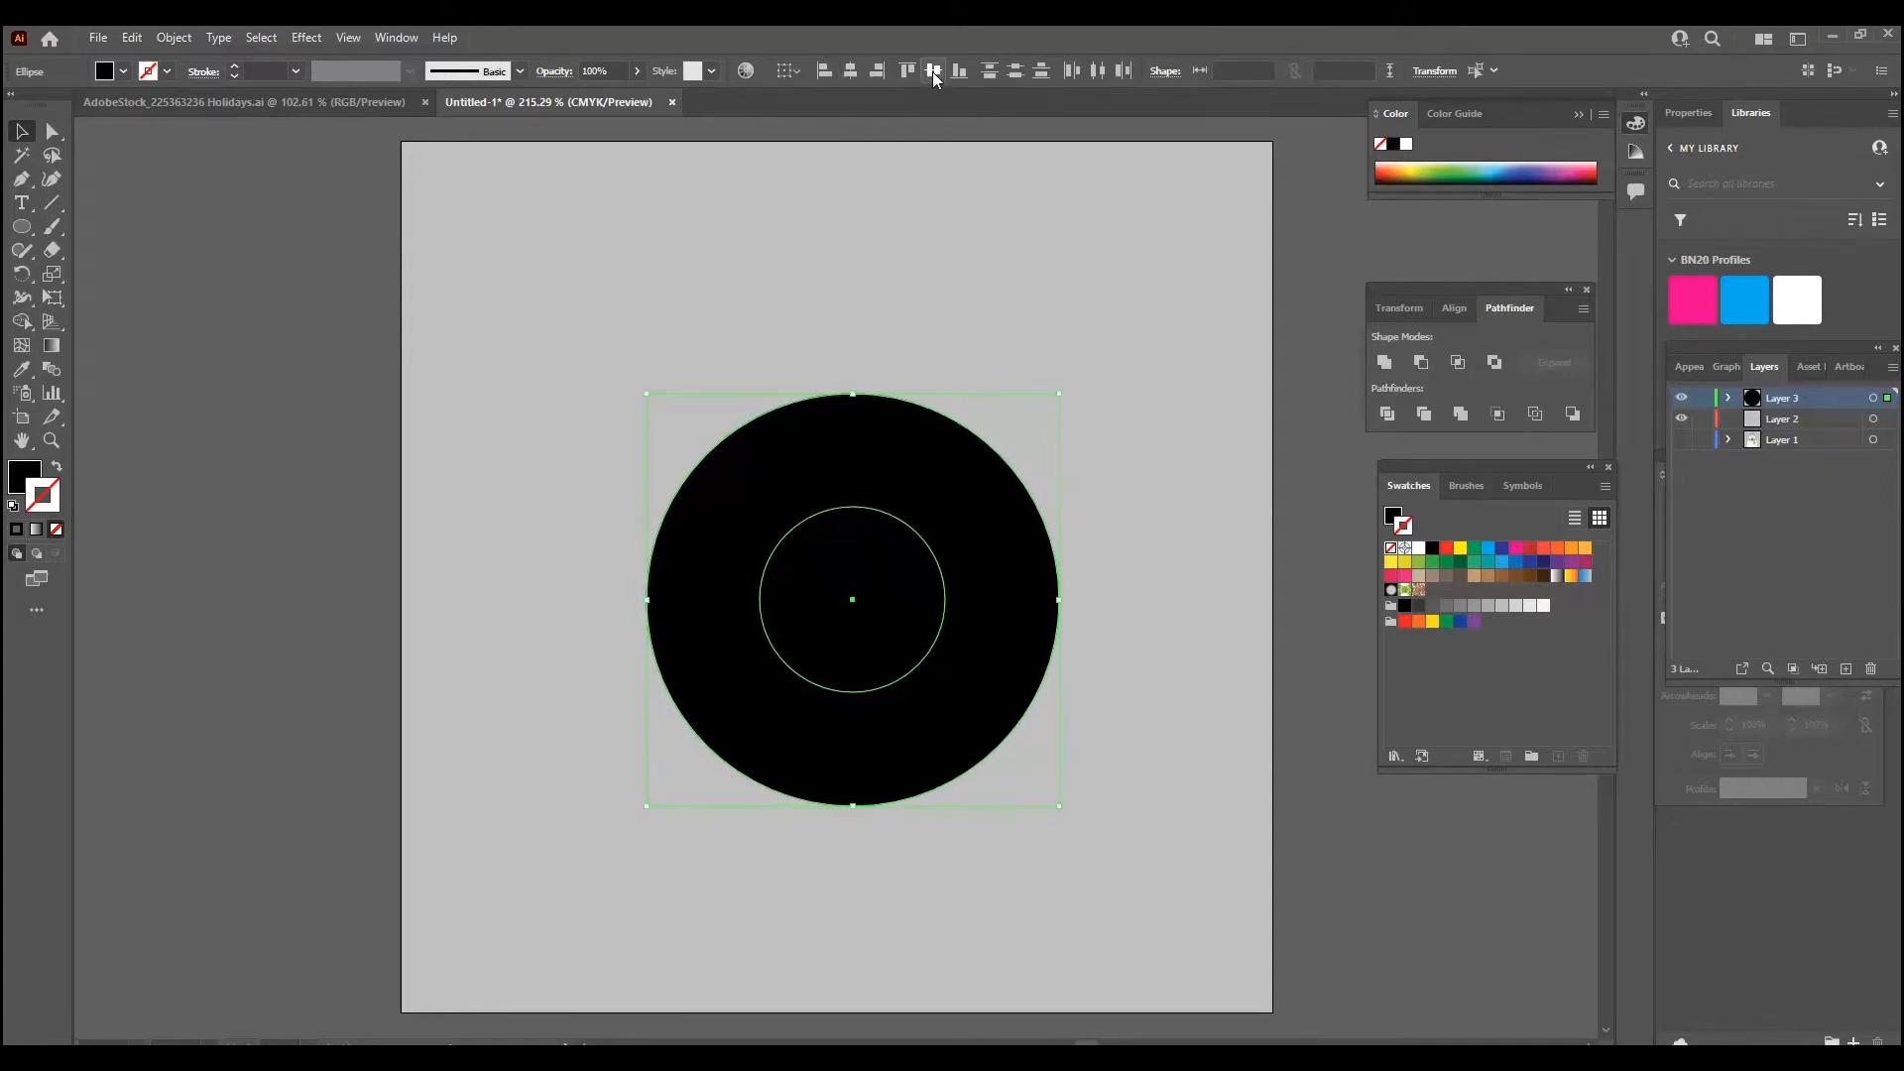
left_click(994, 271)
Divide the two overlapping circles with Pathfinder and ungroup the resulting pieces.
left_click_drag(678, 338, 1051, 848)
left_click(1394, 410)
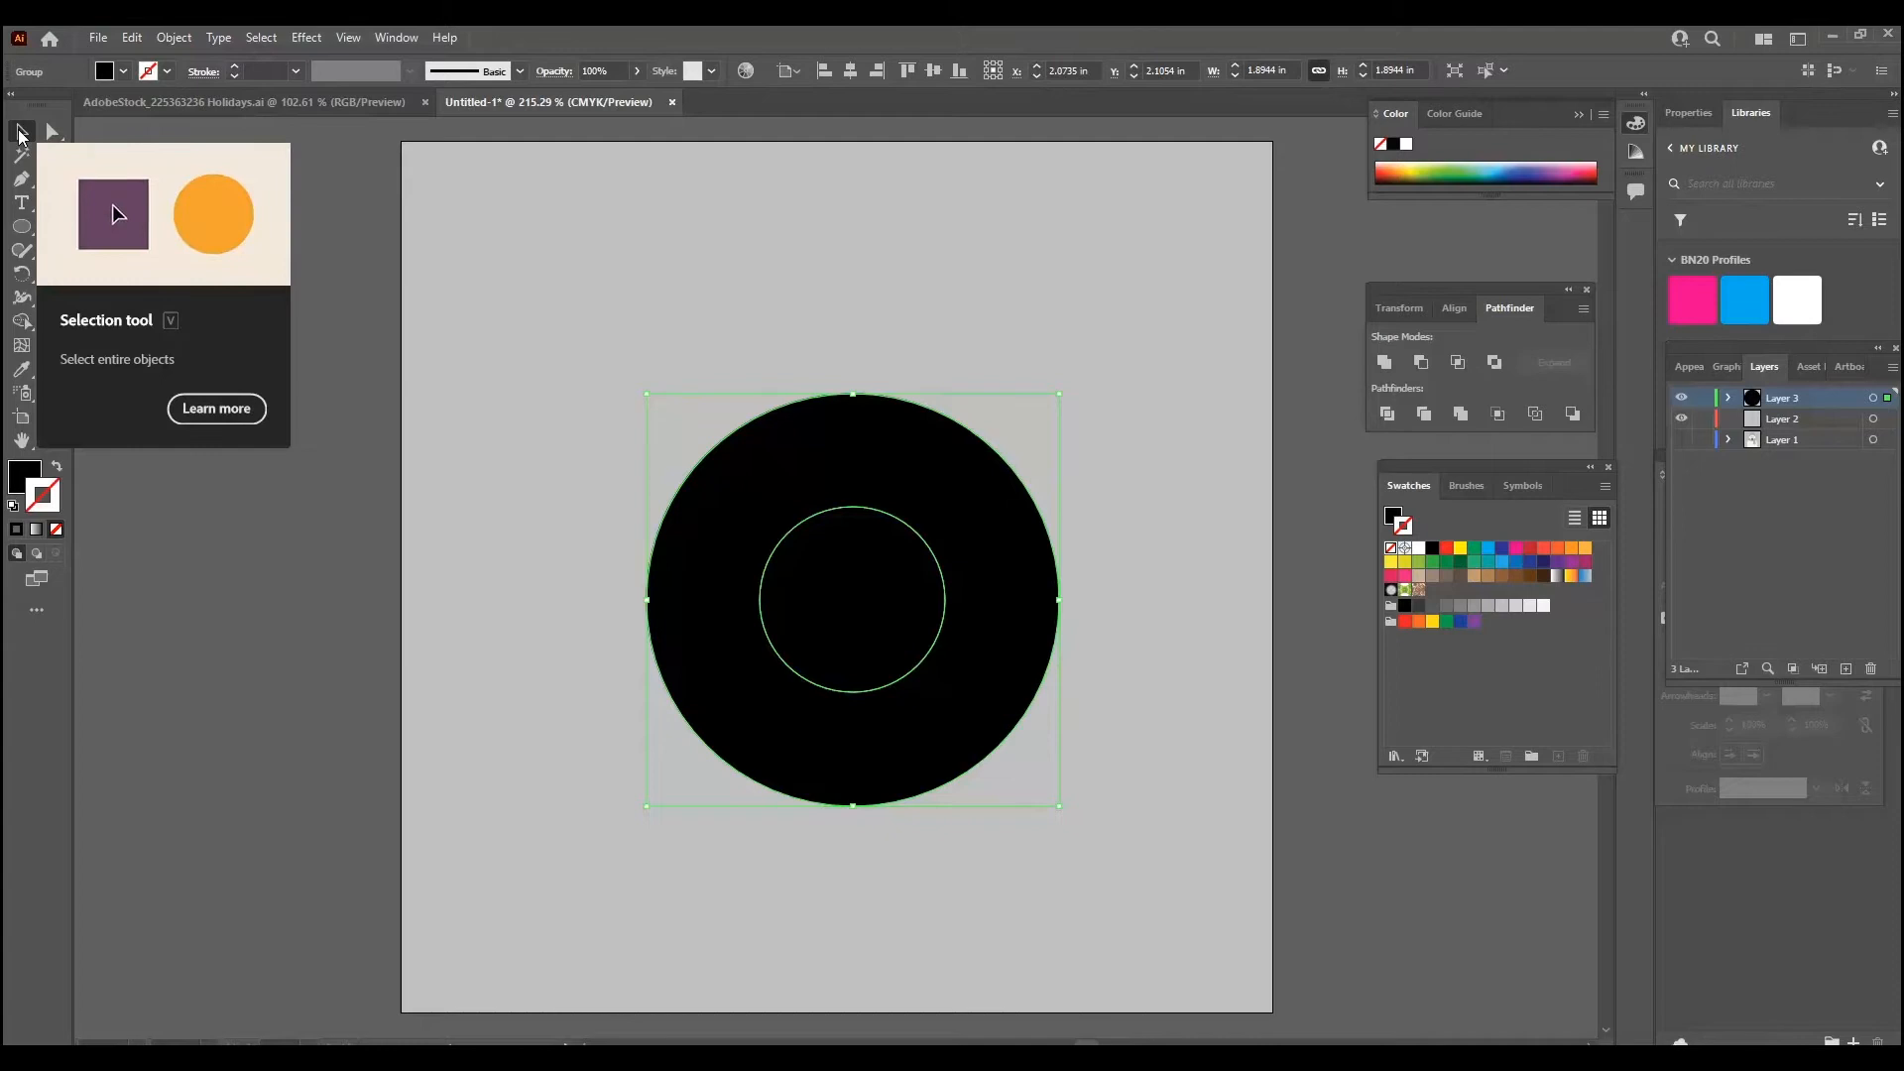
left_click(731, 319)
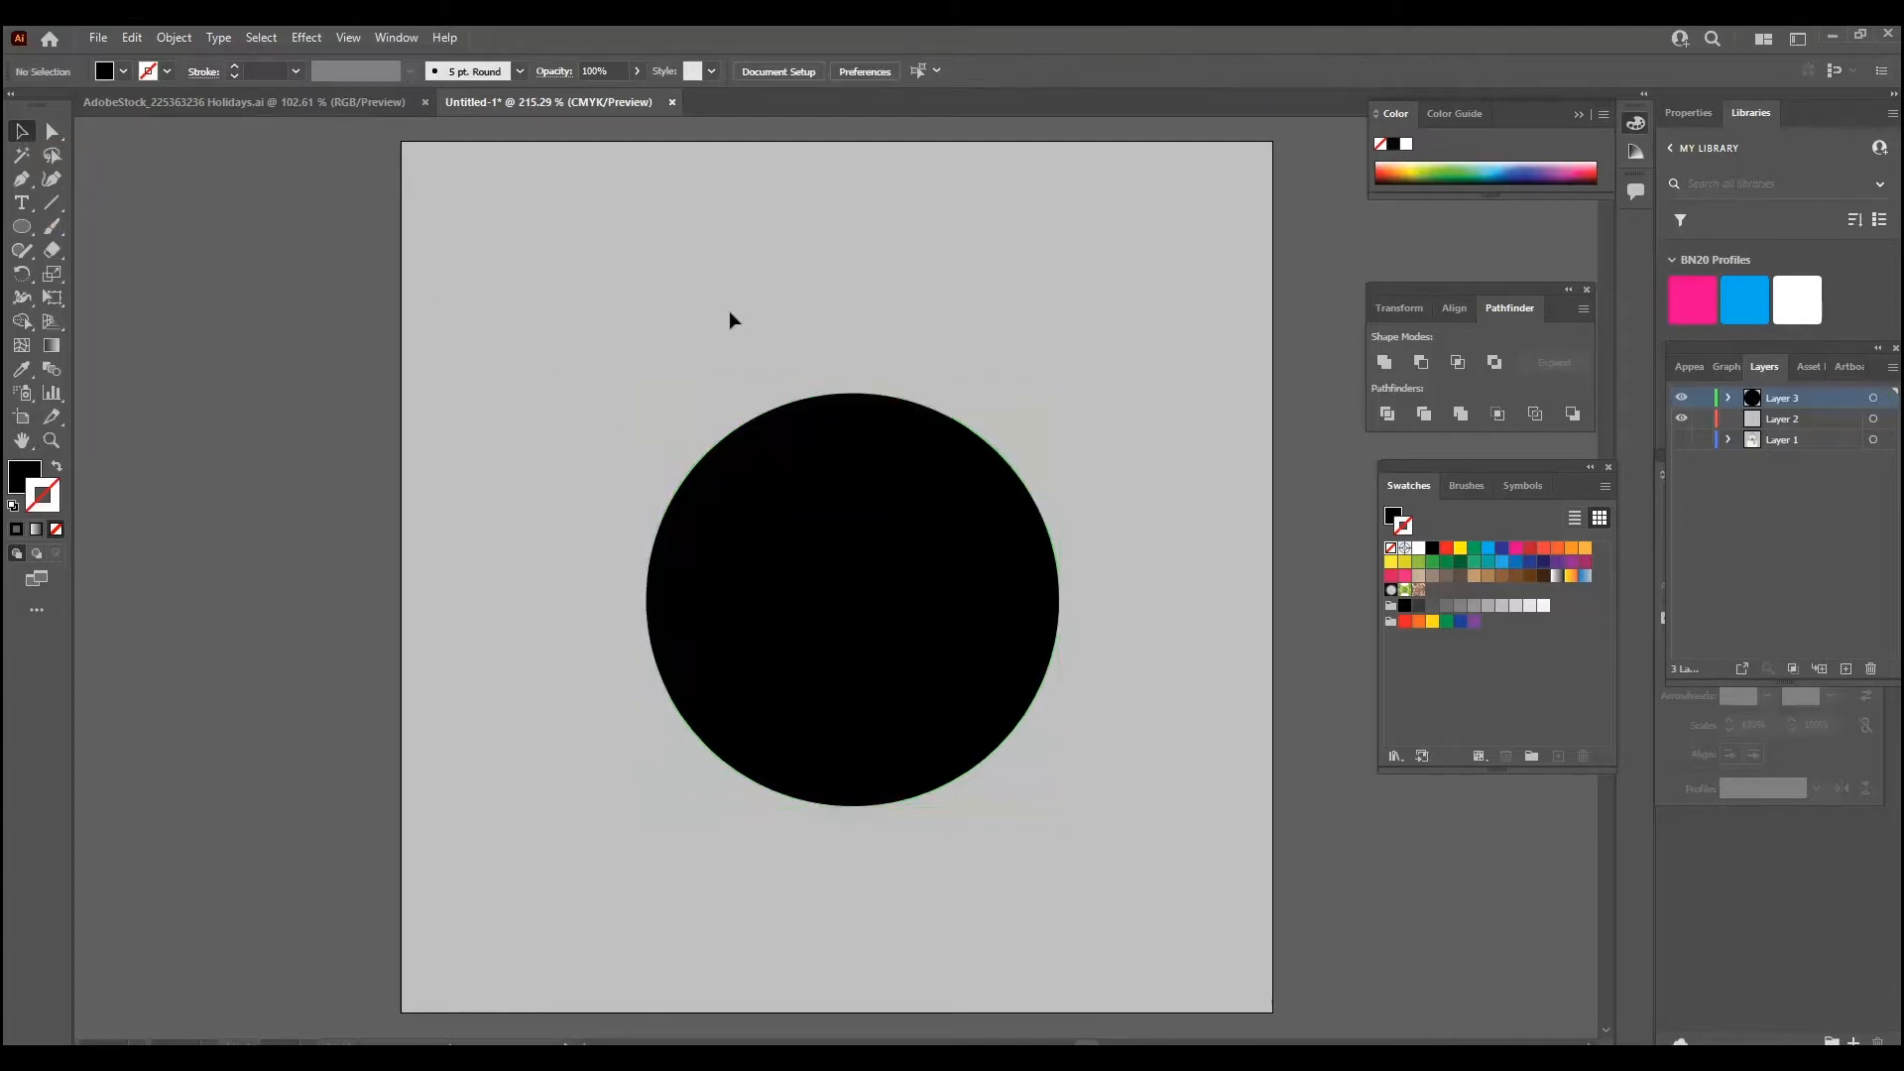
left_click(860, 605)
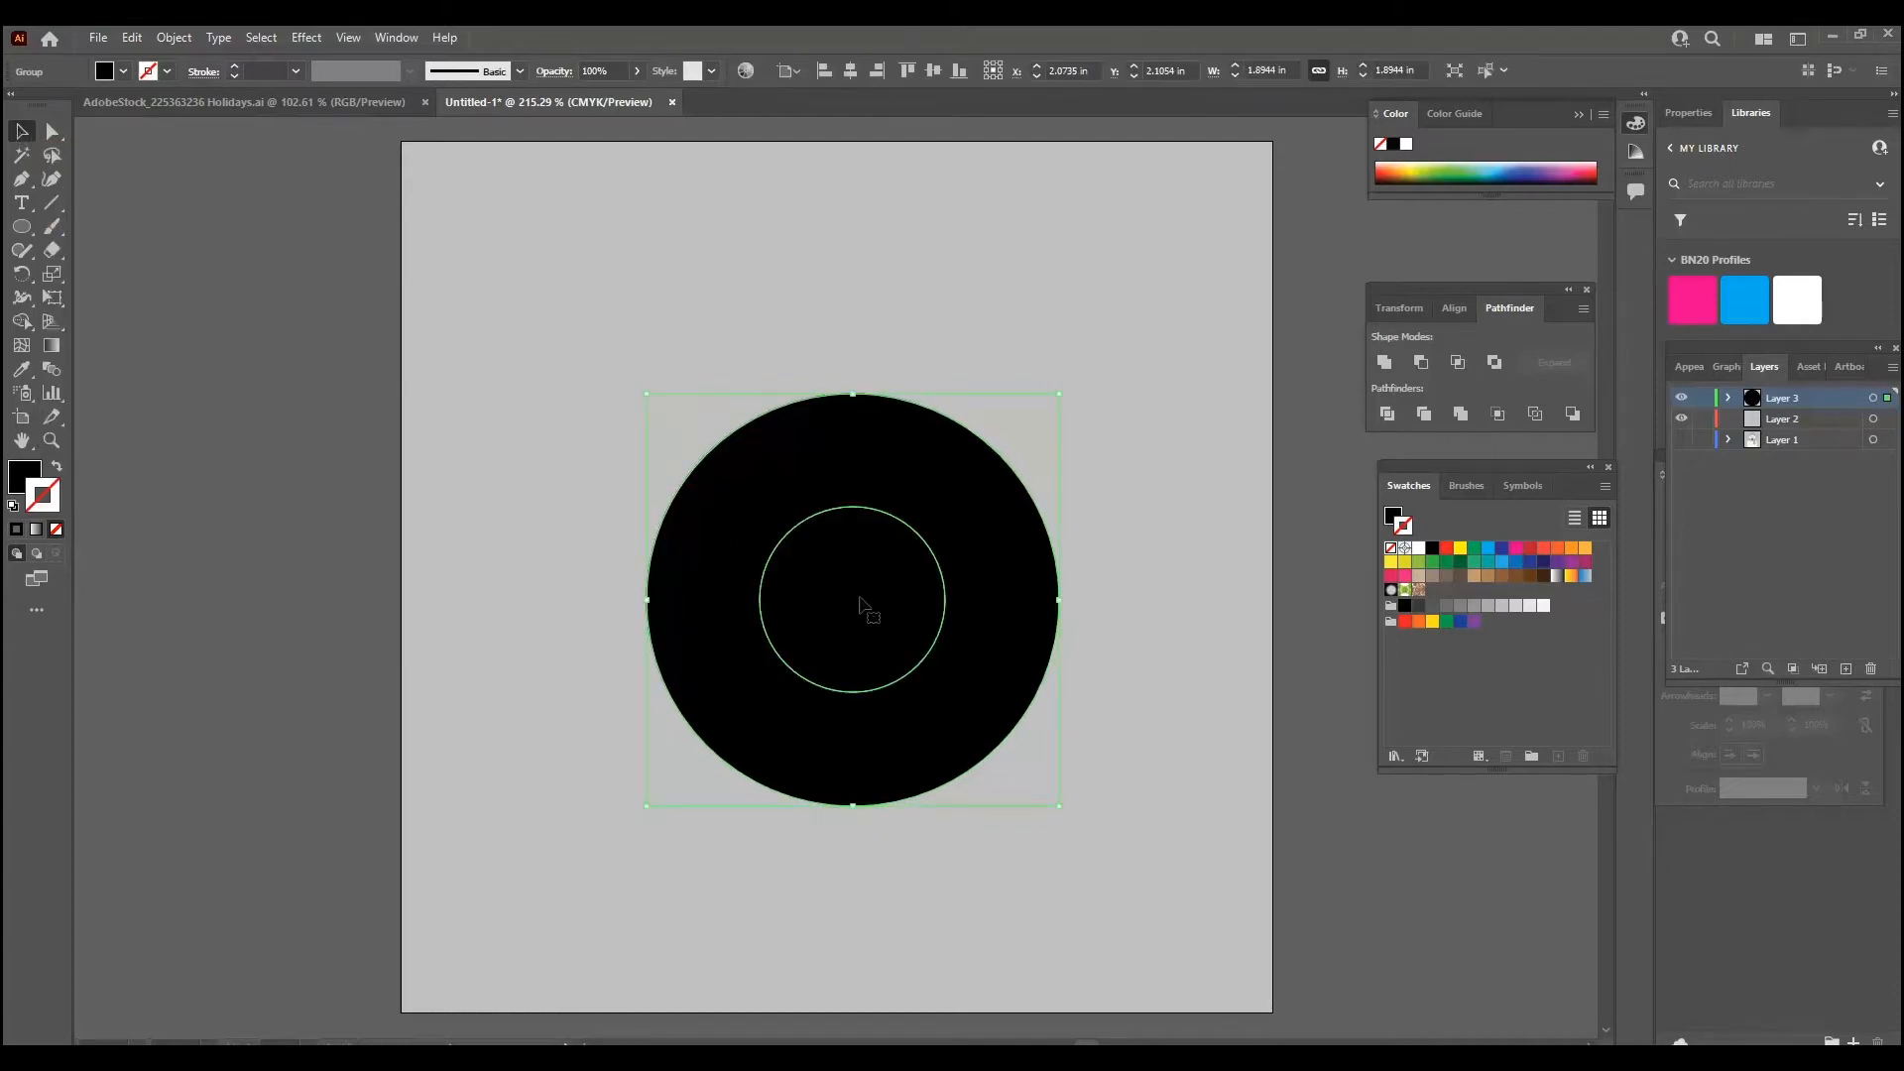
right_click(861, 607)
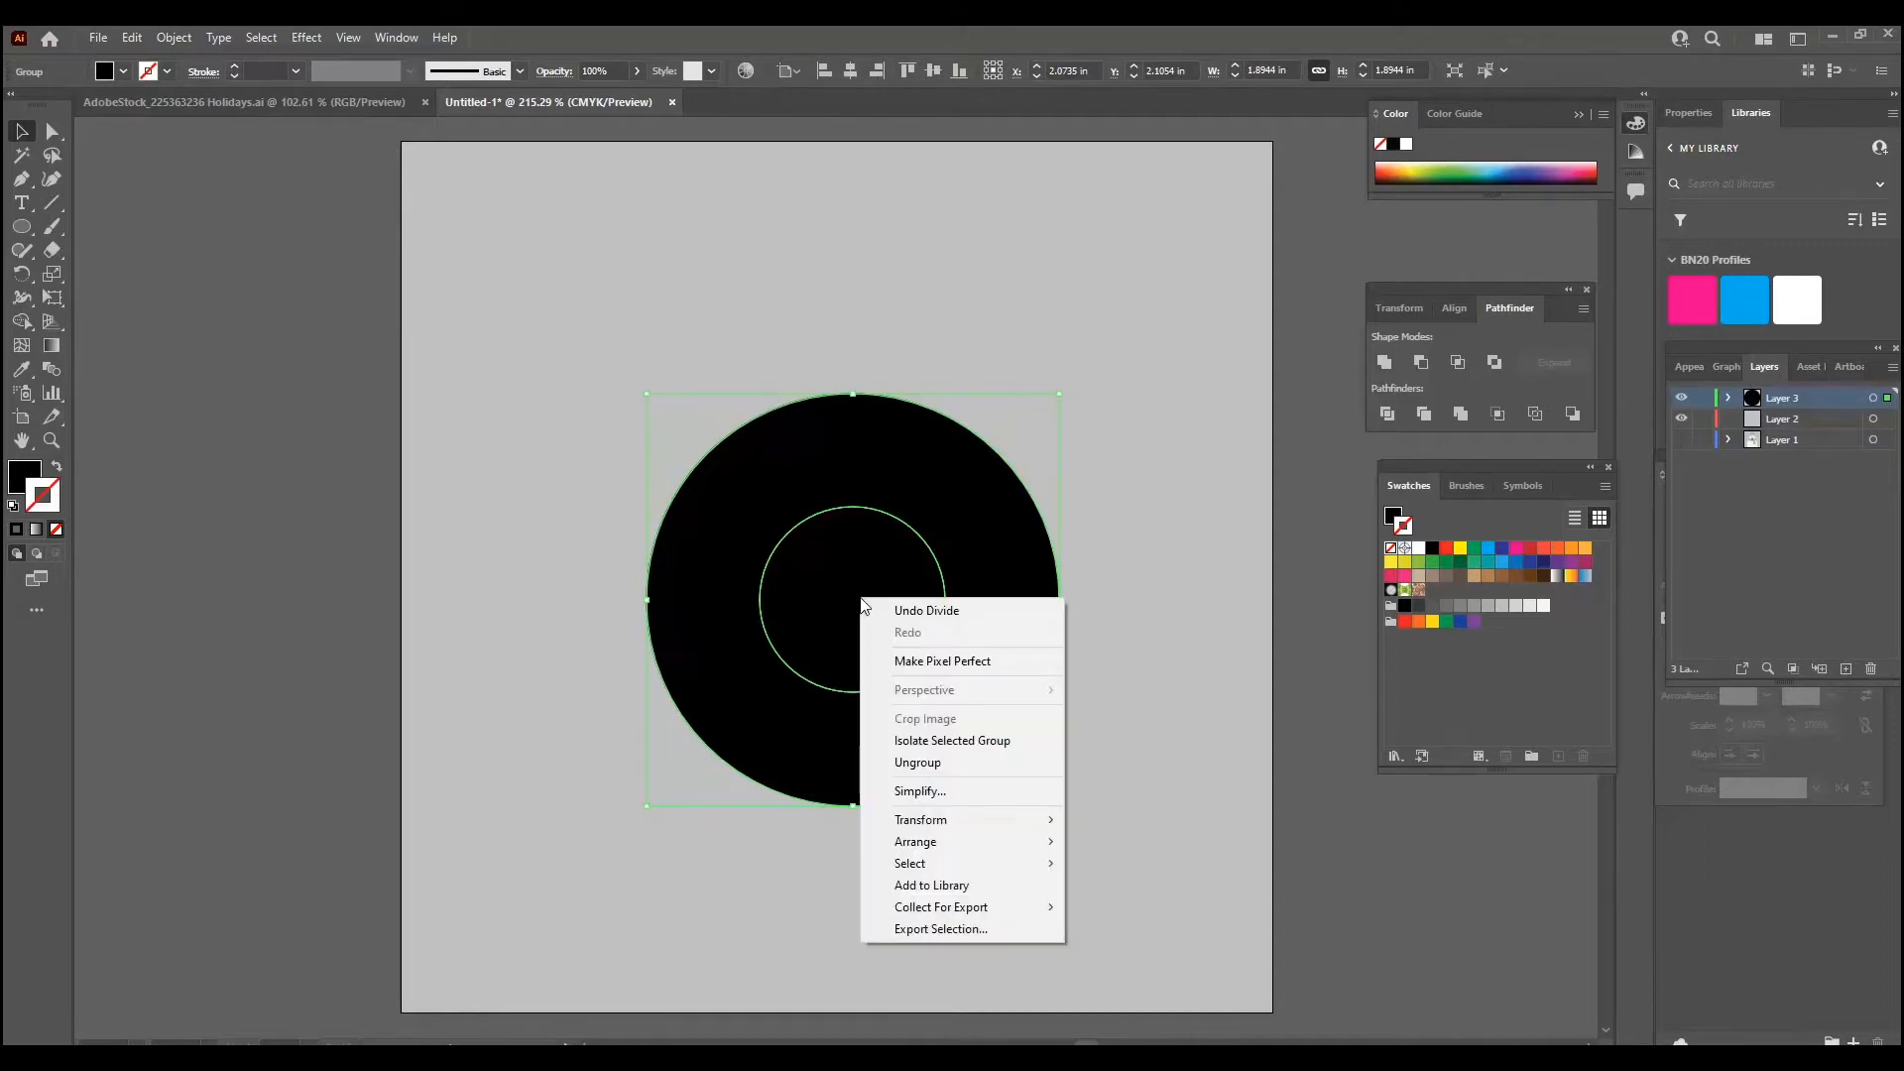
left_click(912, 759)
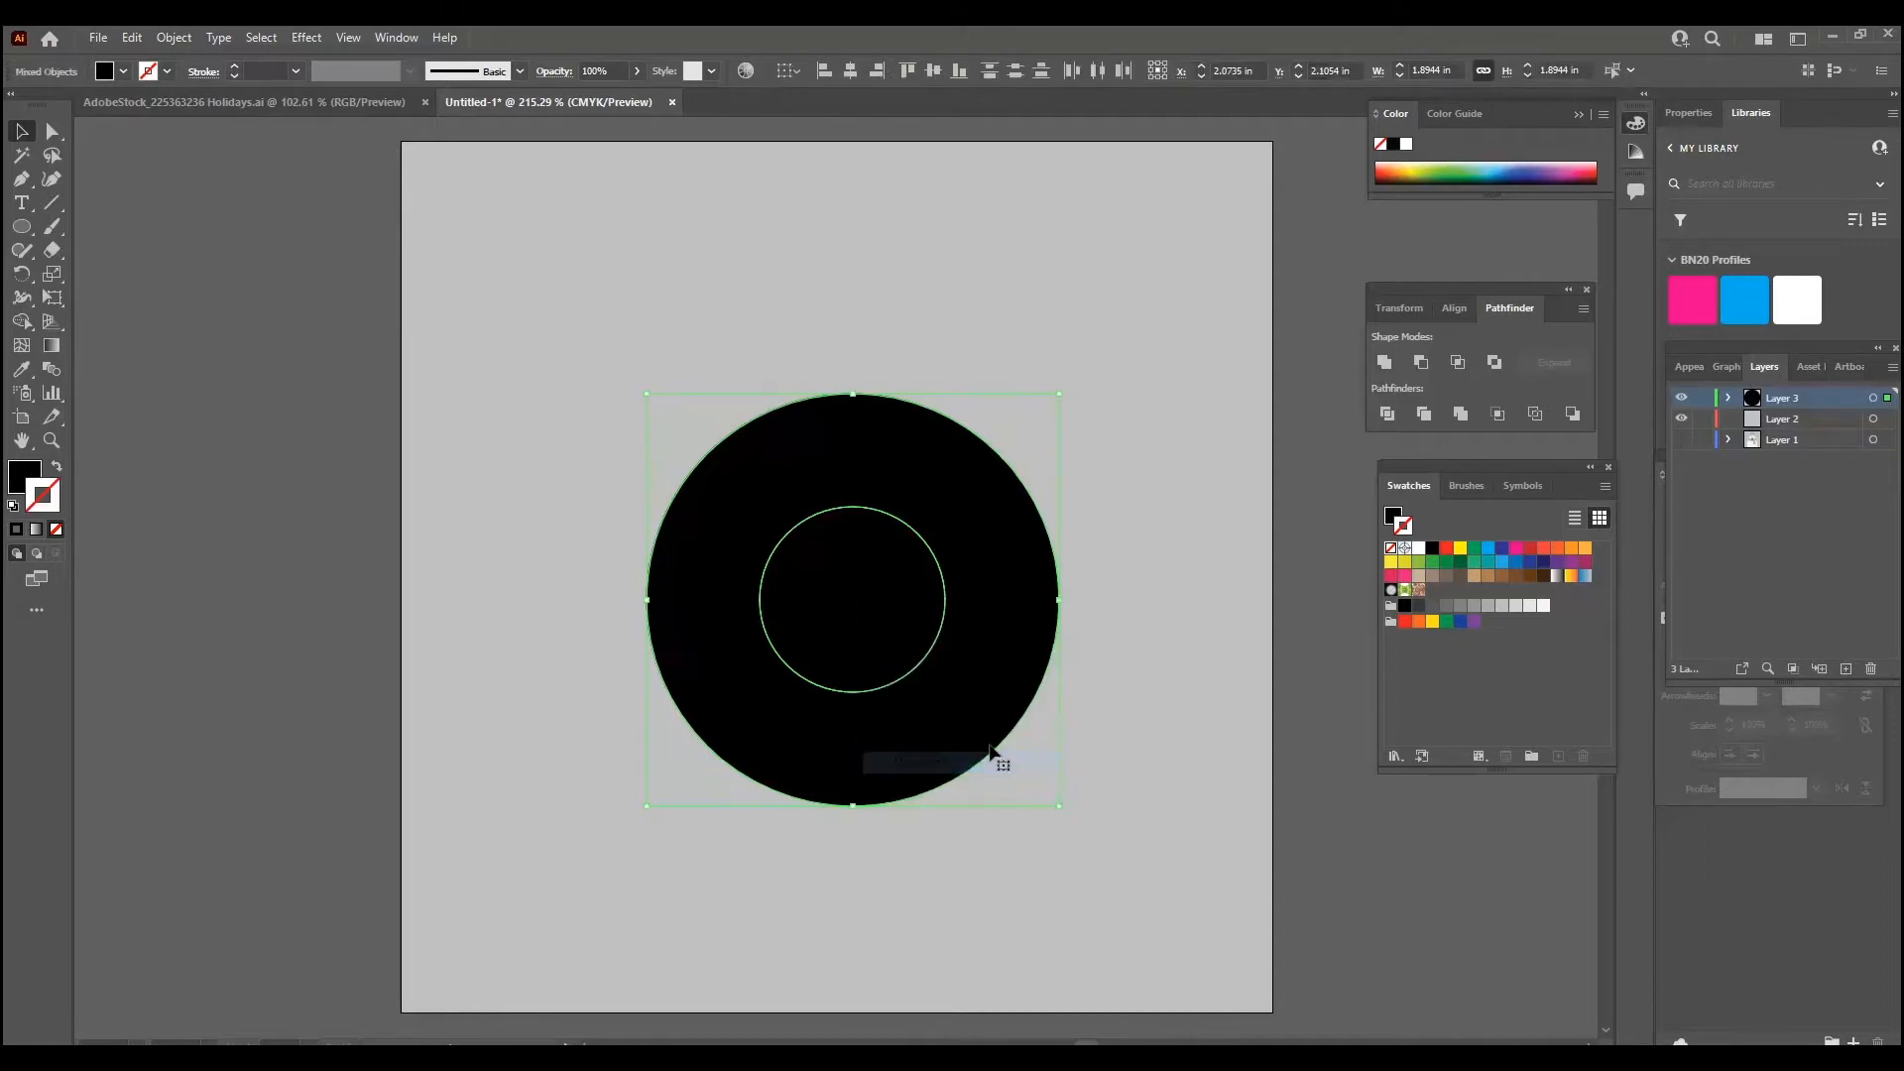
left_click(1142, 666)
Delete the inner circle piece to leave a ring, and move the ring slightly upward.
left_click(876, 604)
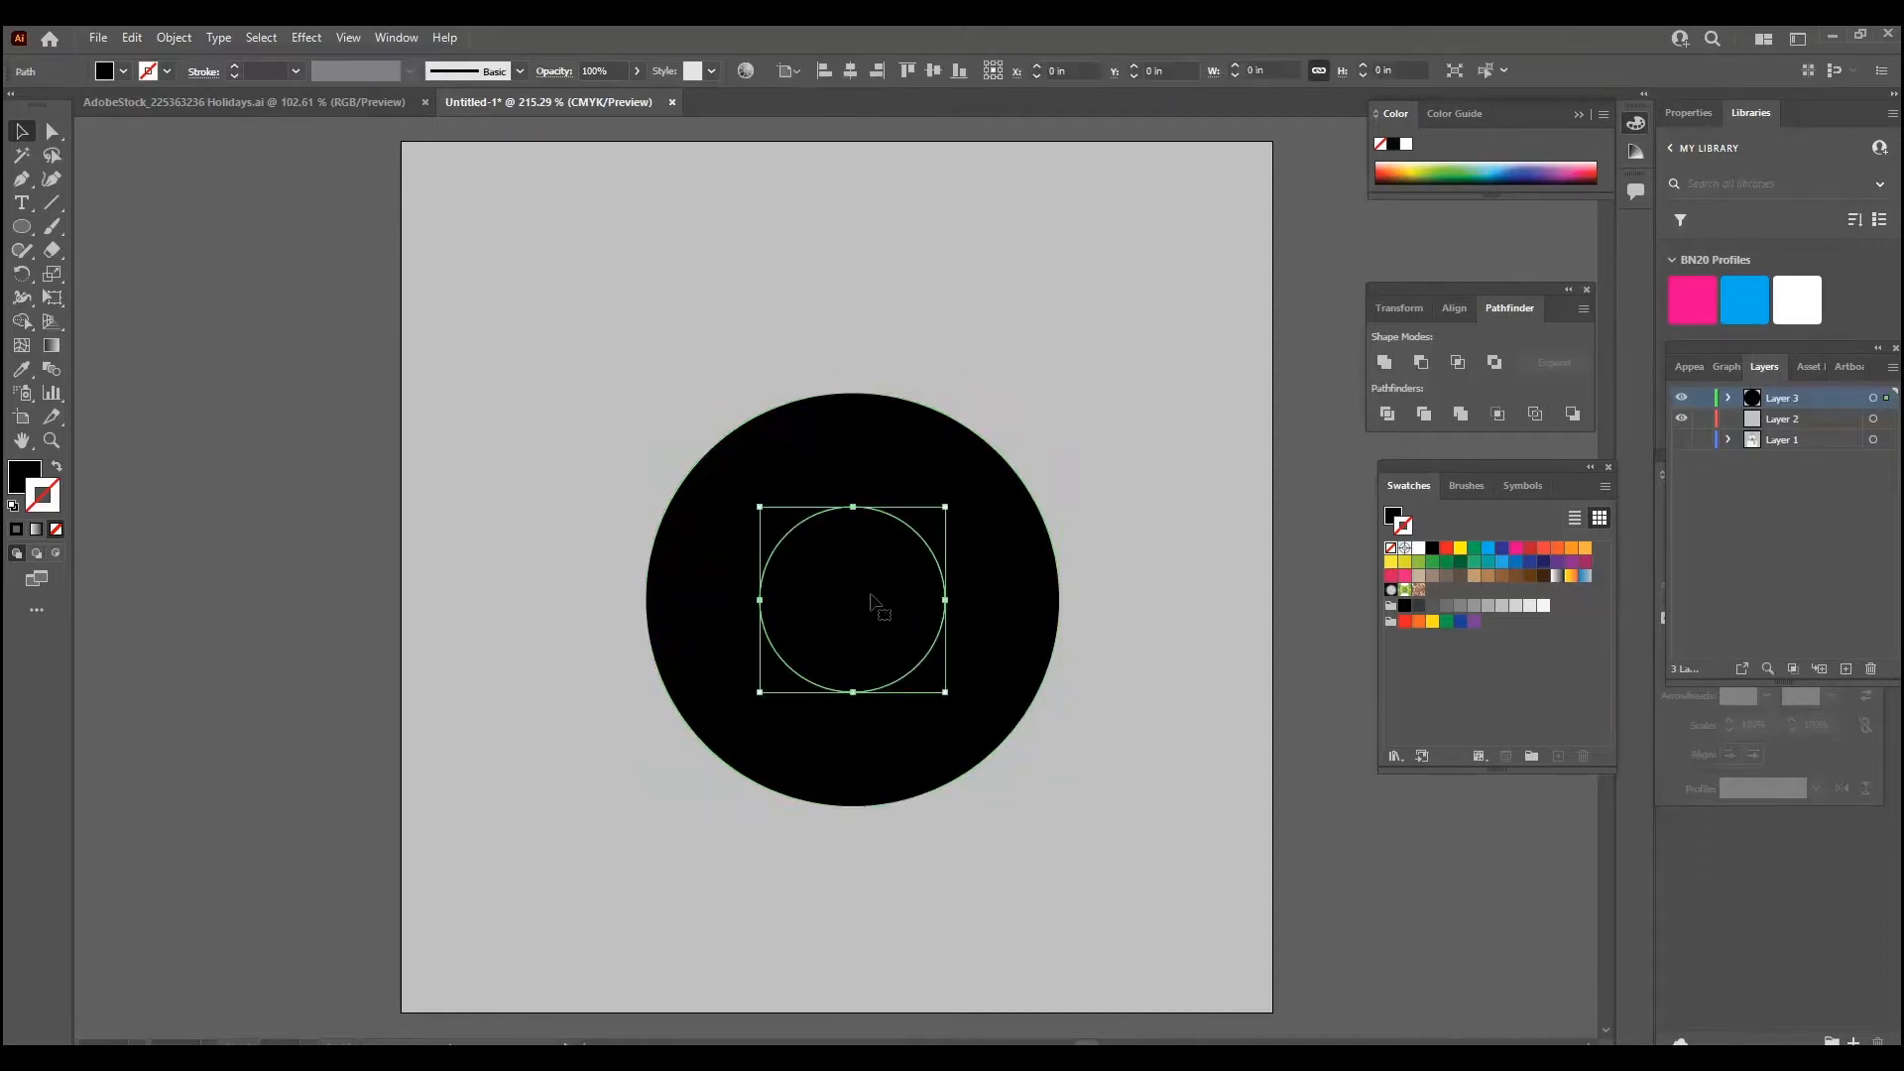
key("Delete")
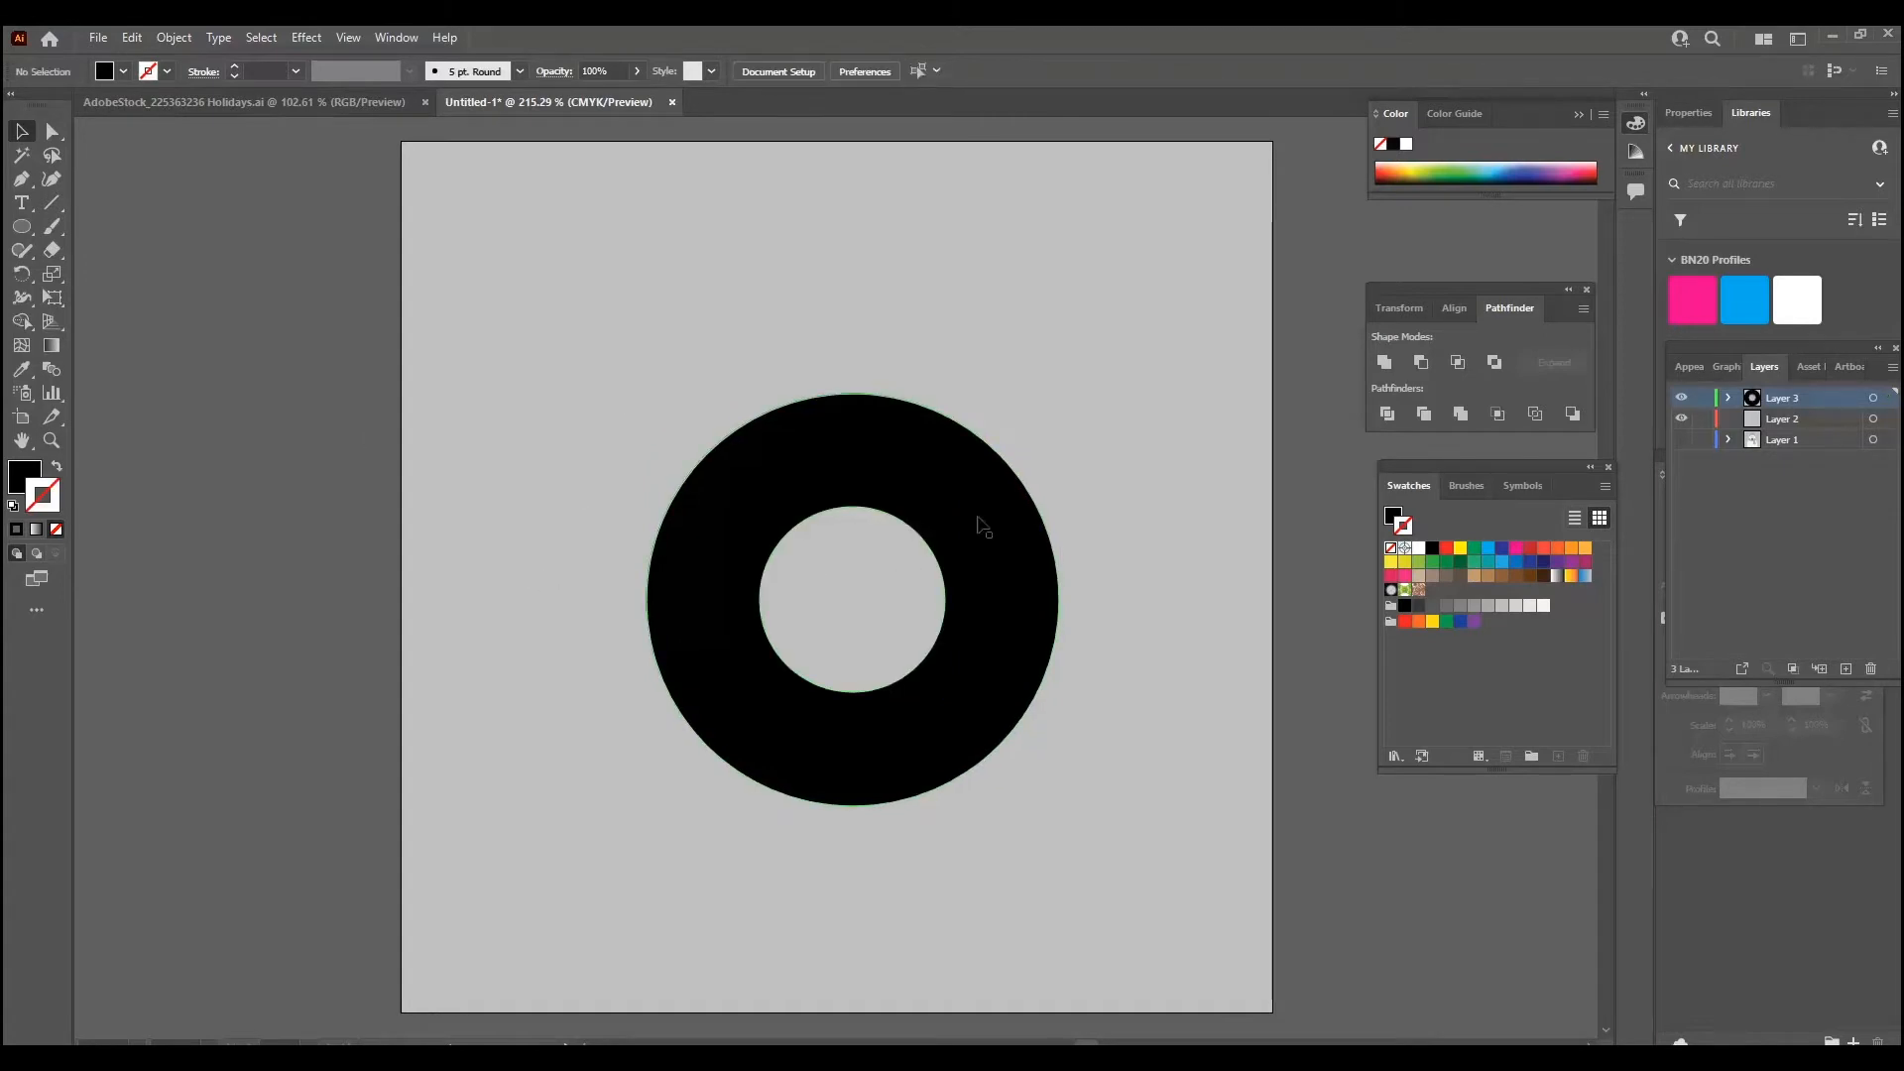
mouse_move(1012, 542)
left_mouse_down()
mouse_move(981, 490)
mouse_move(1011, 491)
mouse_move(1020, 518)
left_mouse_up()
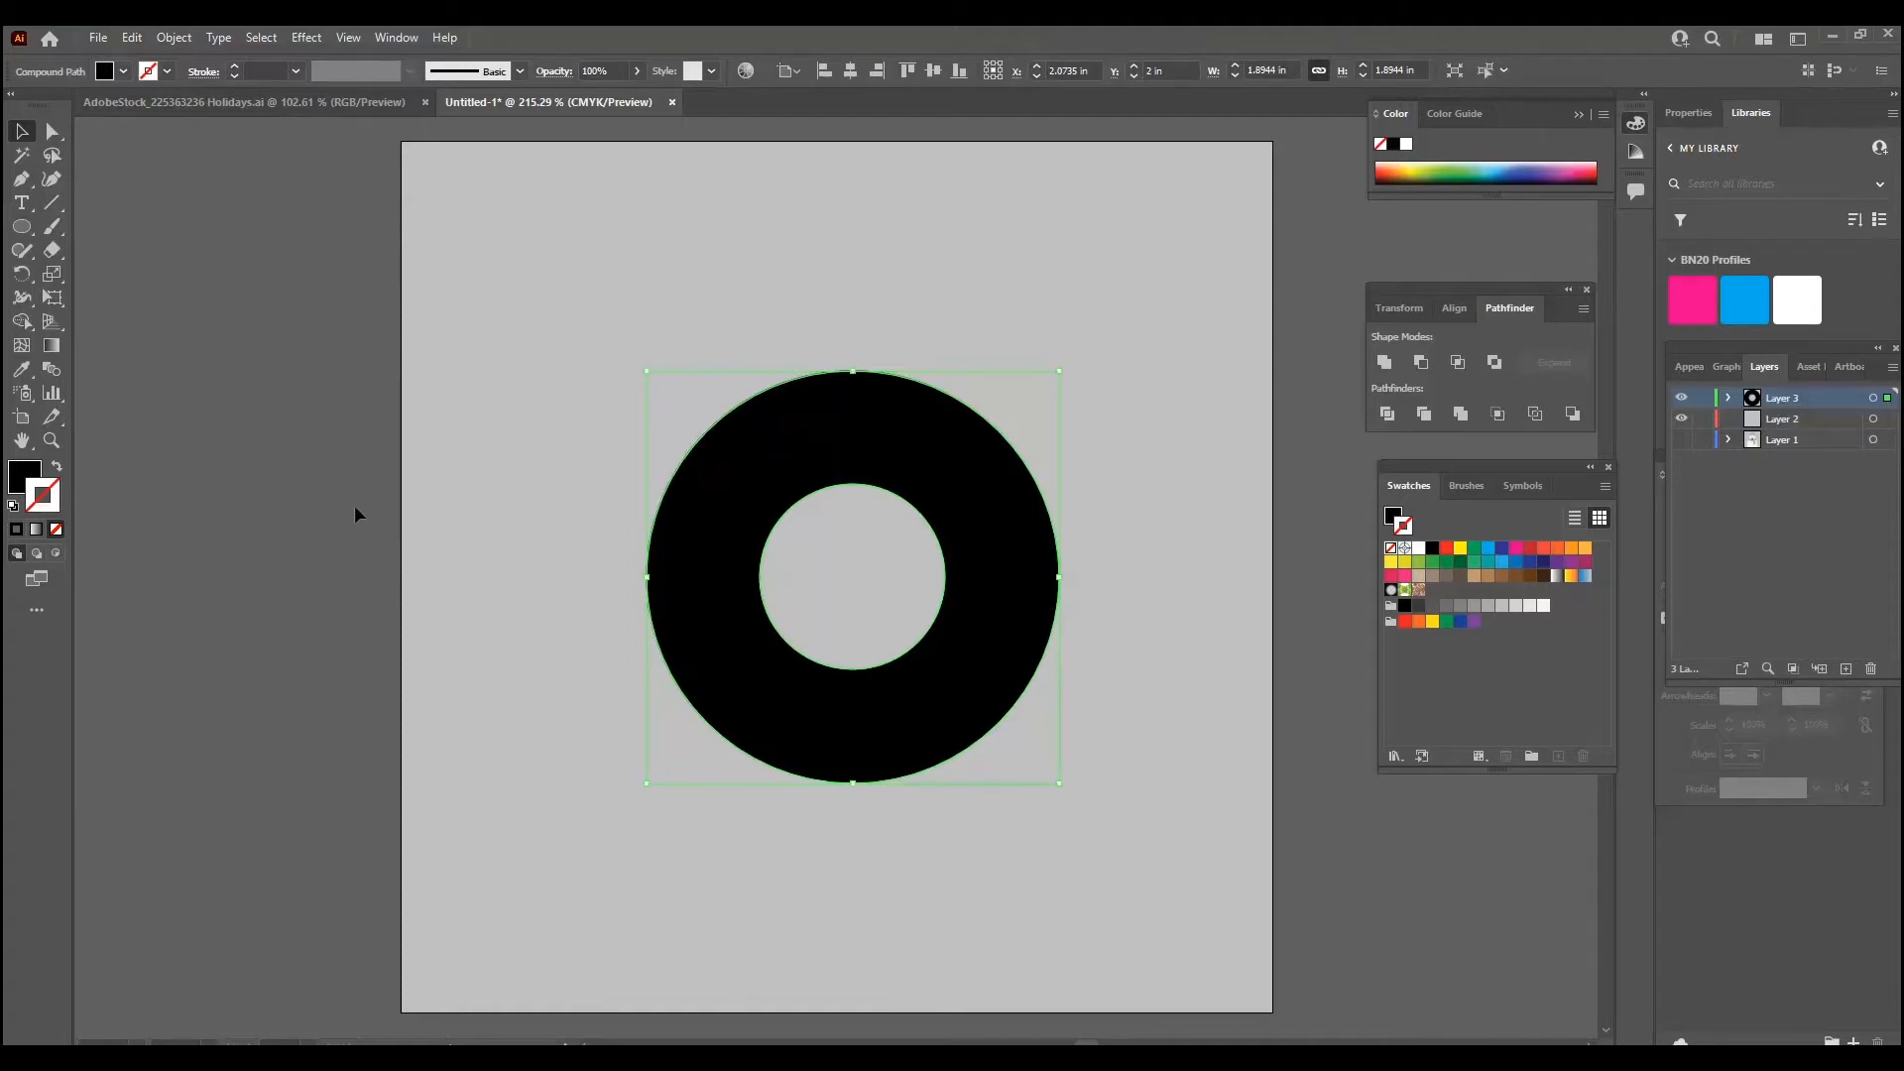
left_click(559, 454)
Swap fill and stroke, and draw an unfilled circle outline about 2.09 in across around the black ring.
left_click(21, 228)
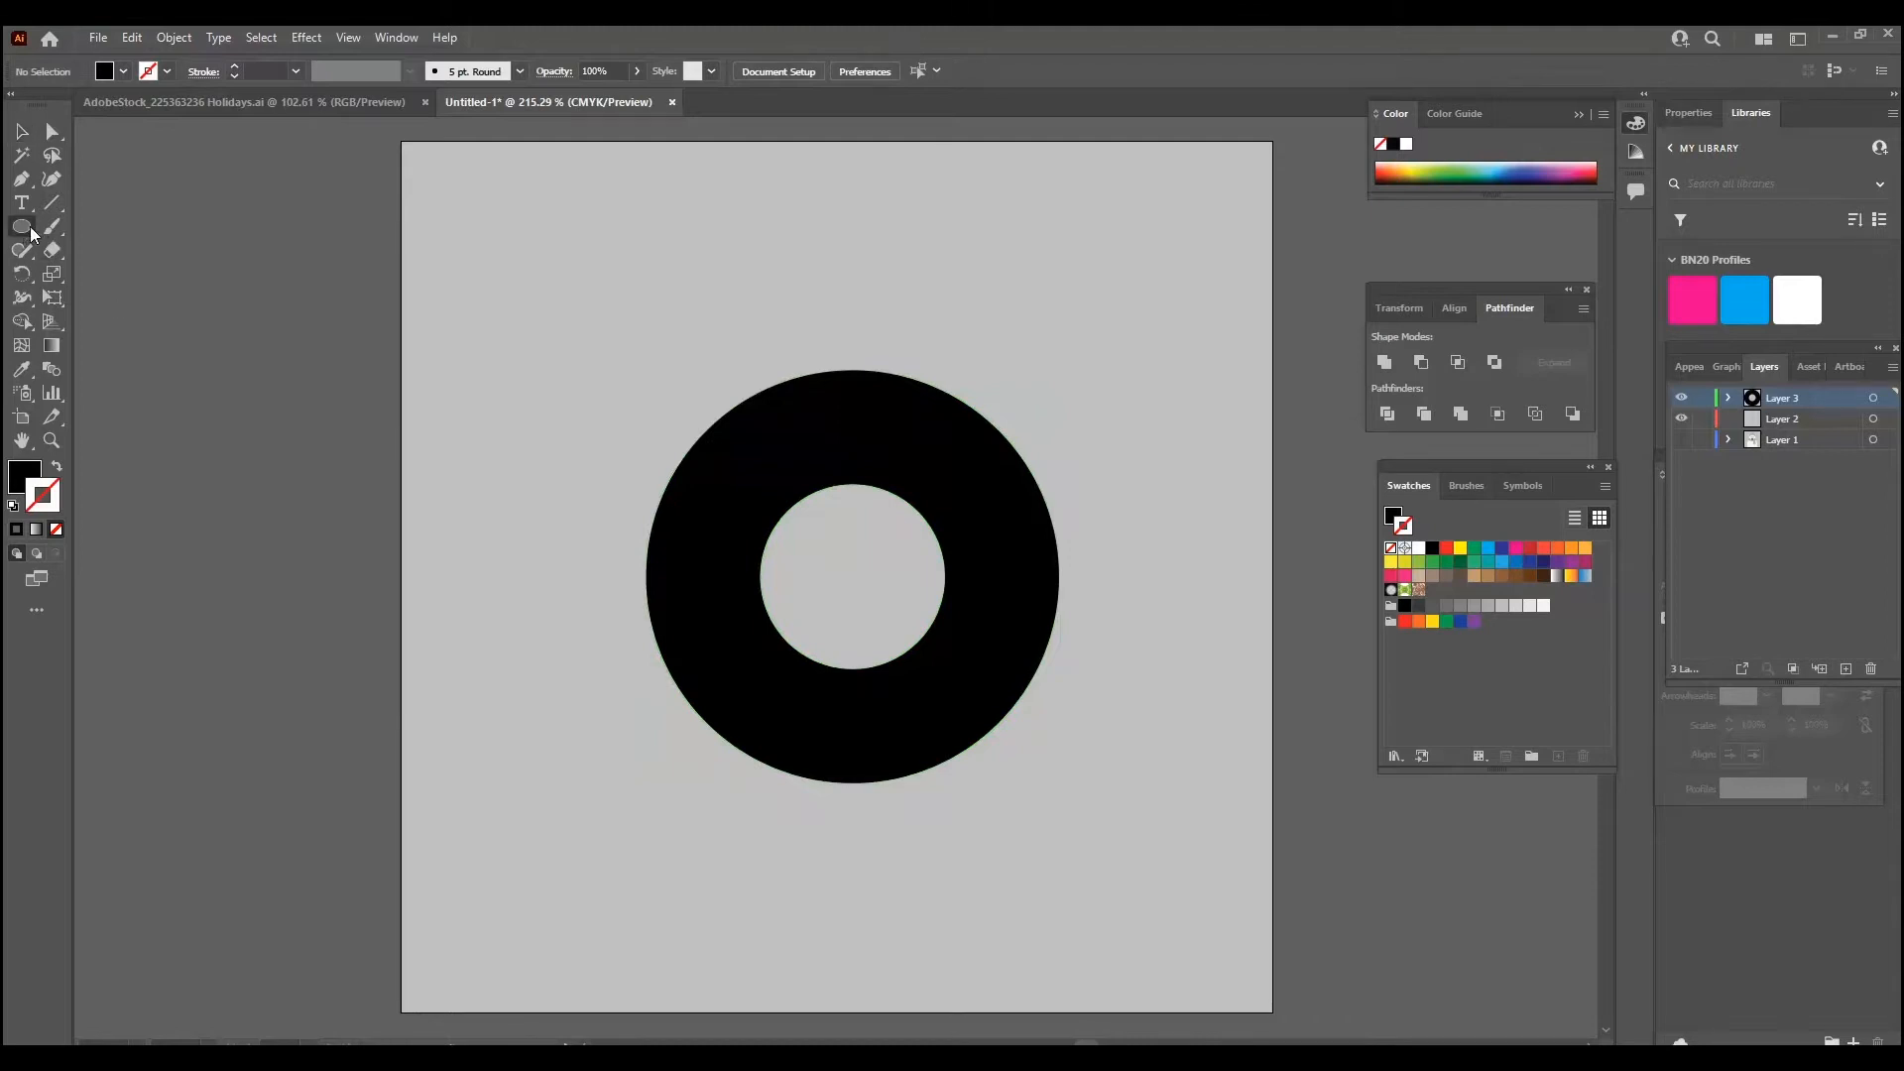
left_click(55, 470)
left_click_drag(502, 230, 637, 365)
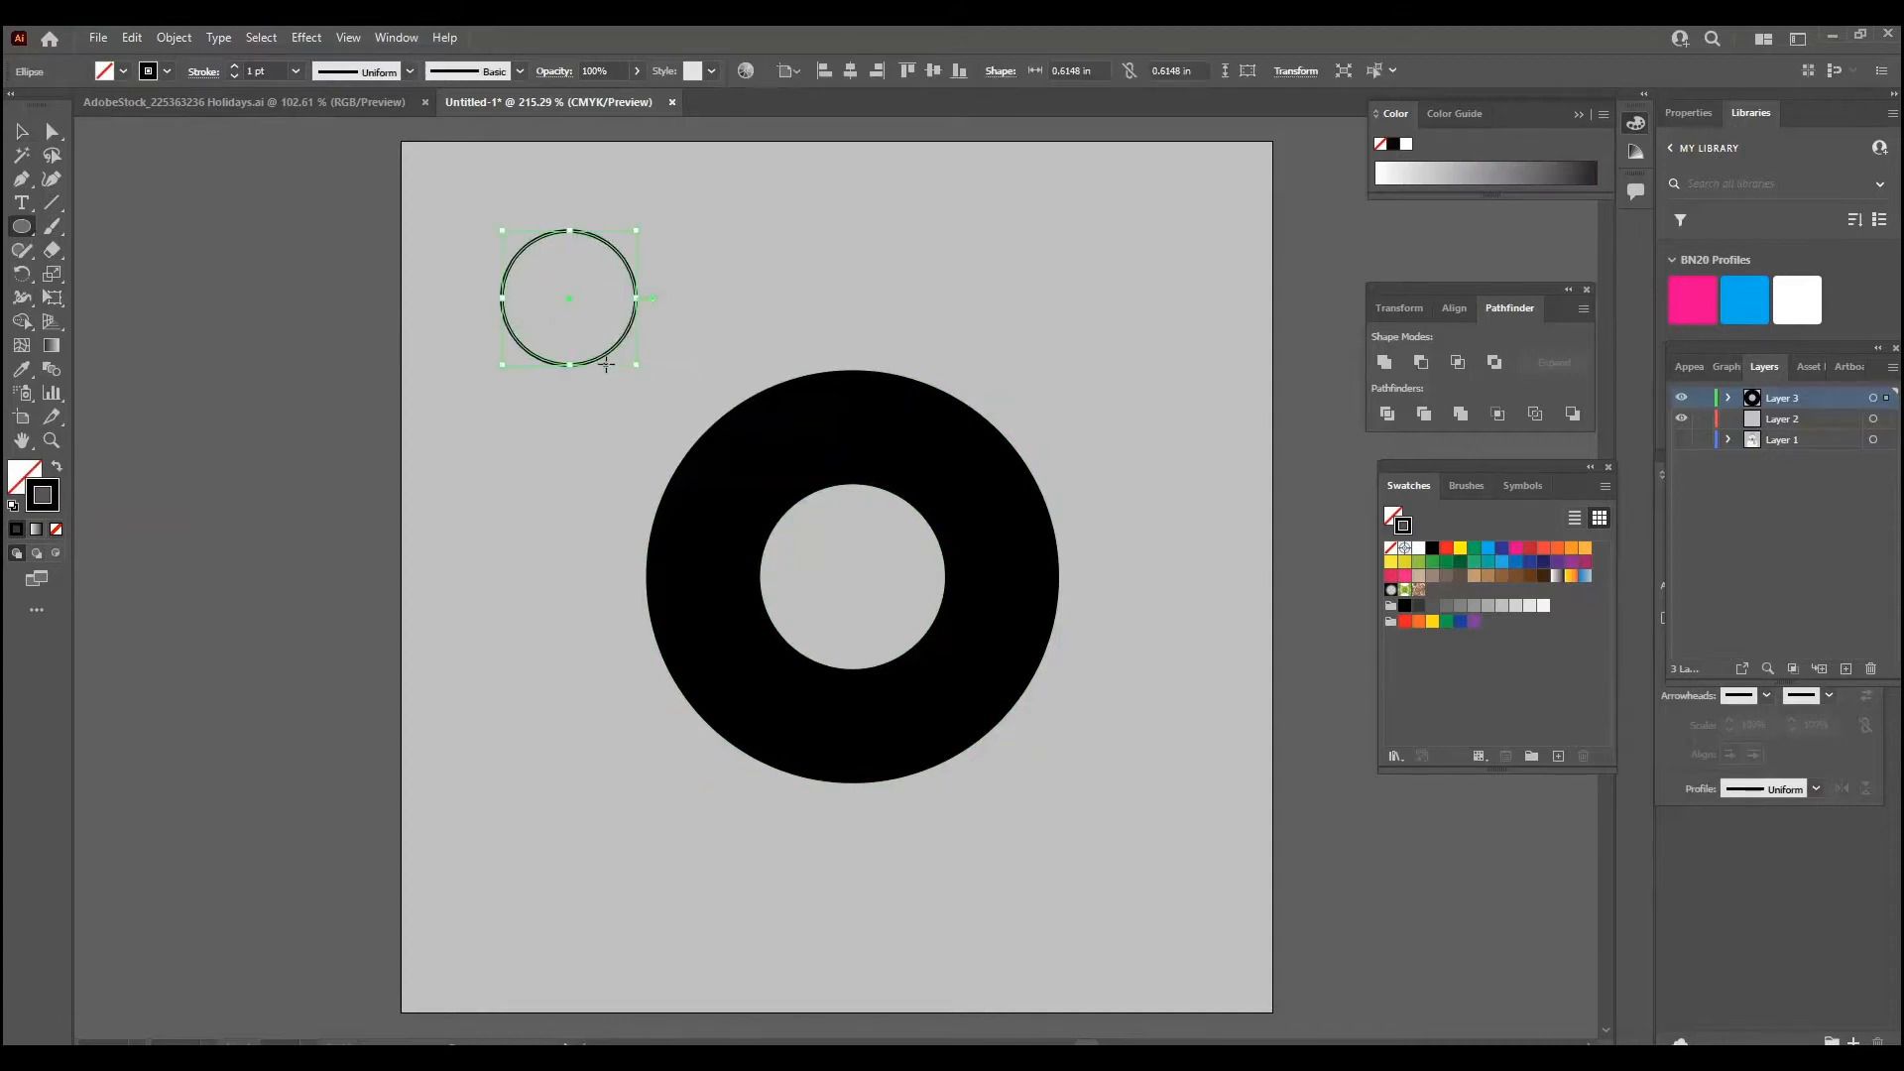
key("Delete")
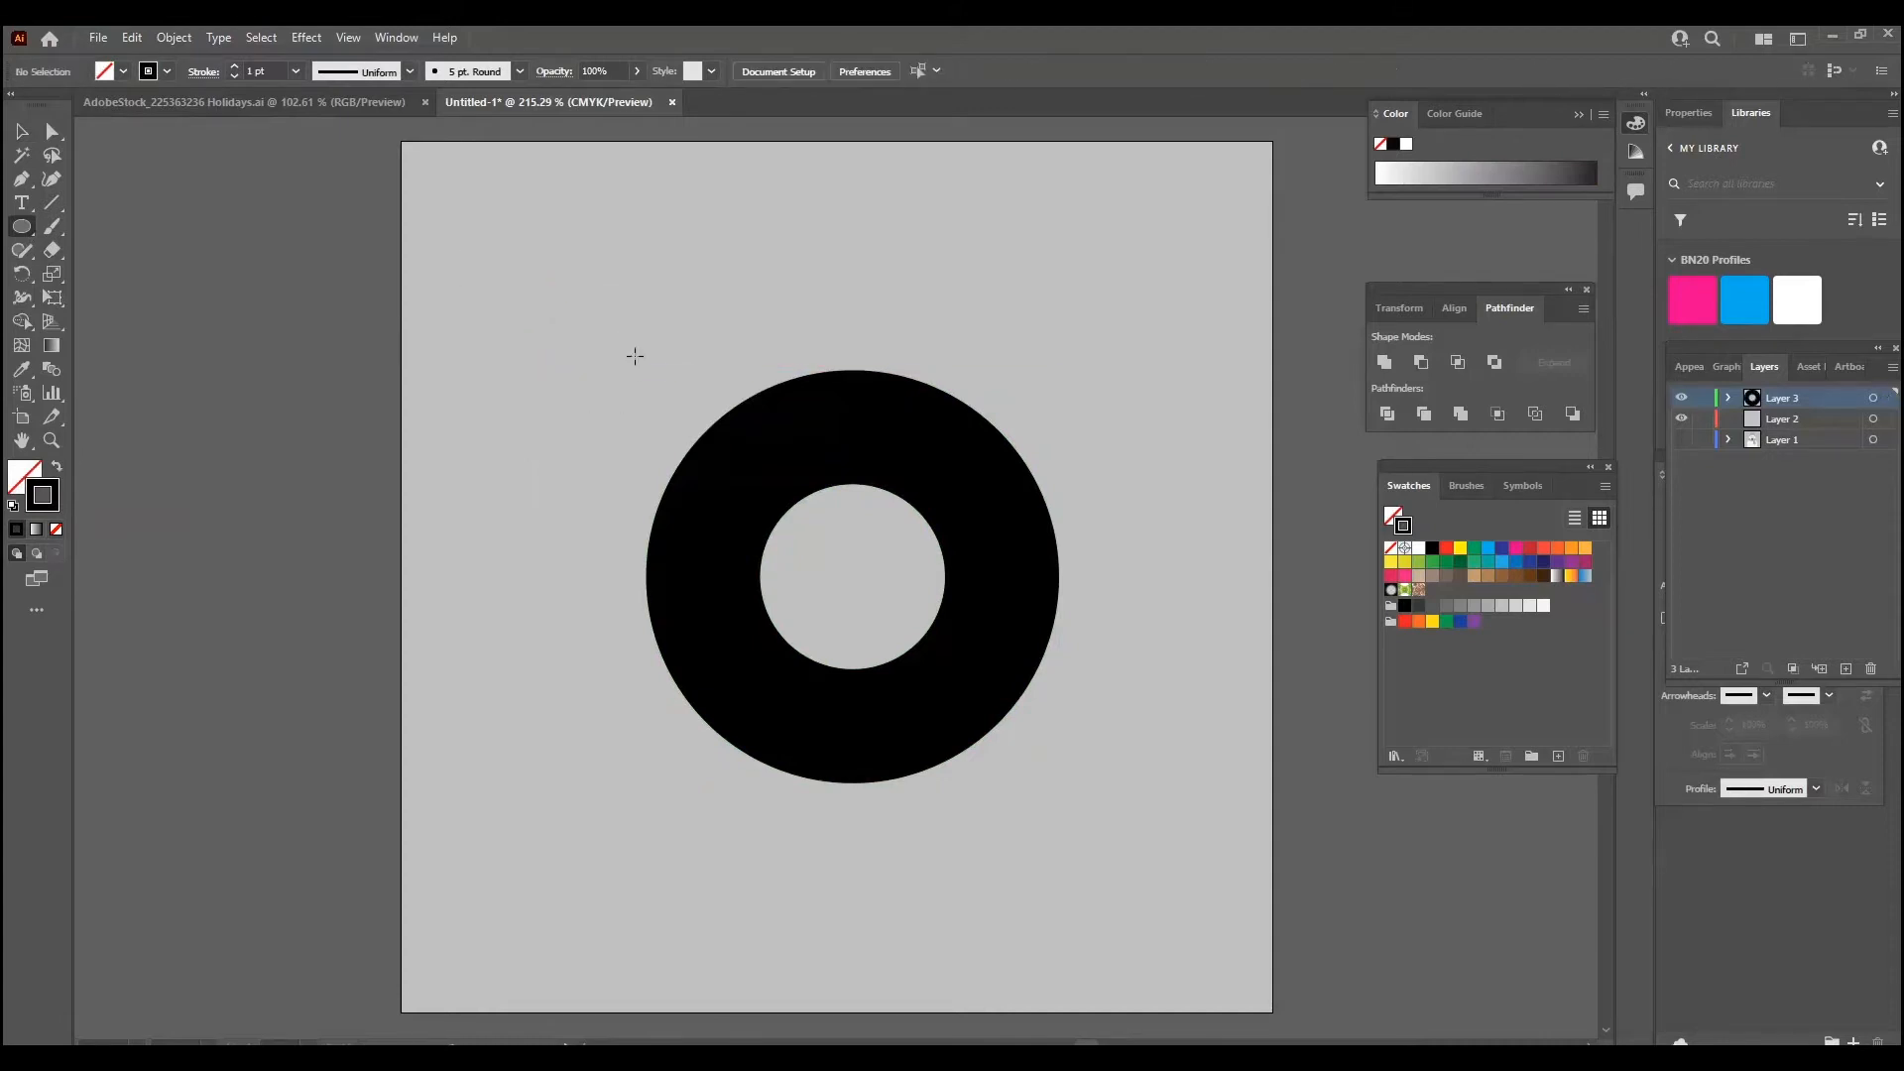
left_click_drag(624, 347, 988, 803)
key("v")
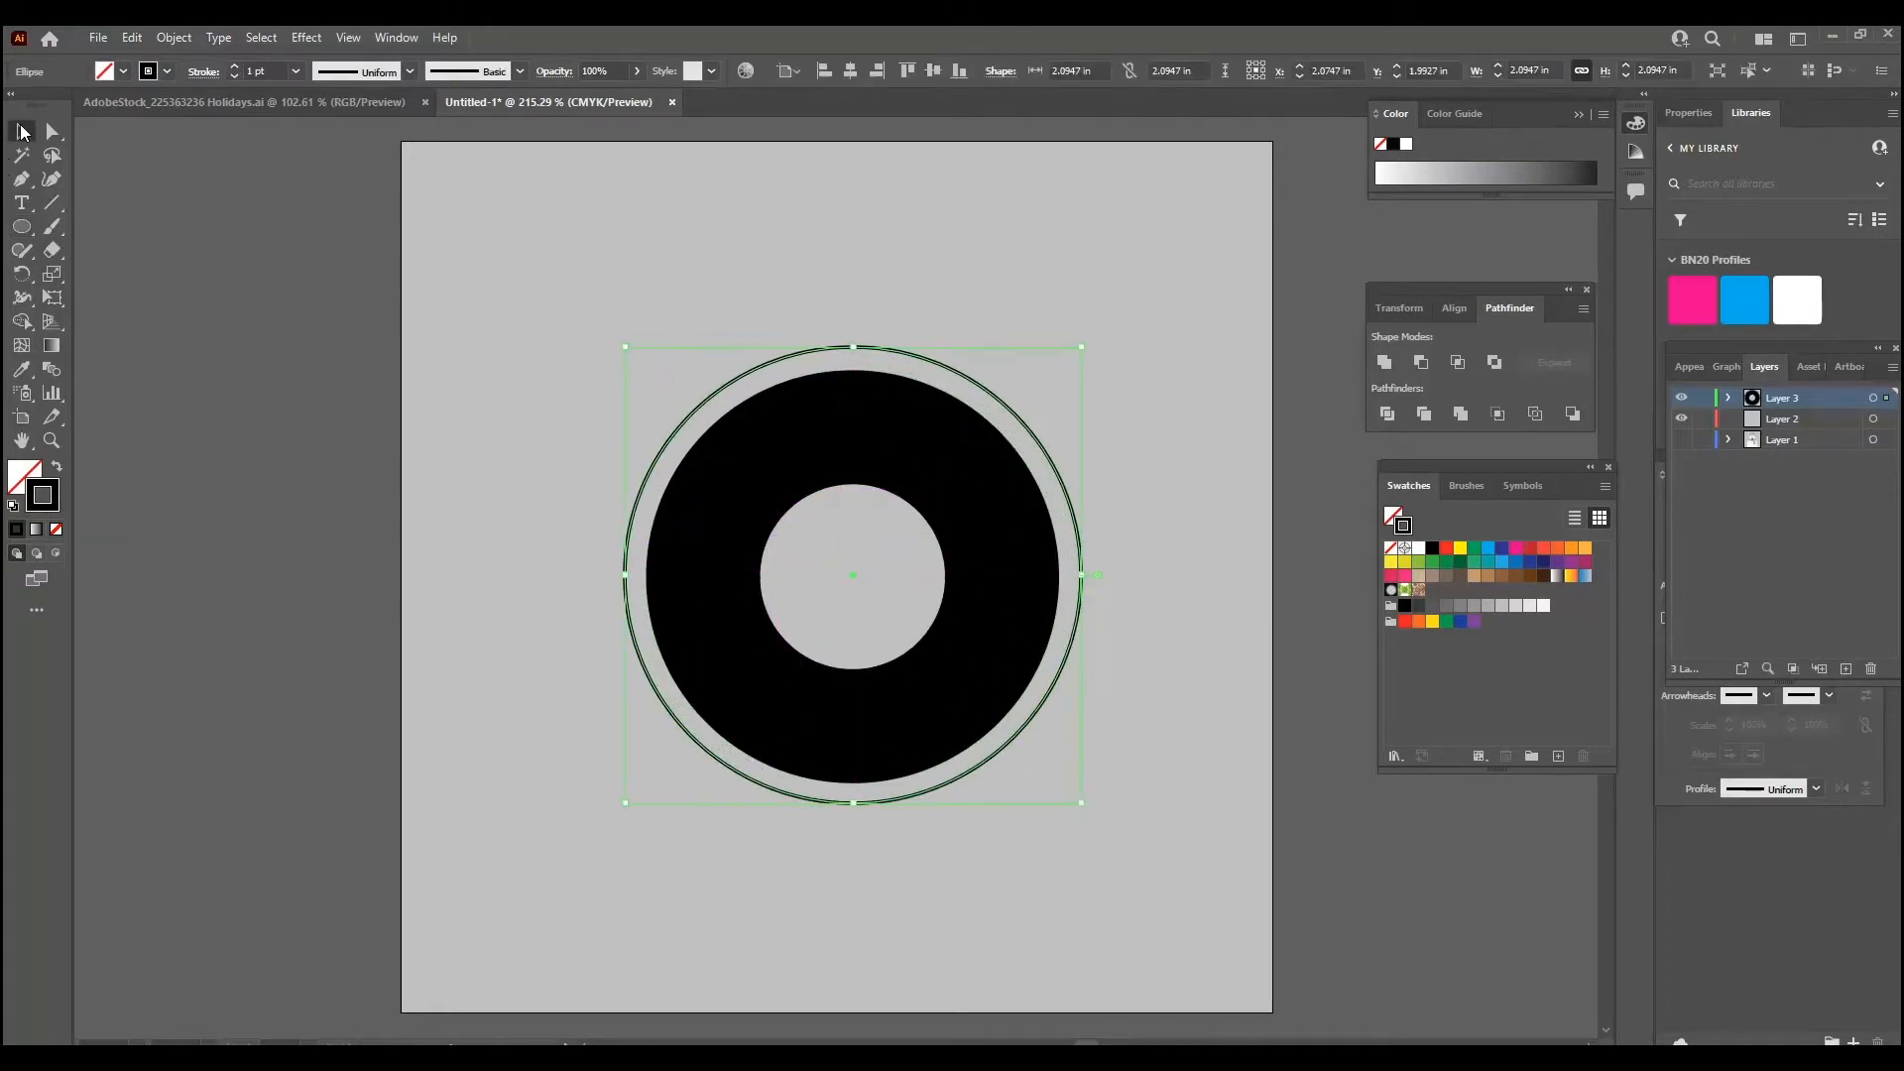
left_click(637, 293)
Align the centers of the outline circle and the black ring.
left_click_drag(459, 263, 1011, 873)
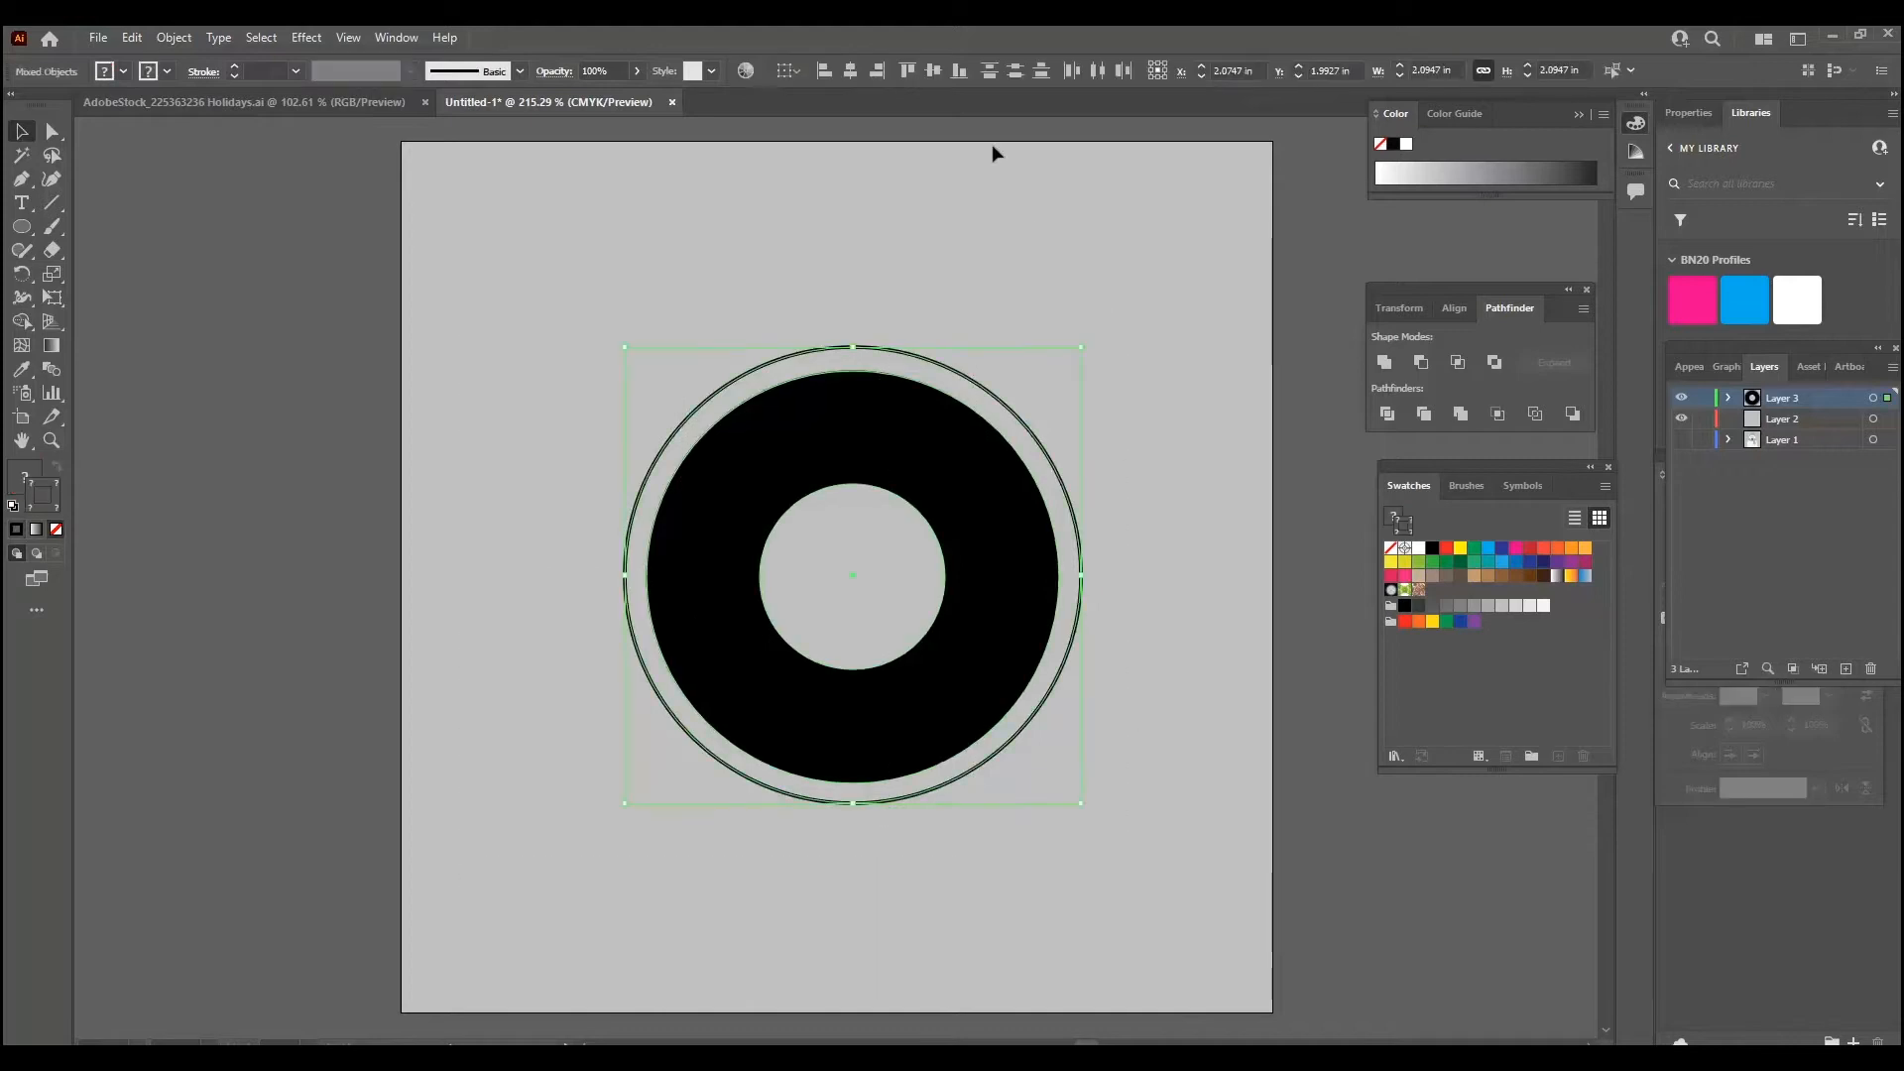
left_click(932, 71)
left_click(835, 258)
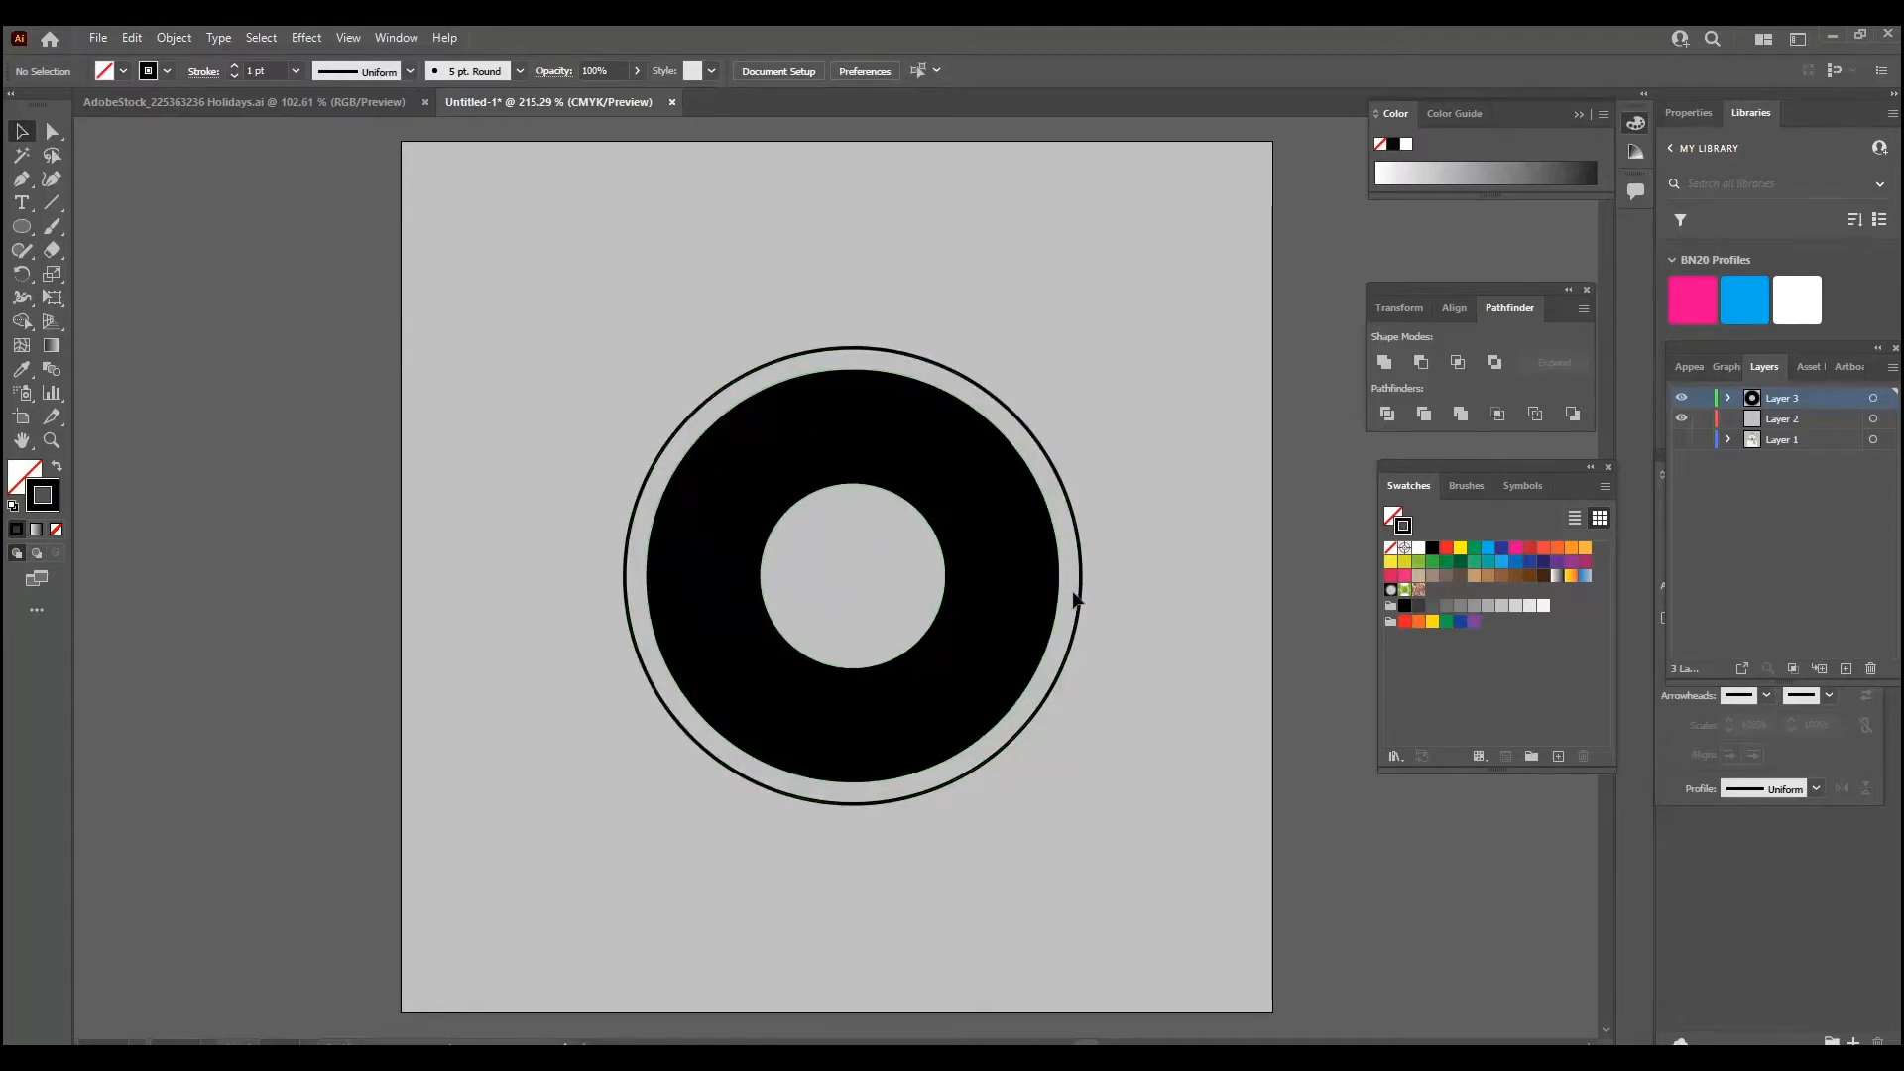
Apply the magenta CutContour library color to the outer circle's stroke.
left_click(664, 446)
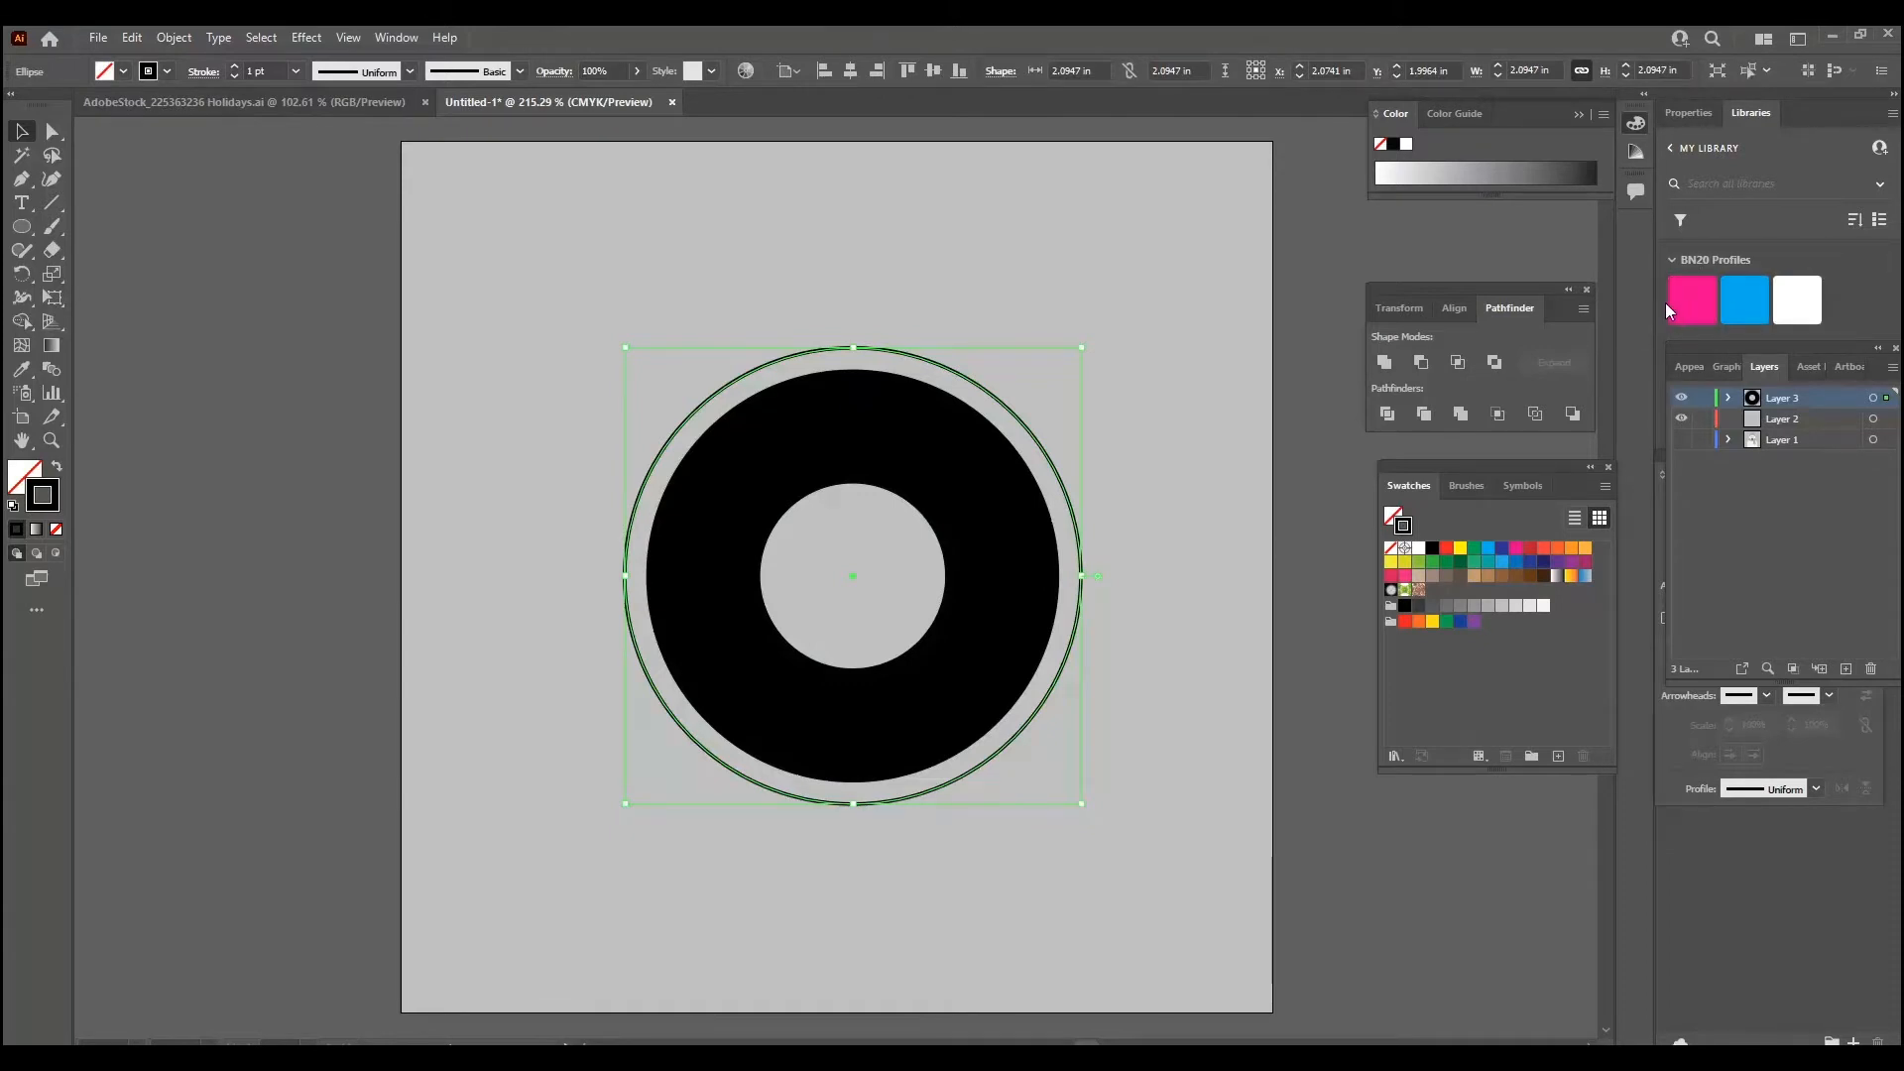
left_click(1690, 300)
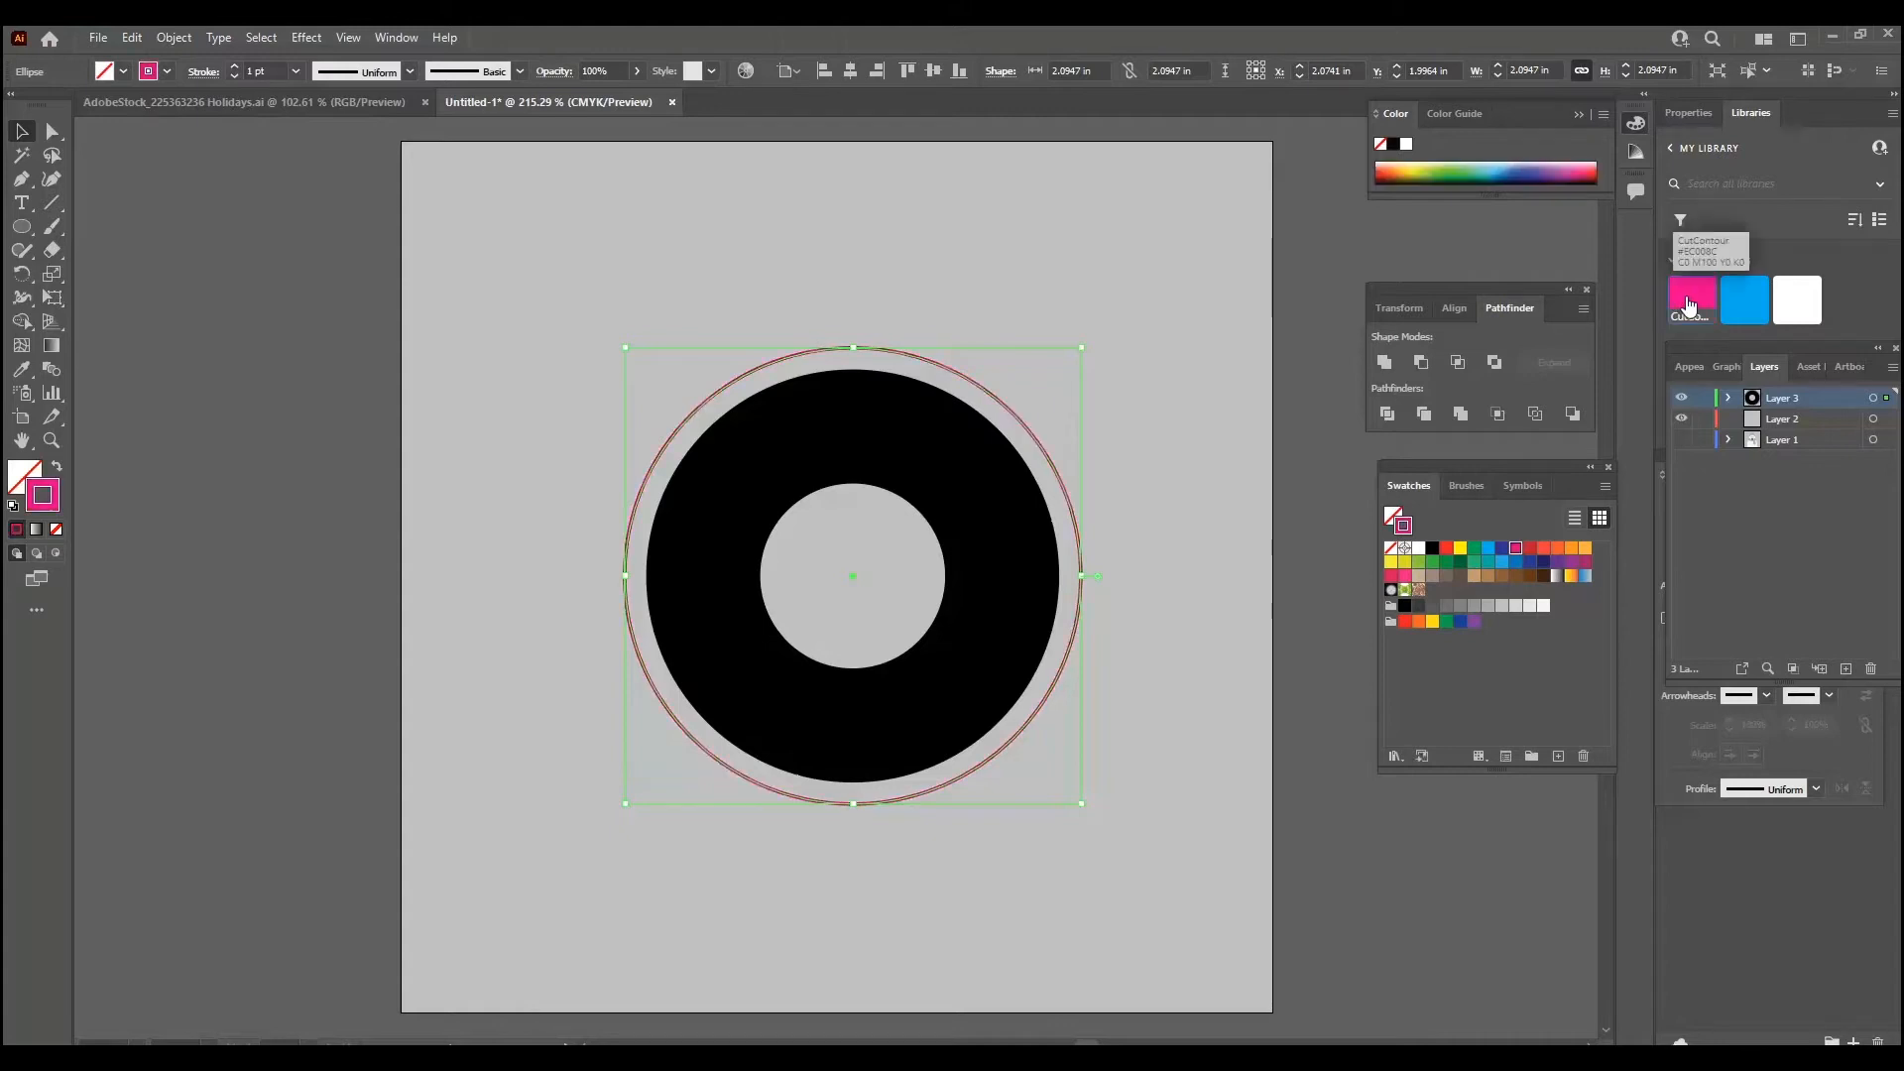
left_click(1140, 411)
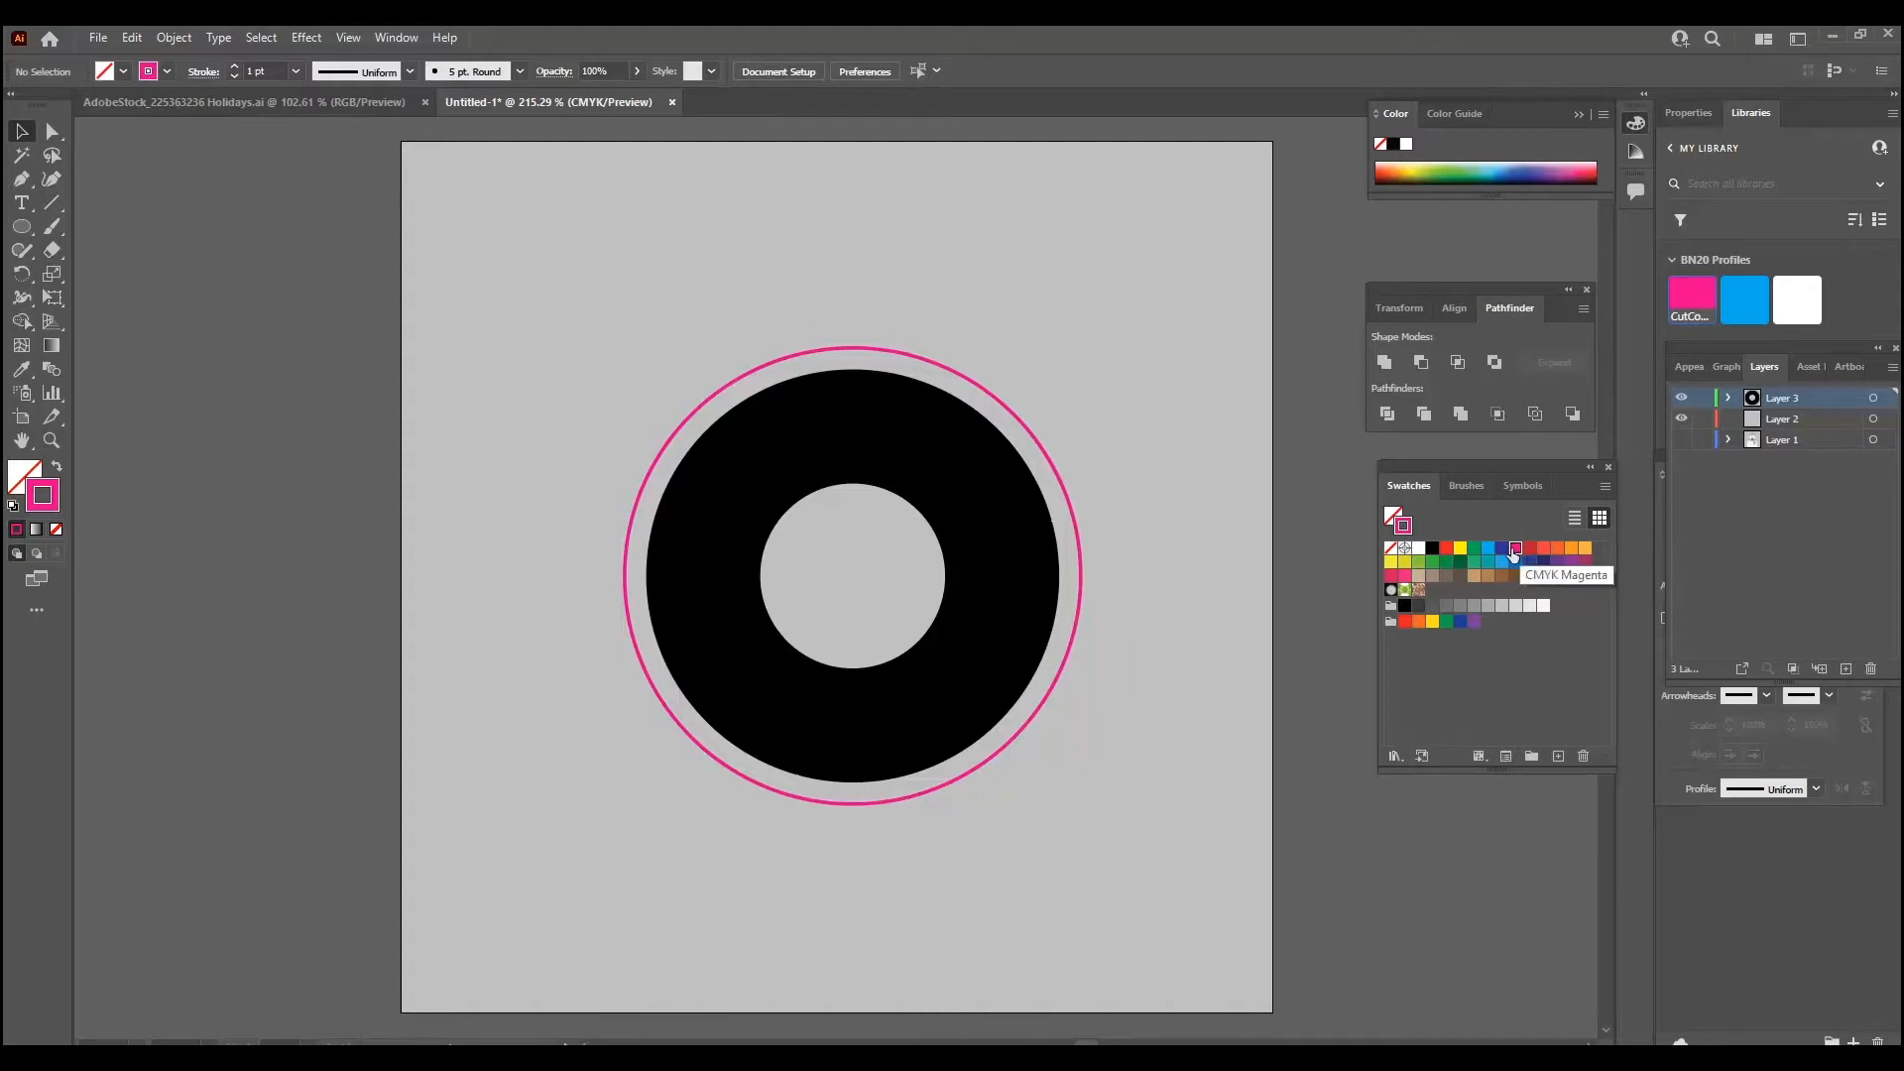
left_click(1050, 460)
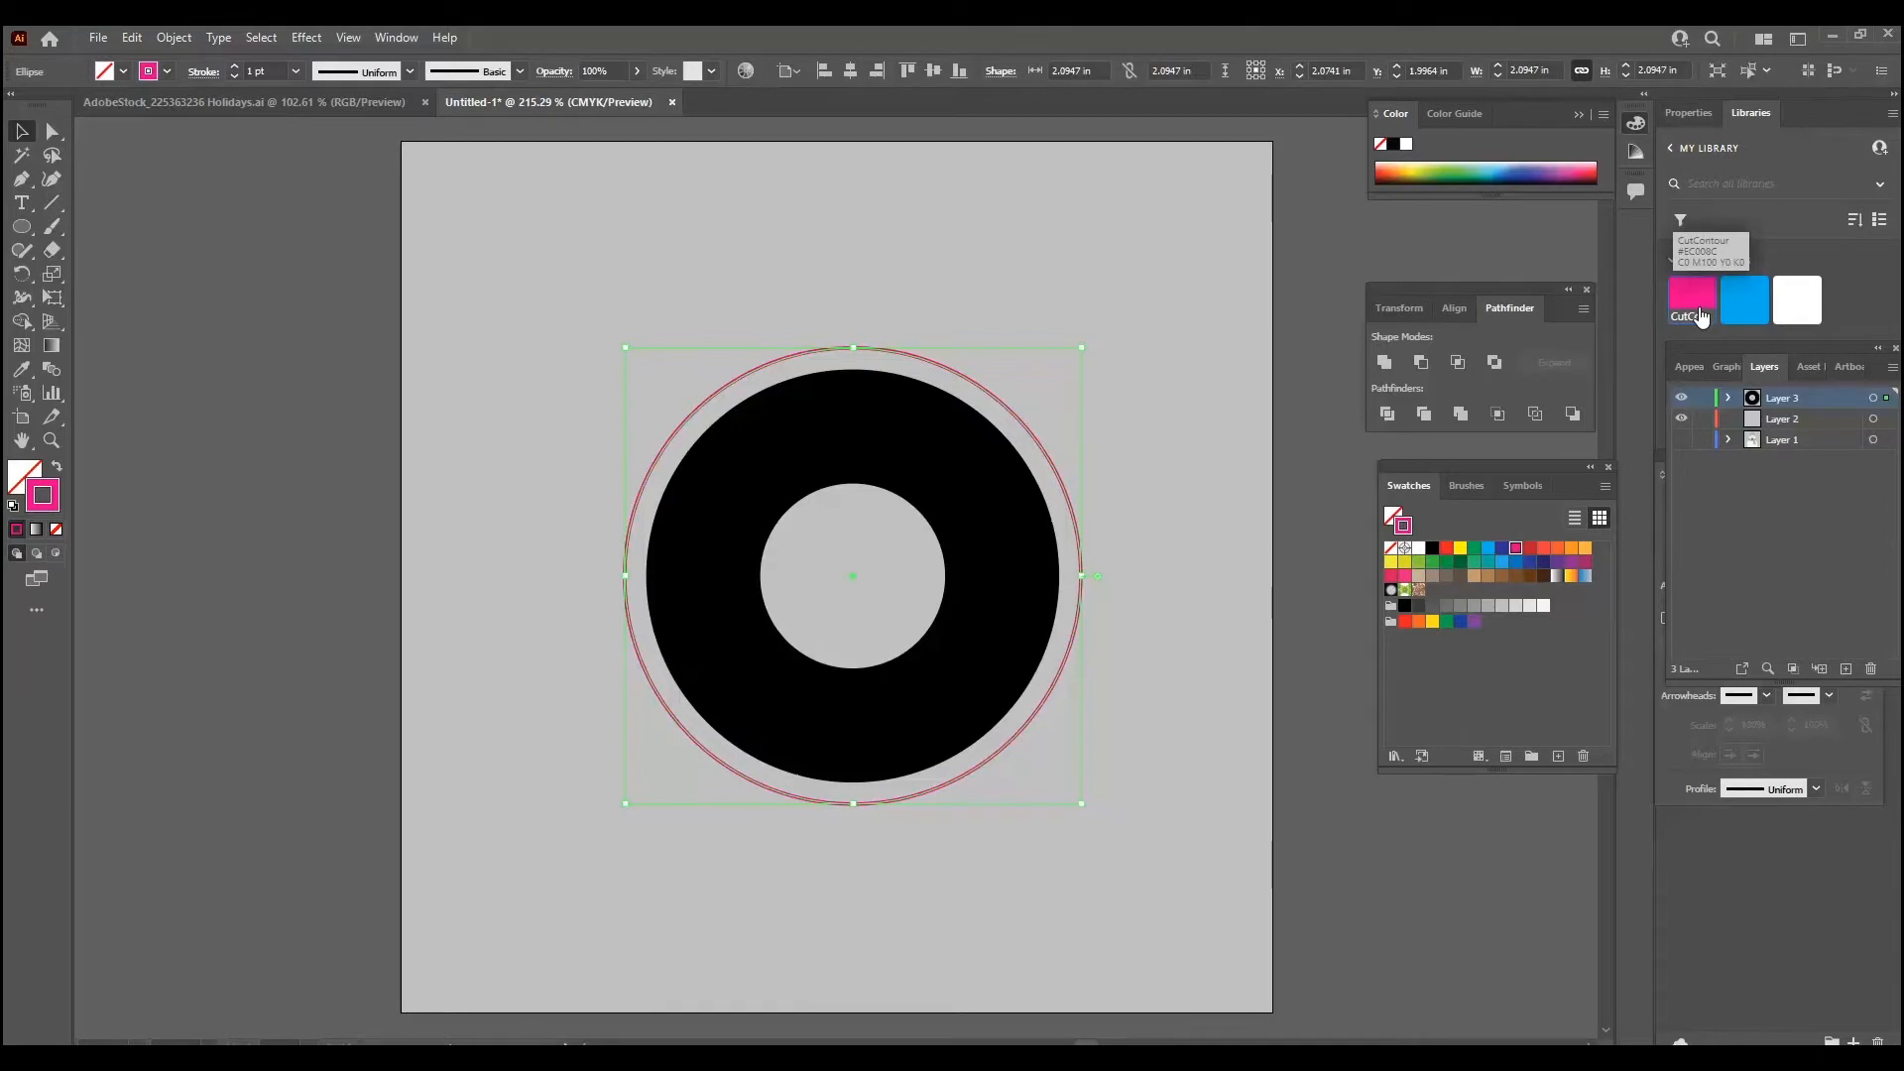
left_click(1176, 456)
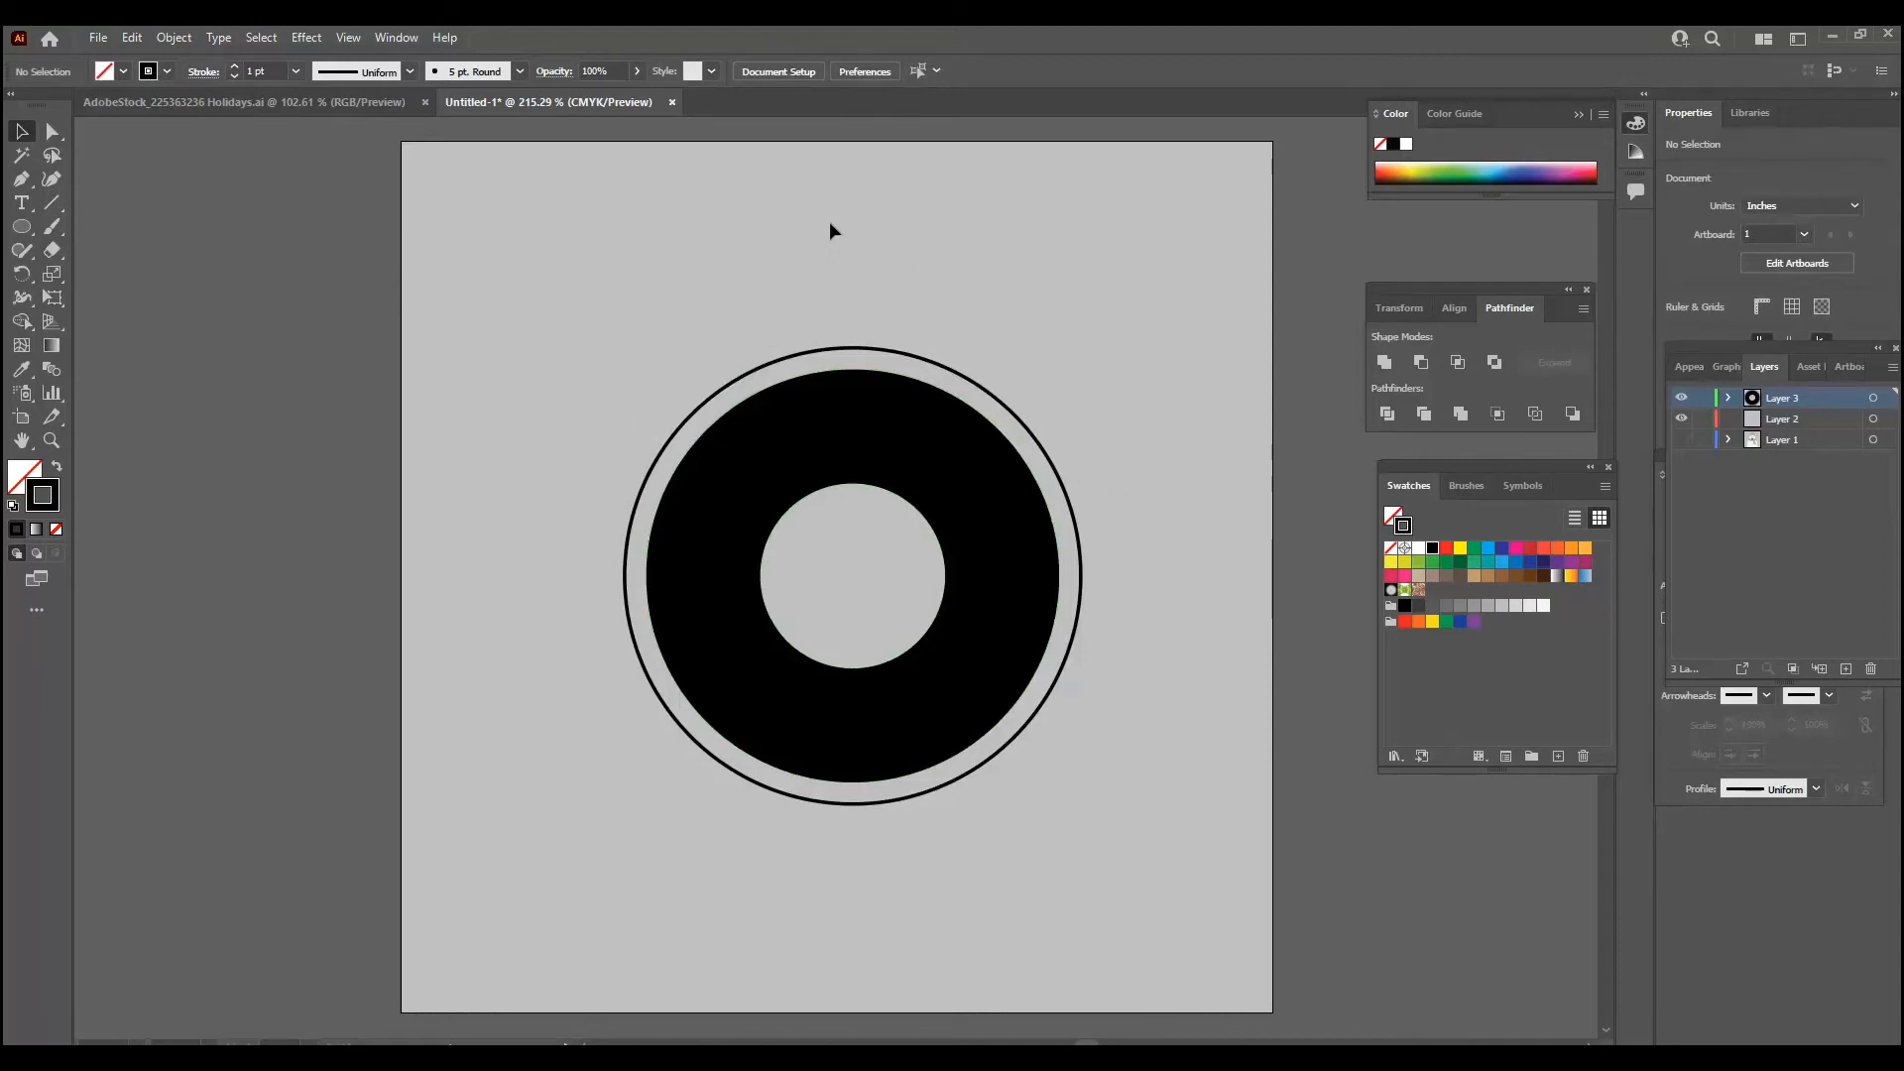
Start a new swatch, set its color type to Spot Color and name it CutContour.
left_click(1507, 672)
left_click(1559, 757)
left_click_drag(1048, 361, 1264, 240)
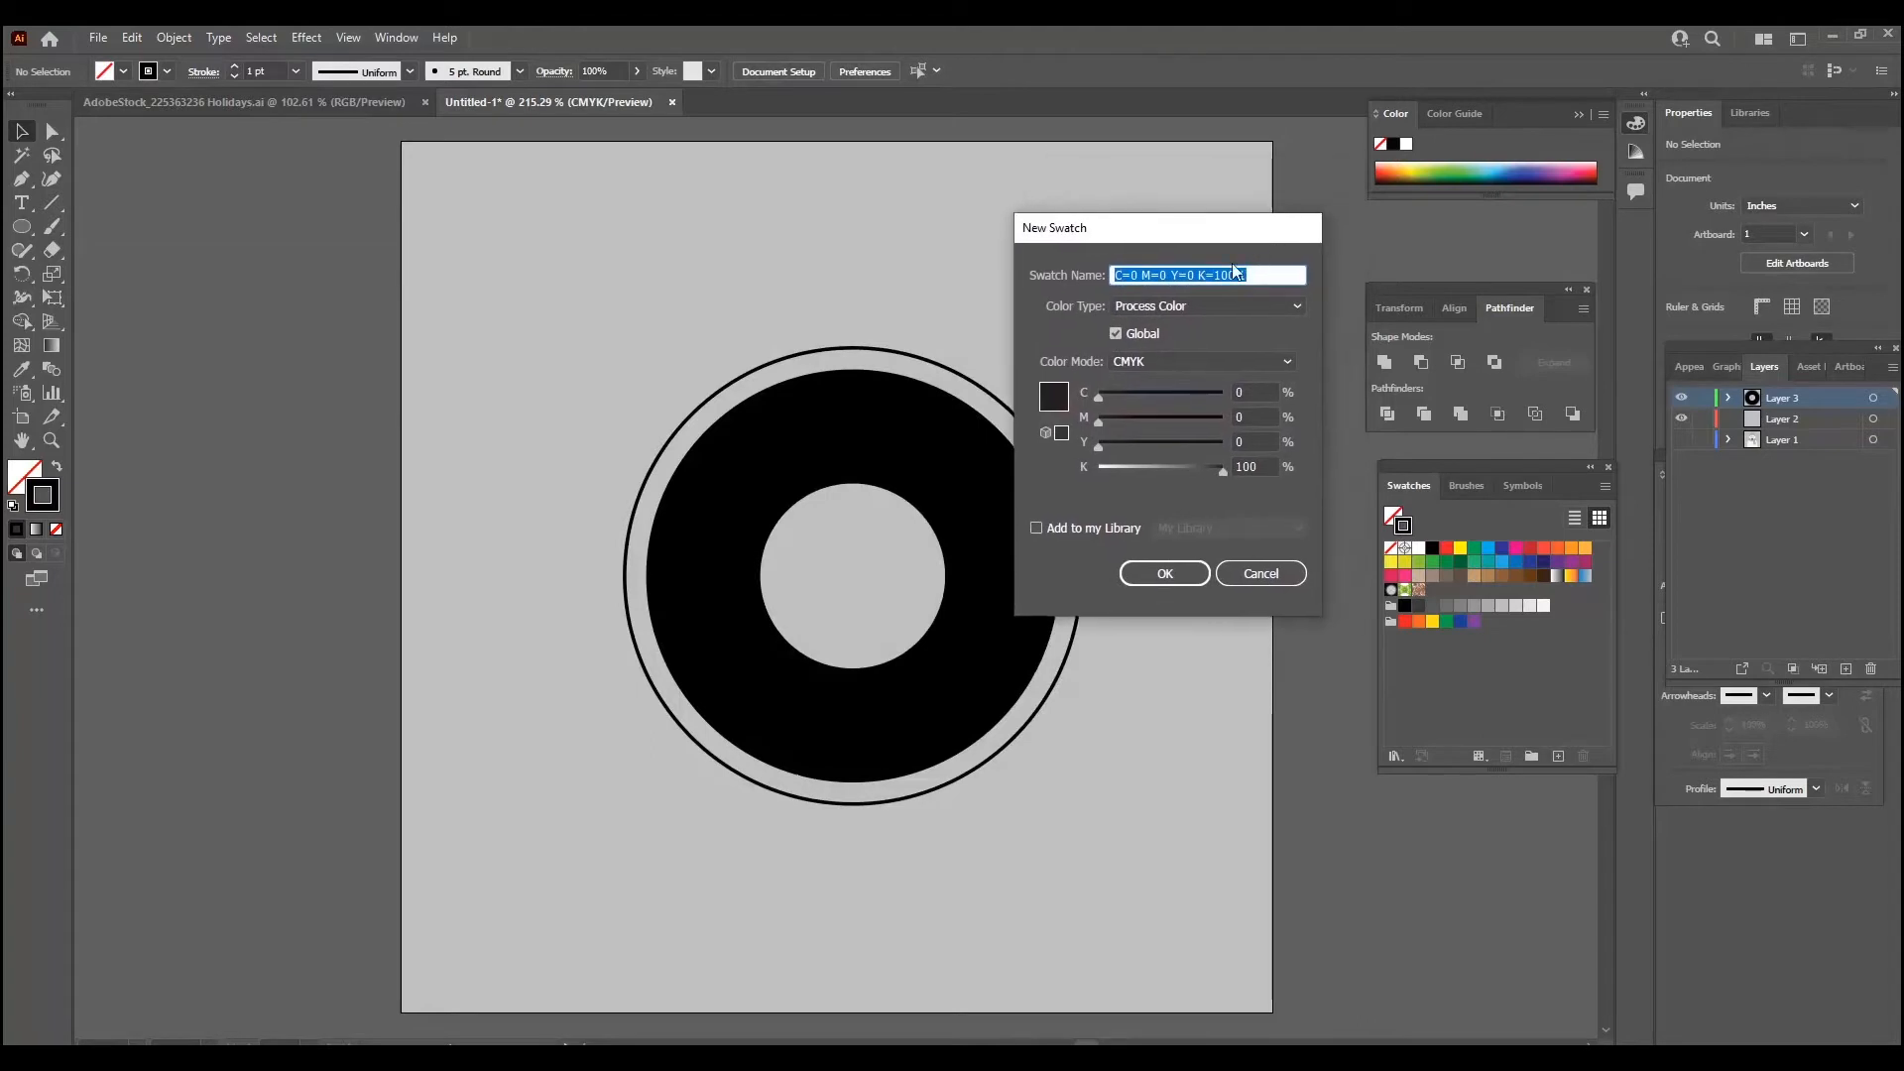
left_click(1298, 307)
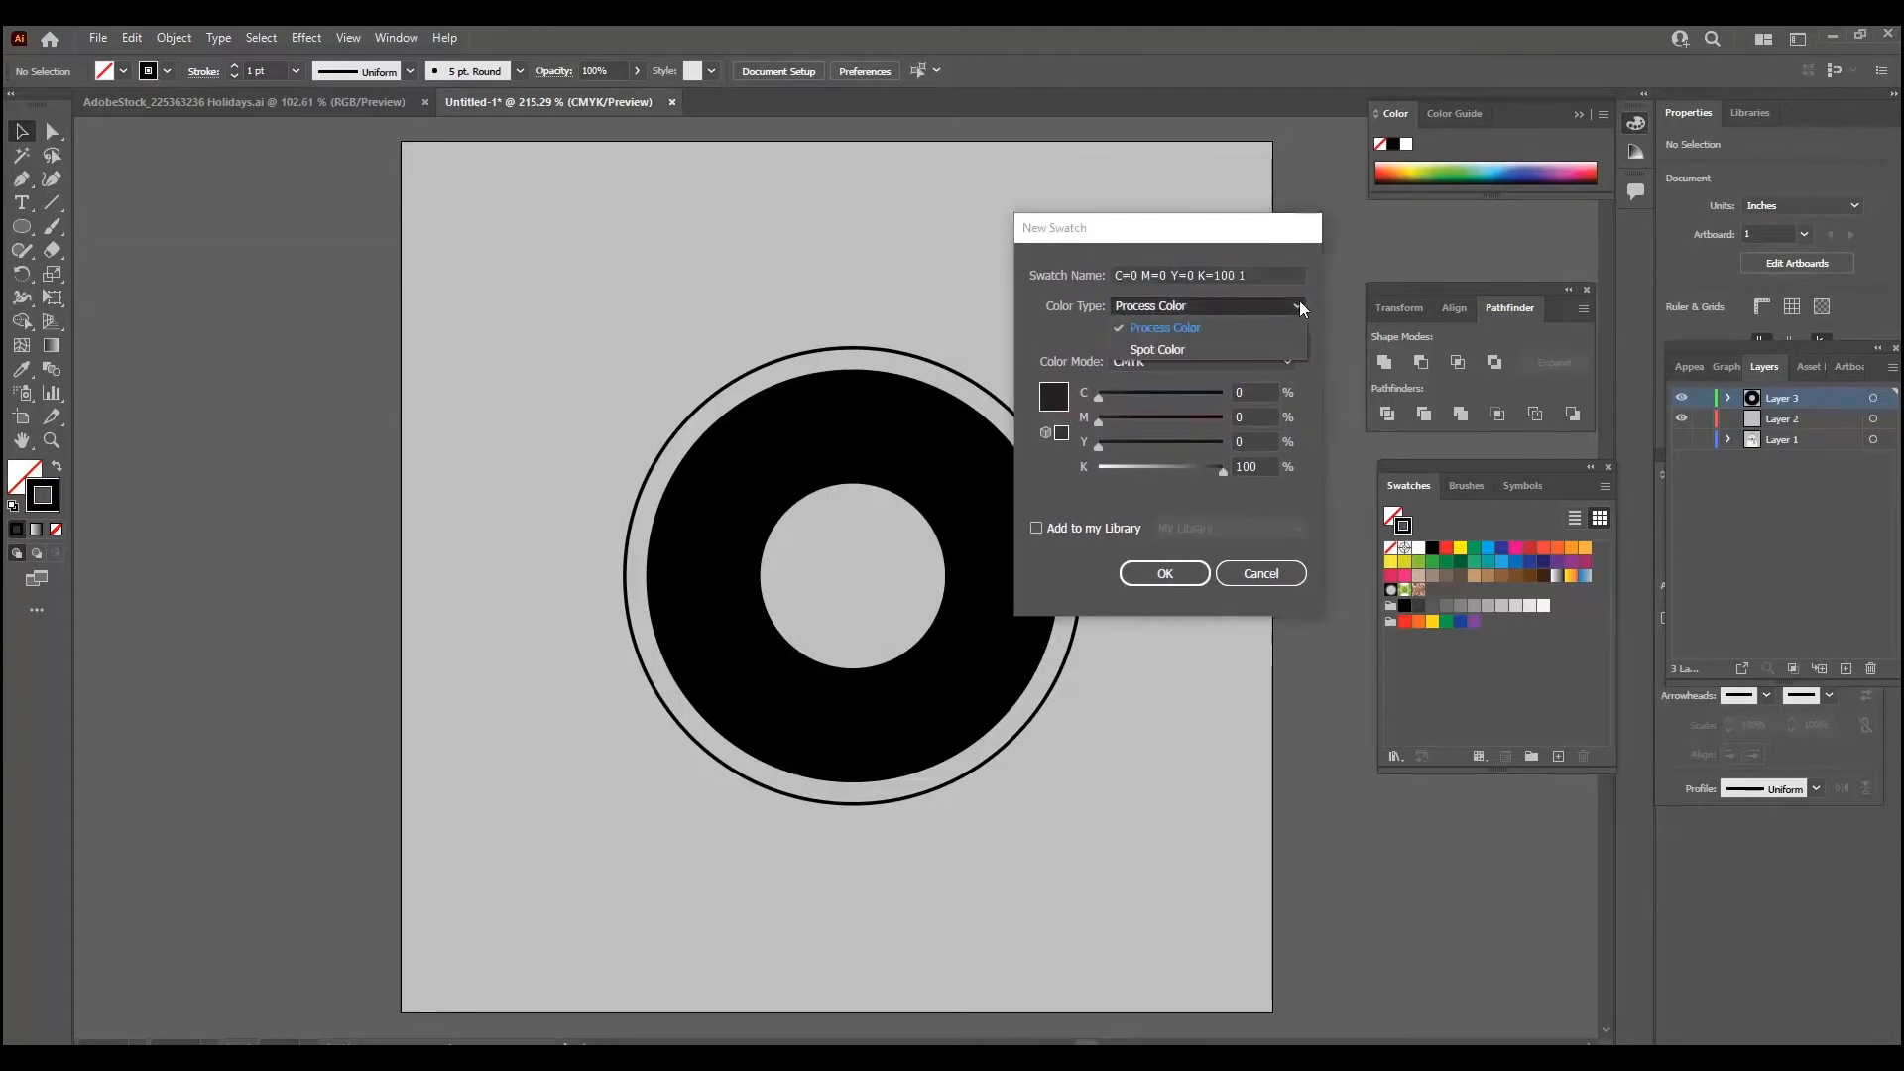
left_click(1200, 345)
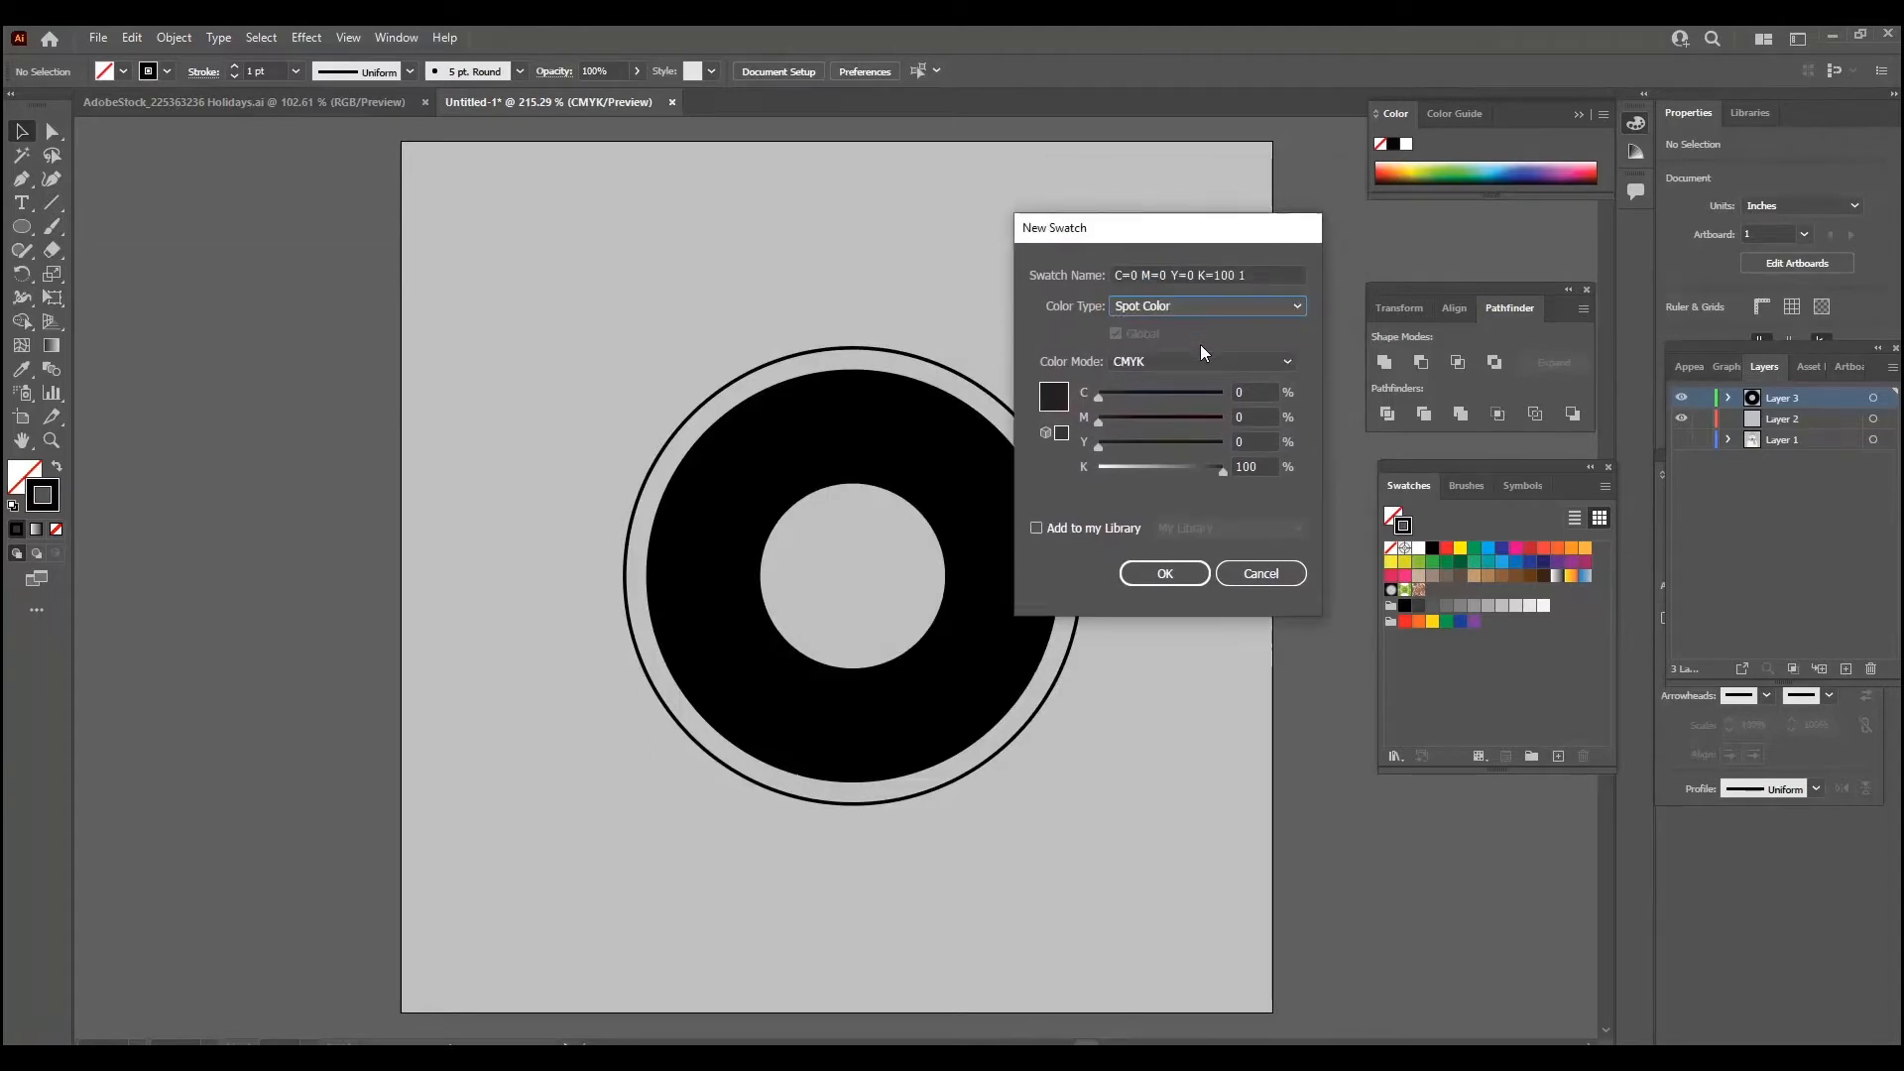
left_click(1248, 274)
left_click_drag(1248, 274, 1108, 277)
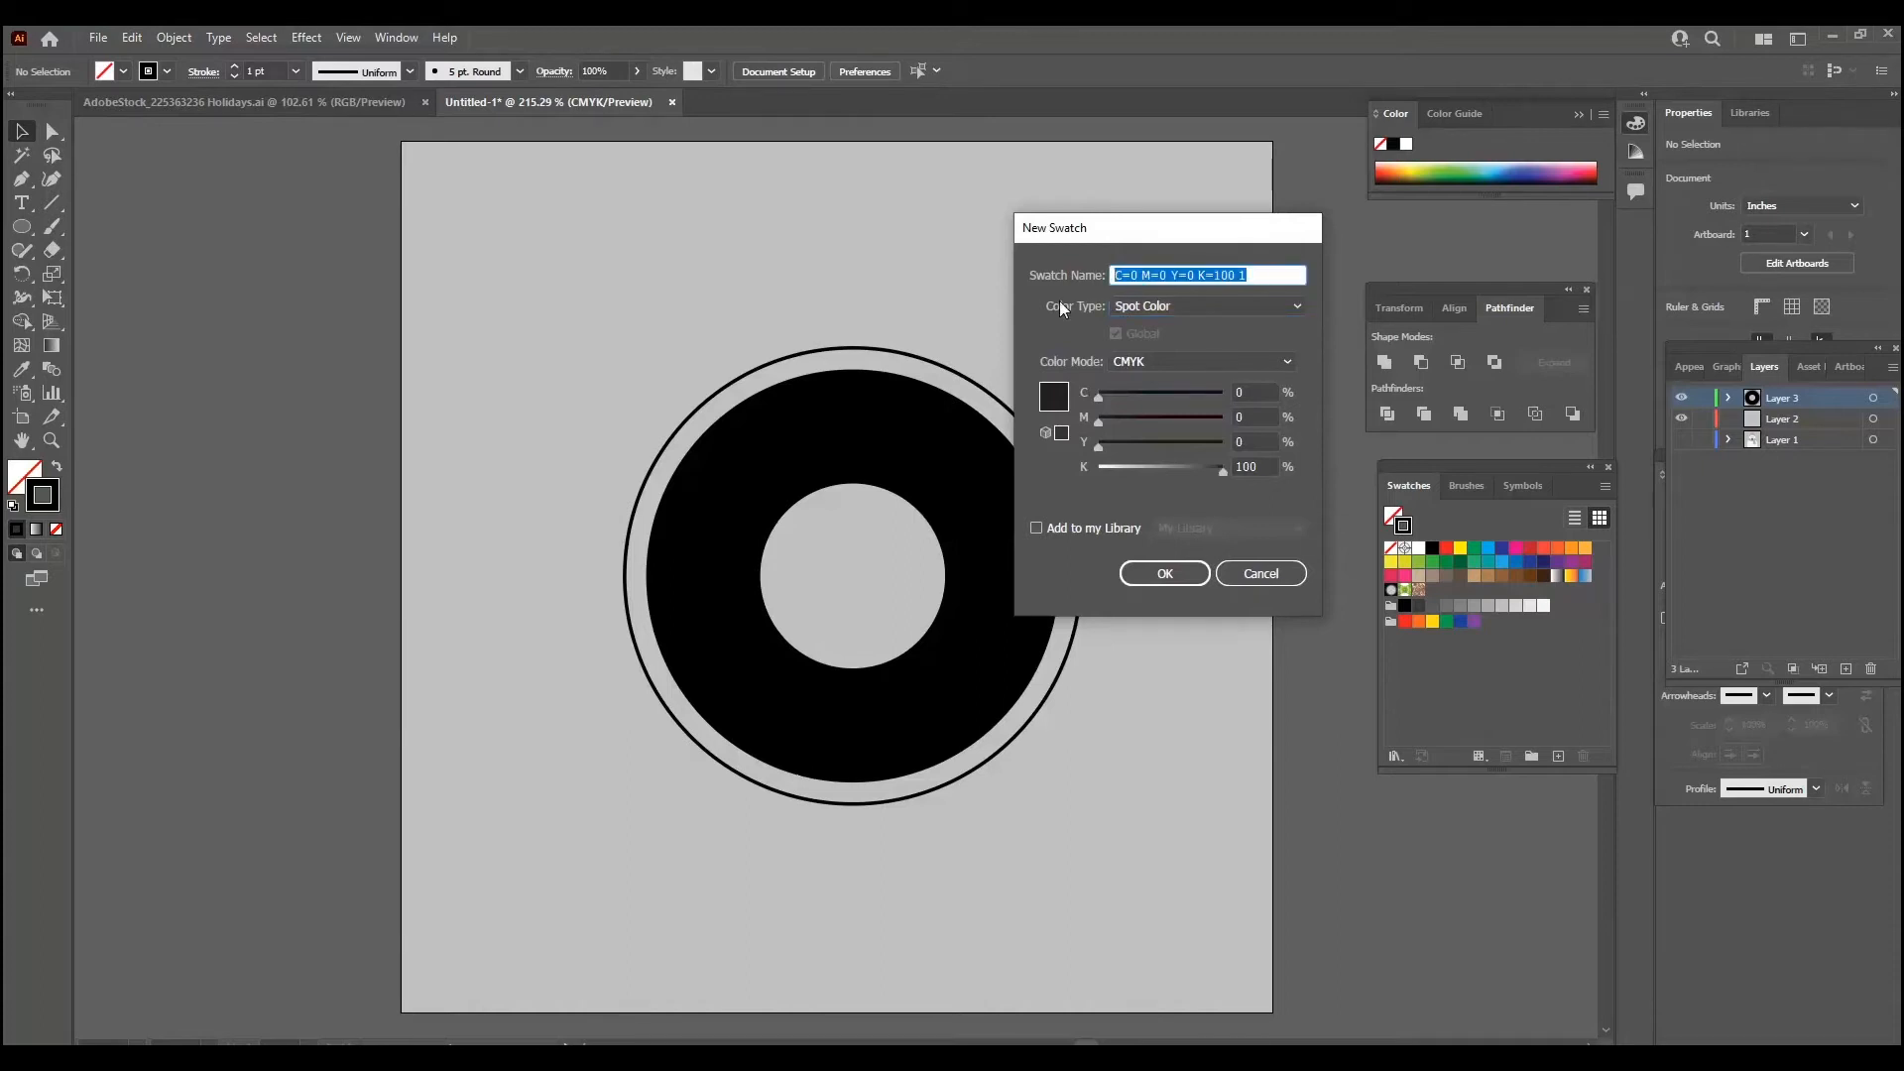
type("Cut")
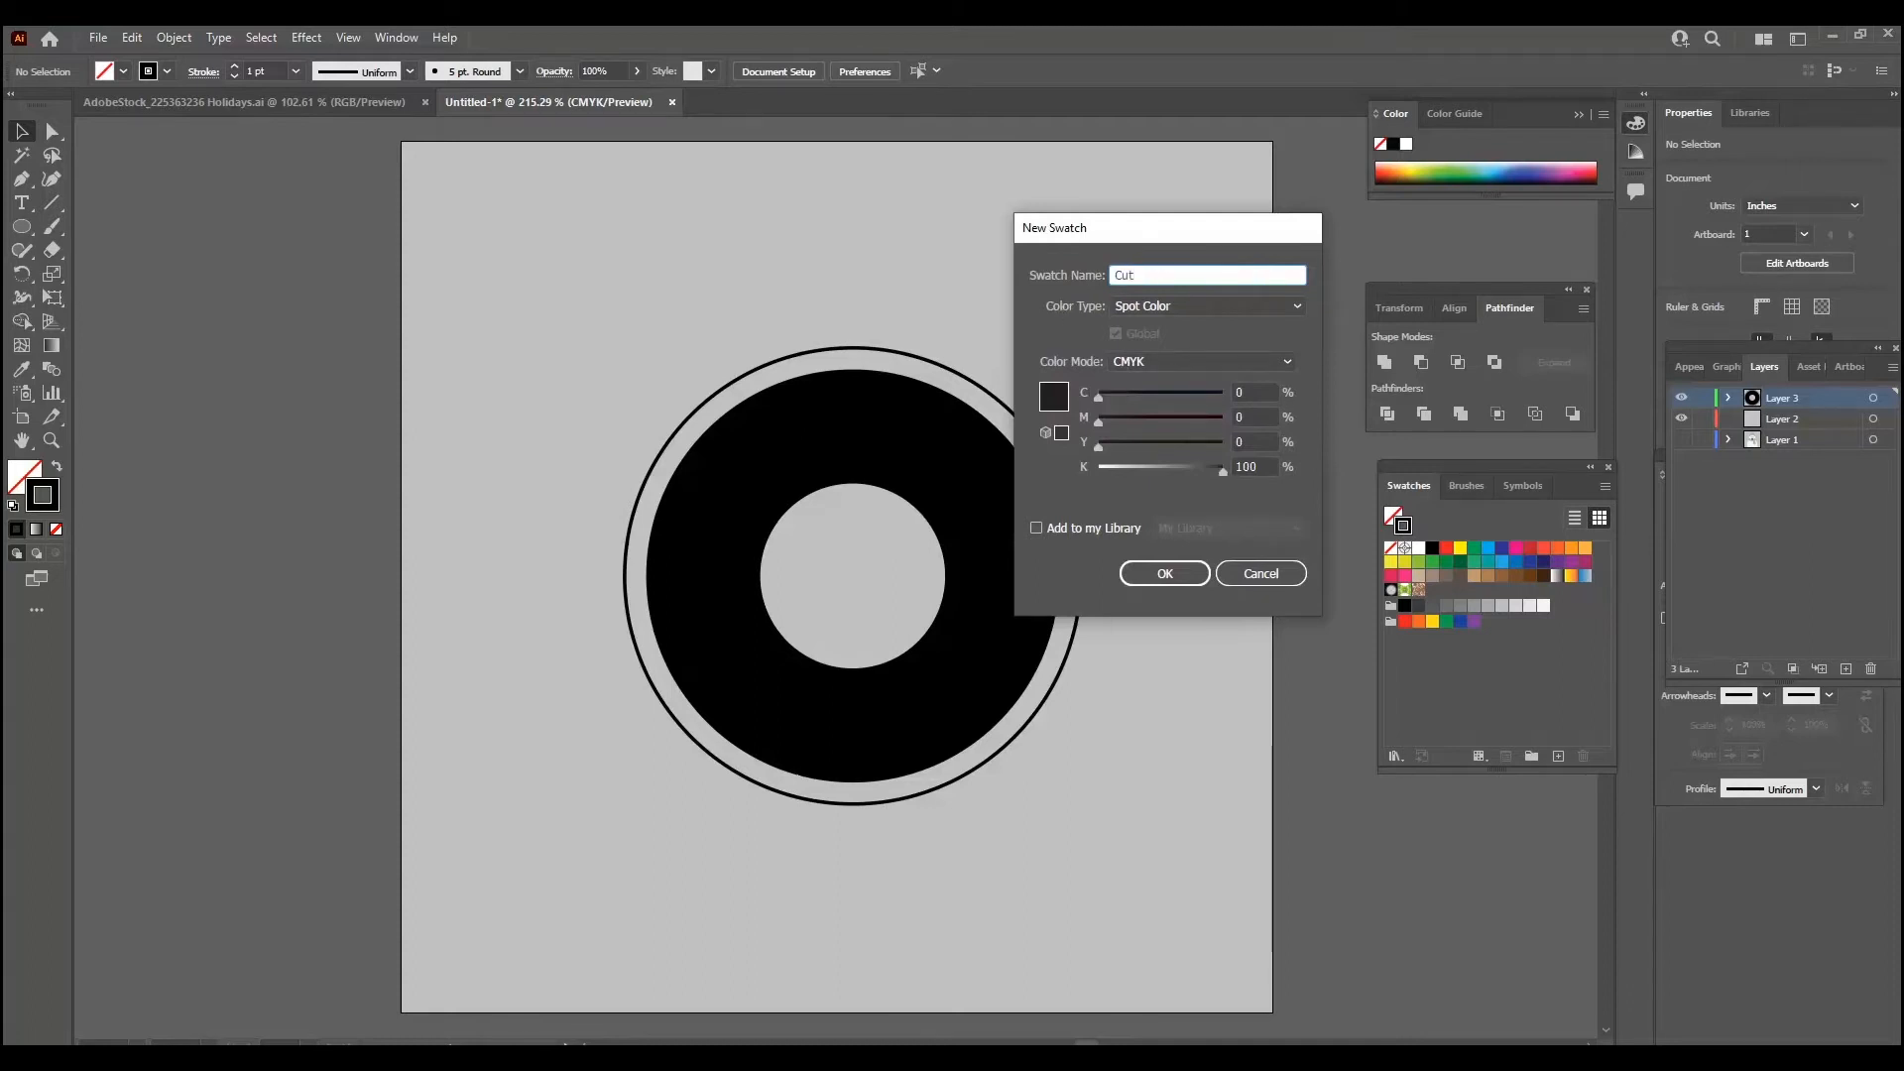
type("Contour")
Keep the swatch's color mode as CMYK, set magenta to 100% and create the swatch.
left_click(1288, 363)
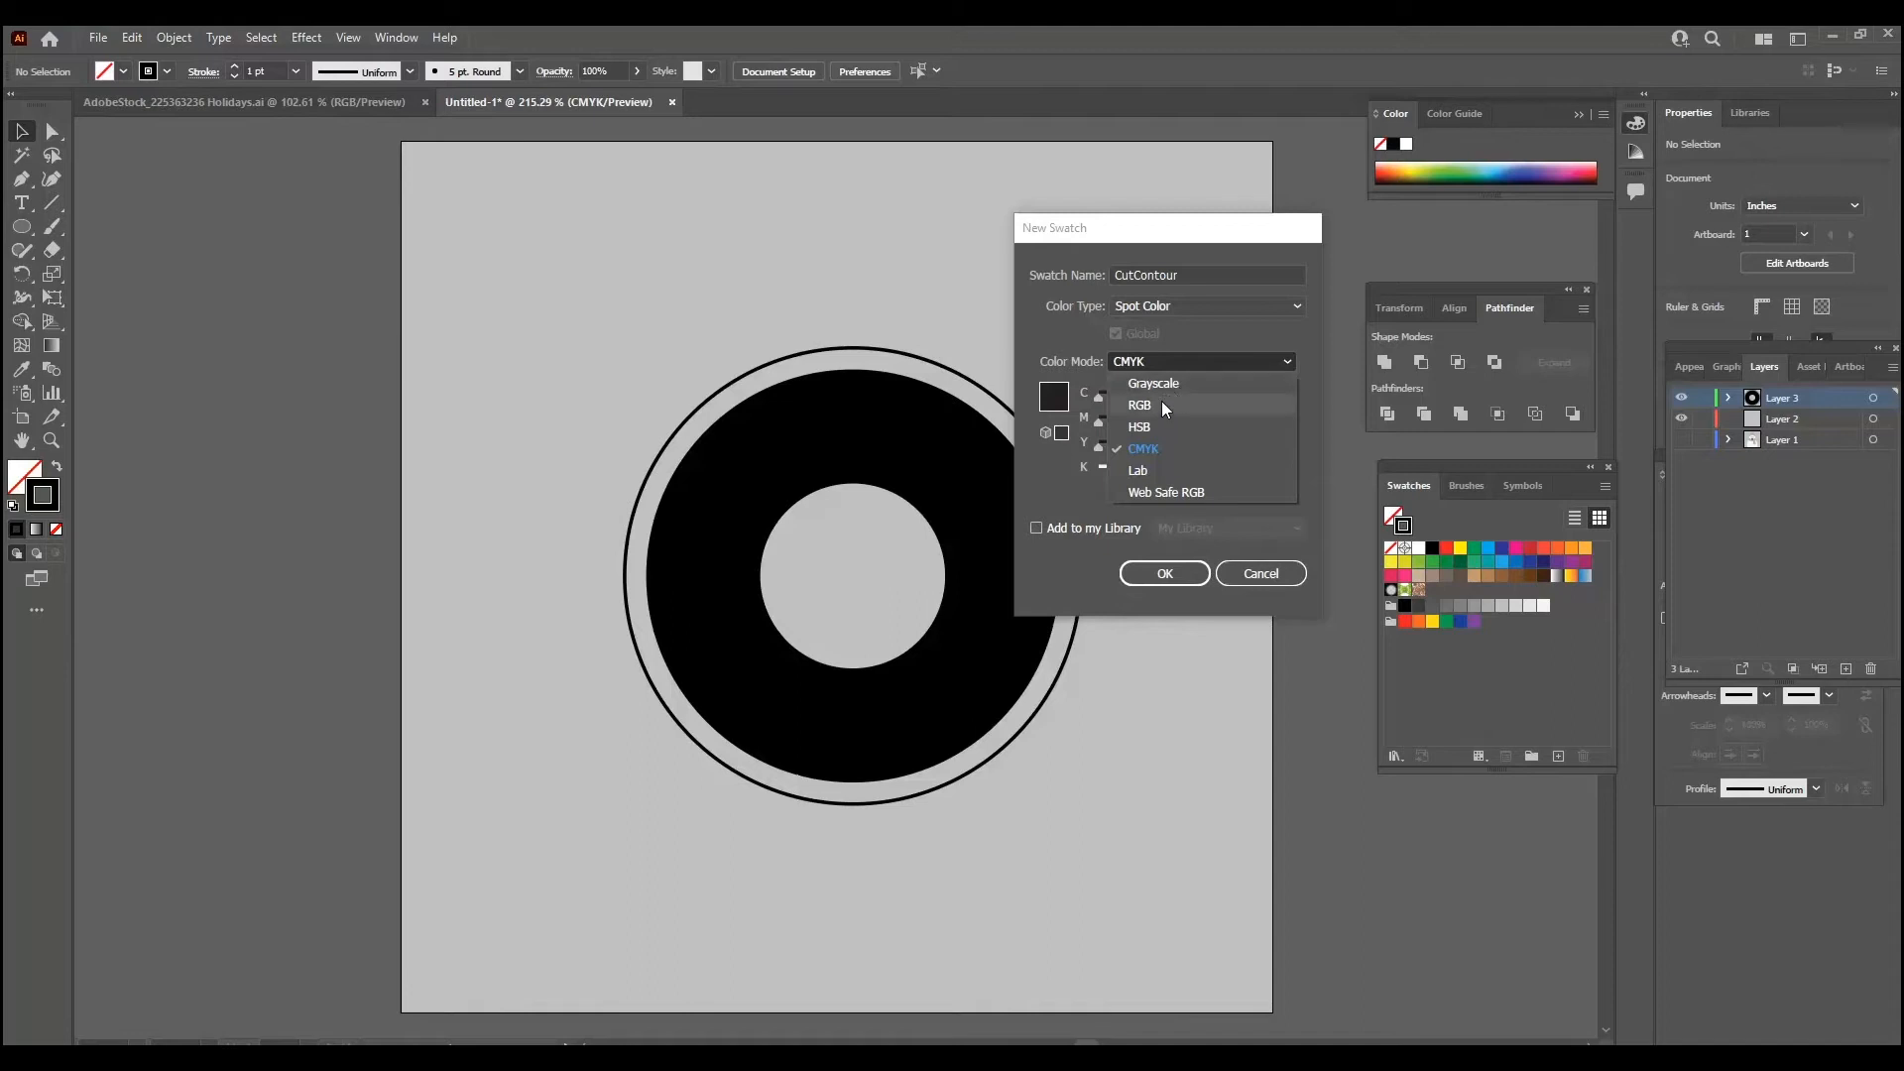
left_click(1230, 339)
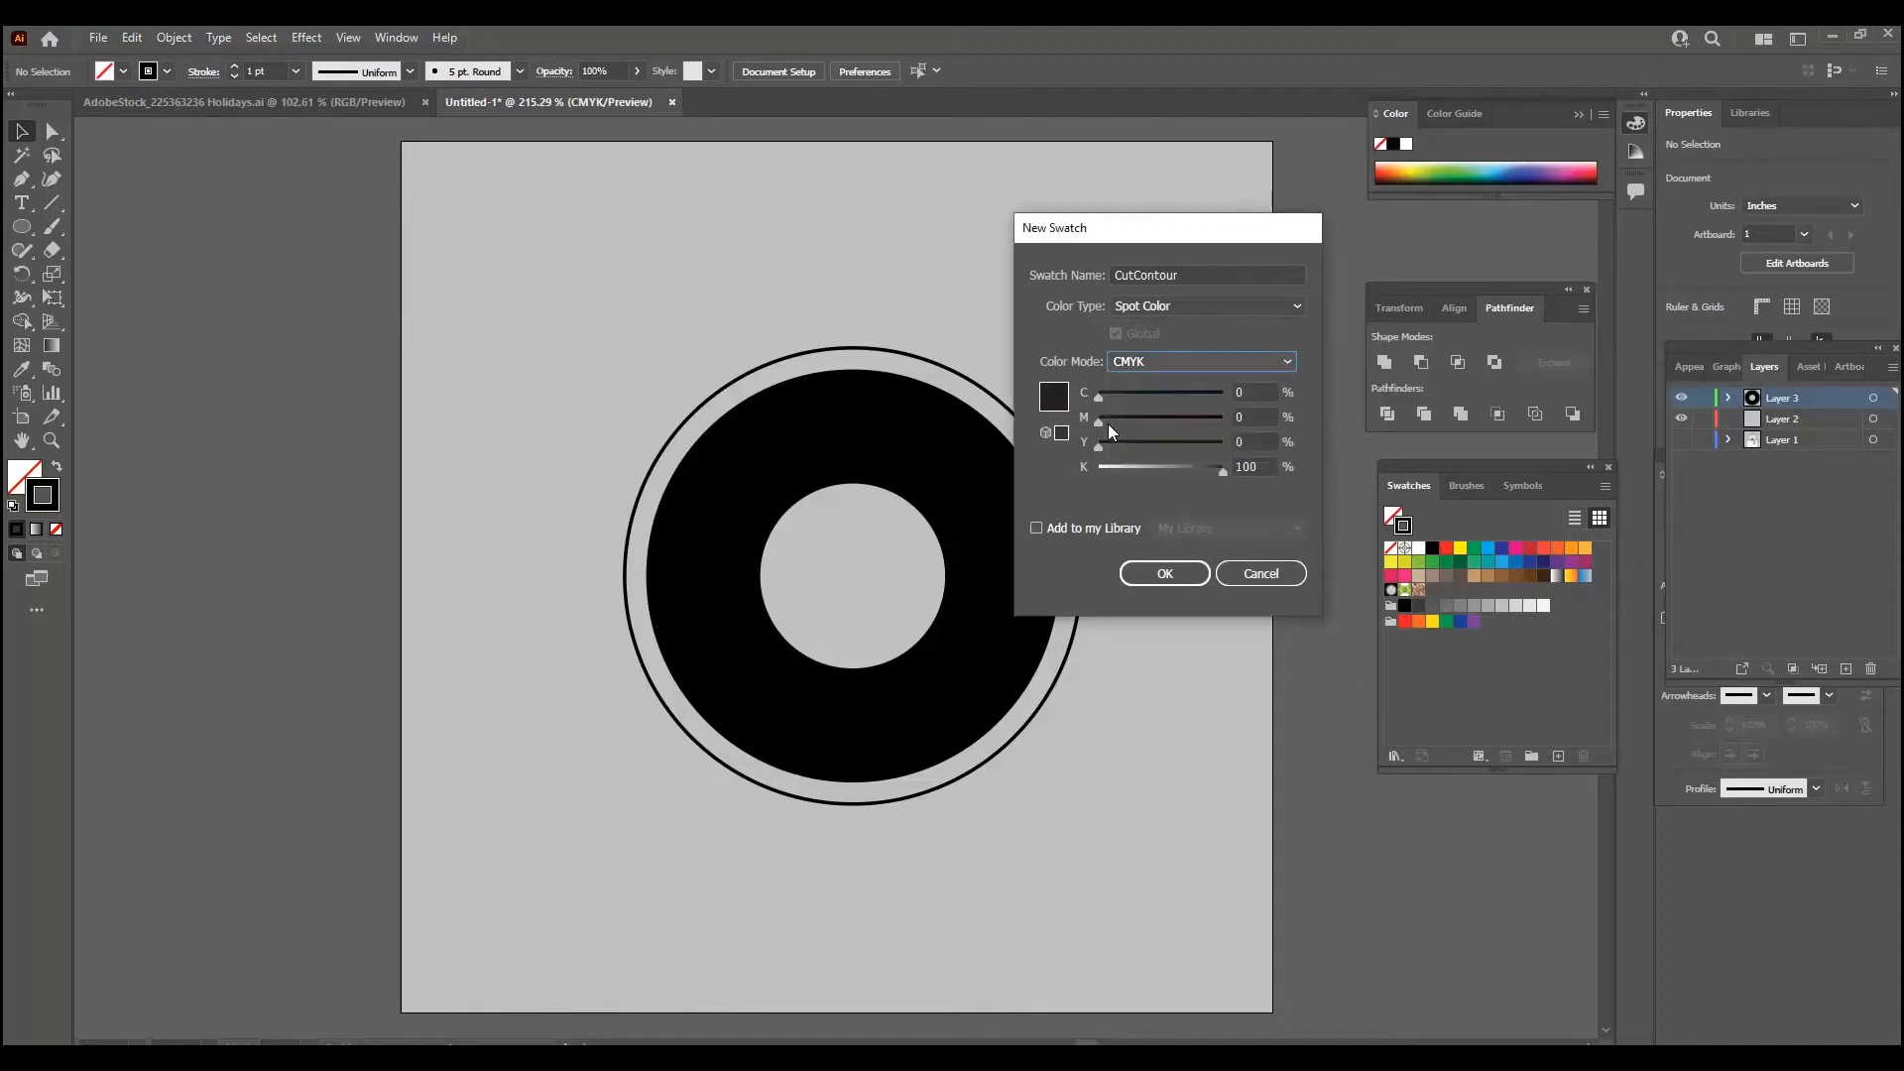
left_click_drag(1097, 424, 1230, 431)
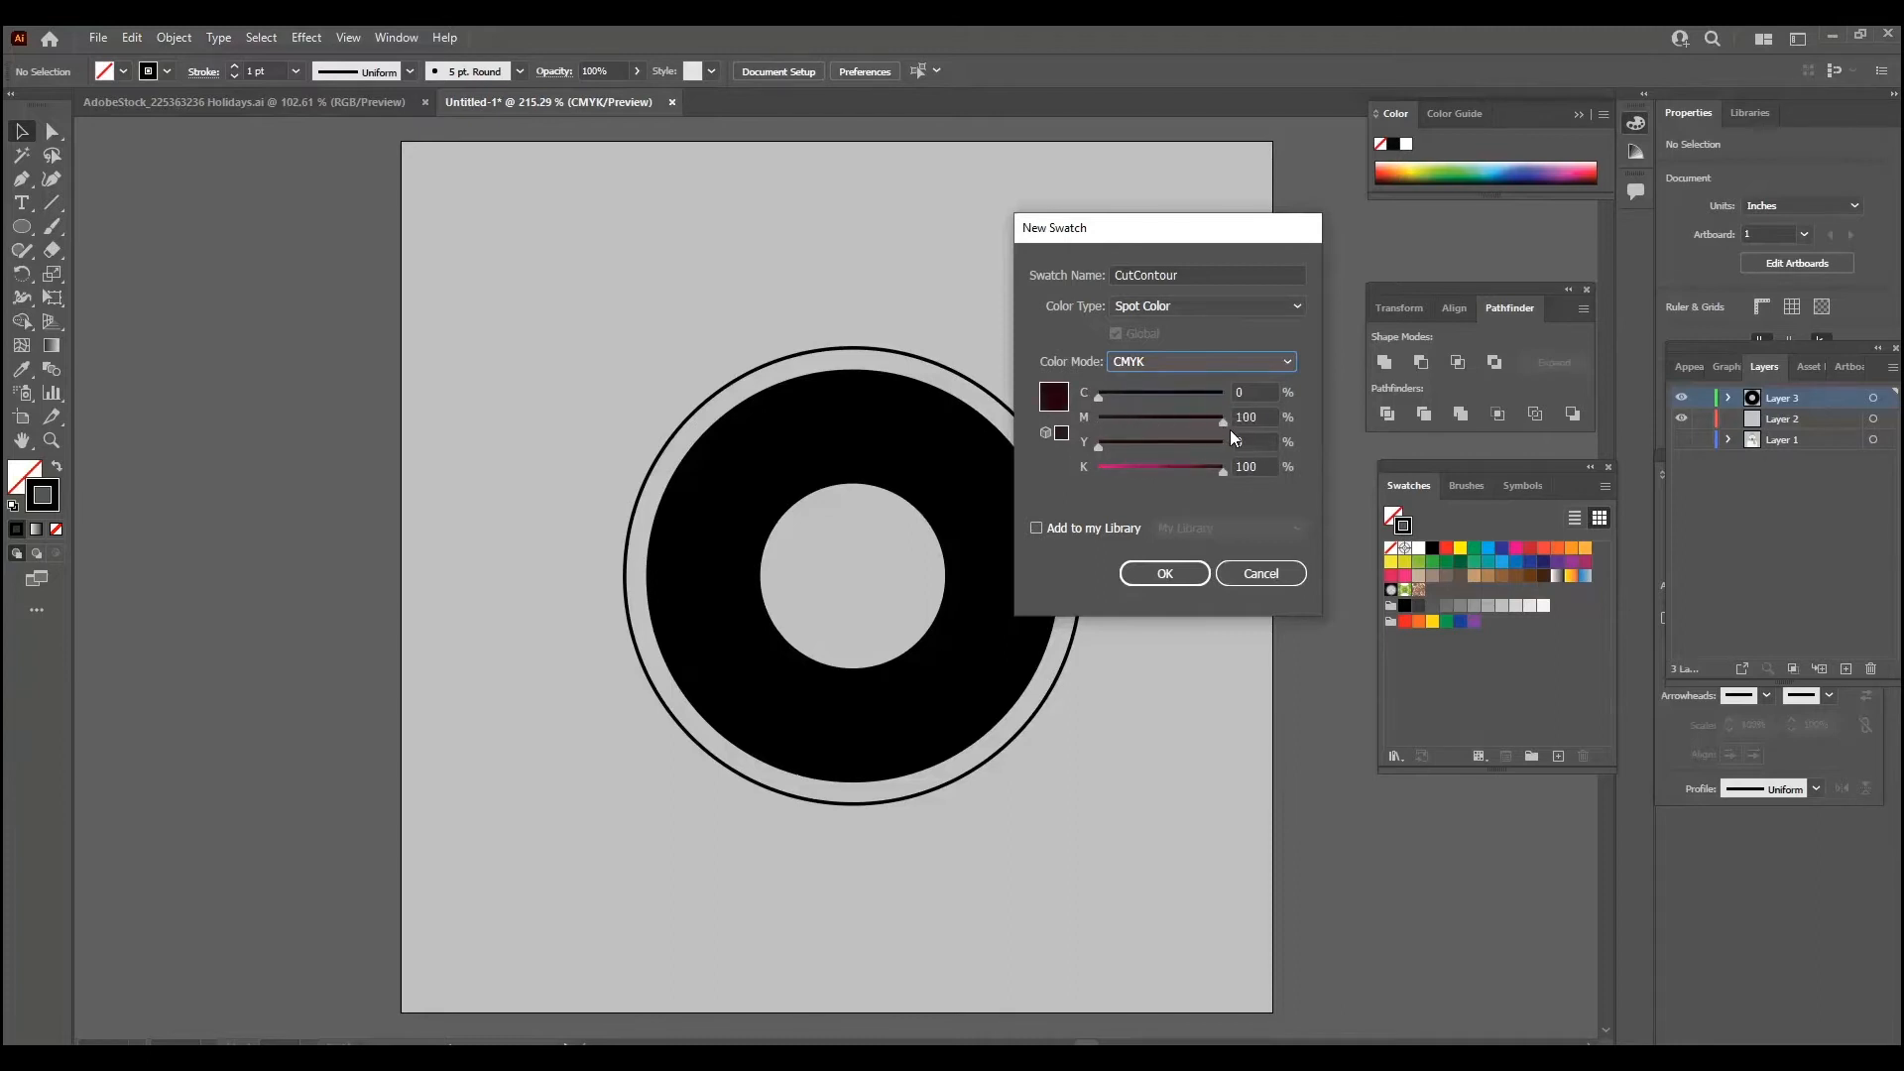
left_click(1186, 574)
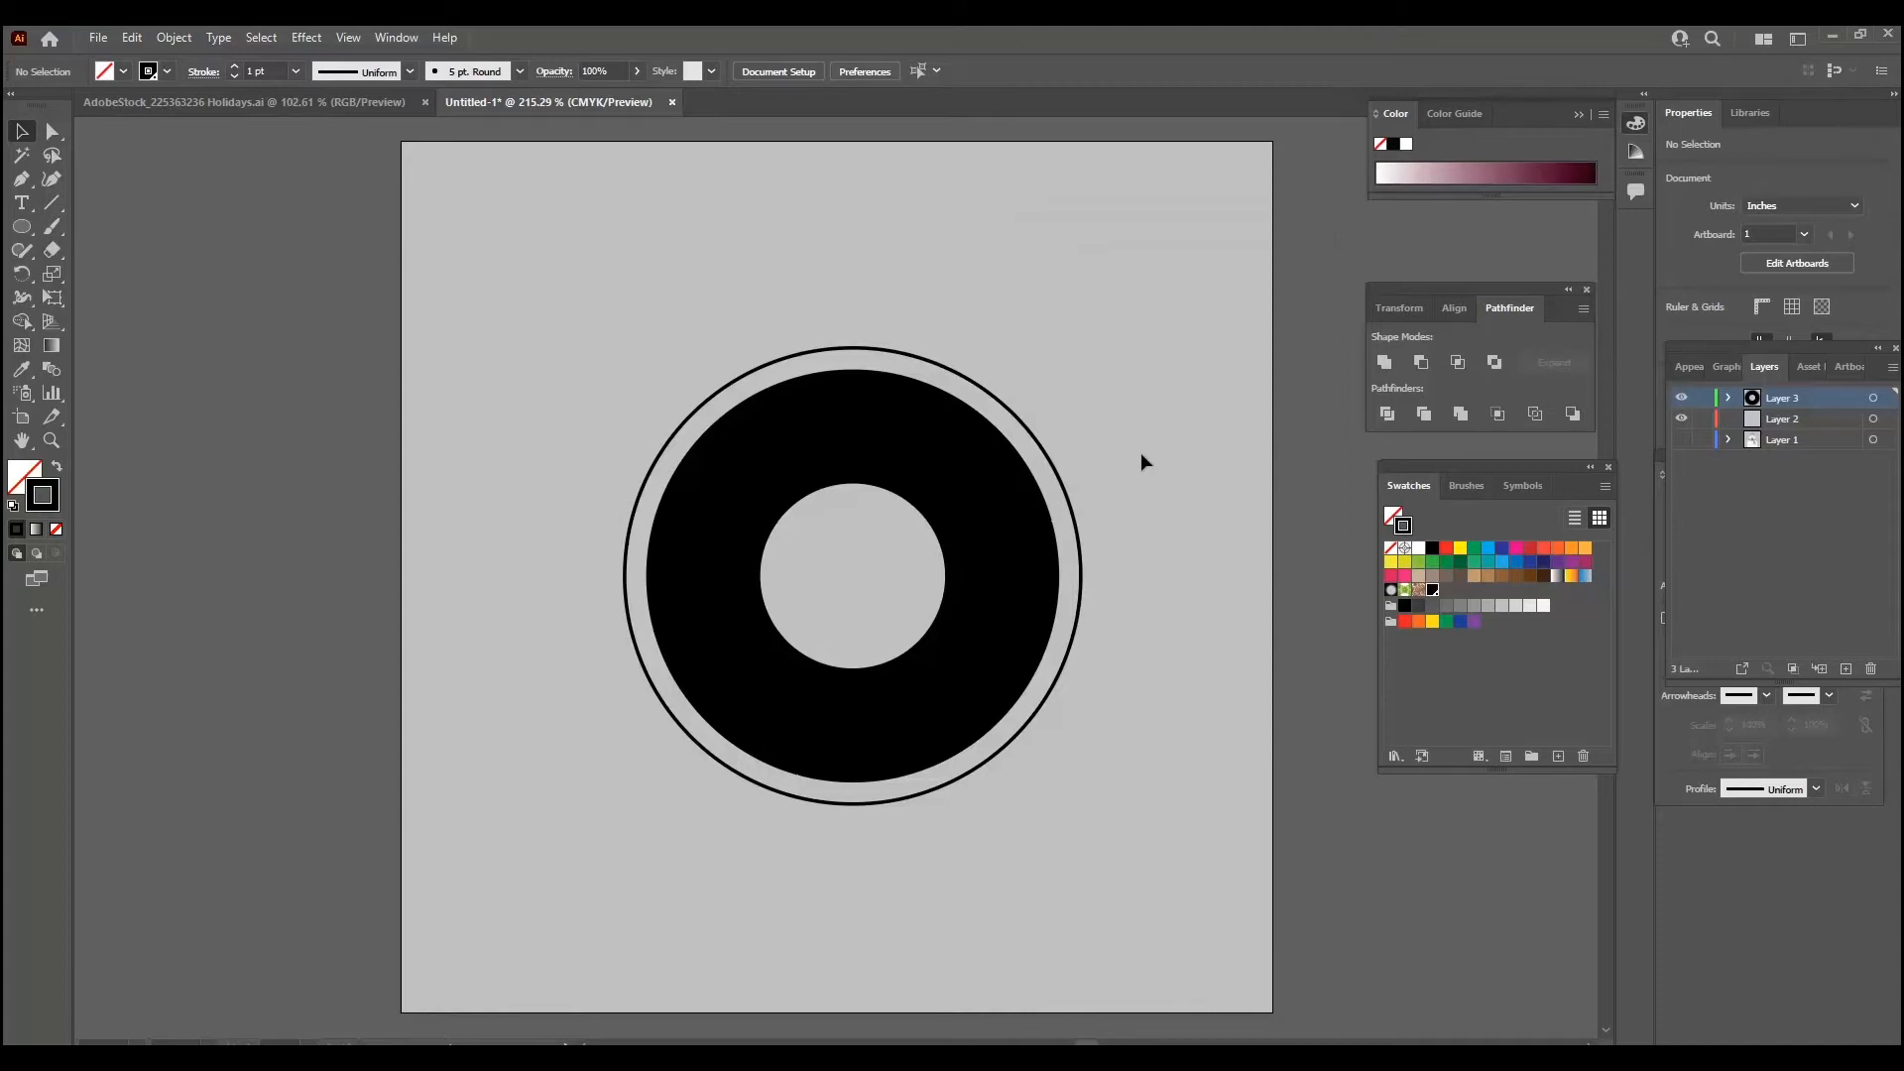
Edit the CutContour spot swatch so its black is 0%, keeping magenta at 100%.
double_click(1432, 590)
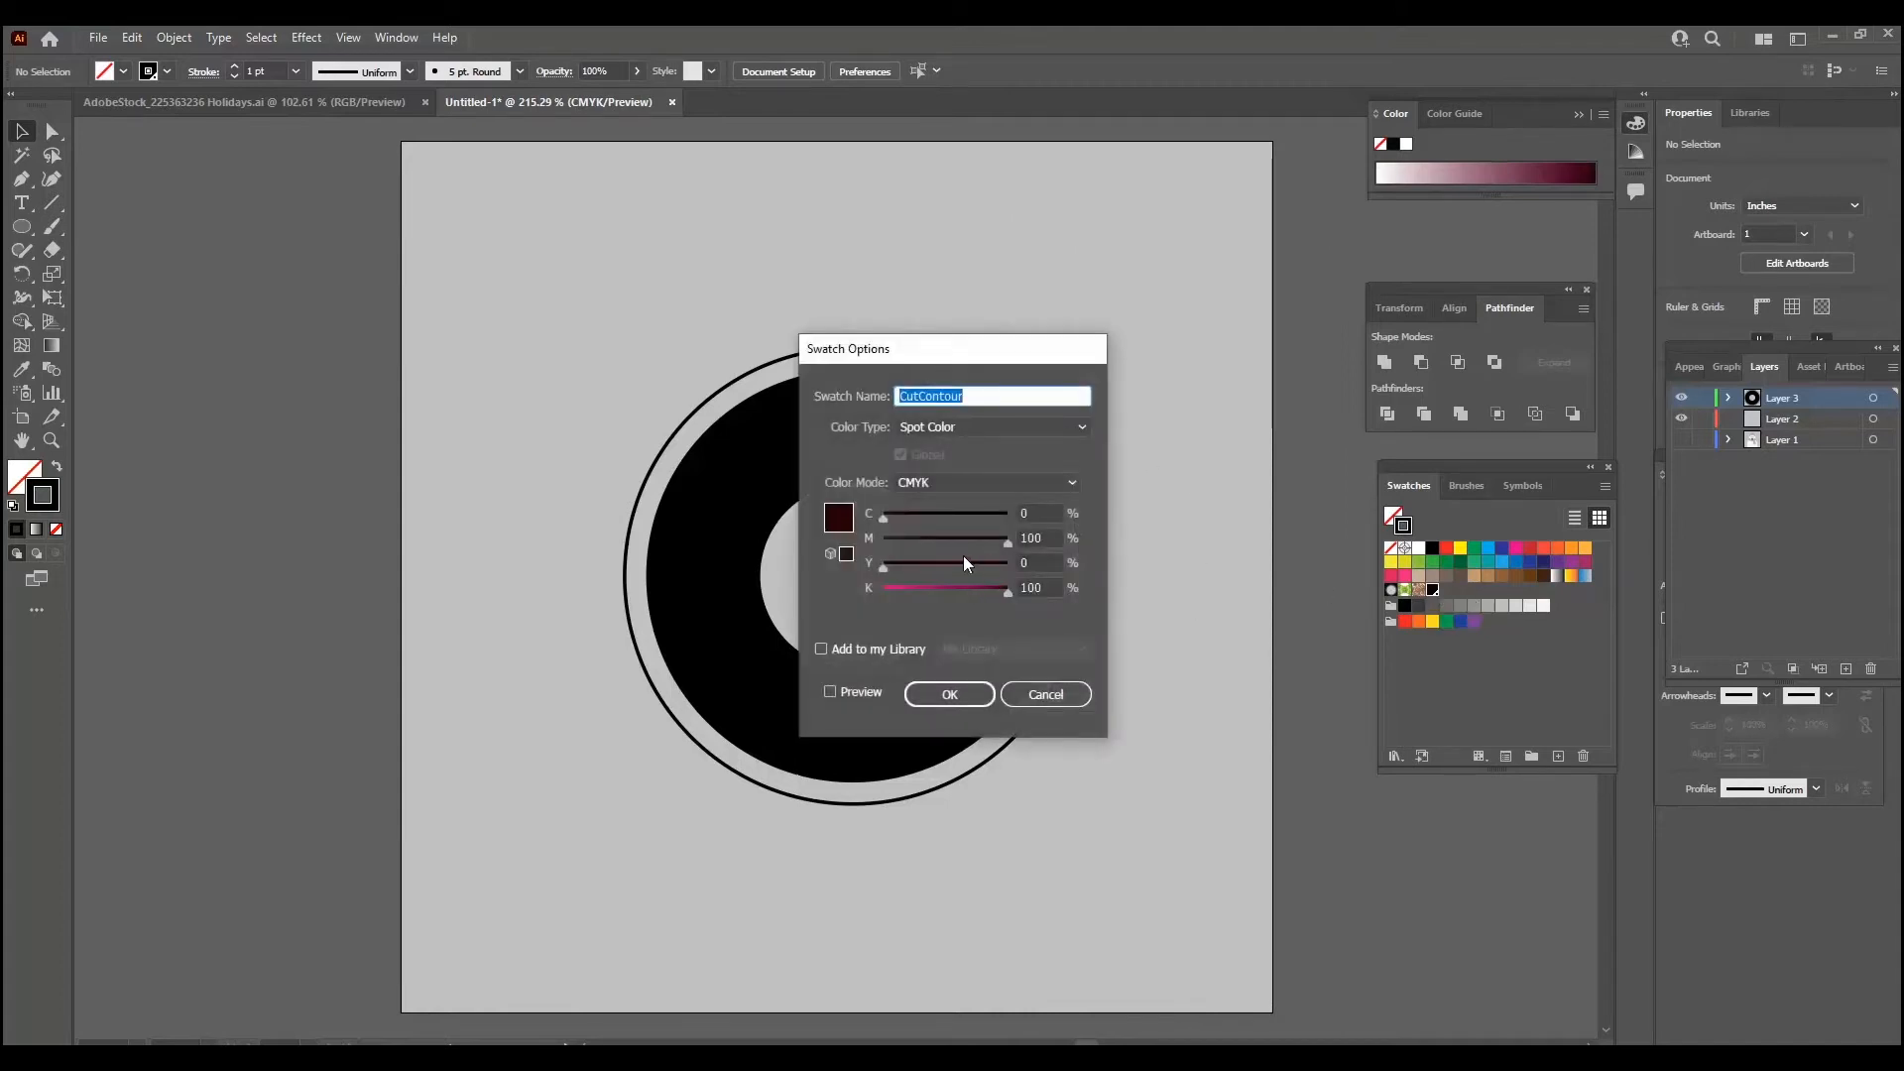
left_click_drag(1010, 599, 870, 593)
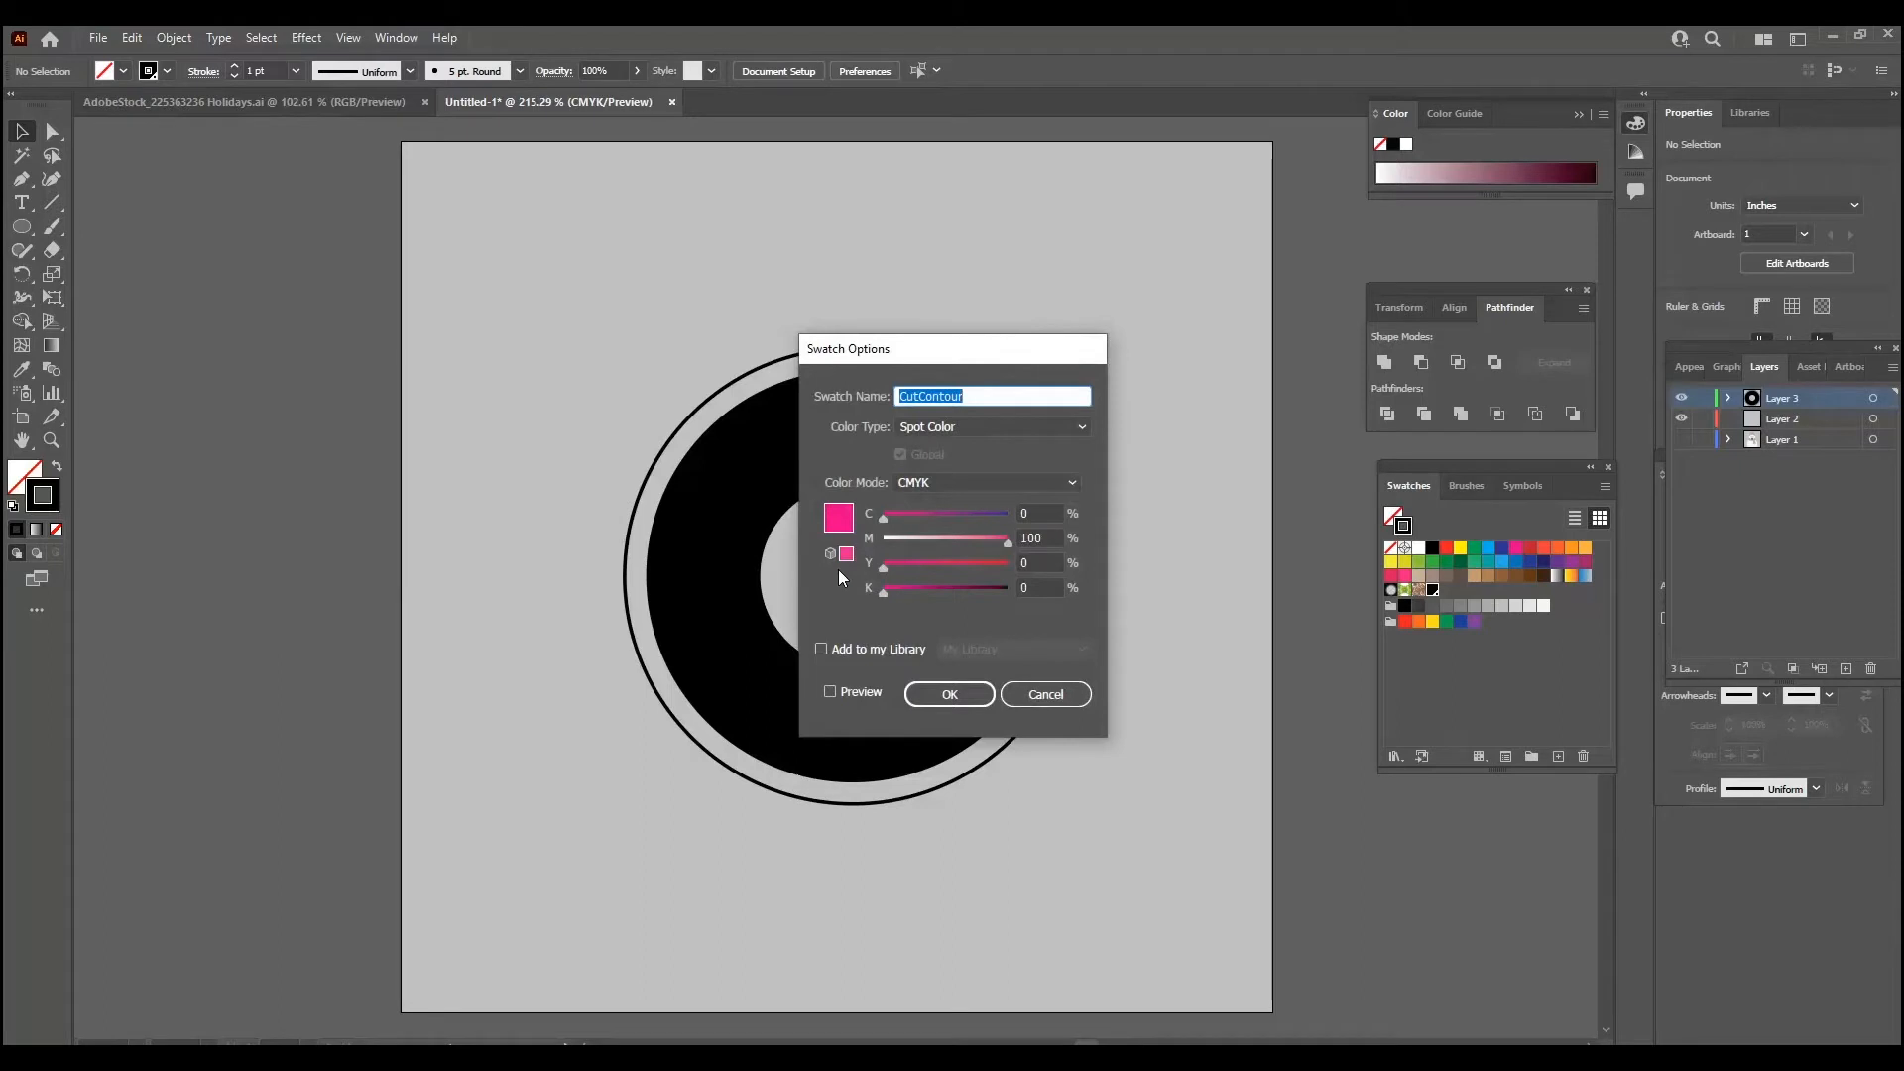
left_click(969, 693)
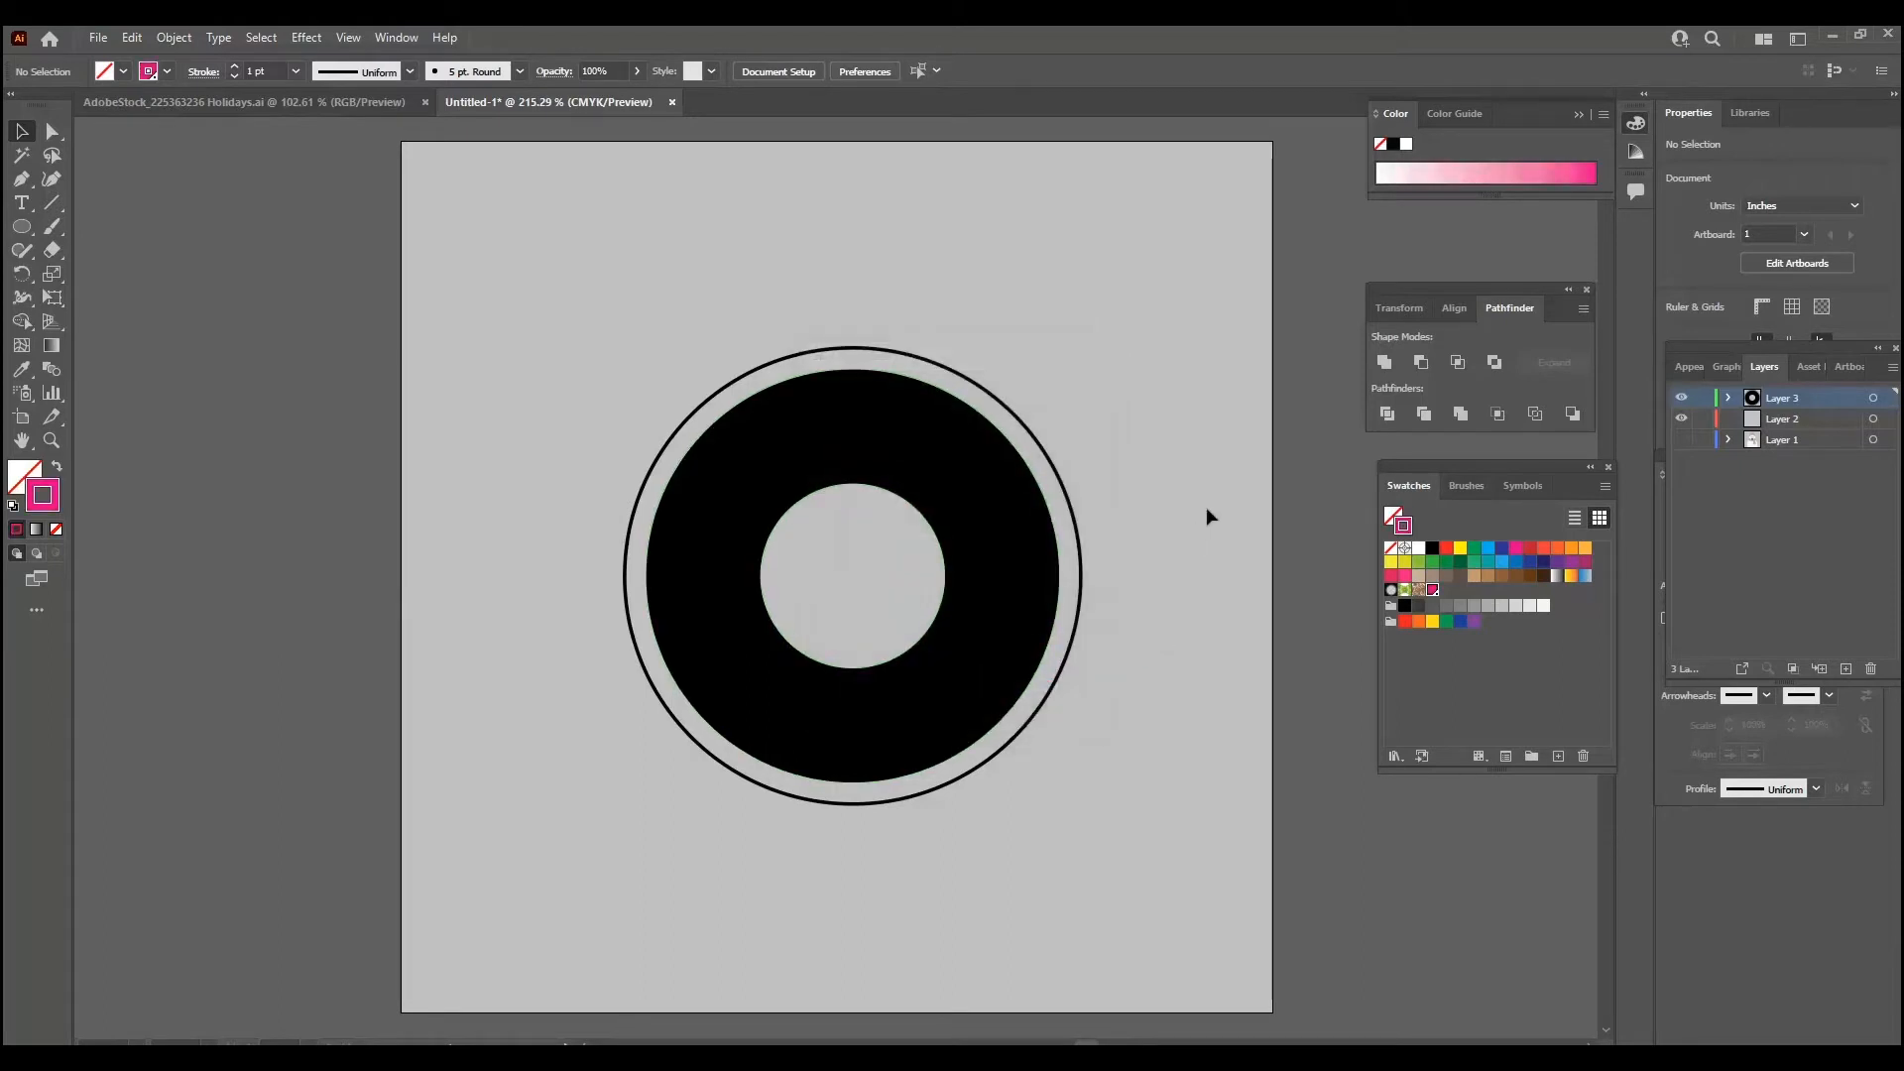
Apply the CutContour swatch to the stroke of the thin circle around the black ring.
left_click(1077, 520)
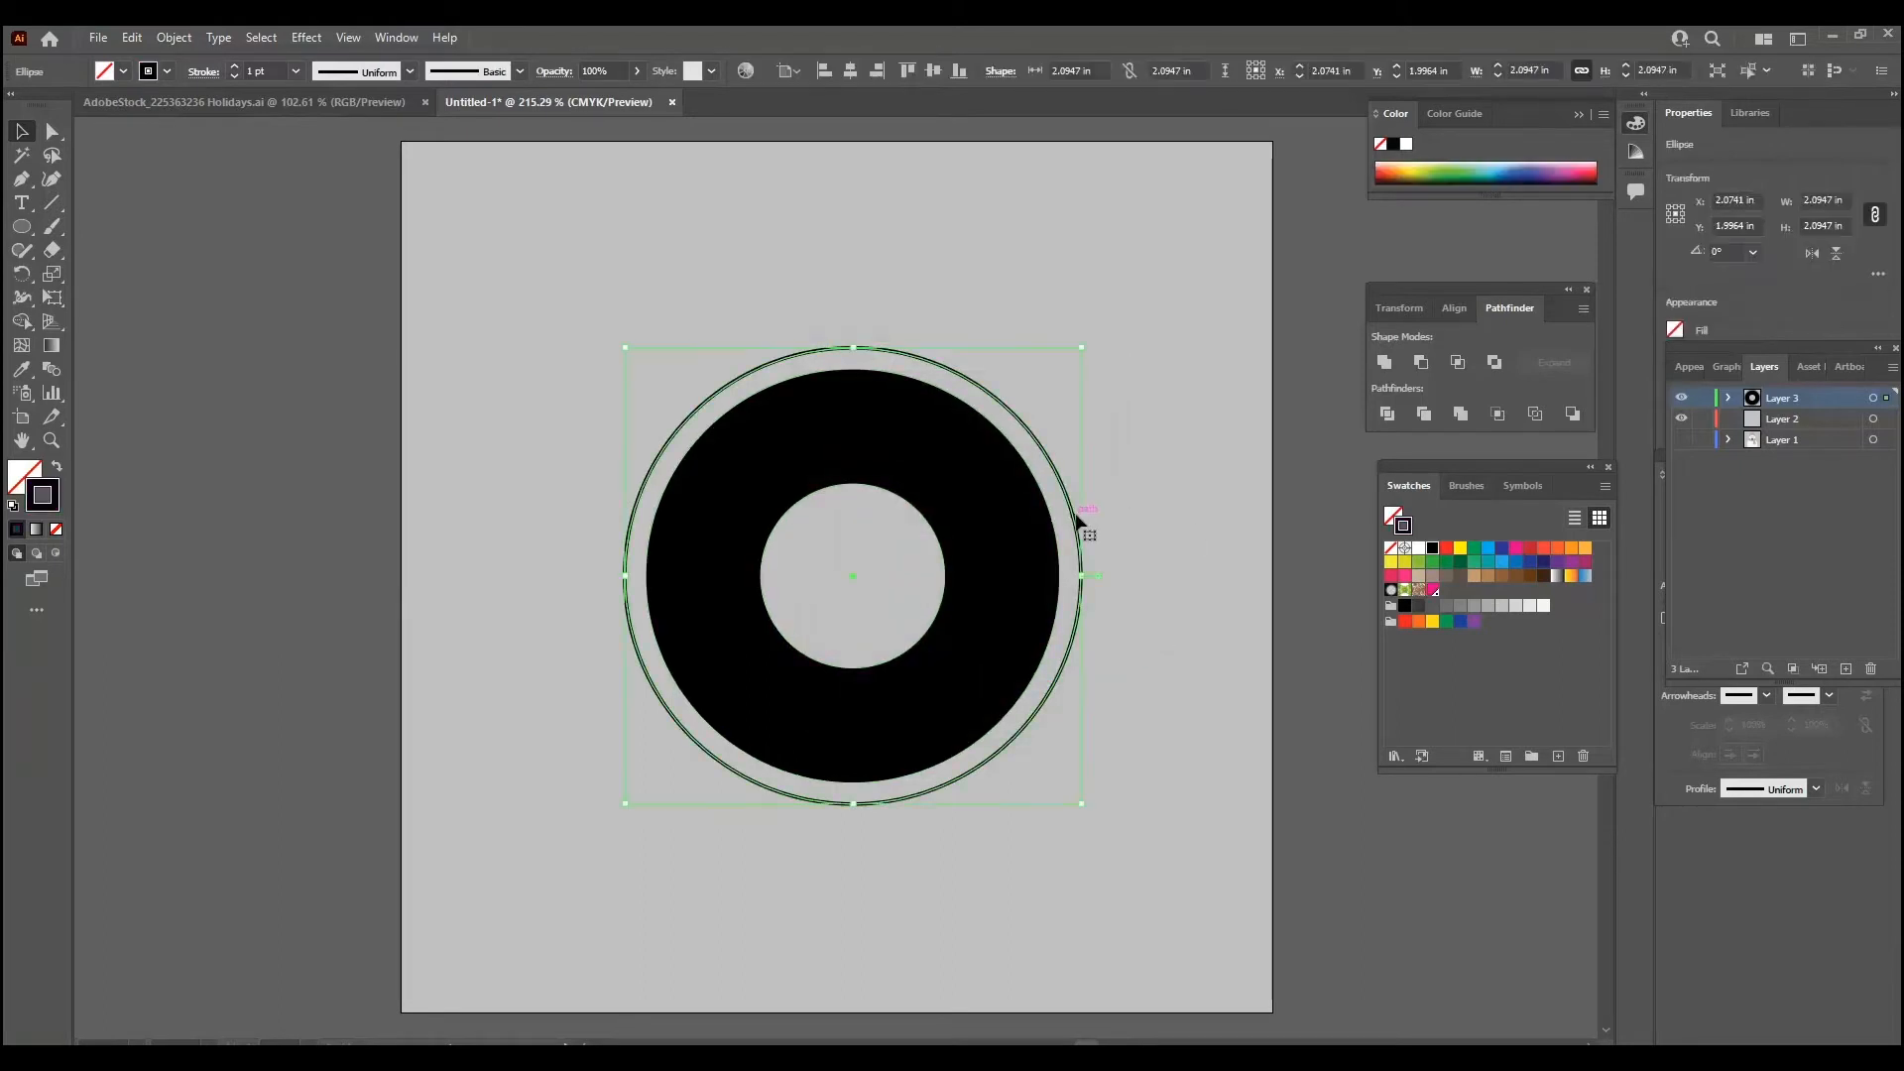
left_click(1434, 592)
left_click(1244, 601)
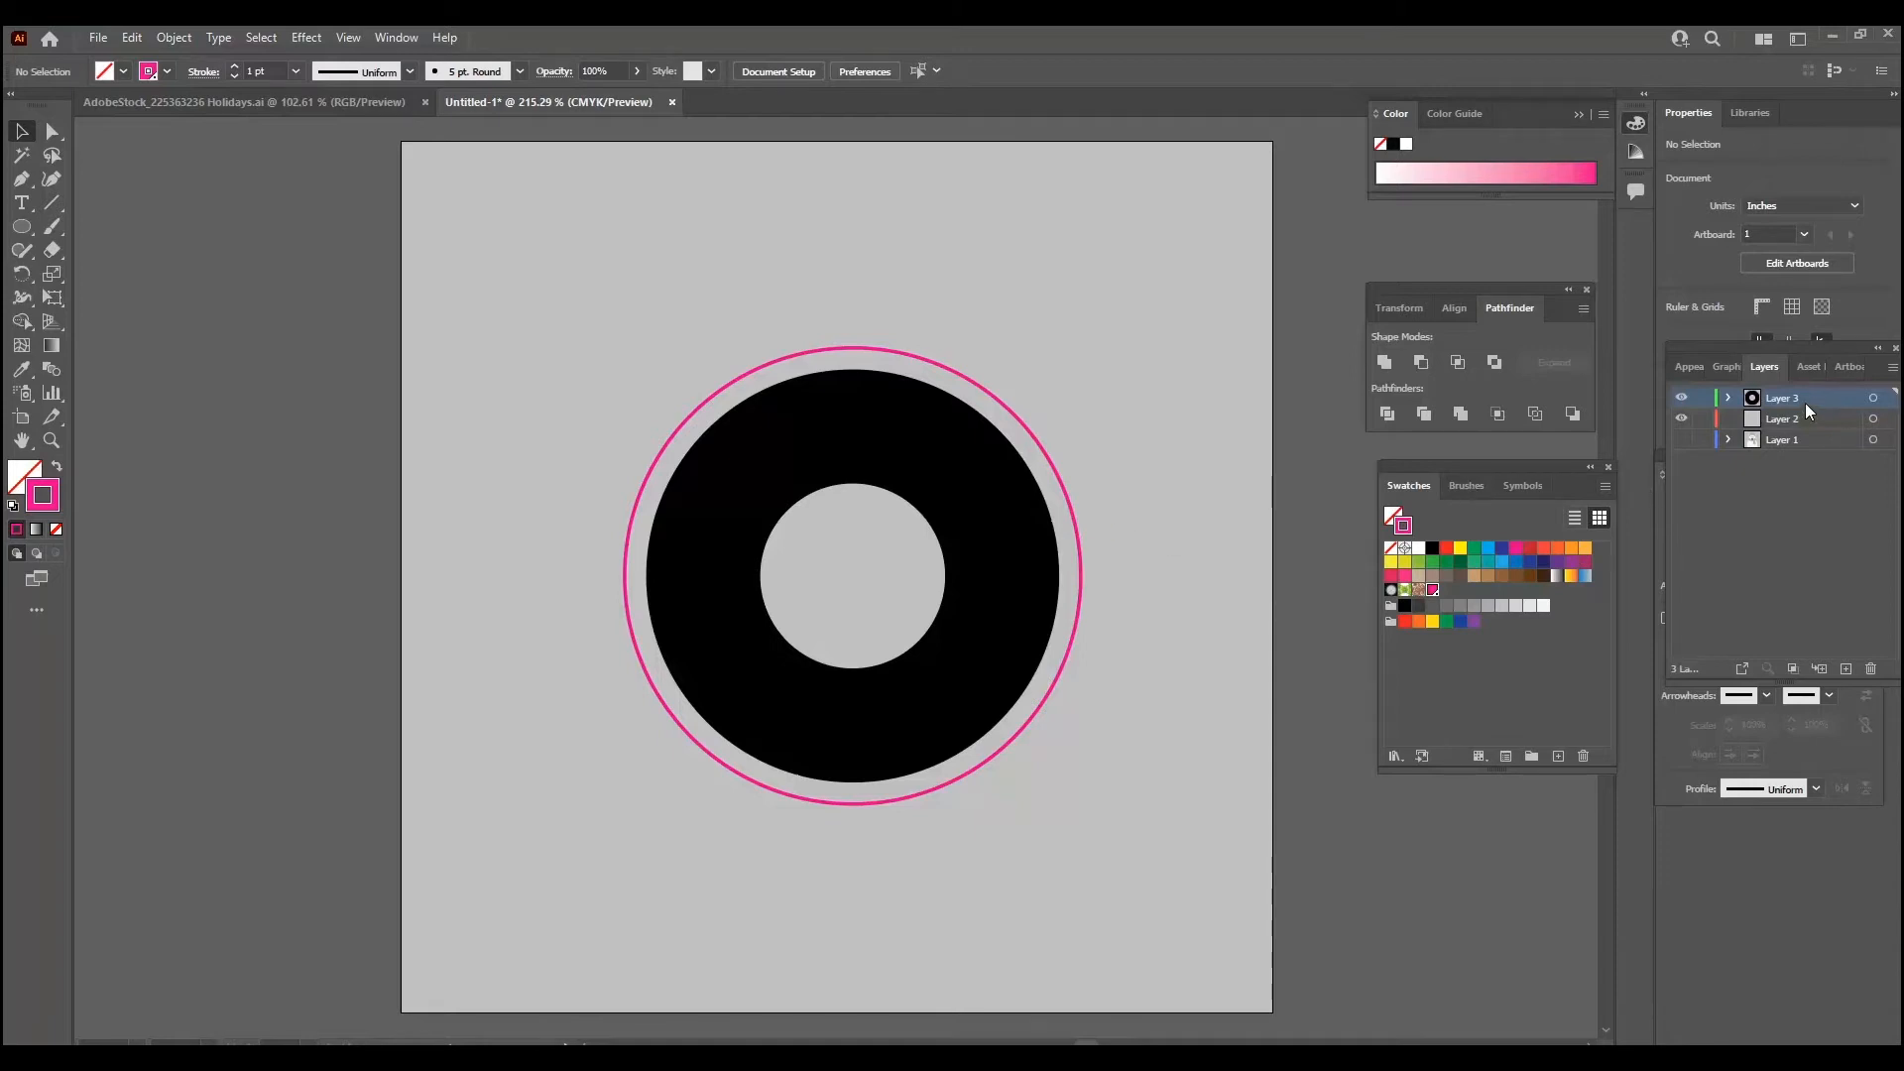
Add a new layer above the artwork and move the magenta outline circle from the ring's layer onto it.
mouse_move(1801, 353)
left_mouse_down()
mouse_move(1441, 674)
mouse_move(1307, 633)
mouse_move(1273, 644)
left_mouse_up()
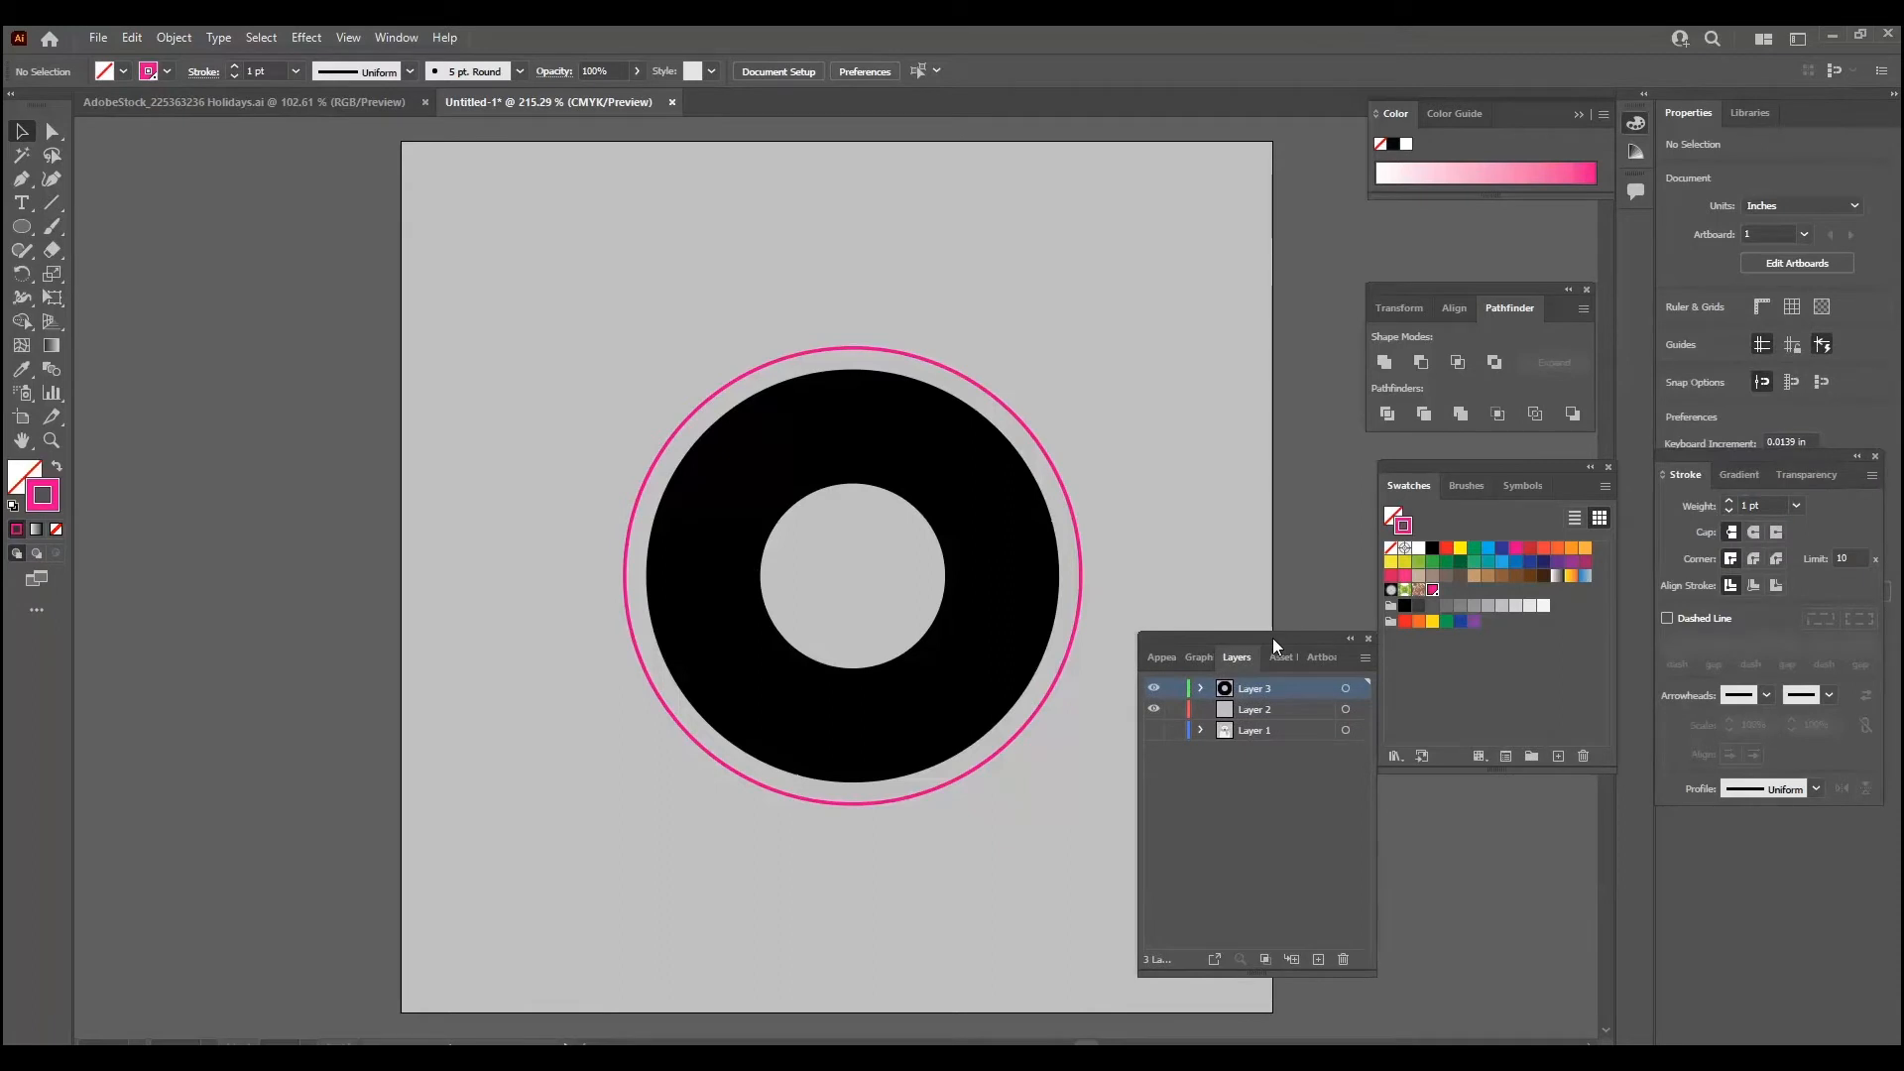
left_click(1318, 959)
left_click(1078, 627)
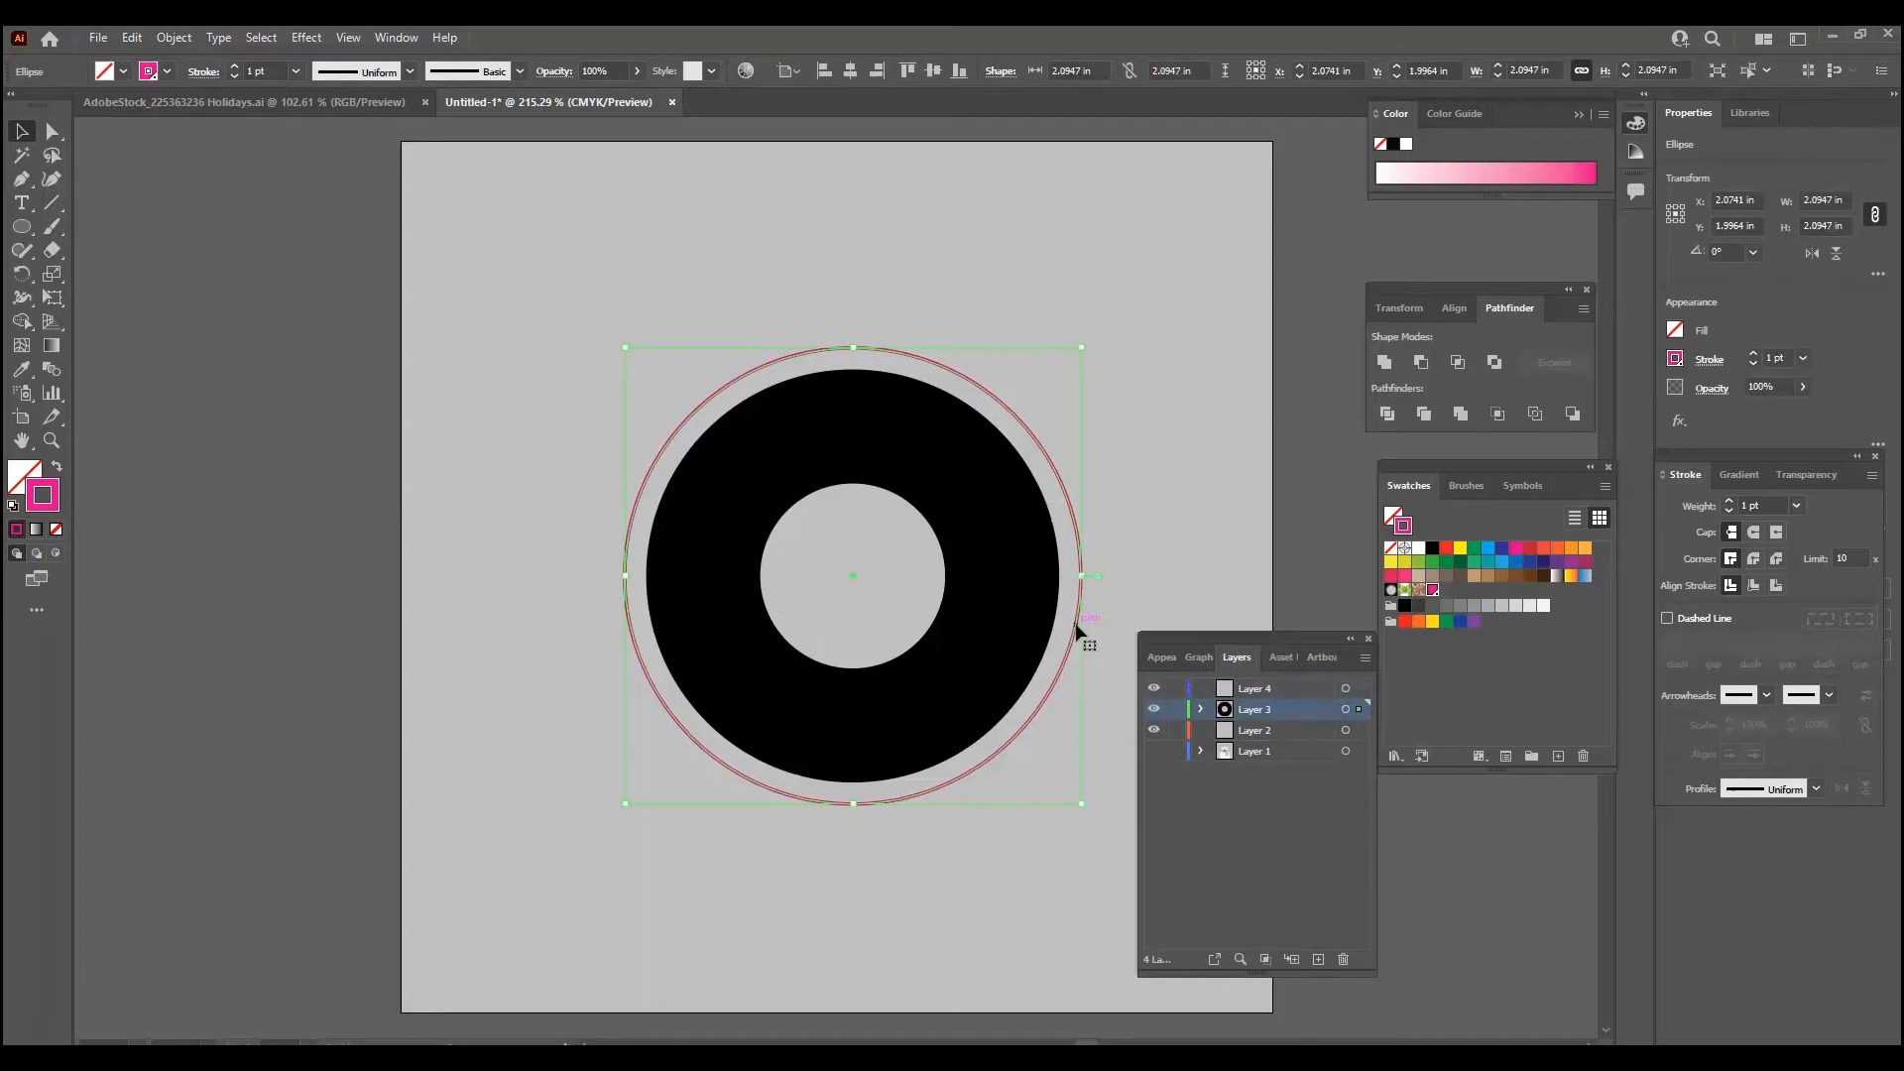
key("ctrl+c")
key("ctrl+x")
left_click(1274, 690)
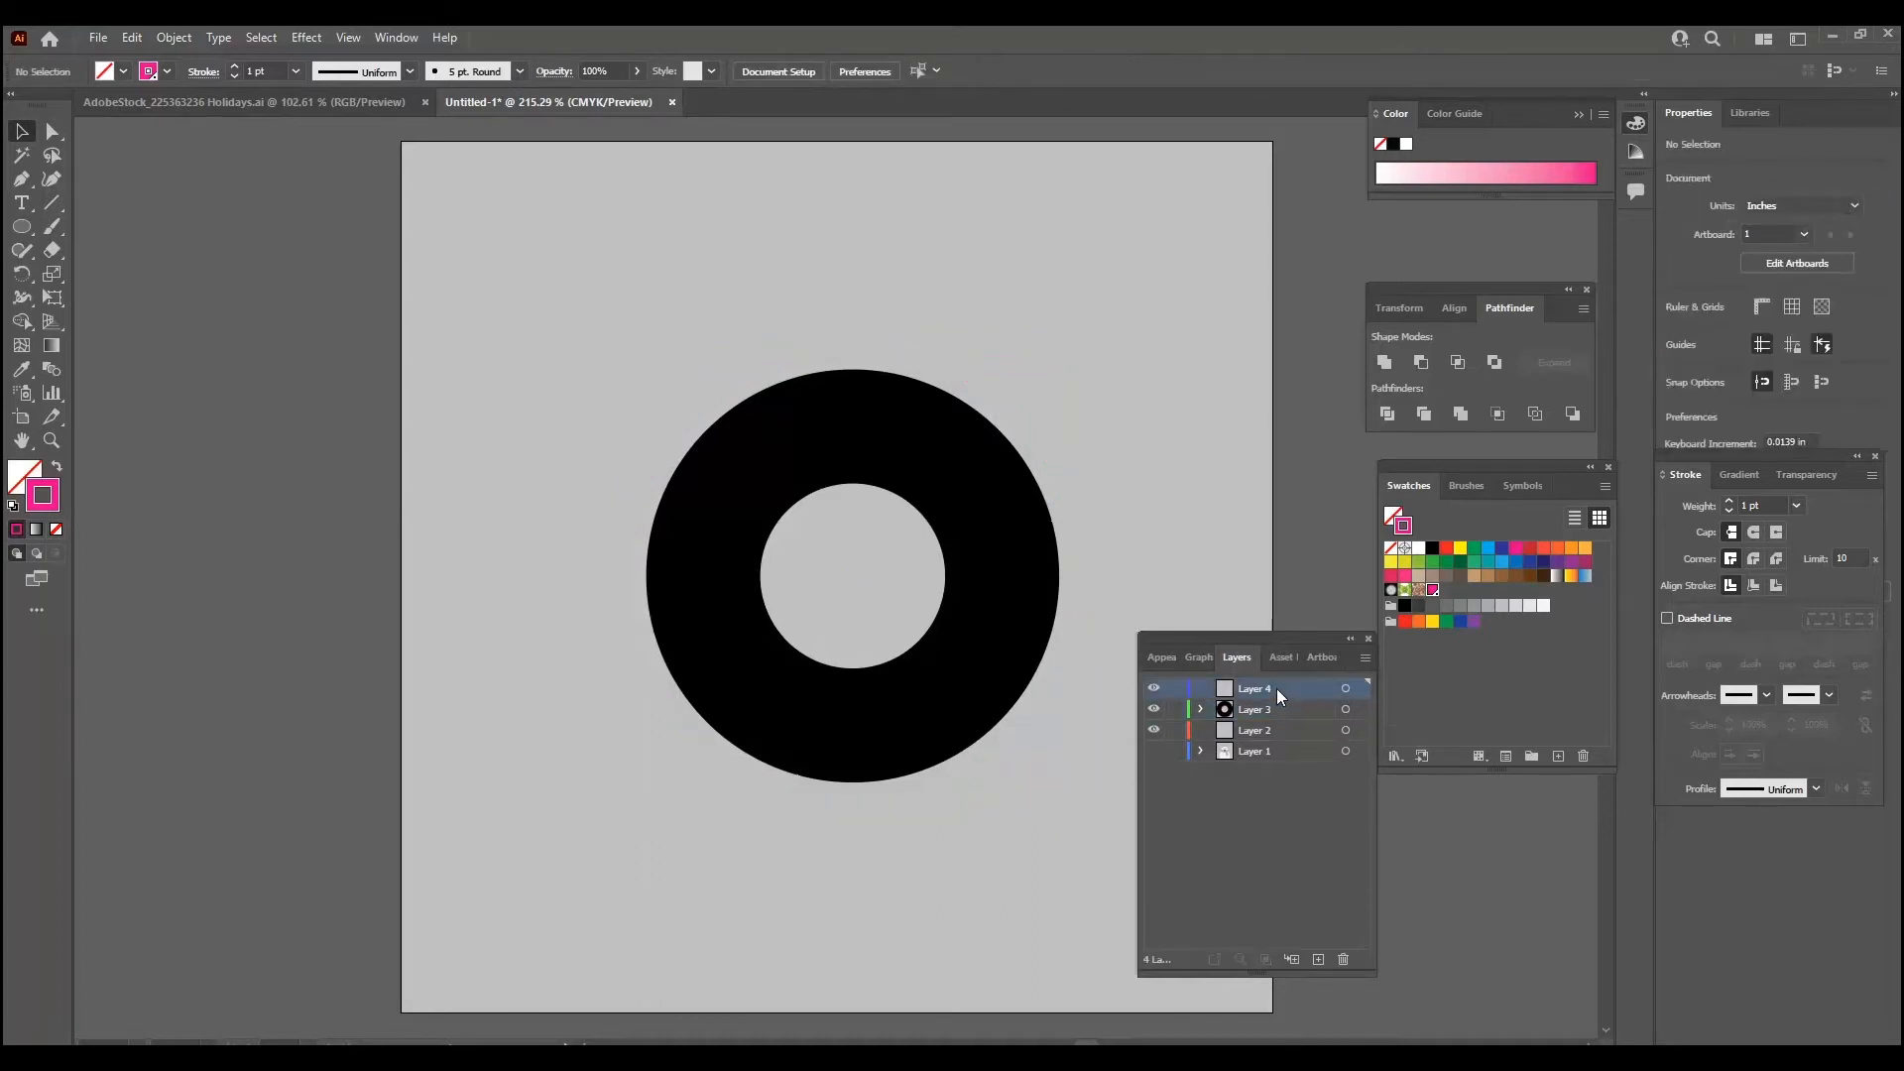
key("ctrl+f")
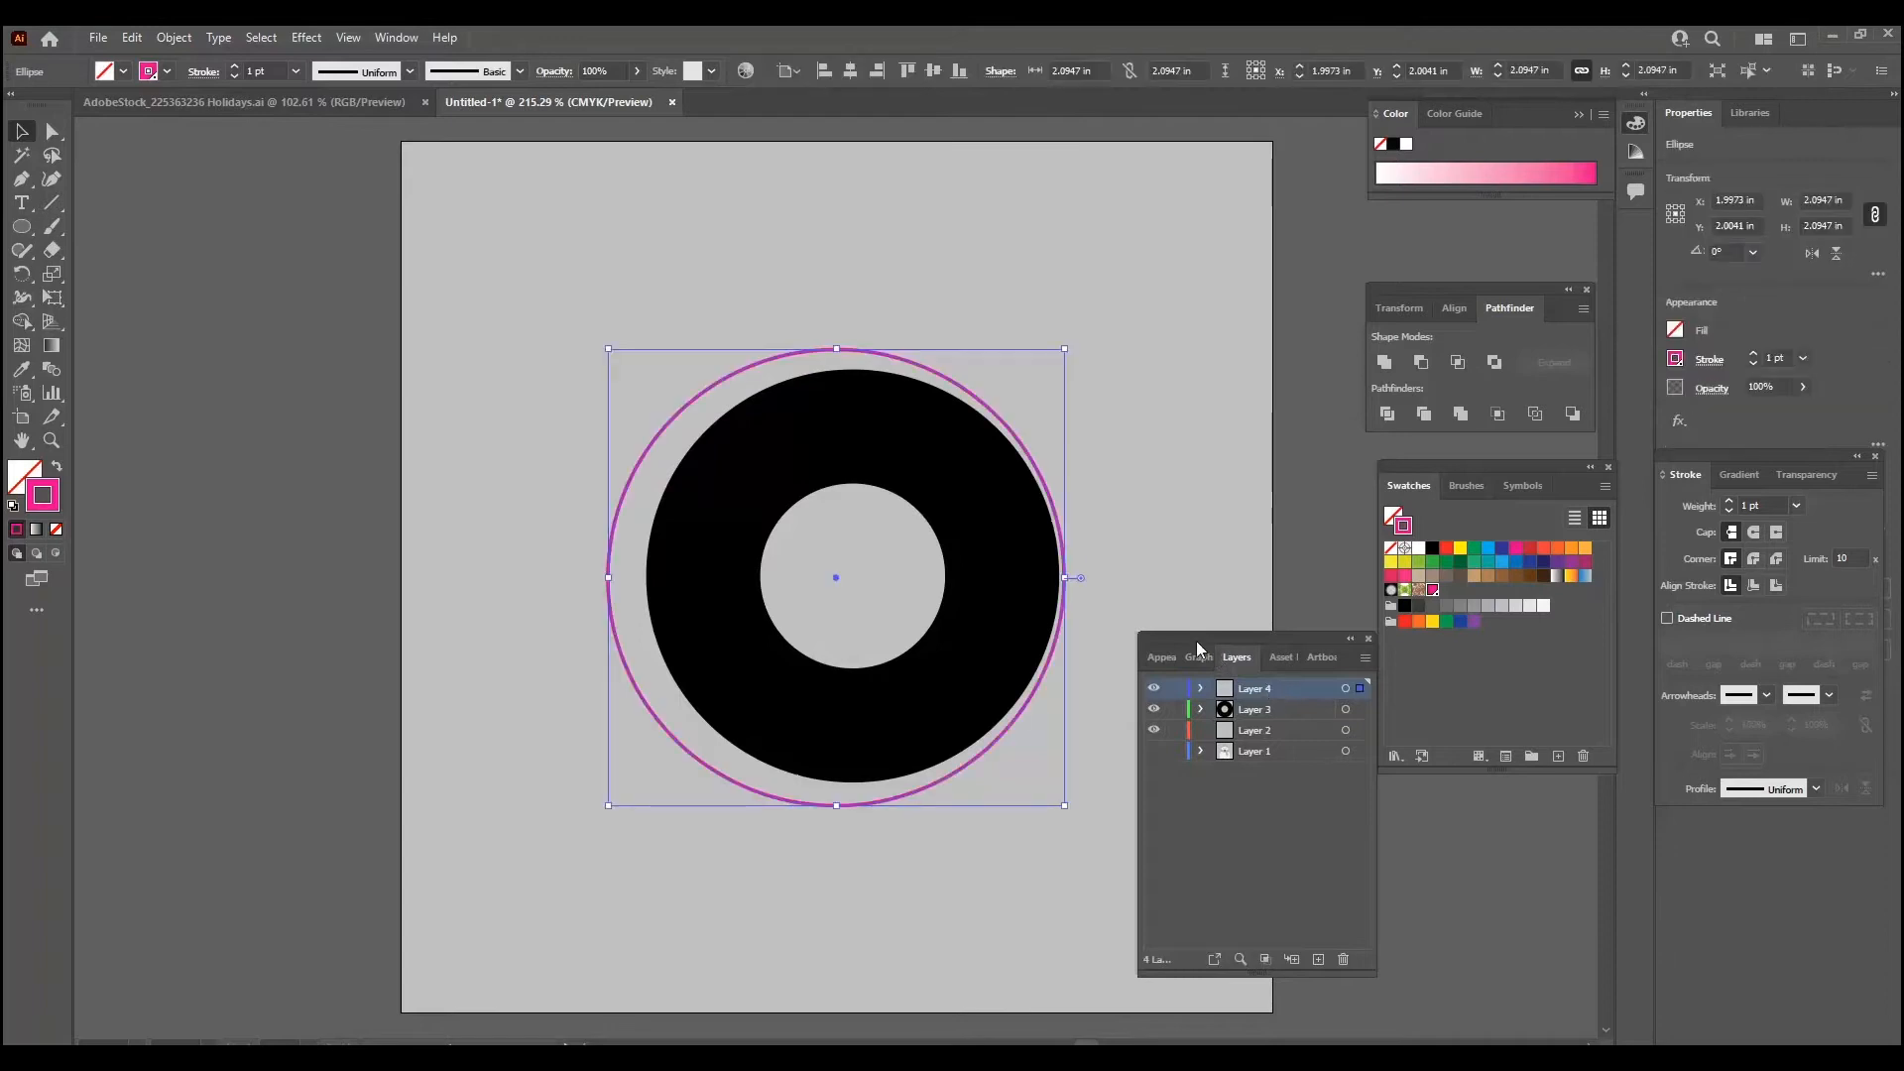
Align the moved outline circle and the black ring on their horizontal and vertical centers.
left_click_drag(586, 296, 1069, 821)
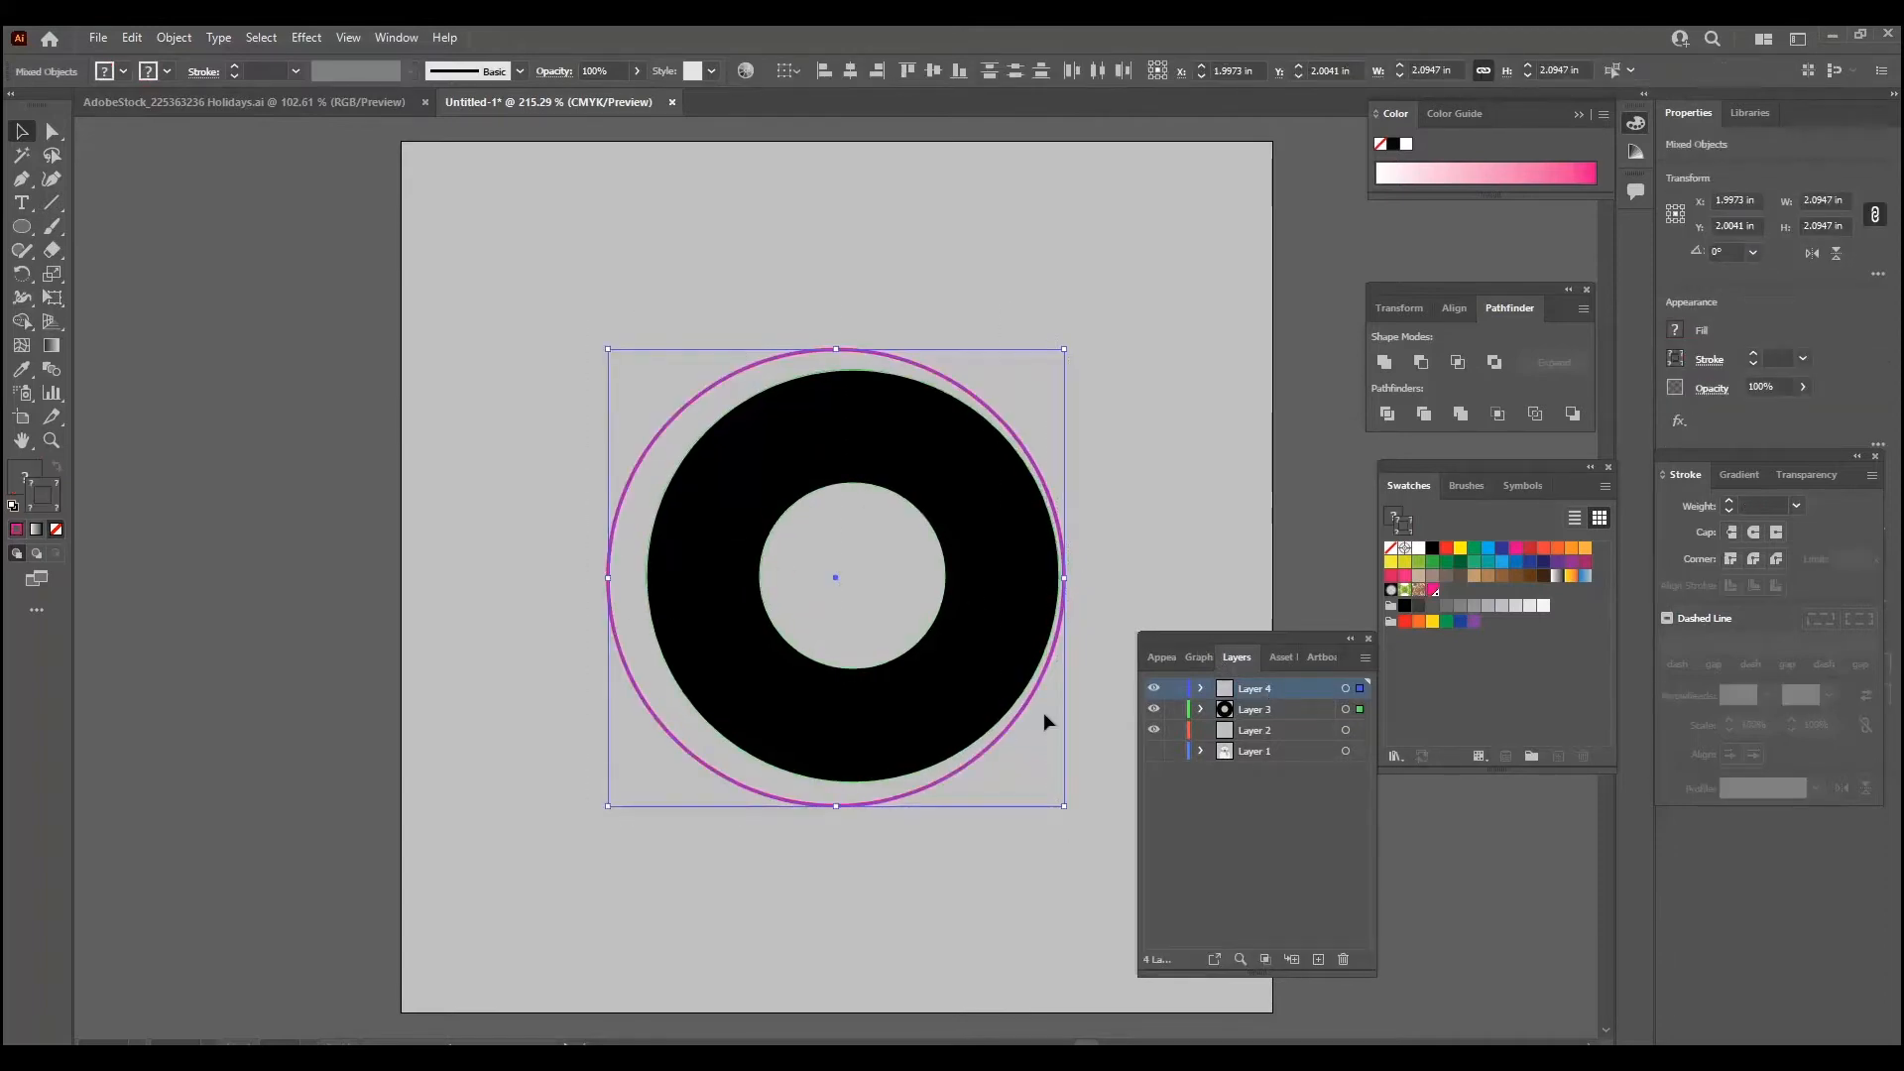
left_click(851, 72)
left_click(933, 71)
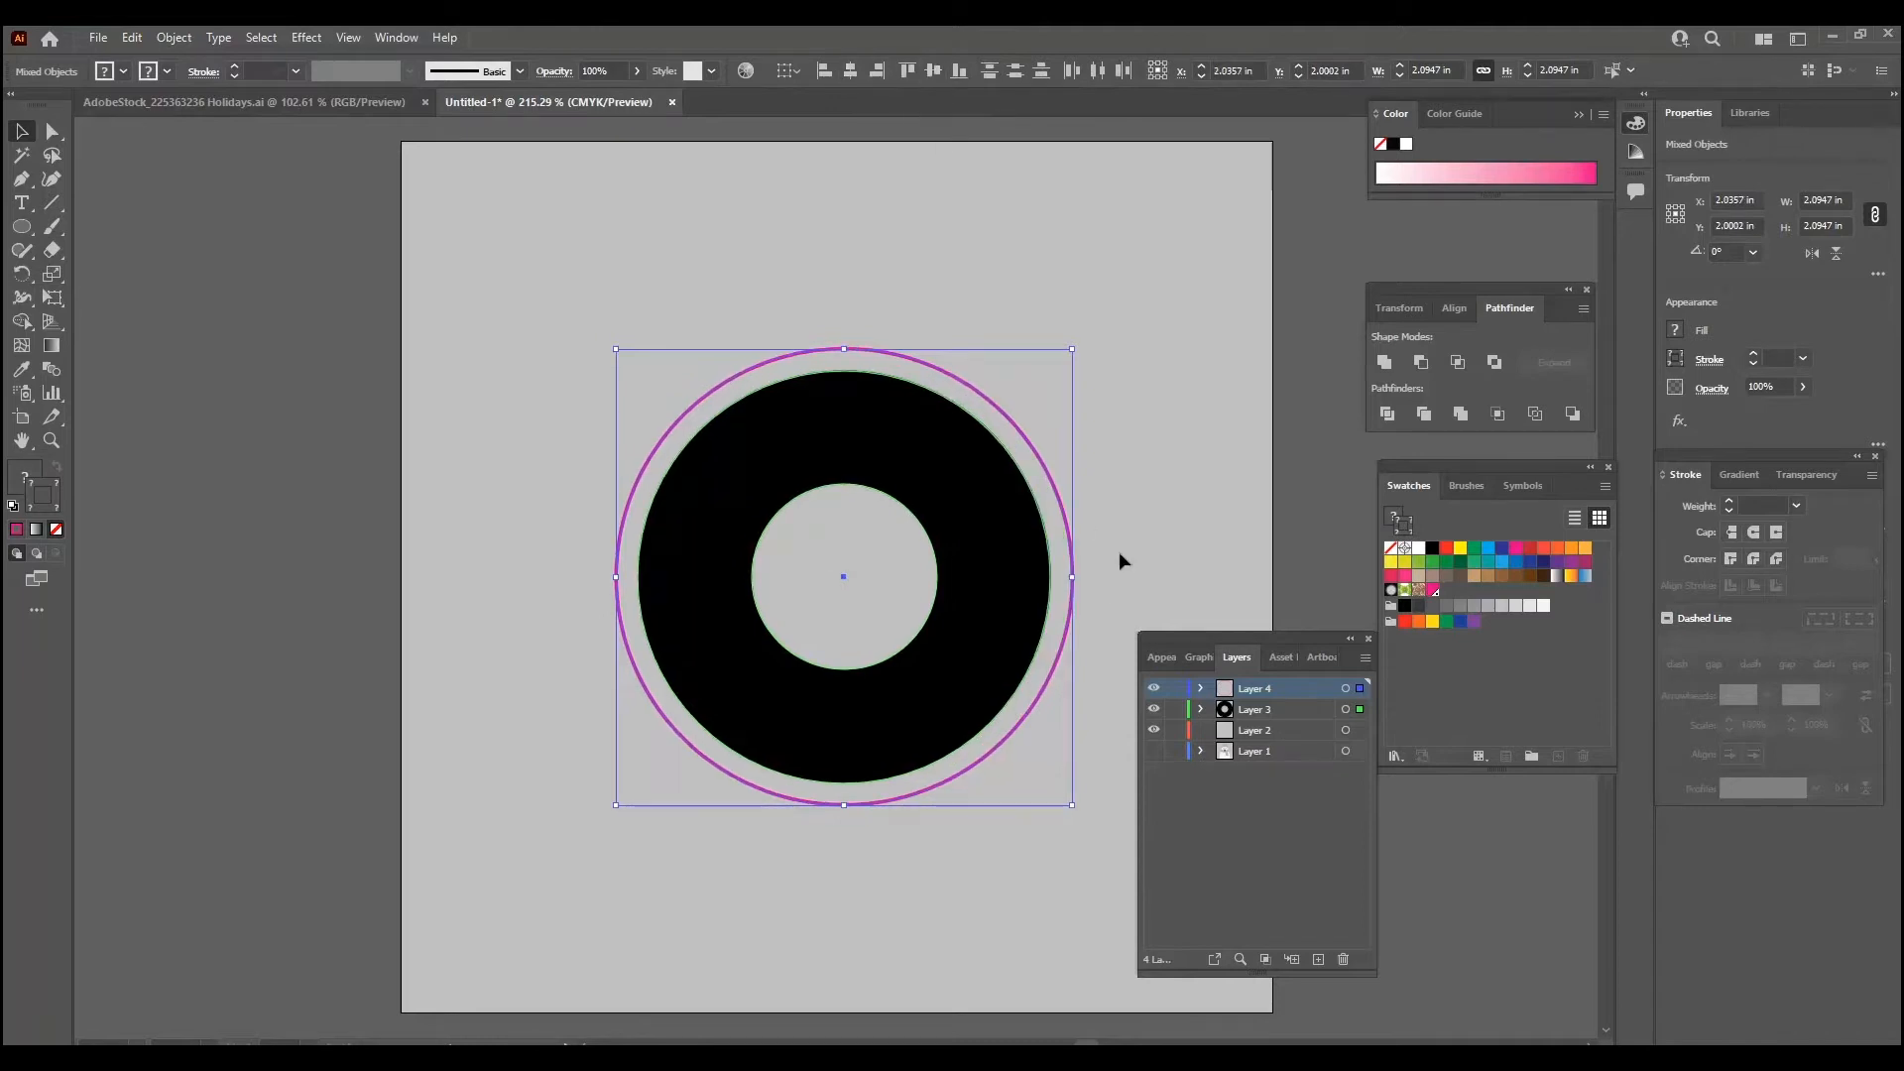
left_click(1151, 498)
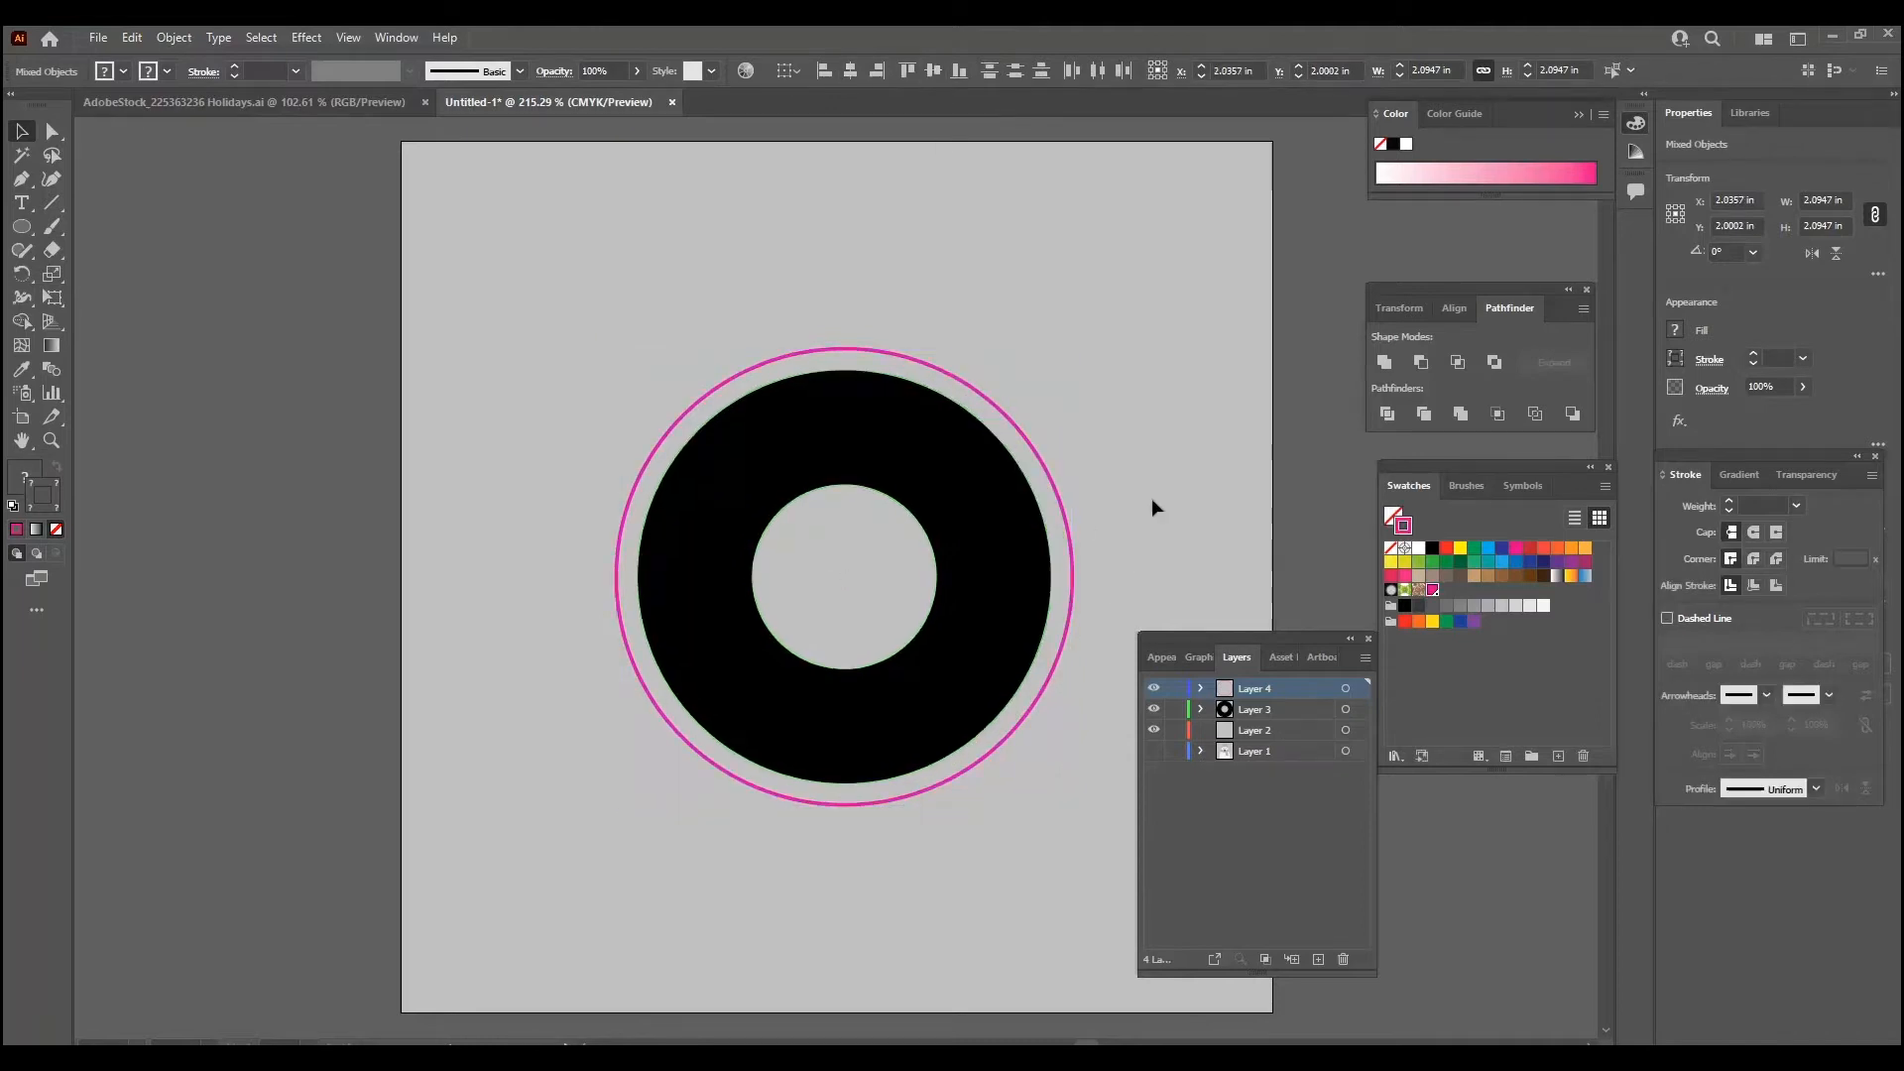
Shrink the outline circle proportionally to about 1.99 in across and center it with the black ring again.
left_click(1059, 501)
left_click_drag(1073, 350, 1050, 370)
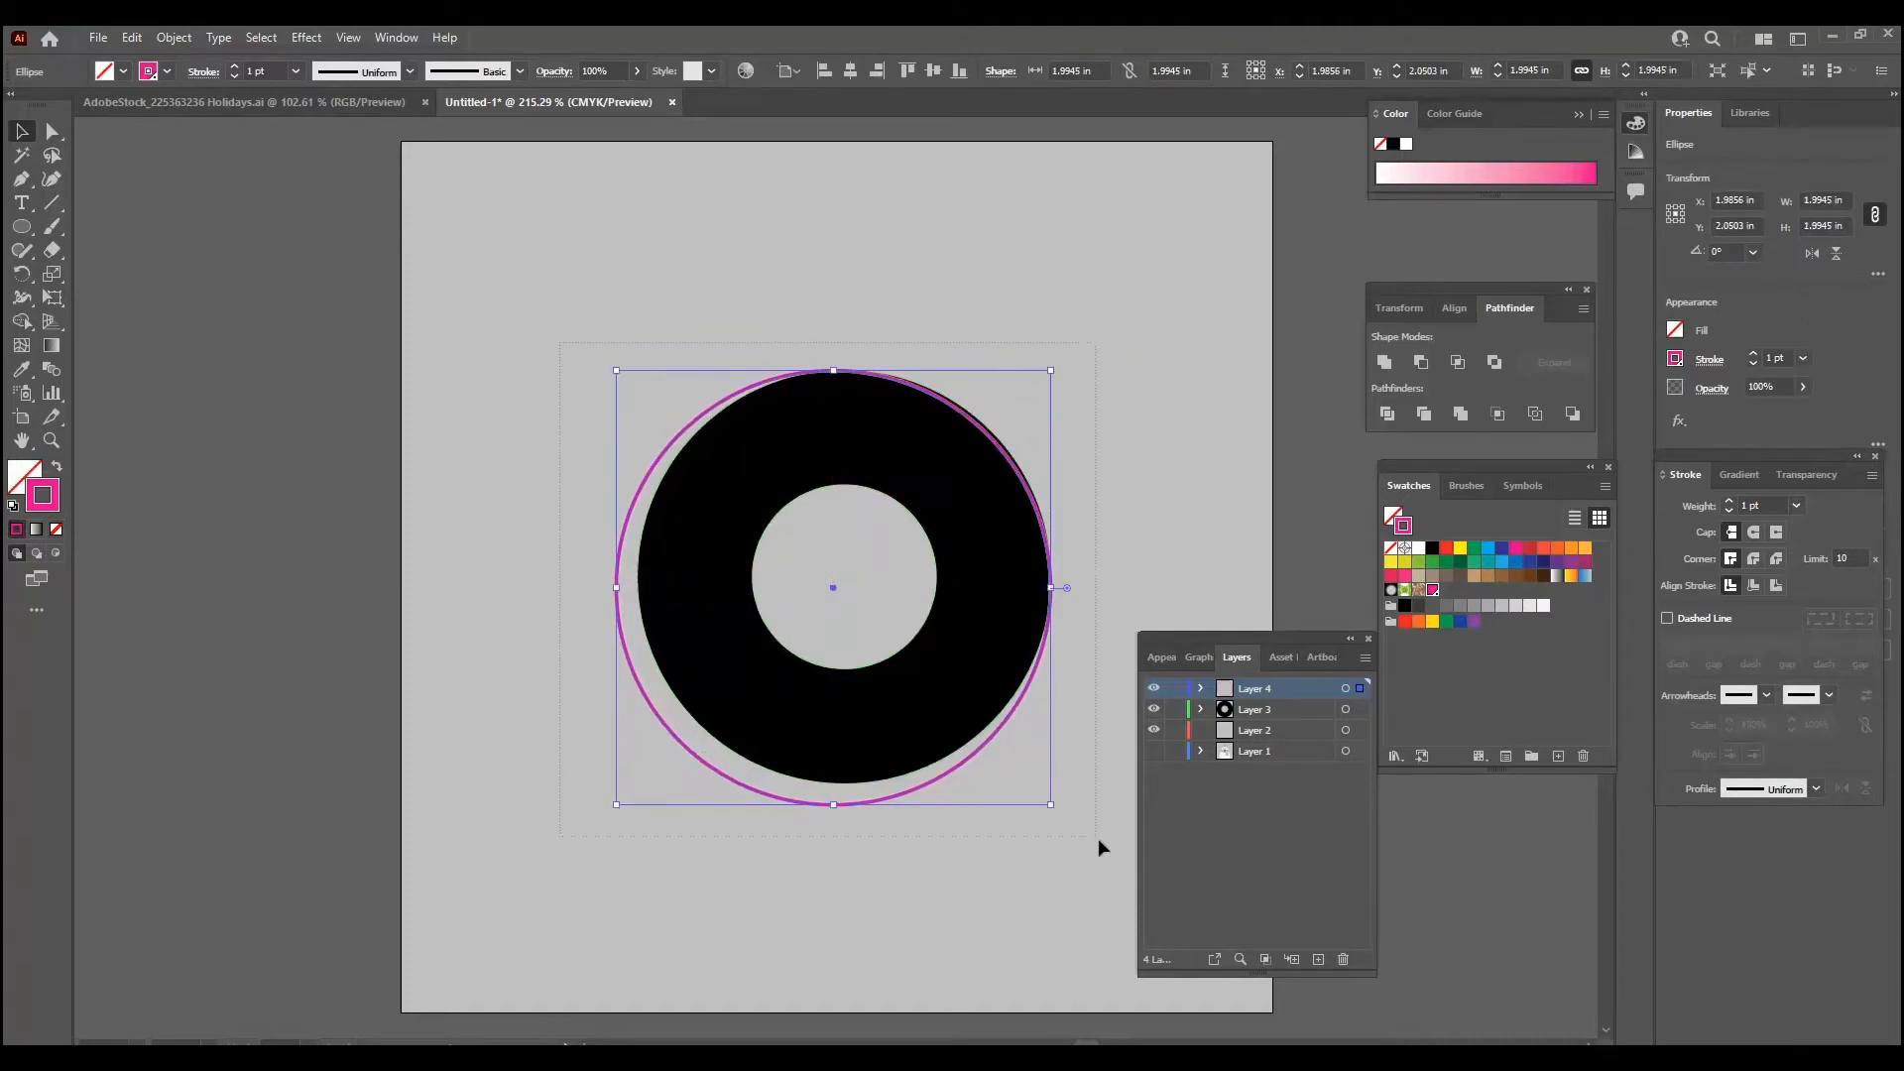
key("ctrl+a")
left_click(854, 71)
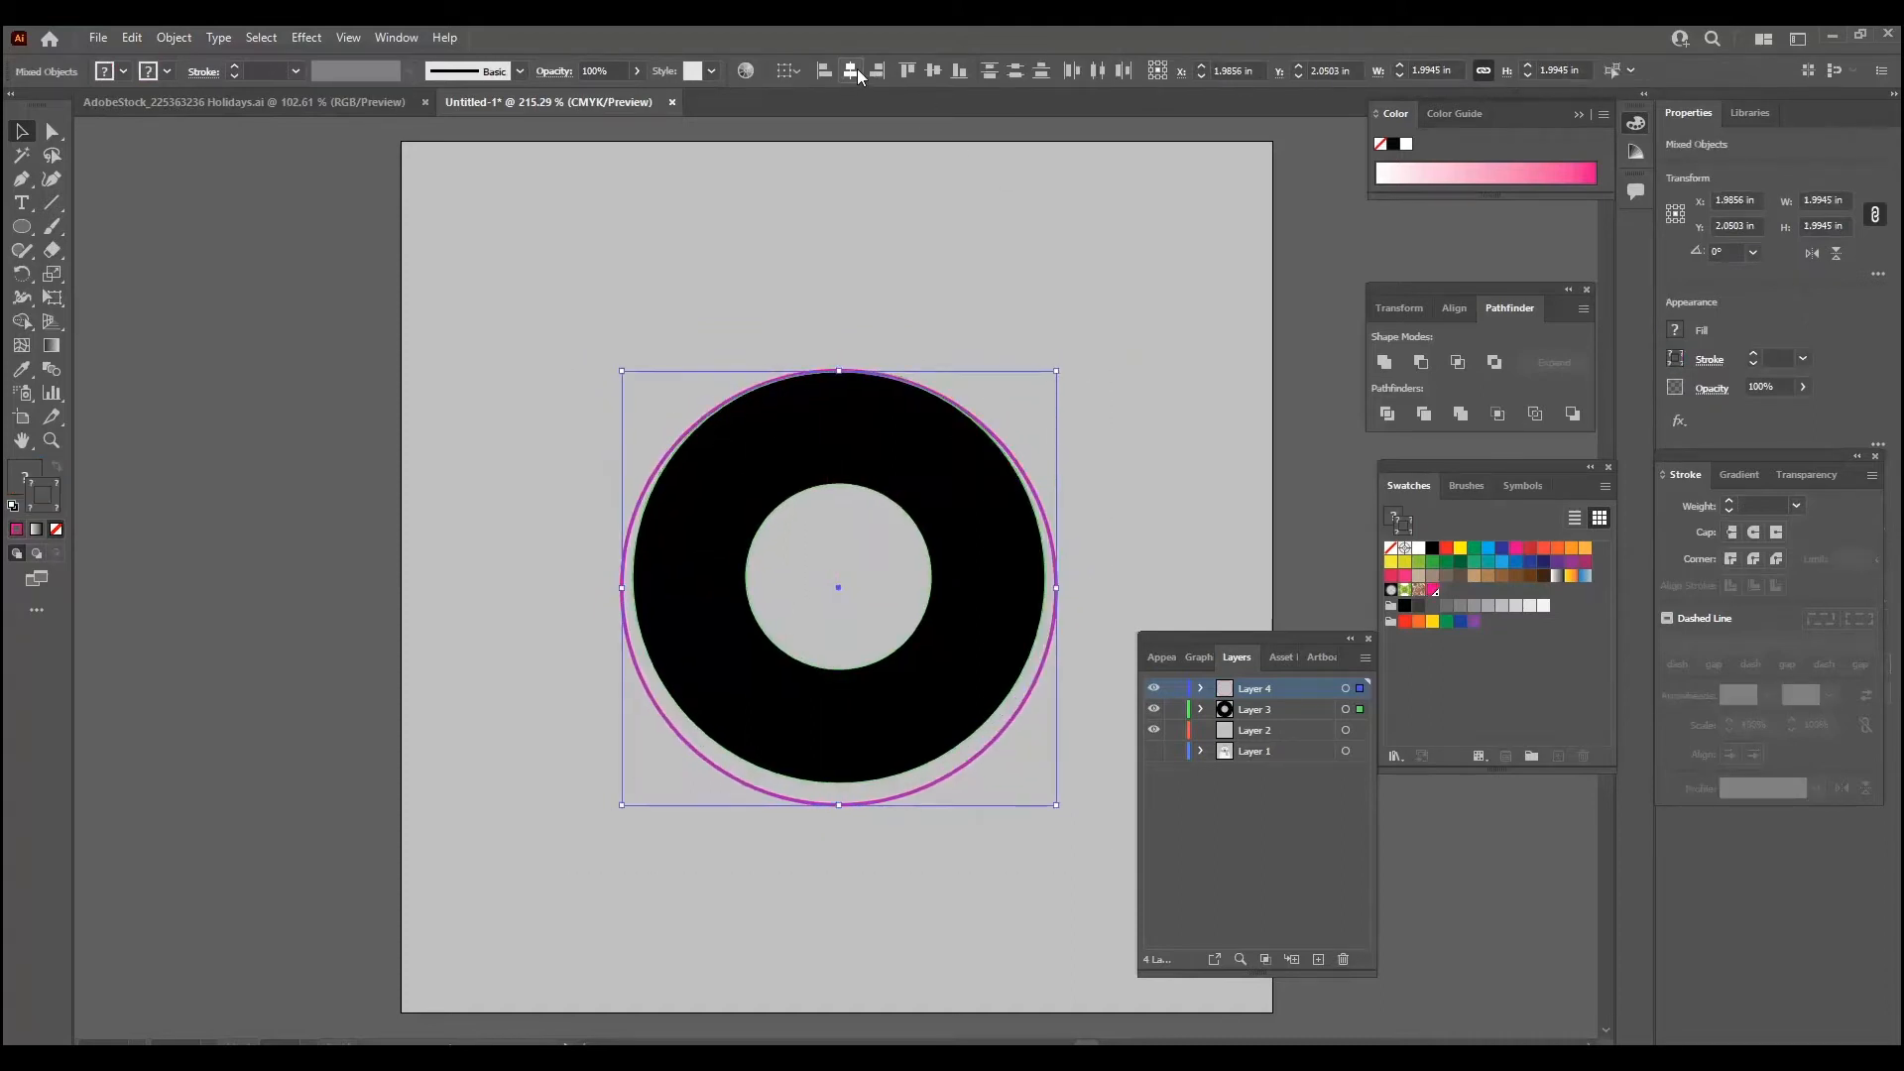
left_click(932, 70)
left_click(1084, 256)
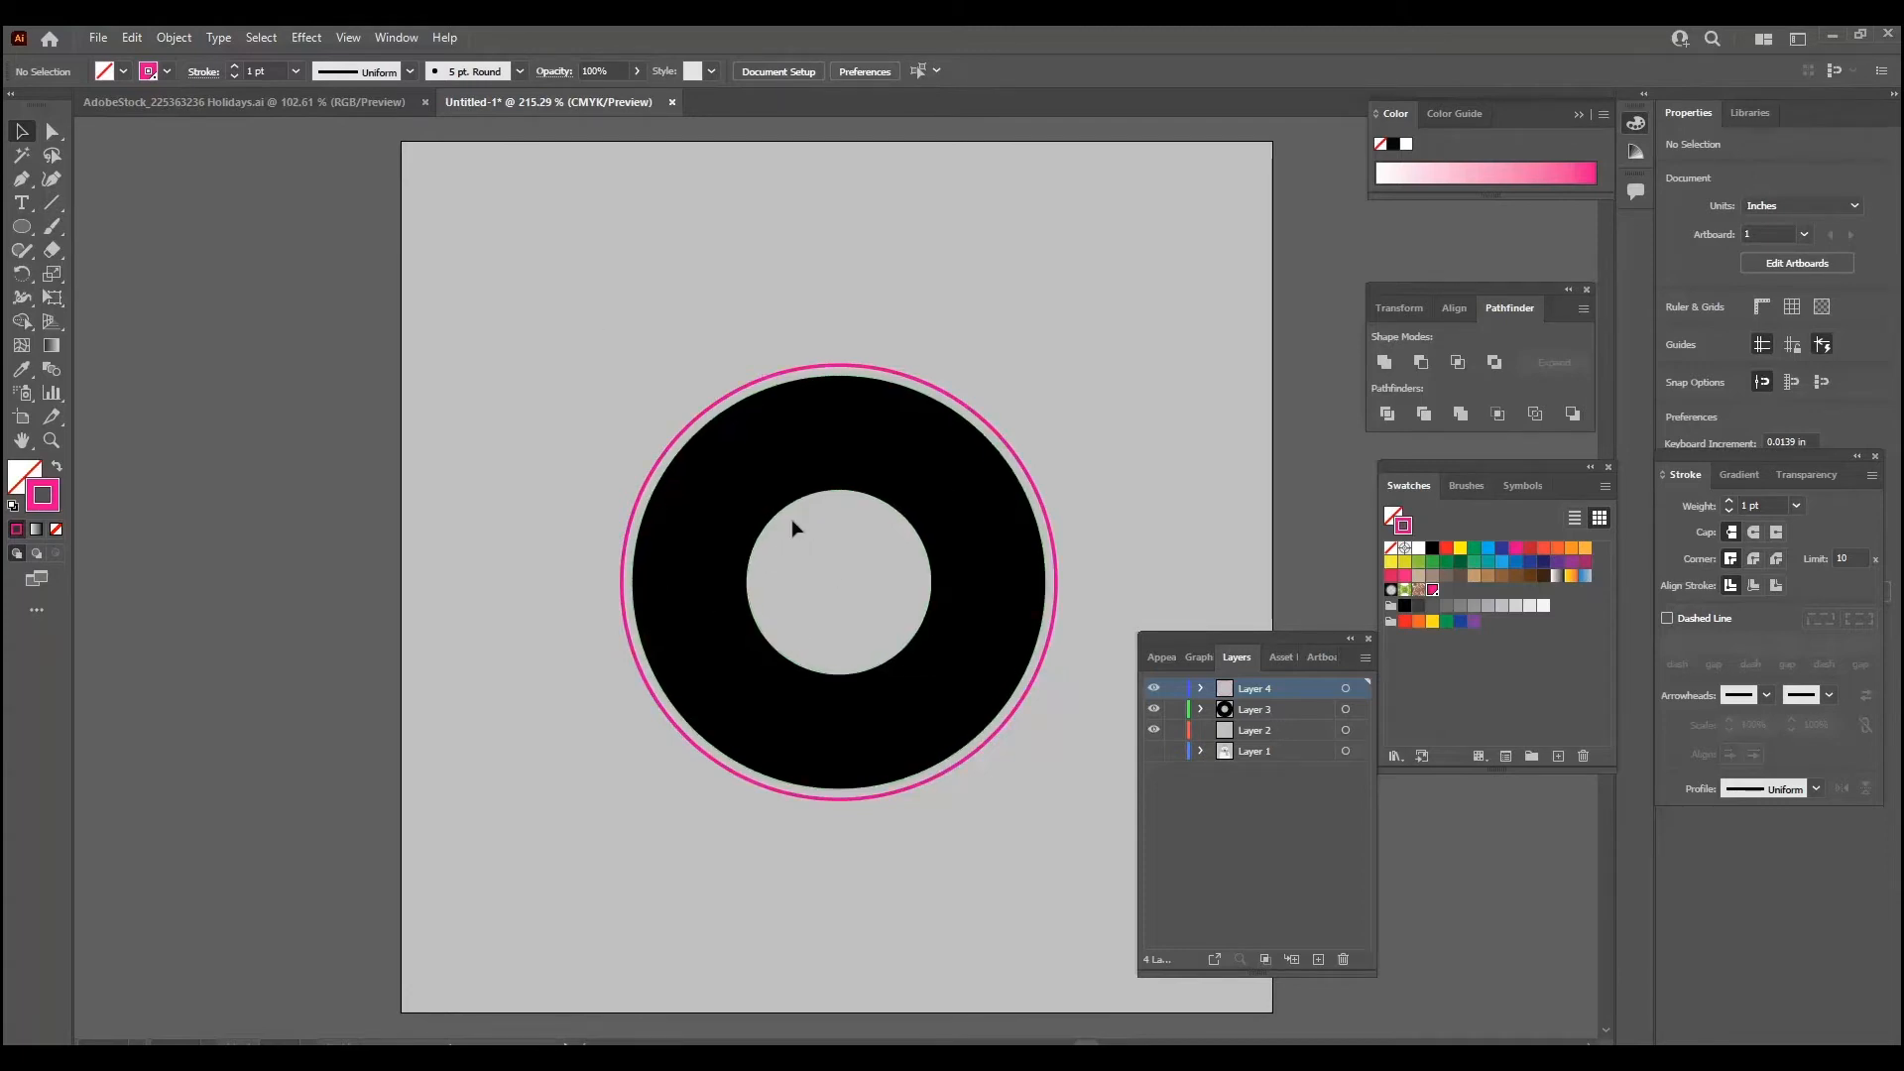
Rename the ring's layer Art and the outline circle's layer CutContour.
left_click(1263, 710)
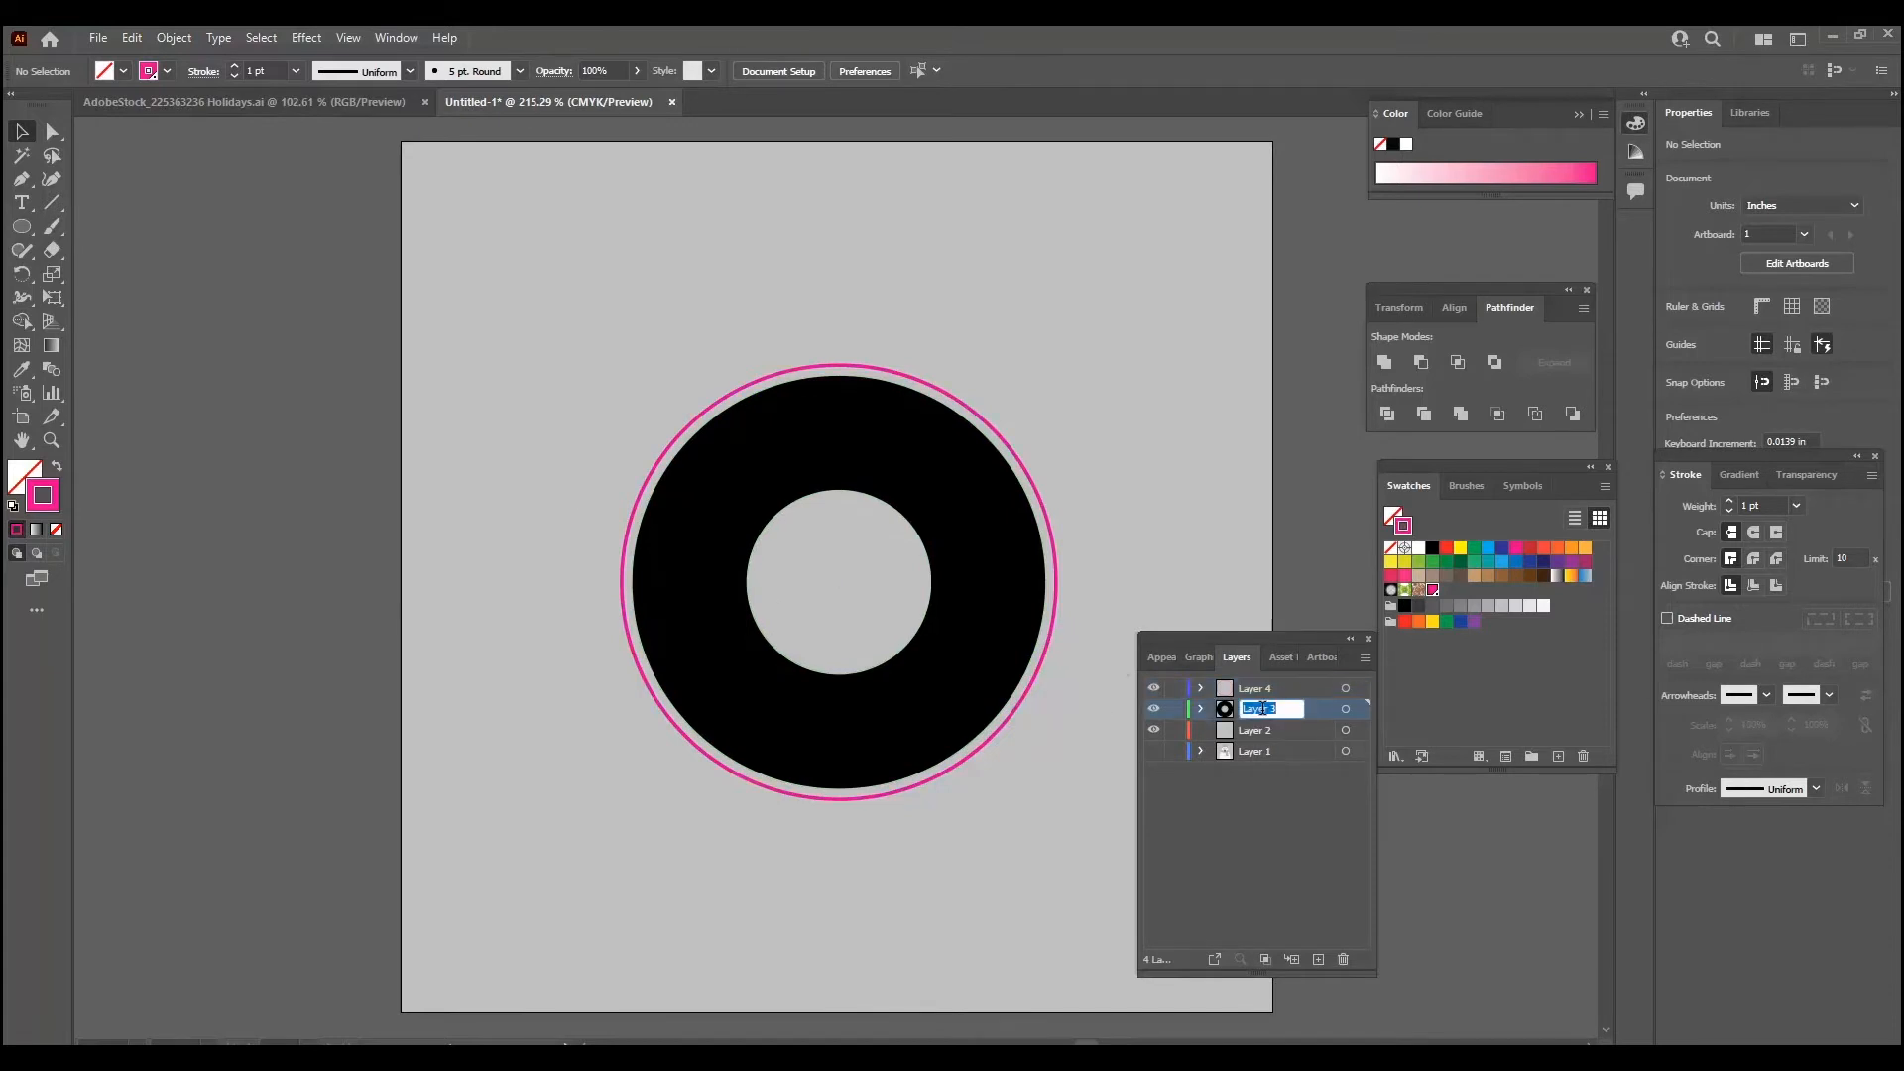
type("Art")
left_click(1270, 686)
type("Cut")
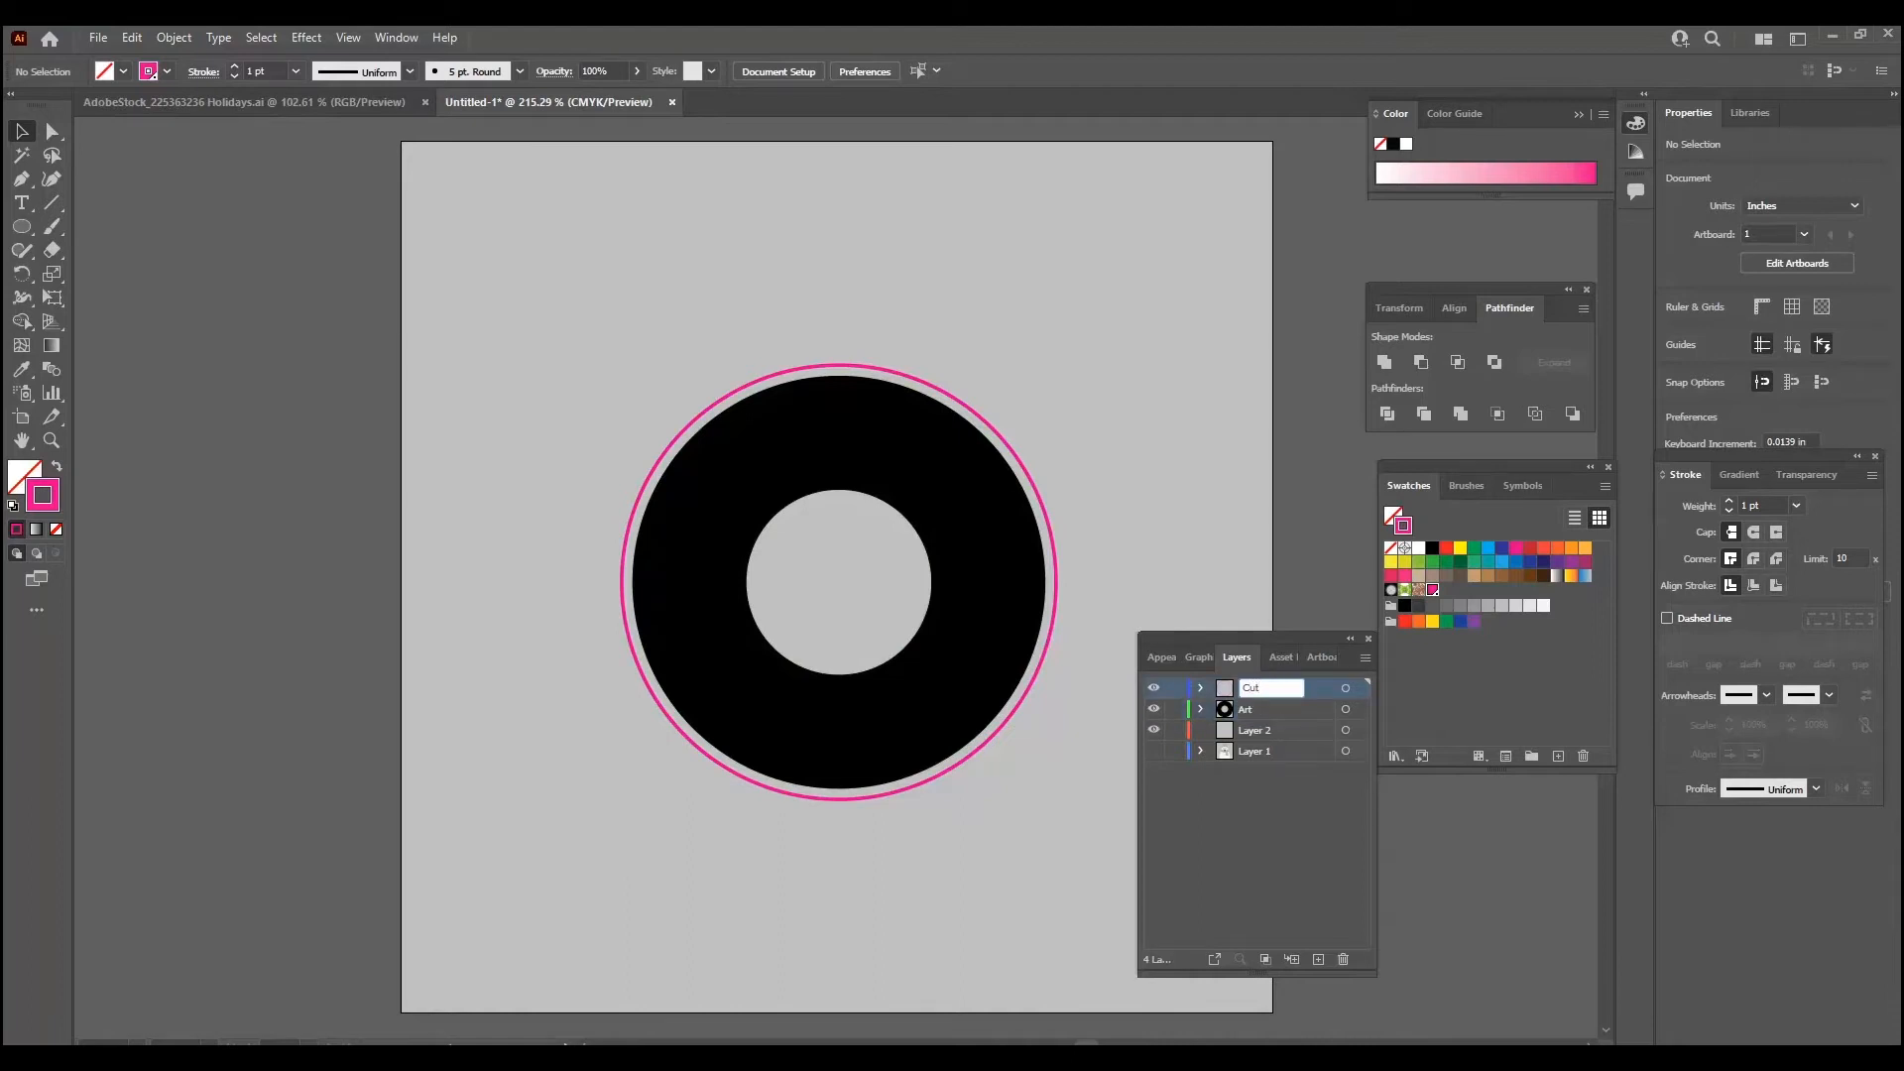
type("Contour")
left_click(1290, 834)
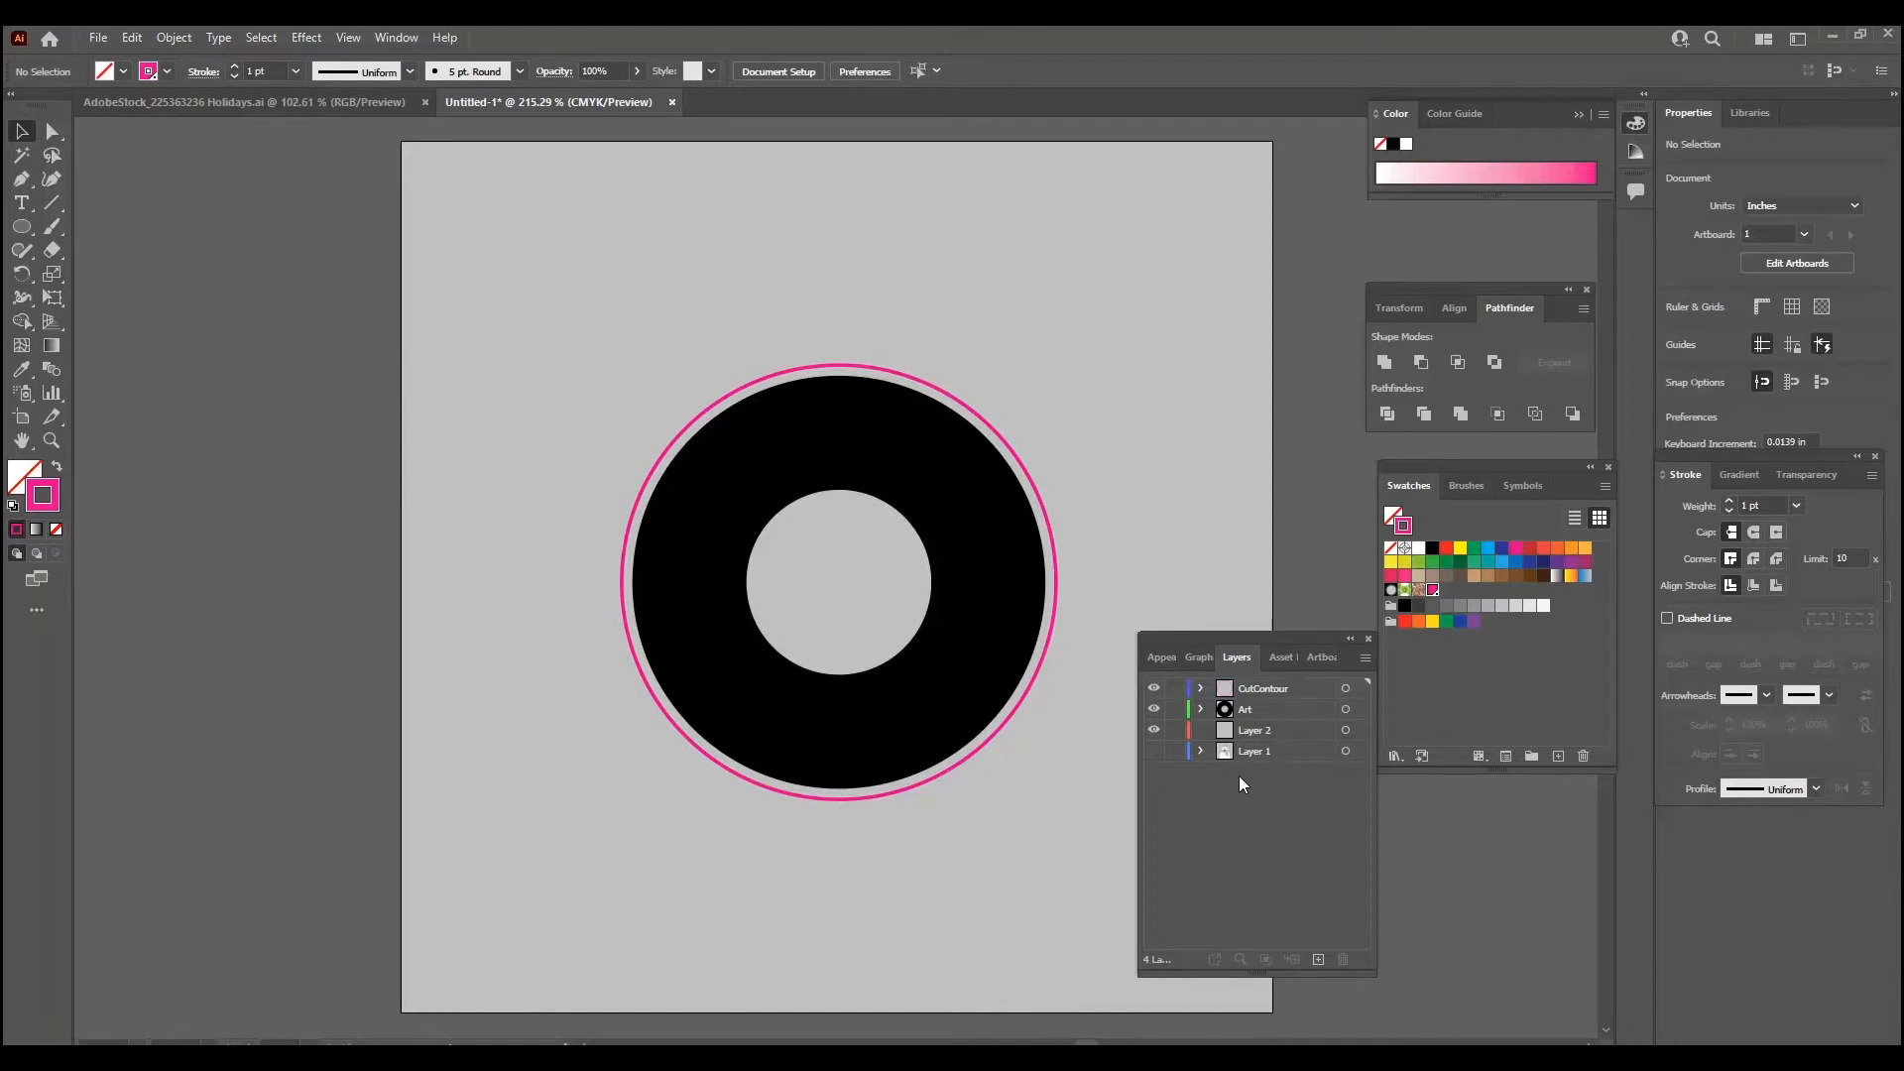
Draw a magenta-outlined circle about 0.77 in across inside the ring's center hole.
left_click_drag(1258, 638, 1539, 663)
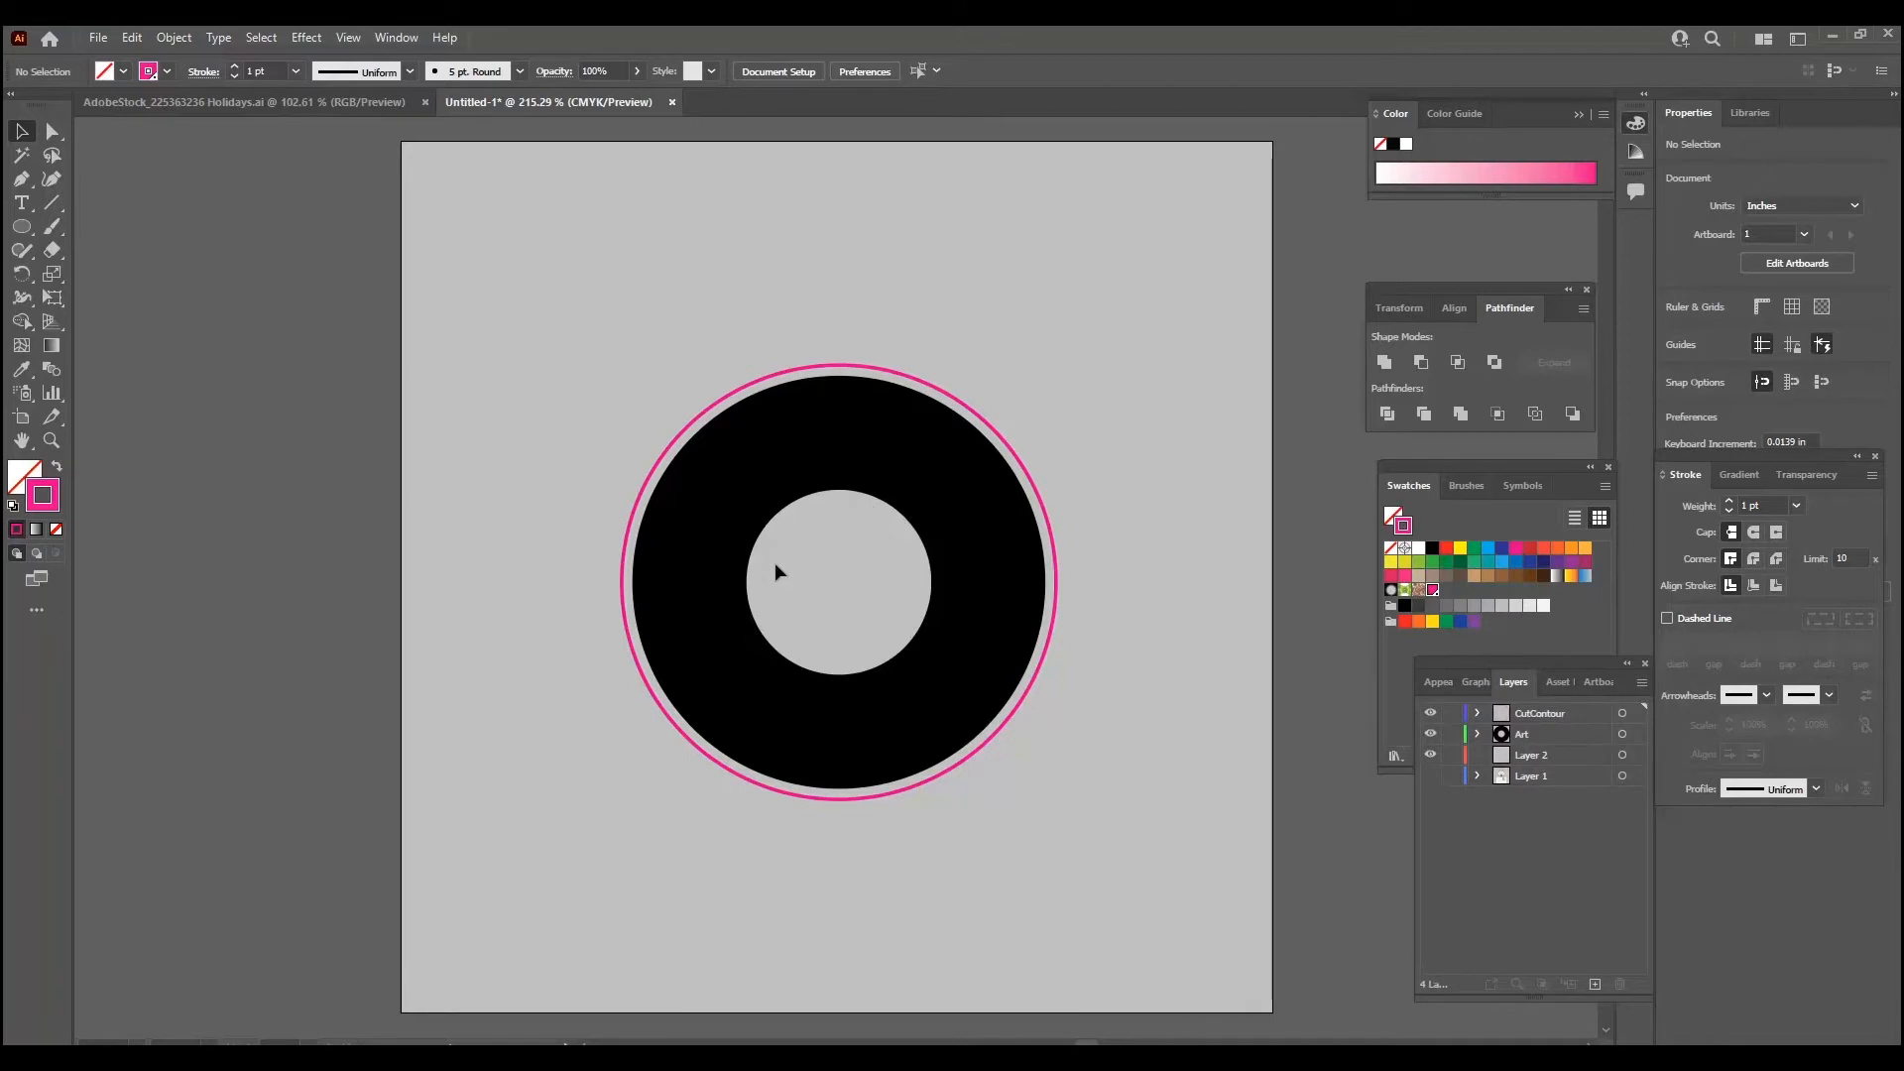
left_click(21, 226)
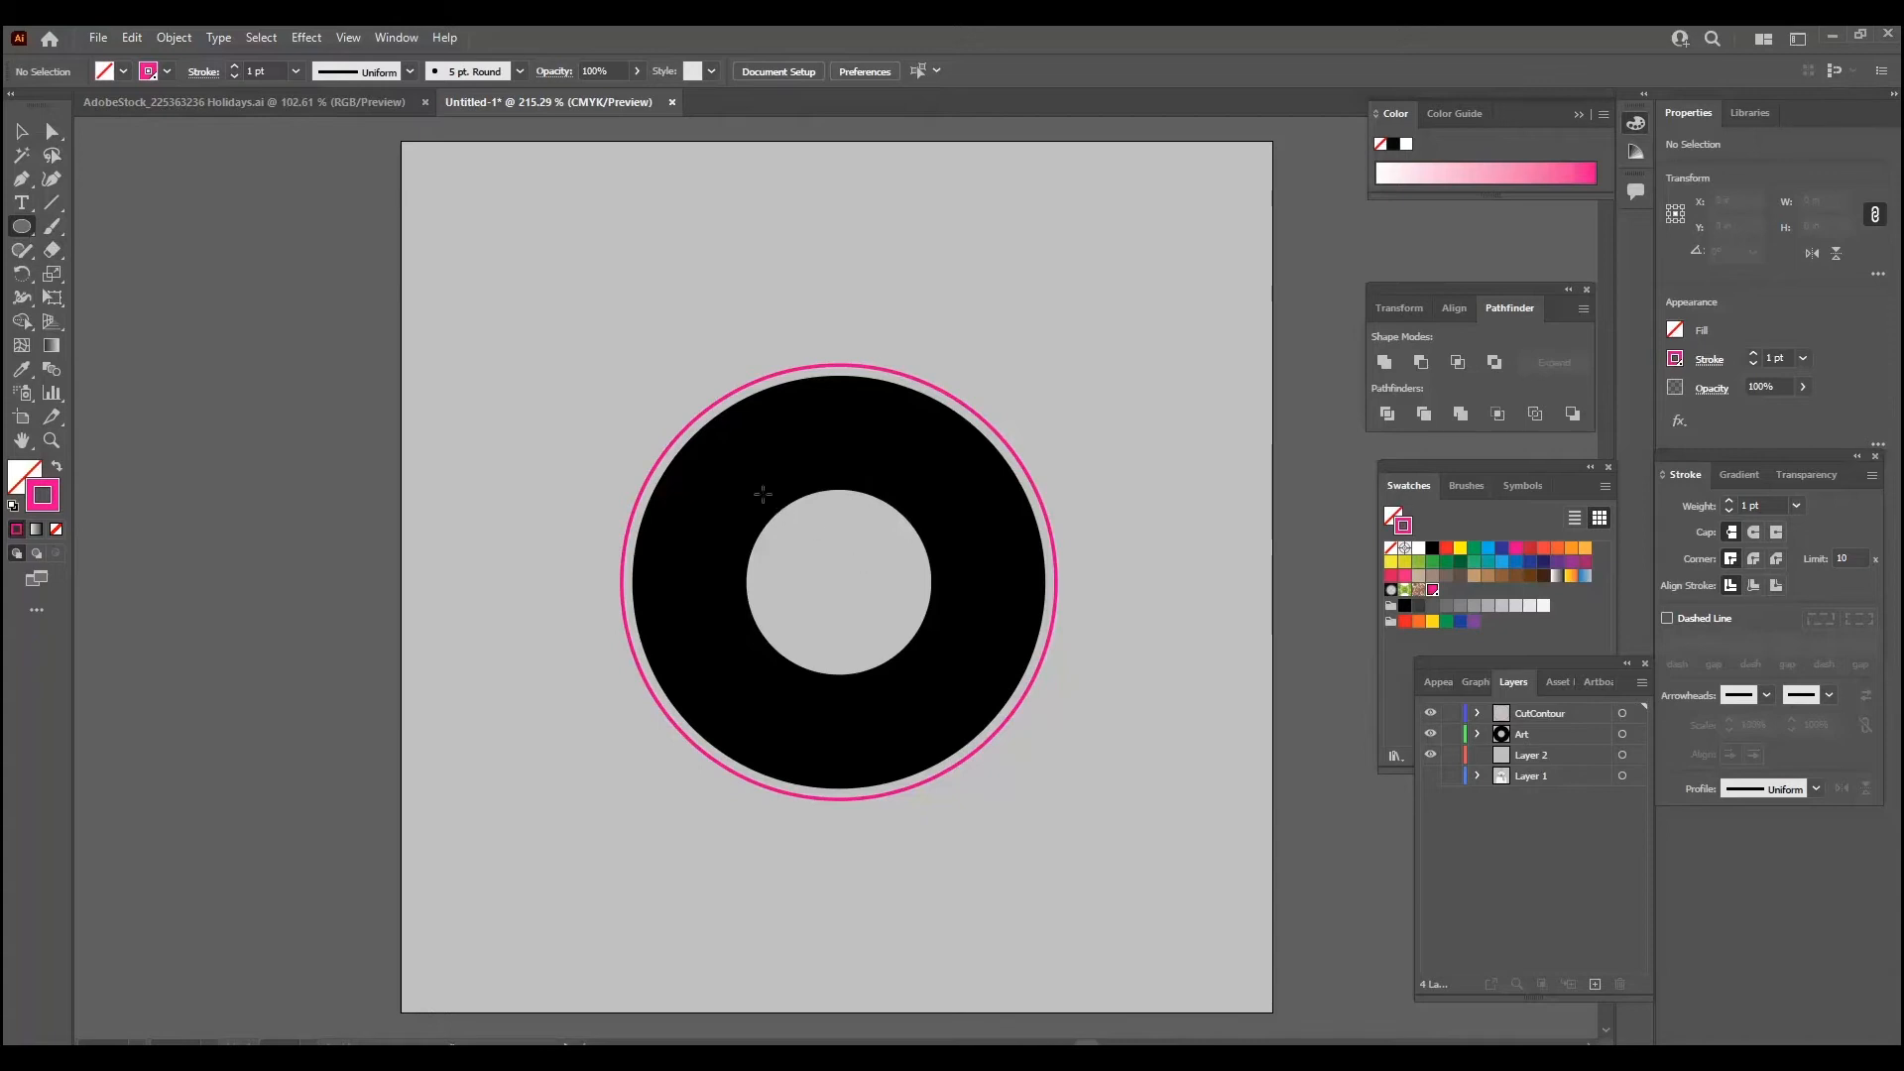
left_click_drag(760, 501, 881, 671)
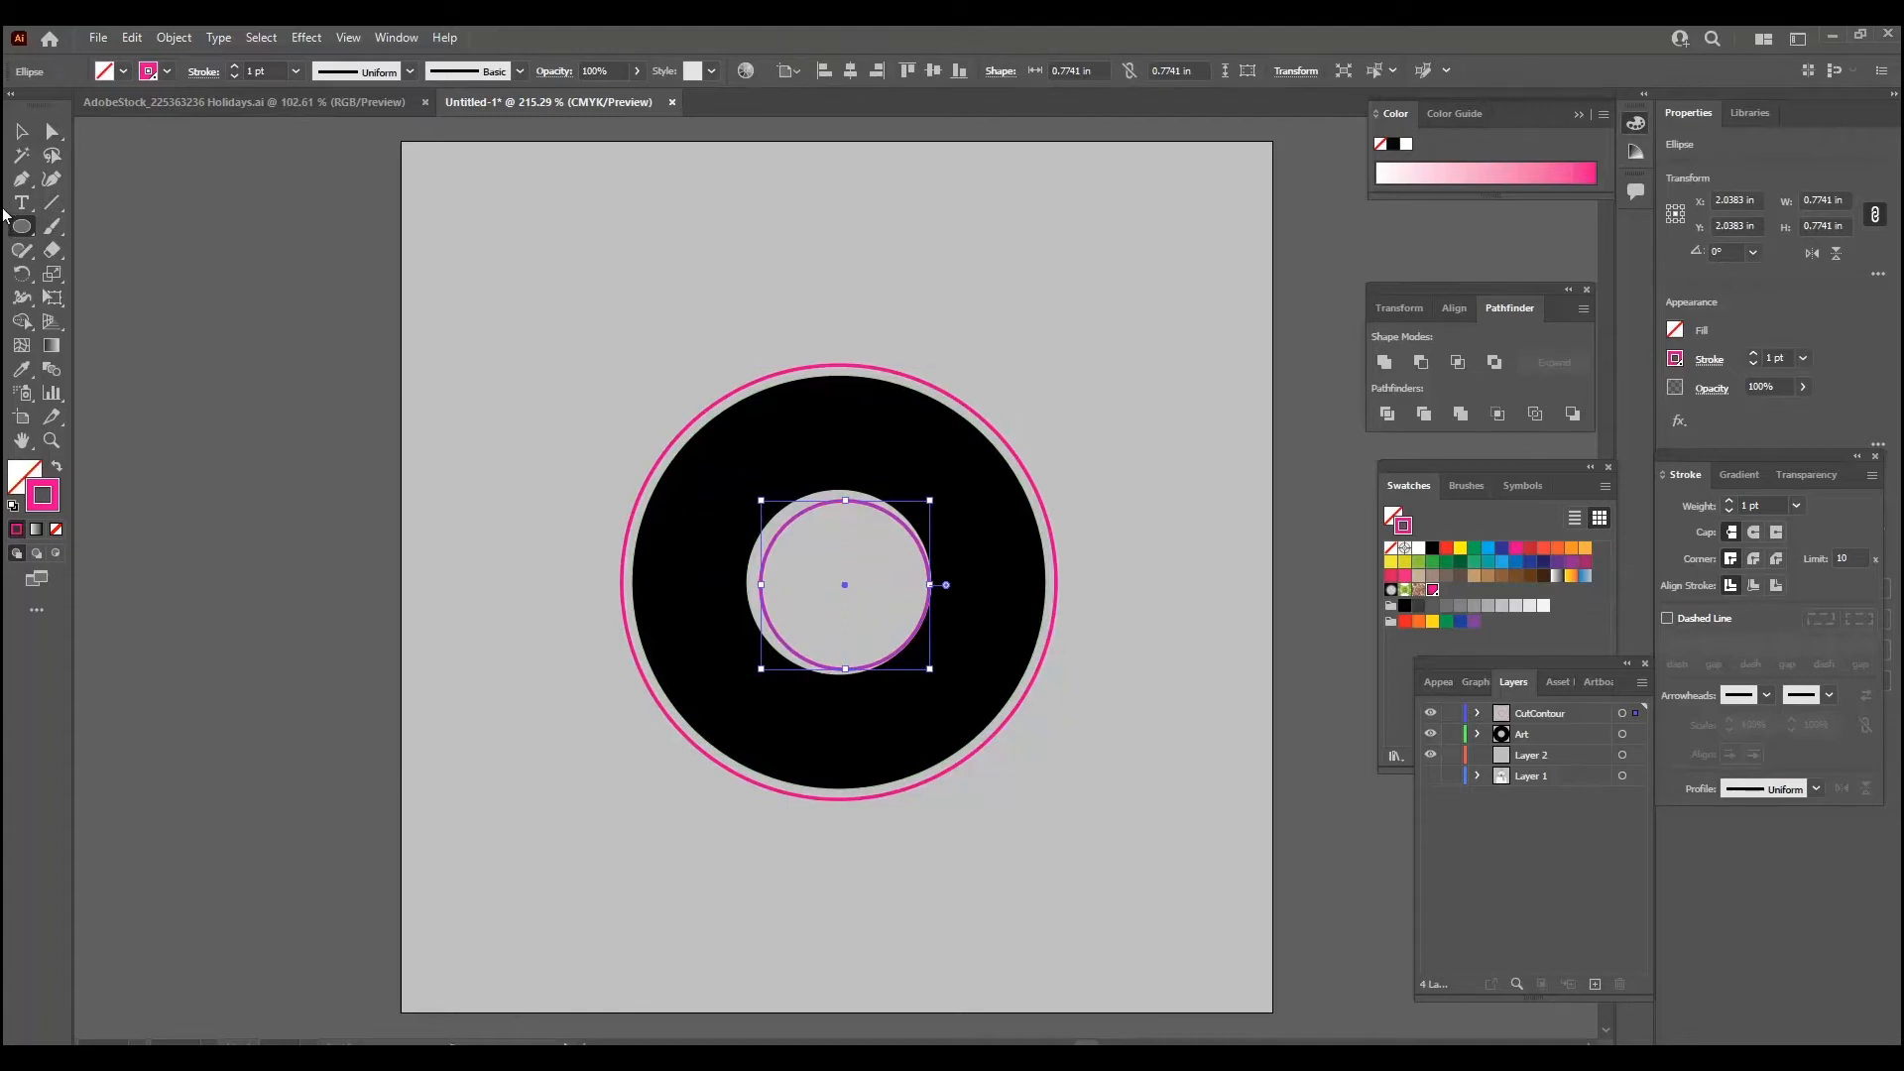
Align the inner circle, outer outline and black ring on their horizontal and vertical centers.
left_click(22, 133)
left_click_drag(571, 332, 1134, 918)
left_click(846, 73)
left_click(932, 71)
left_click(946, 235)
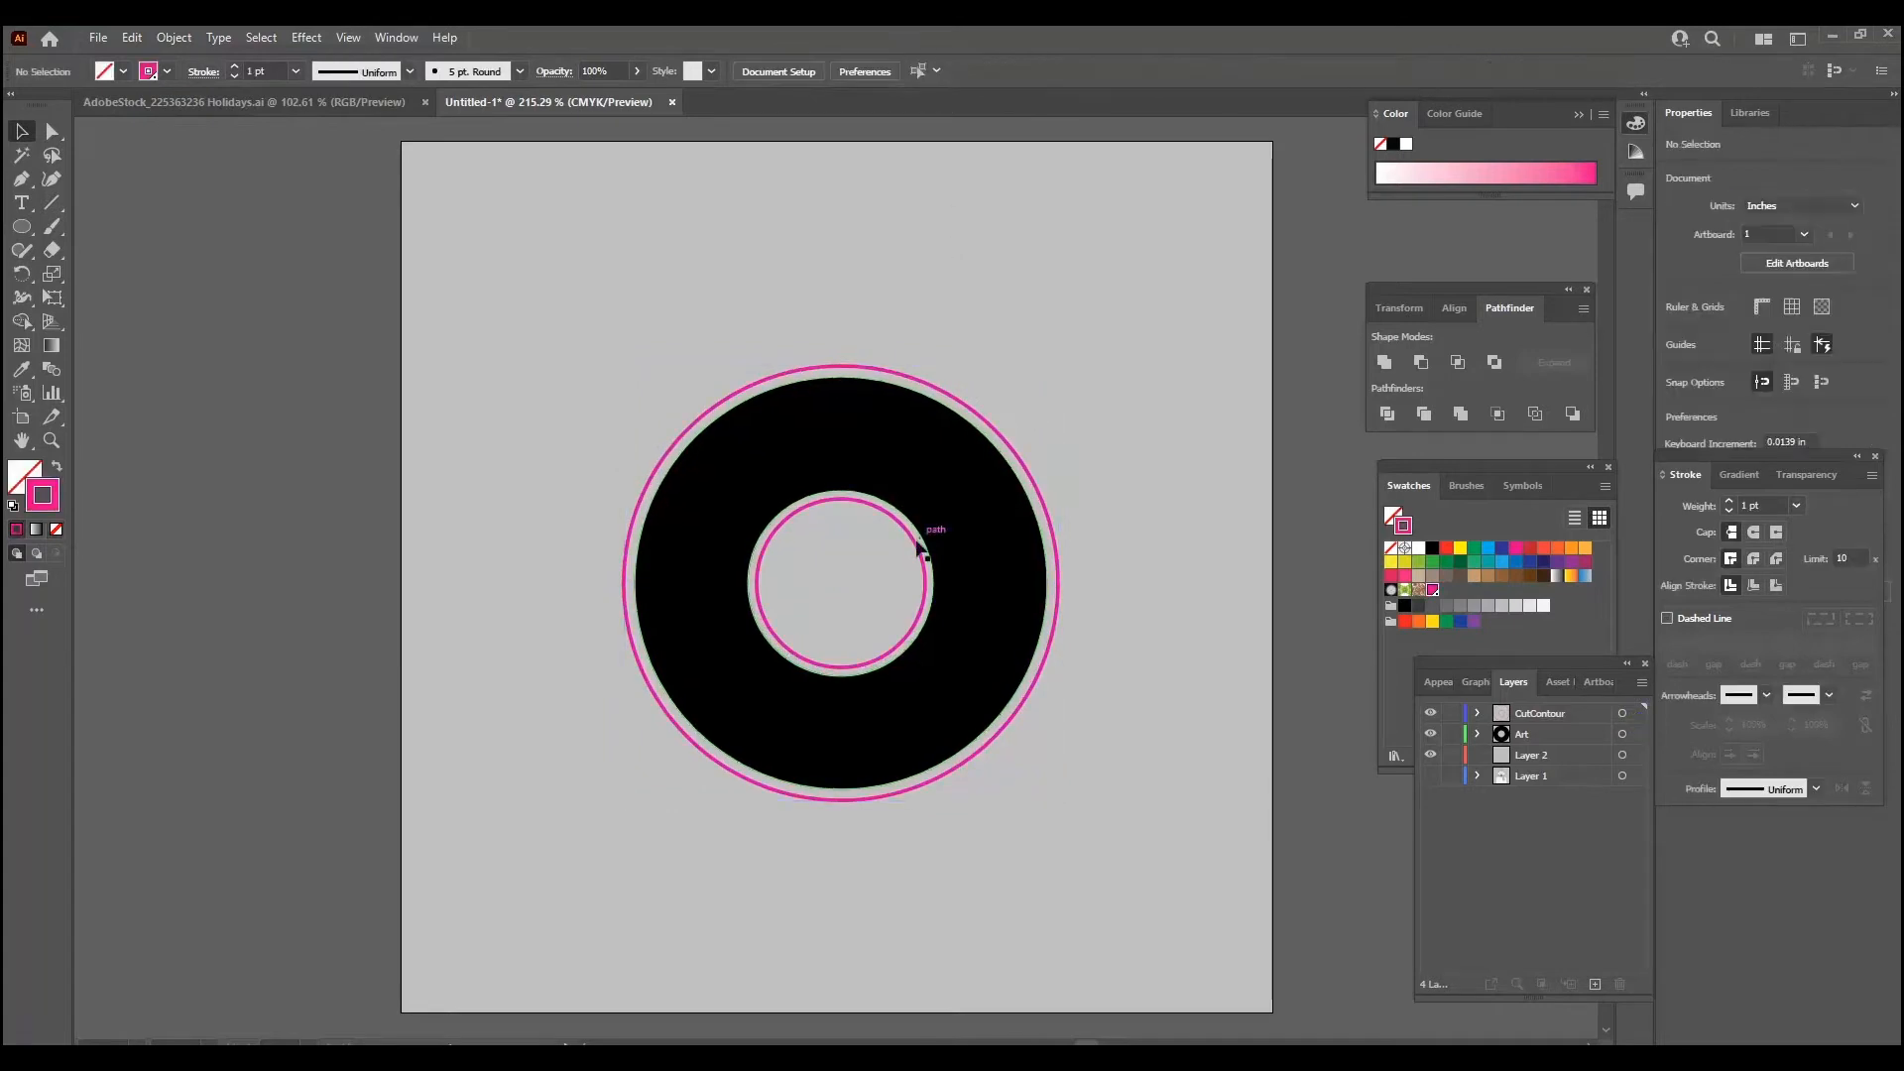
Apply the CutContour swatch to the inner circle's stroke.
left_click(918, 546)
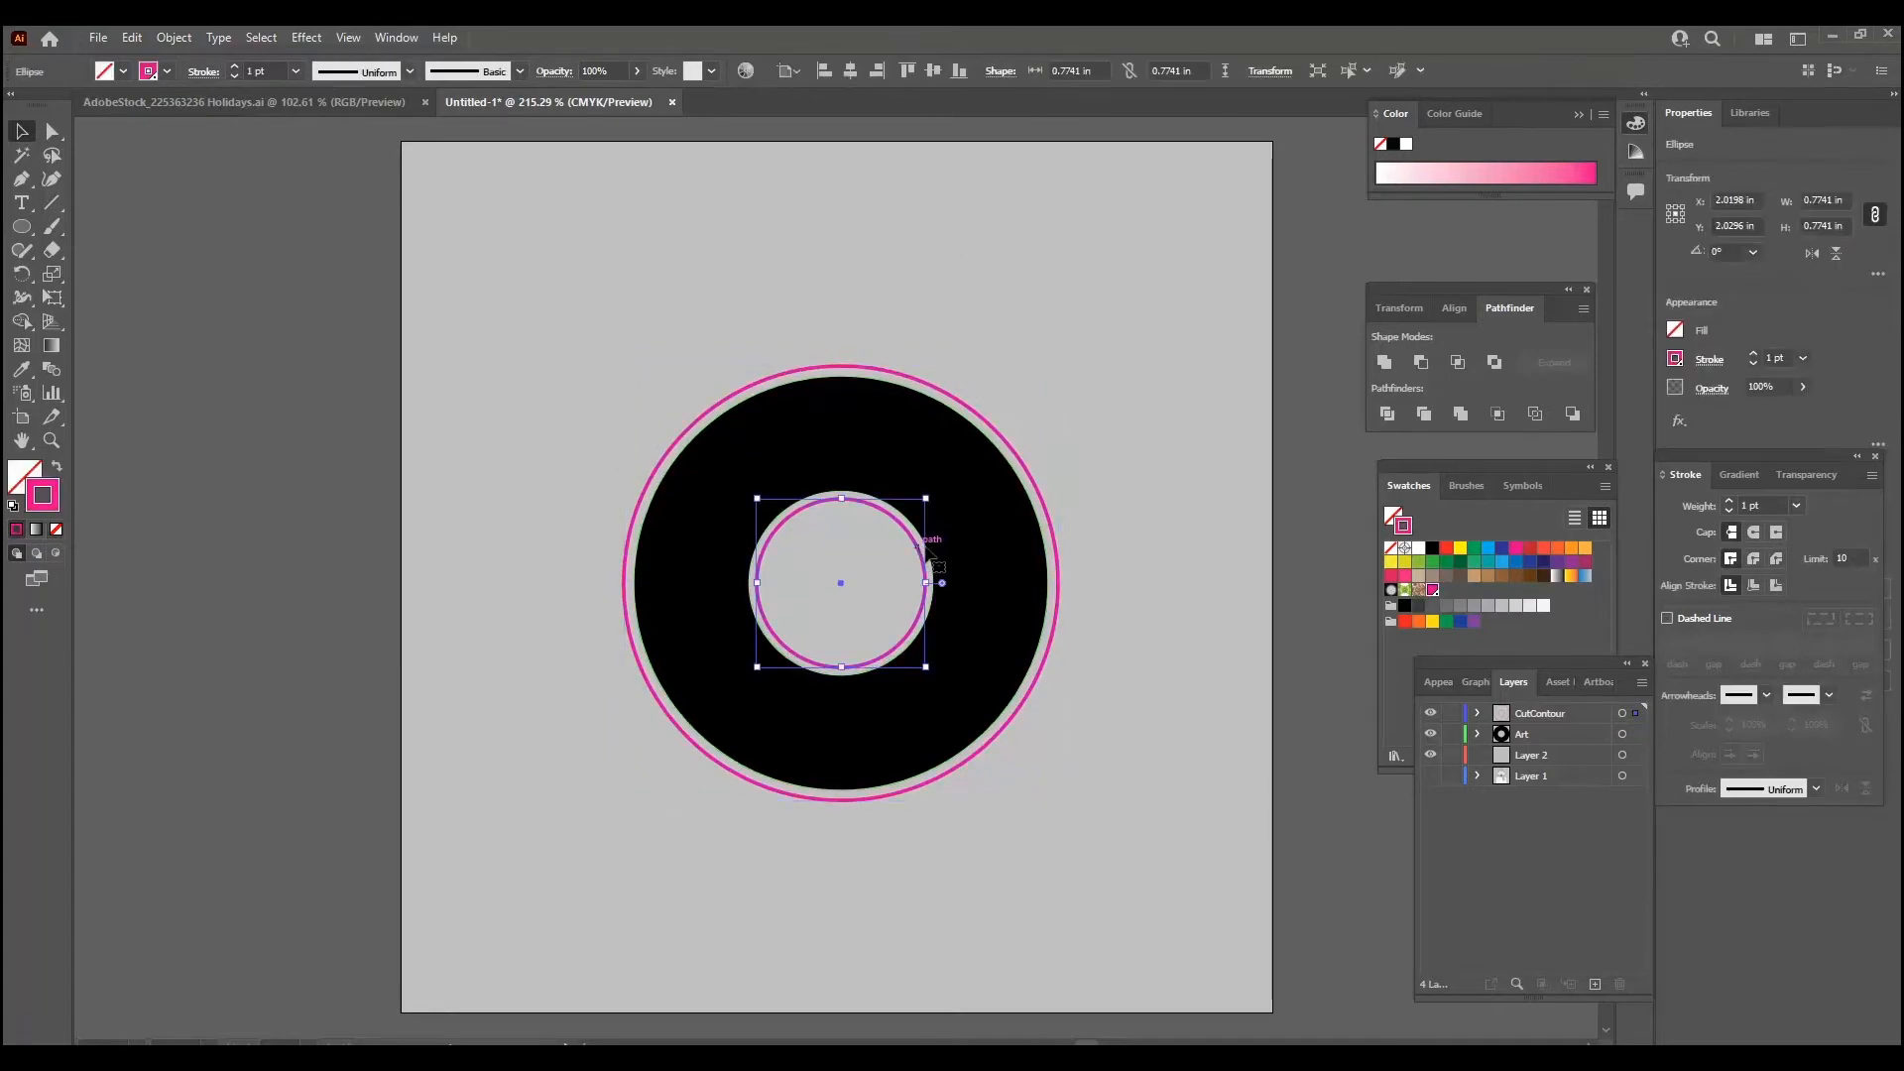
left_click(1434, 591)
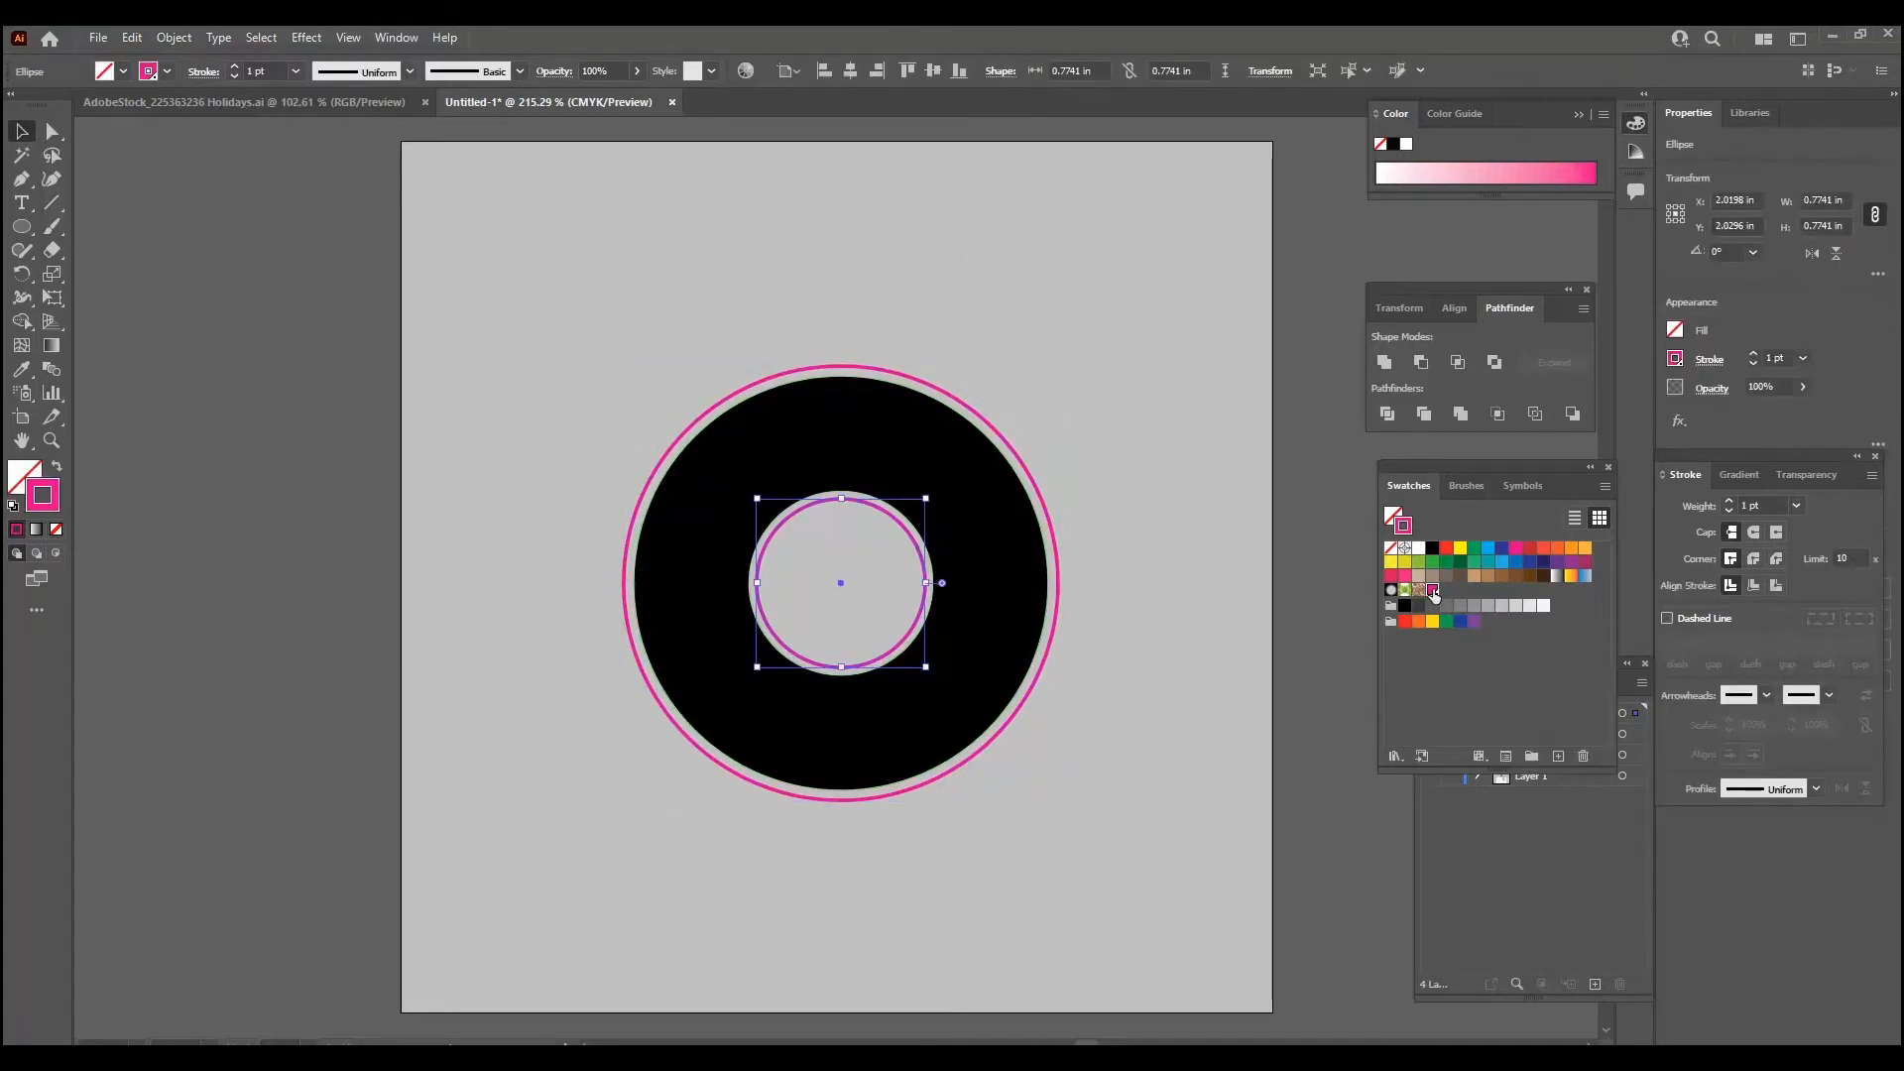
left_click(1300, 774)
Toggle the visibility of the CutContour, Art and Layer 1 layers to compare the cut lines with the artwork.
left_click(1570, 865)
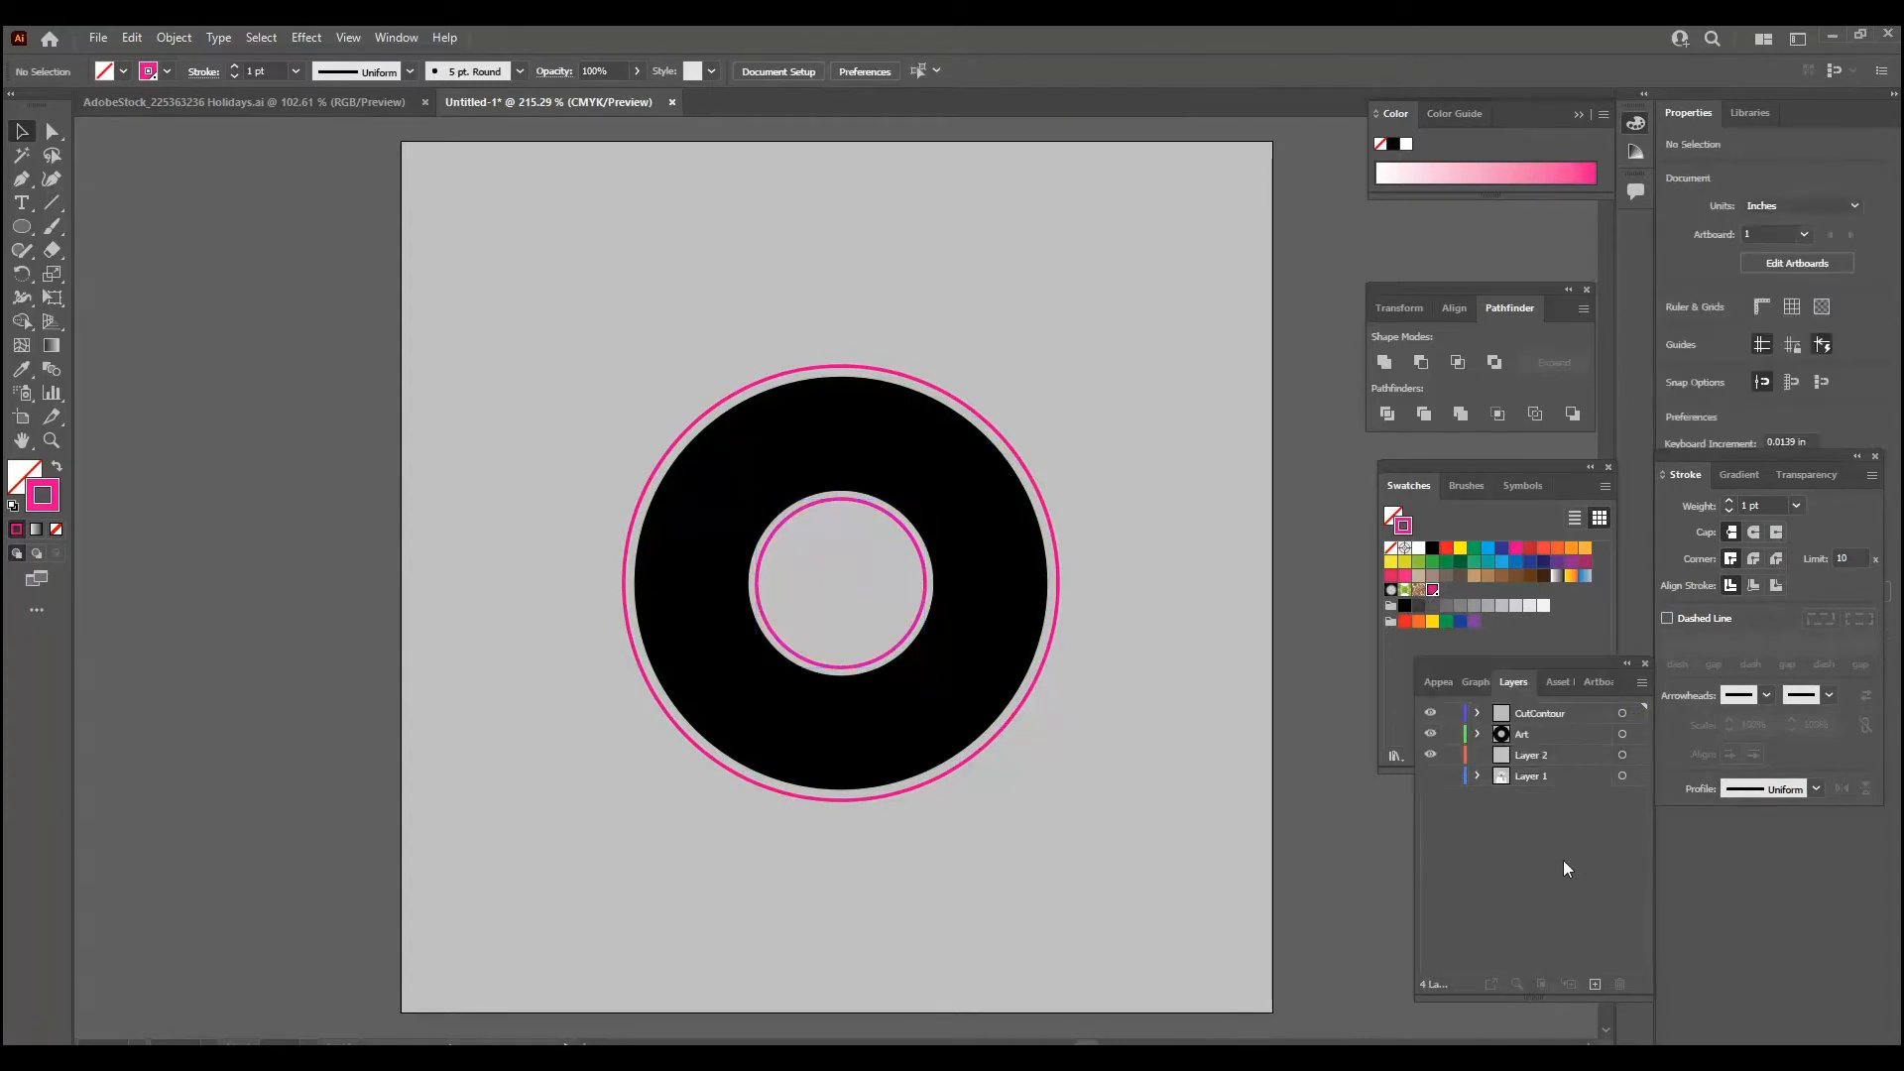
left_click(1428, 713)
left_click(1428, 713)
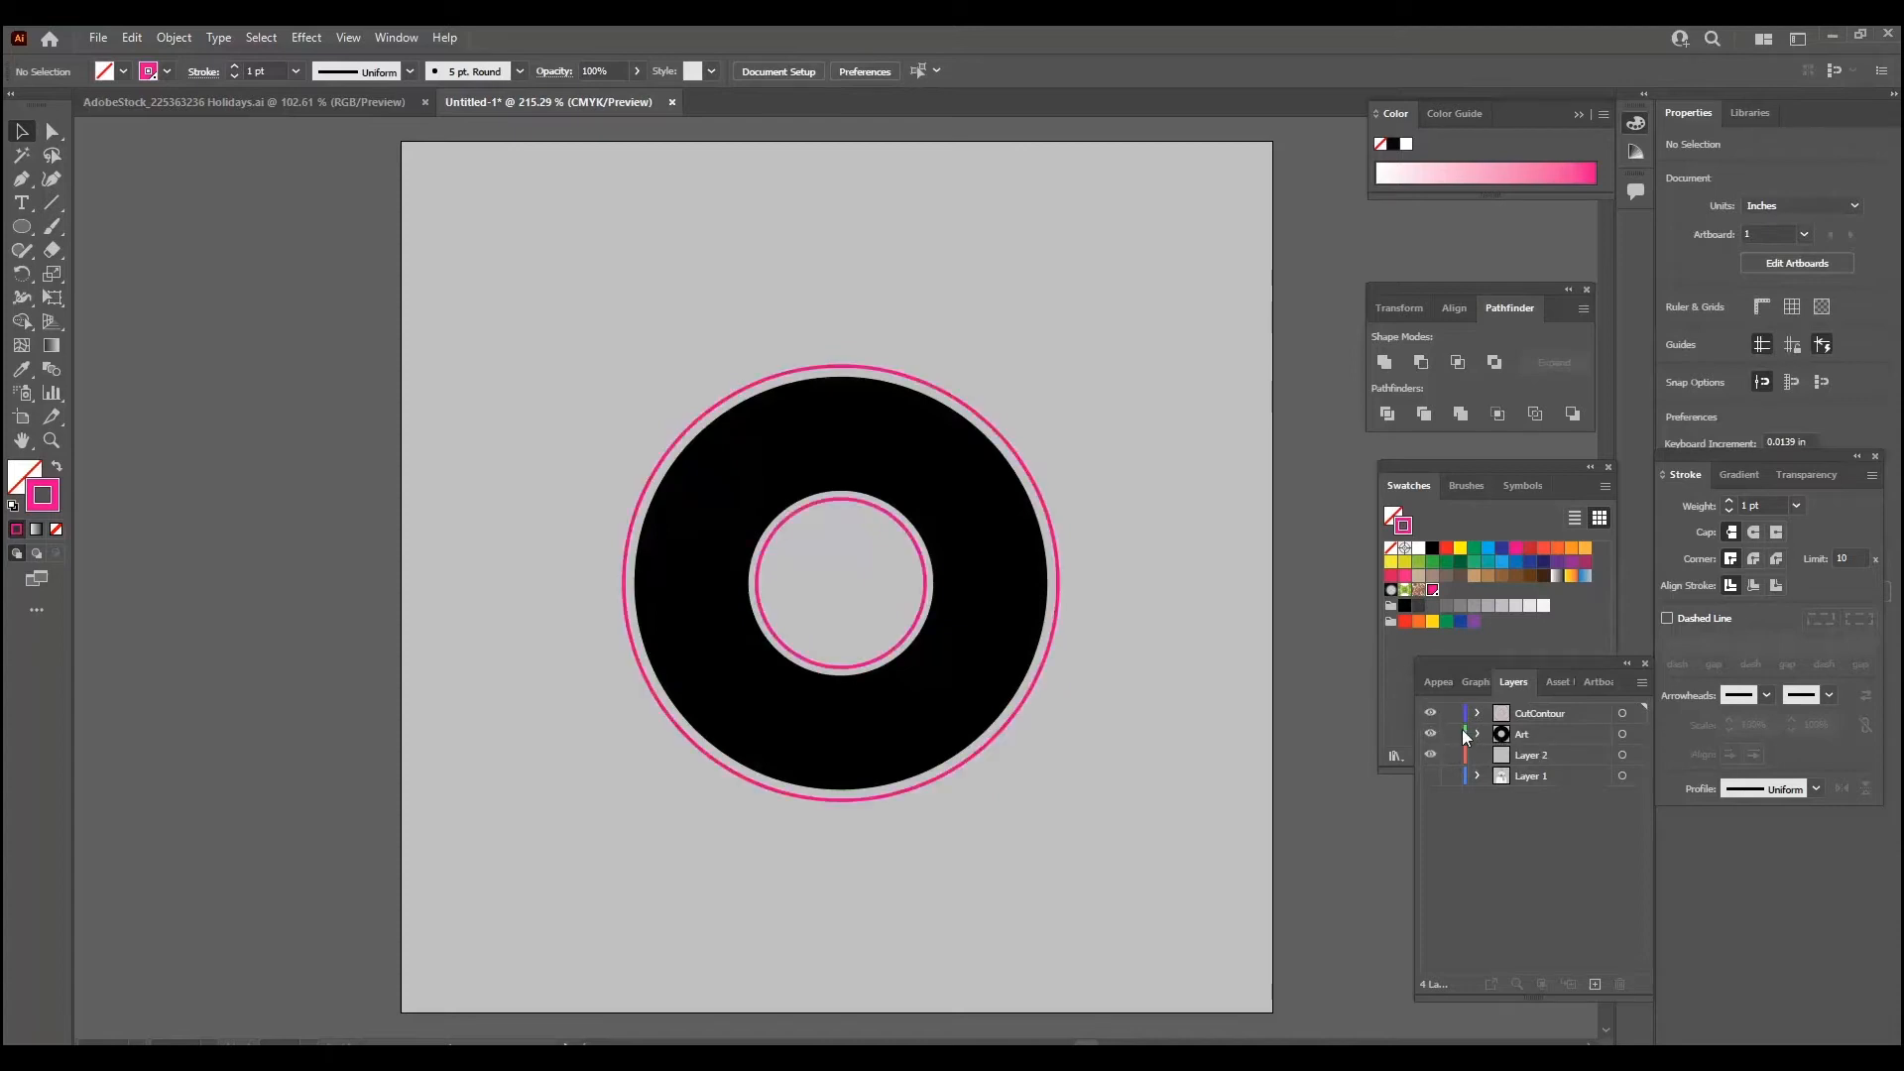
left_click(1430, 734)
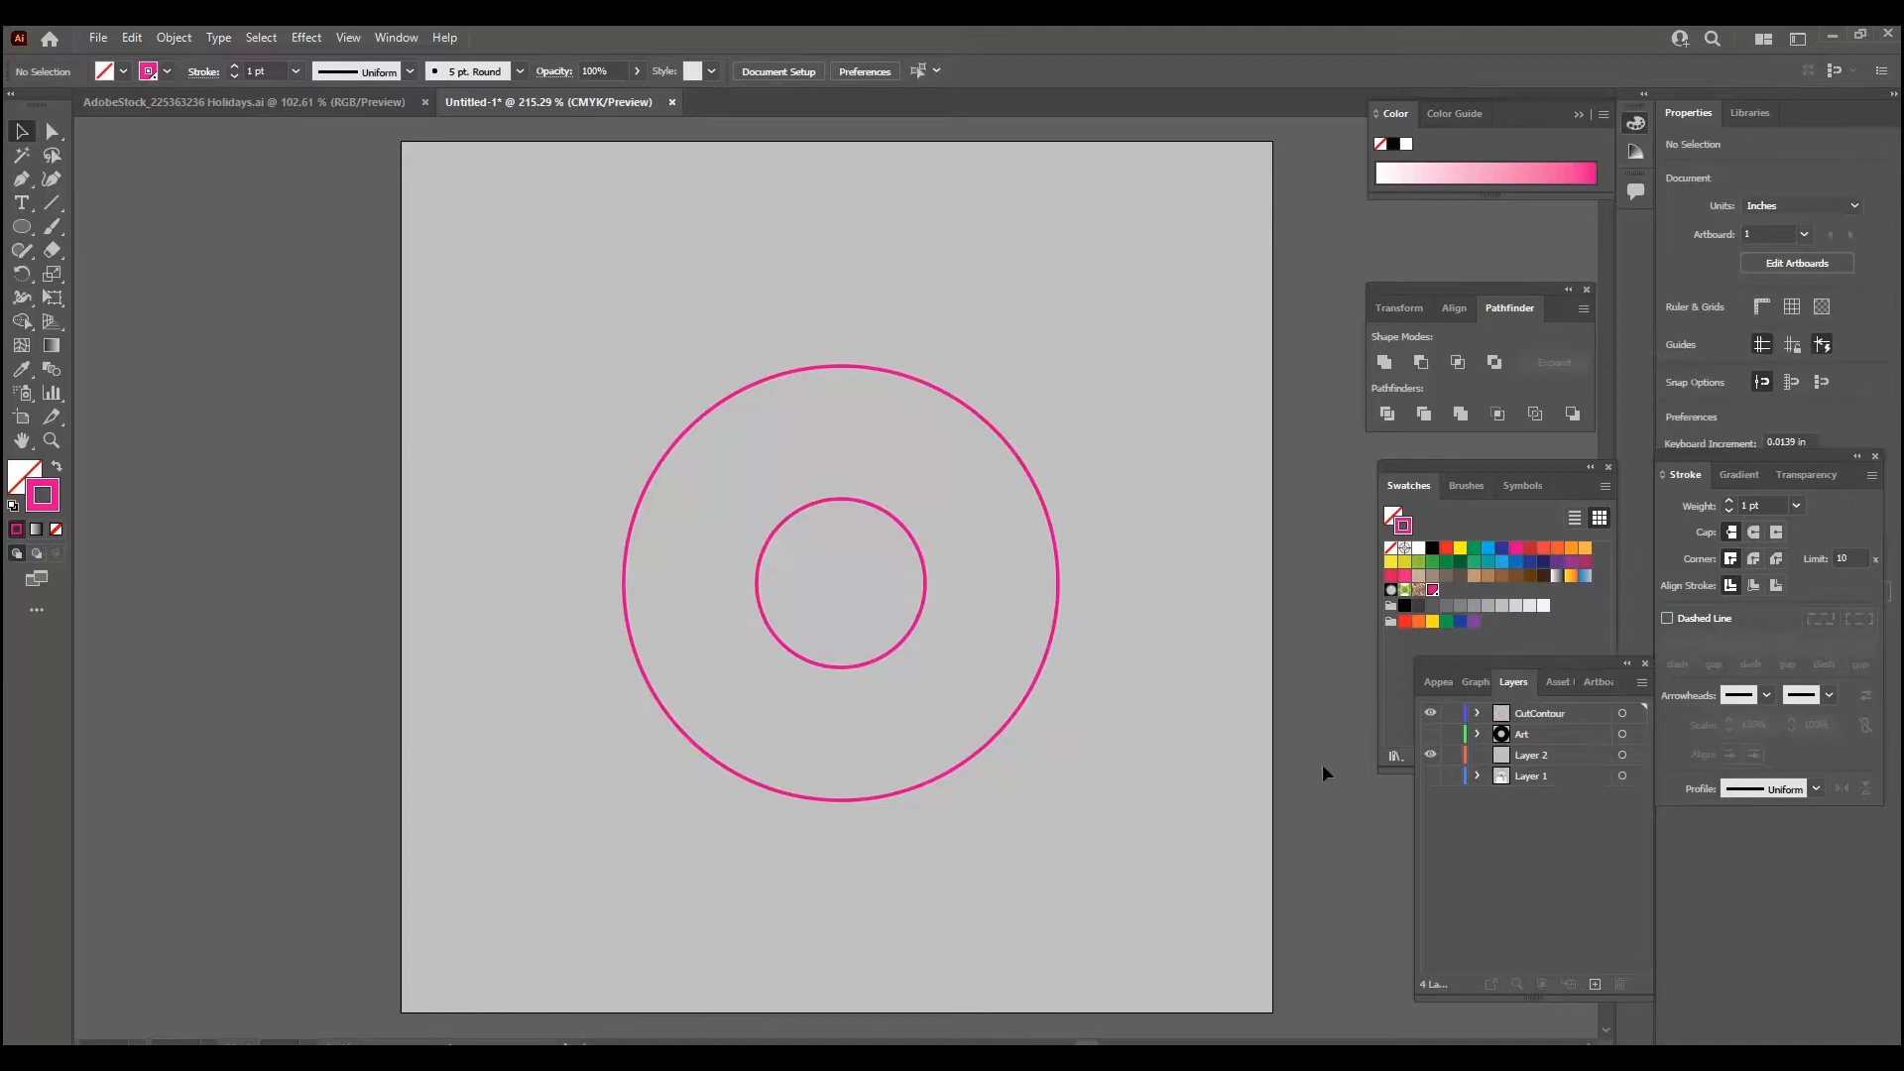
left_click(1430, 733)
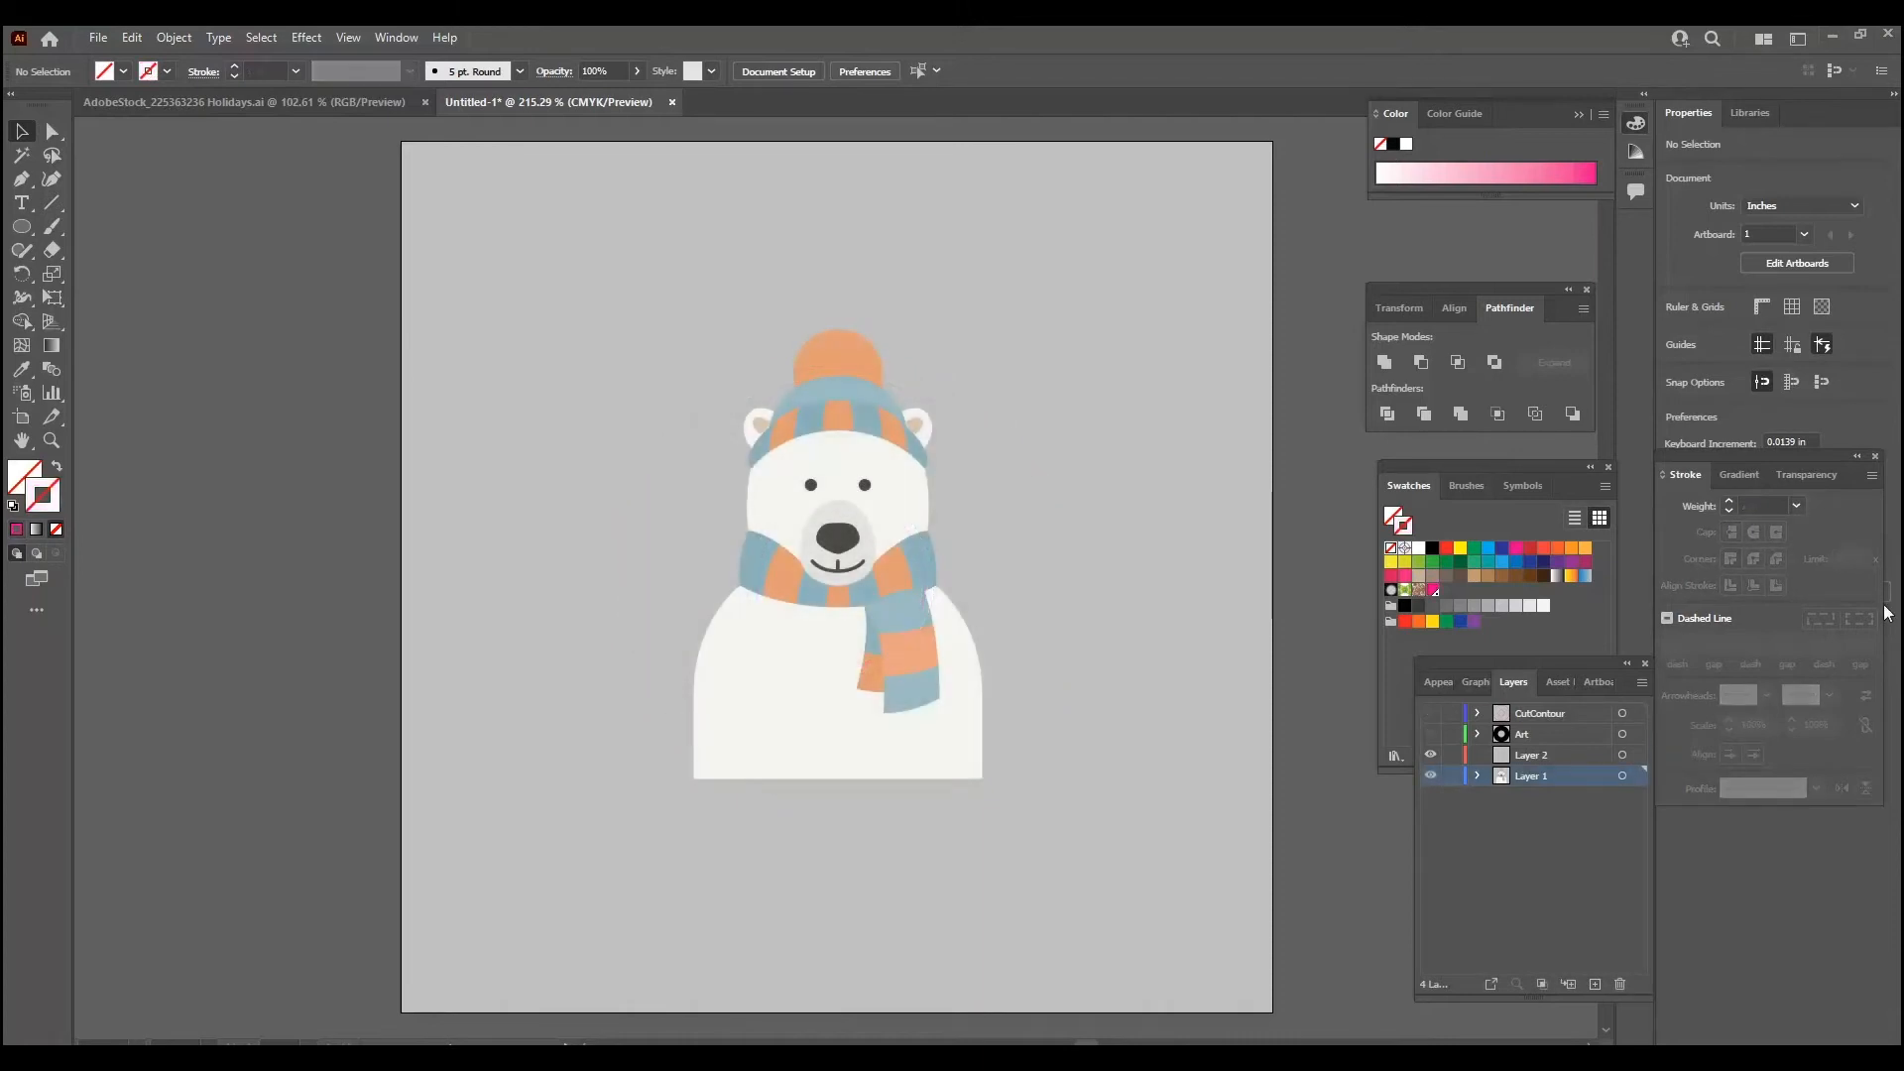
left_click(1430, 734)
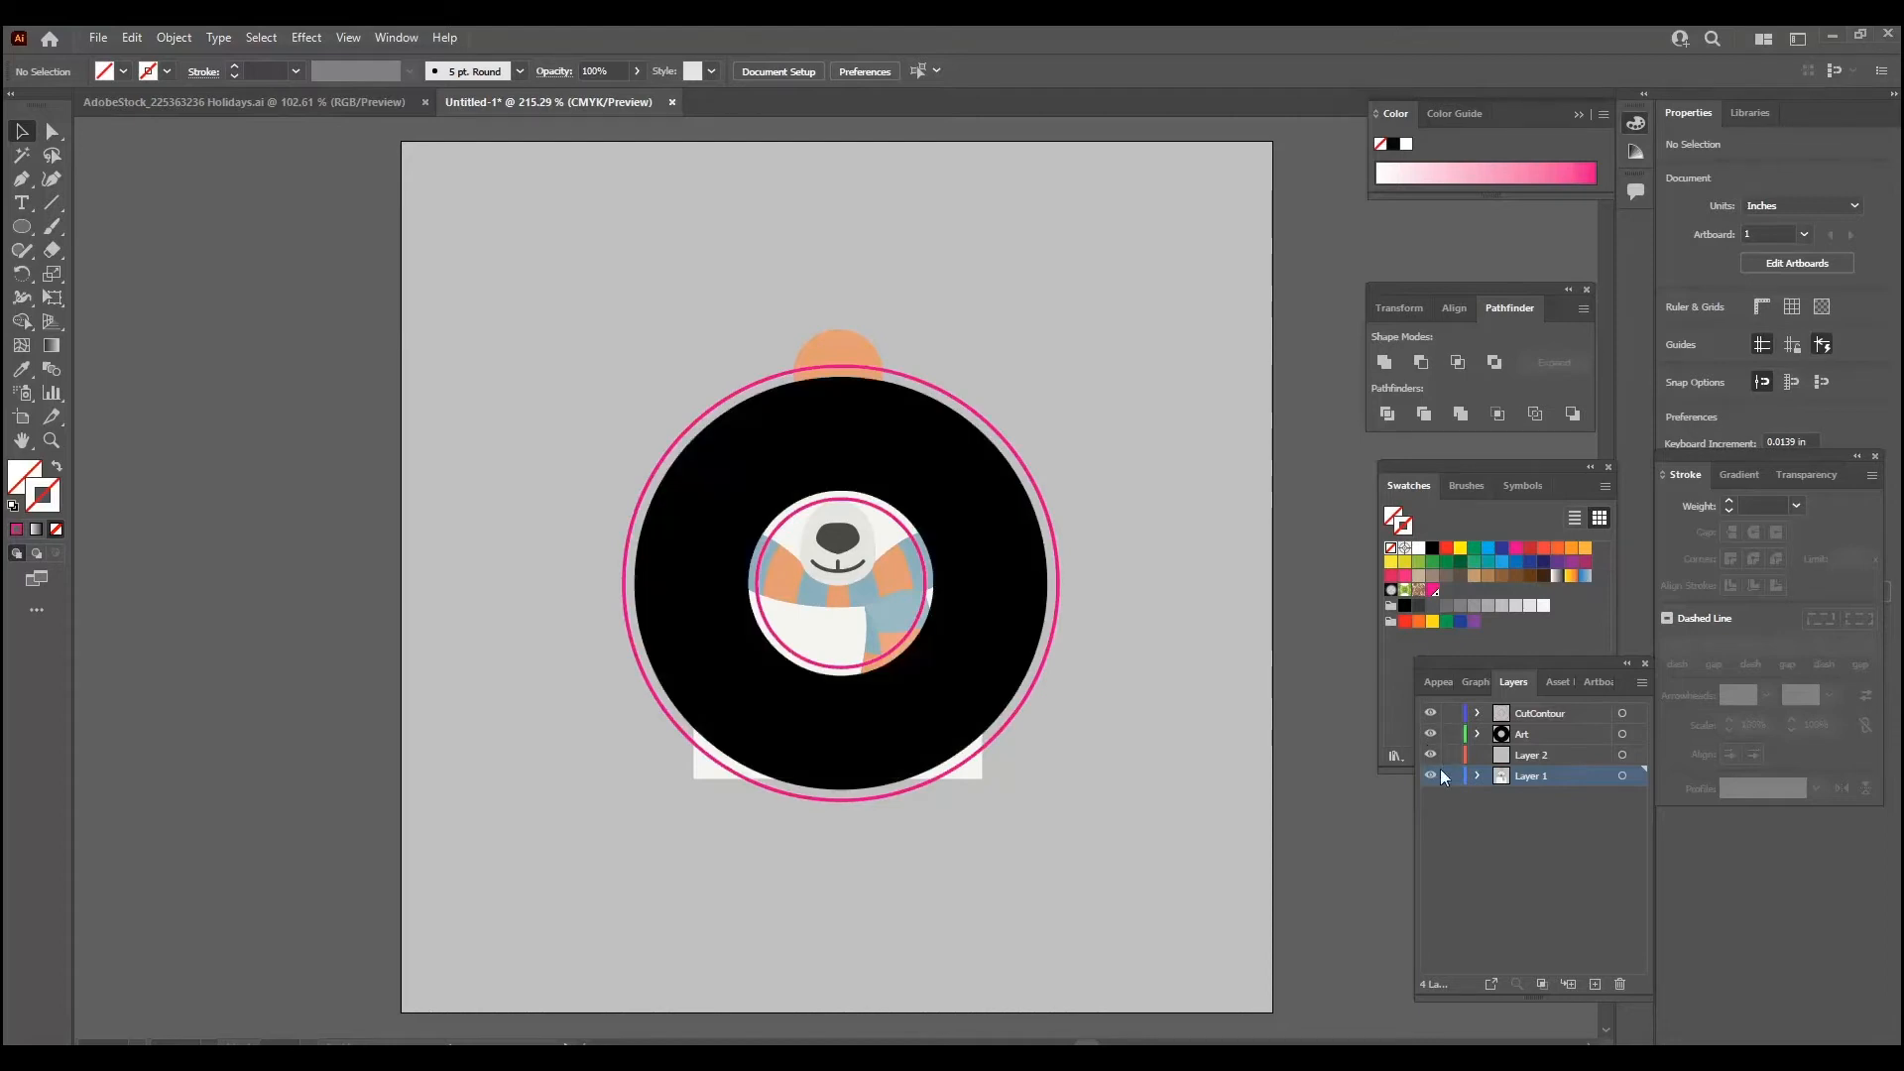
left_click(1431, 776)
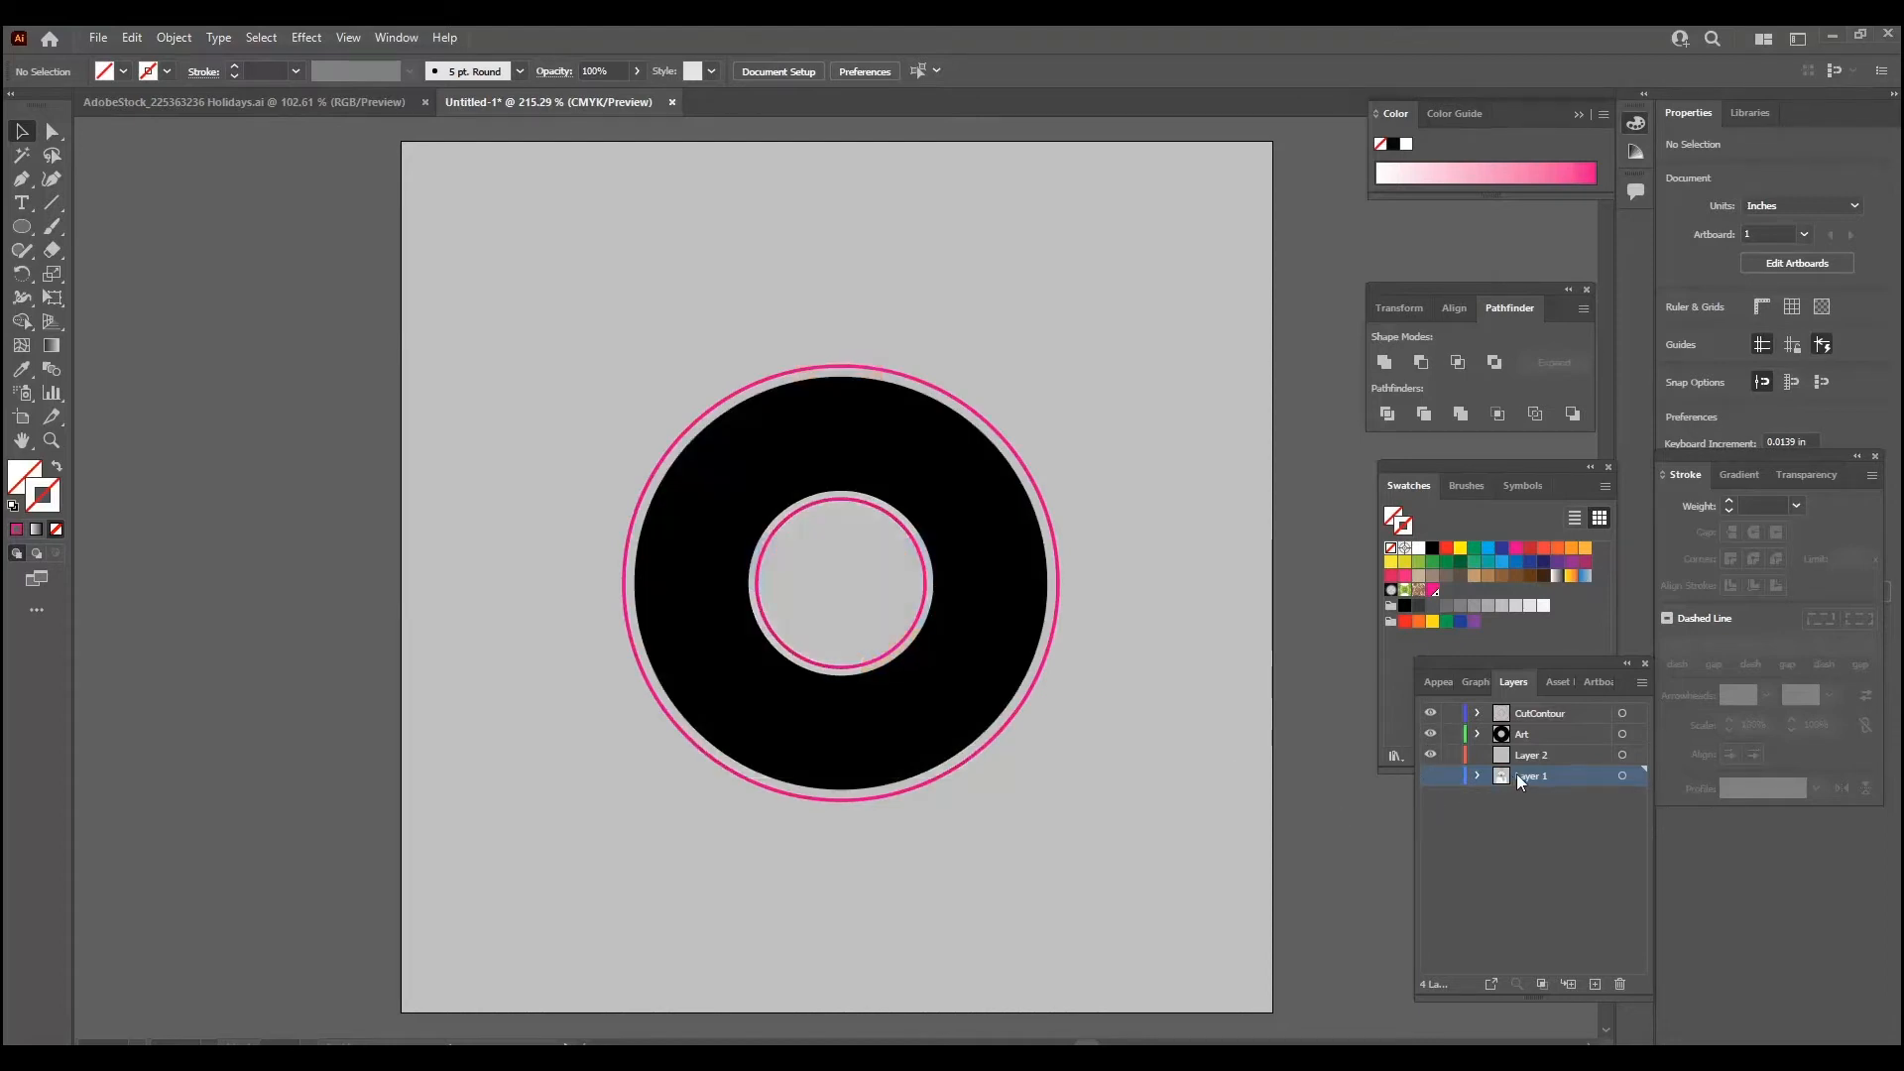
Show the polar bear on Layer 1 and hide the Art and CutContour layers.
left_click(1433, 774)
left_click(1431, 732)
left_click(1430, 712)
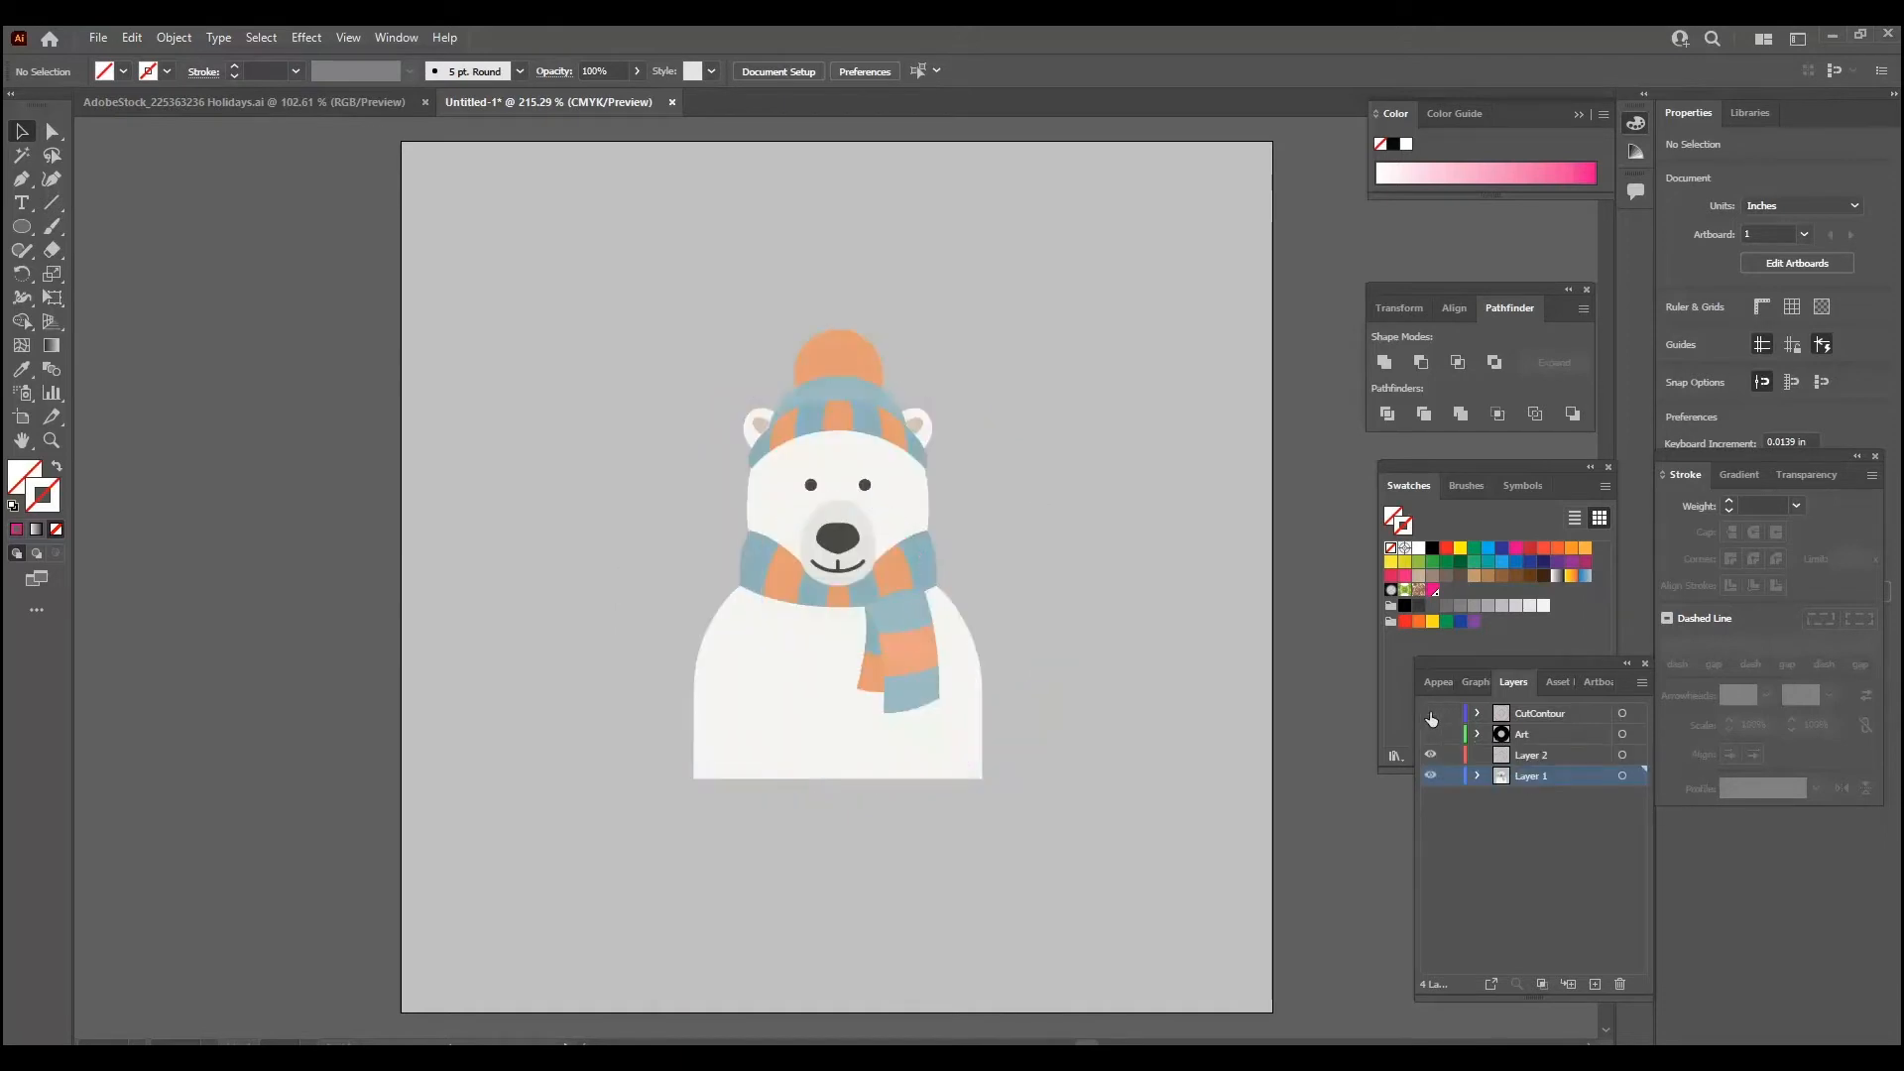
left_click(894, 625)
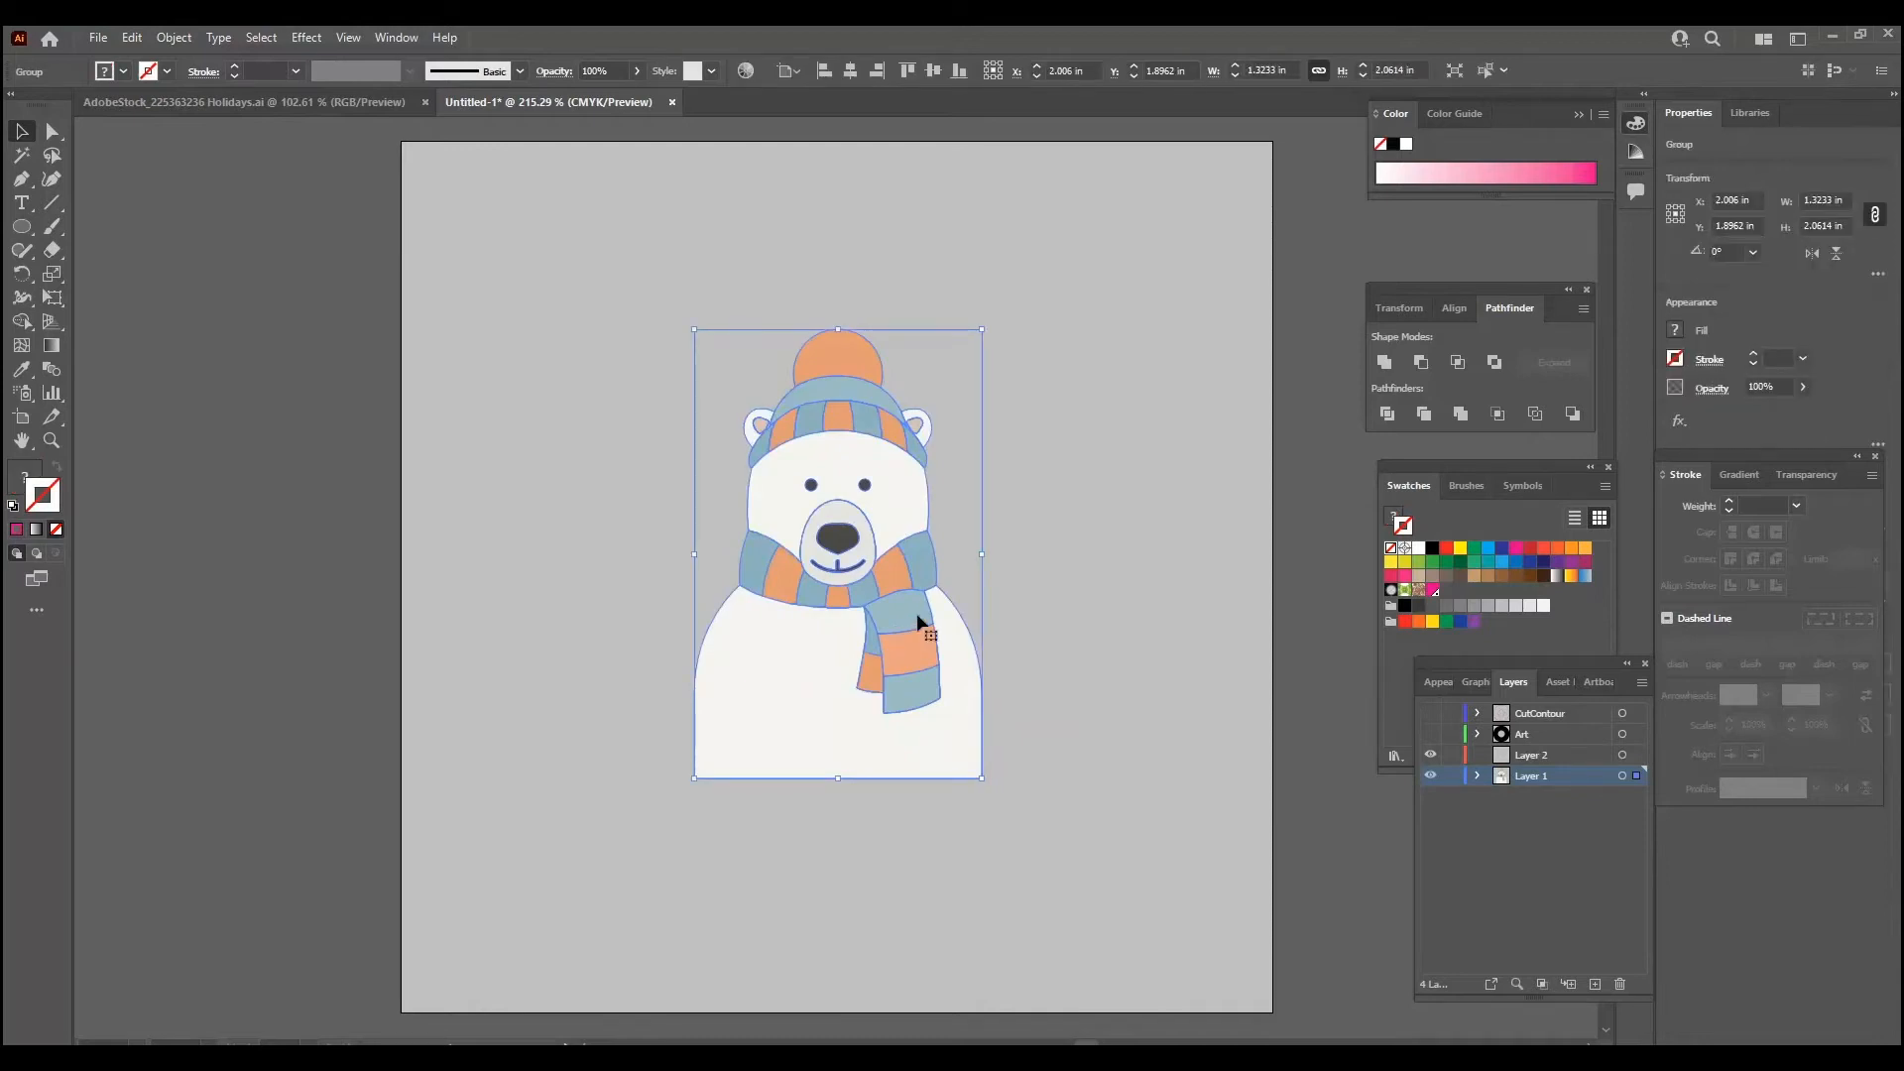
left_click(457, 521)
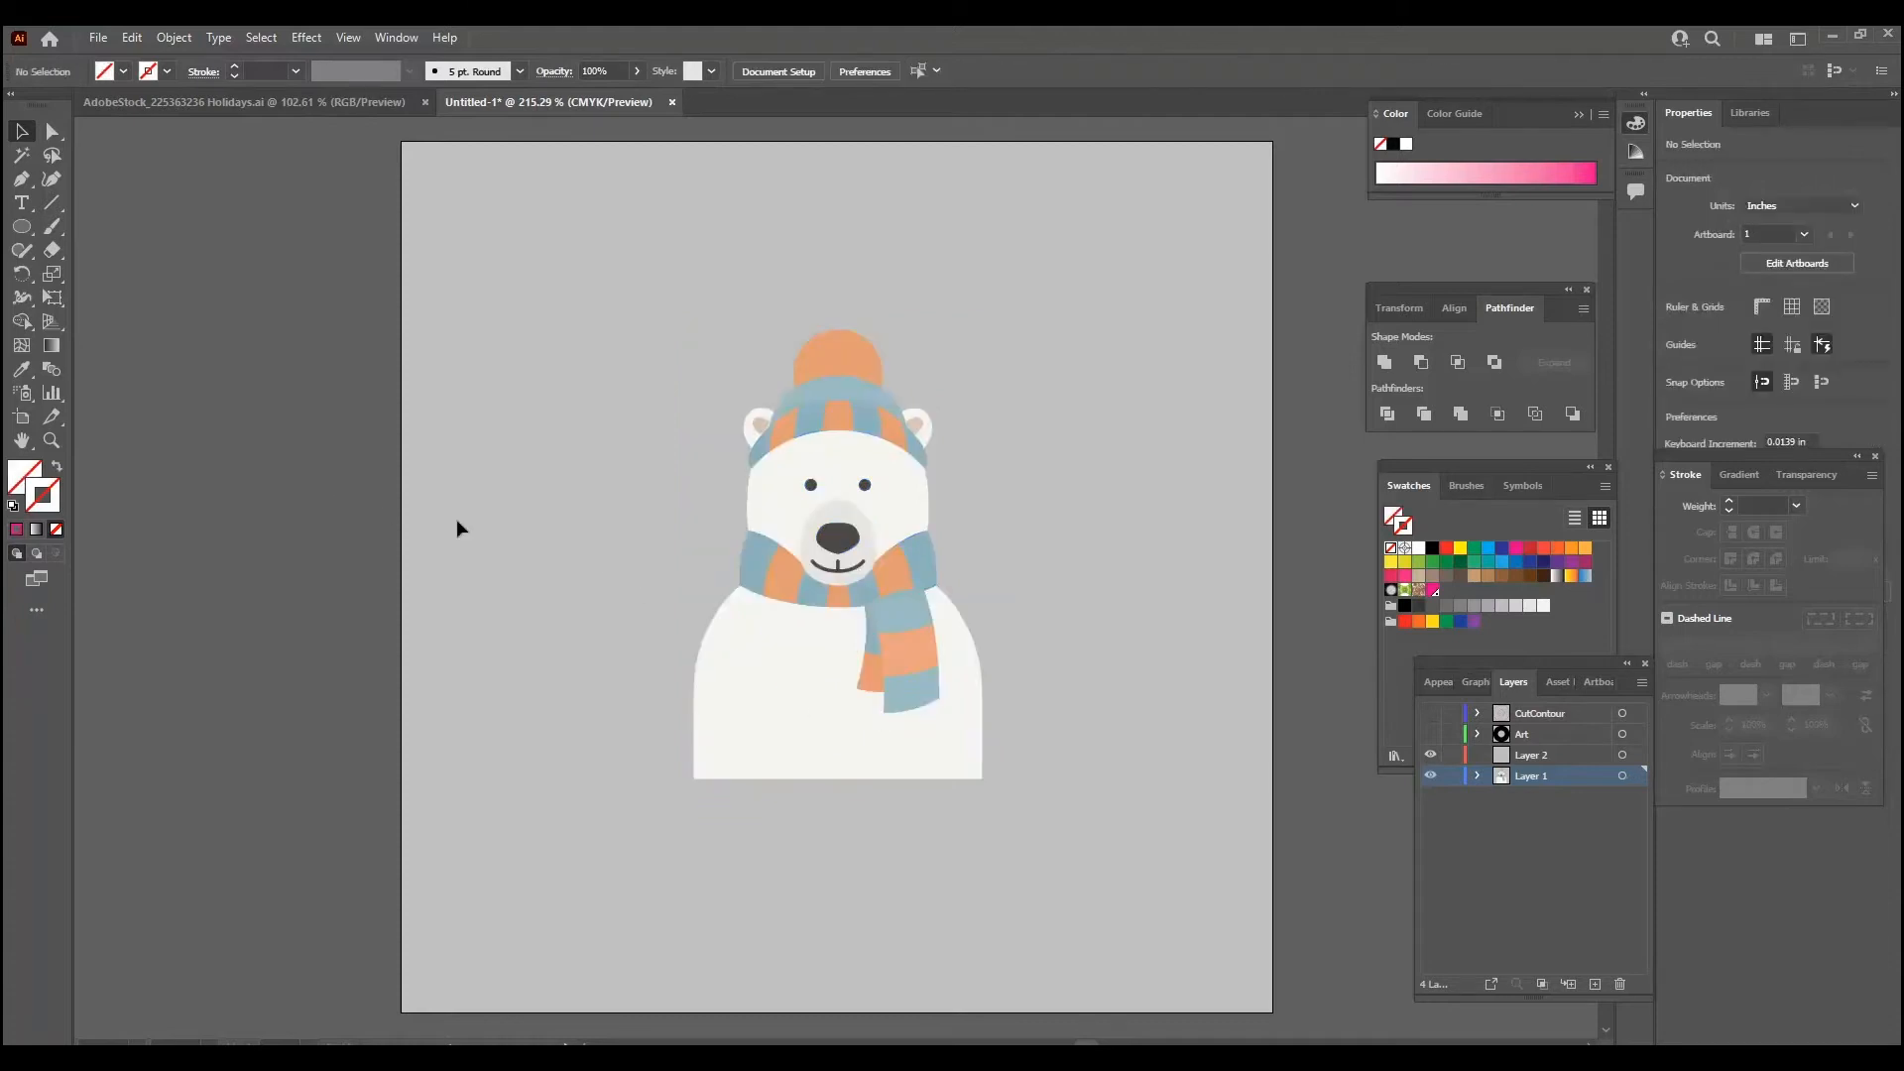
Place the linked image Untitled-1.jpg beside the vector polar bear, overlapping the artboard's left edge.
left_click(99, 38)
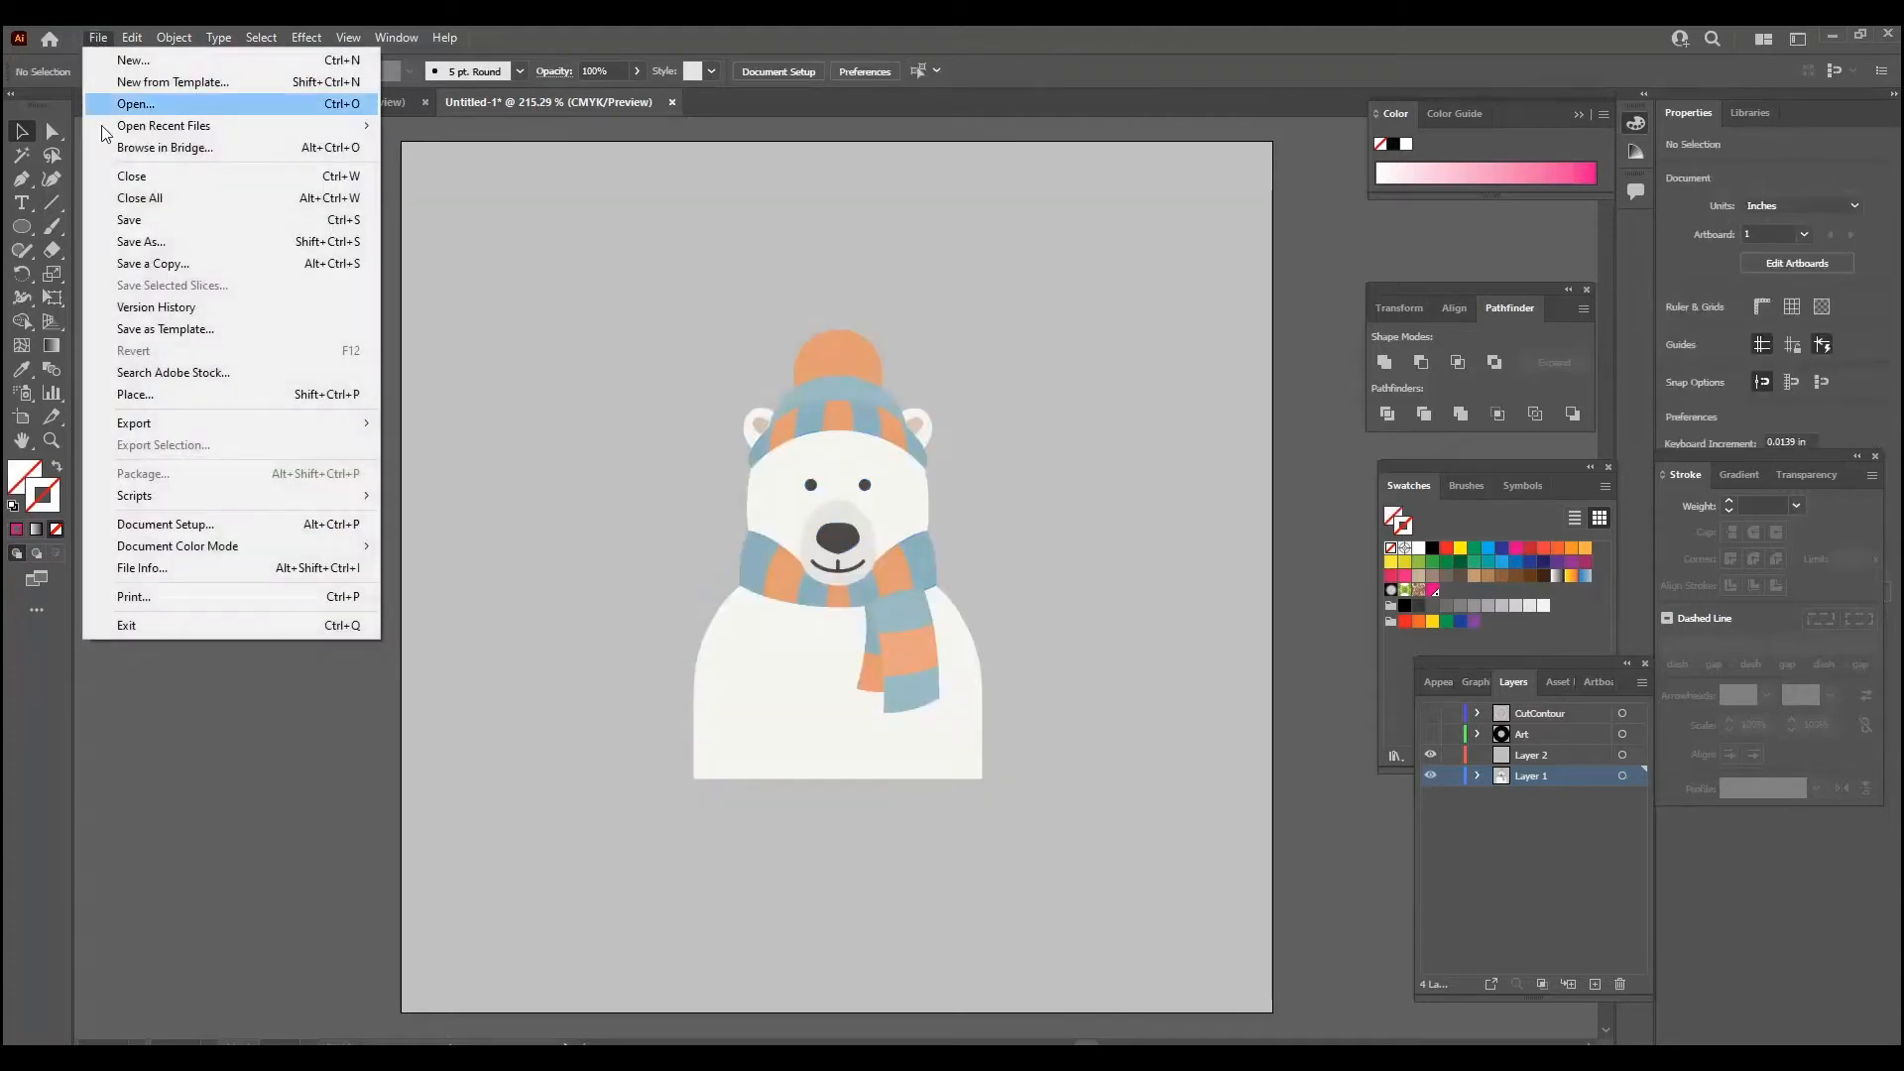
left_click(147, 395)
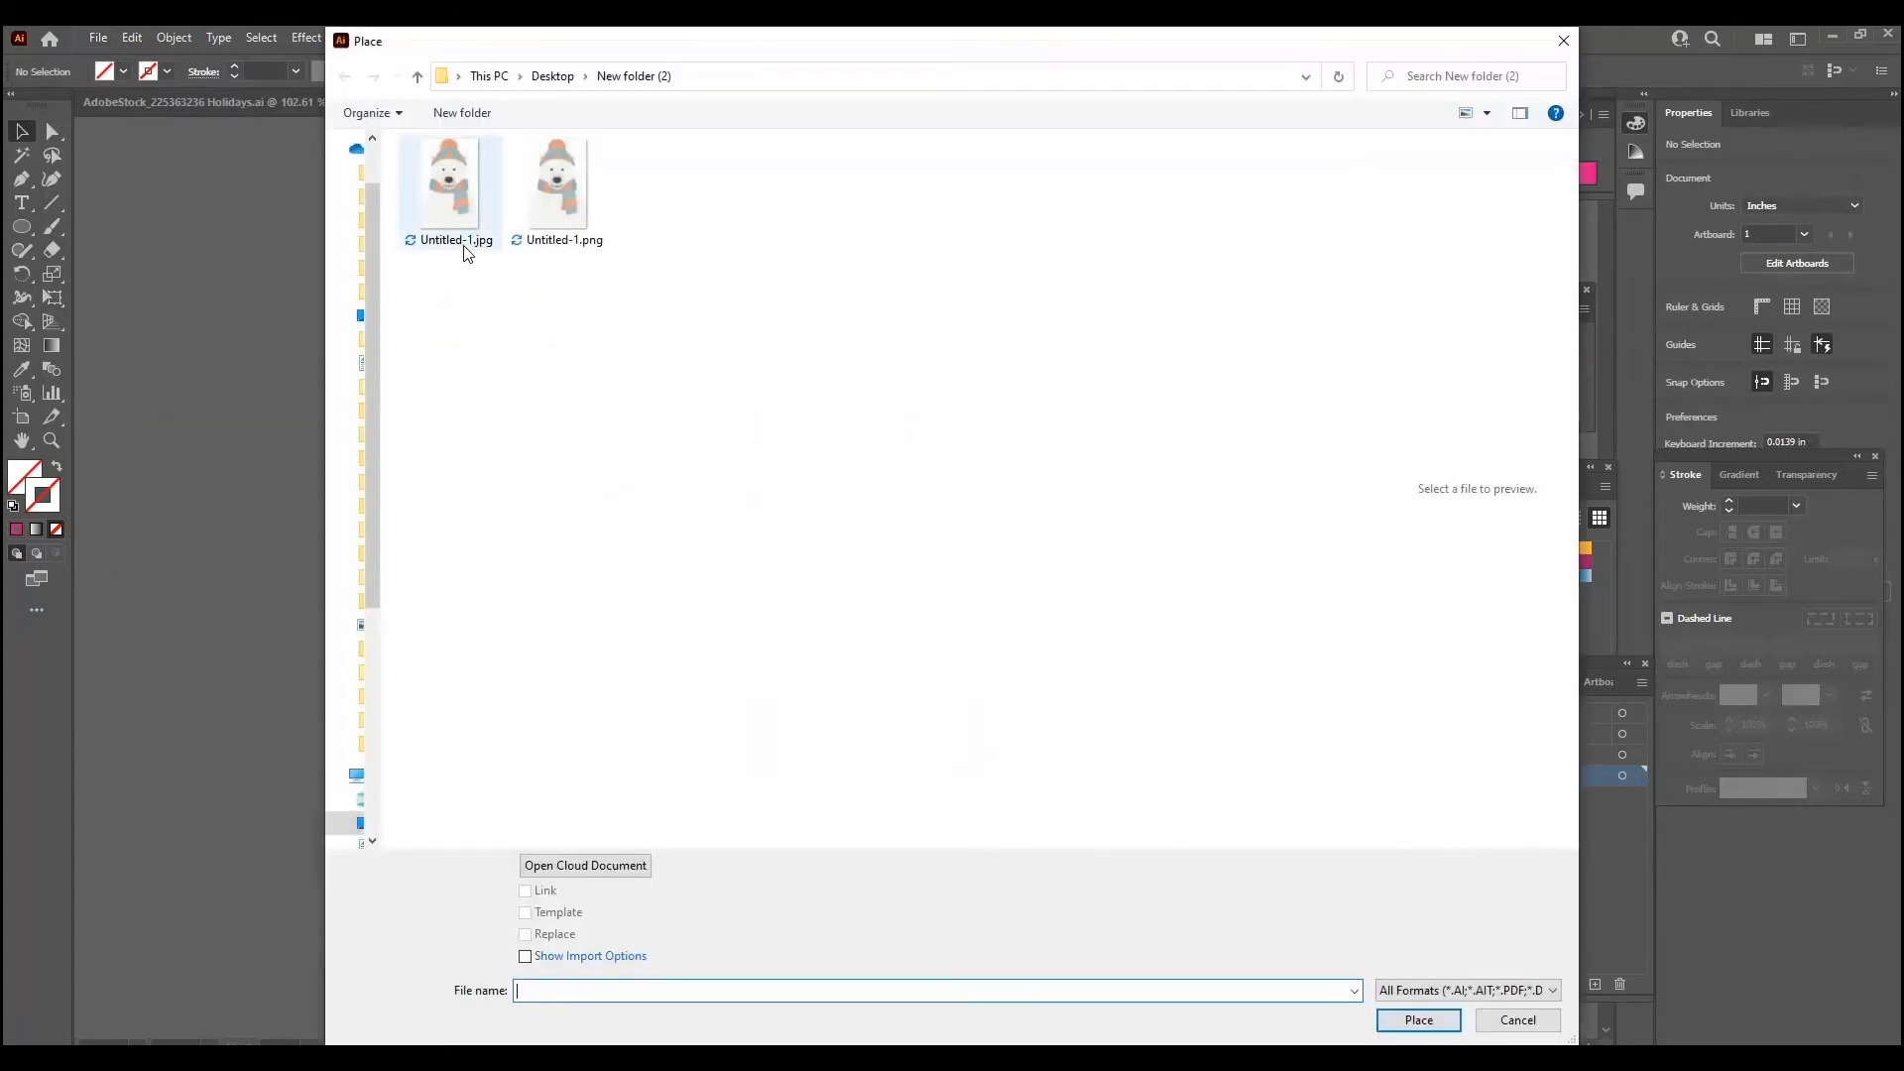
left_click(480, 241)
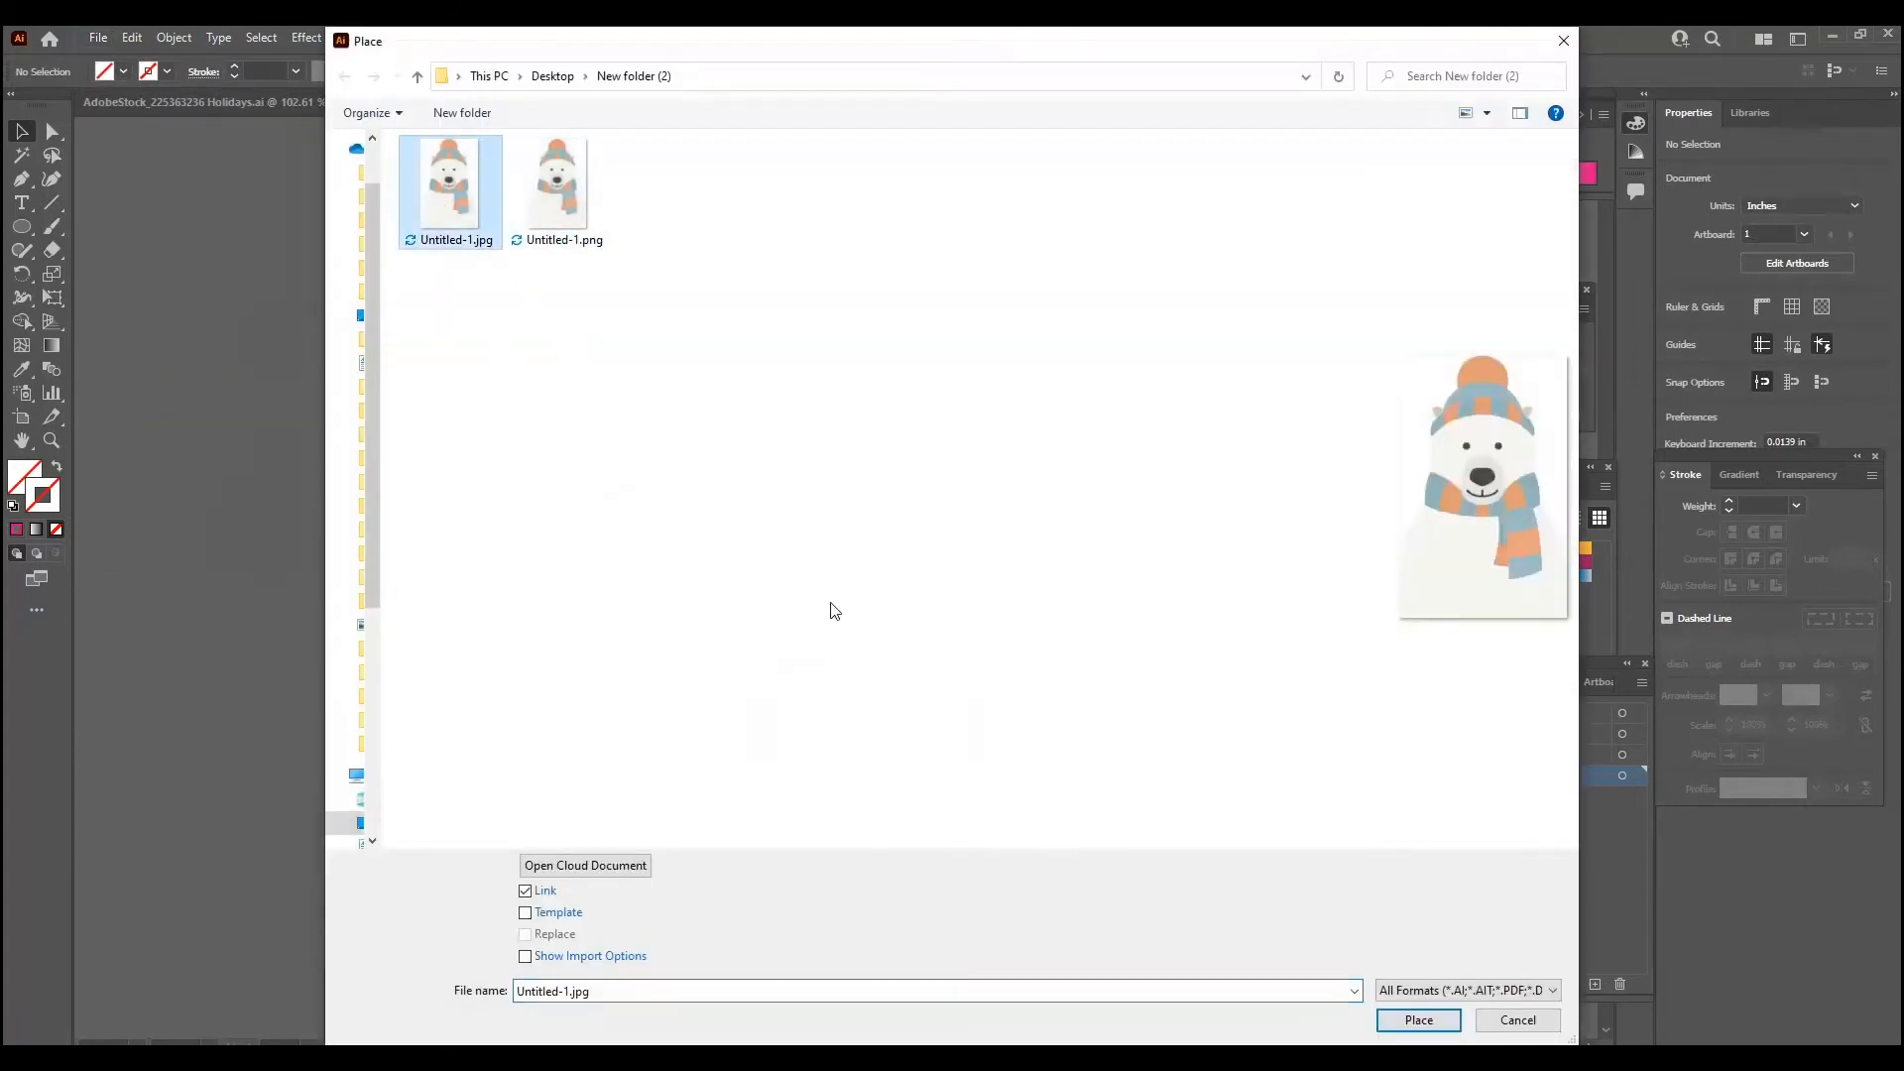
left_click(1400, 1022)
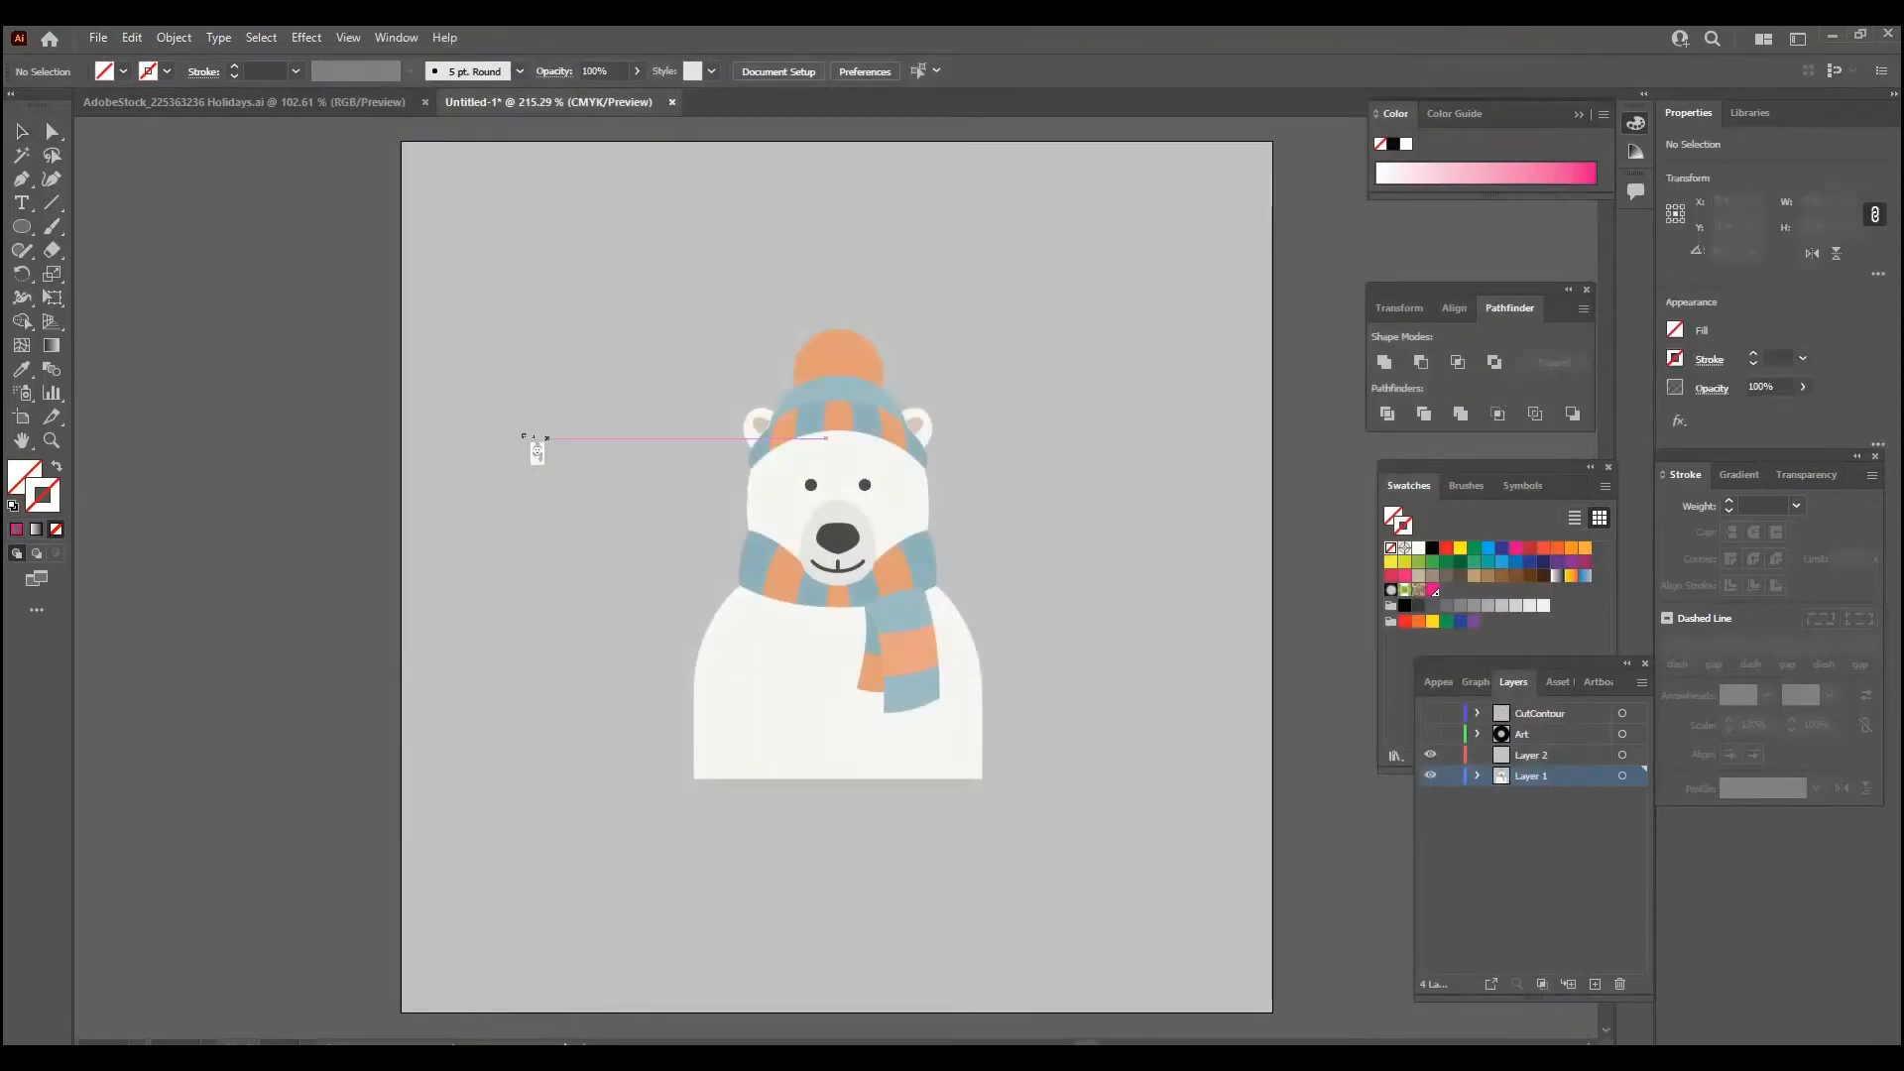
left_click(314, 259)
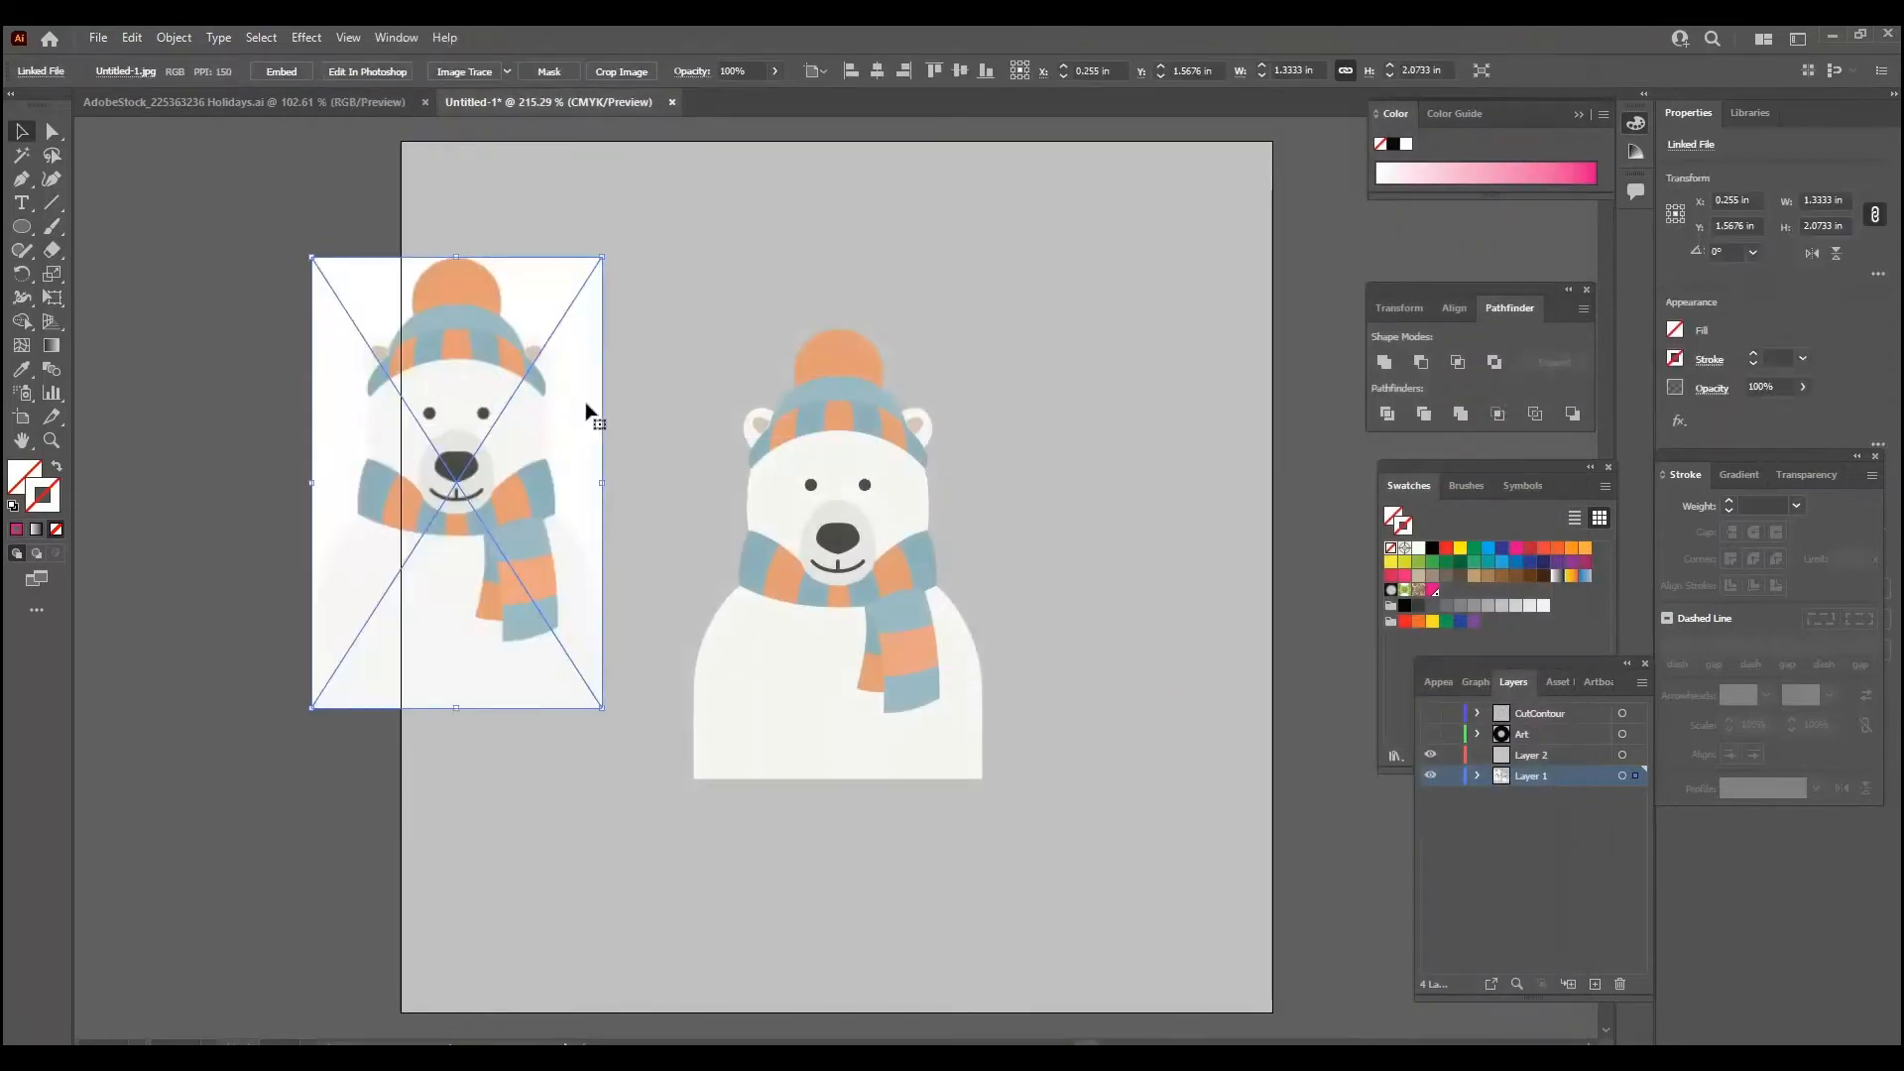
left_click(640, 365)
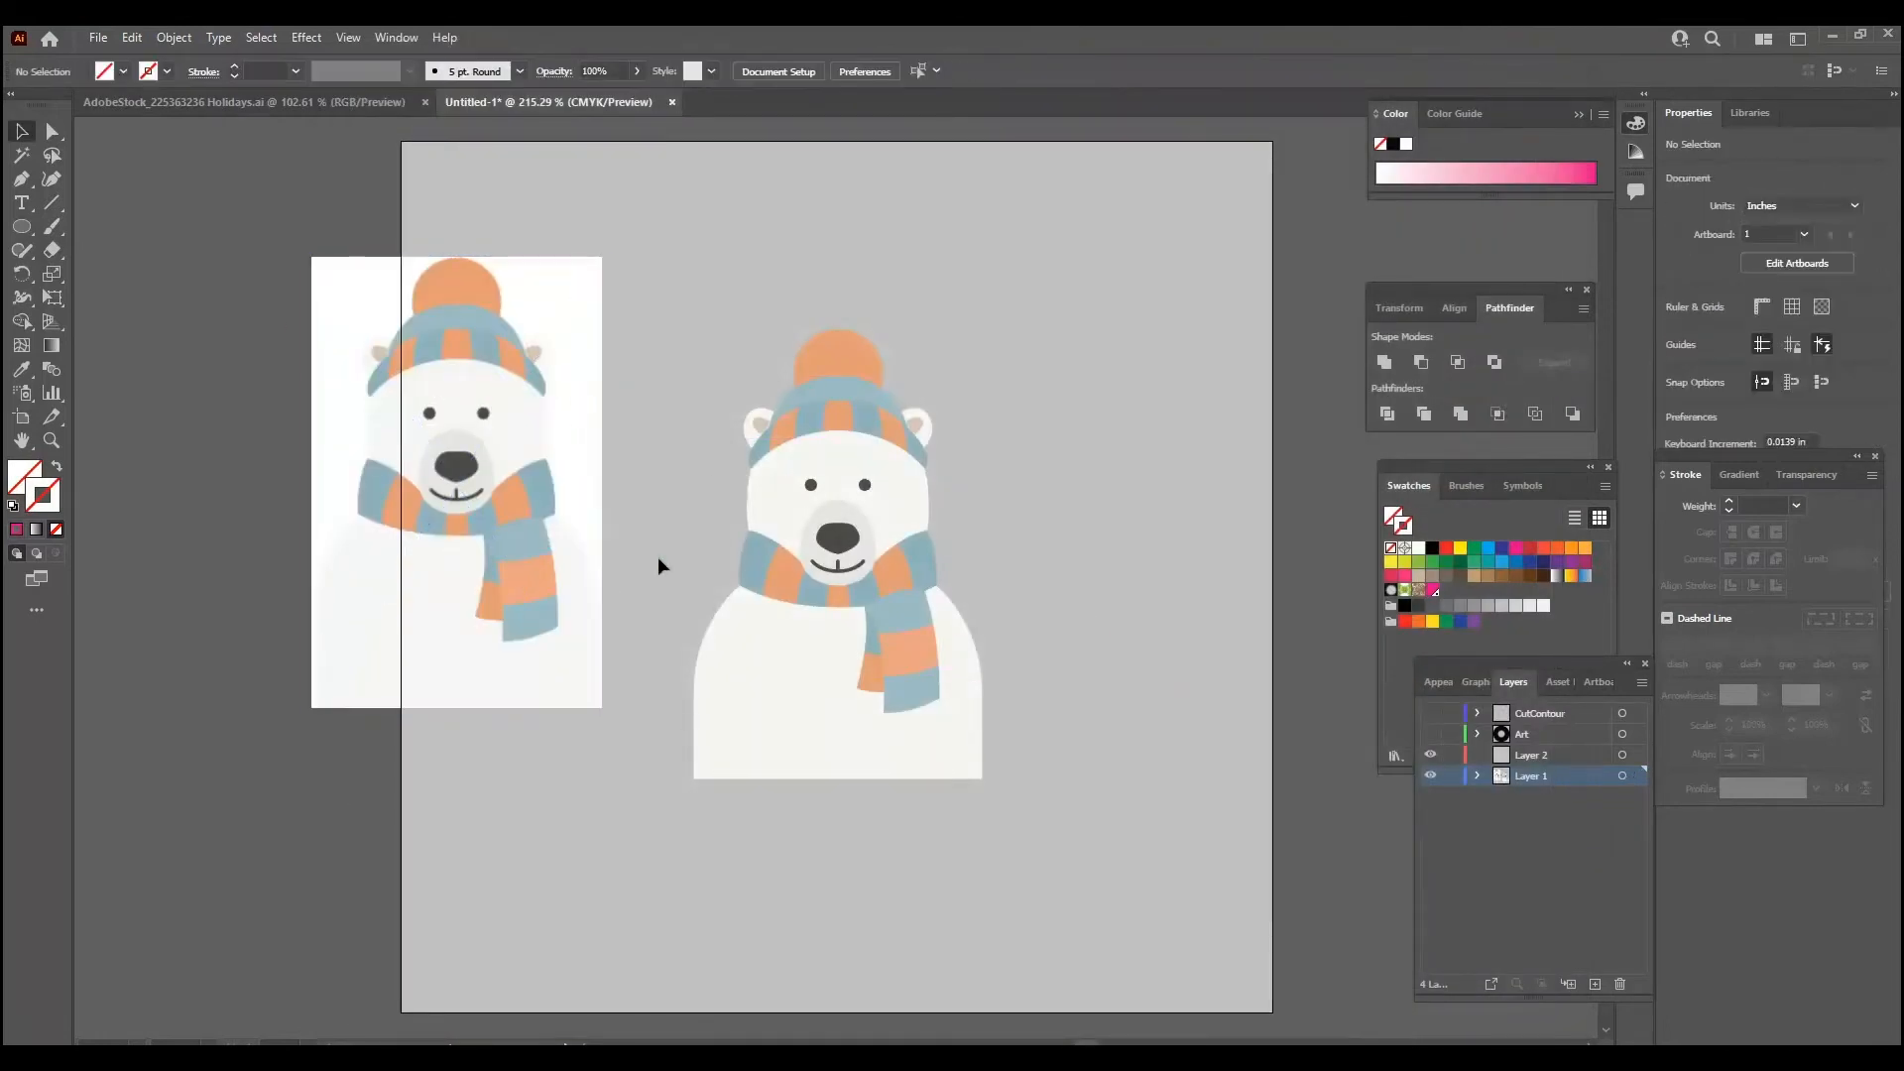
Ungroup the vector polar bear into its separate shapes.
left_click(787, 545)
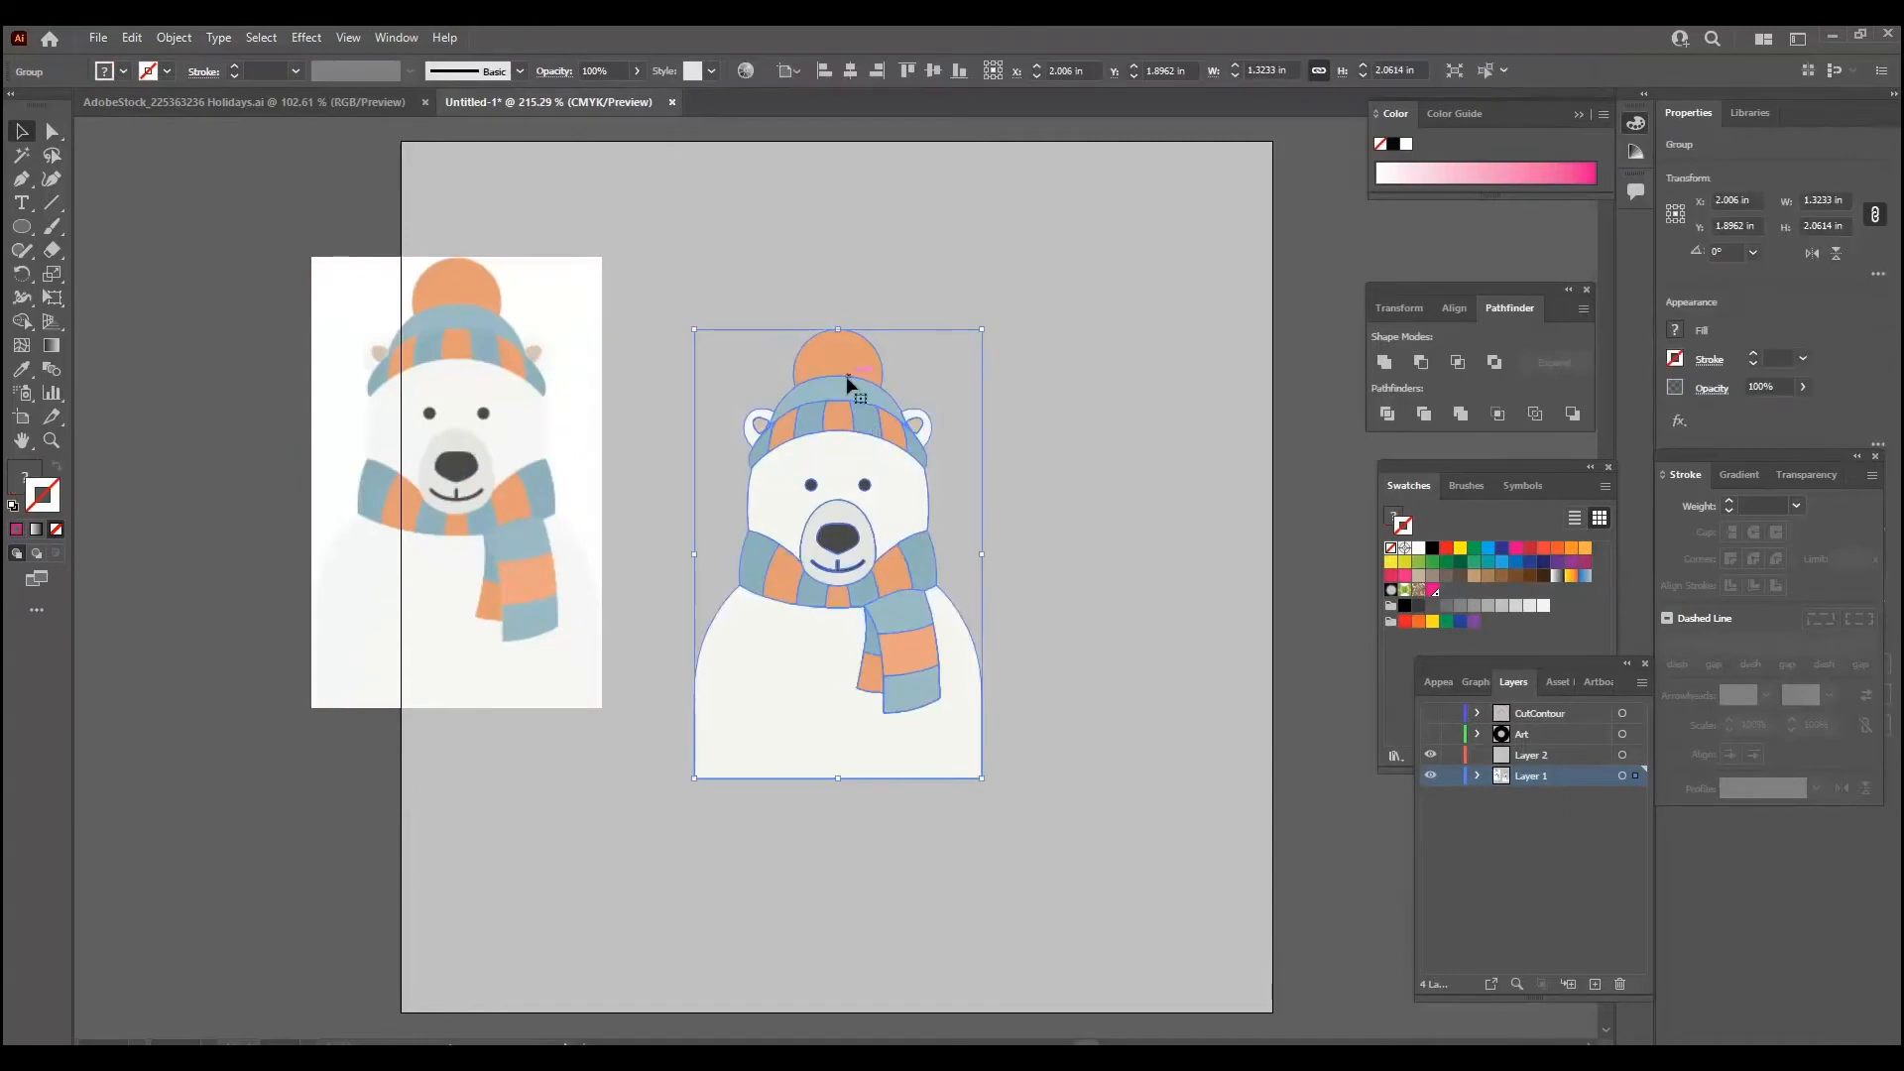
right_click(833, 472)
left_click(913, 635)
left_click(999, 535)
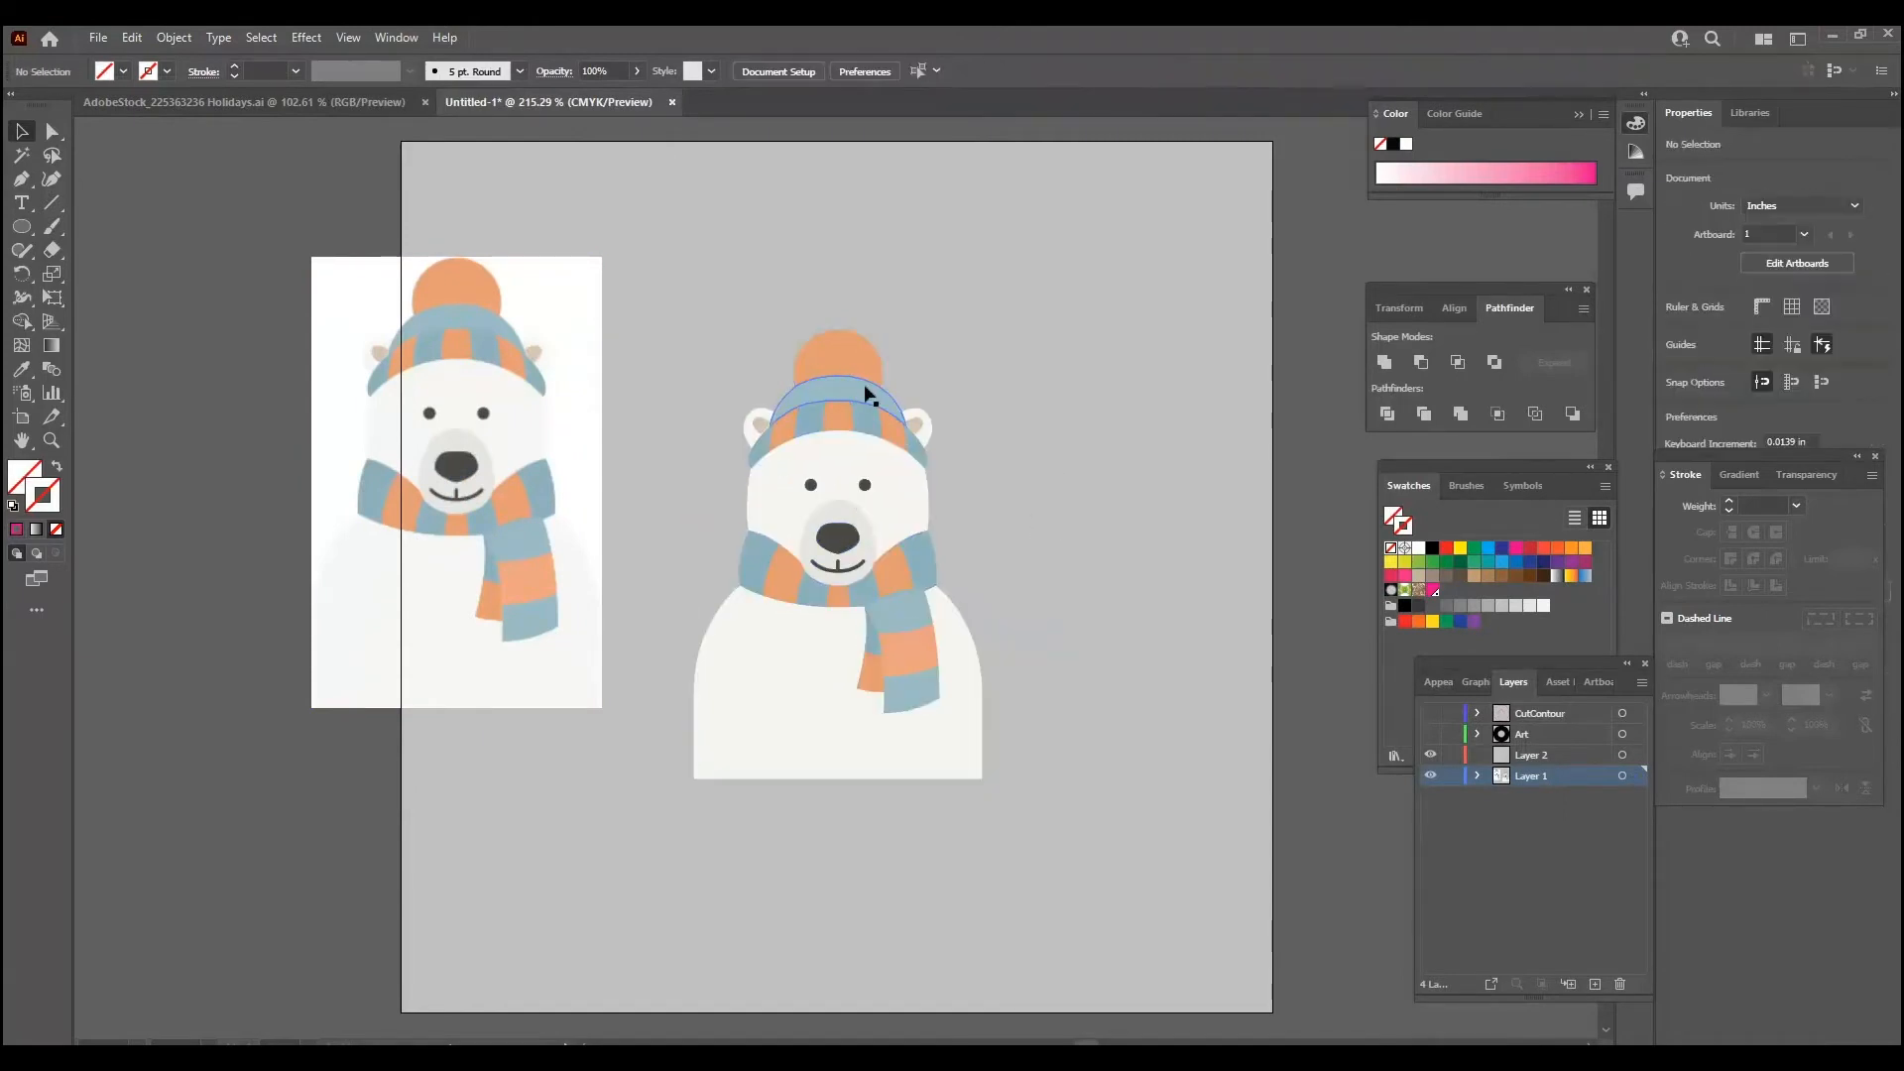
Pull the vector bear's pompom, blue hat section, face, body and an orange scarf stripe apart.
left_click_drag(840, 354, 866, 260)
left_click_drag(843, 390, 895, 360)
left_click_drag(838, 464, 758, 411)
left_click_drag(846, 636, 965, 742)
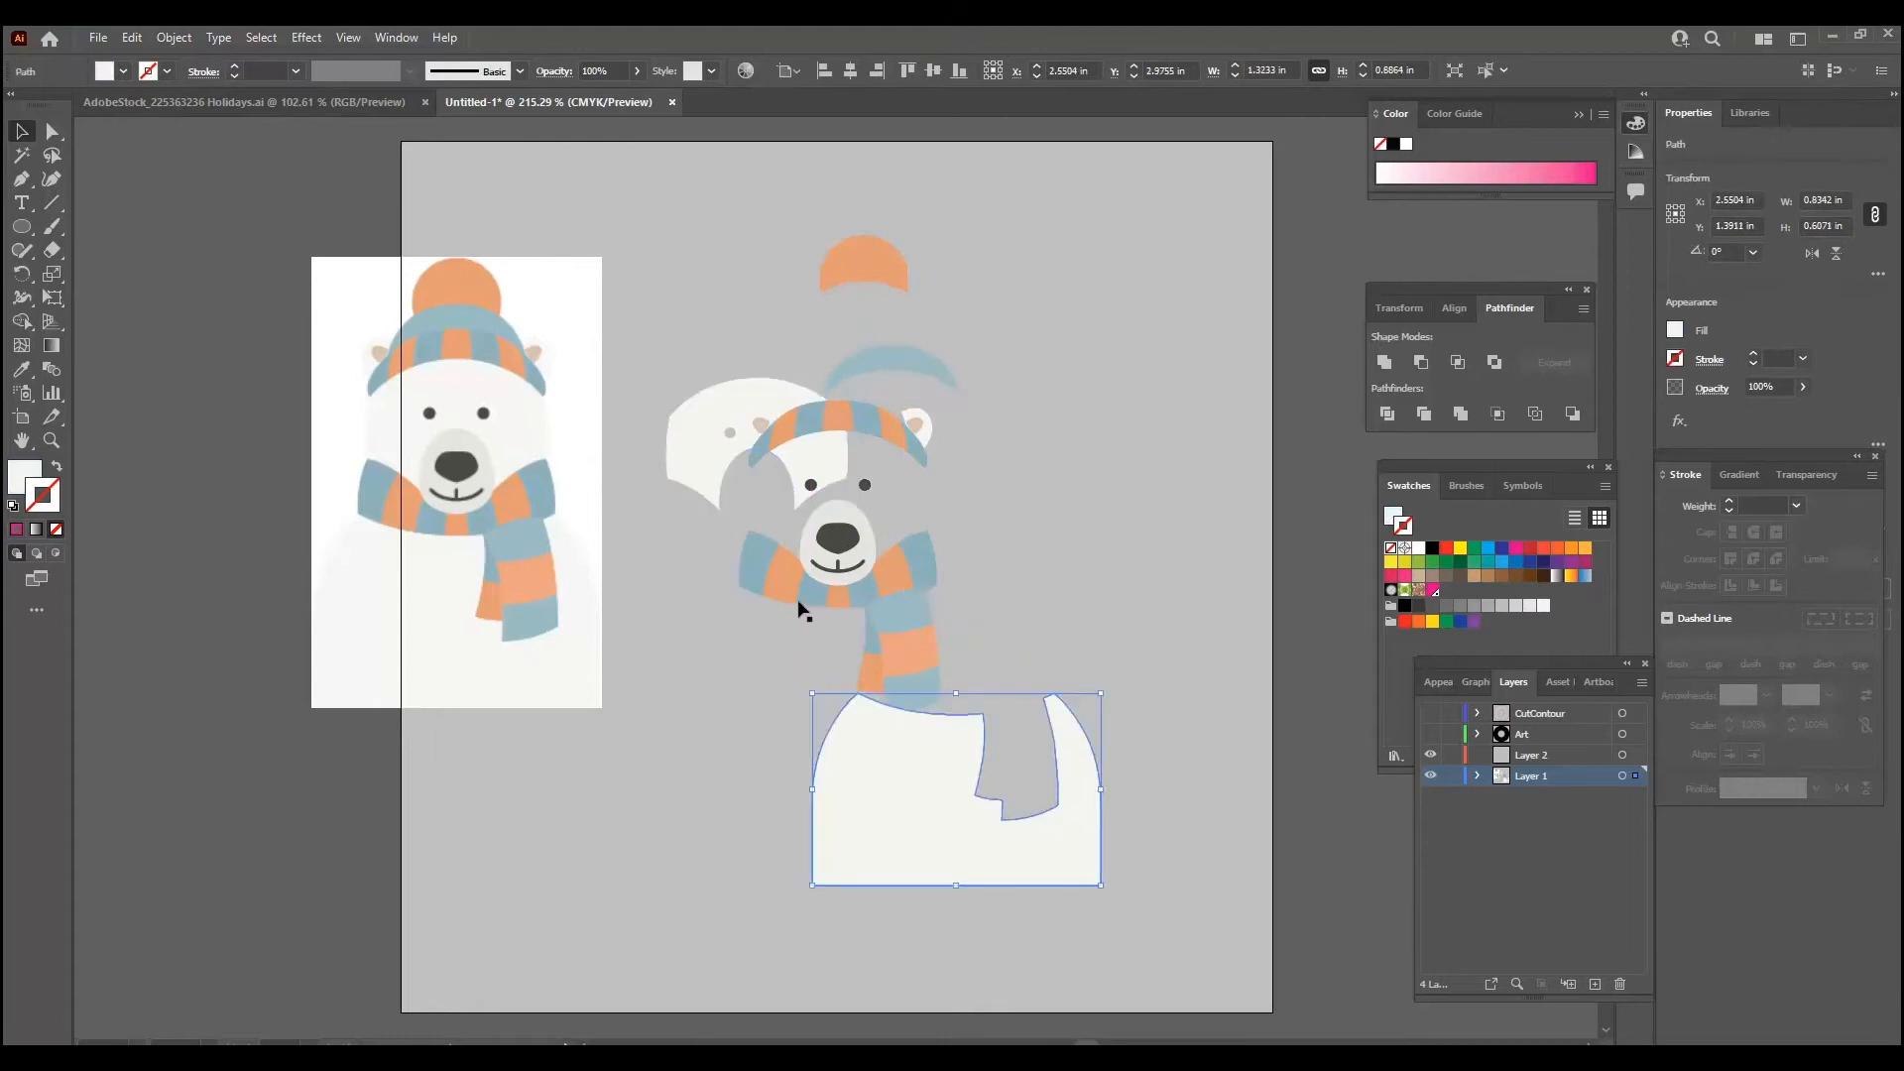
left_click_drag(792, 587, 913, 511)
Undo the moves of the separated vector bear pieces.
key("ctrl+z")
key("ctrl+z")
key("ctrl+z")
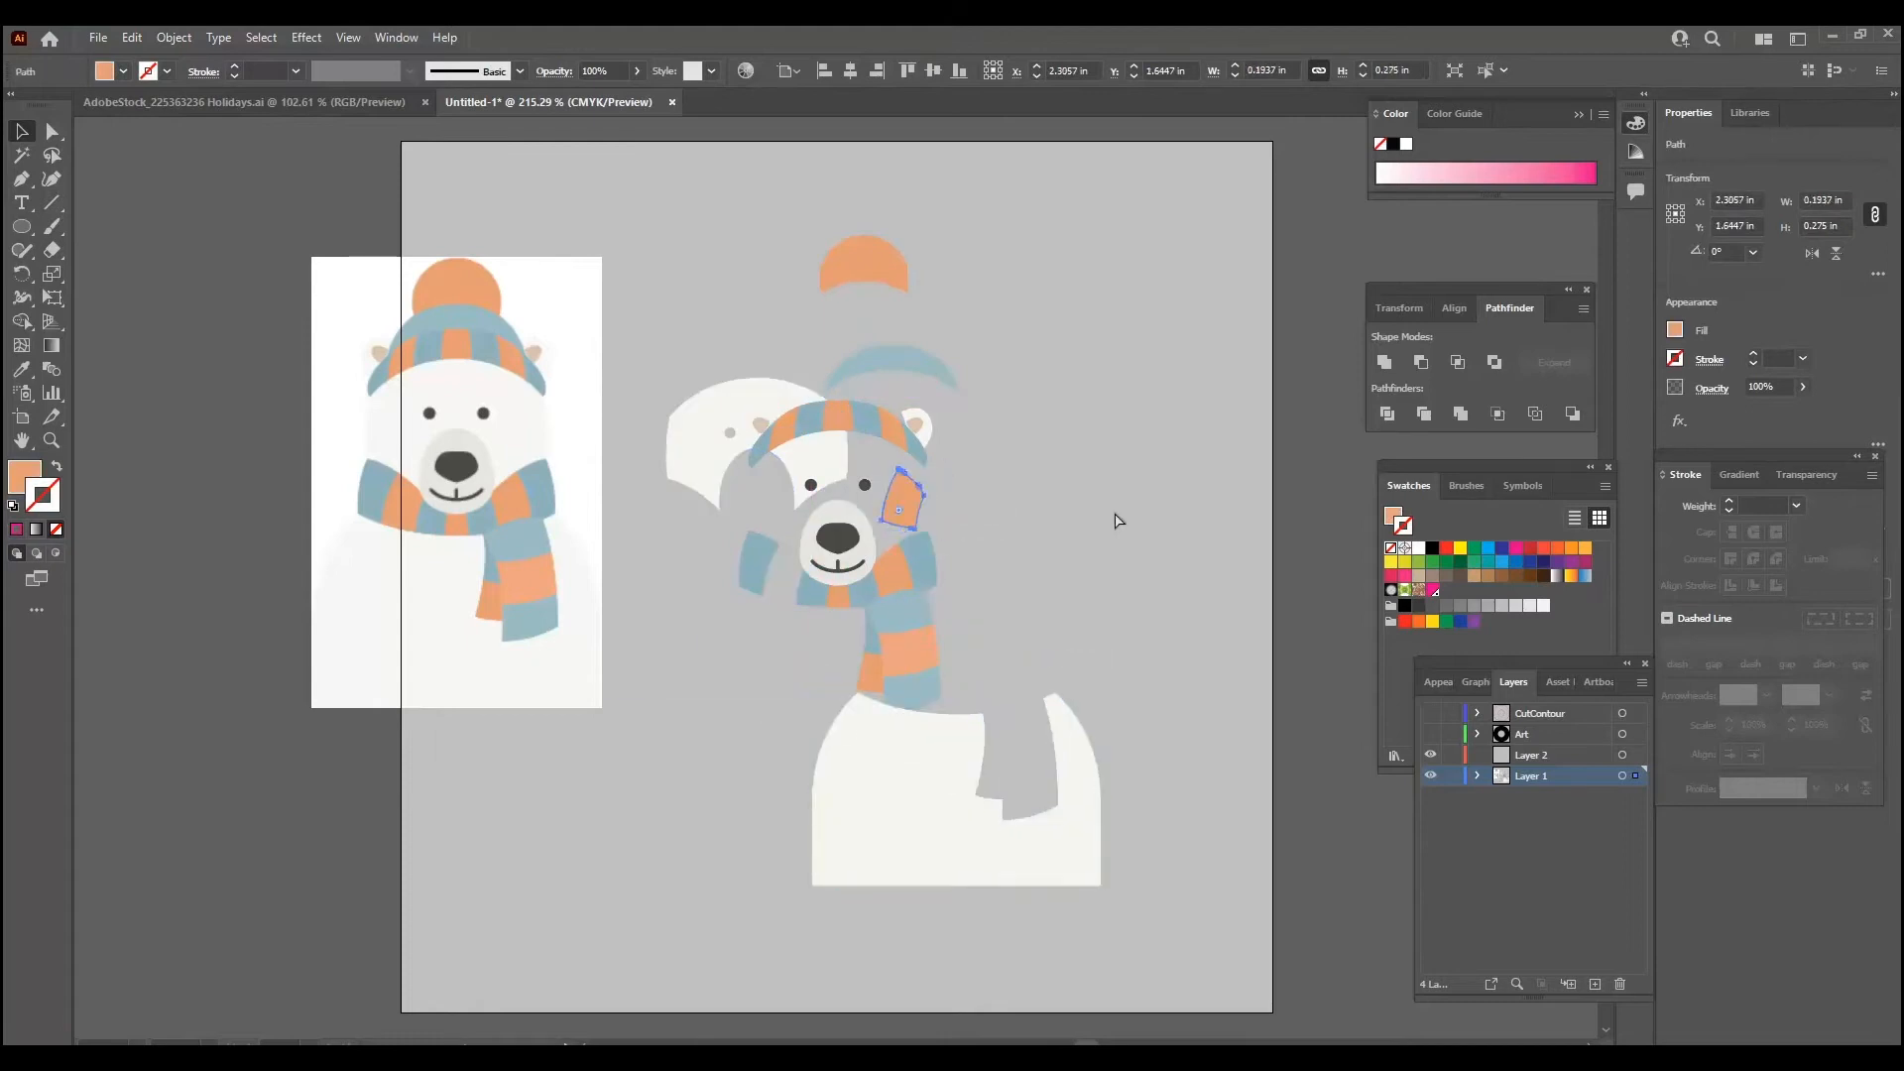
key("ctrl+z")
key("ctrl+z")
Reposition the placed JPG bear as a single object just left of the vector bear.
left_click(586, 443)
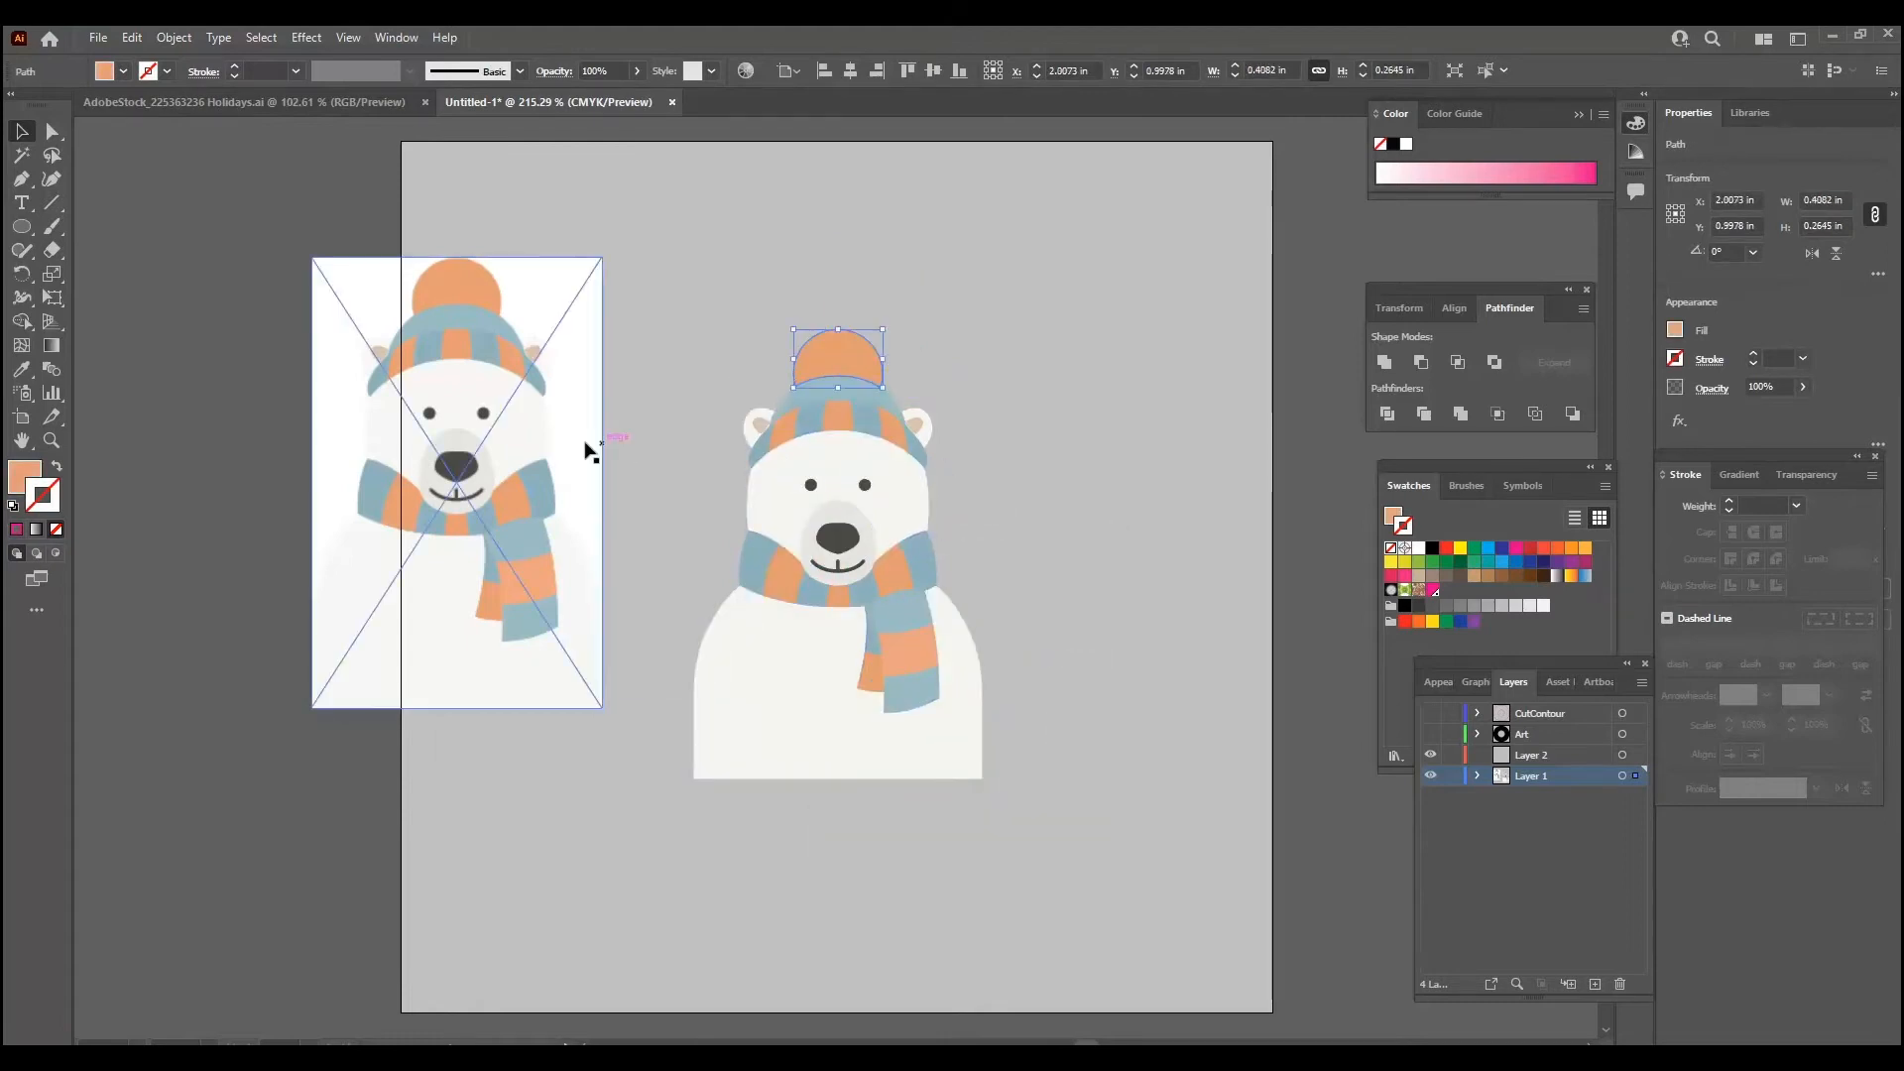
left_click_drag(552, 446, 465, 483)
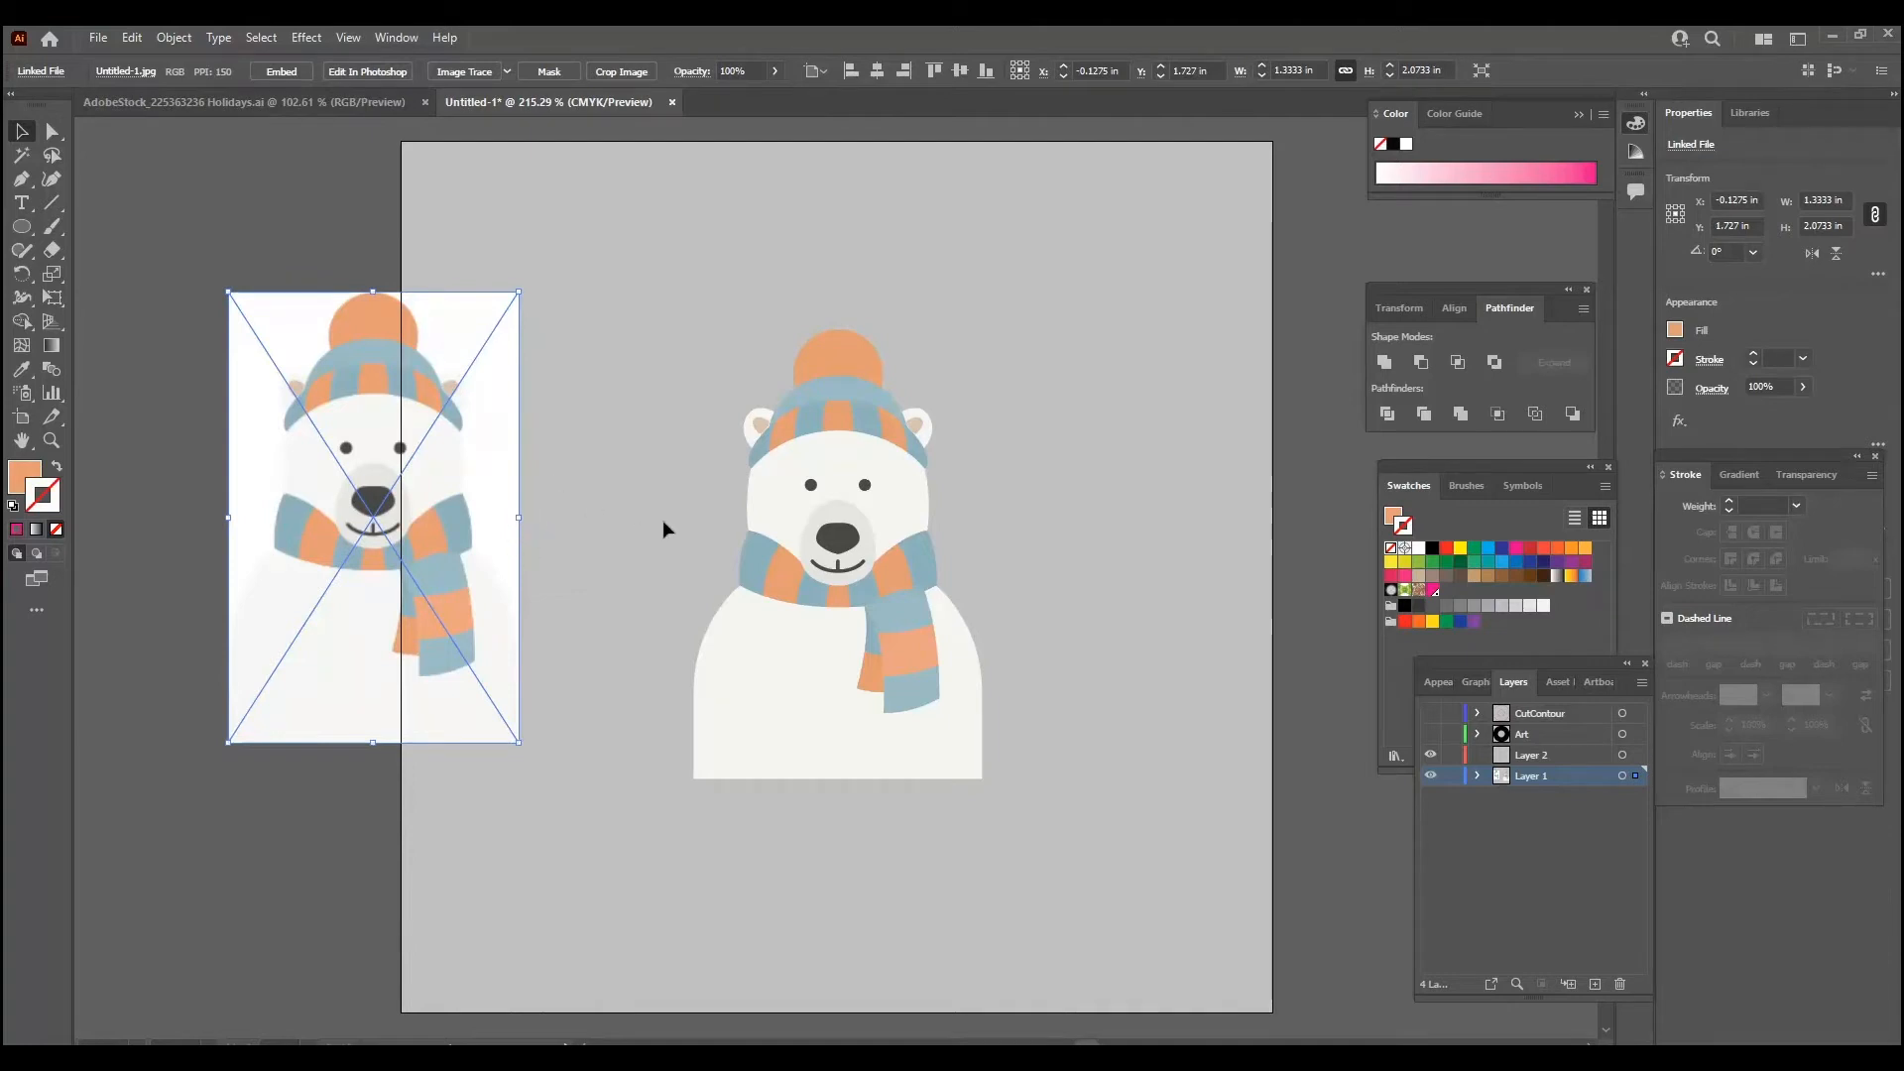
left_click_drag(432, 496, 527, 522)
Place the linked image Untitled-1.png on the right side of the vector bear, level with it.
left_click(98, 38)
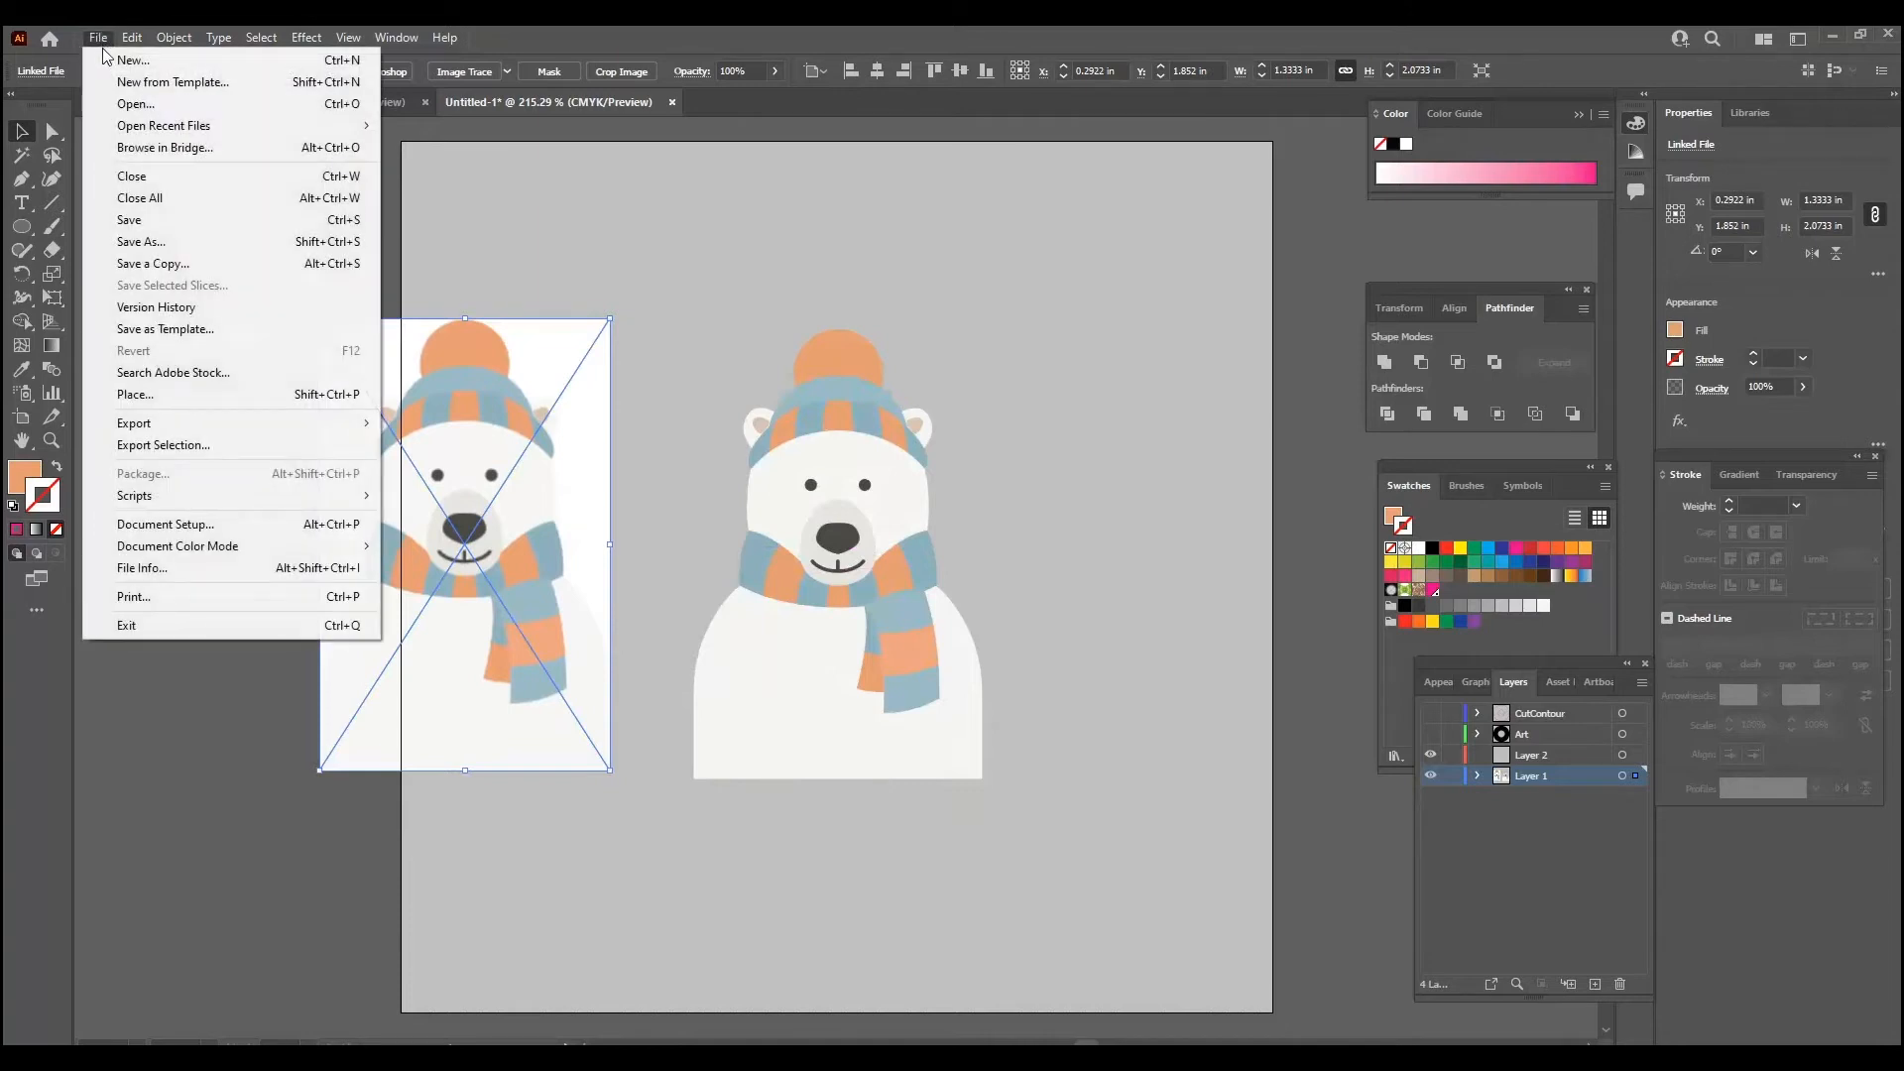
mouse_move(158, 424)
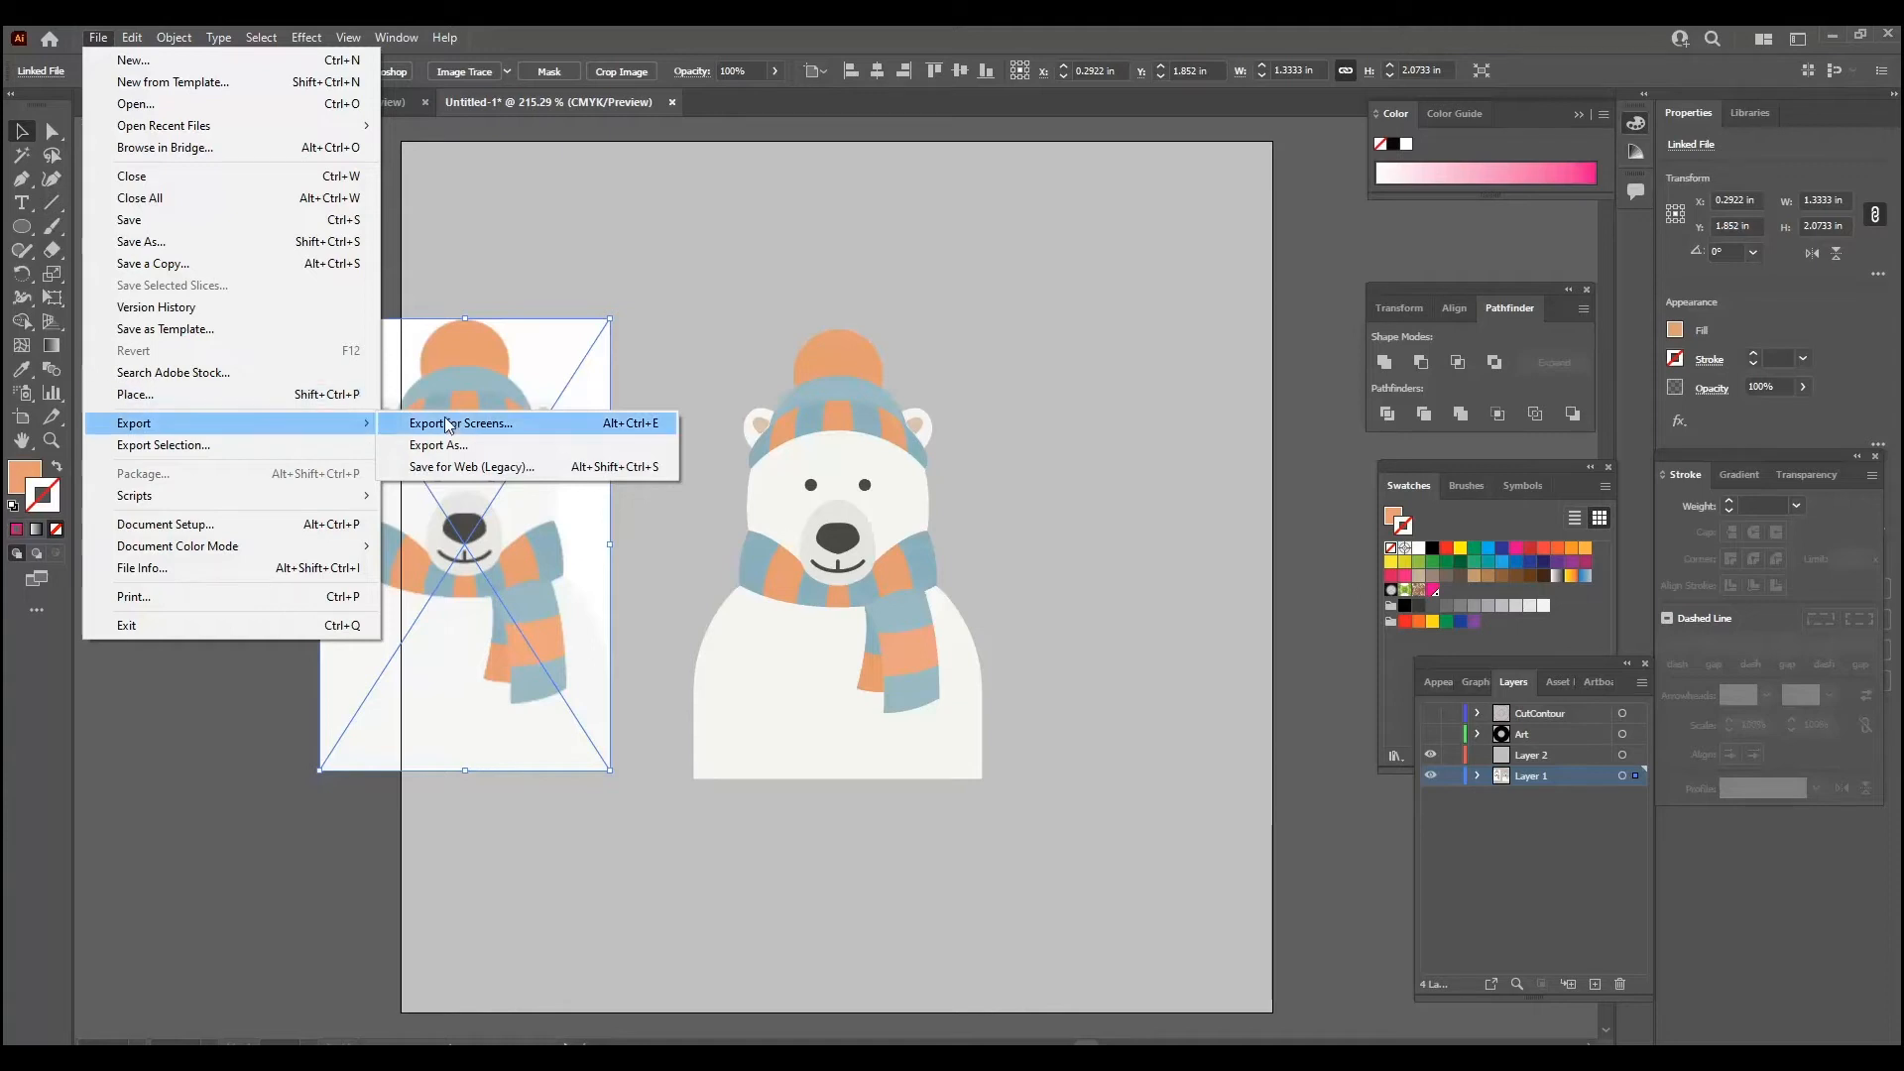
left_click(132, 399)
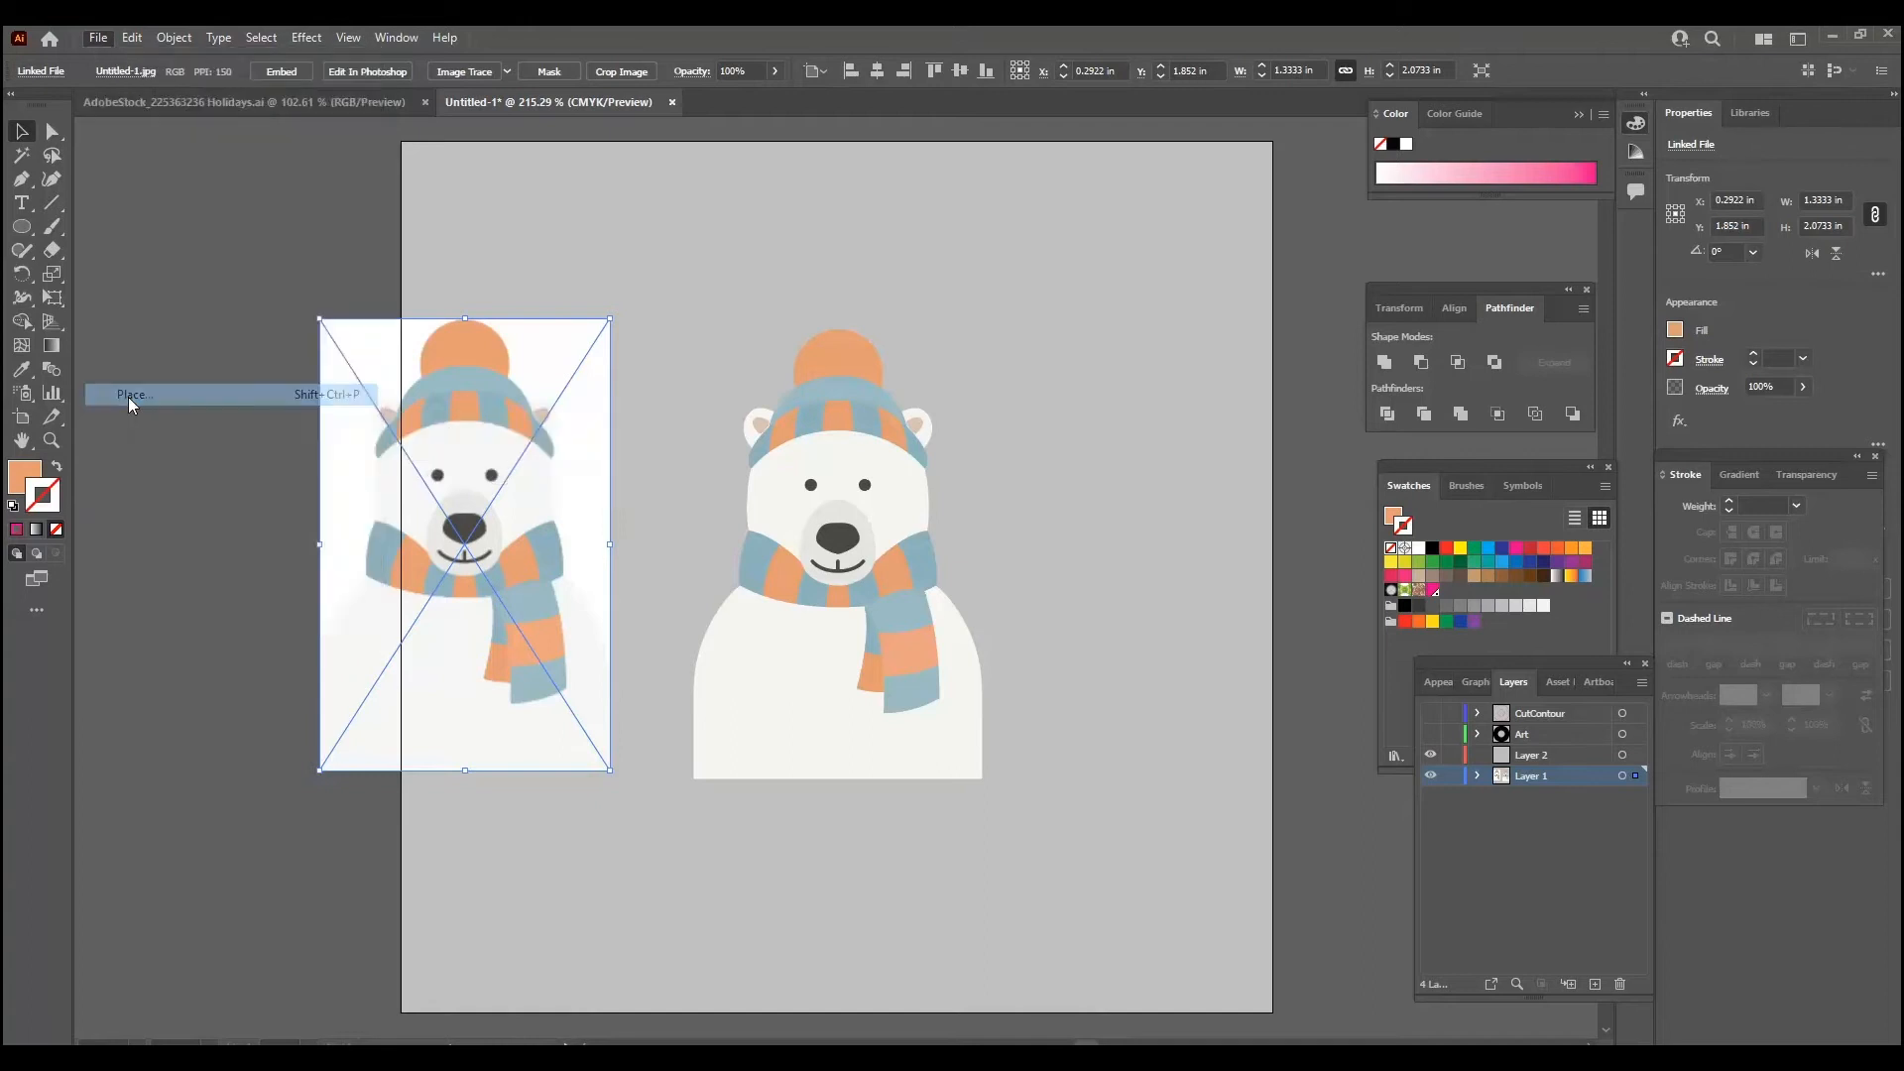
left_click(555, 198)
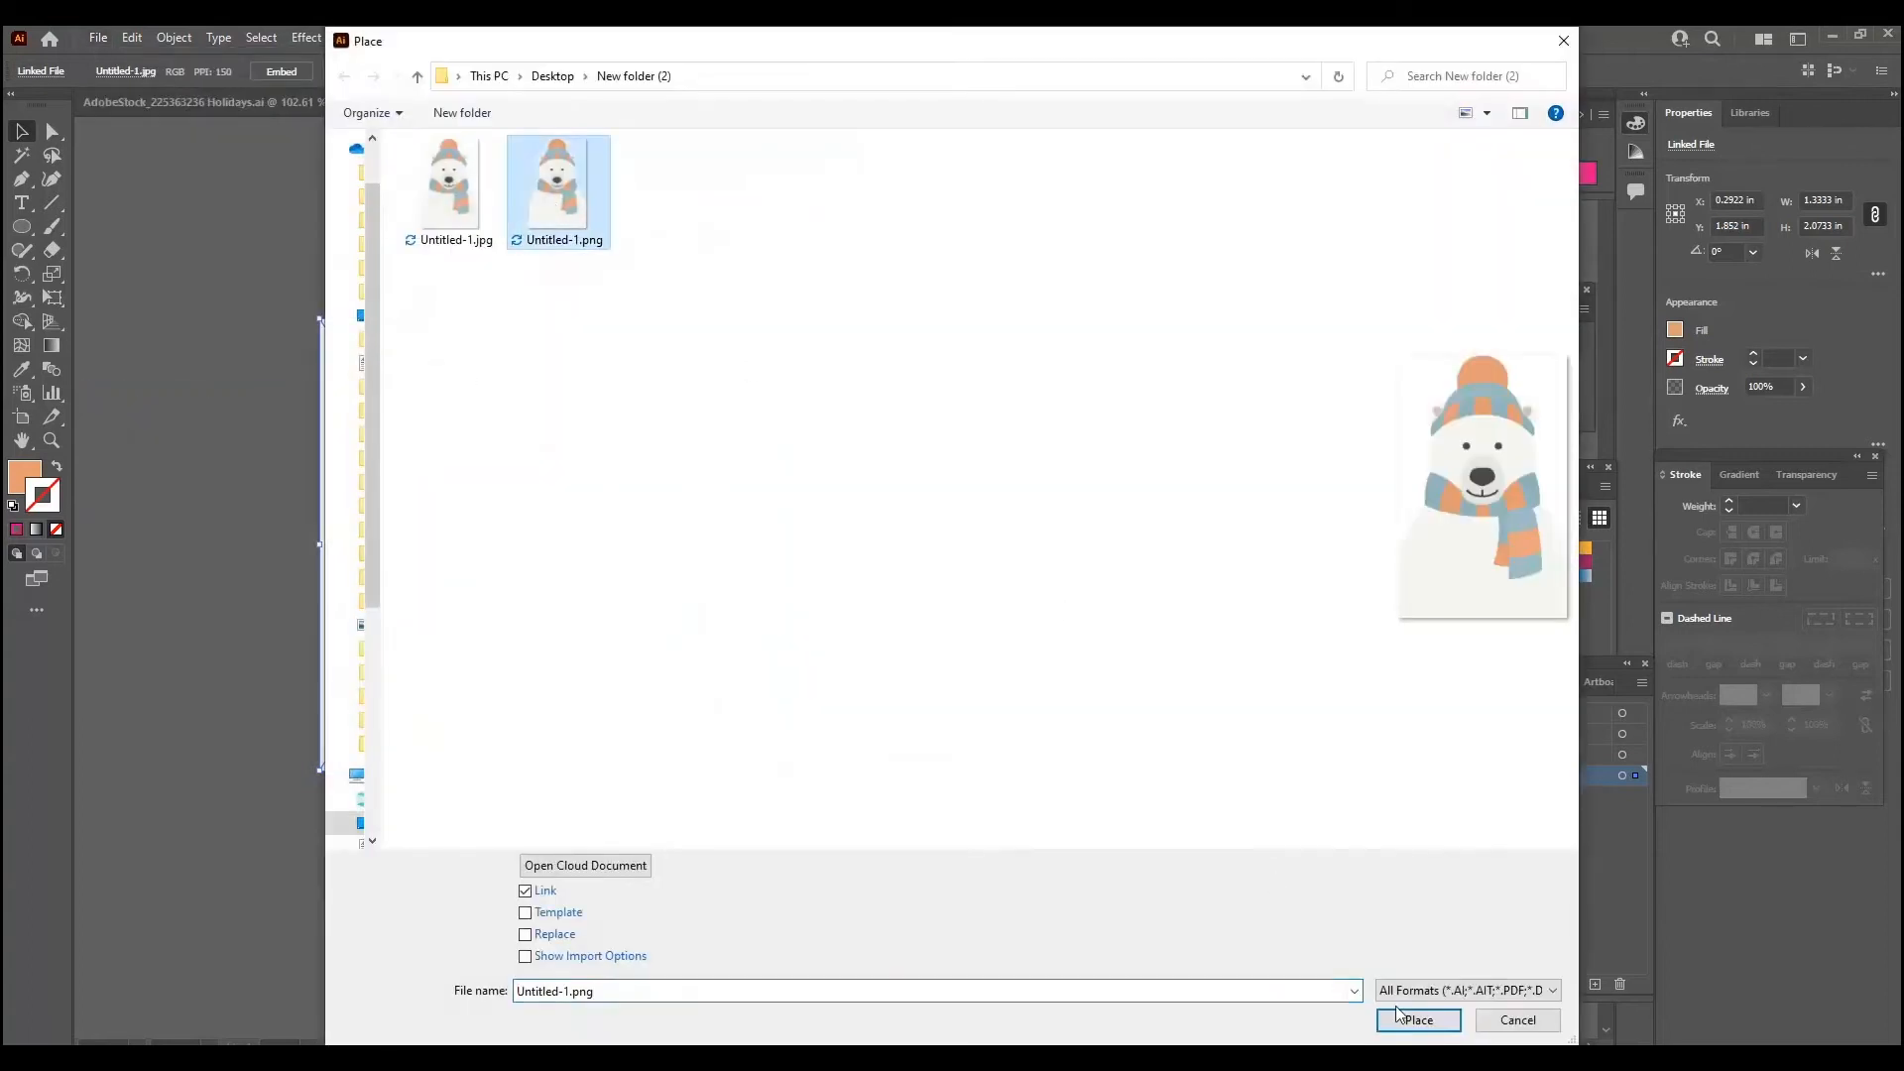
left_click(1416, 1020)
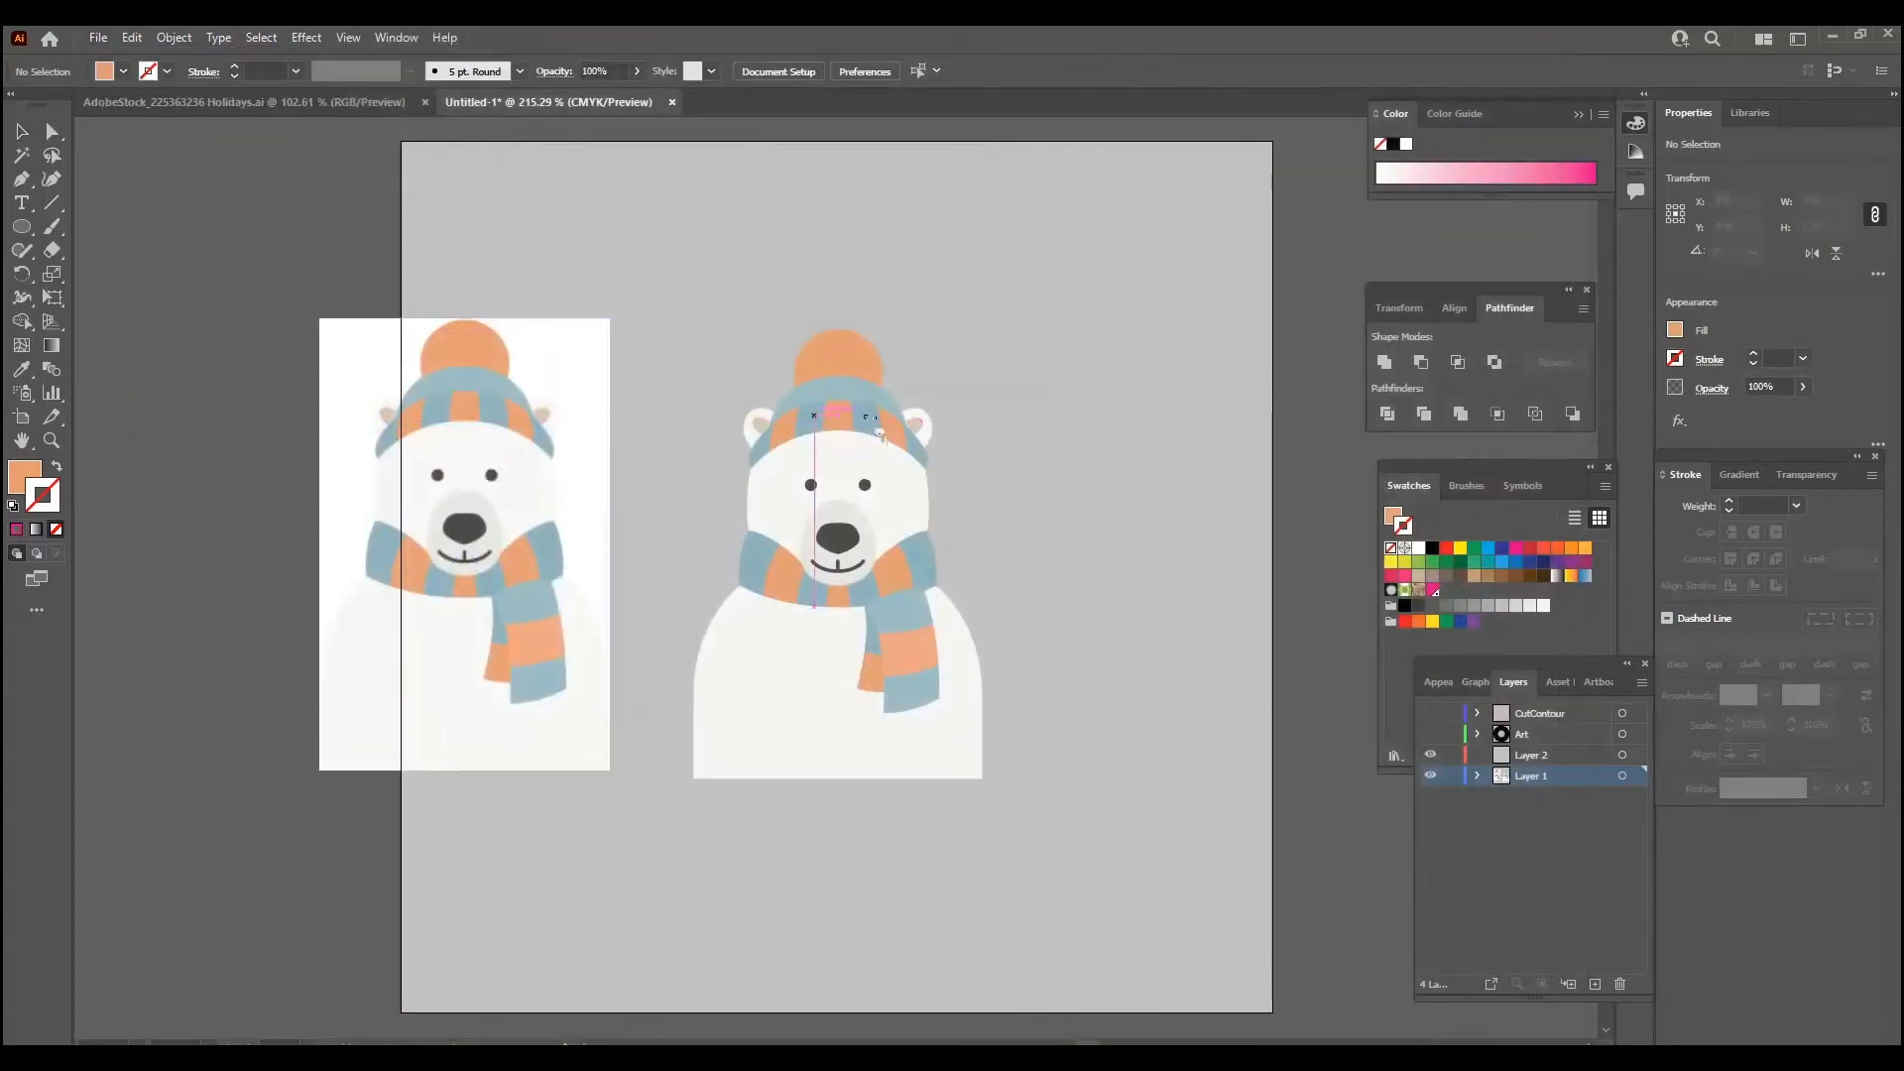
left_click(1103, 405)
left_click_drag(1267, 620, 1166, 541)
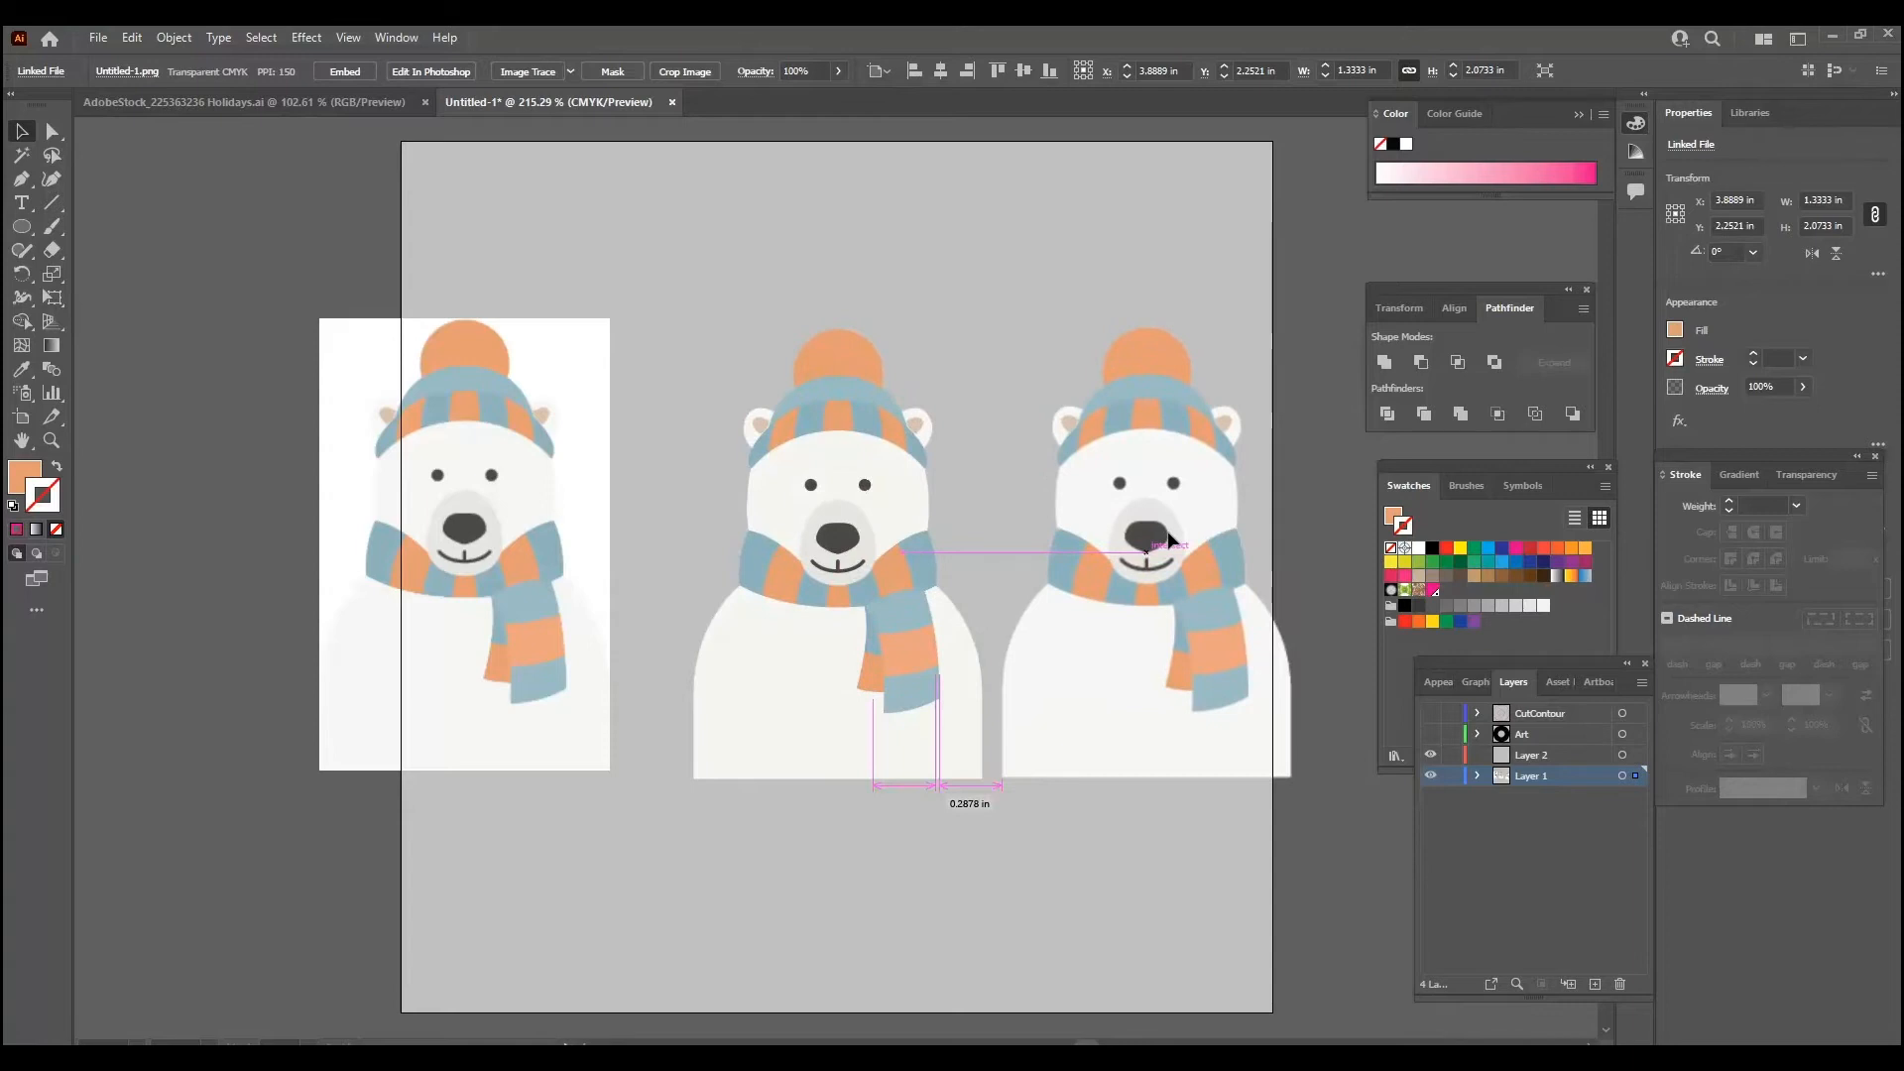
Pull the vector bear's face, scarf and body pieces apart, and shift the PNG bear as one whole for comparison.
right_click(1150, 532)
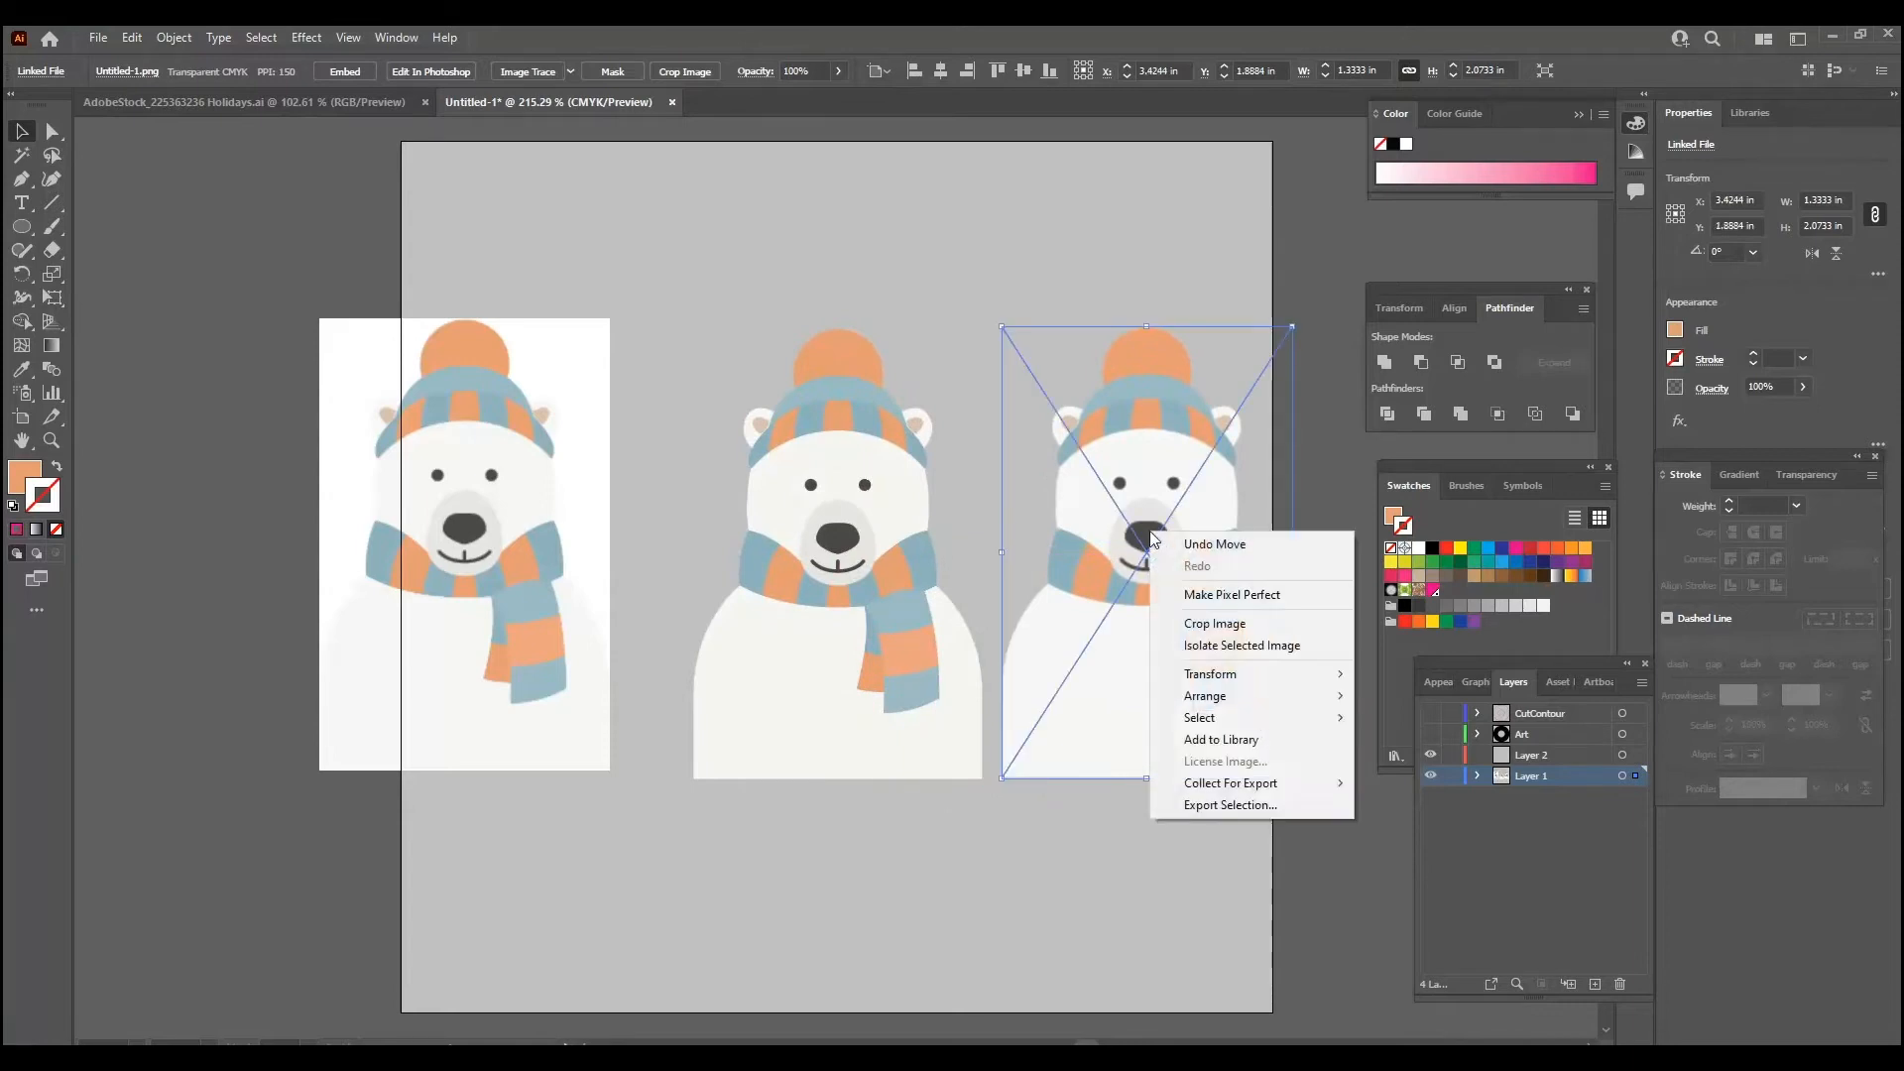
left_click(897, 527)
left_click_drag(891, 496, 881, 414)
left_click_drag(901, 606, 870, 737)
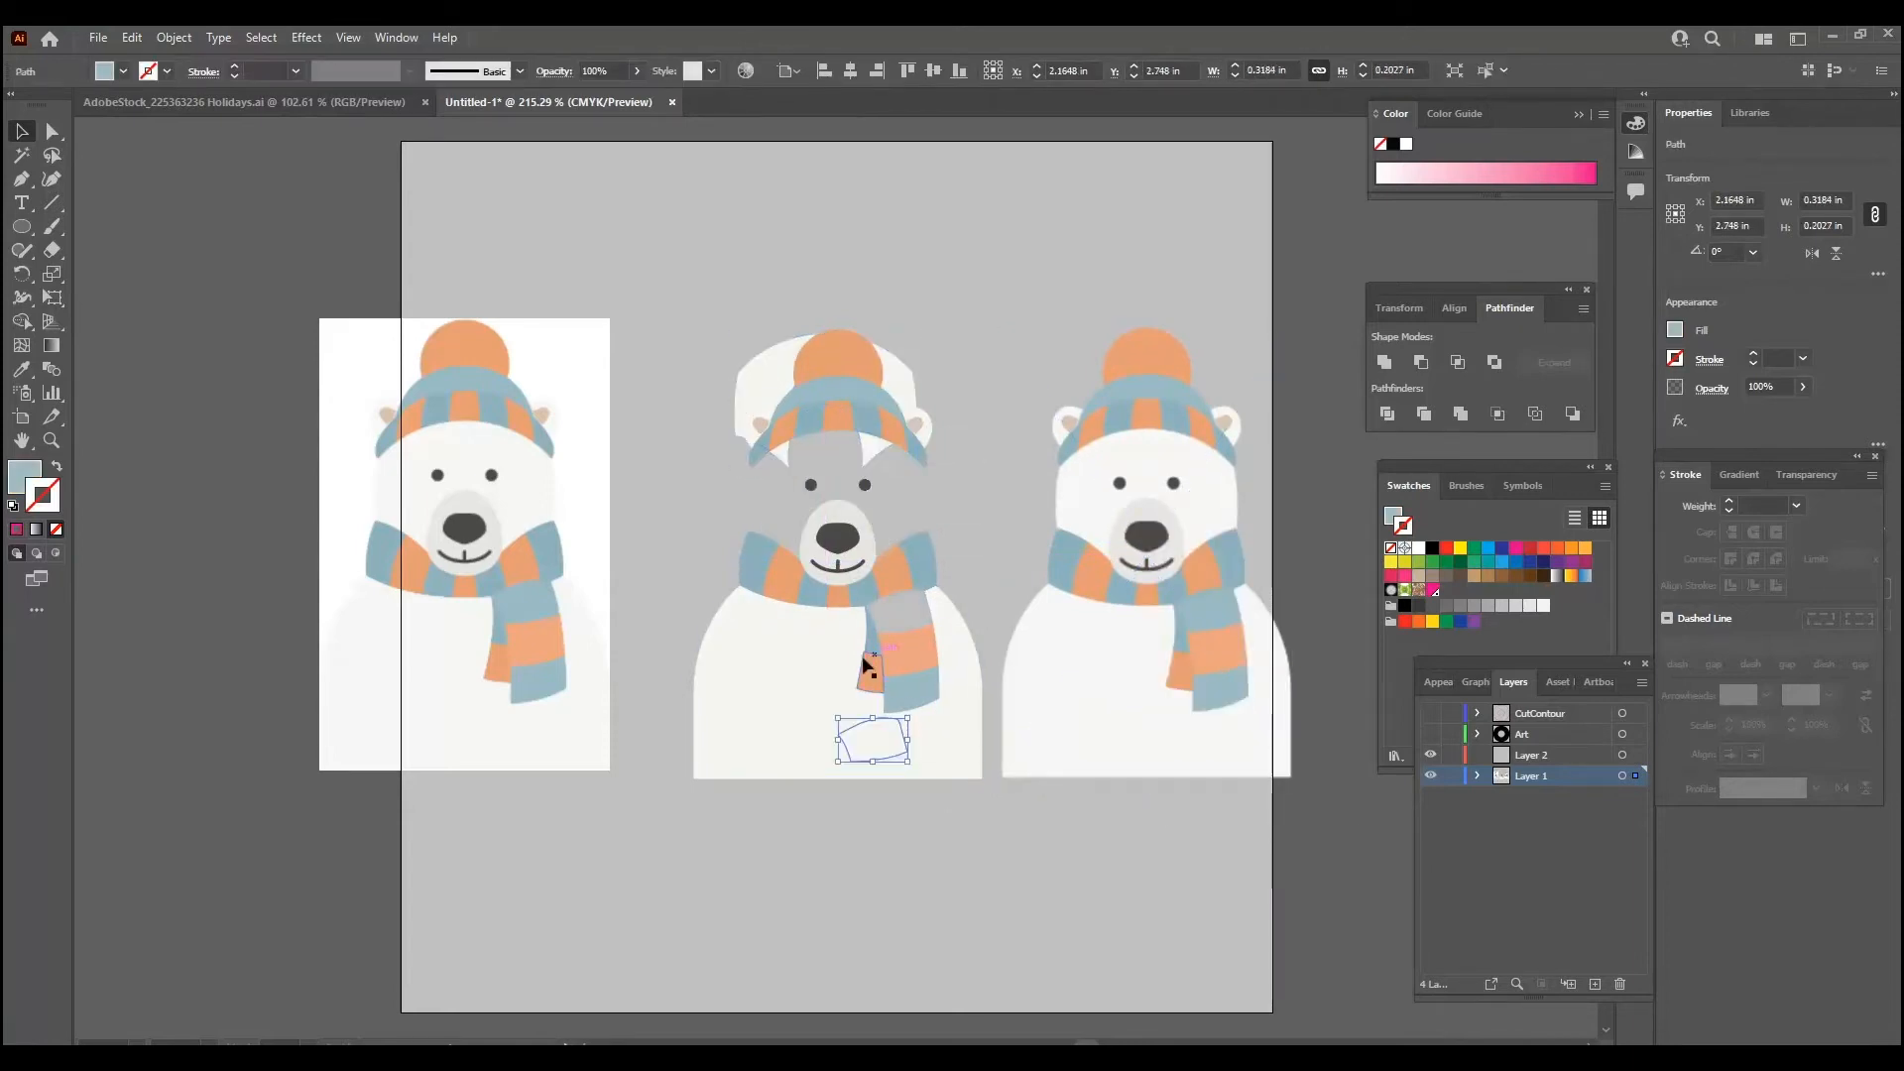
left_click_drag(862, 655, 801, 543)
mouse_move(1173, 517)
left_mouse_down()
mouse_move(1190, 531)
mouse_move(1156, 490)
left_mouse_up()
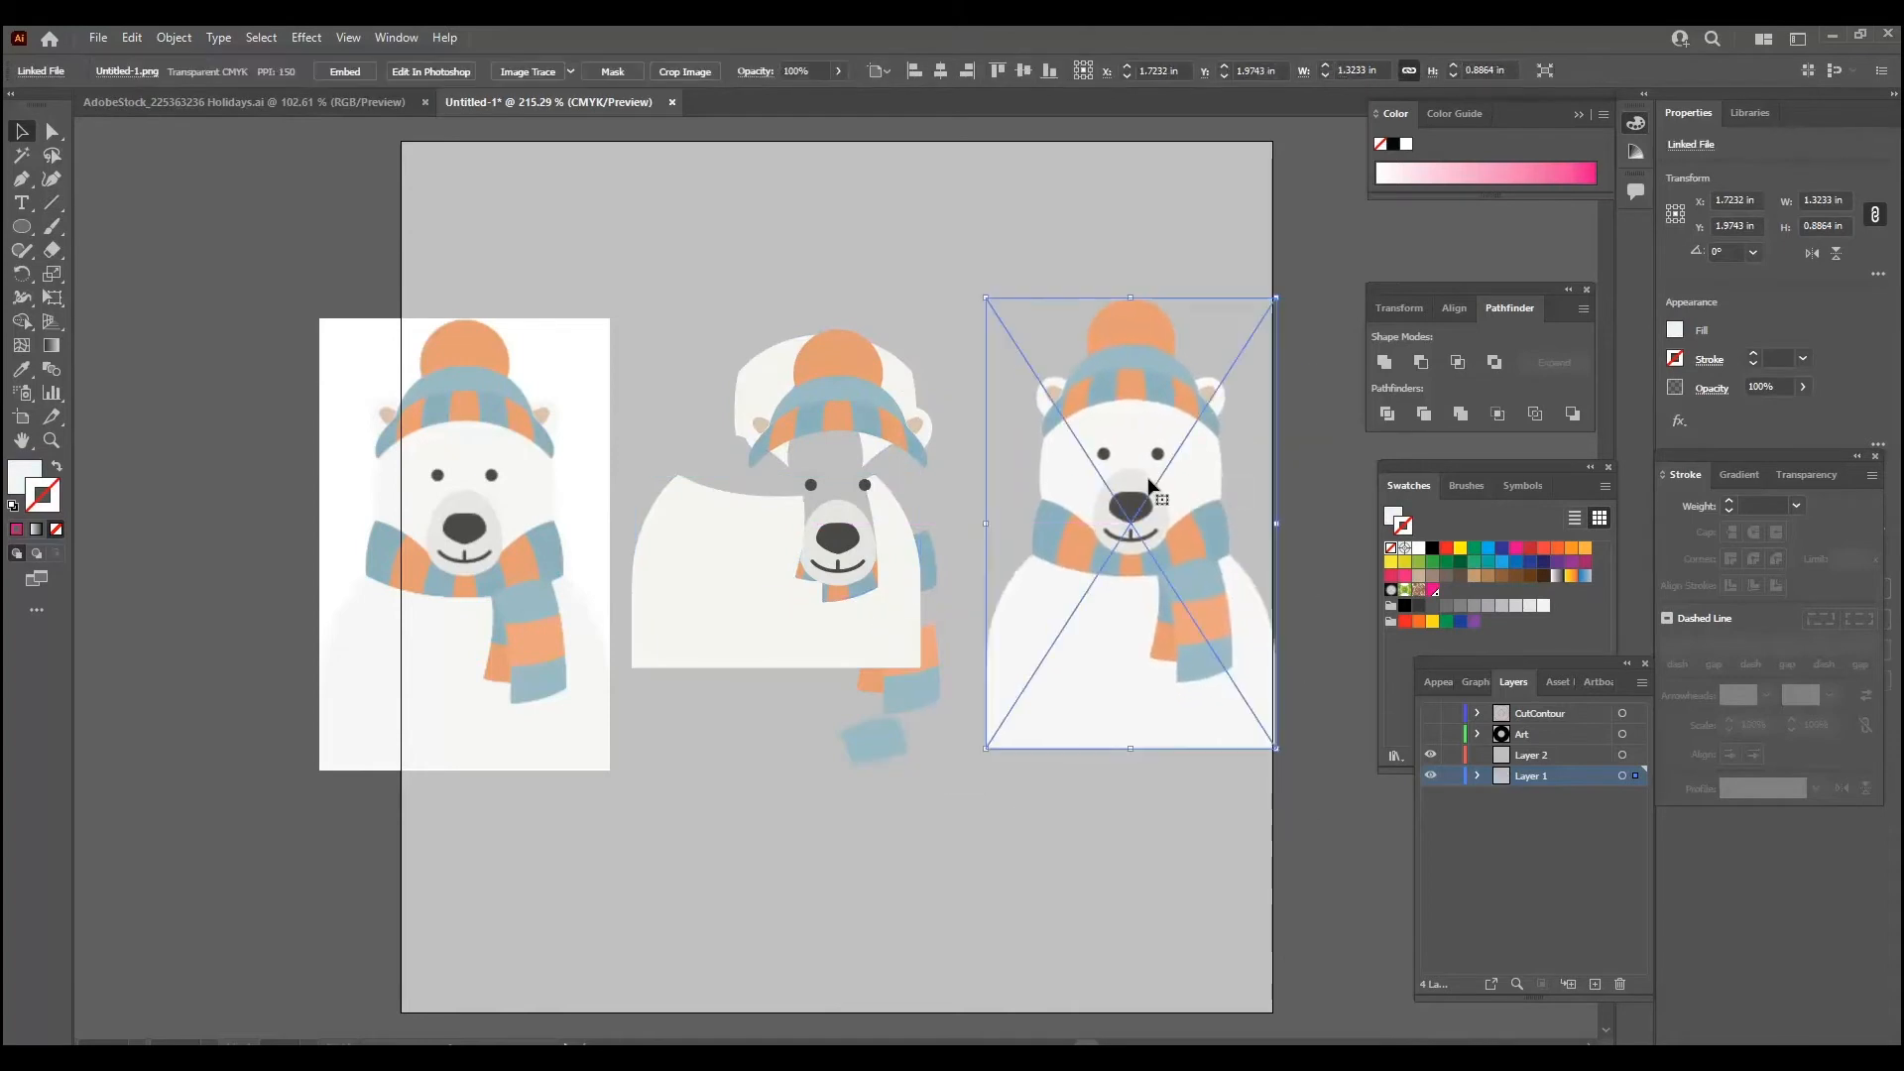
right_click(1150, 505)
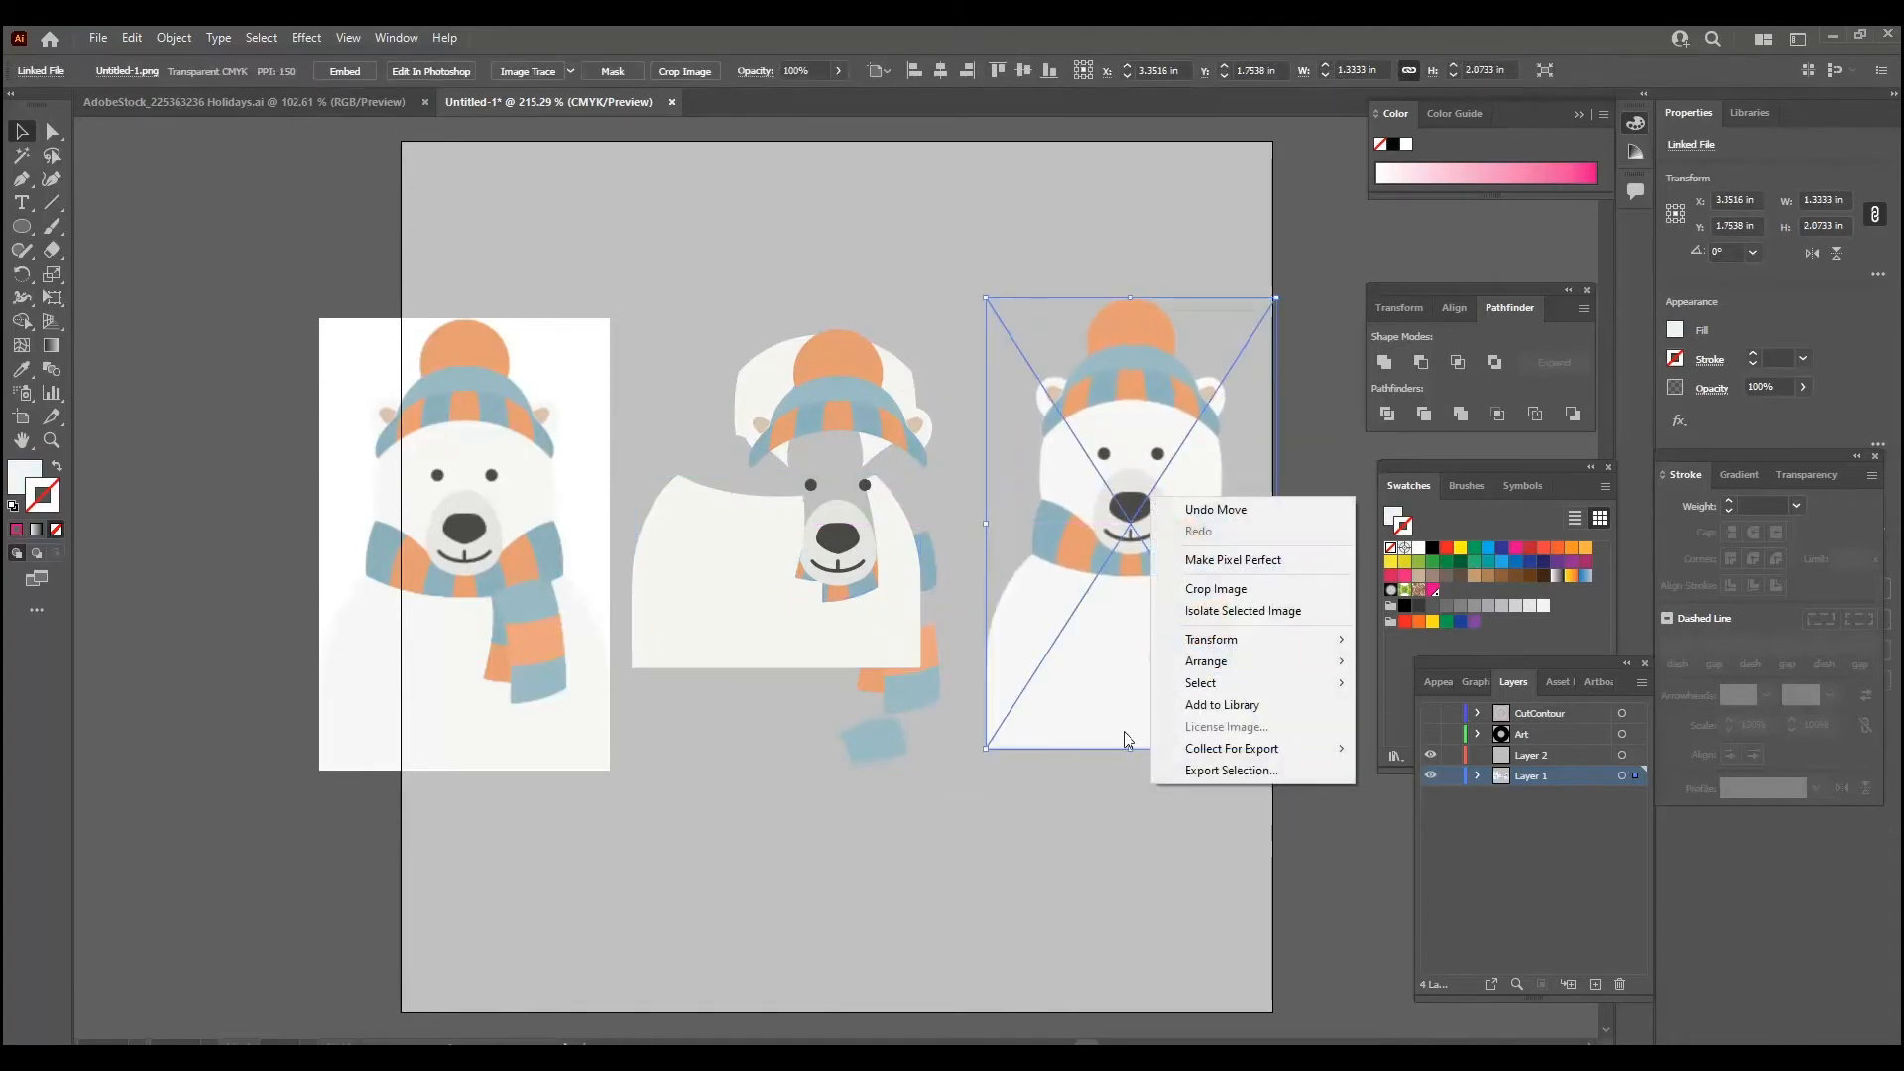
left_click(1043, 847)
Undo the moves of the PNG image and of the vector bear's pieces.
key("ctrl+z")
key("ctrl+z")
key("ctrl+z")
key("ctrl+z")
key("ctrl+z")
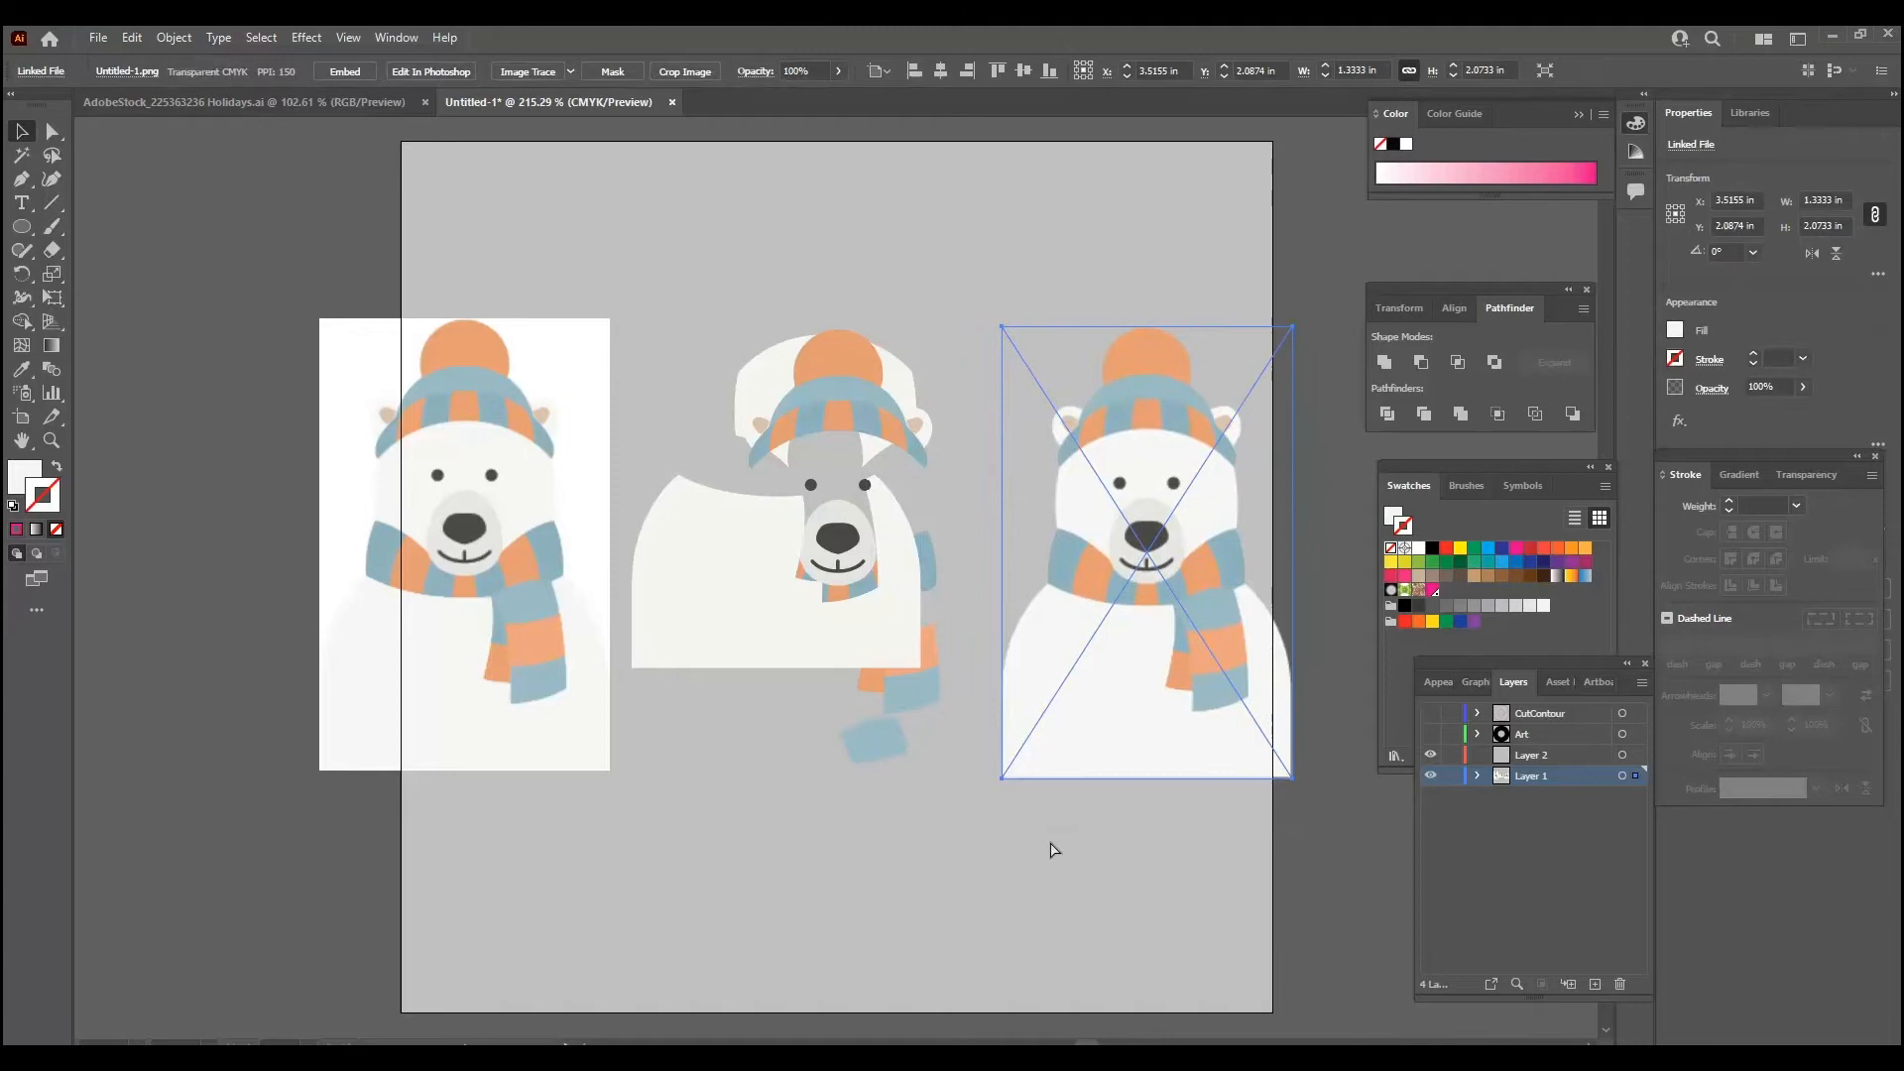
key("ctrl+z")
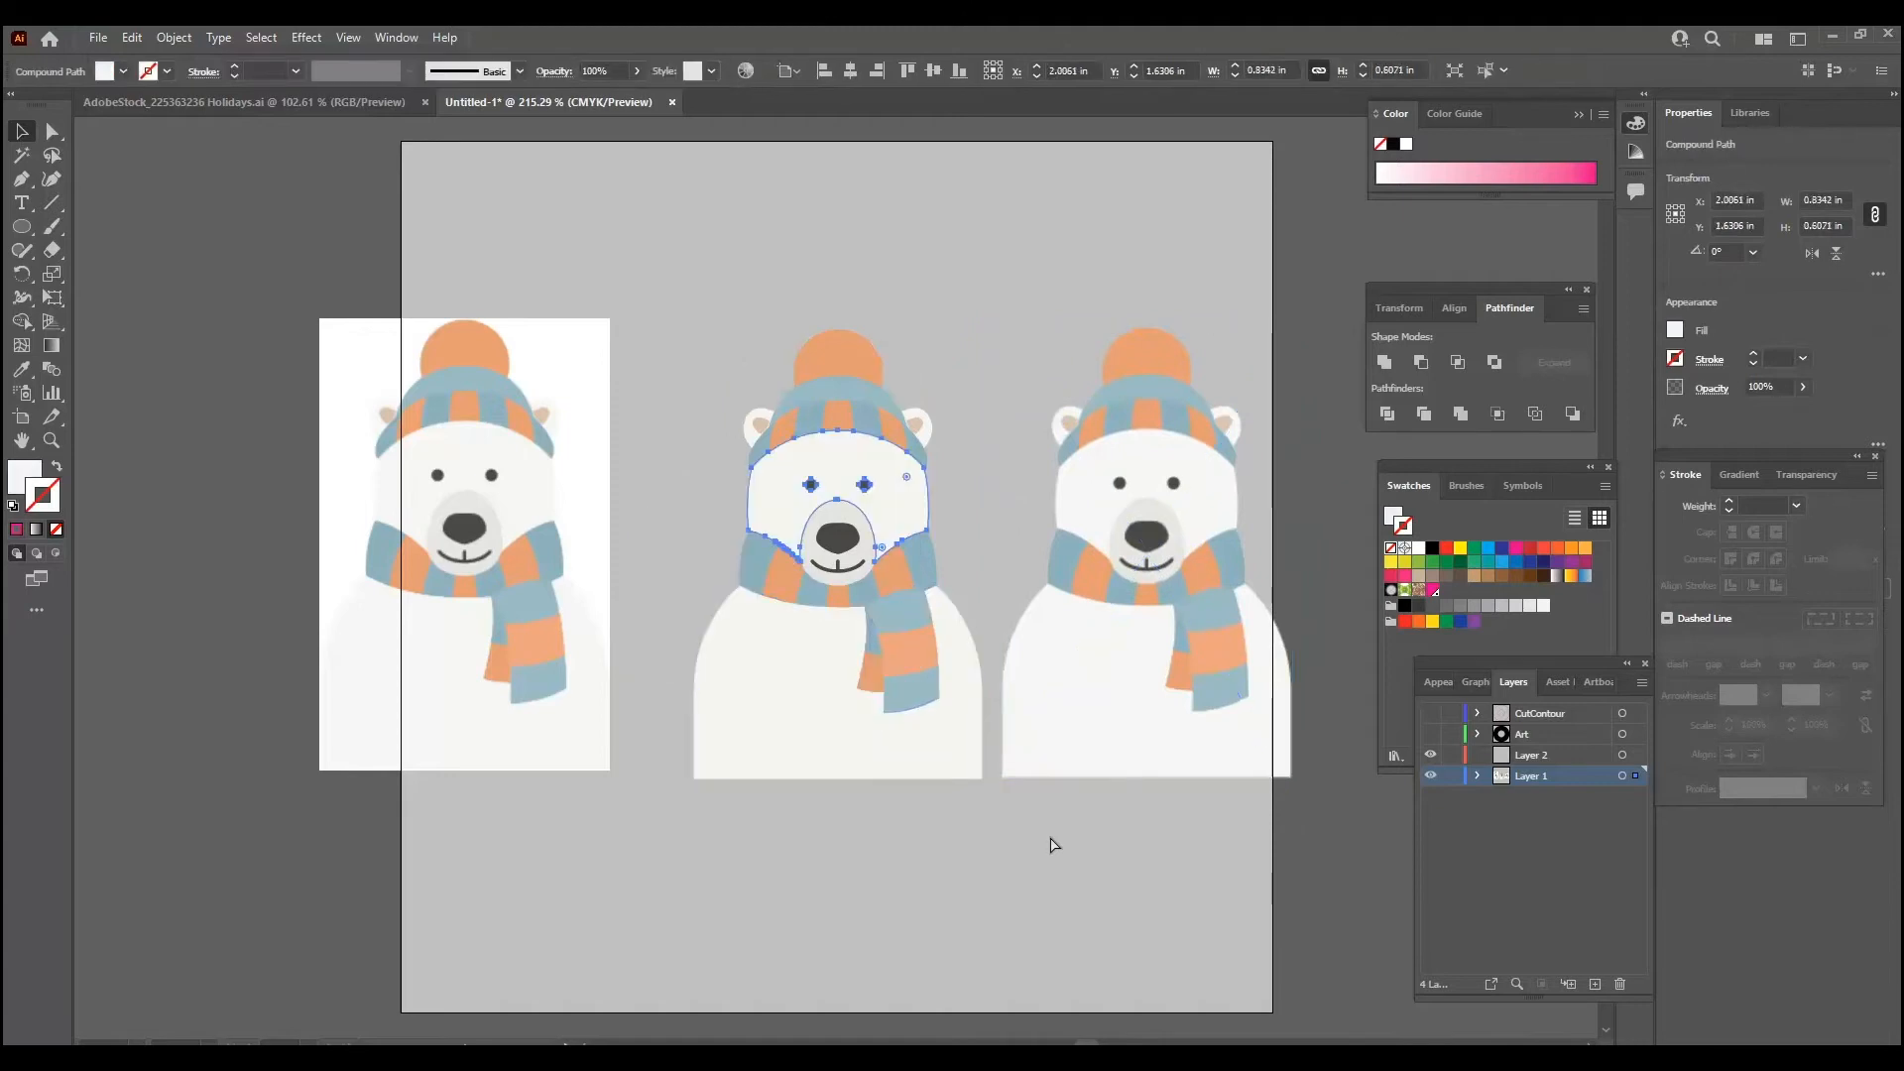
left_click(1104, 289)
Transfer the PNG and JPG bear images from Layer 1 to Layer 2 and hide Layer 2.
left_click_drag(1145, 482, 285, 485)
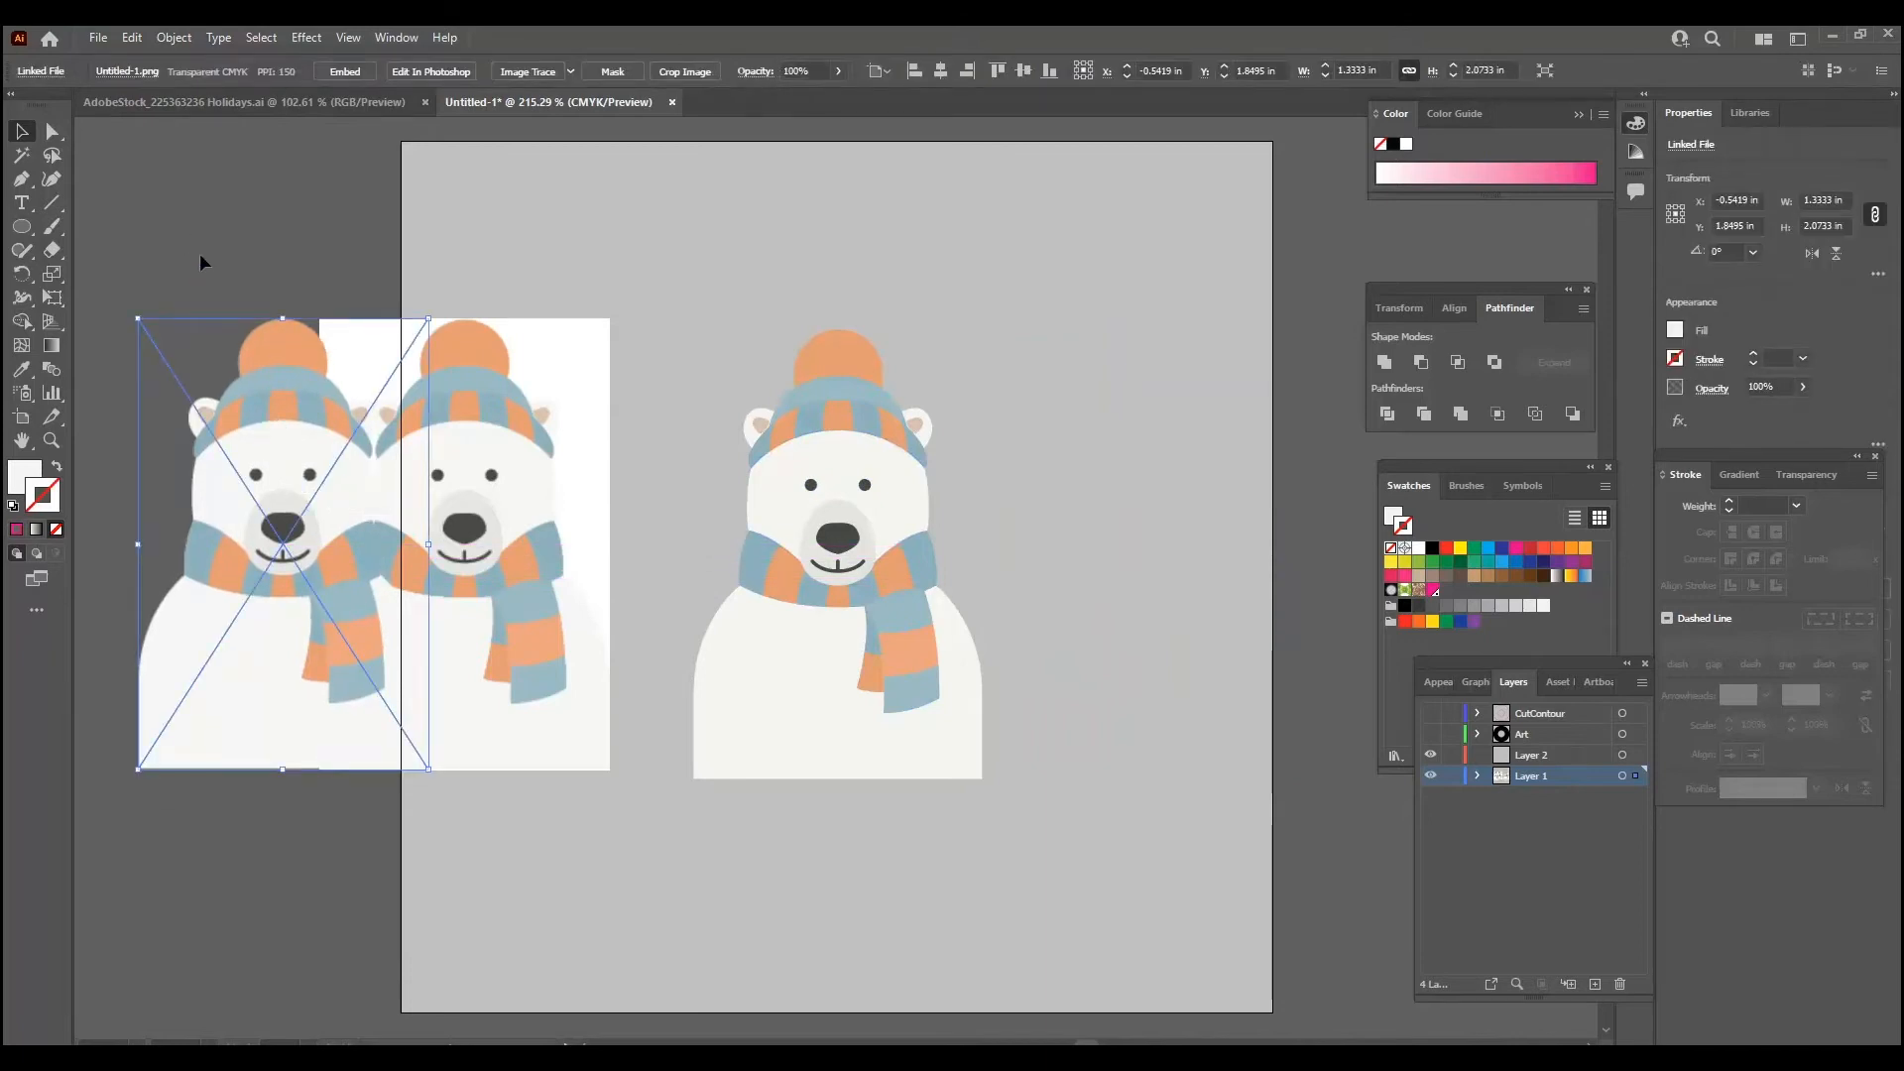
key("Delete")
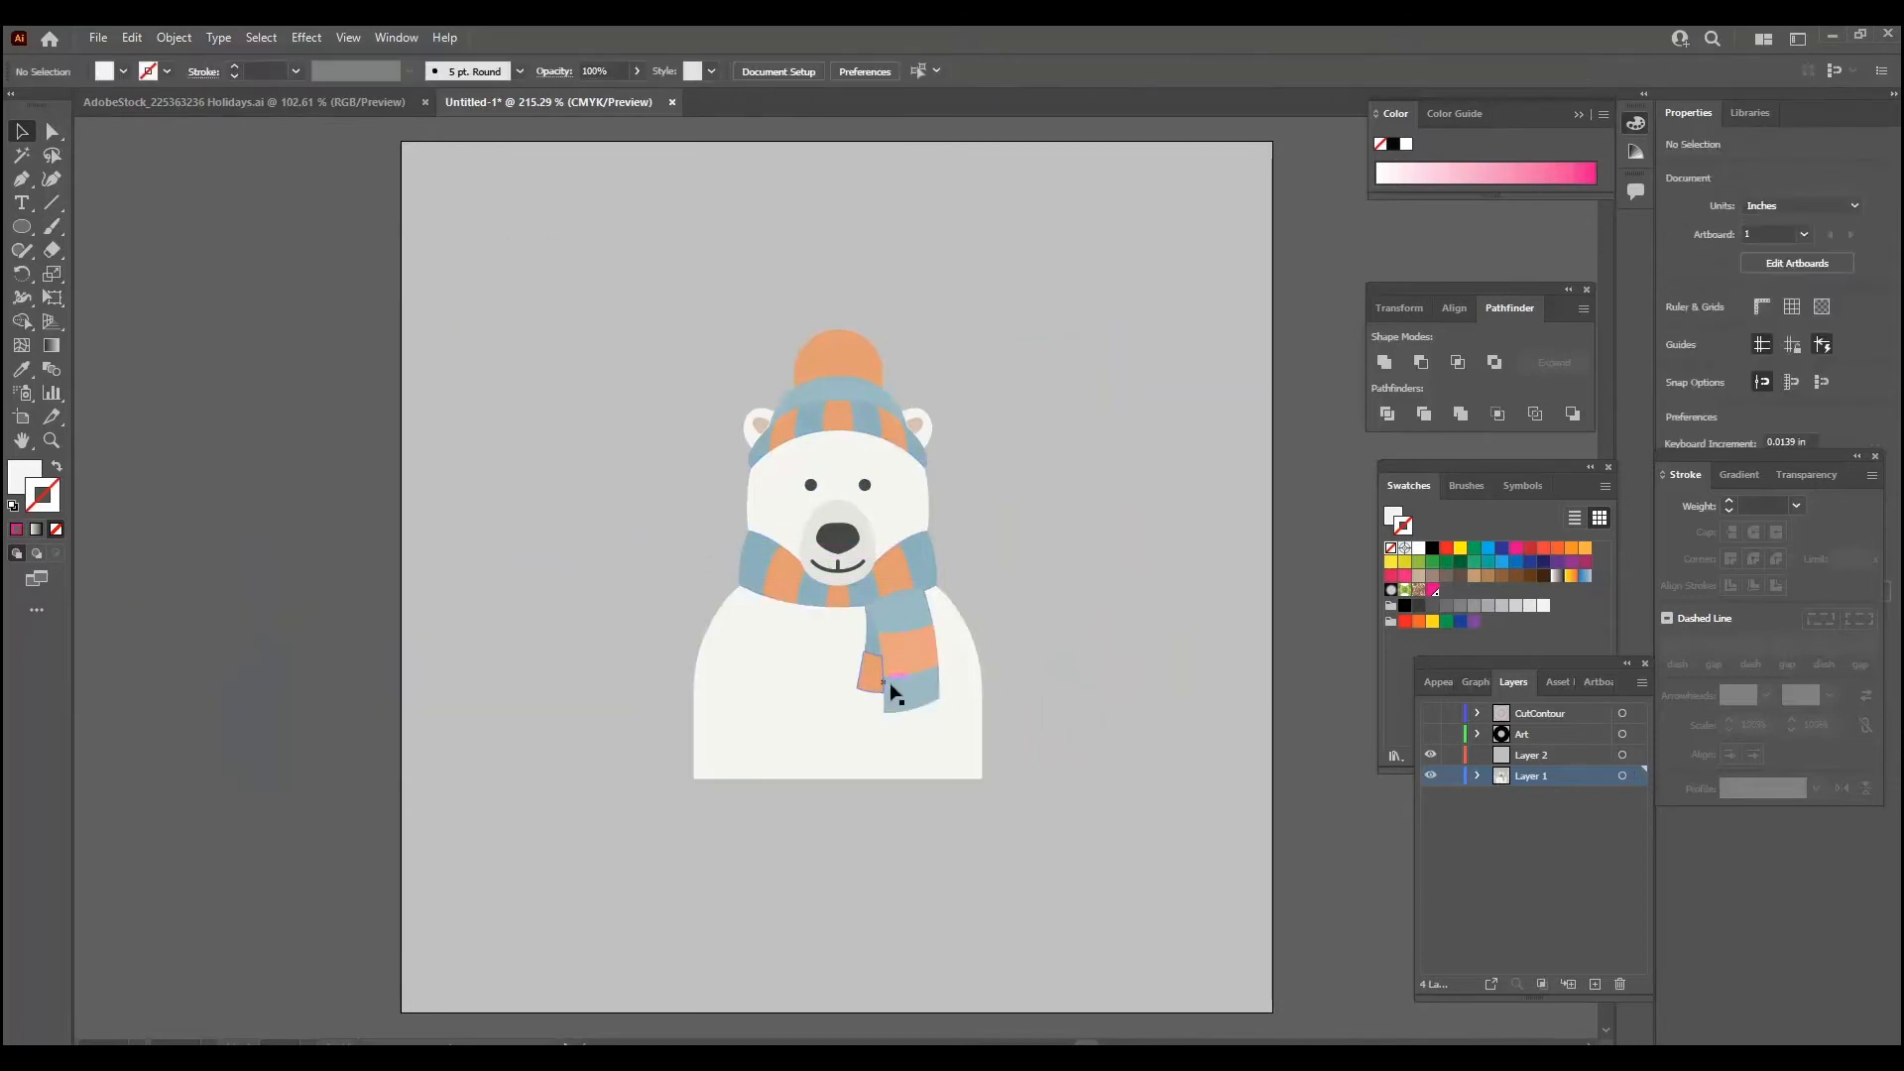
left_click(1573, 761)
key("ctrl+v")
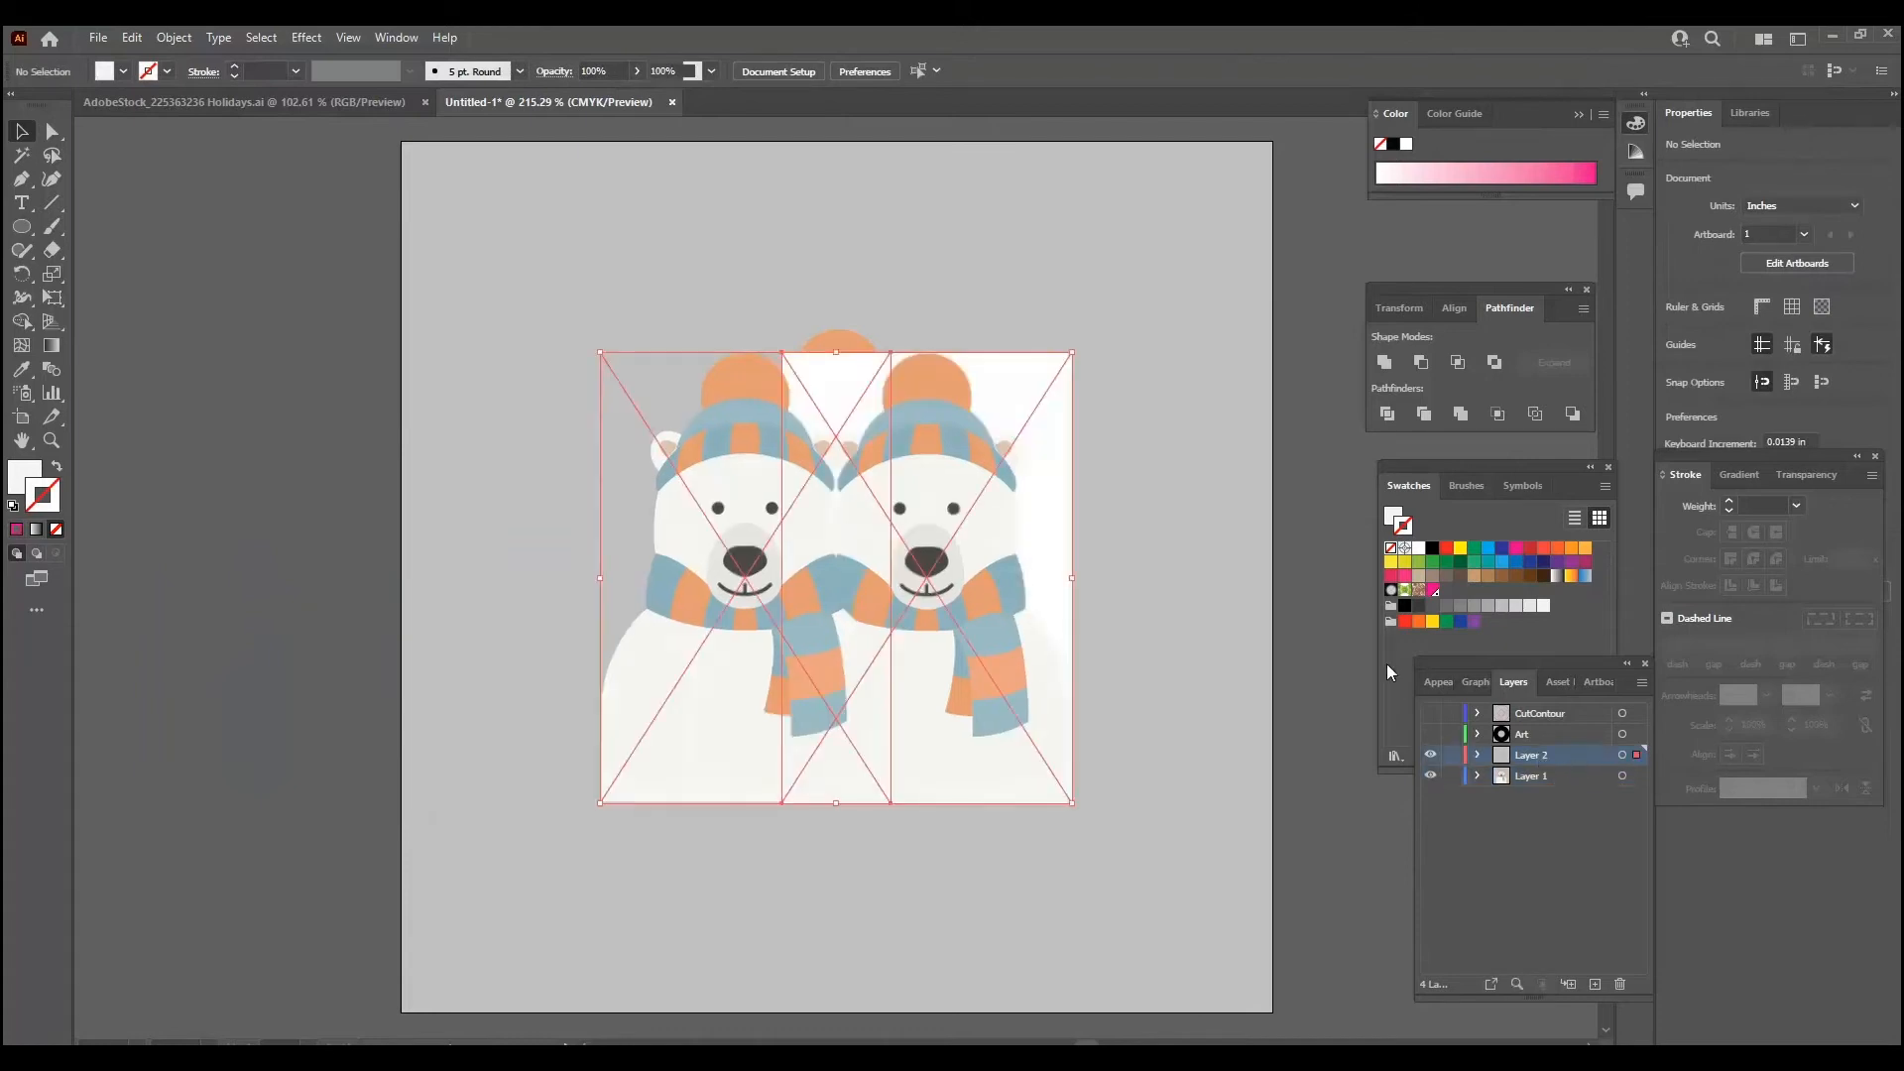
left_click(1430, 755)
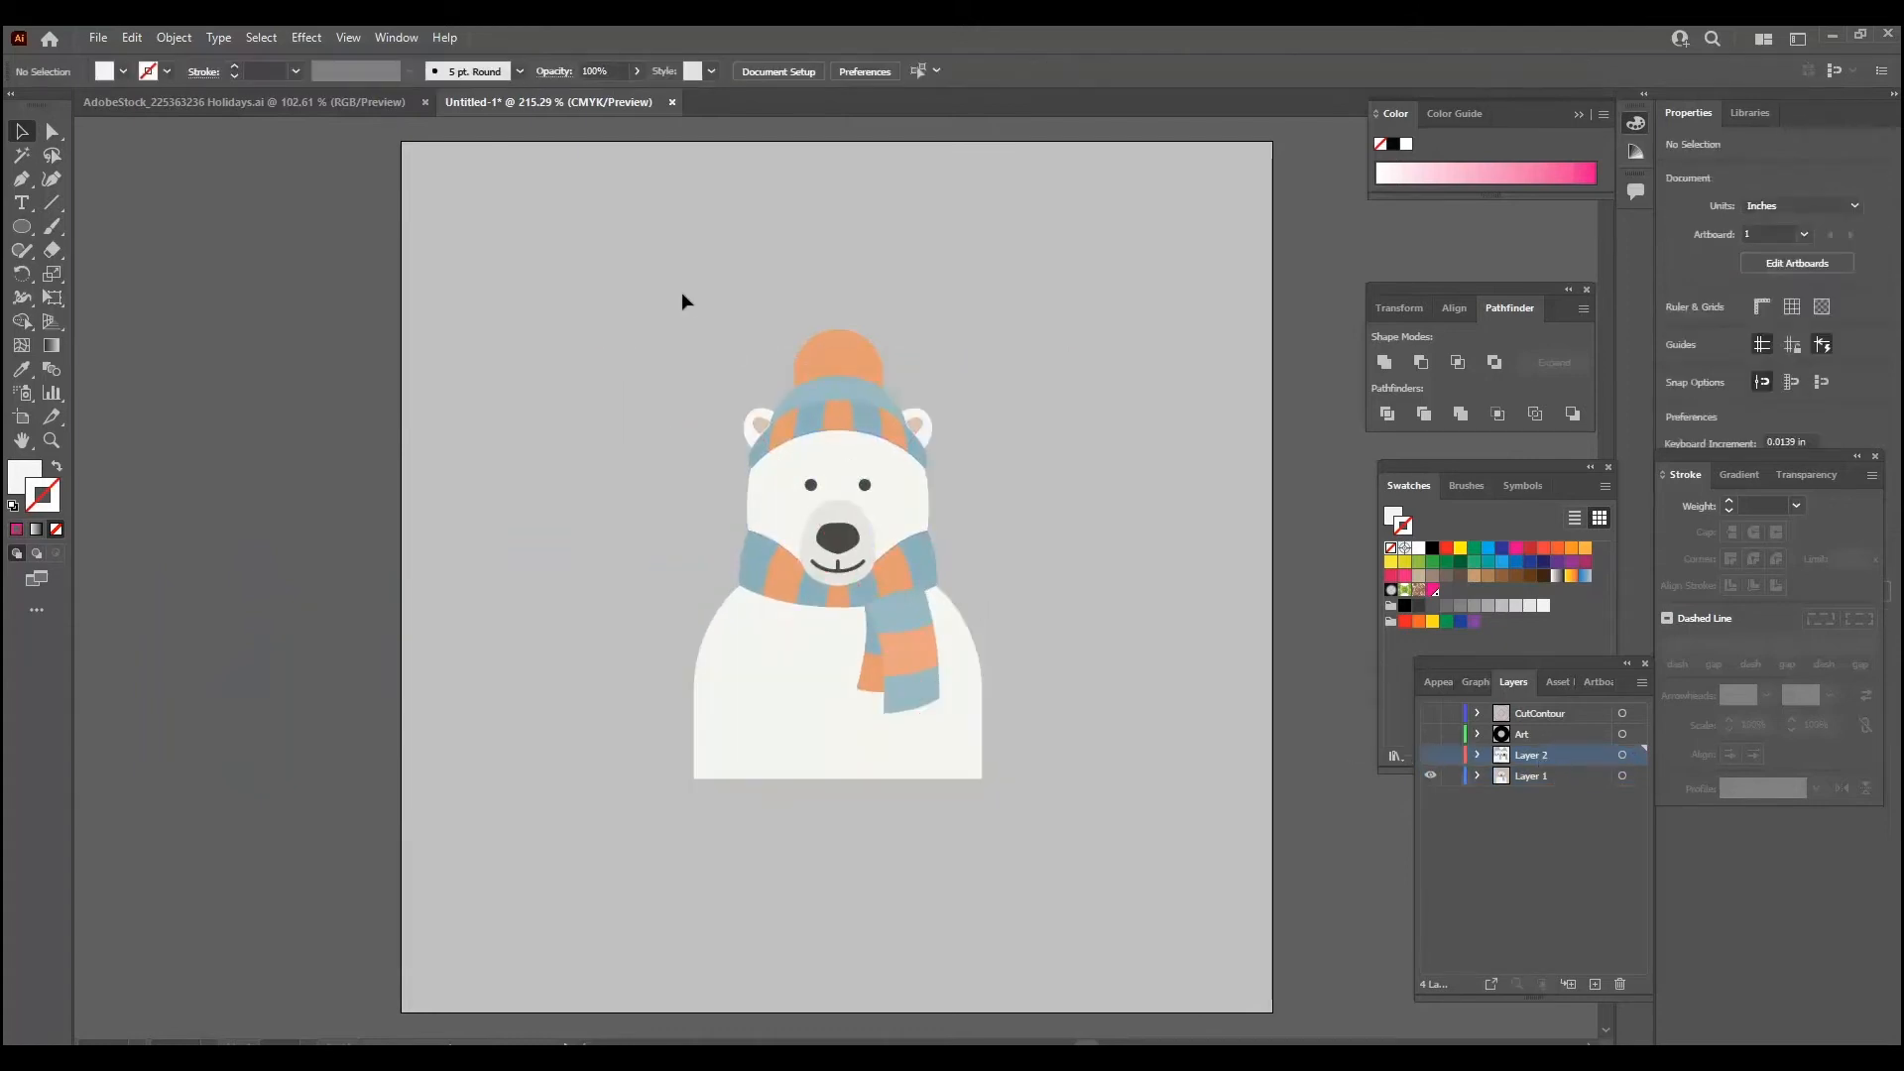
Group all the polar bear shapes on Layer 1 and shift the group slightly to the left.
key("ctrl+a")
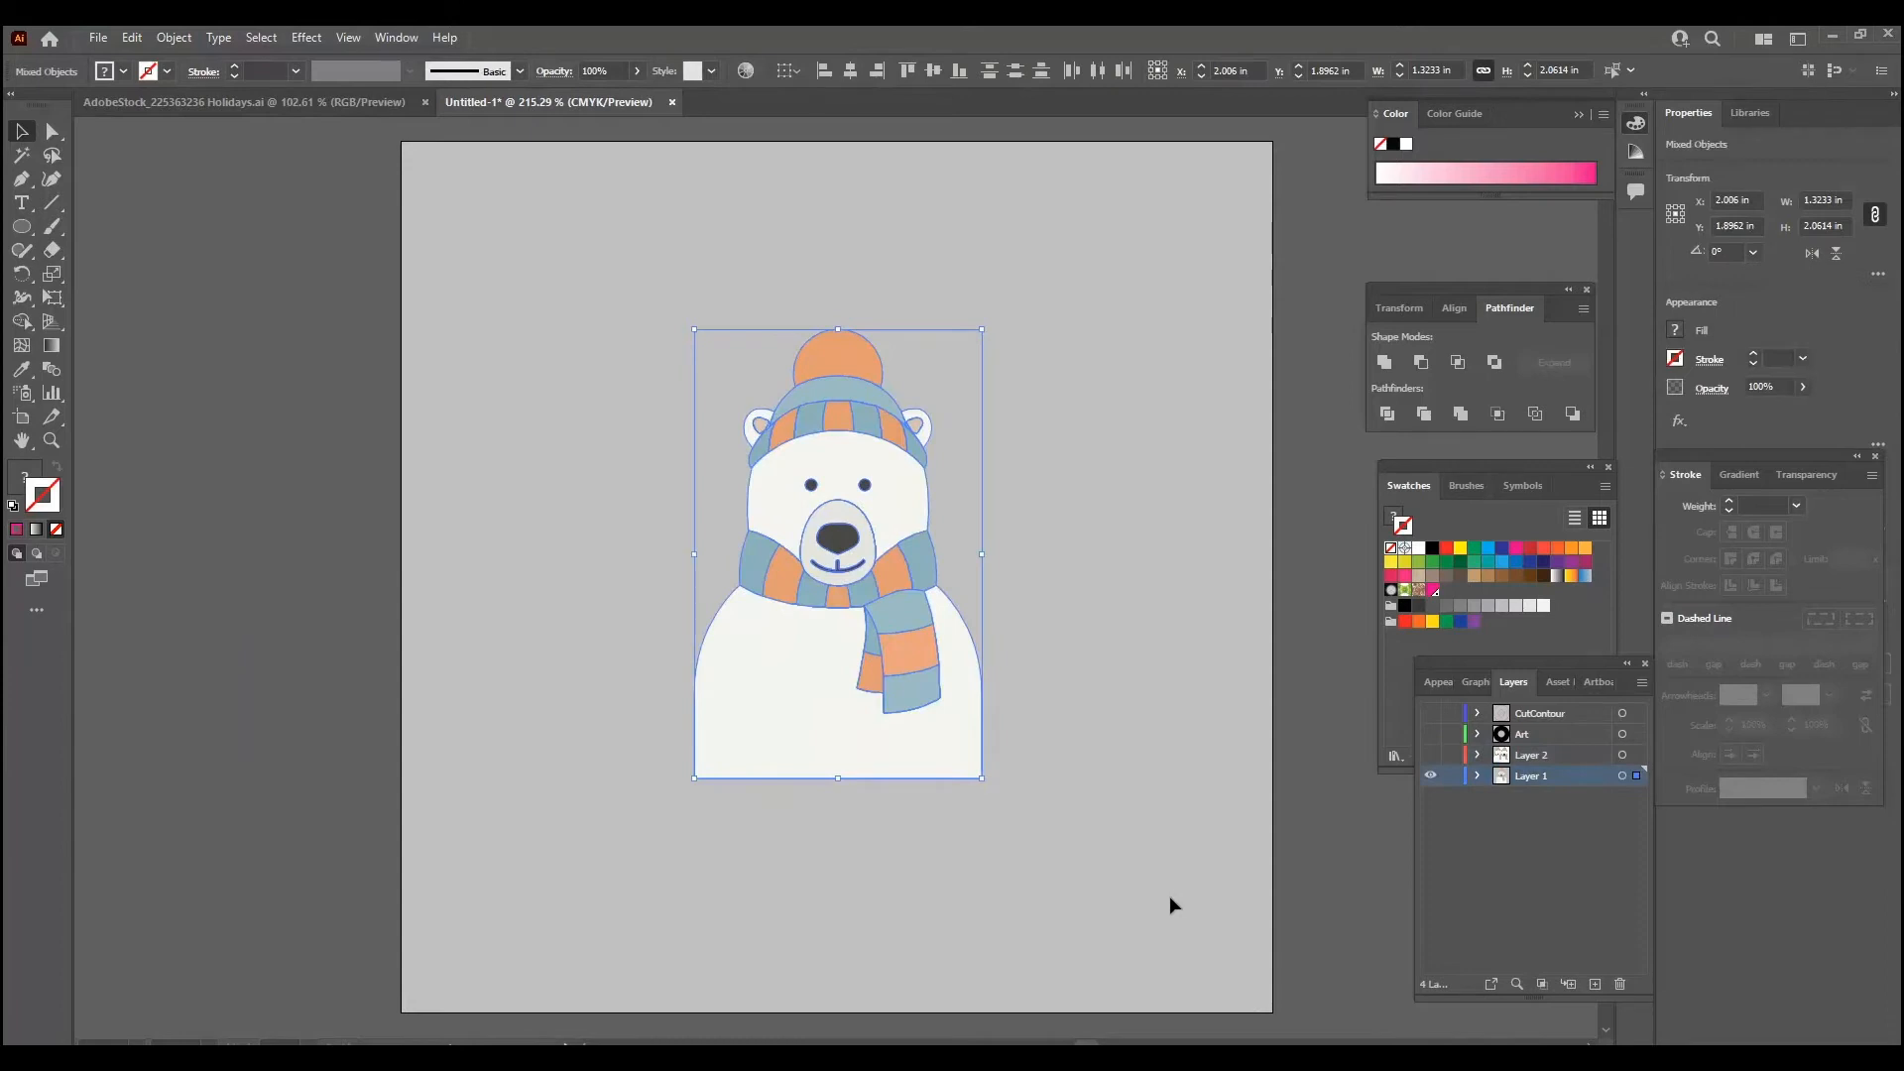
right_click(822, 682)
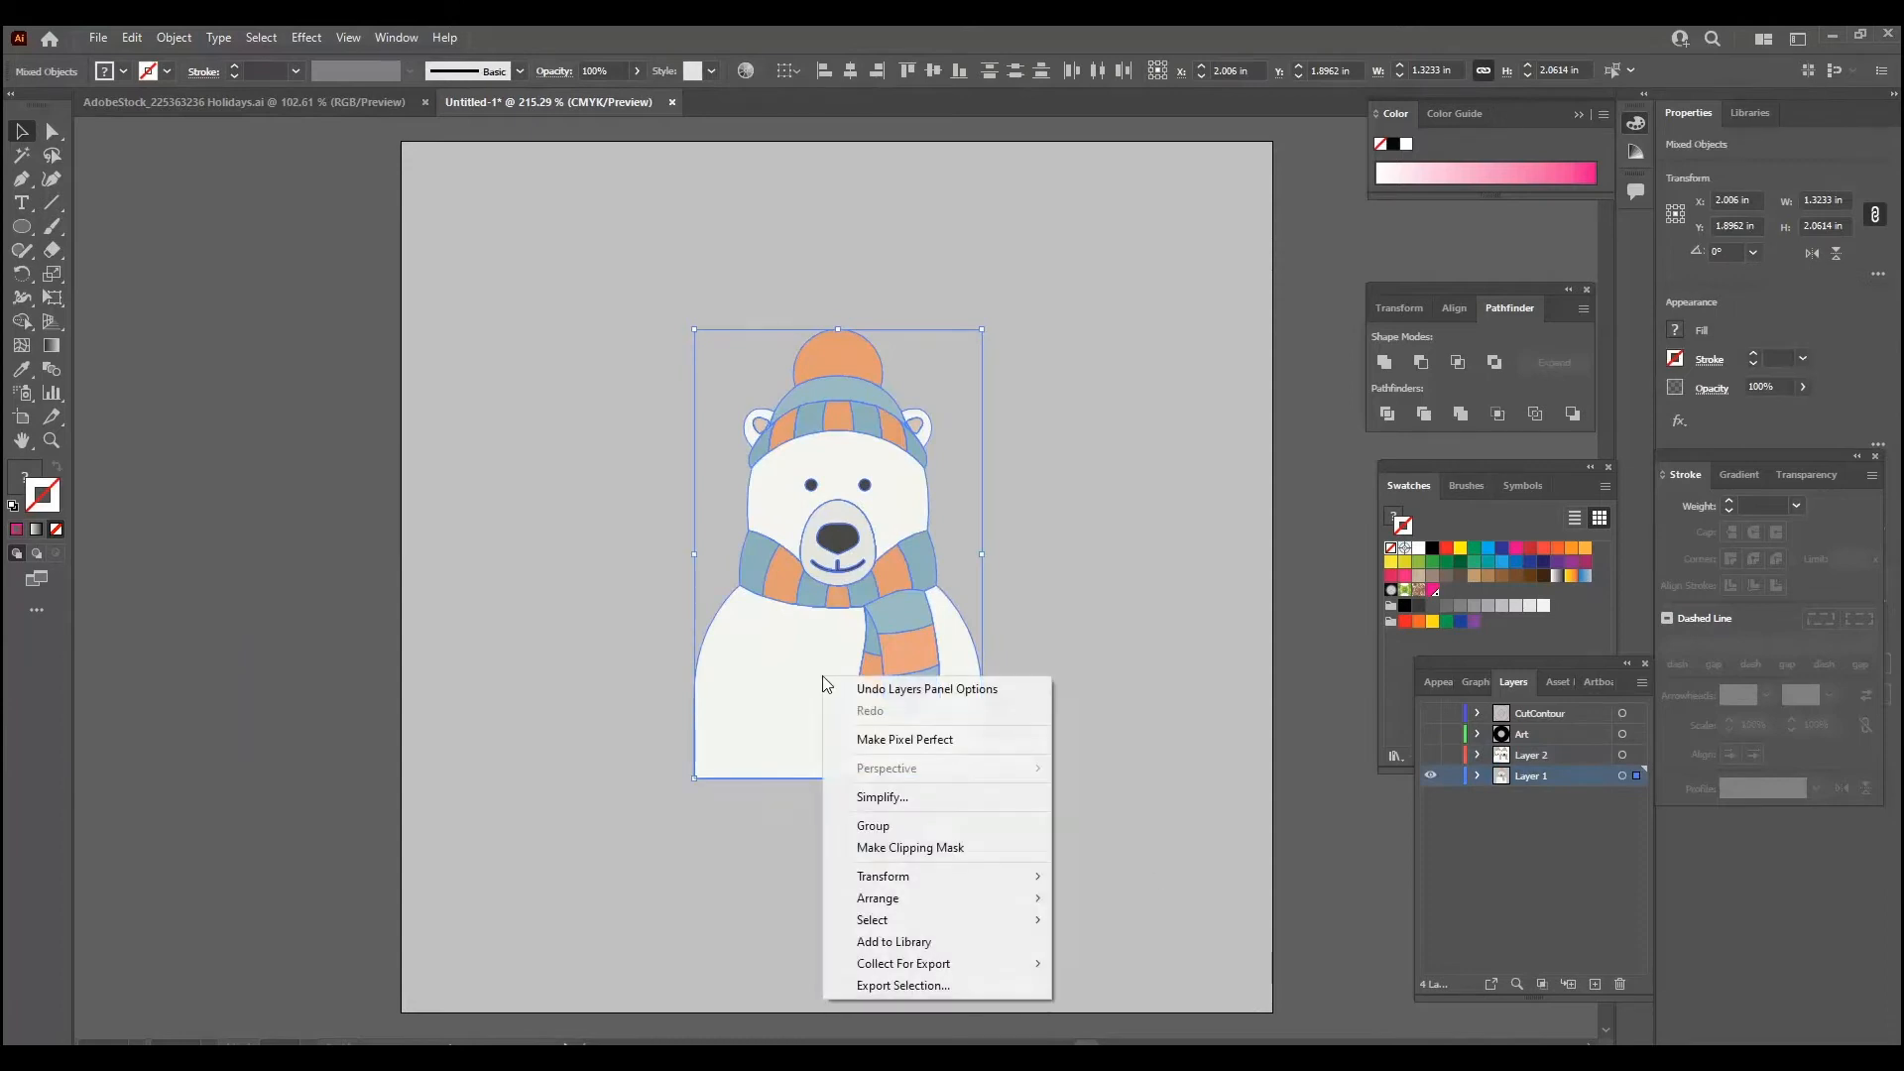
left_click(865, 828)
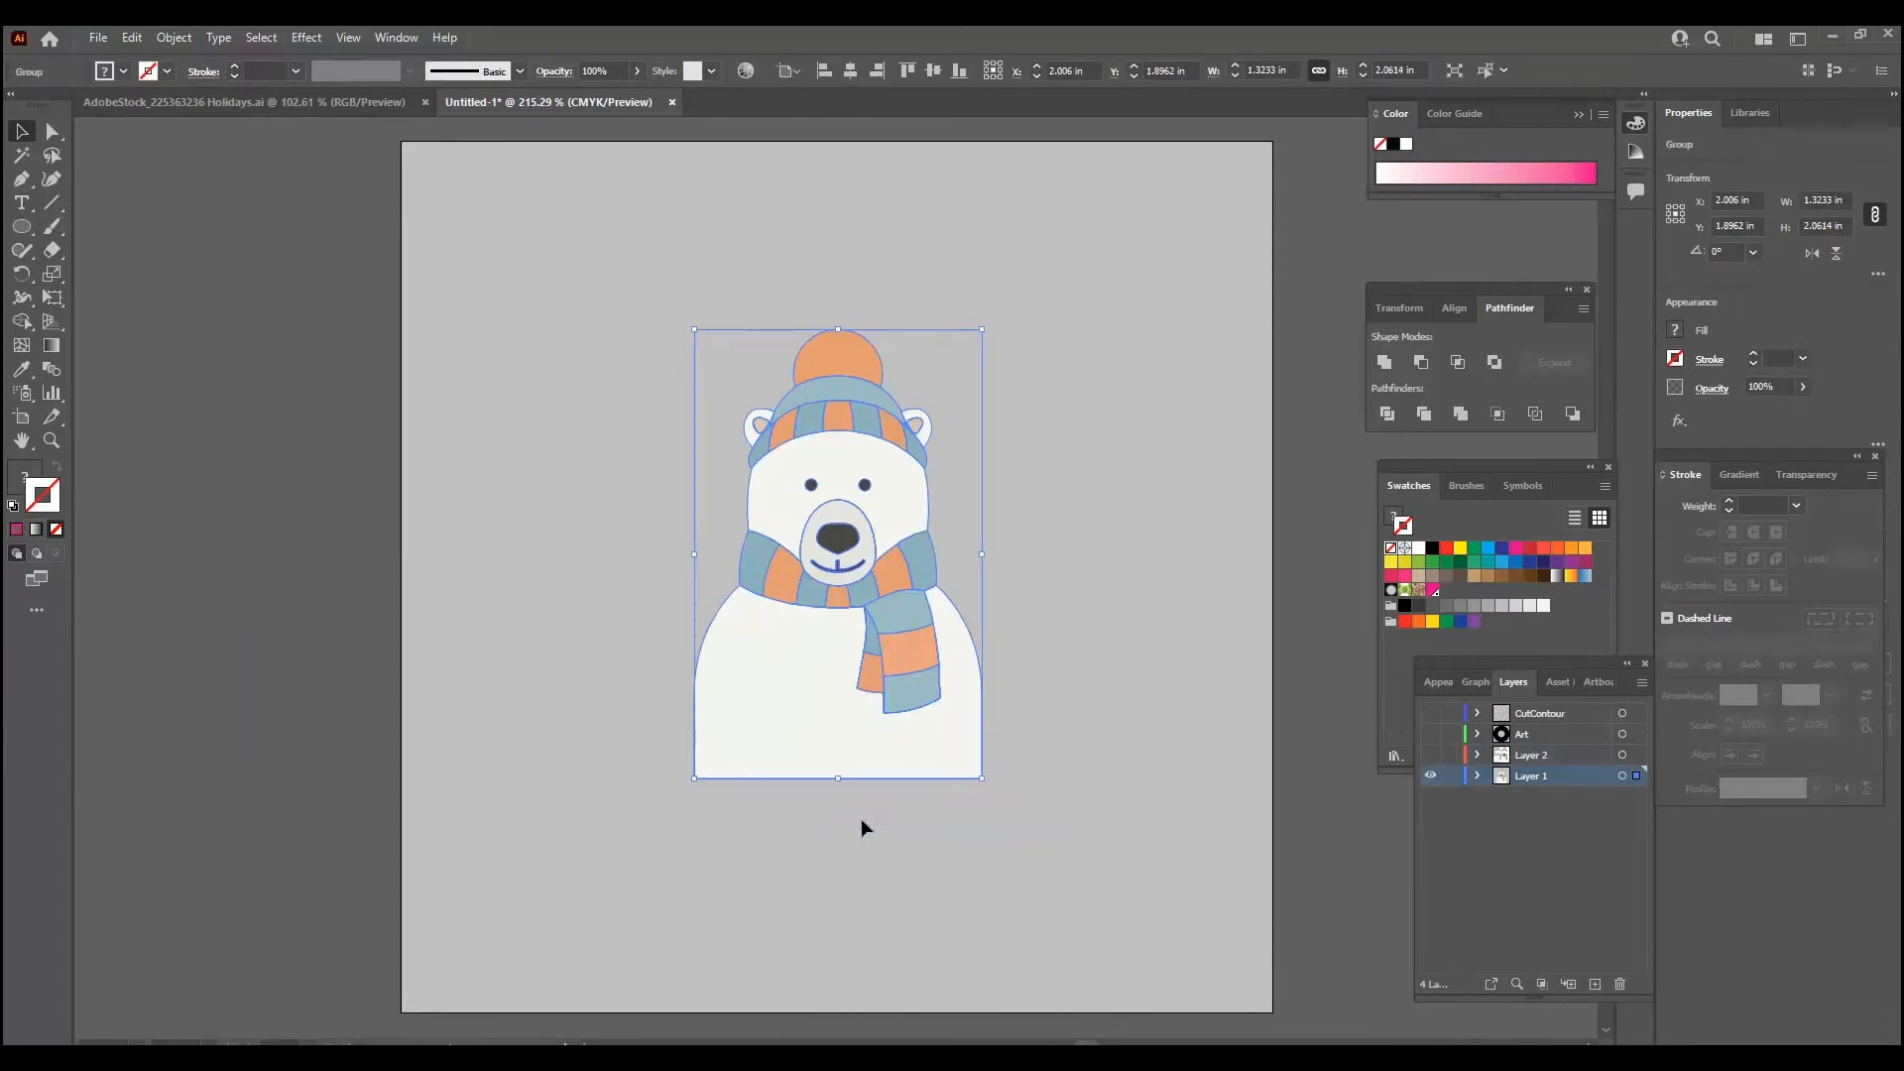
left_click(853, 835)
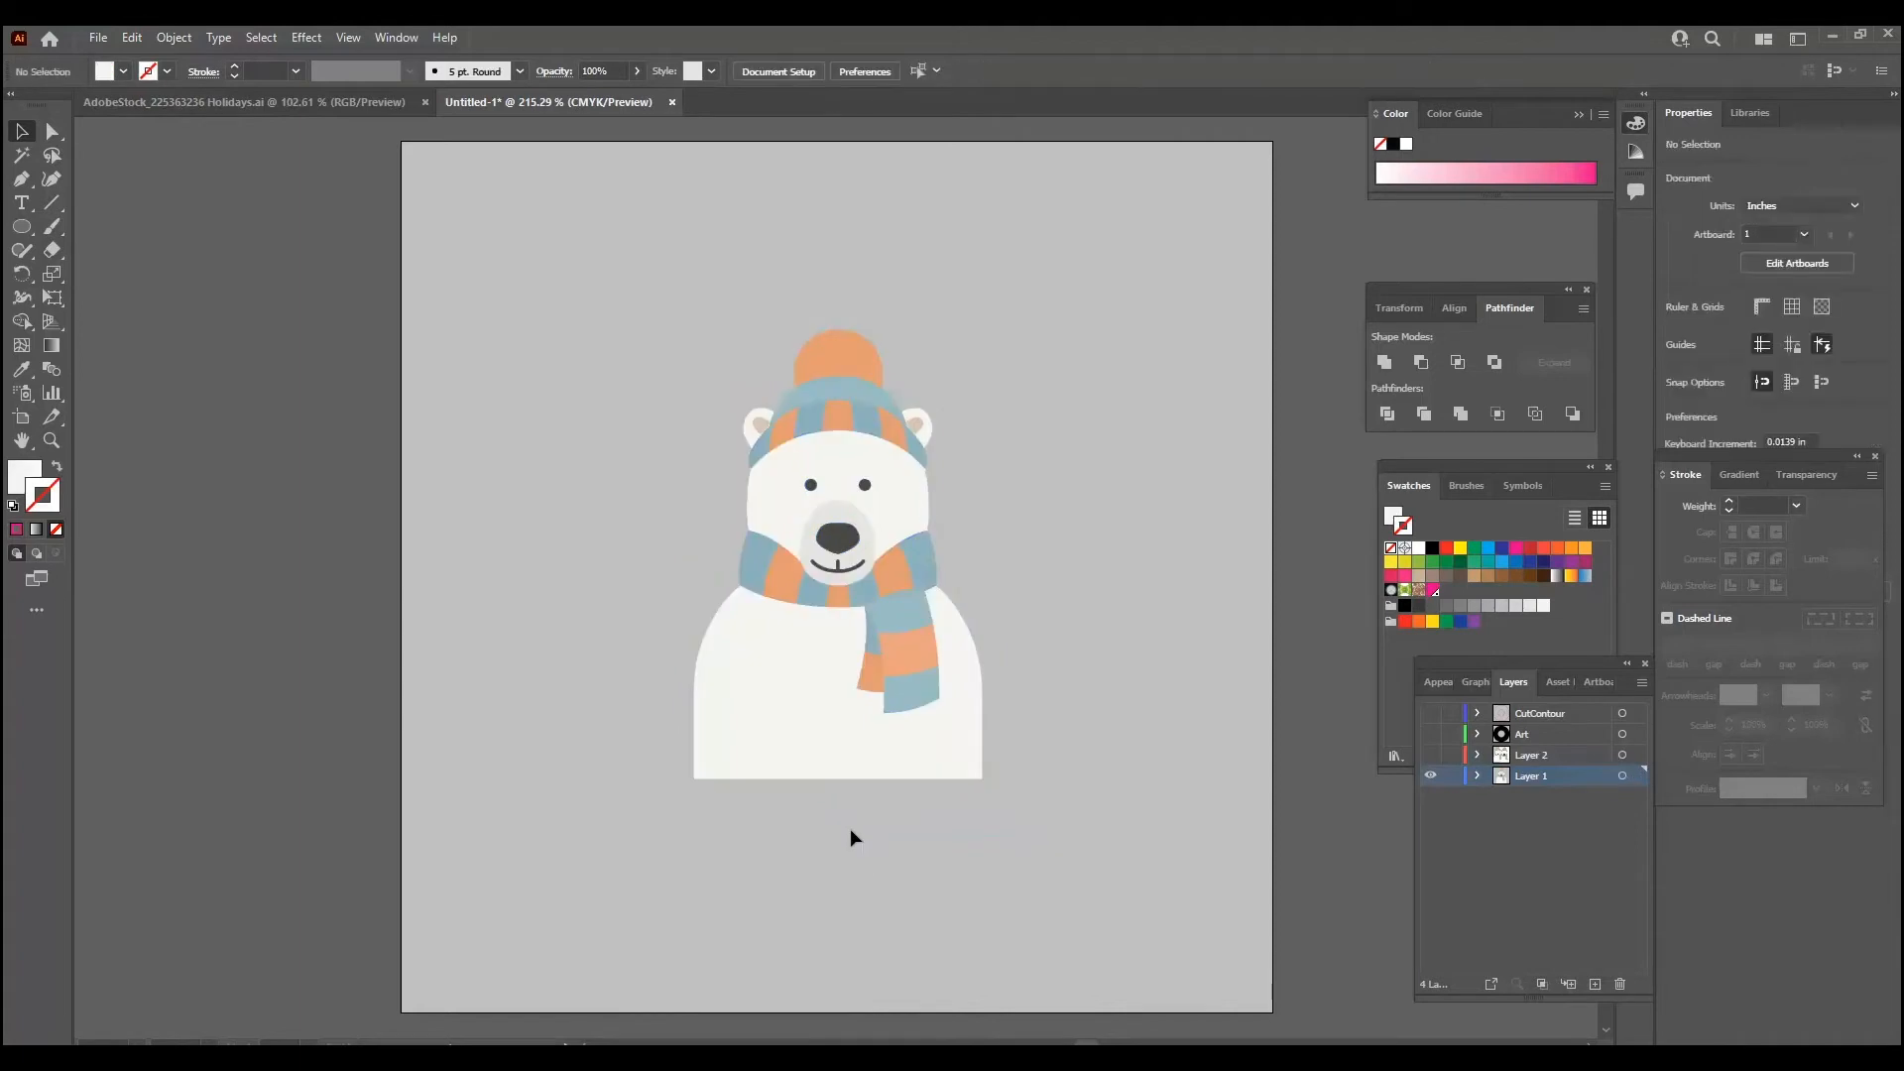
left_click(794, 753)
mouse_move(812, 734)
left_mouse_down()
mouse_move(774, 759)
mouse_move(798, 713)
mouse_move(798, 733)
left_mouse_up()
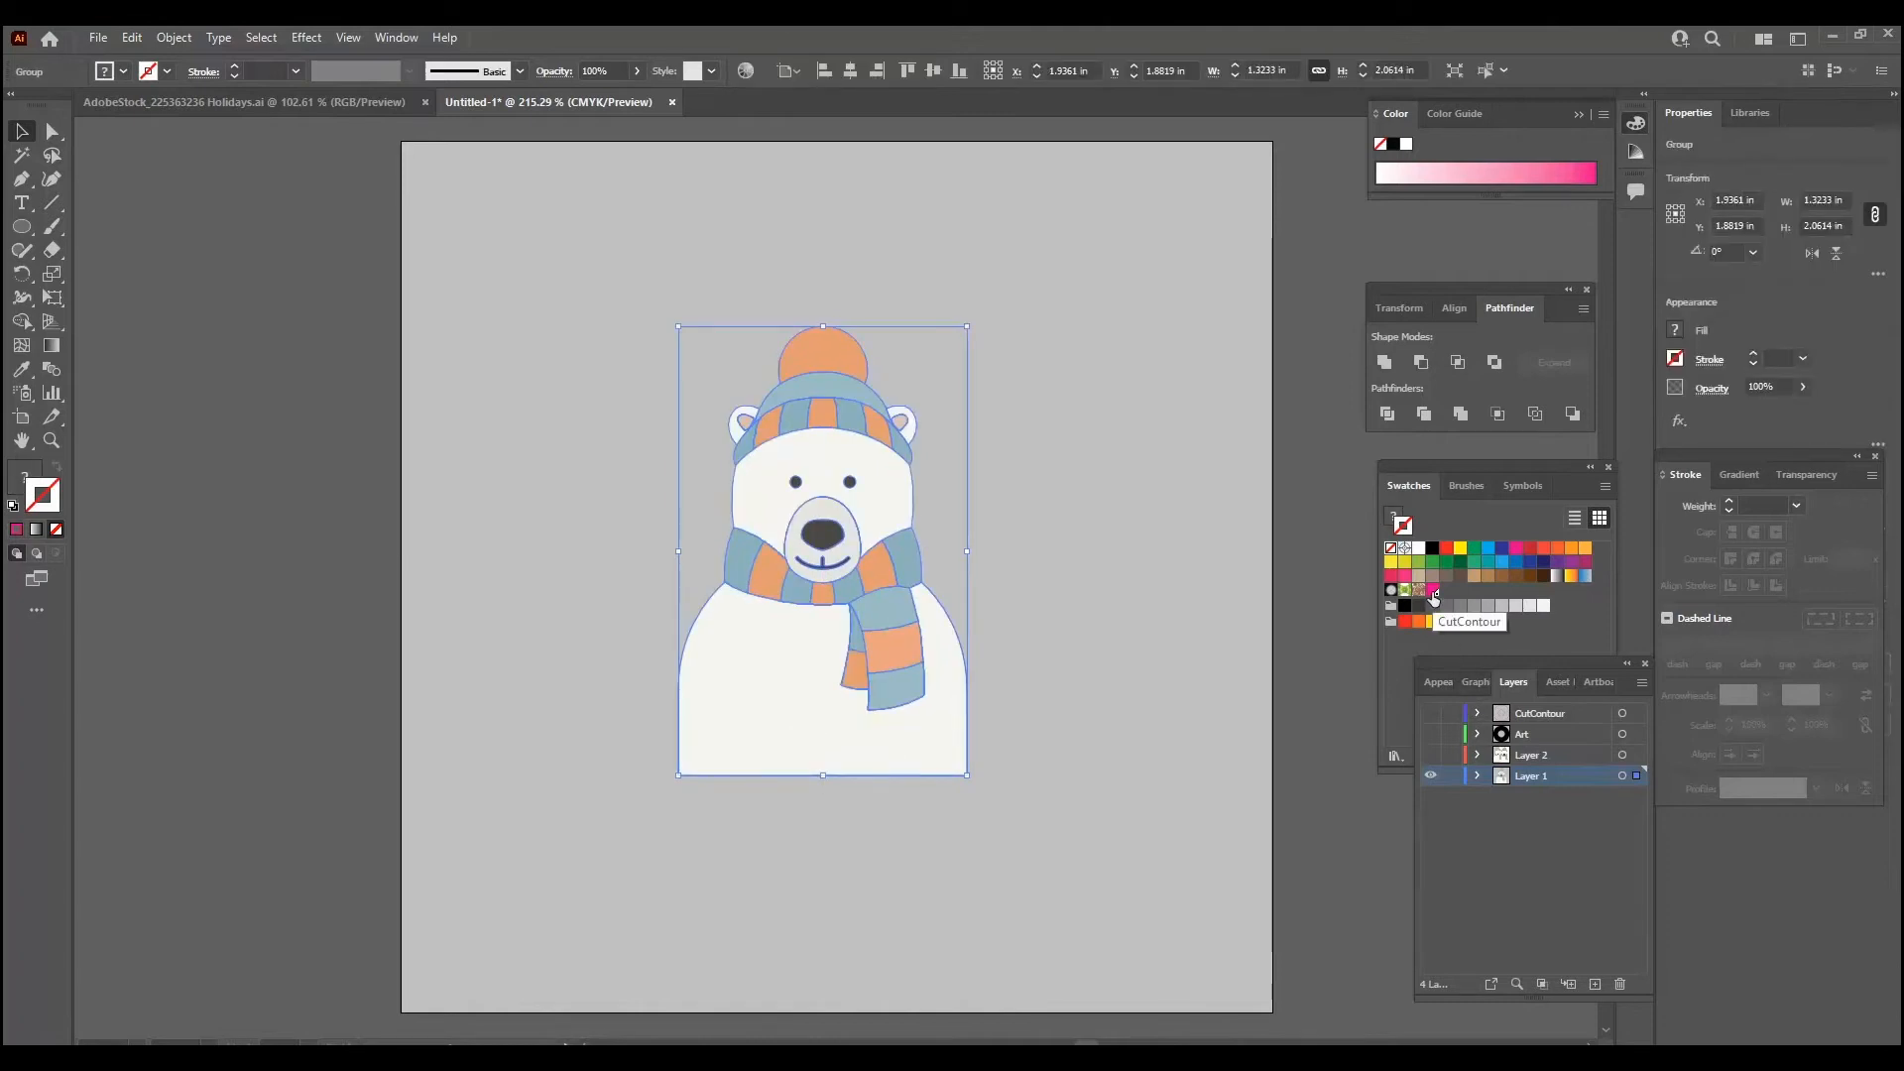
left_click(1055, 675)
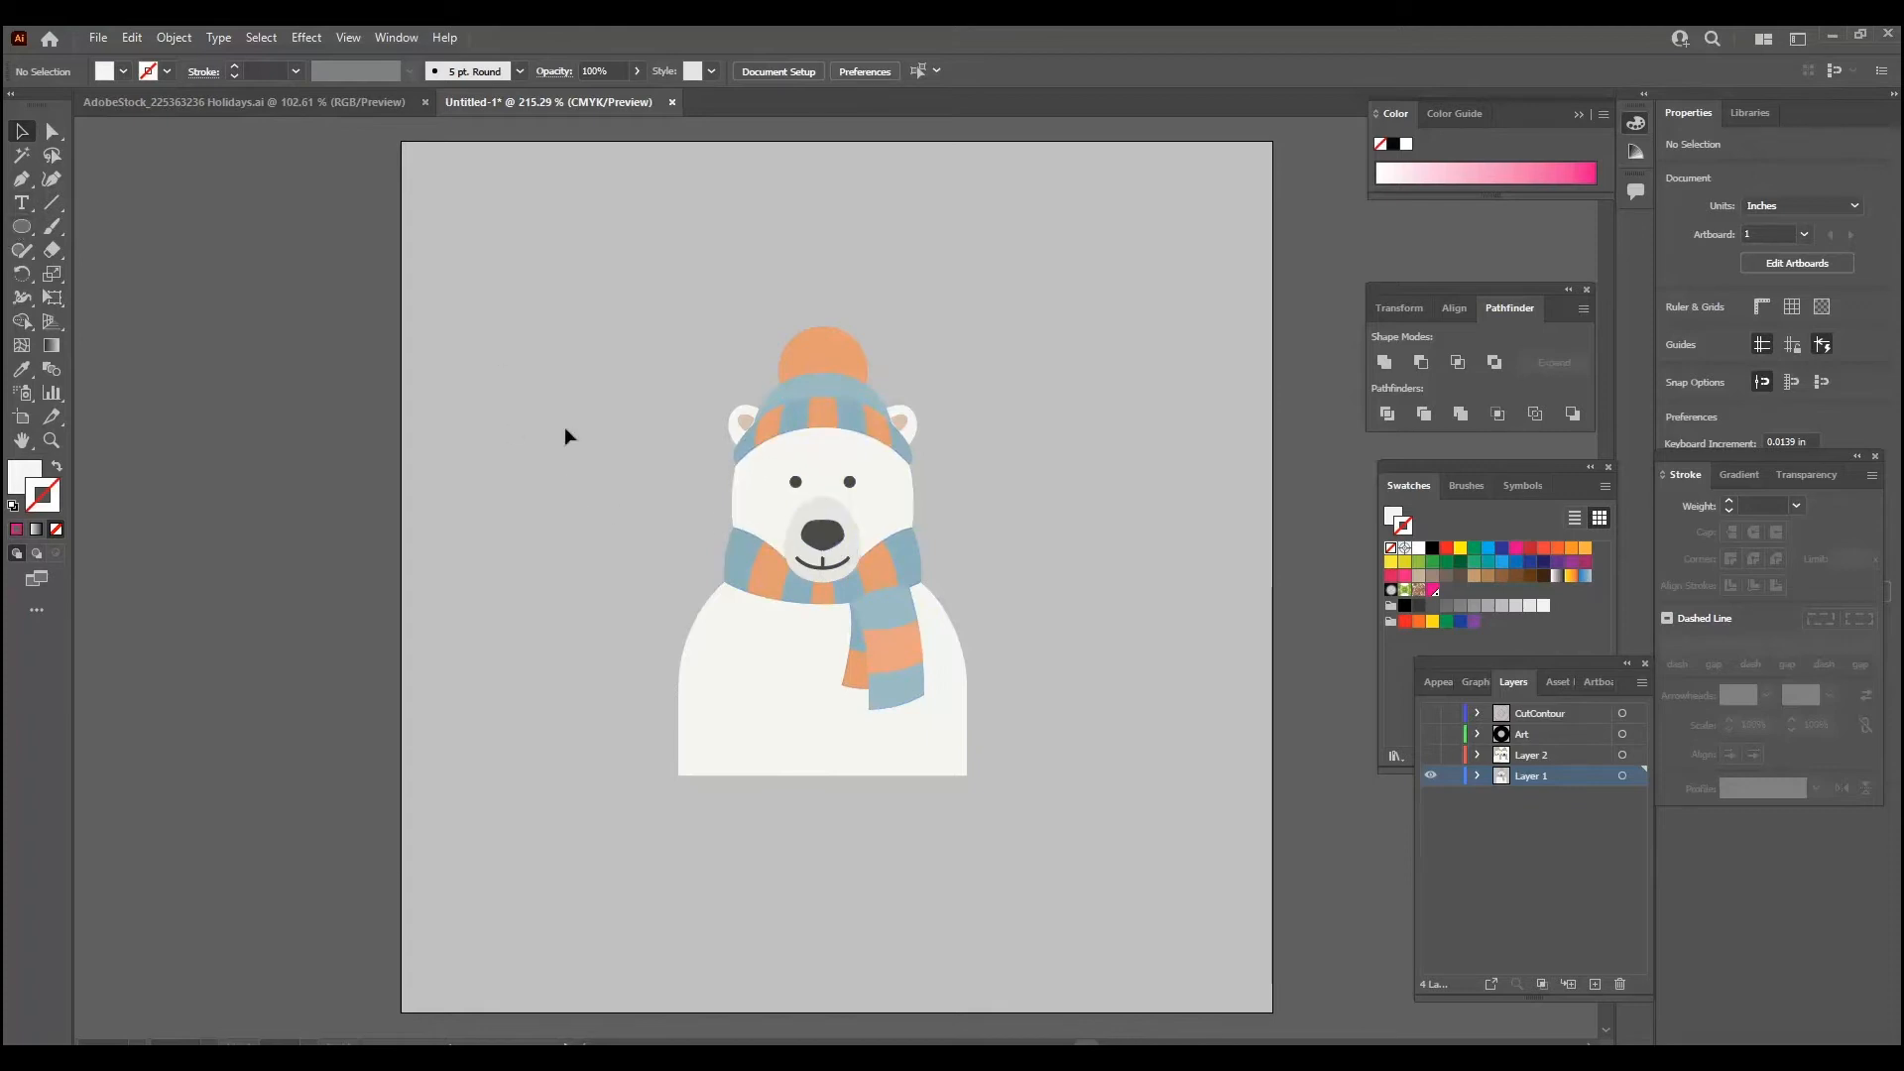
Draw an ellipse about 2.96 by 3.00 in around the polar bear on Layer 1.
key("l")
left_click_drag(495, 244, 1141, 896)
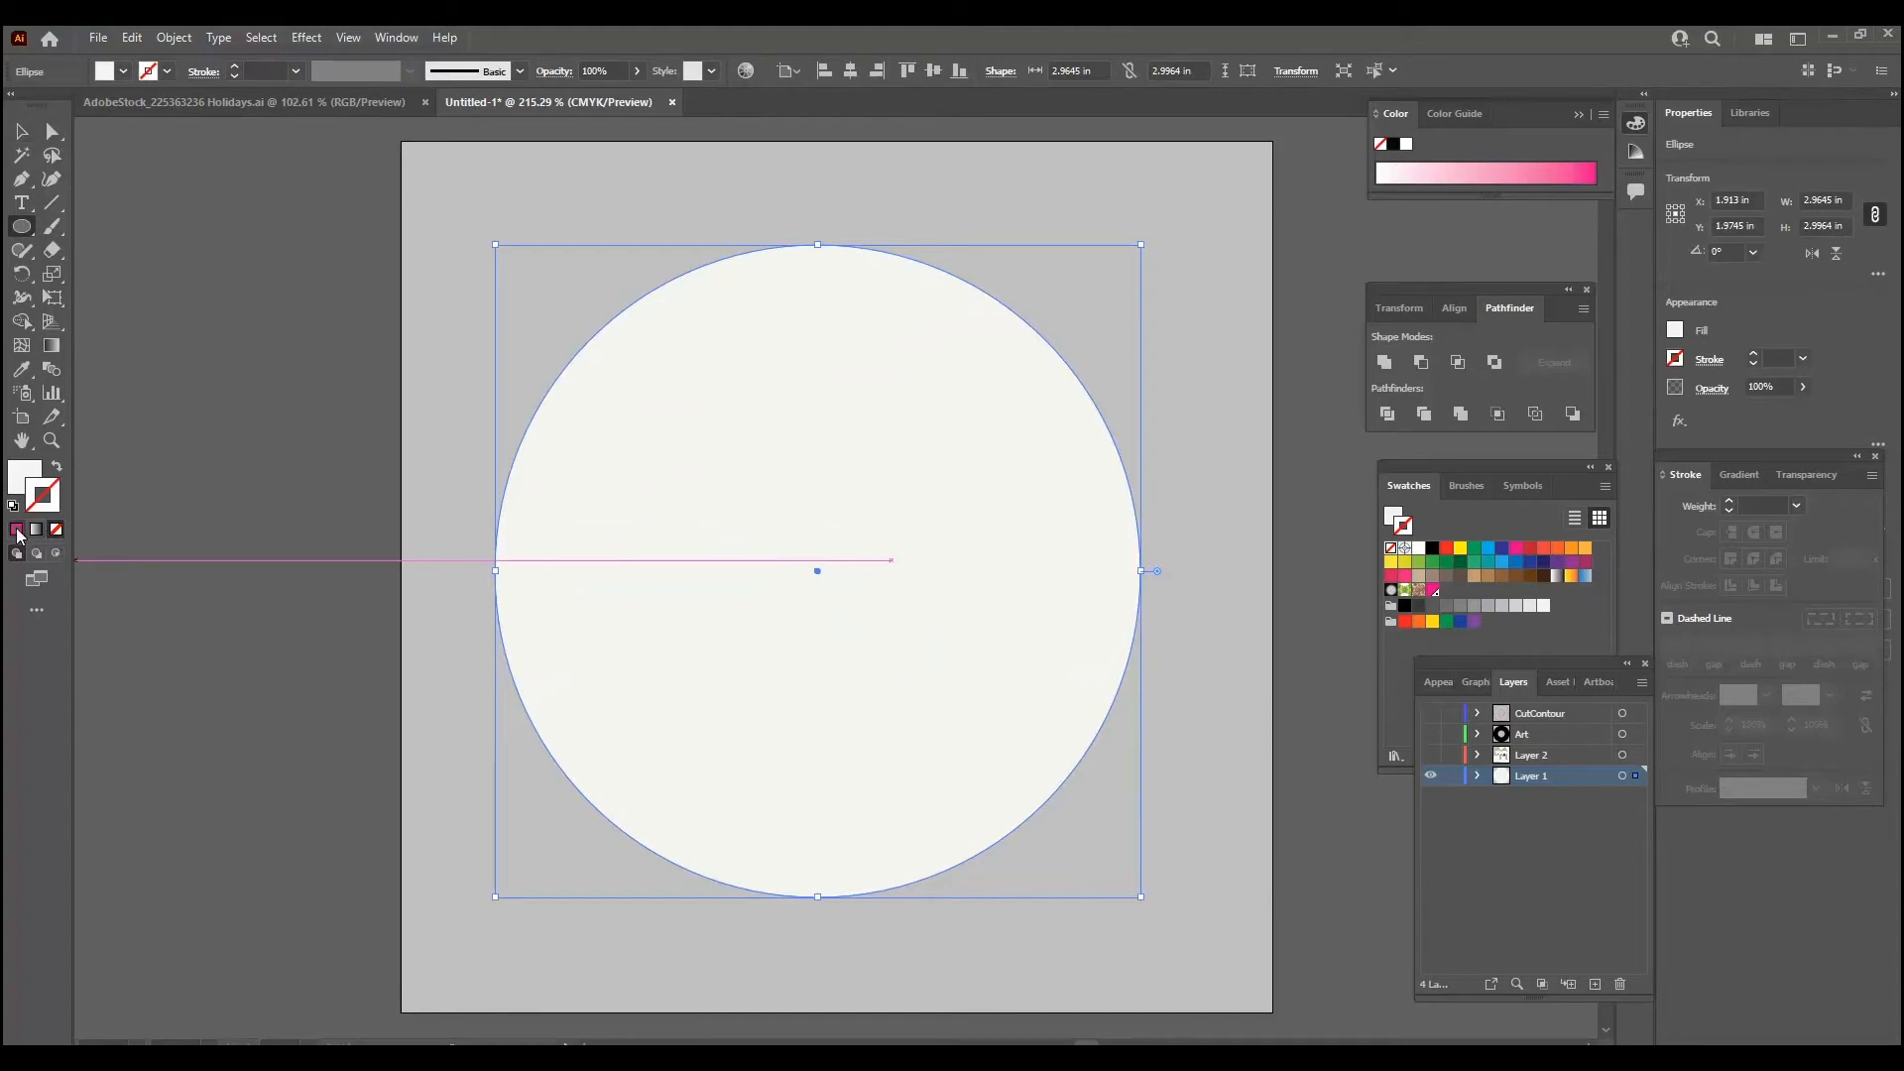
Remove the ellipse's fill and give it a 1 pt stroke in the pink CutContour swatch.
key("x")
left_click(55, 530)
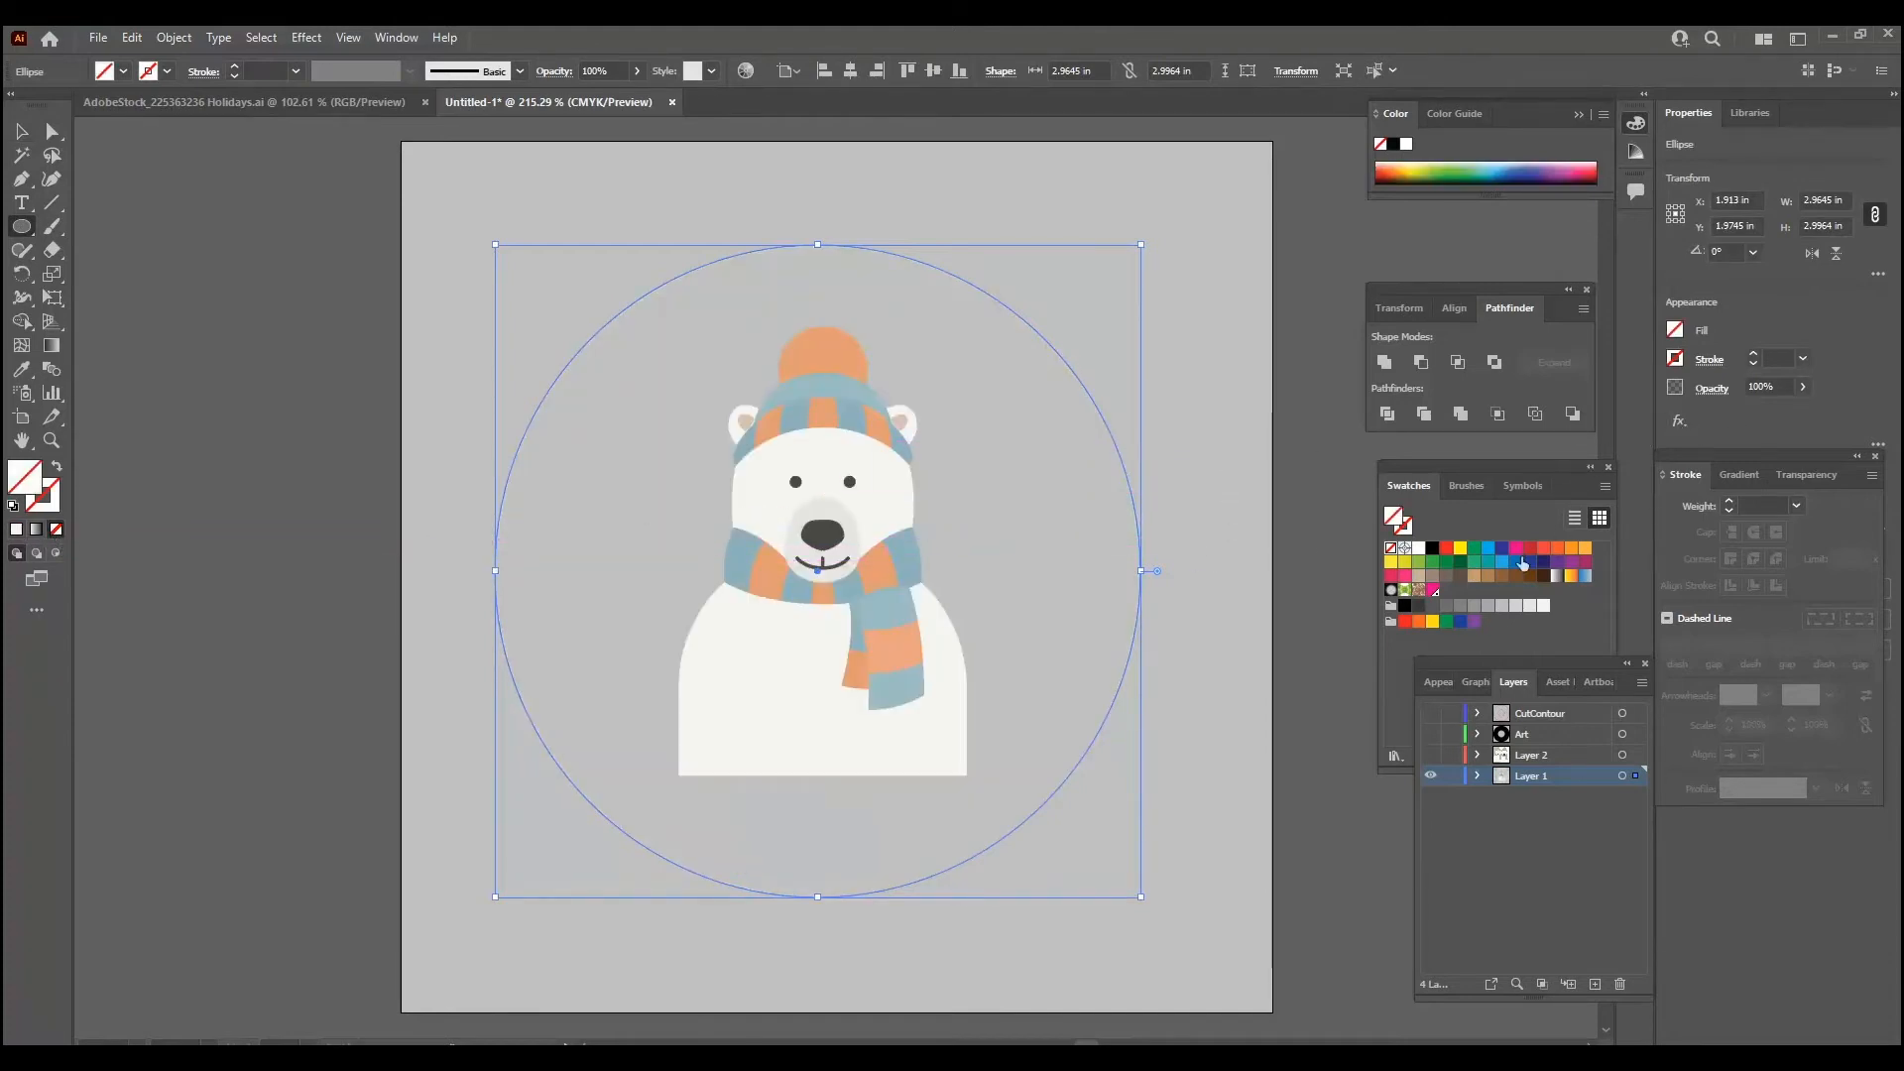
key("x")
left_click(1432, 590)
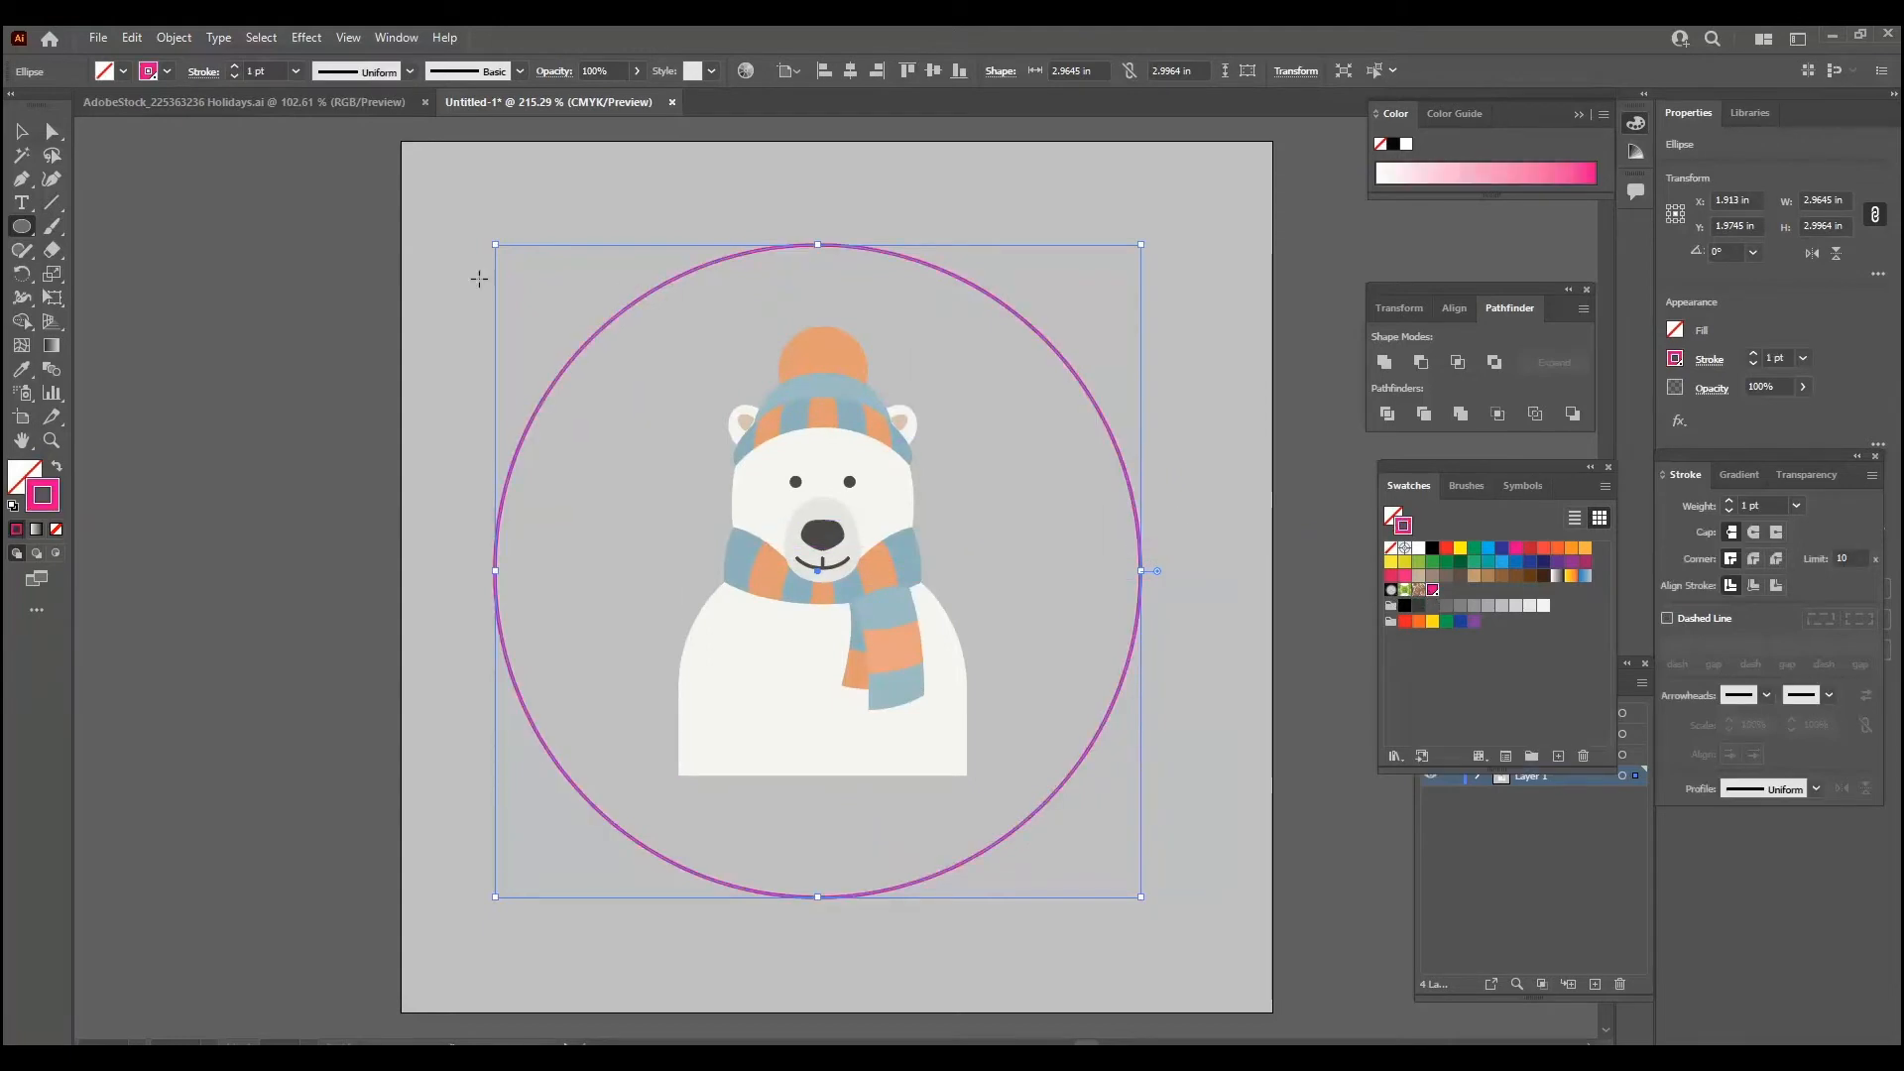
left_click(17, 123)
left_click(681, 213)
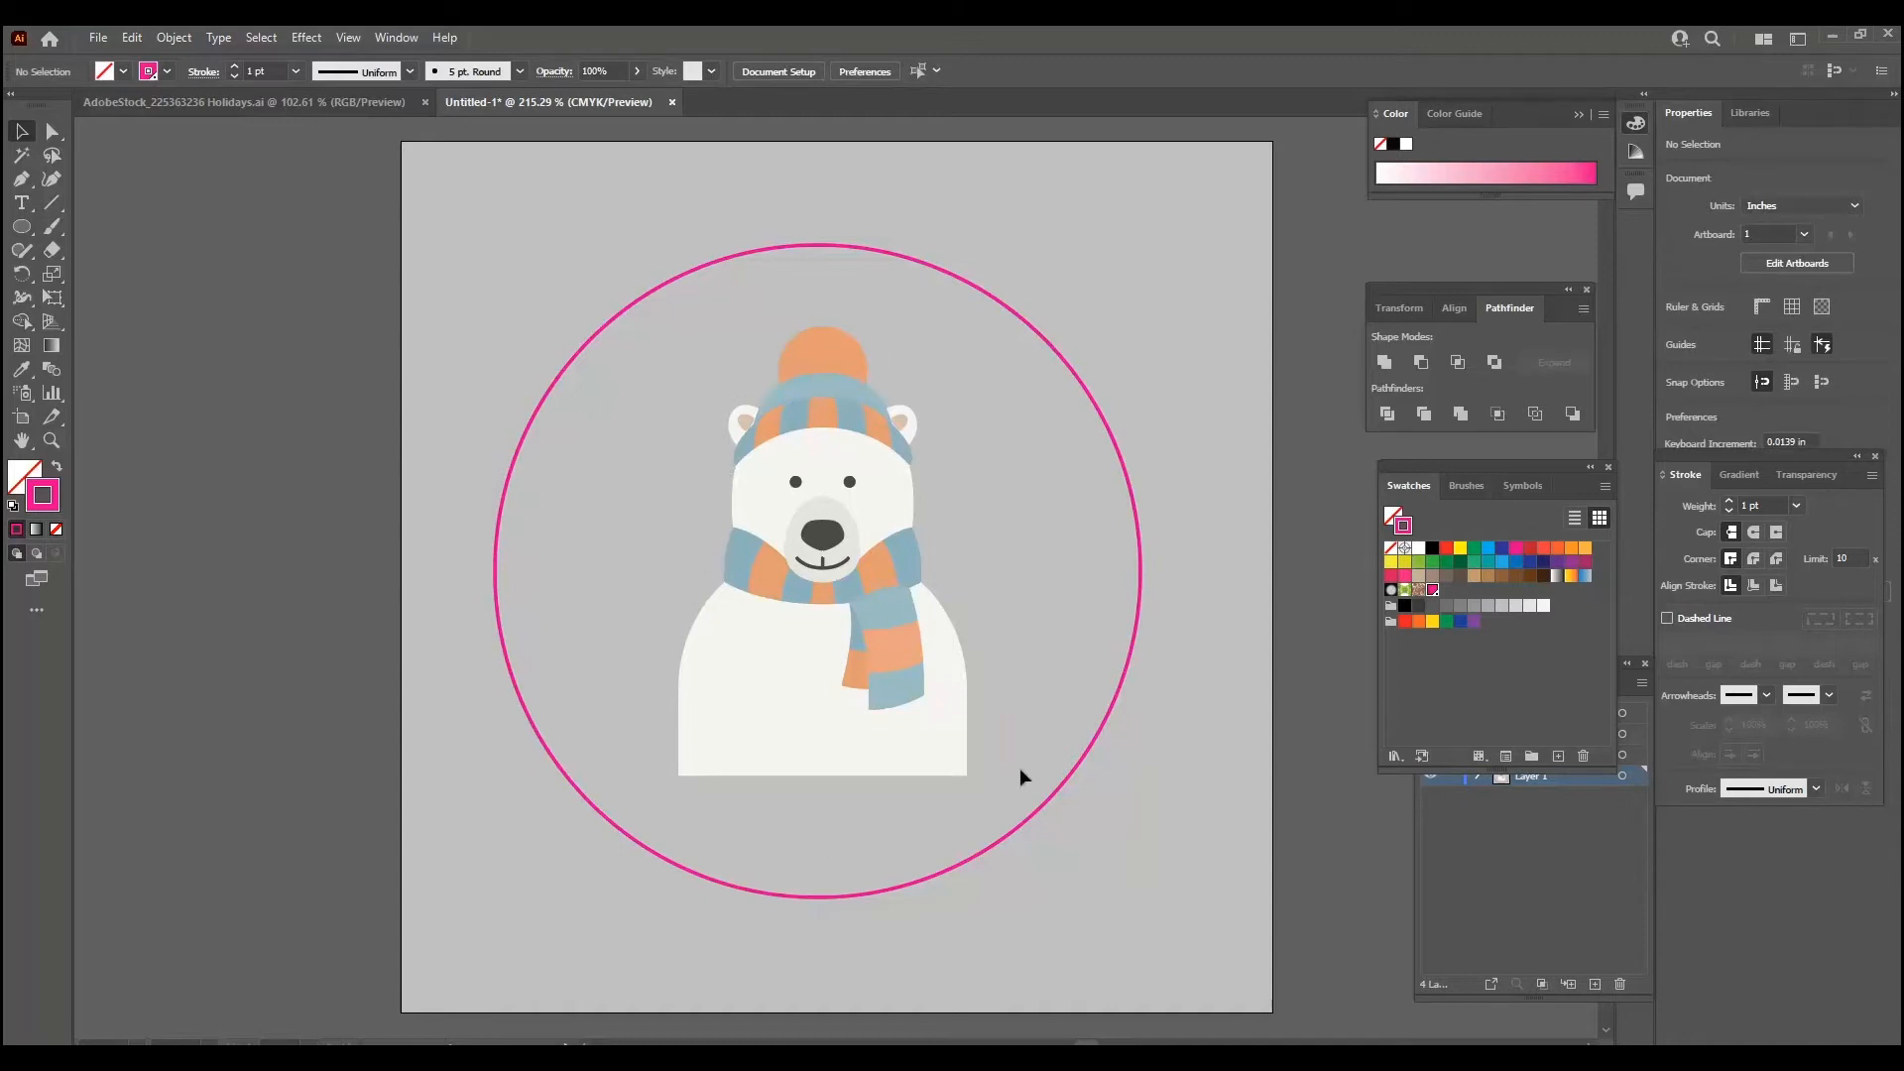
Delete the circle outline and move the polar bear group toward the artboard's left side.
left_click(1117, 700)
key("Delete")
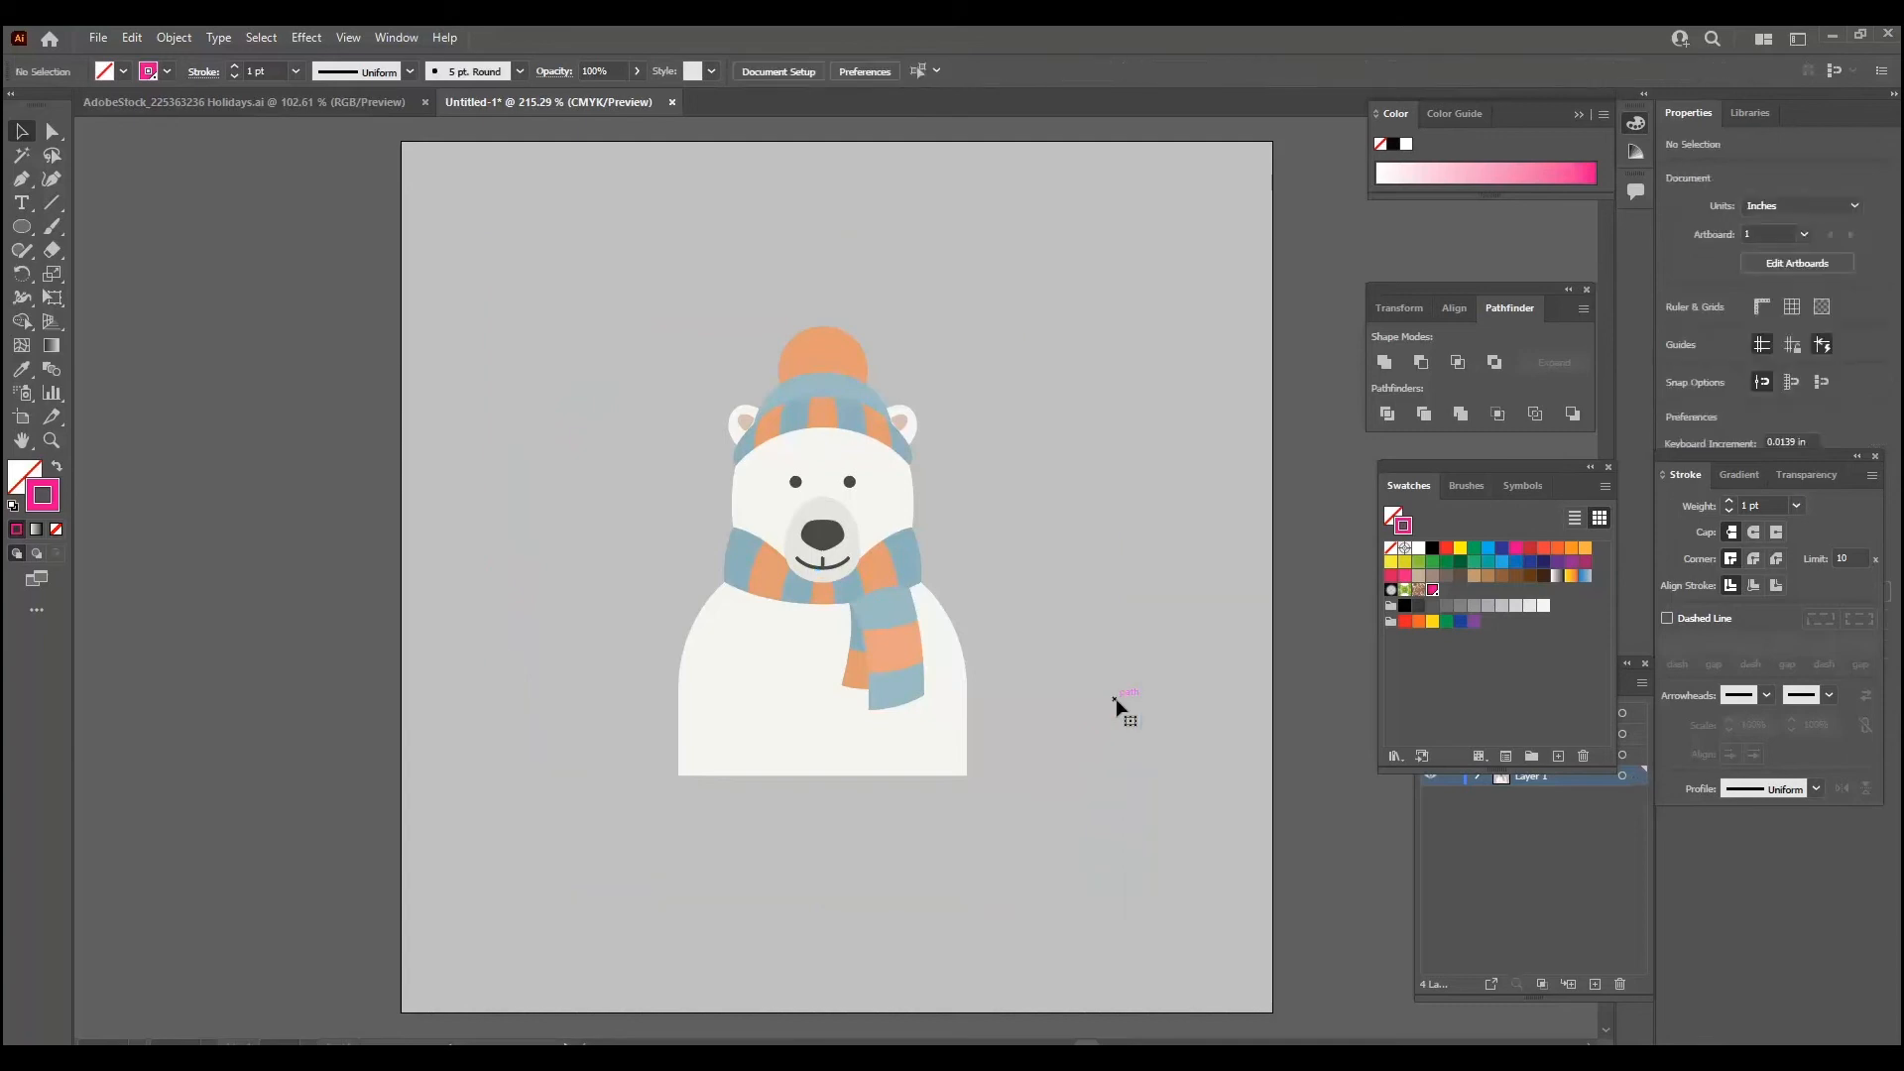
left_click_drag(614, 321, 1041, 817)
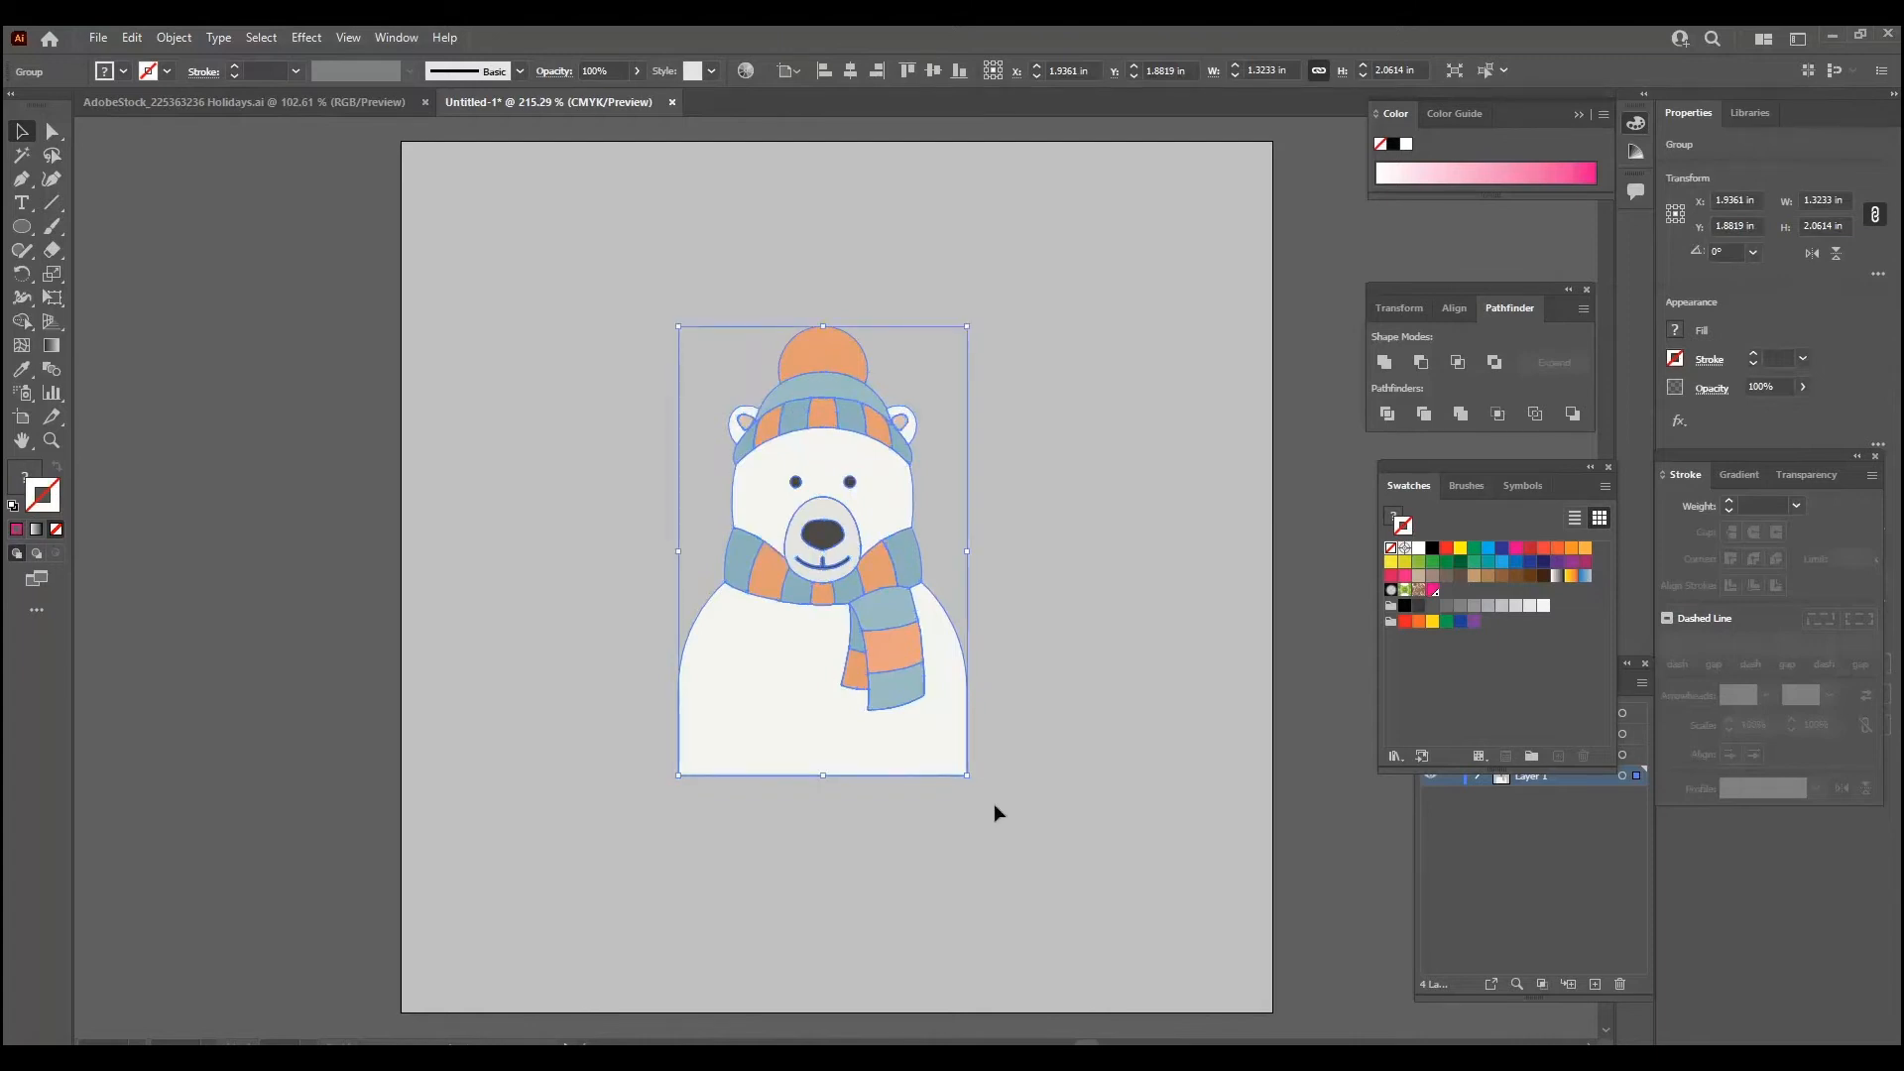
left_click_drag(902, 720, 719, 721)
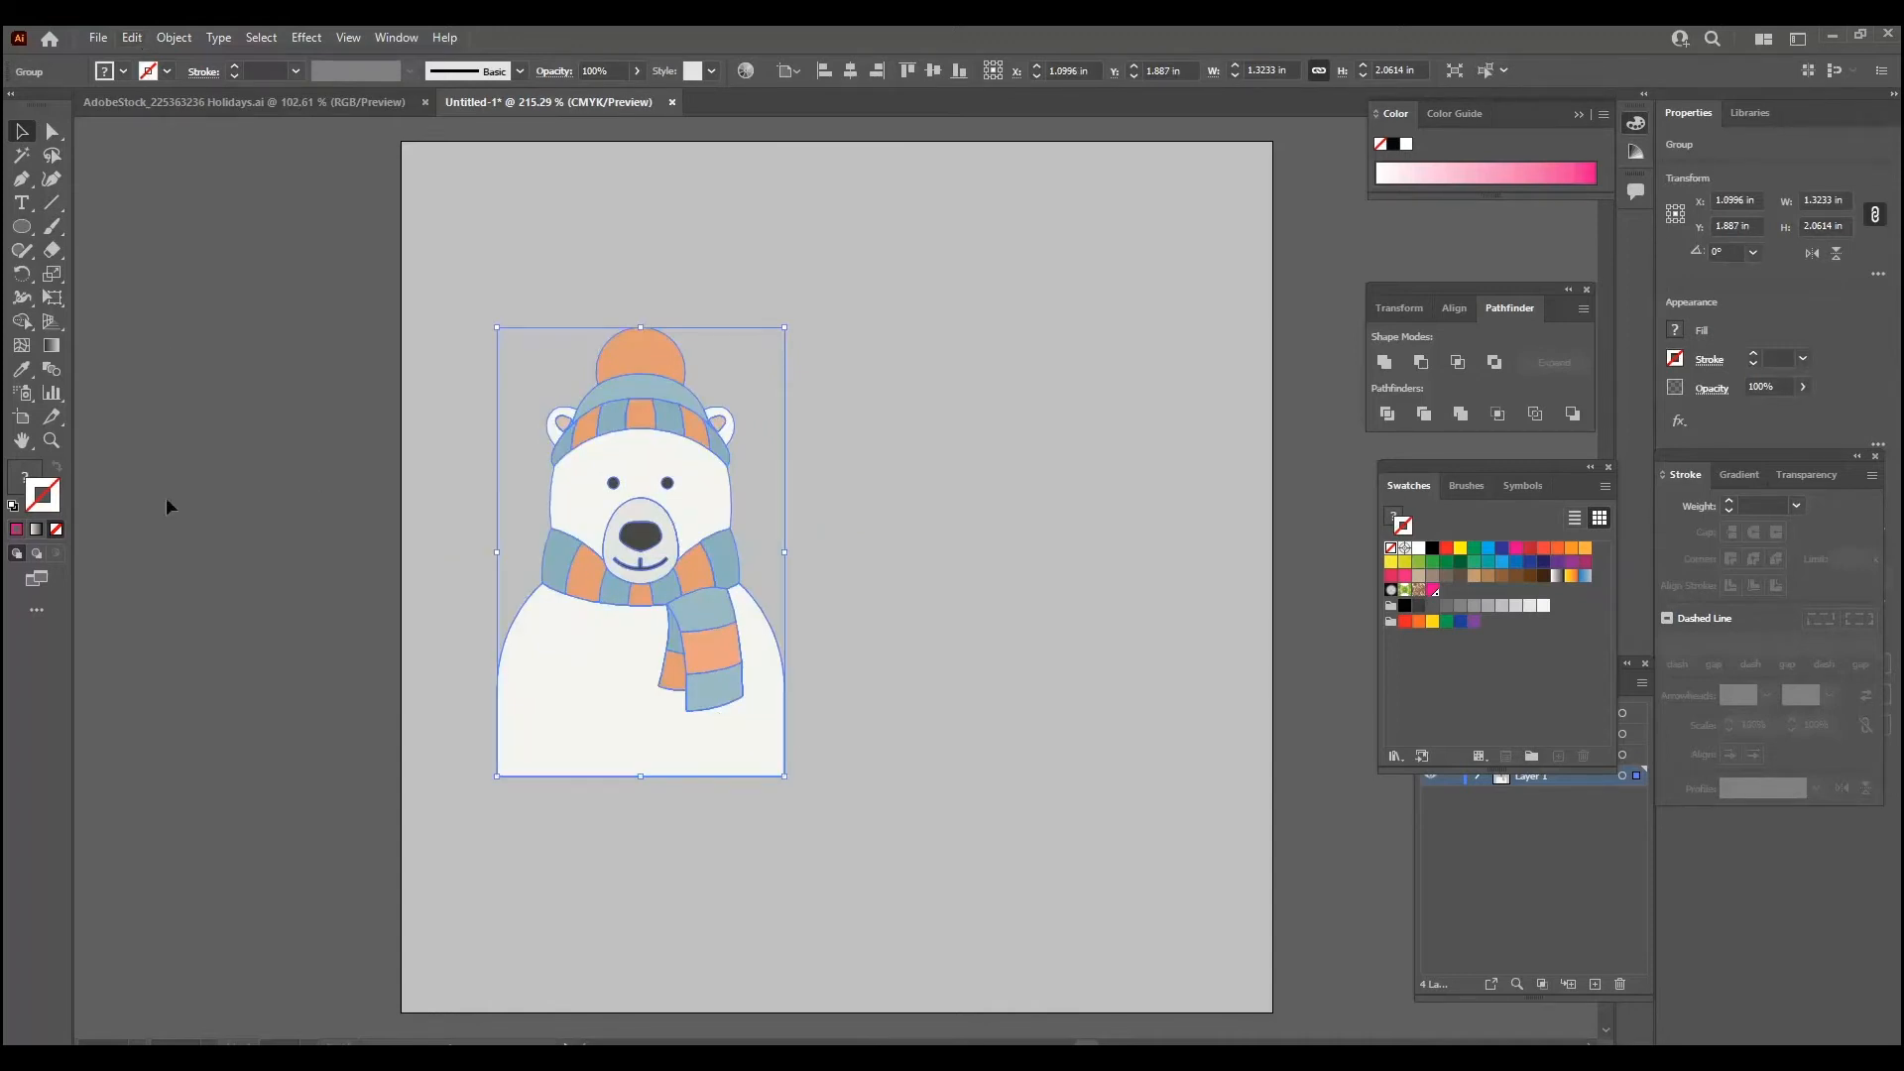
Duplicate the polar bear group and place the copy to the right of the original.
left_click(992, 693)
left_click(658, 704)
left_click(1013, 702)
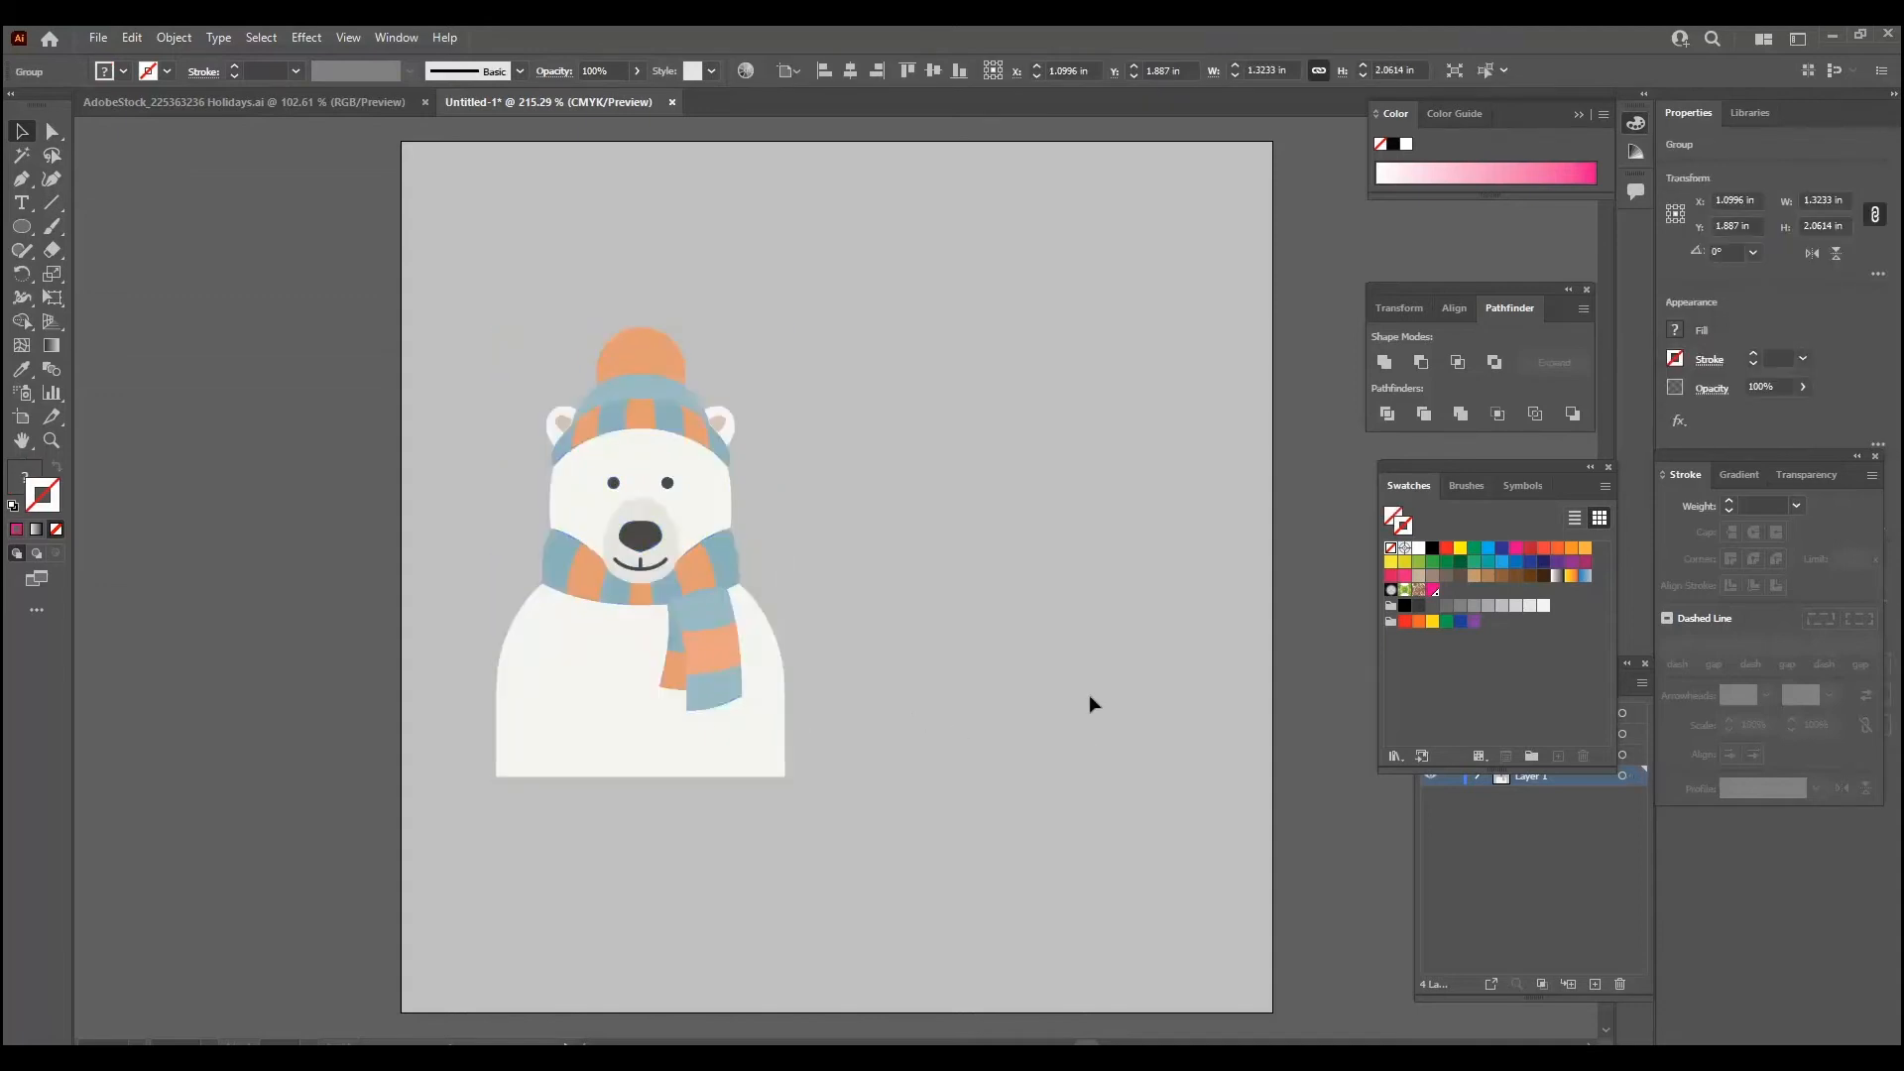
key("ctrl+v")
left_click_drag(876, 786, 1061, 759)
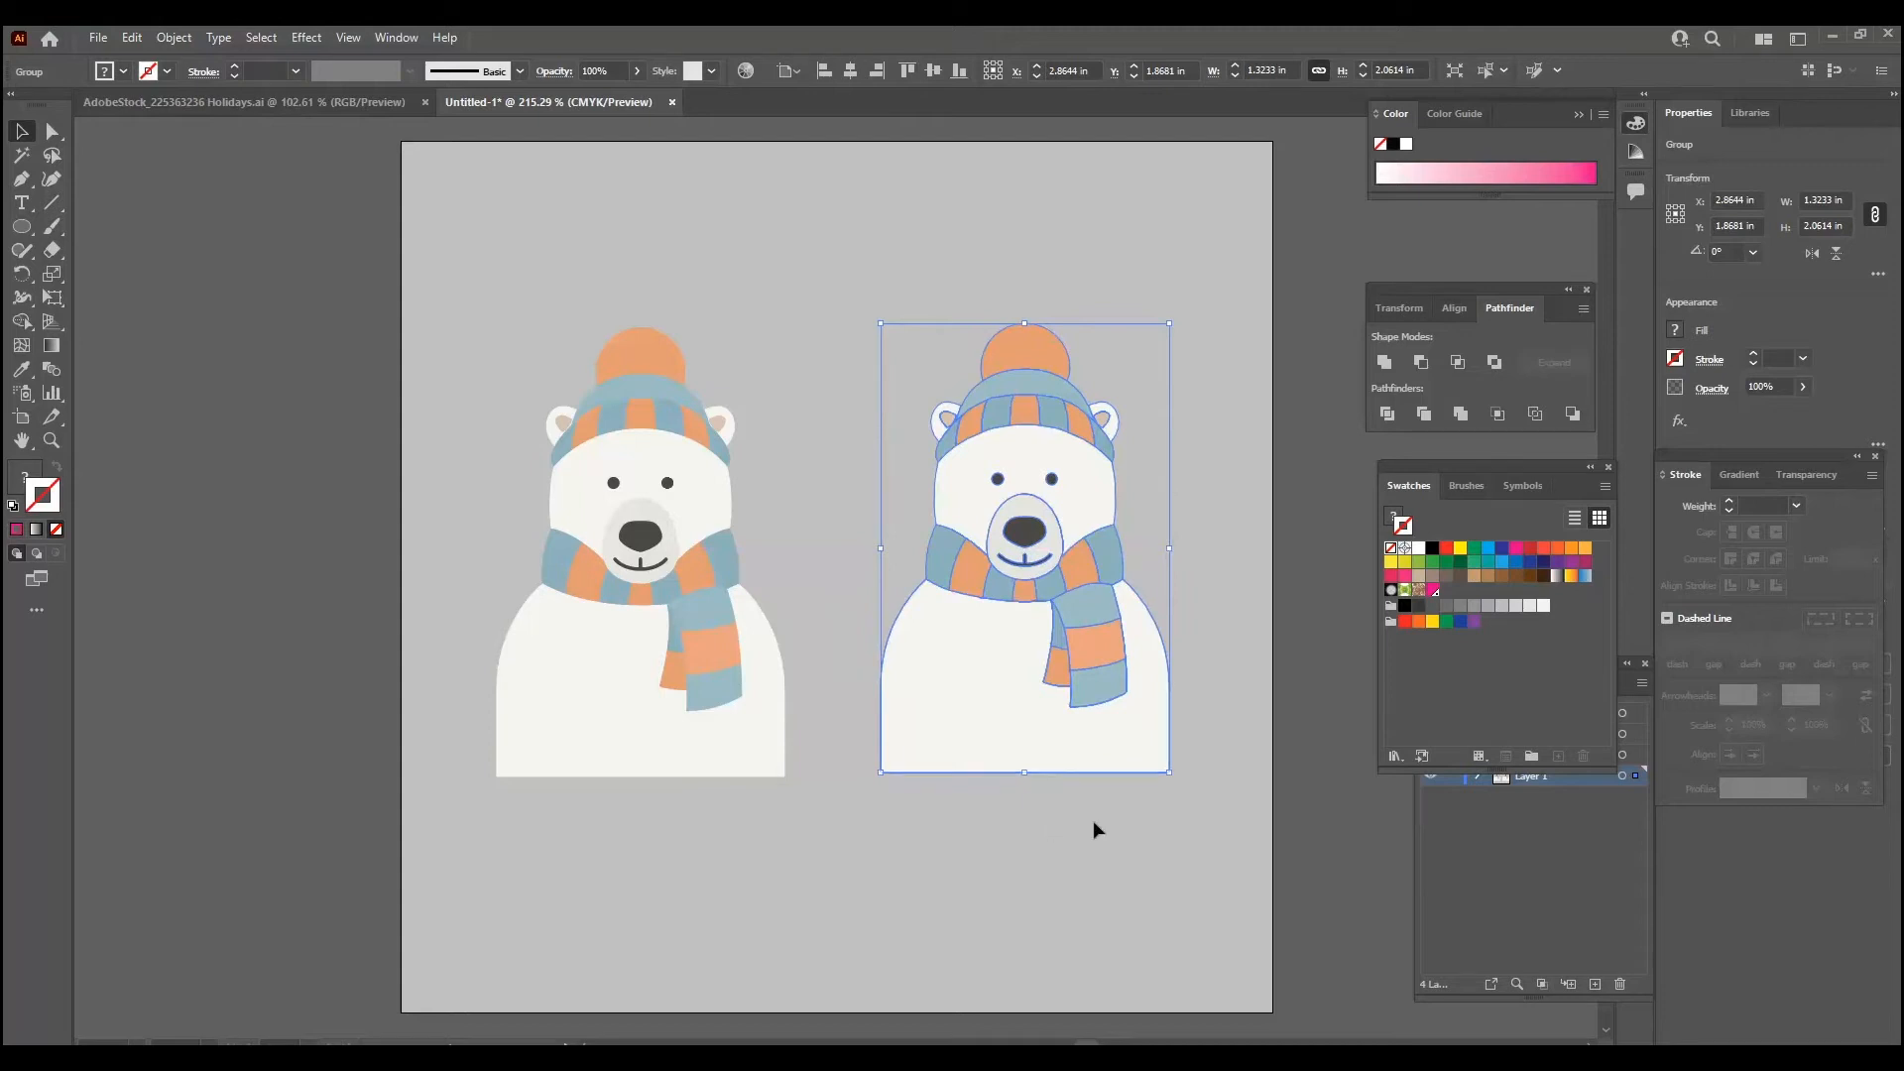
Turn the copied bear into a solid silhouette with a black fill and a black stroke.
key("x")
left_click(1432, 549)
left_click(1217, 593)
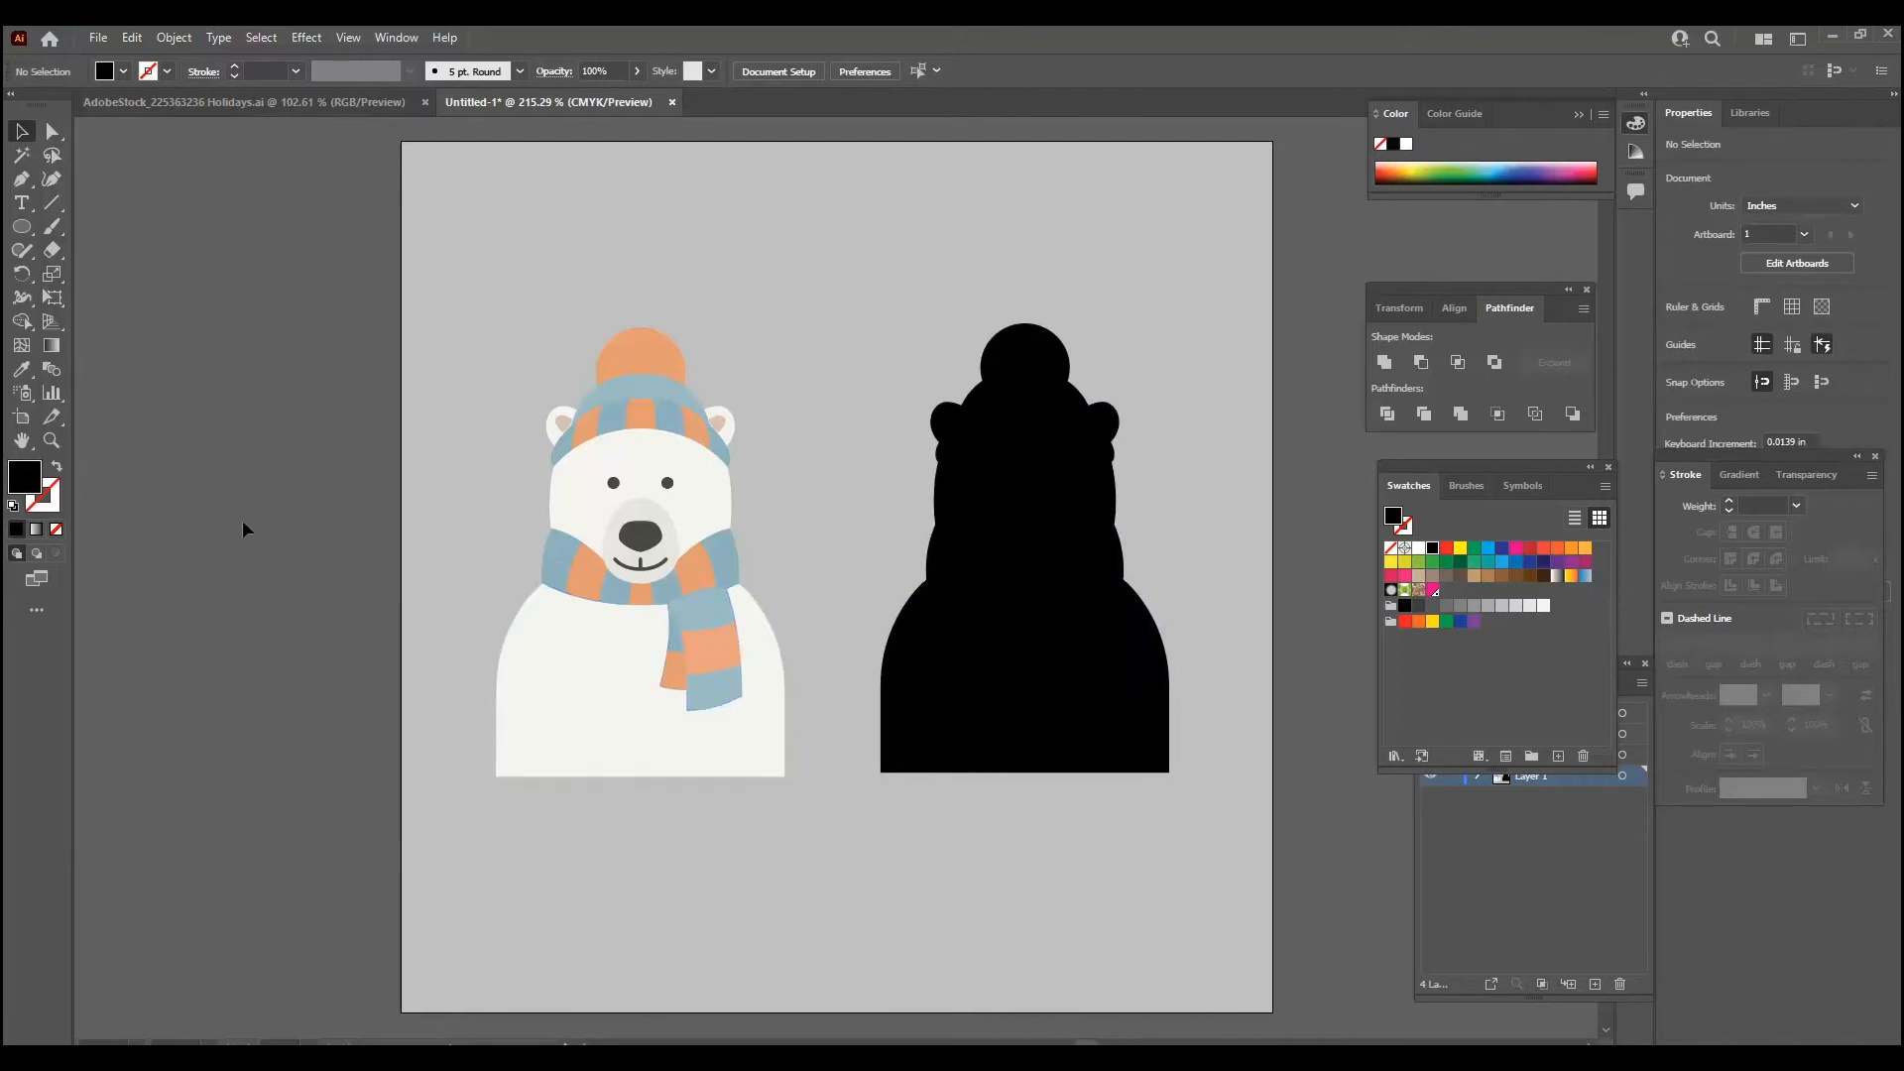
left_click(52, 511)
left_click(1430, 549)
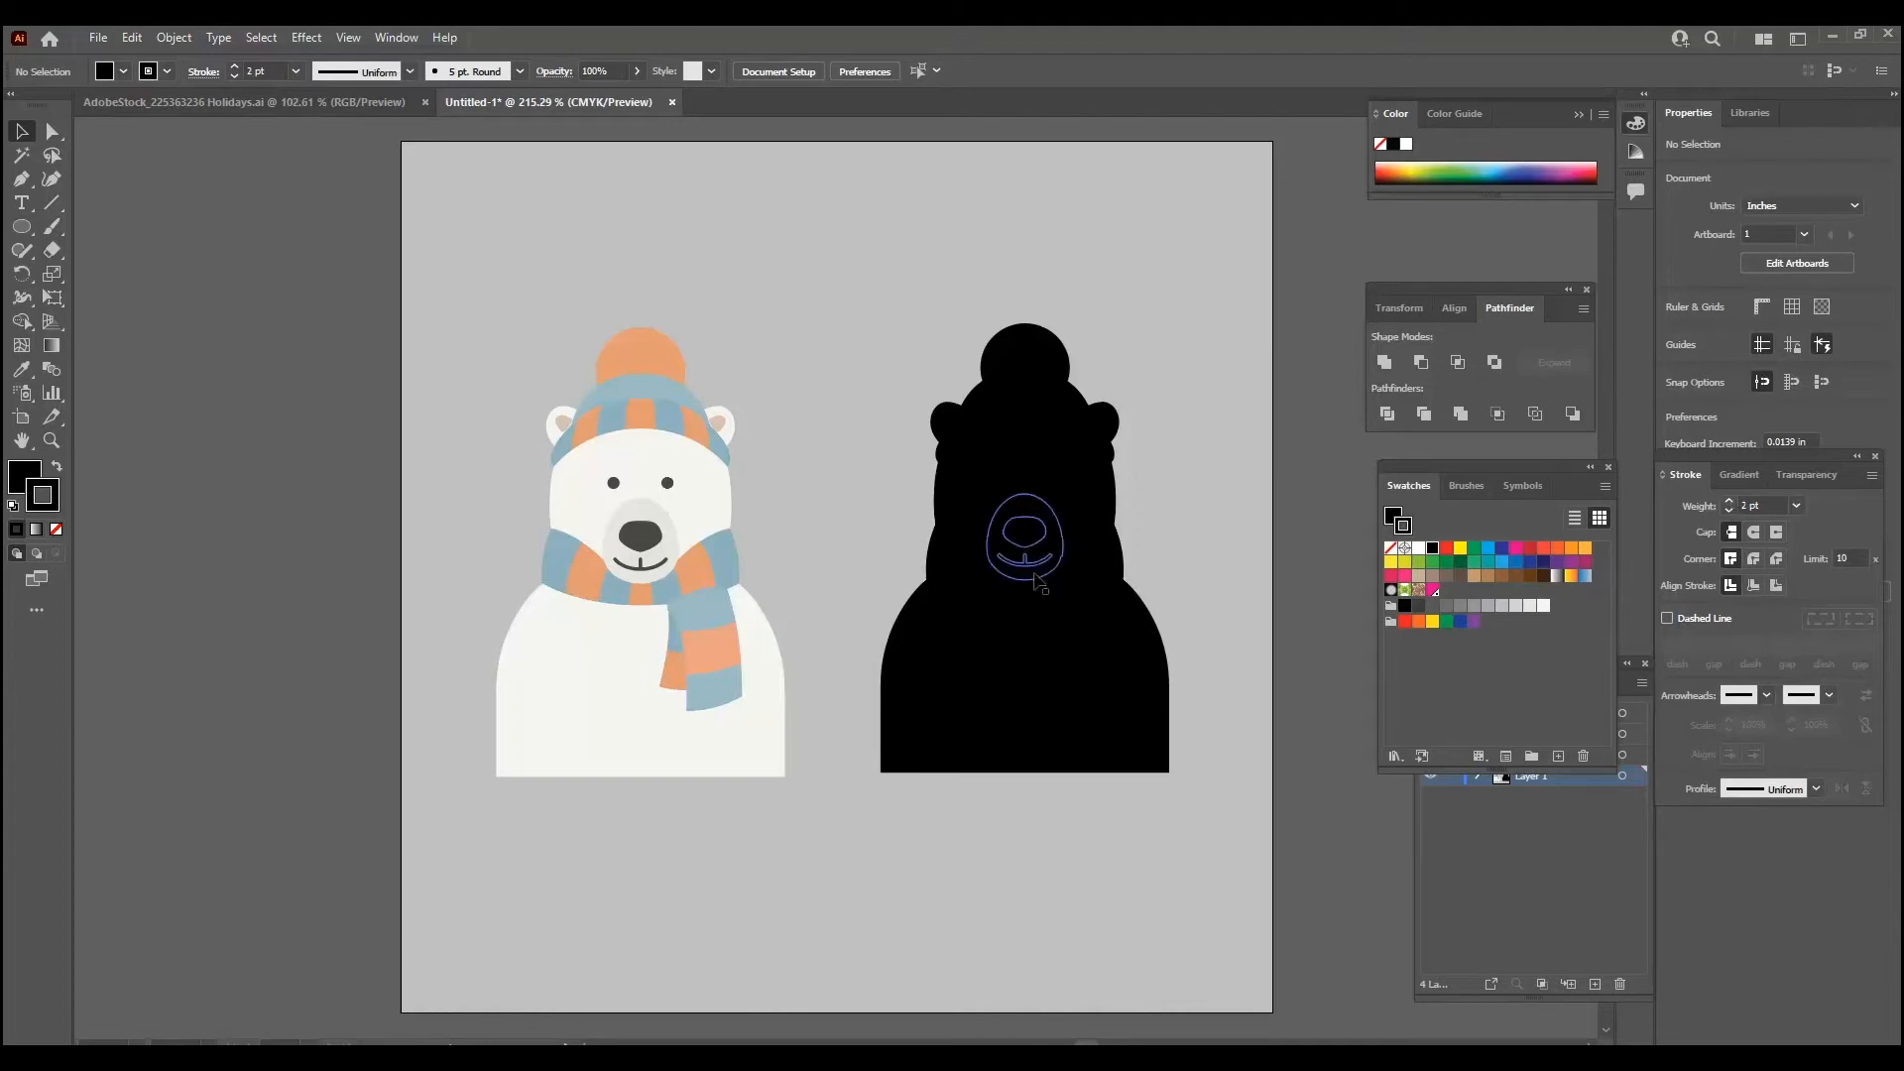
left_click(1024, 535)
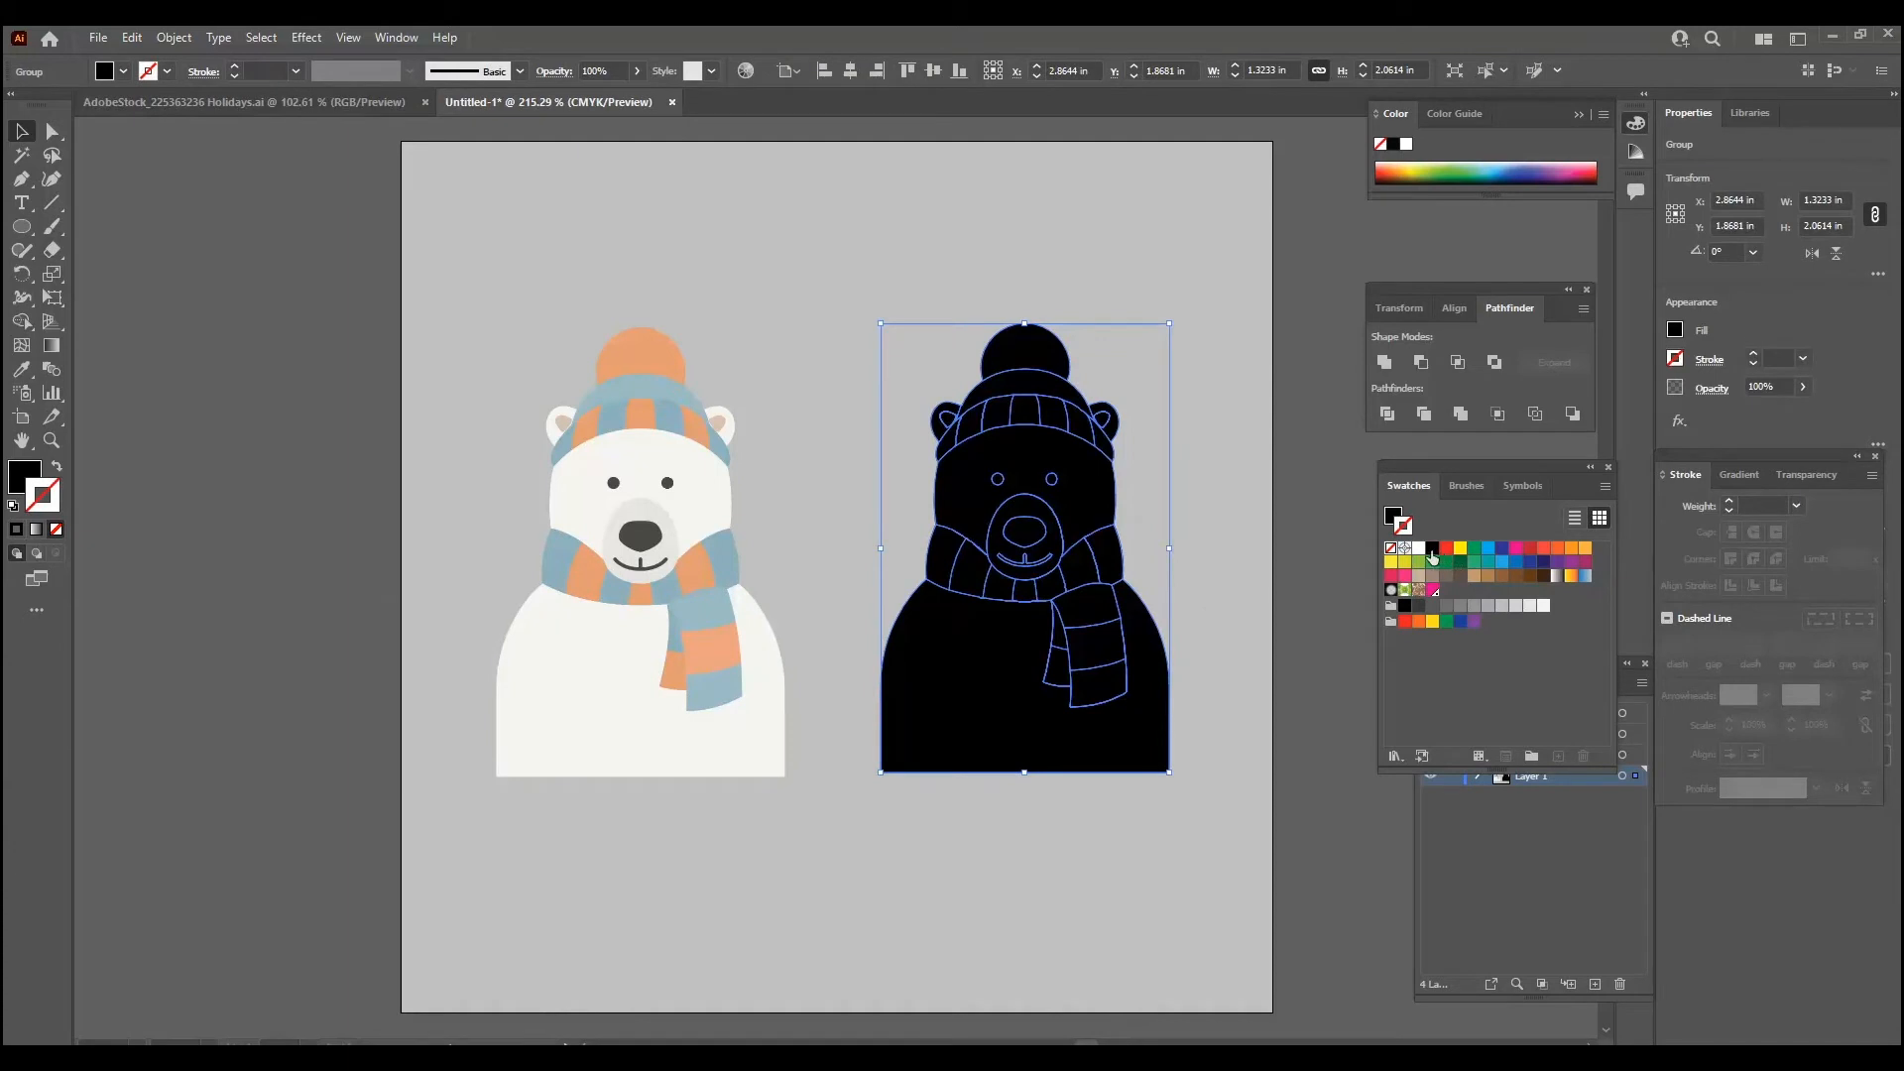
left_click(1147, 530)
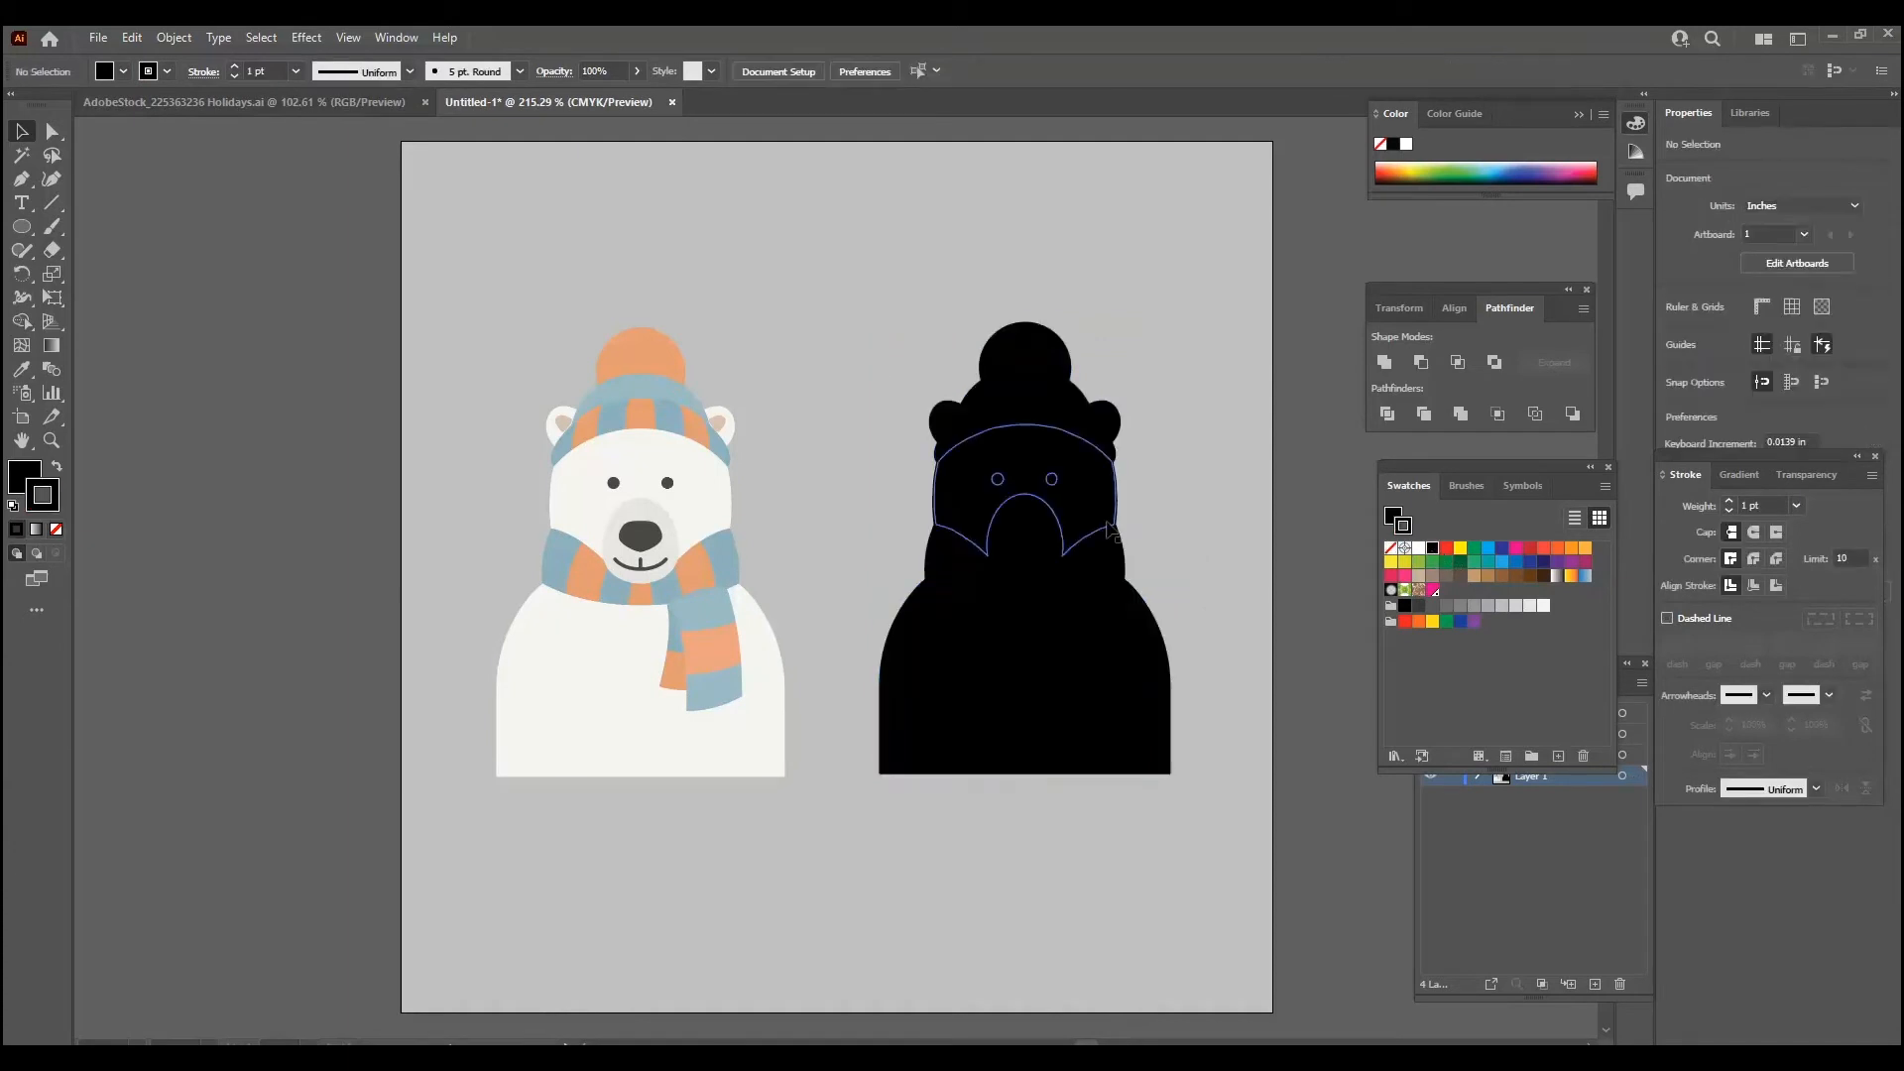
left_click(1107, 527)
left_click(1162, 517)
left_click(1103, 527)
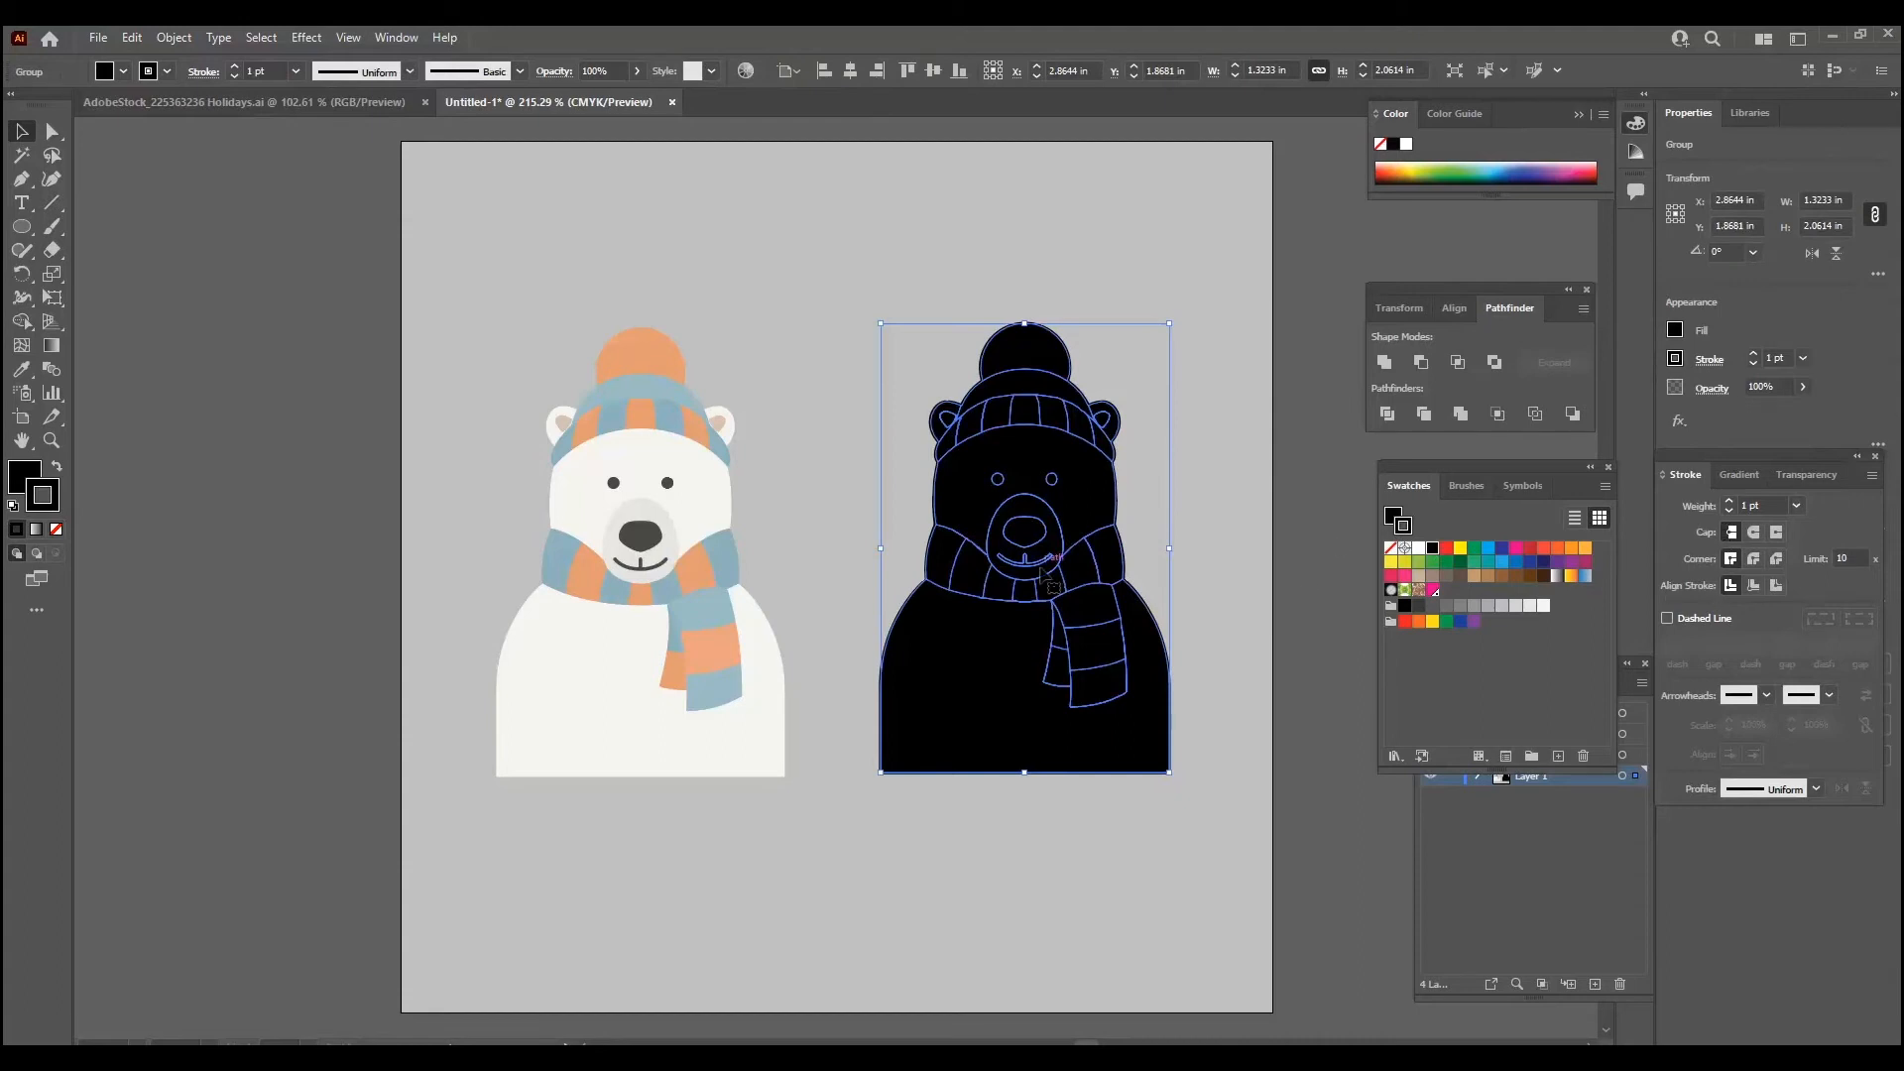
Increase the black silhouette's stroke weight to 5 pt.
left_click(1730, 501)
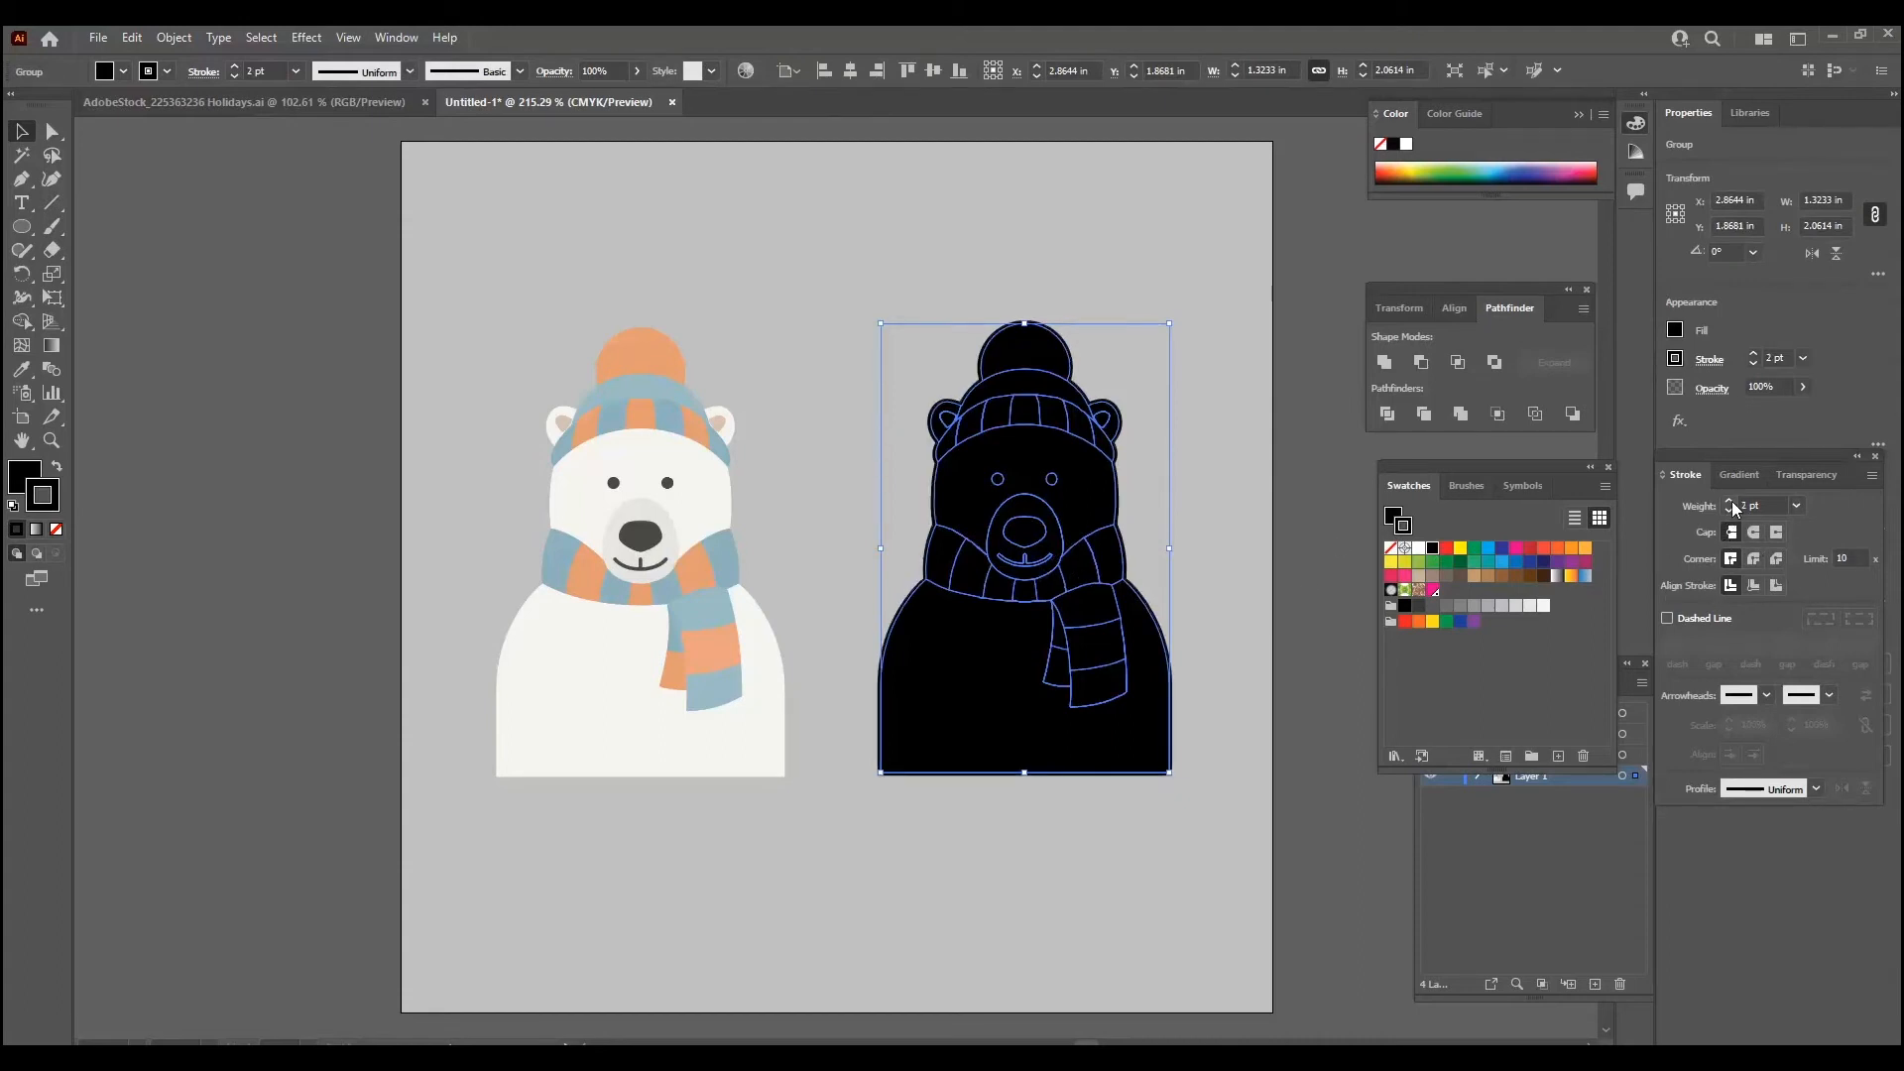
left_click(1729, 501)
left_click(1729, 501)
left_click(1729, 500)
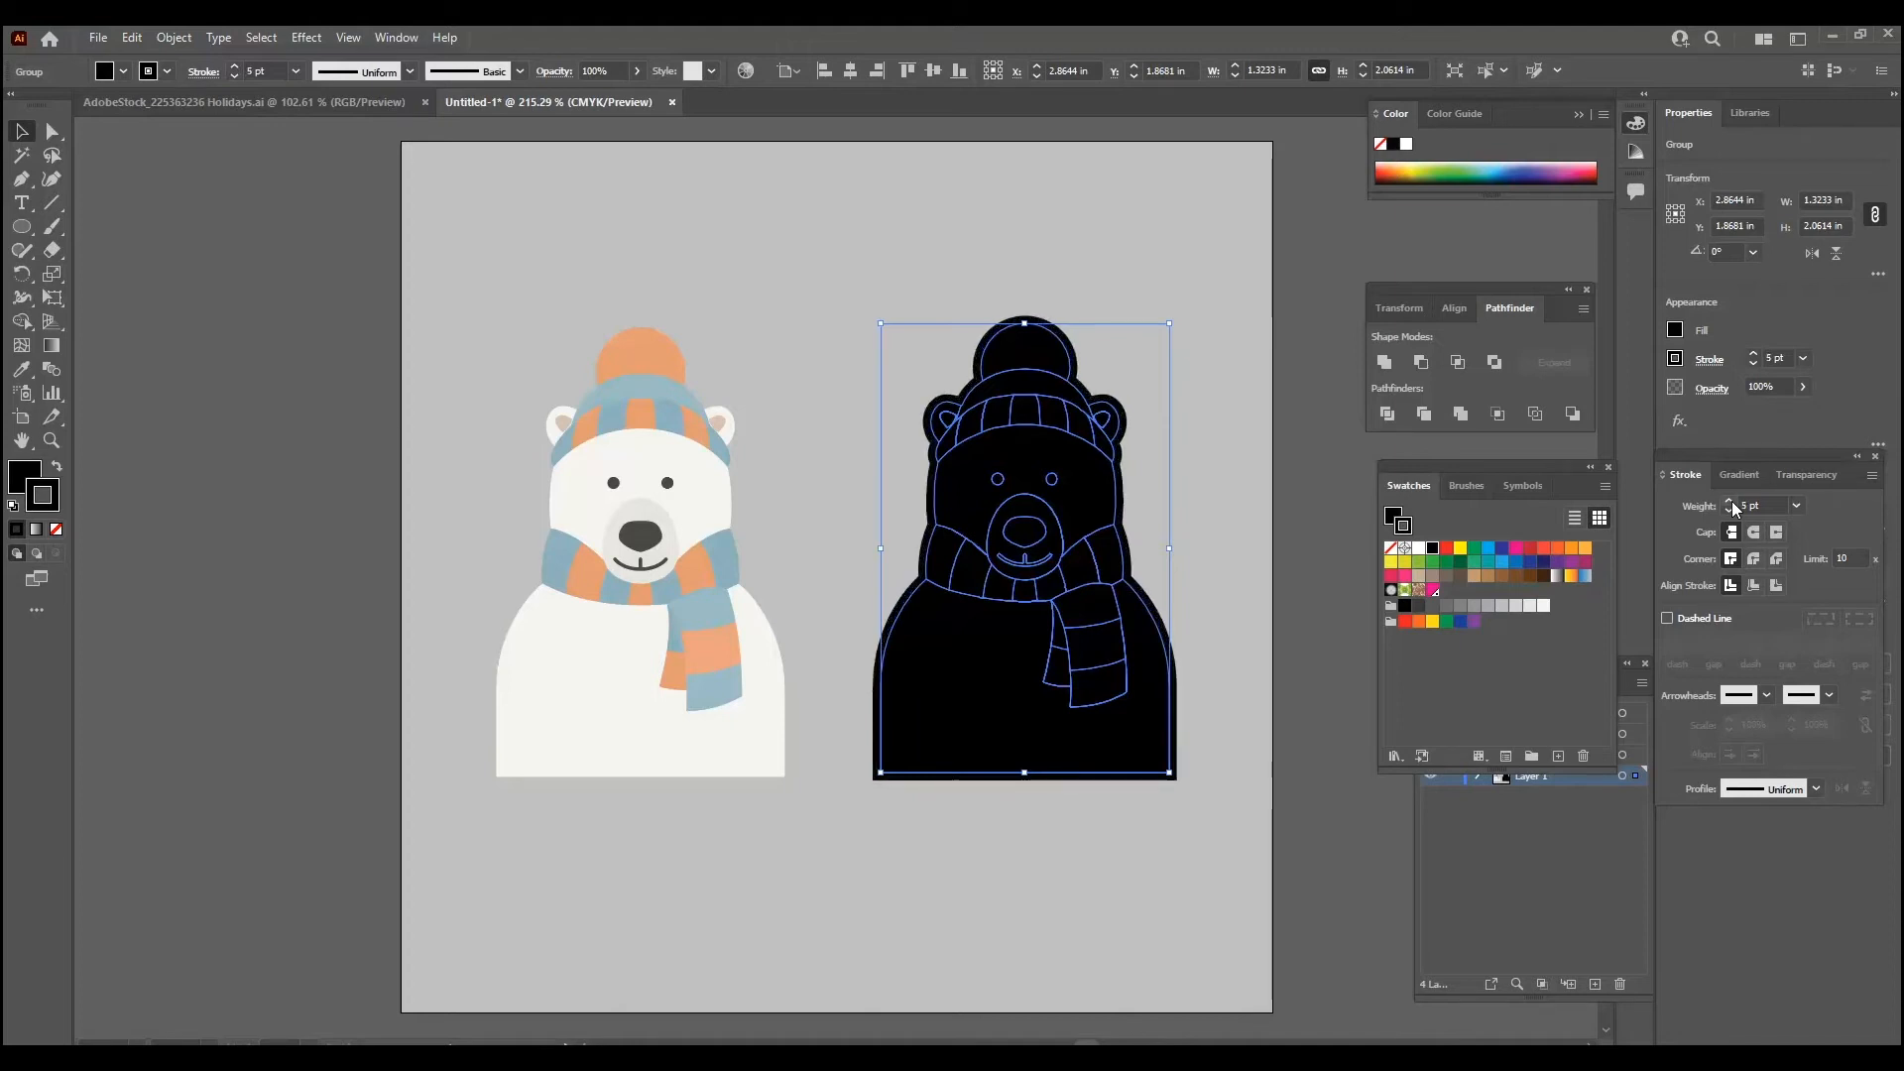
left_click(1211, 552)
Move the black silhouette closer to the coloured bear and send it to the back.
left_click(1106, 597)
left_click_drag(1053, 555, 996, 561)
right_click(973, 449)
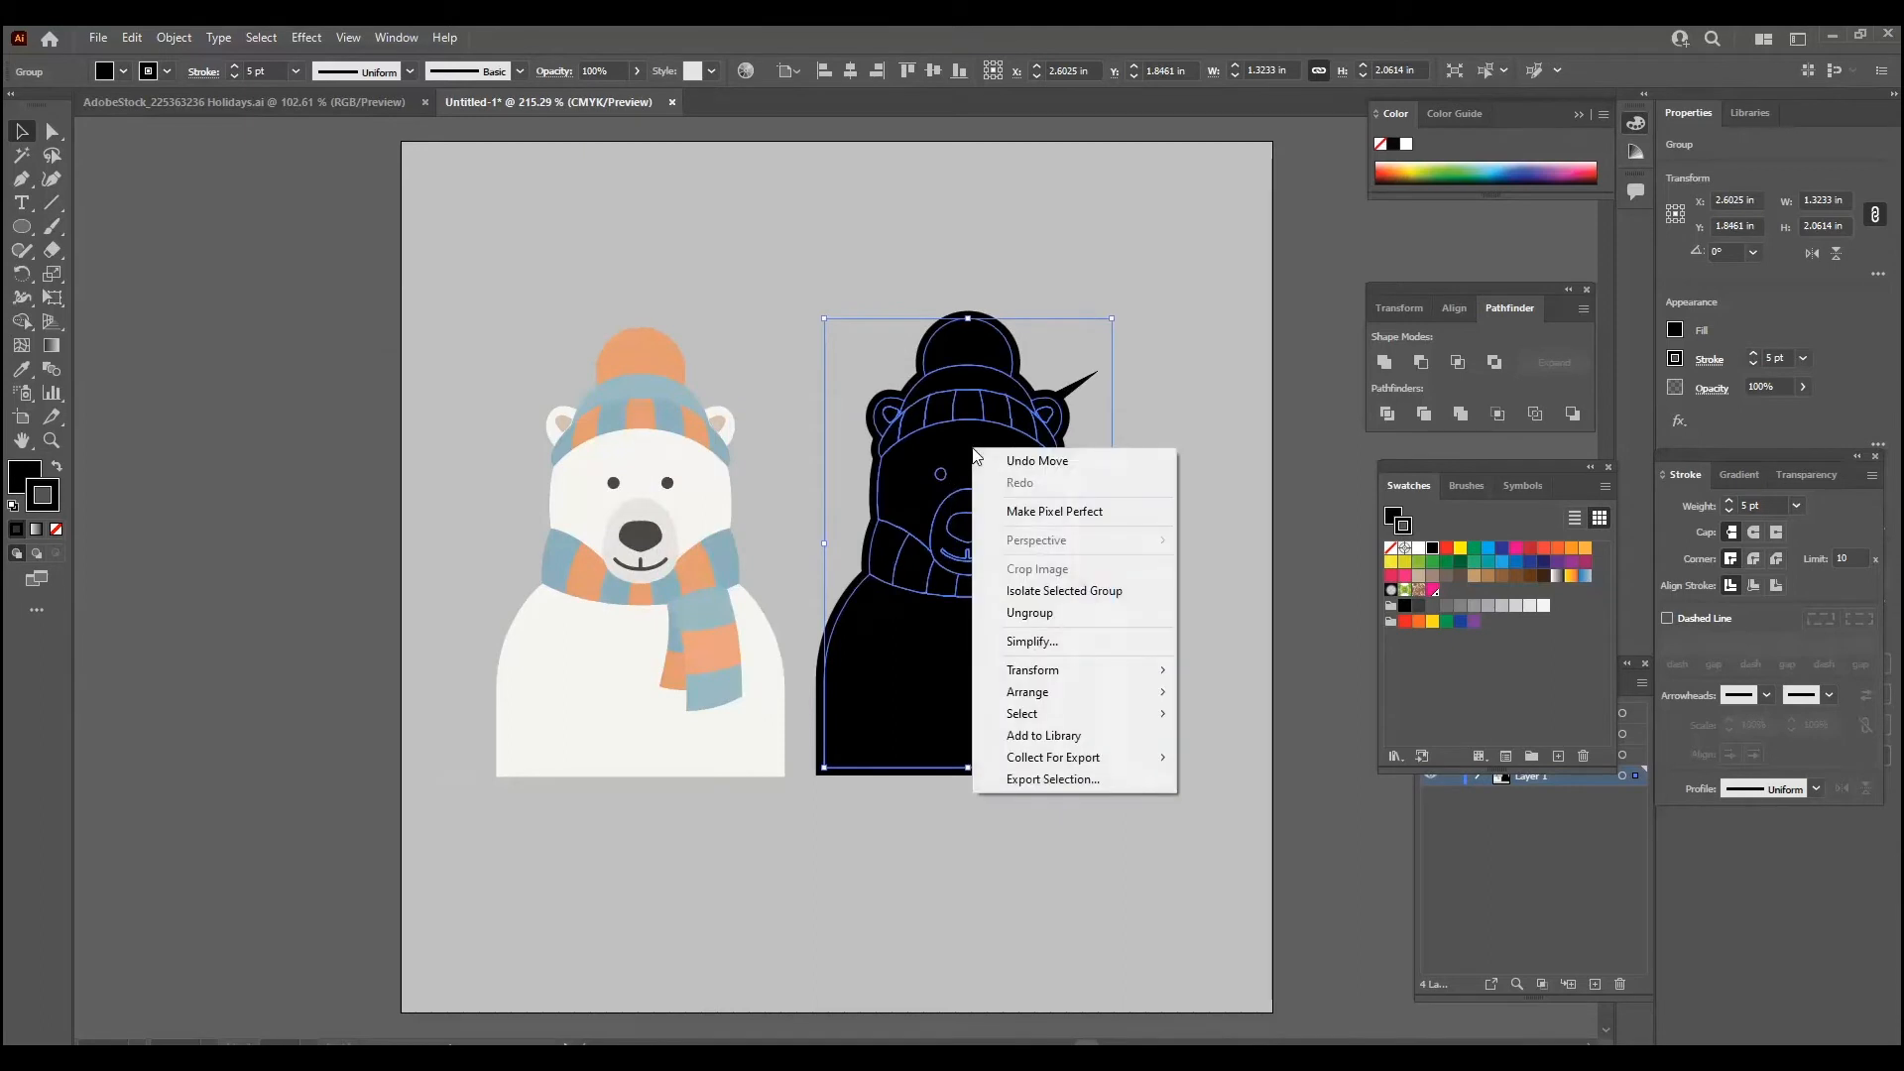
mouse_move(1066, 690)
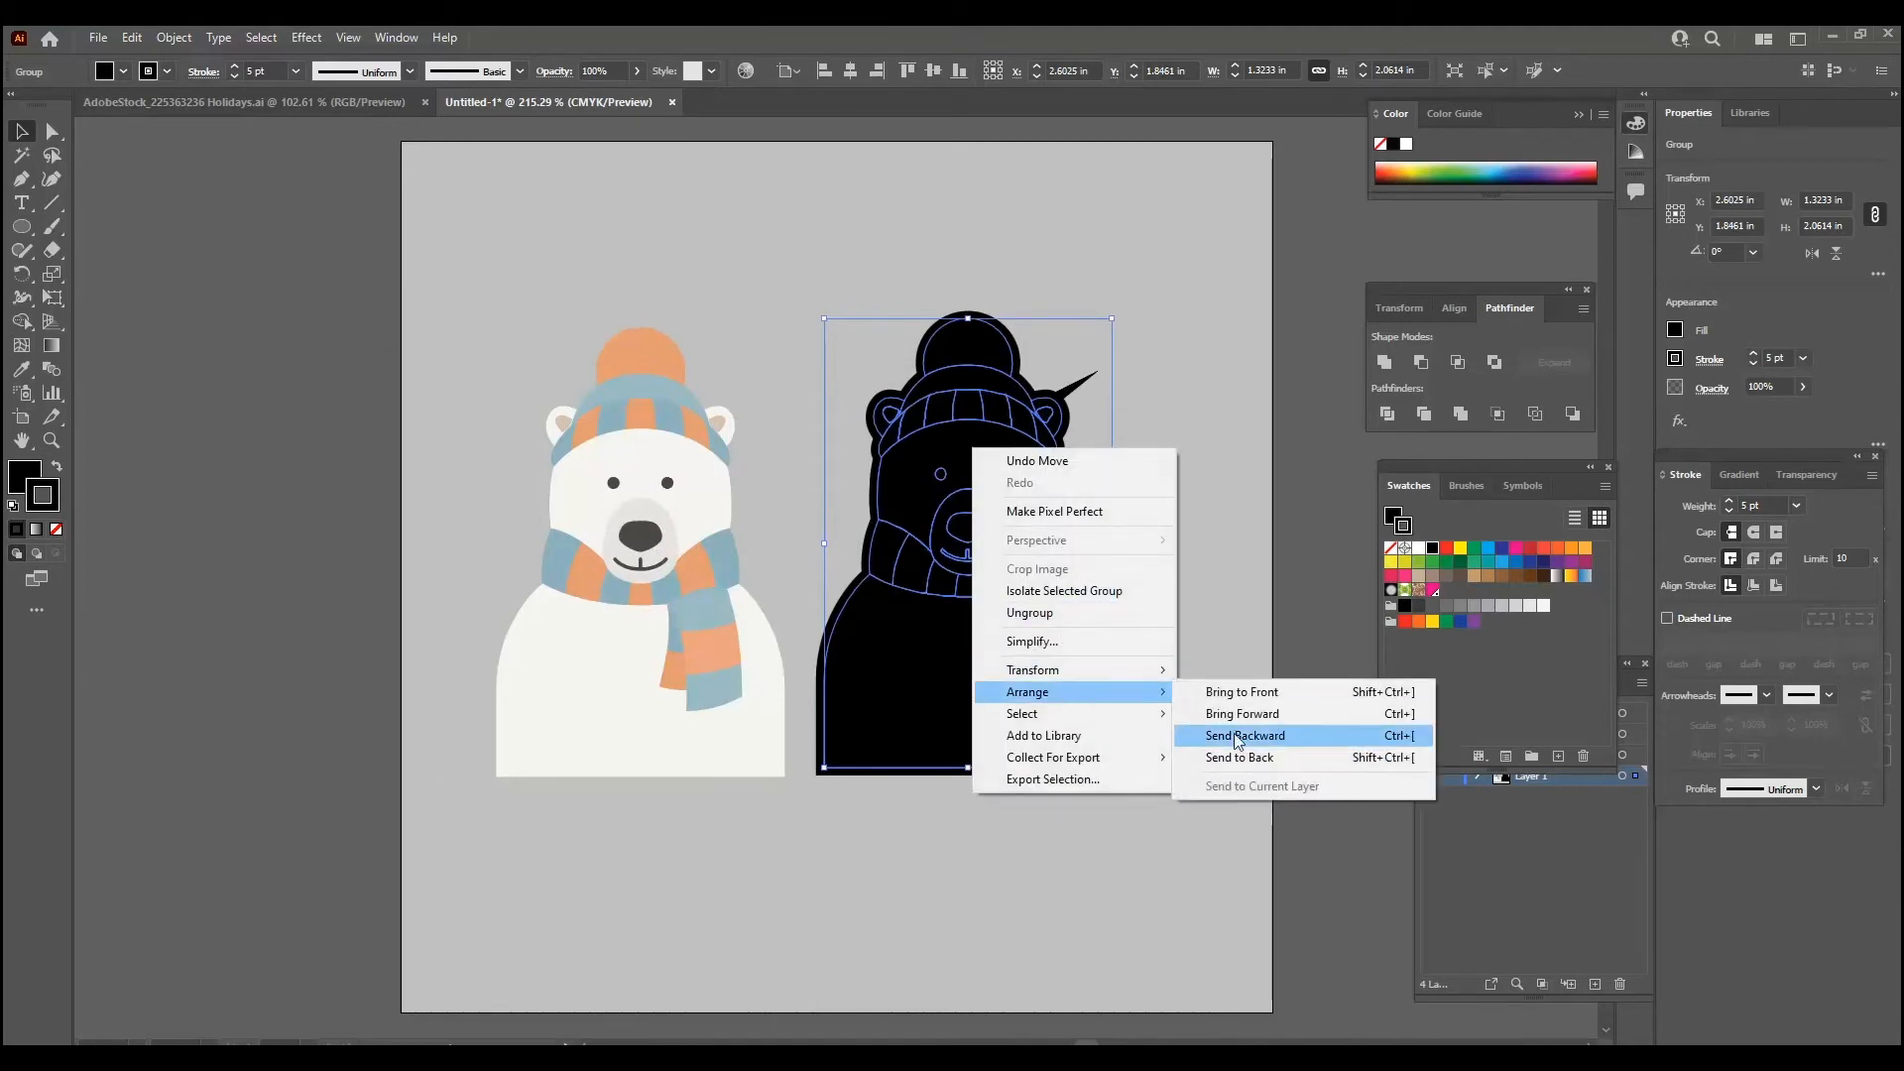
left_click(1252, 758)
Place the coloured bear over the black silhouette and centre-align both groups horizontally and vertically.
left_click_drag(947, 619, 885, 609)
left_click_drag(666, 681, 918, 659)
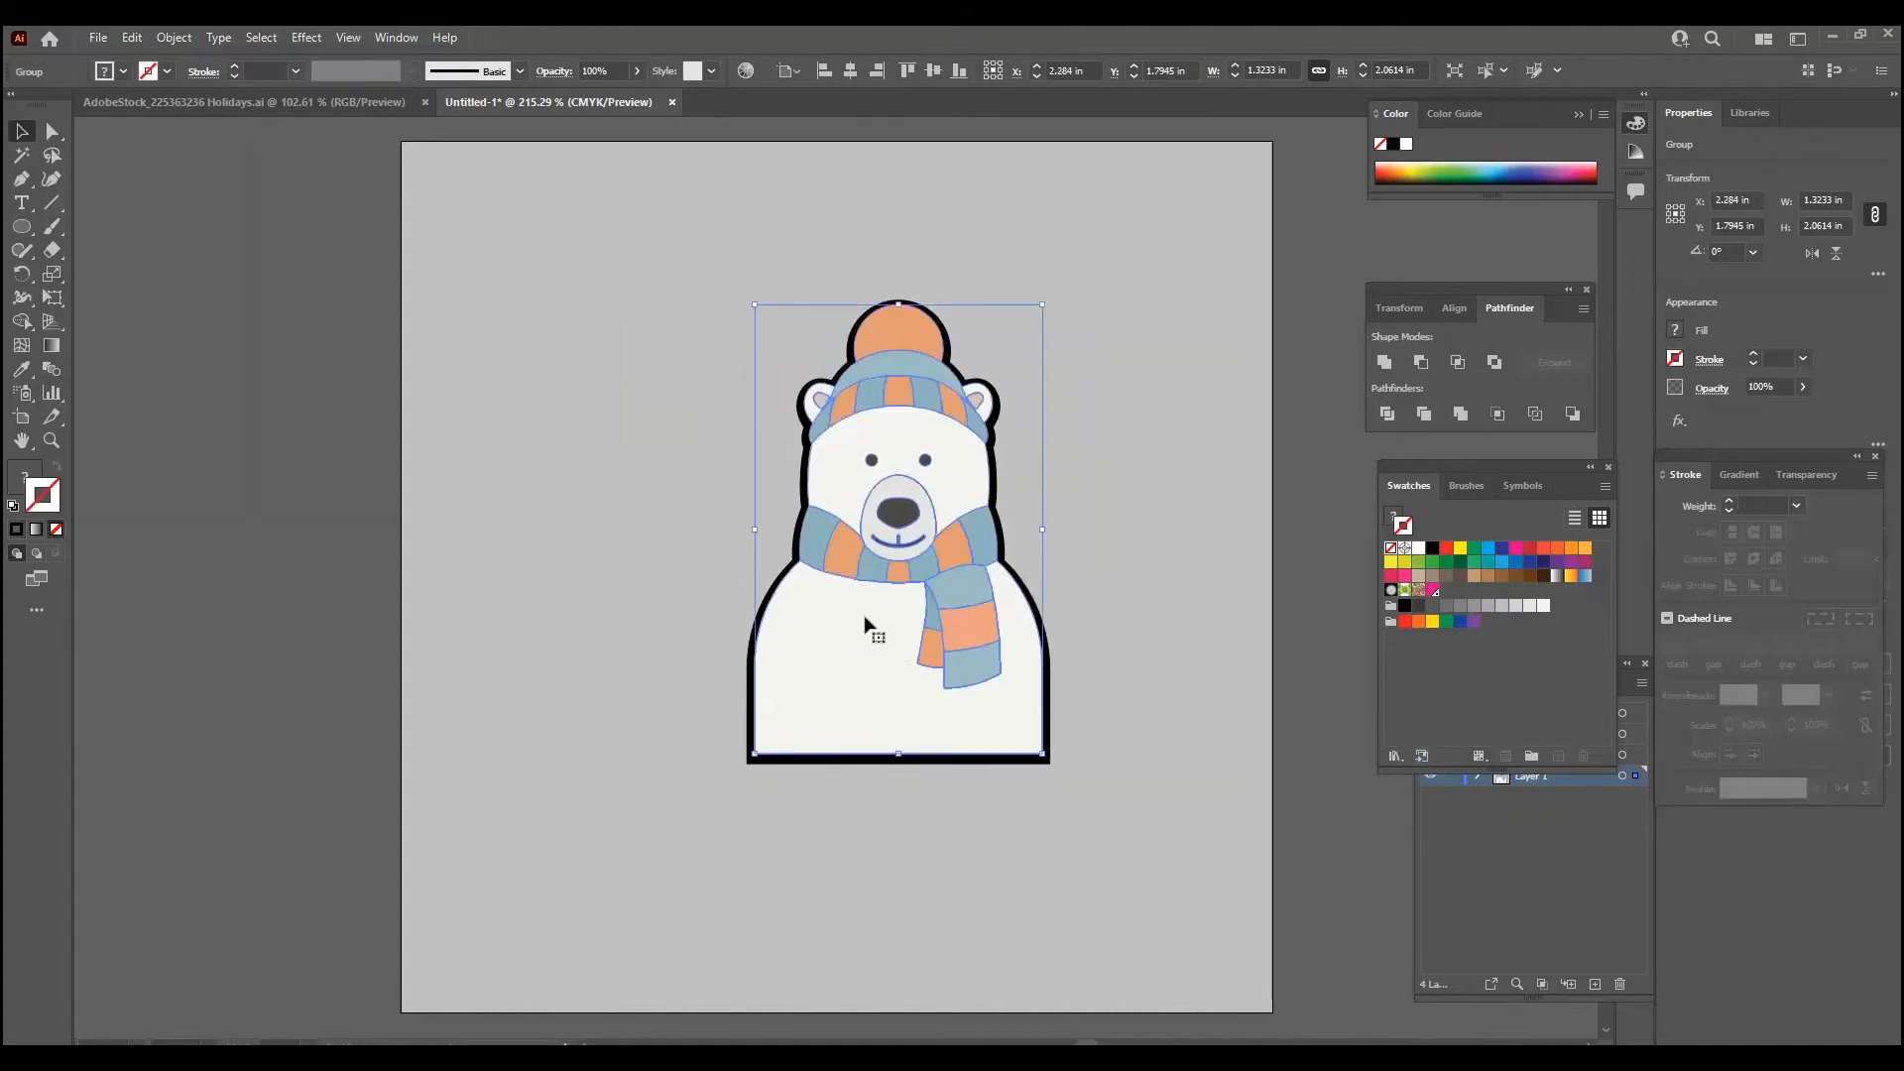
left_click_drag(661, 257, 1163, 835)
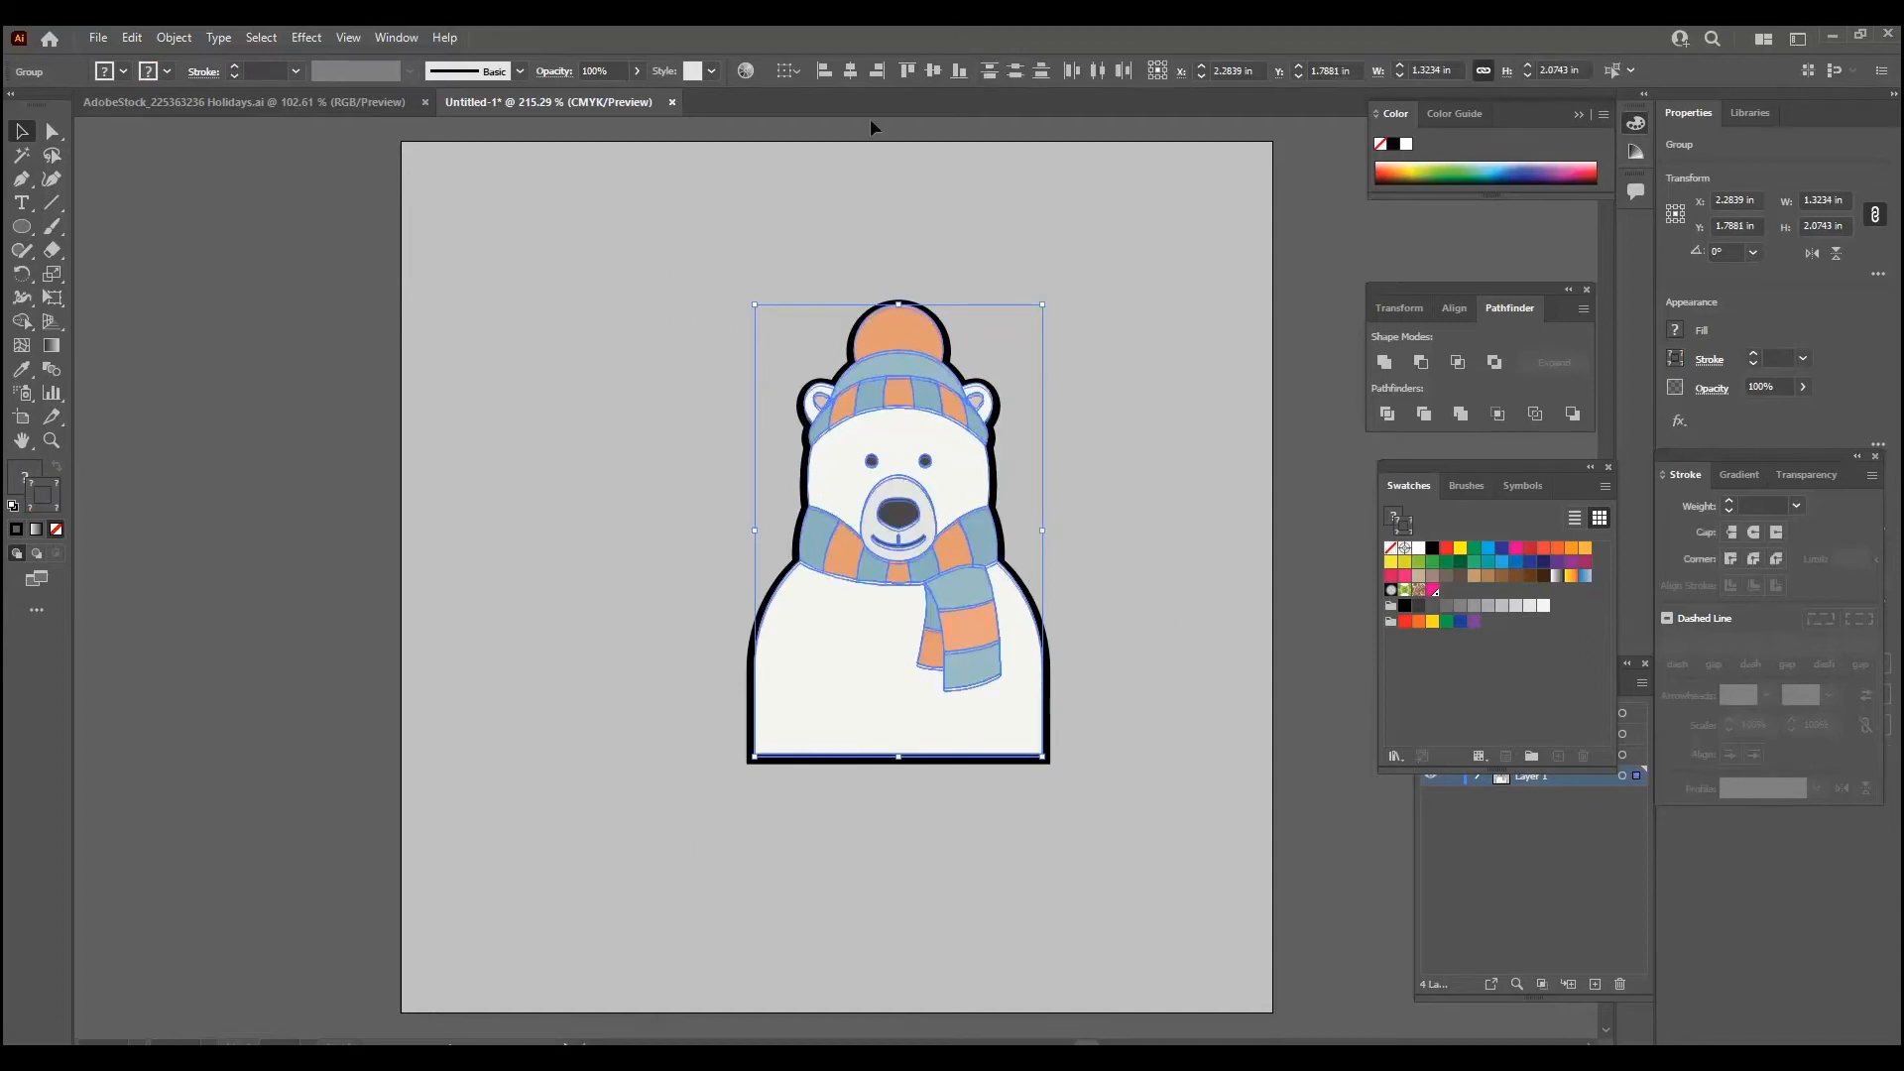
left_click(849, 71)
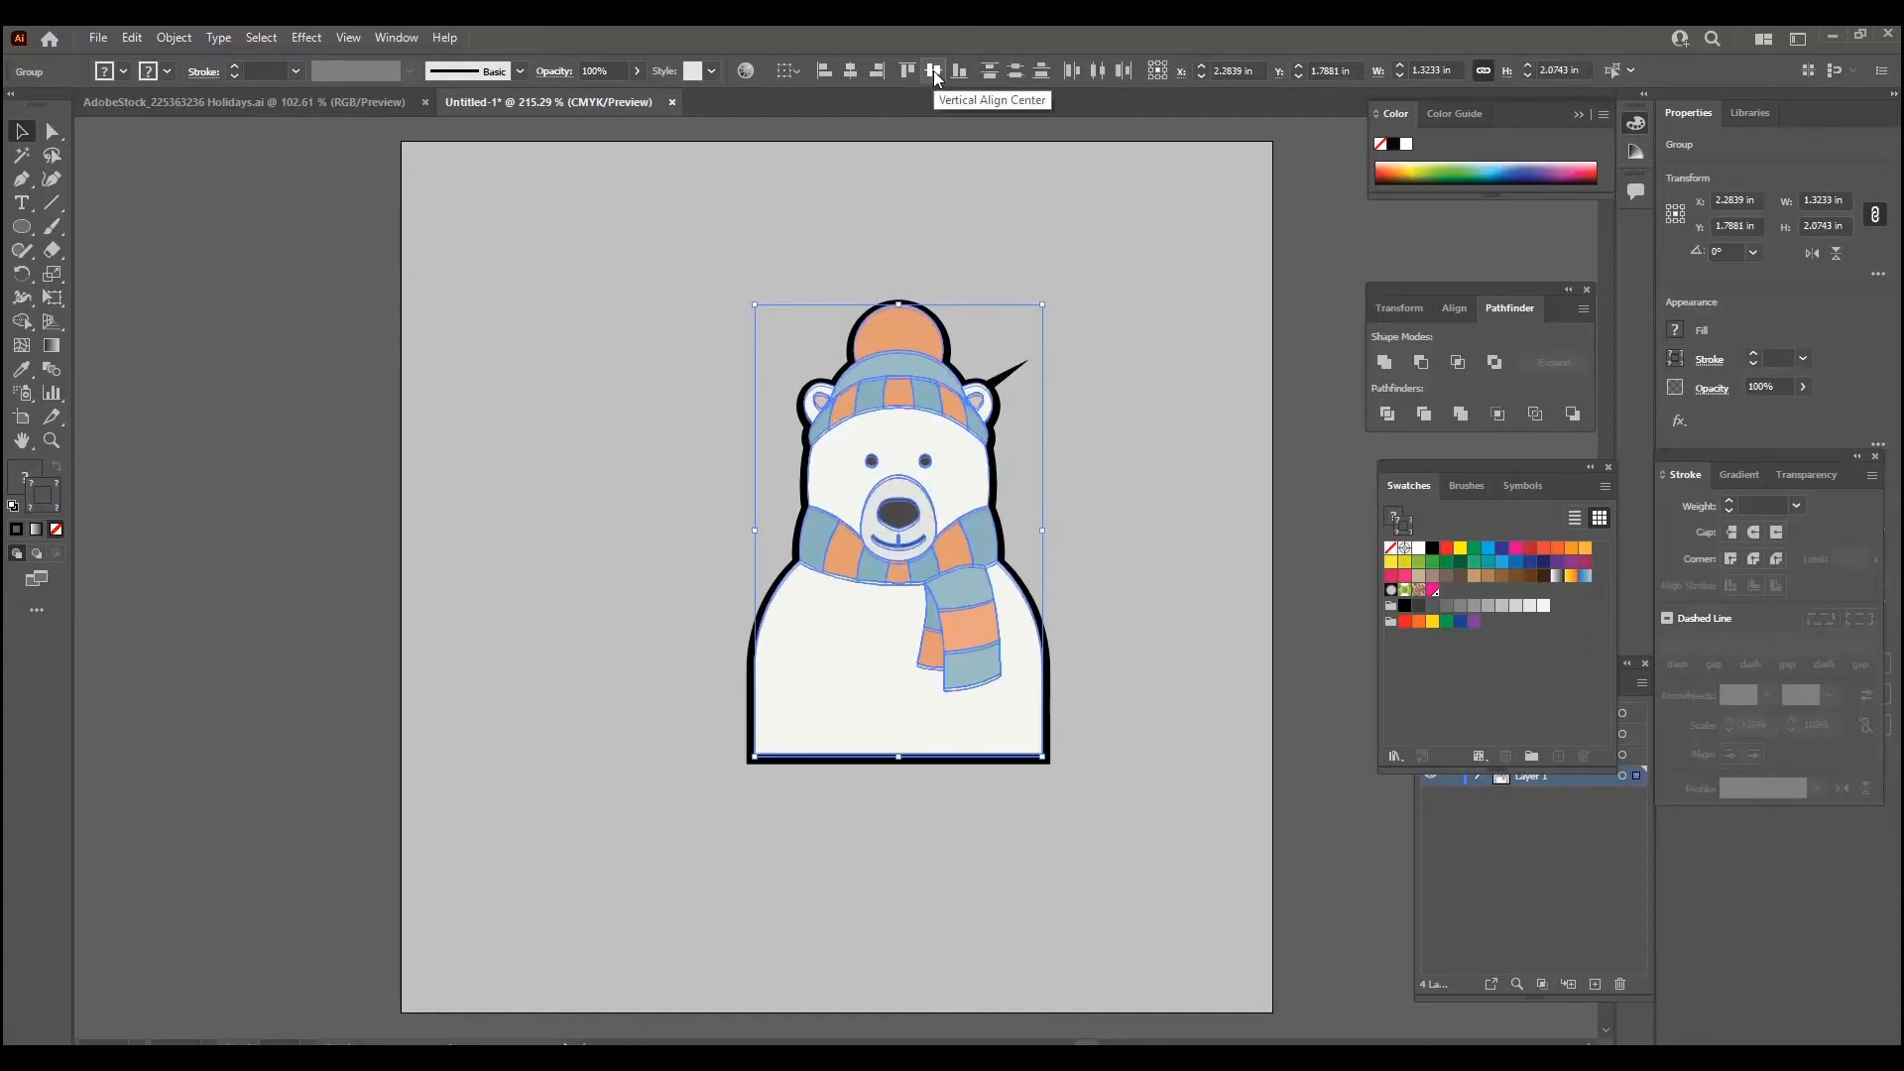
left_click(932, 70)
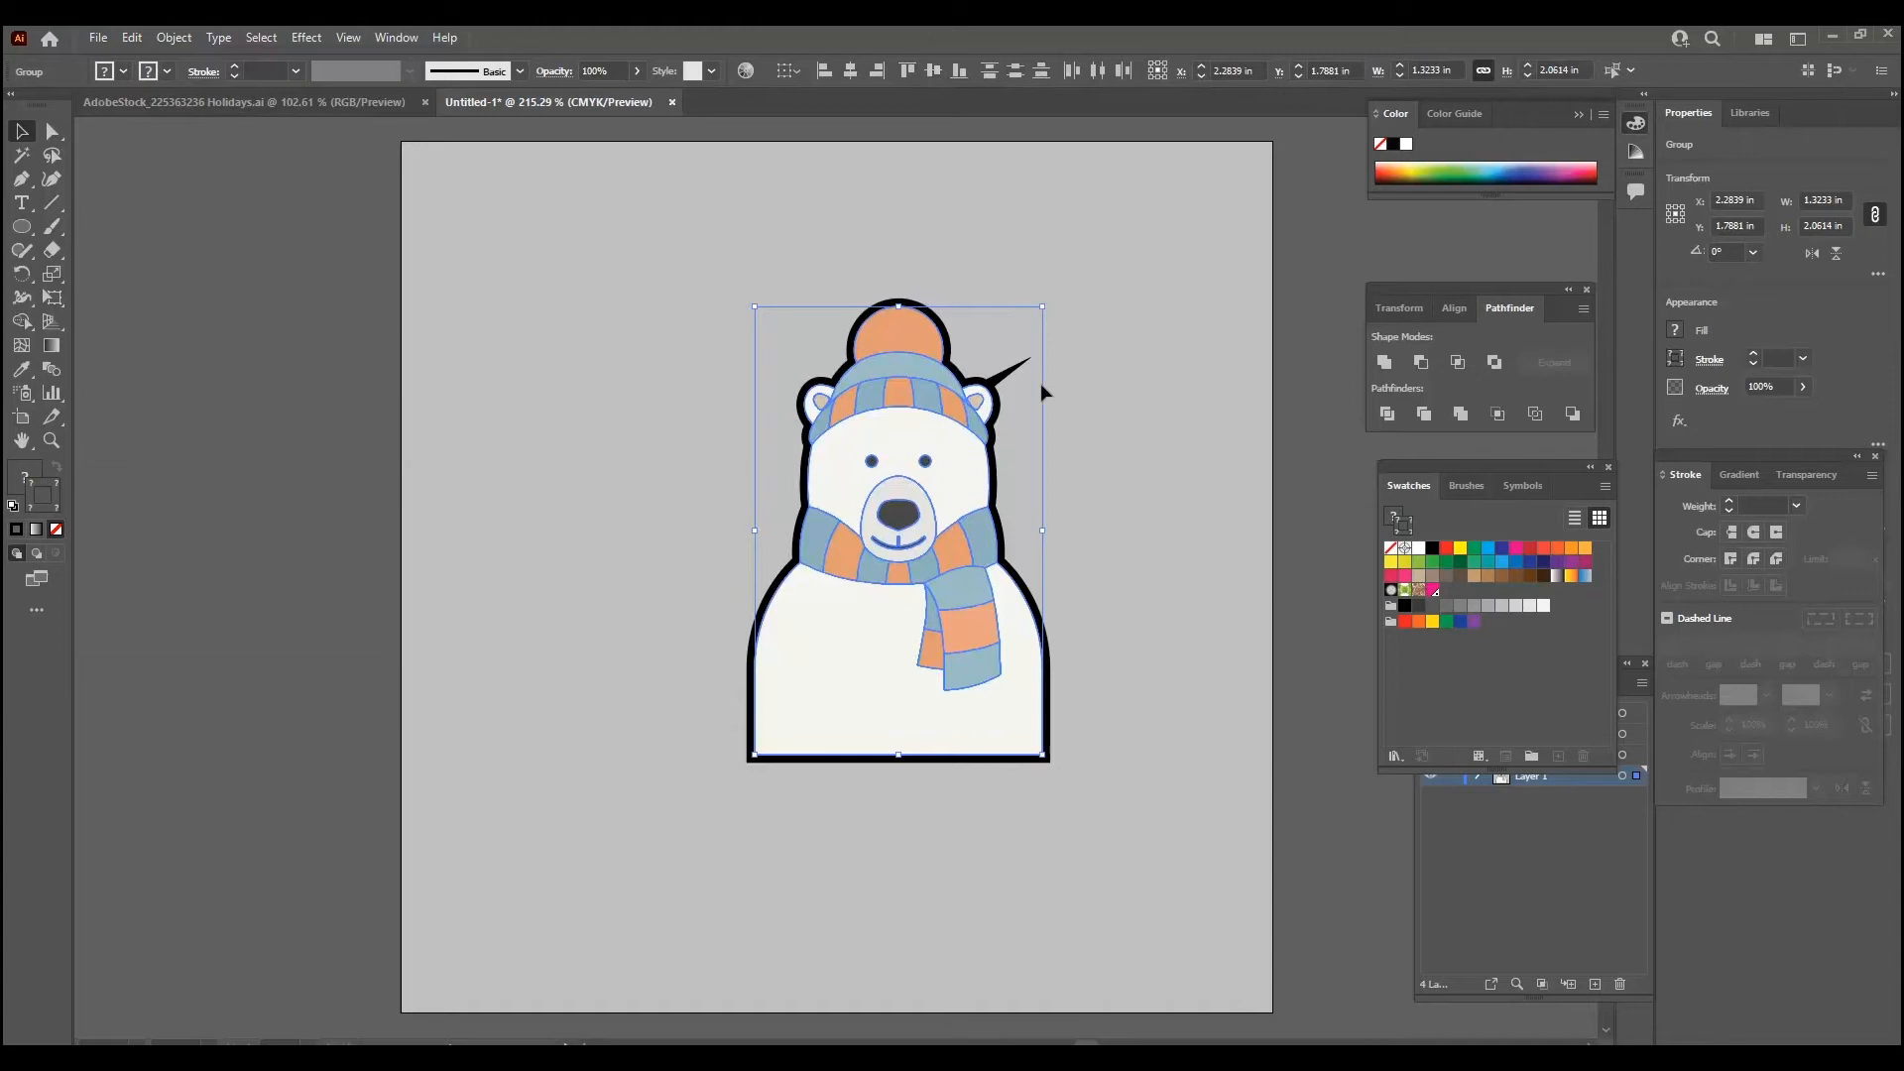
left_click(1077, 443)
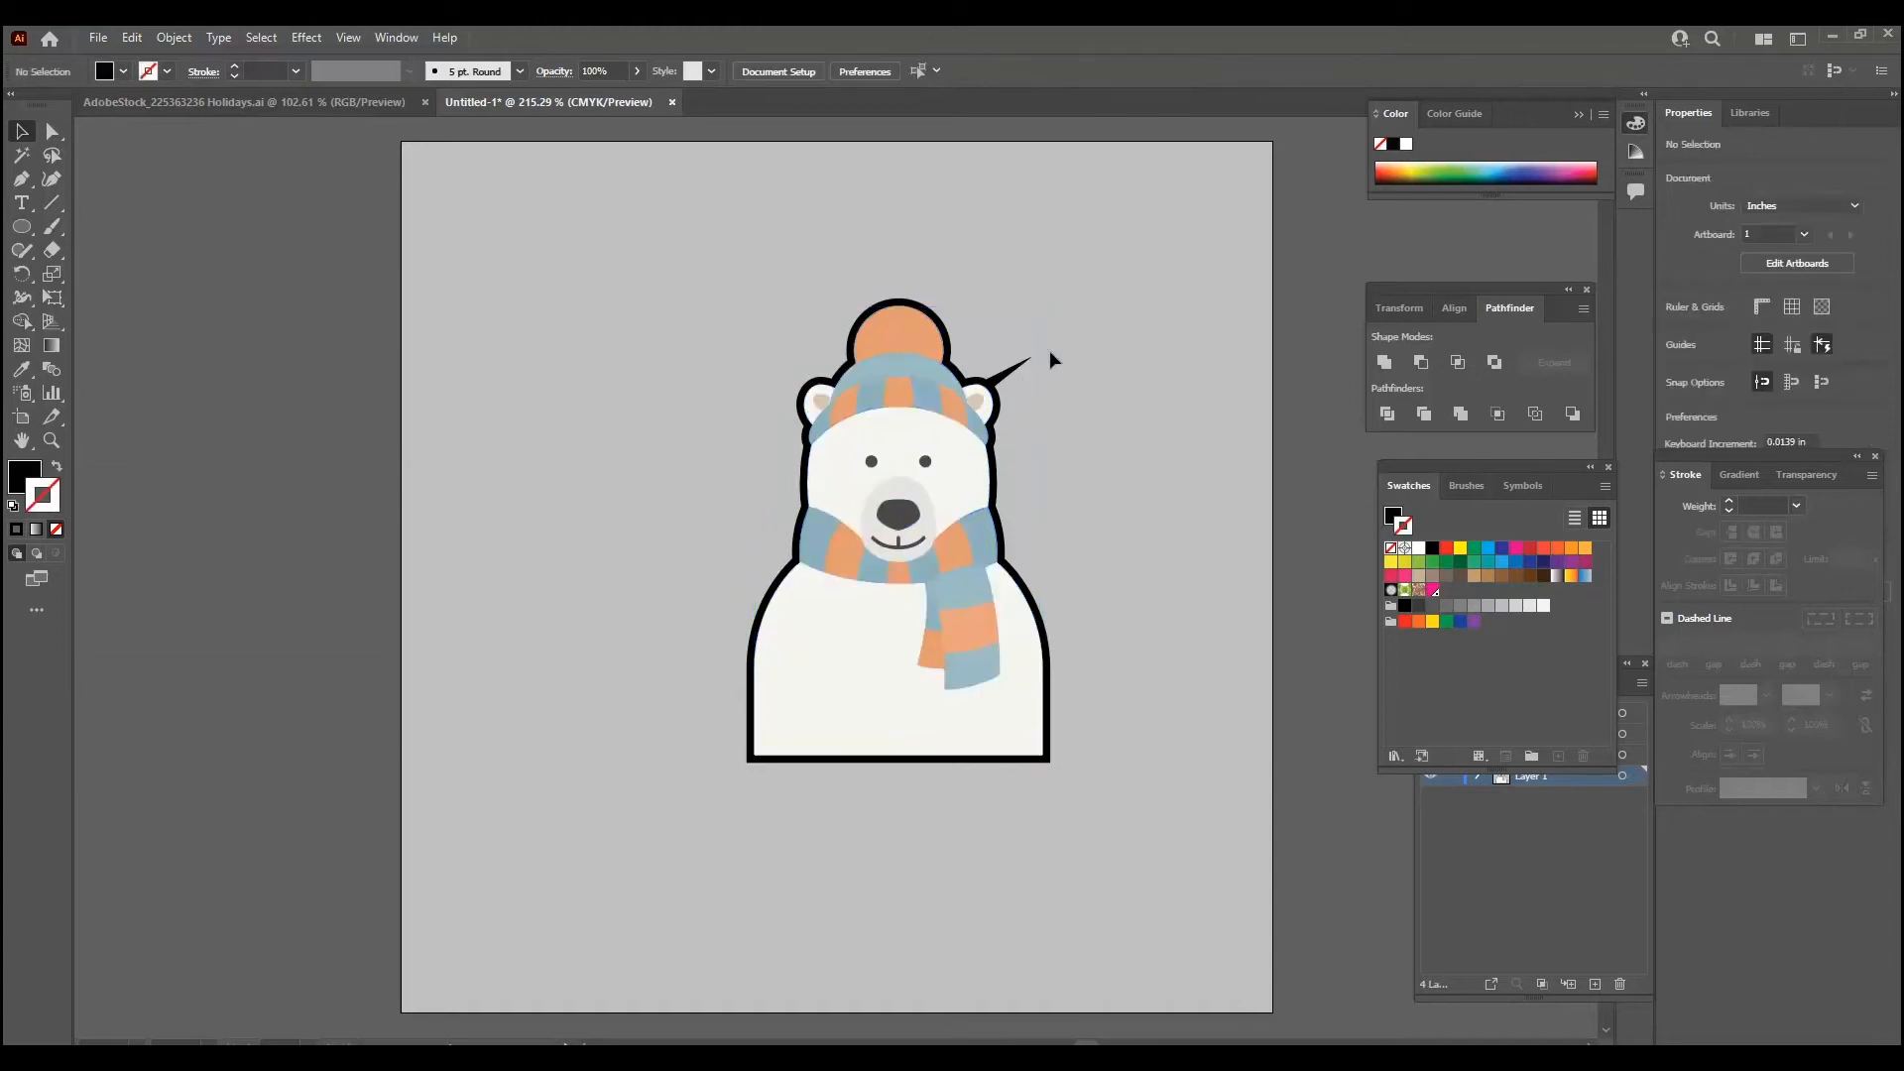
Move the coloured bear off the silhouette and set the silhouette's stroke to round caps and round corners.
left_click_drag(880, 522, 514, 556)
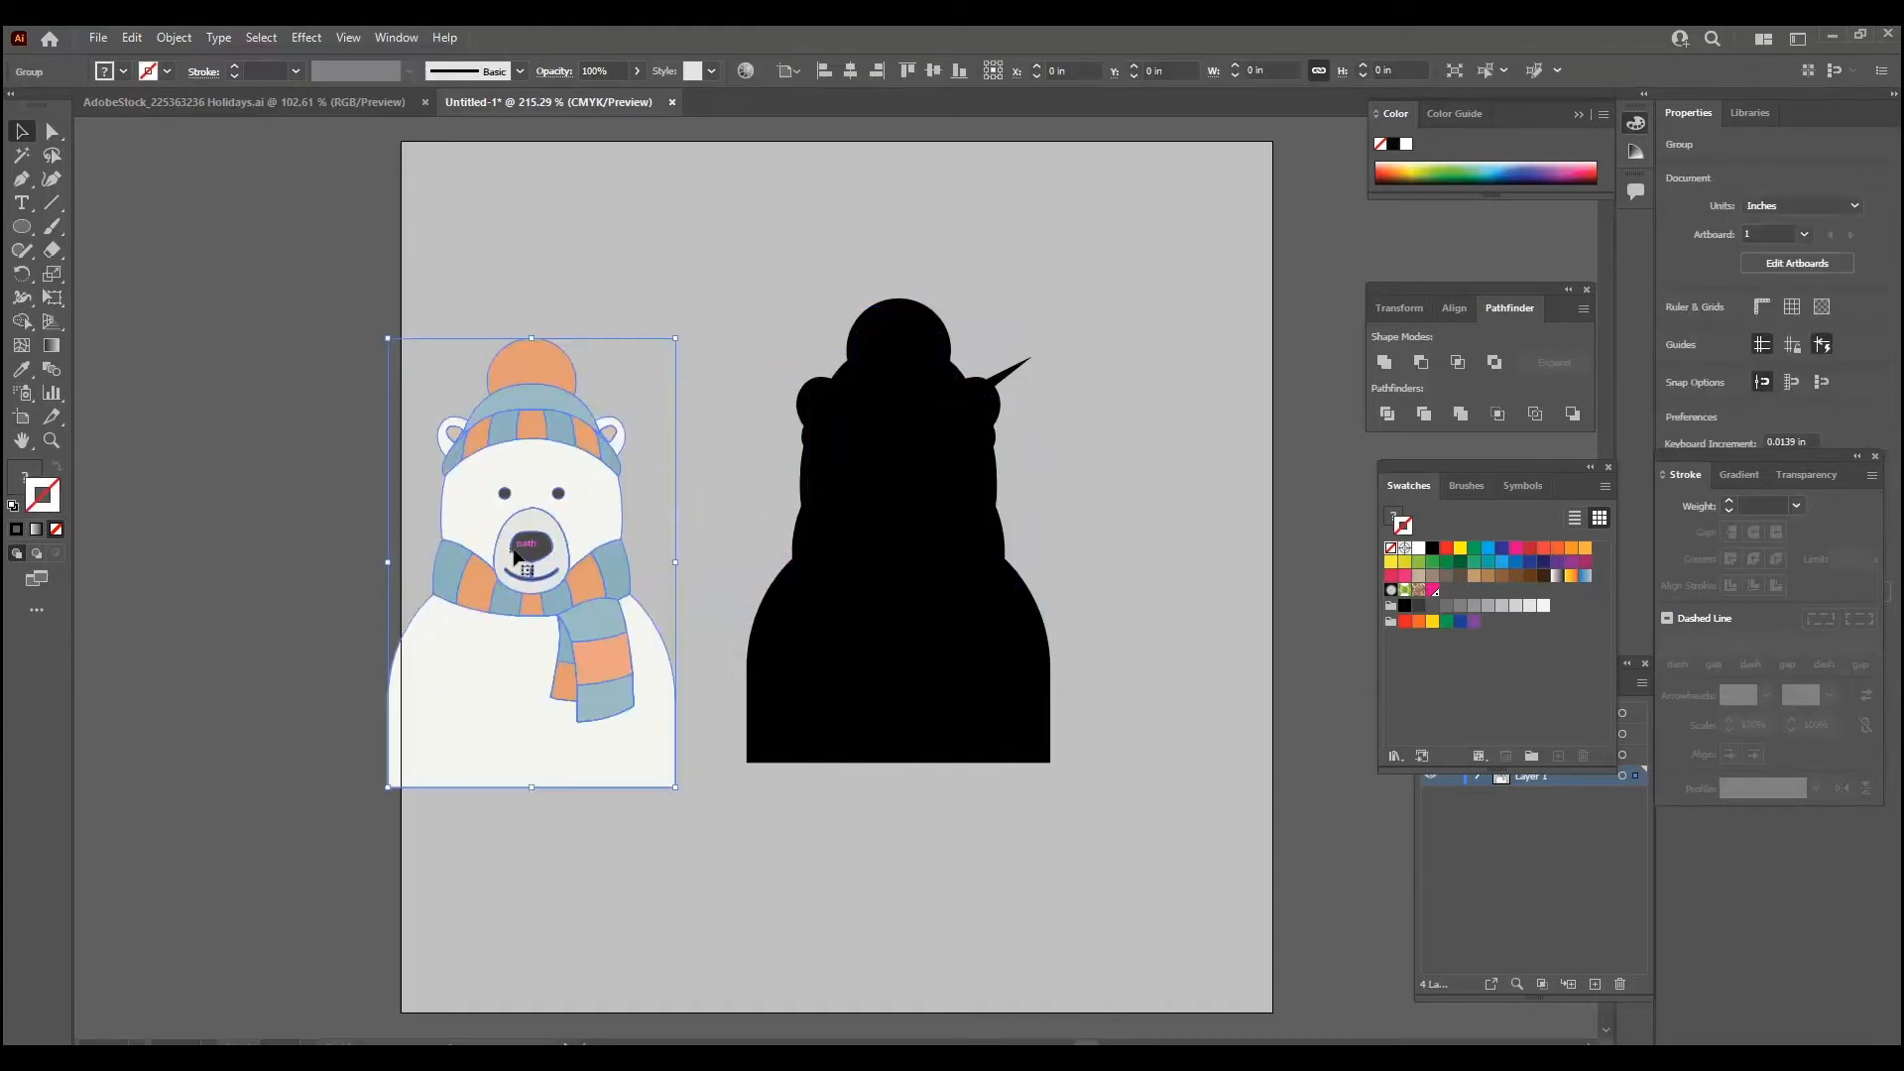
left_click(897, 396)
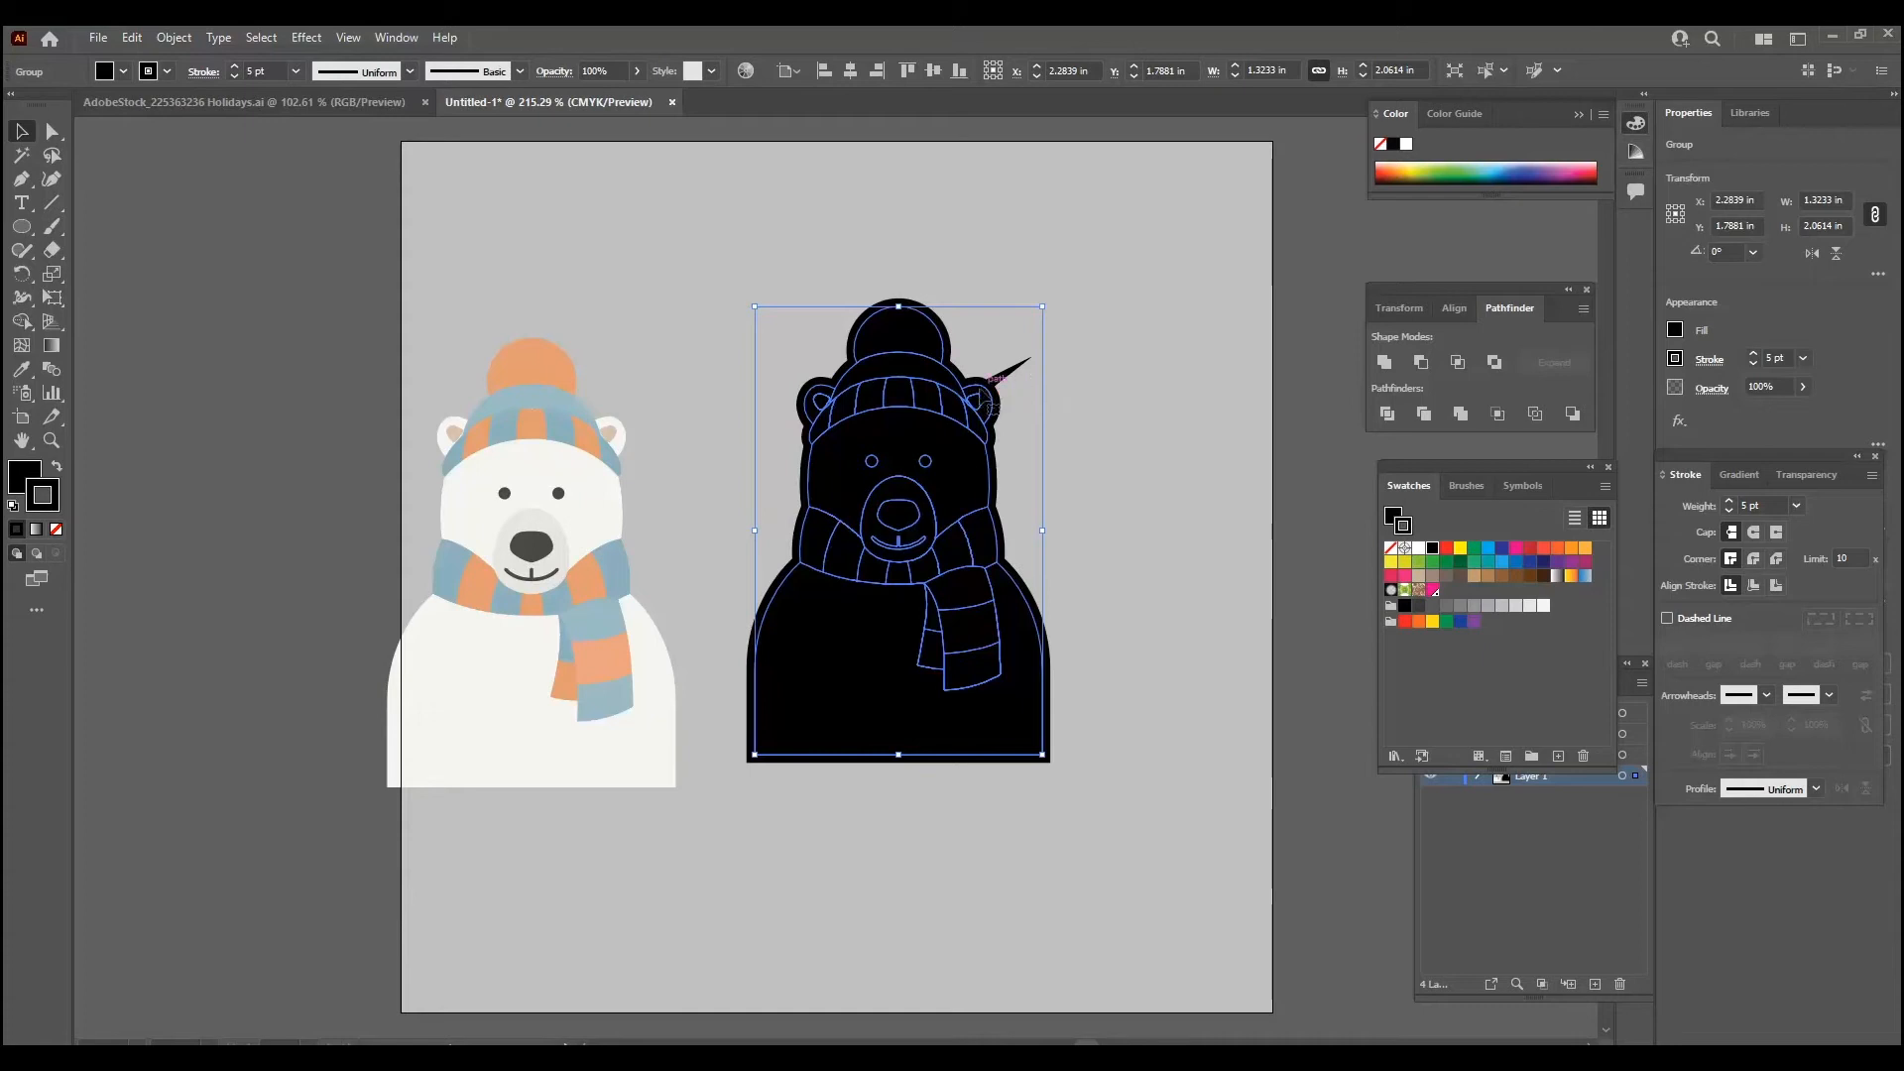
left_click(1061, 382)
left_click(984, 405)
left_click(1752, 533)
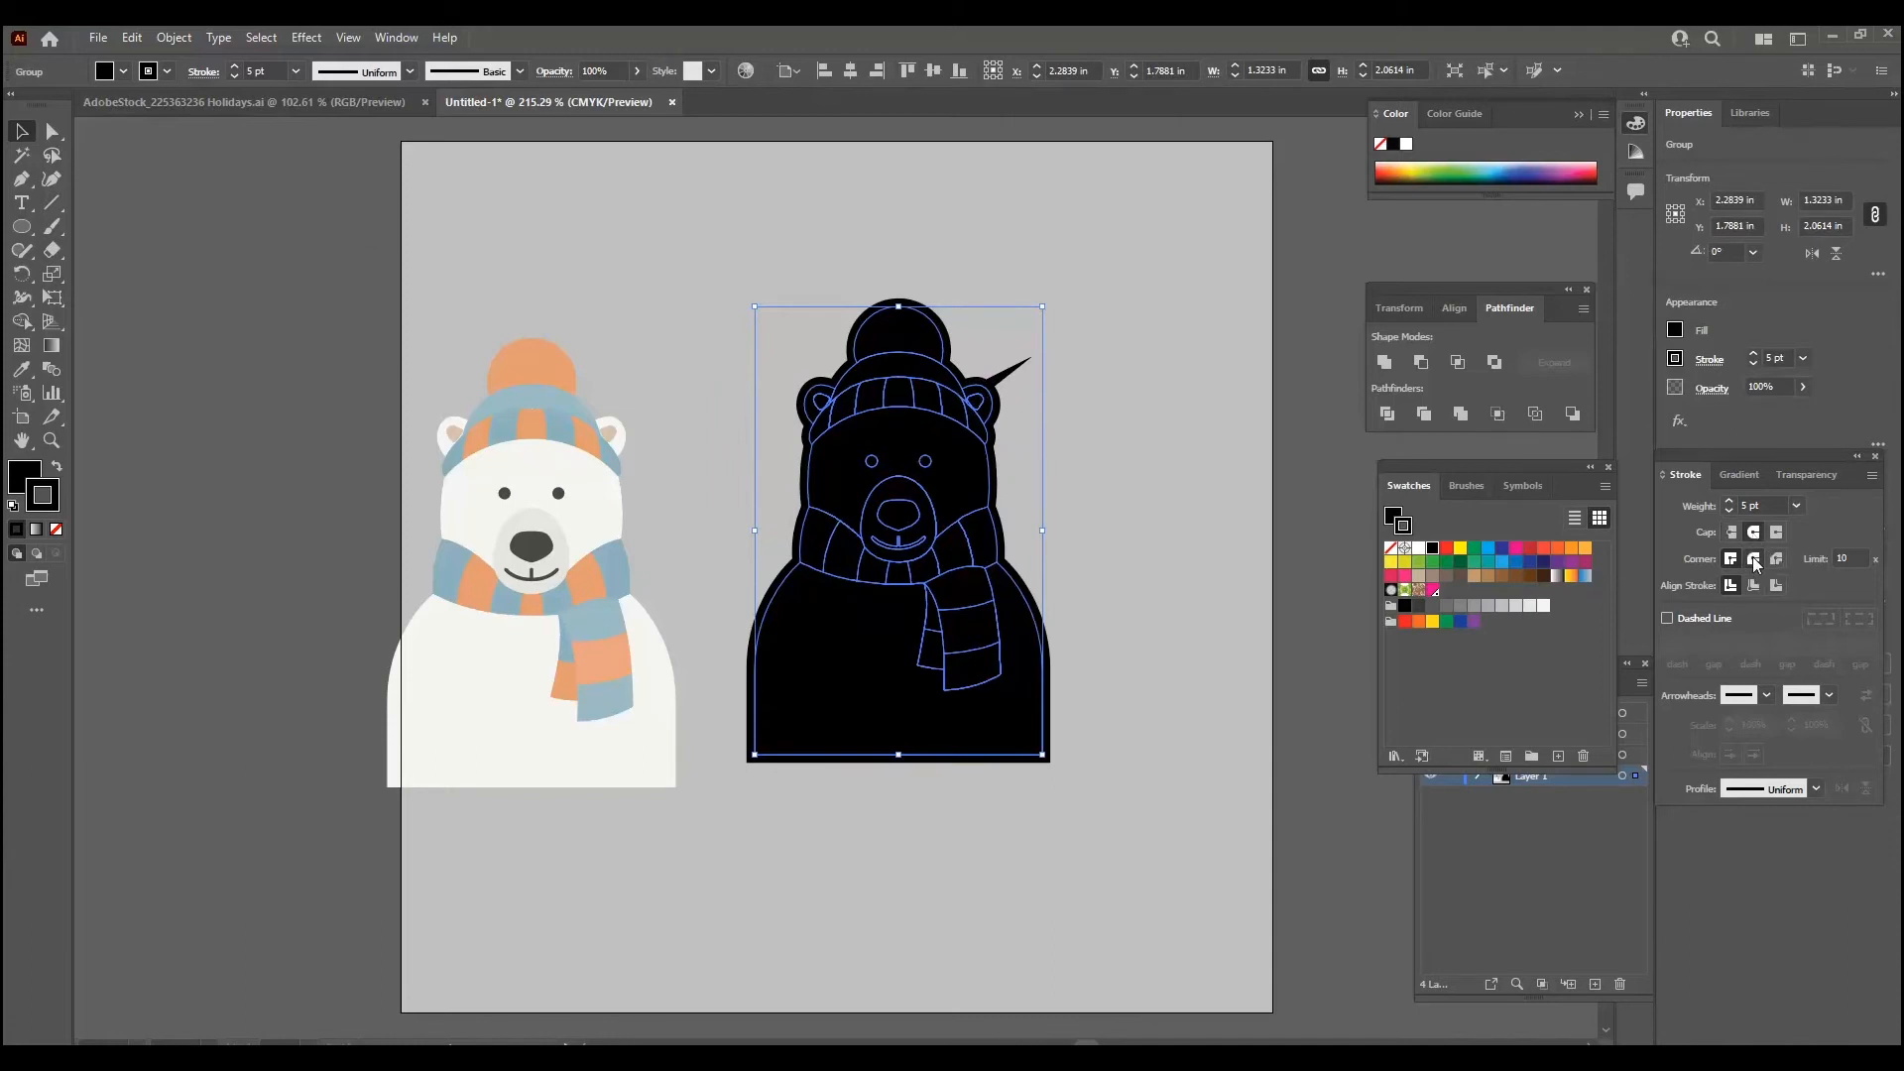
left_click(1753, 558)
Move the coloured bear back onto the rounded silhouette and align their centres in both directions.
left_click_drag(578, 631, 939, 591)
key("ctrl+a")
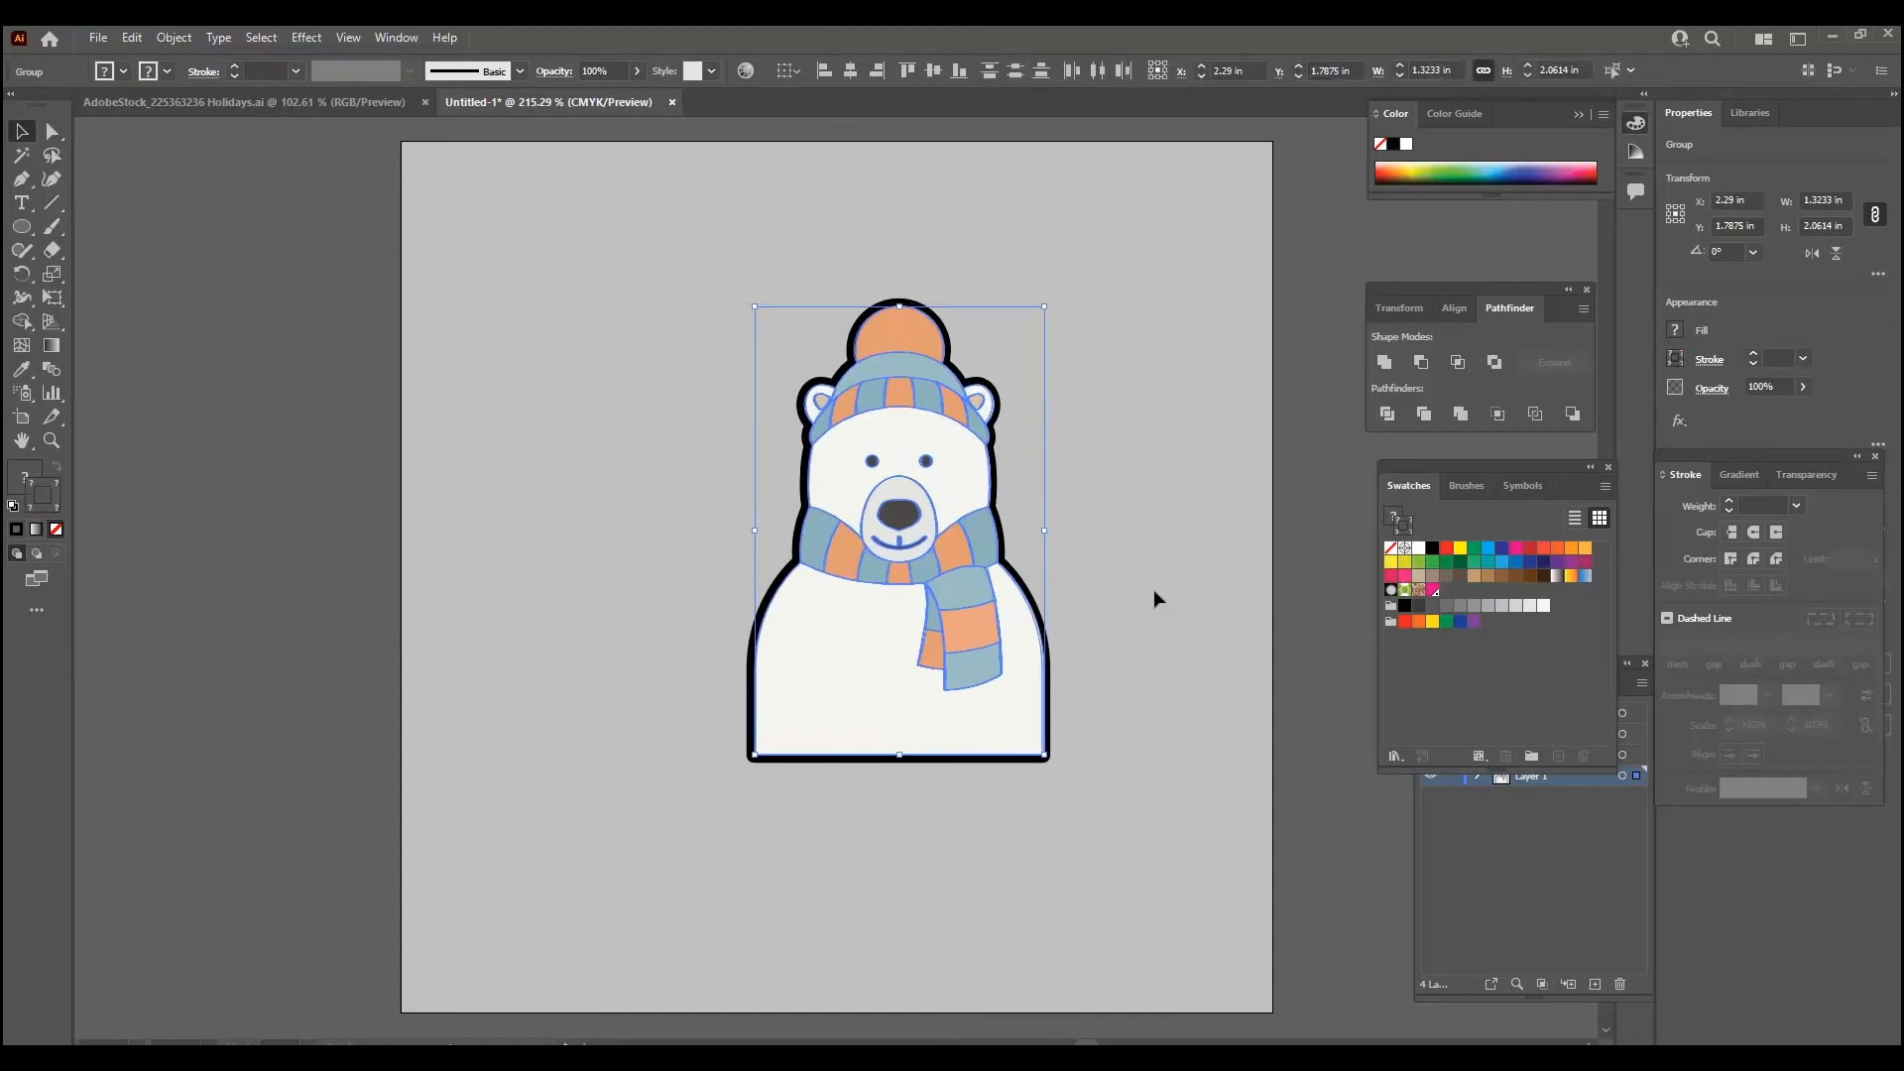
left_click(851, 71)
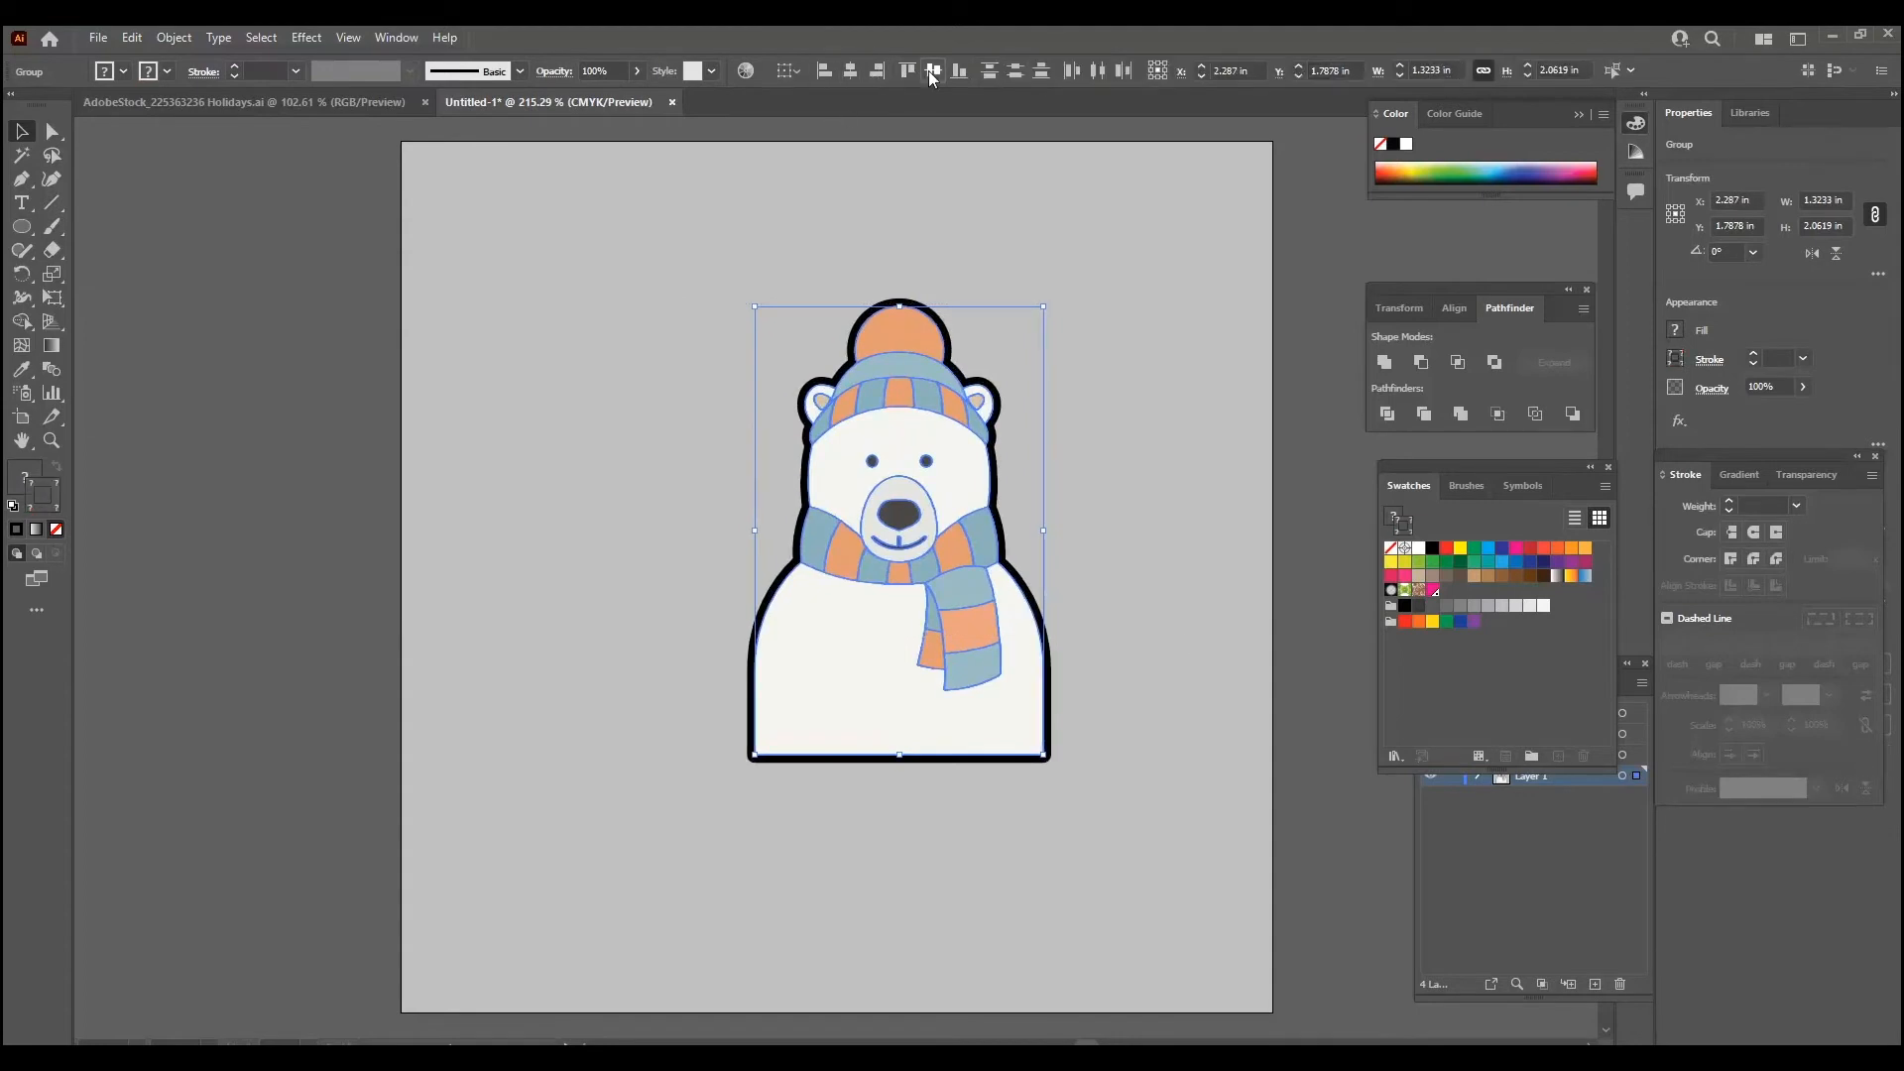
left_click(933, 71)
left_click(1063, 280)
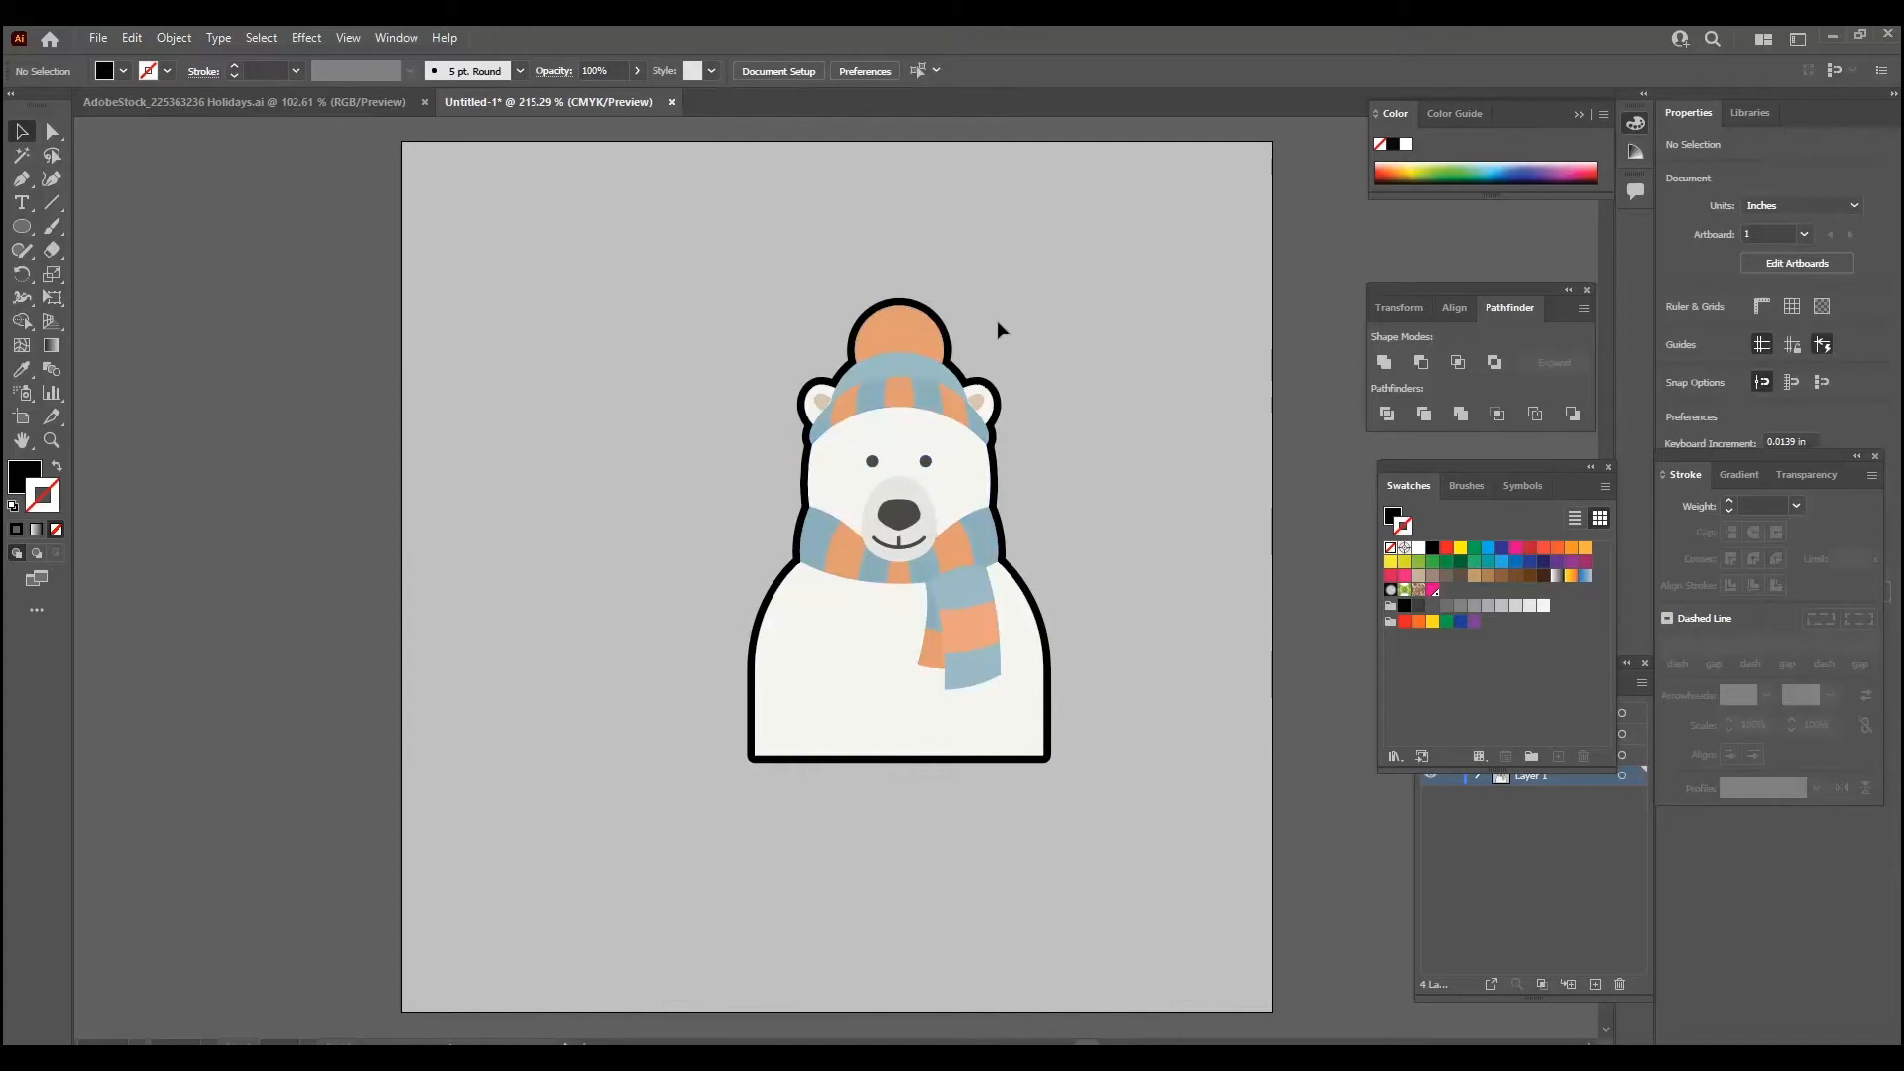
Move the coloured bear to the left, clear of the black silhouette.
left_click(888, 604)
left_click_drag(914, 595, 477, 615)
Try the pink CutContour swatch on the silhouette's stroke and restore the stroke to black.
left_click(954, 508)
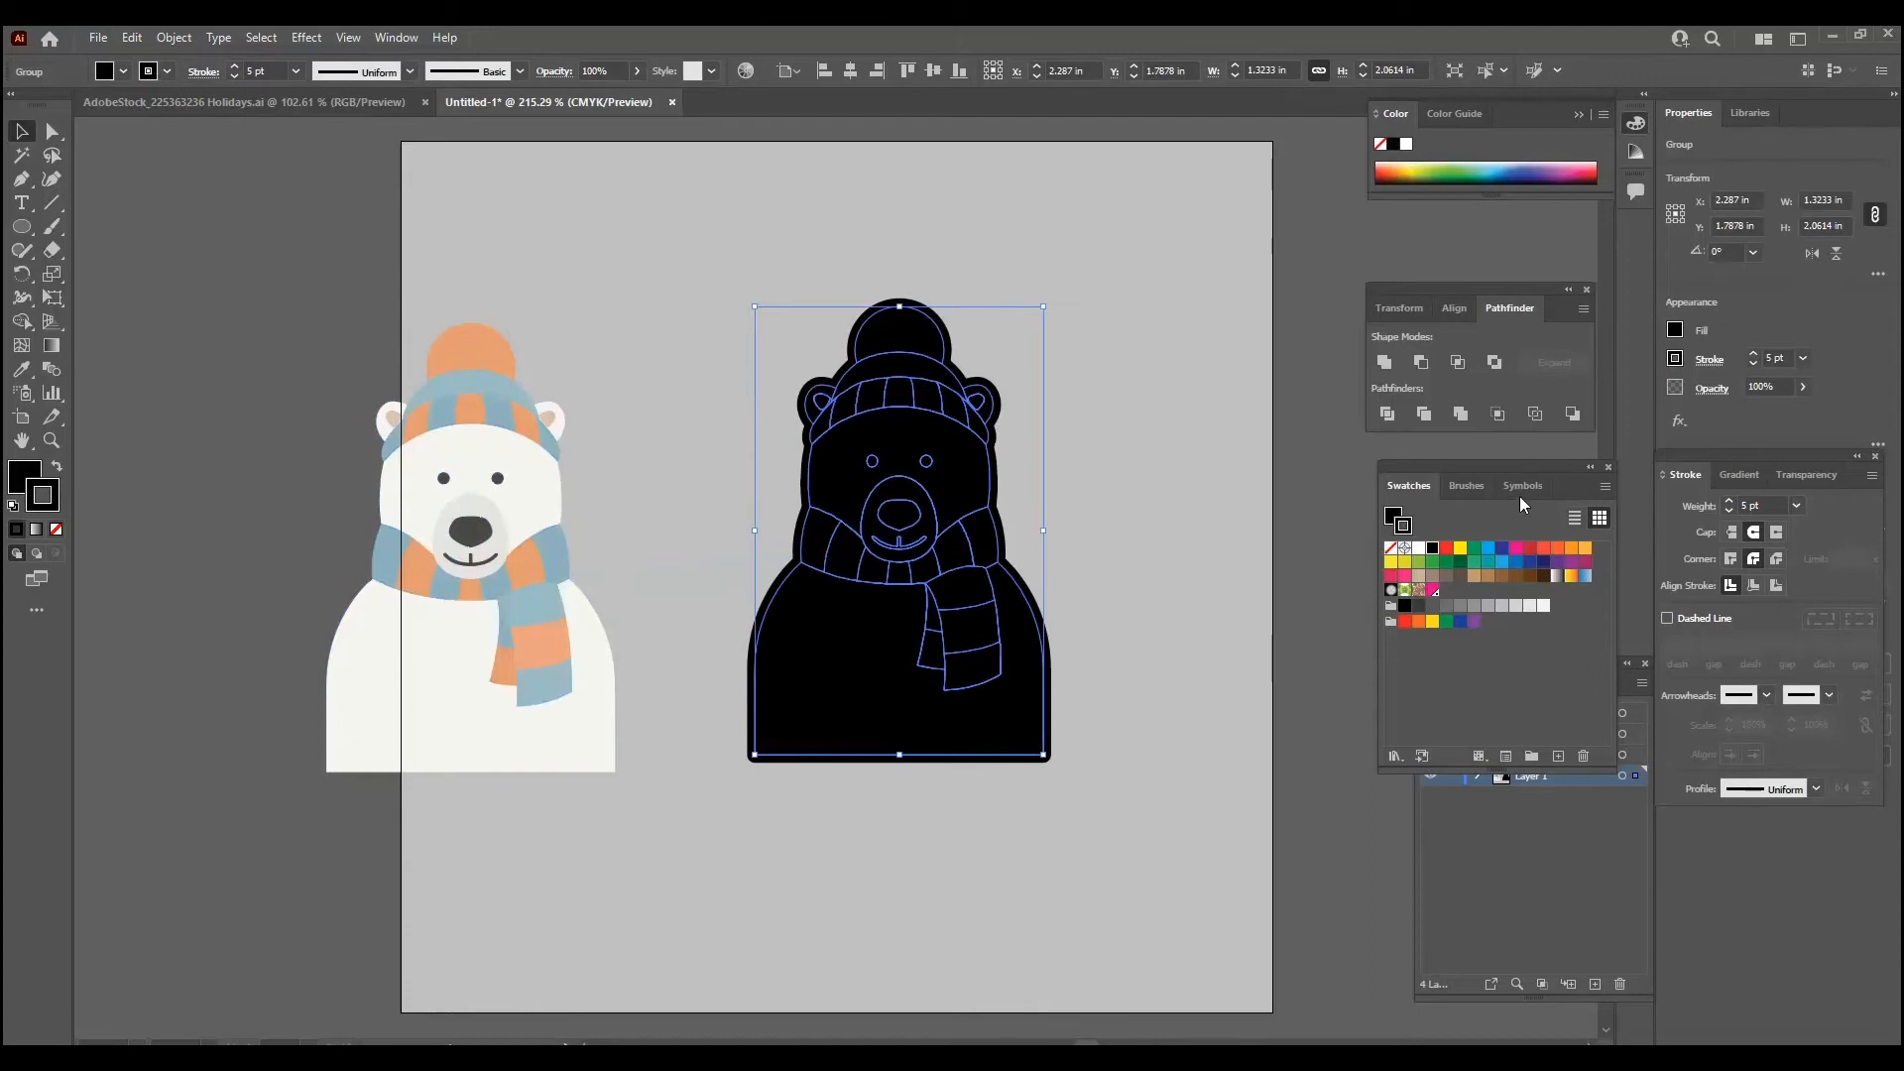
left_click(1434, 595)
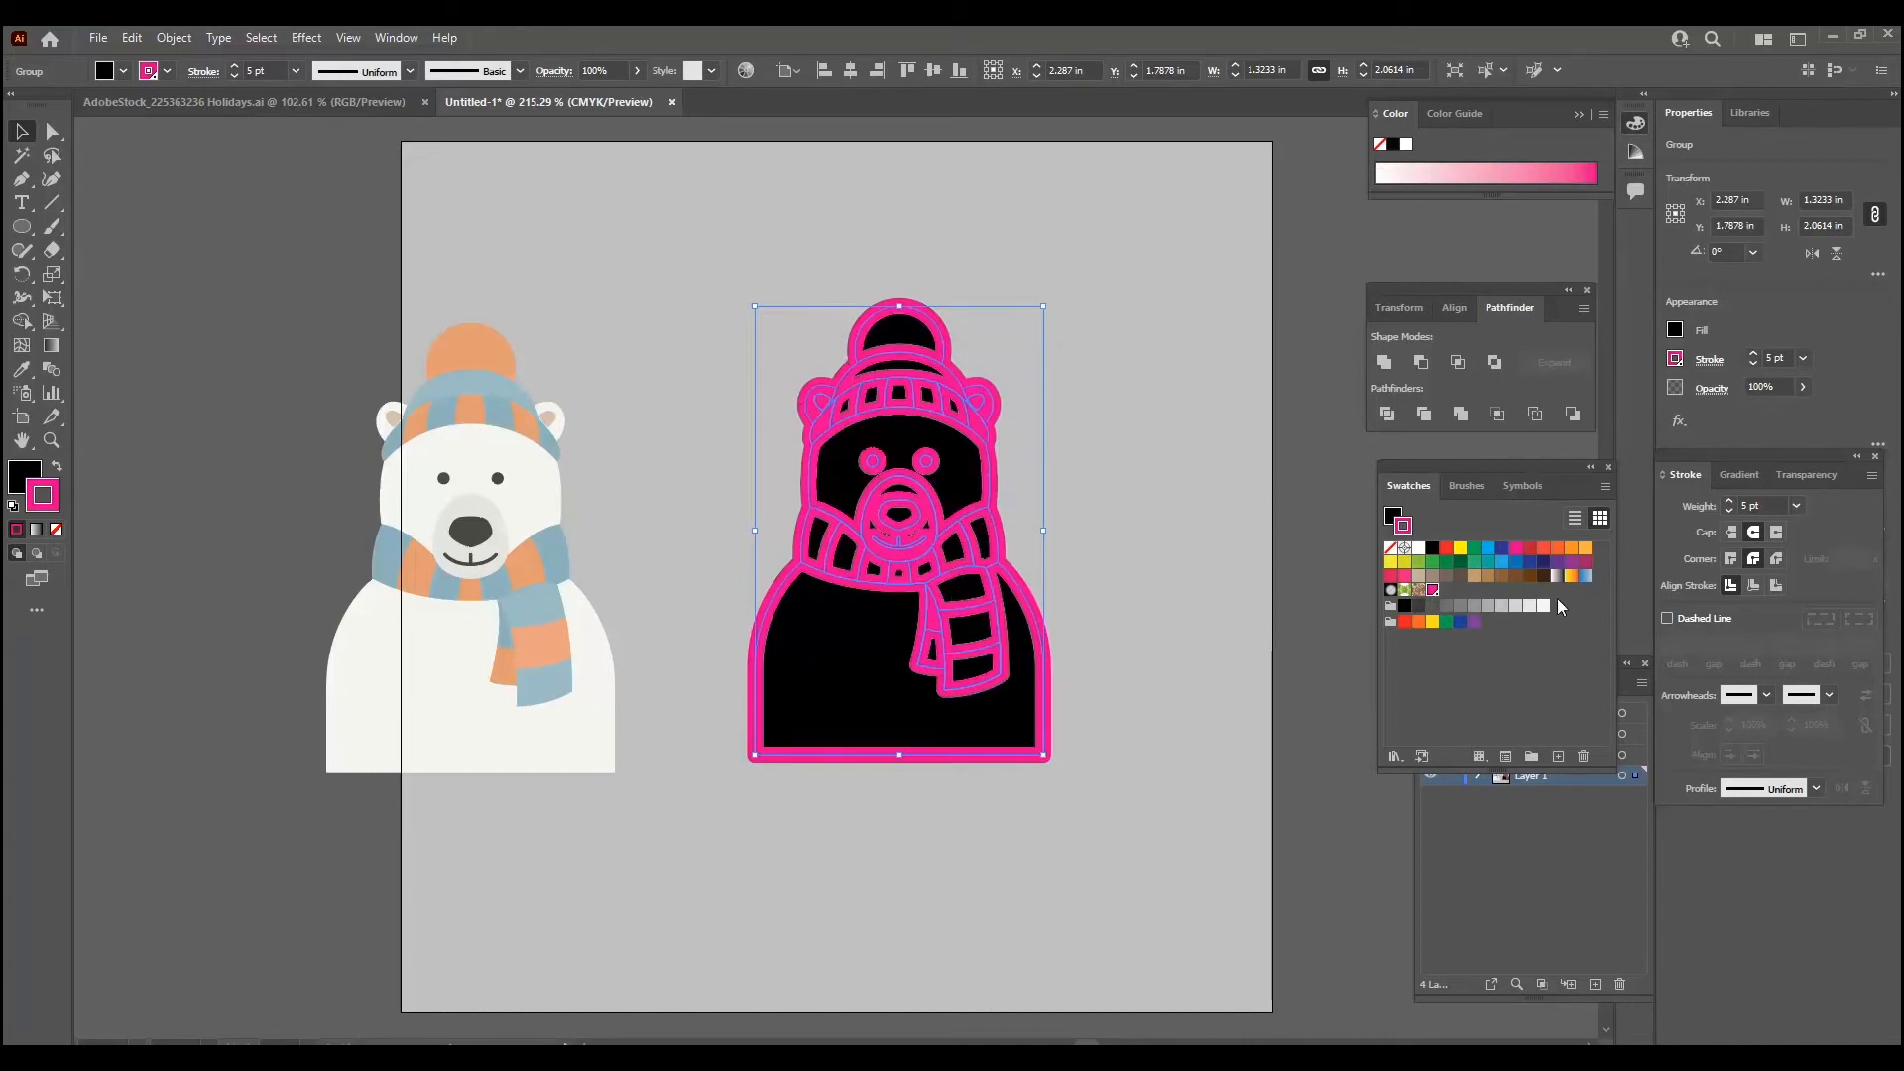
left_click(1435, 550)
Expand the black silhouette's fill and stroke into shapes.
left_click(174, 38)
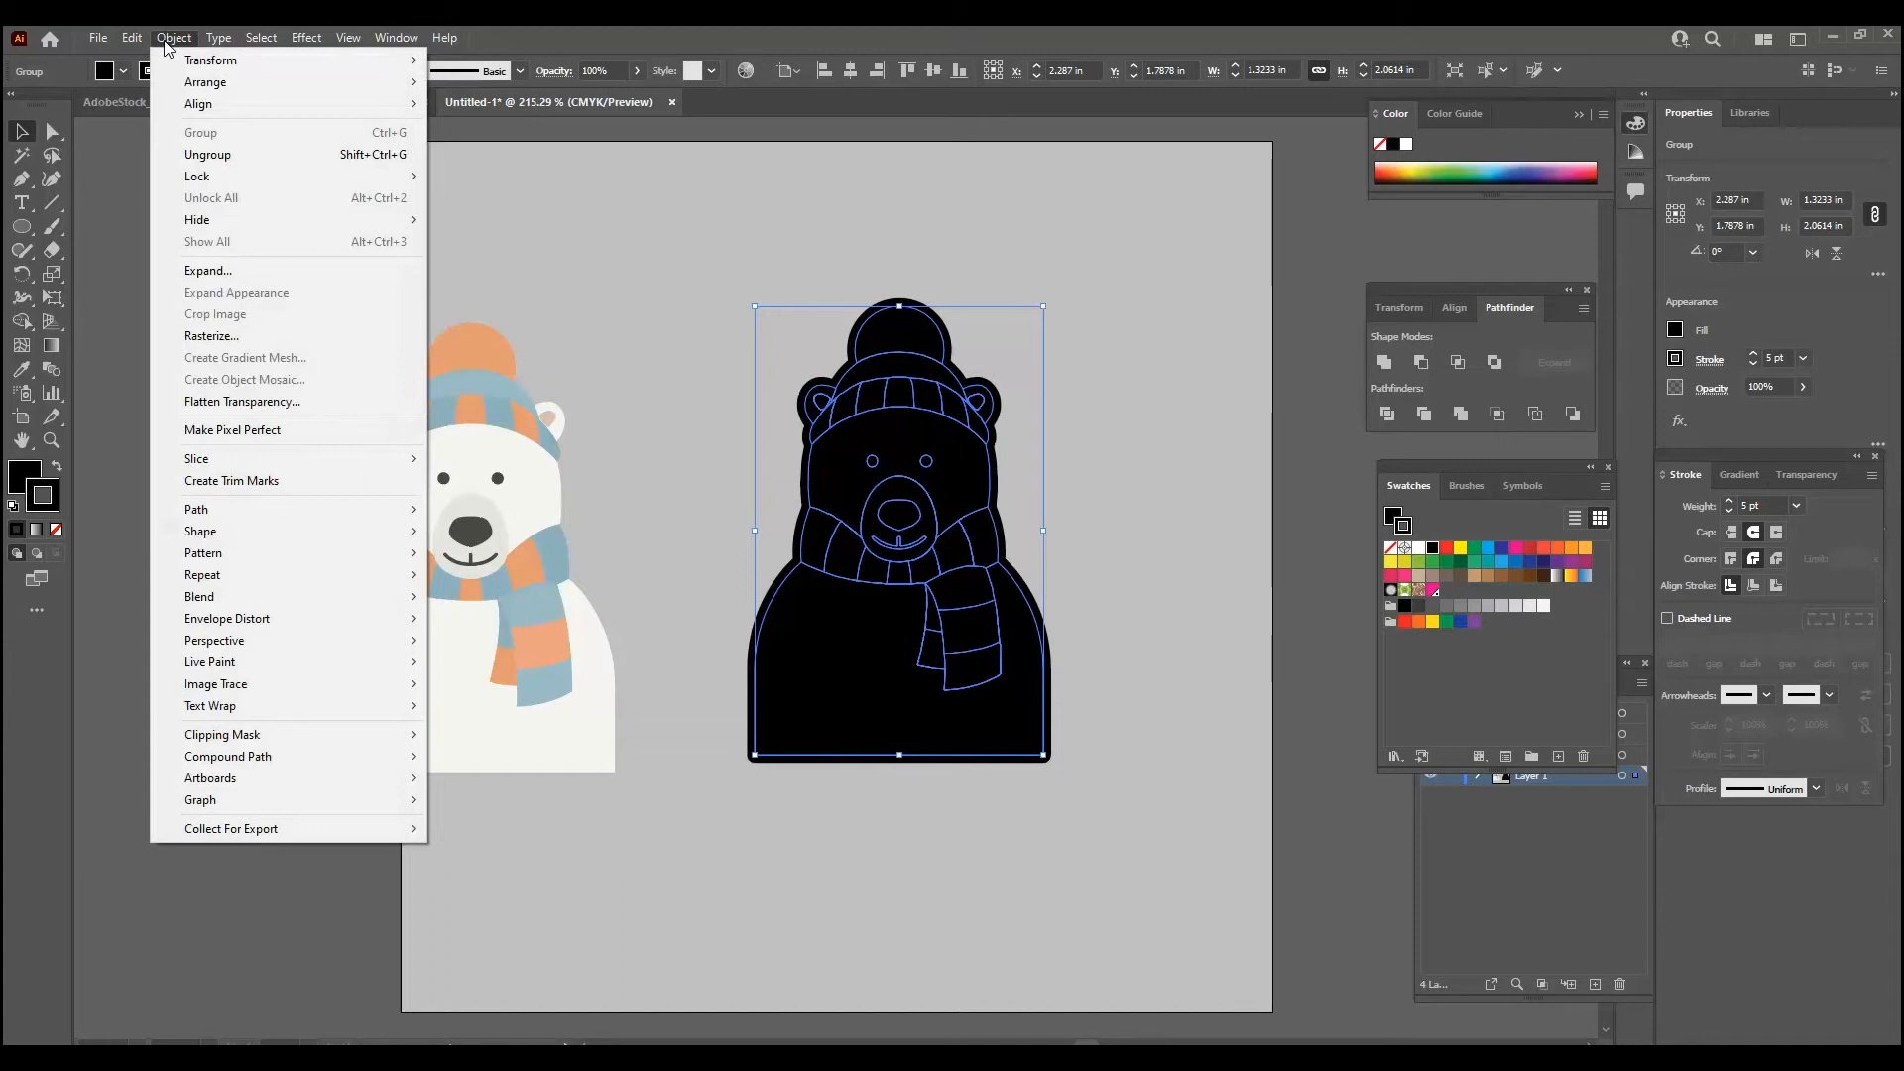
left_click(200, 275)
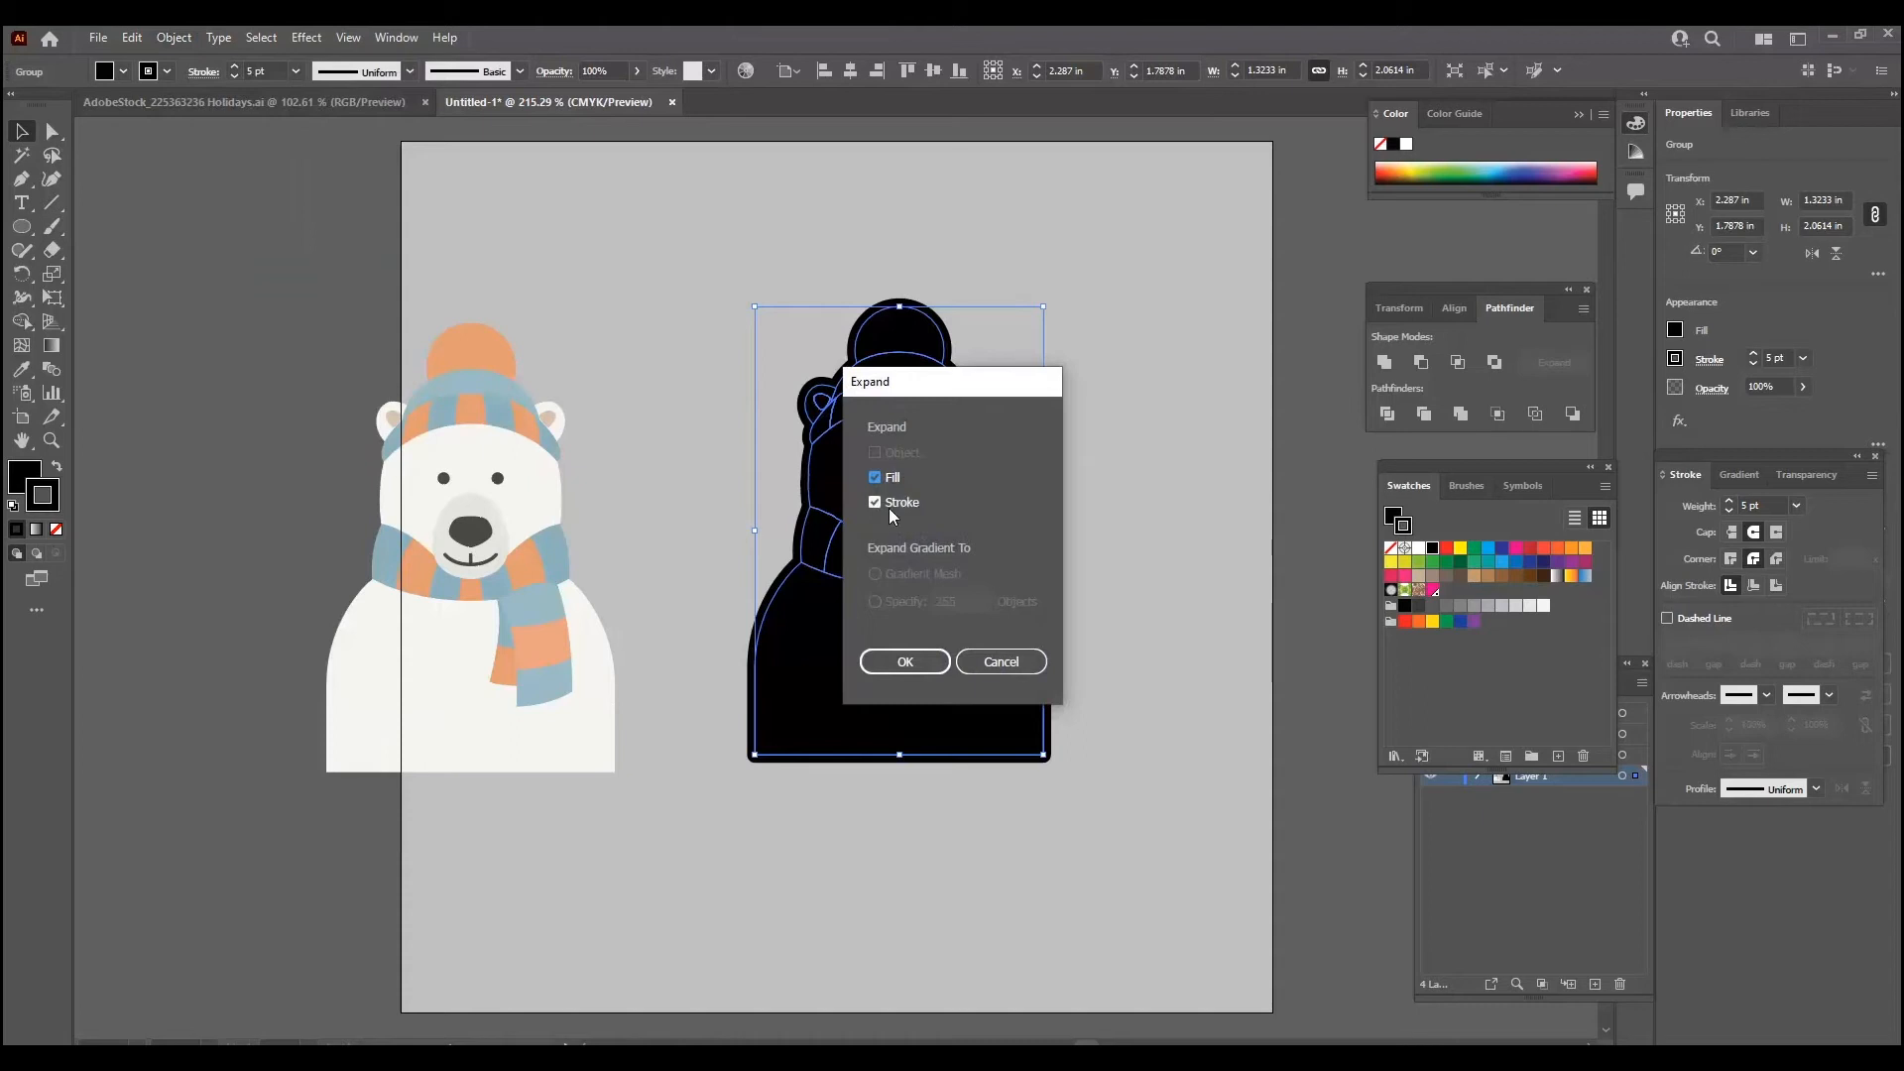
left_click(898, 654)
left_click(1059, 514)
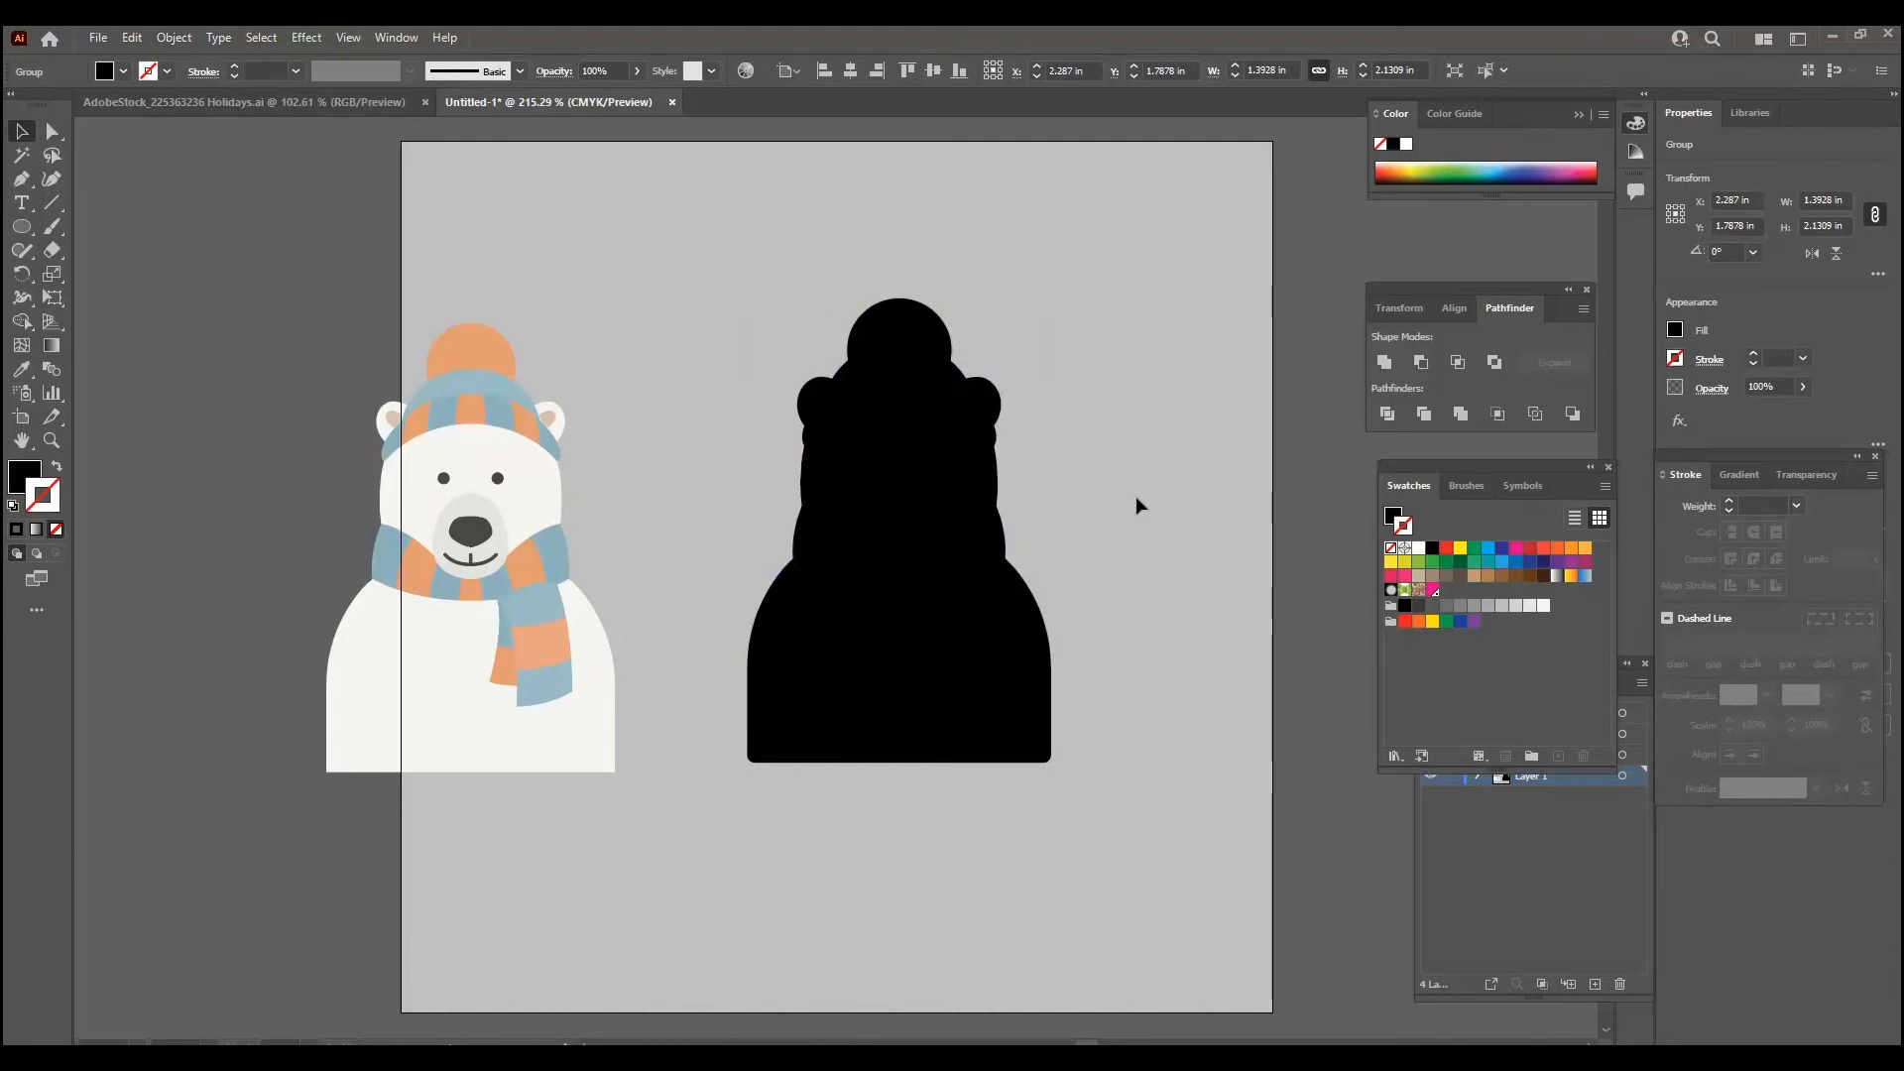
Ungroup the expanded silhouette and pull its pom-pom piece up and to the right.
right_click(939, 368)
left_click(993, 541)
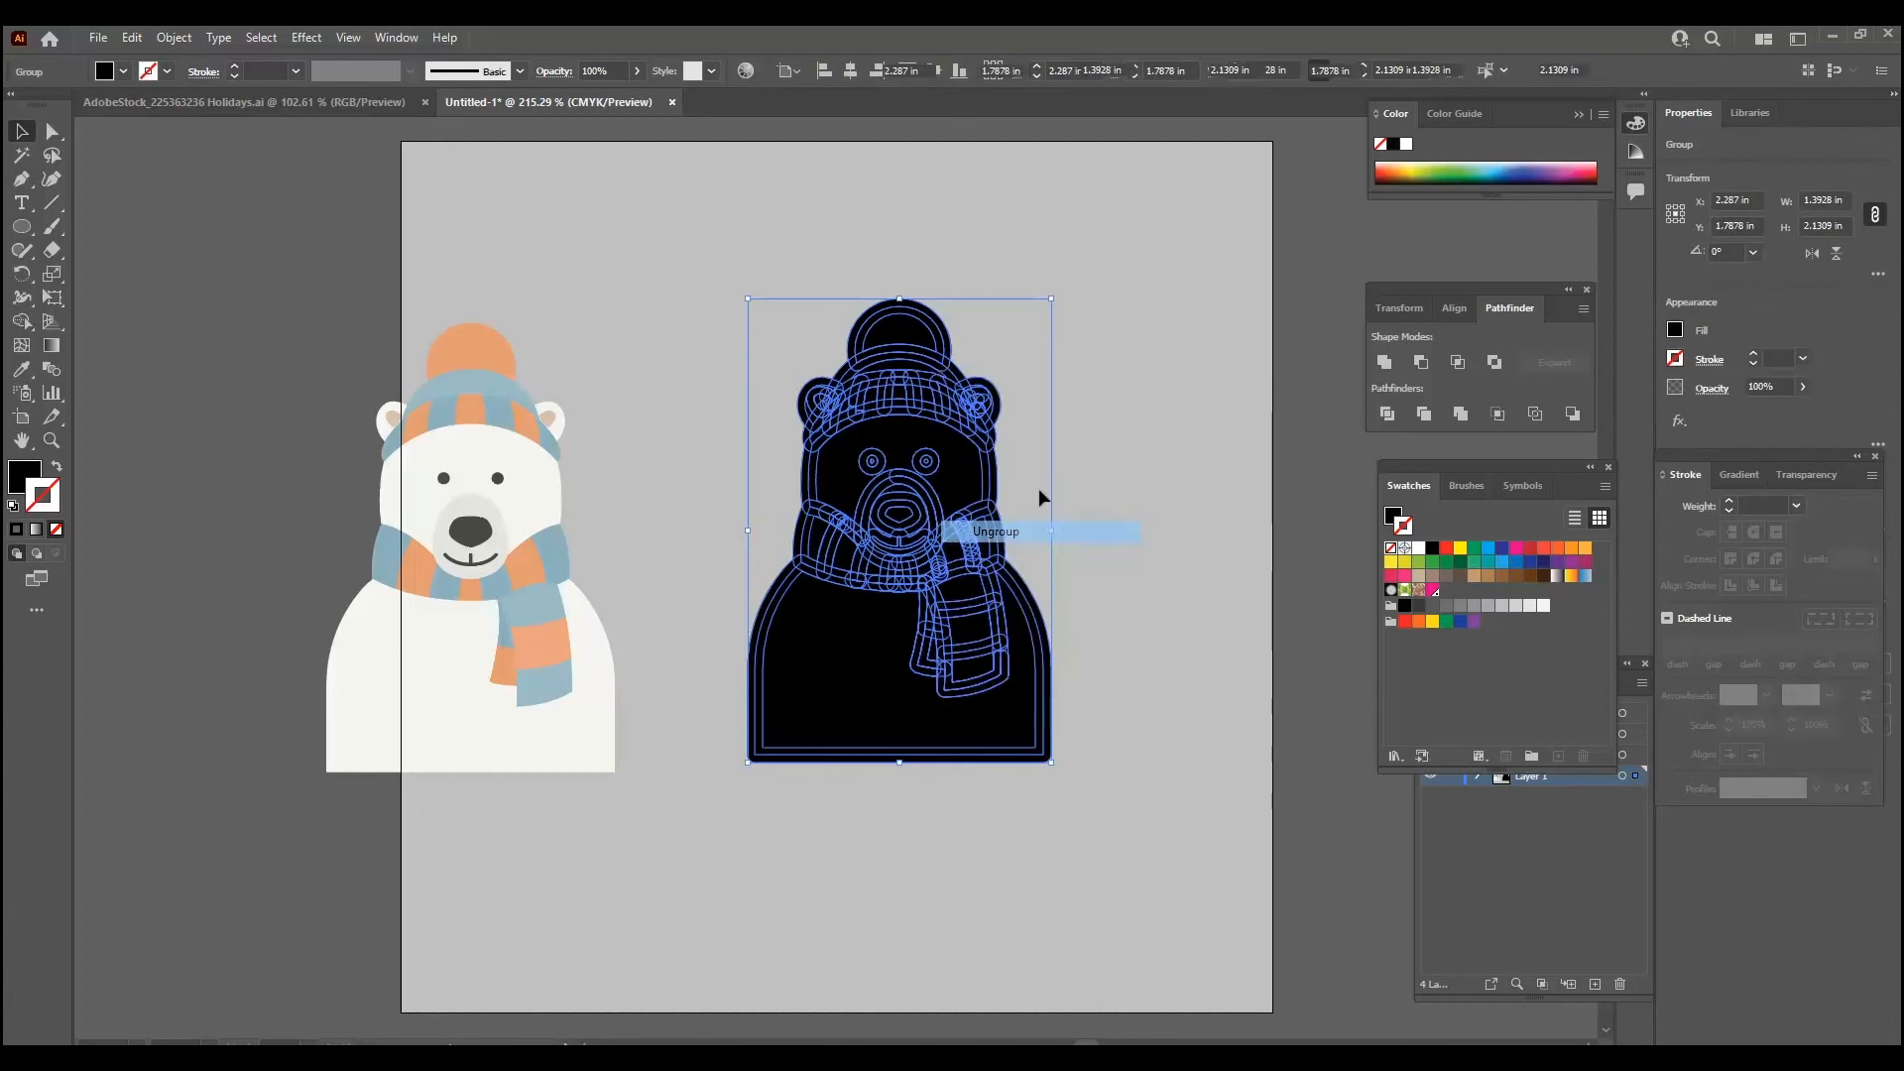
left_click(967, 325)
left_click_drag(923, 325, 1004, 270)
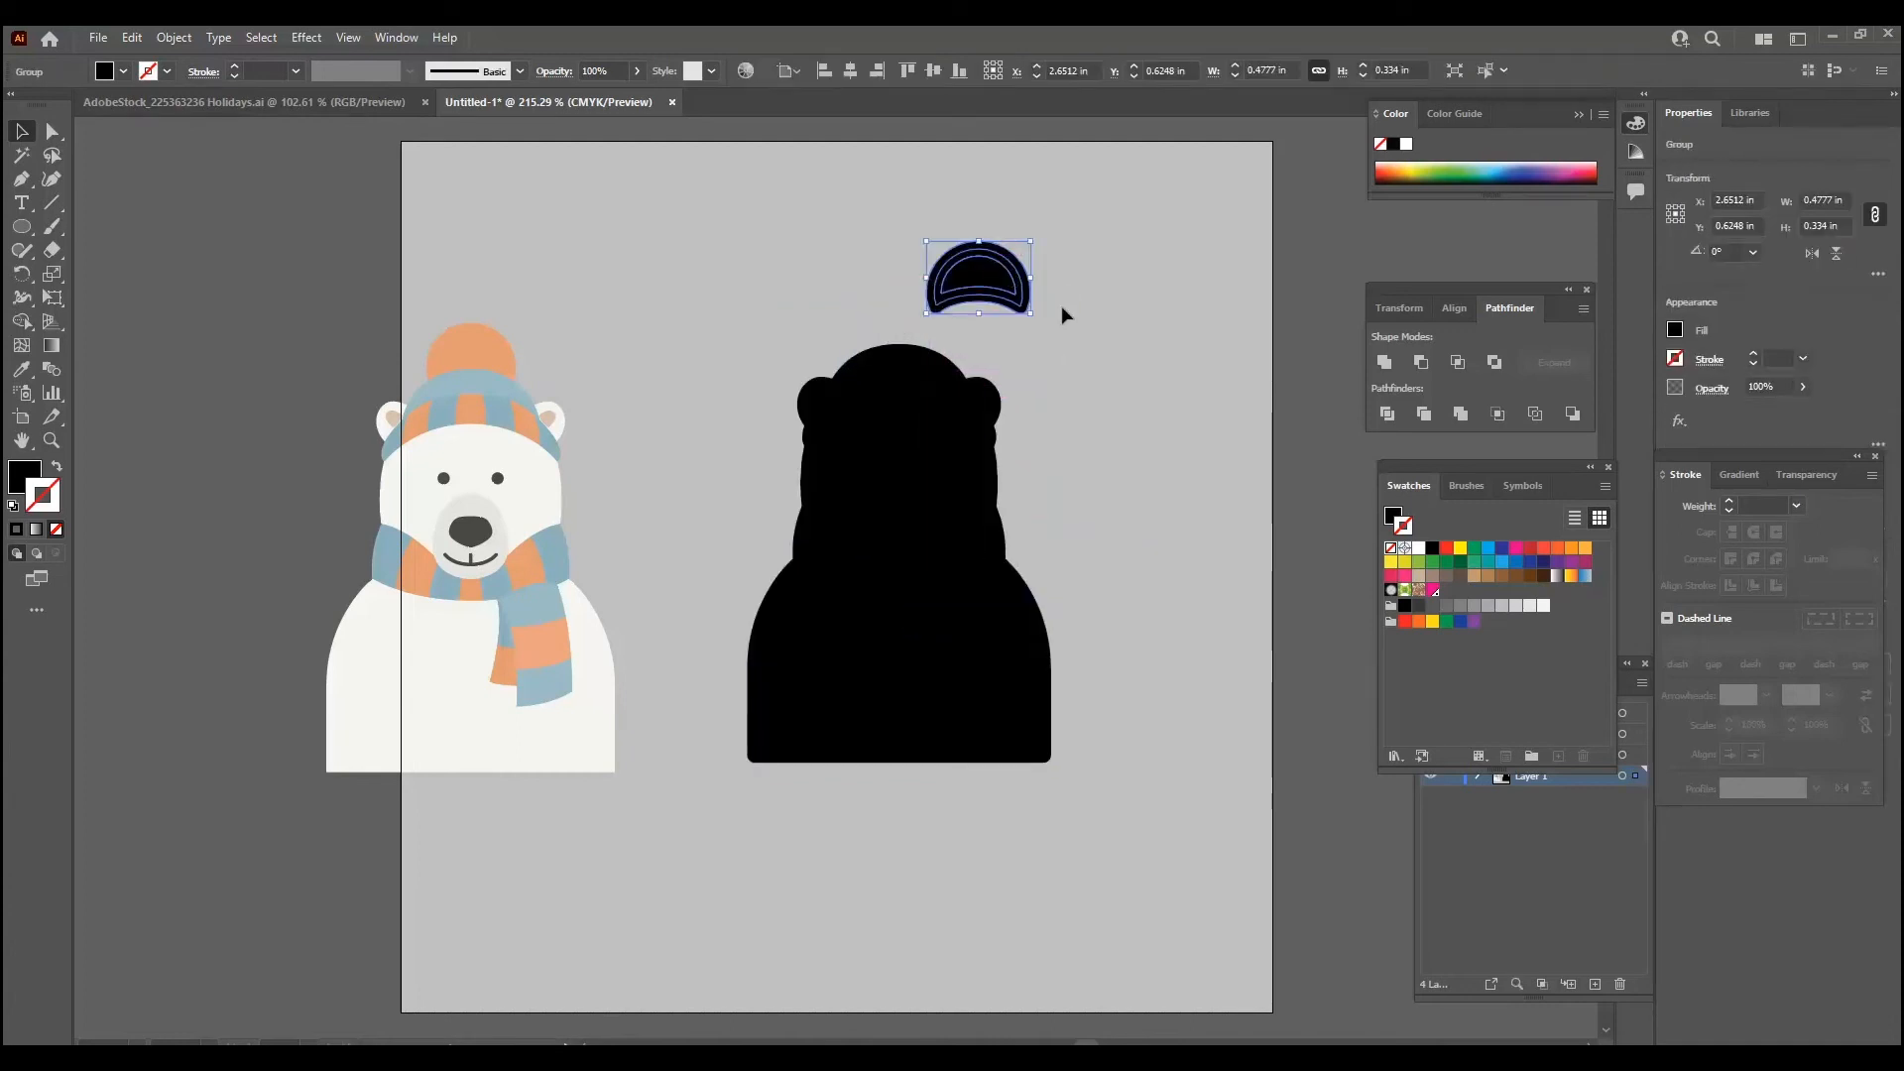
Pull the ear piece on the silhouette's right side out to the right and ungroup it.
left_click_drag(990, 409, 1046, 406)
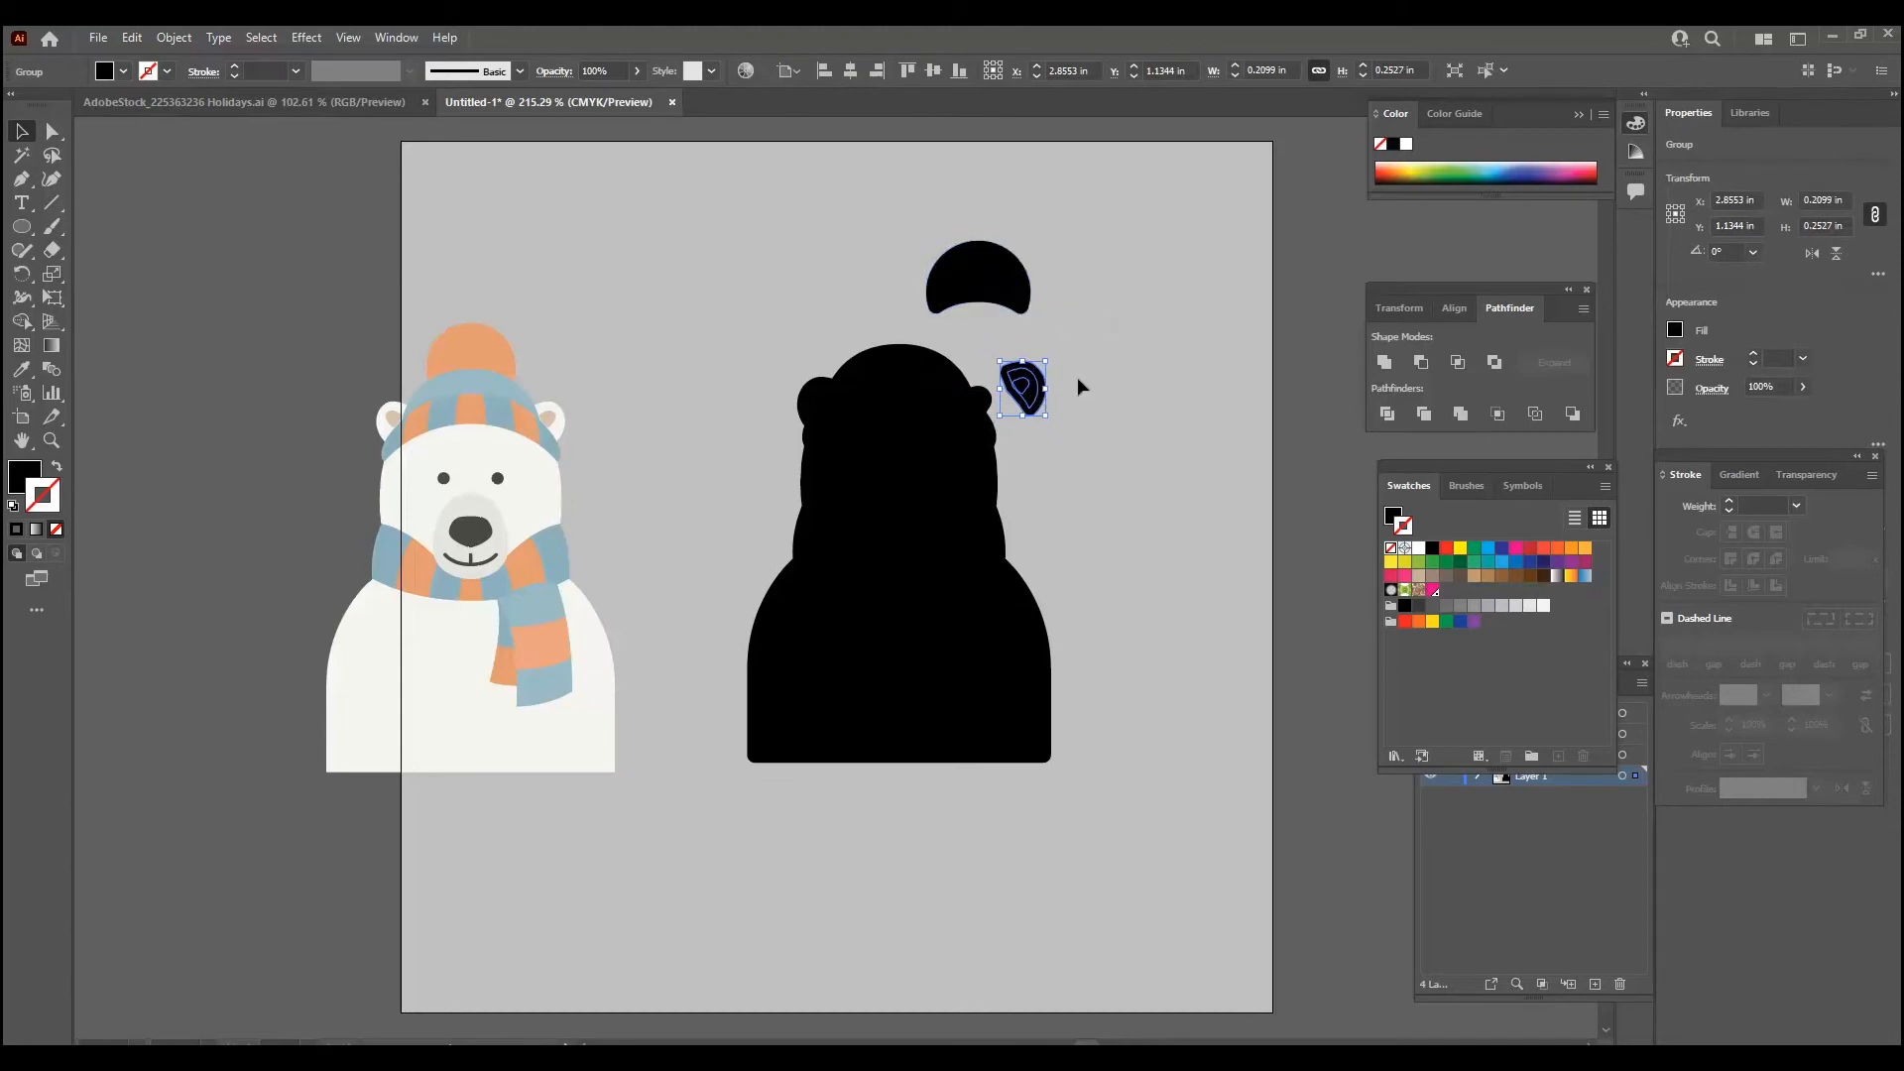
right_click(1032, 385)
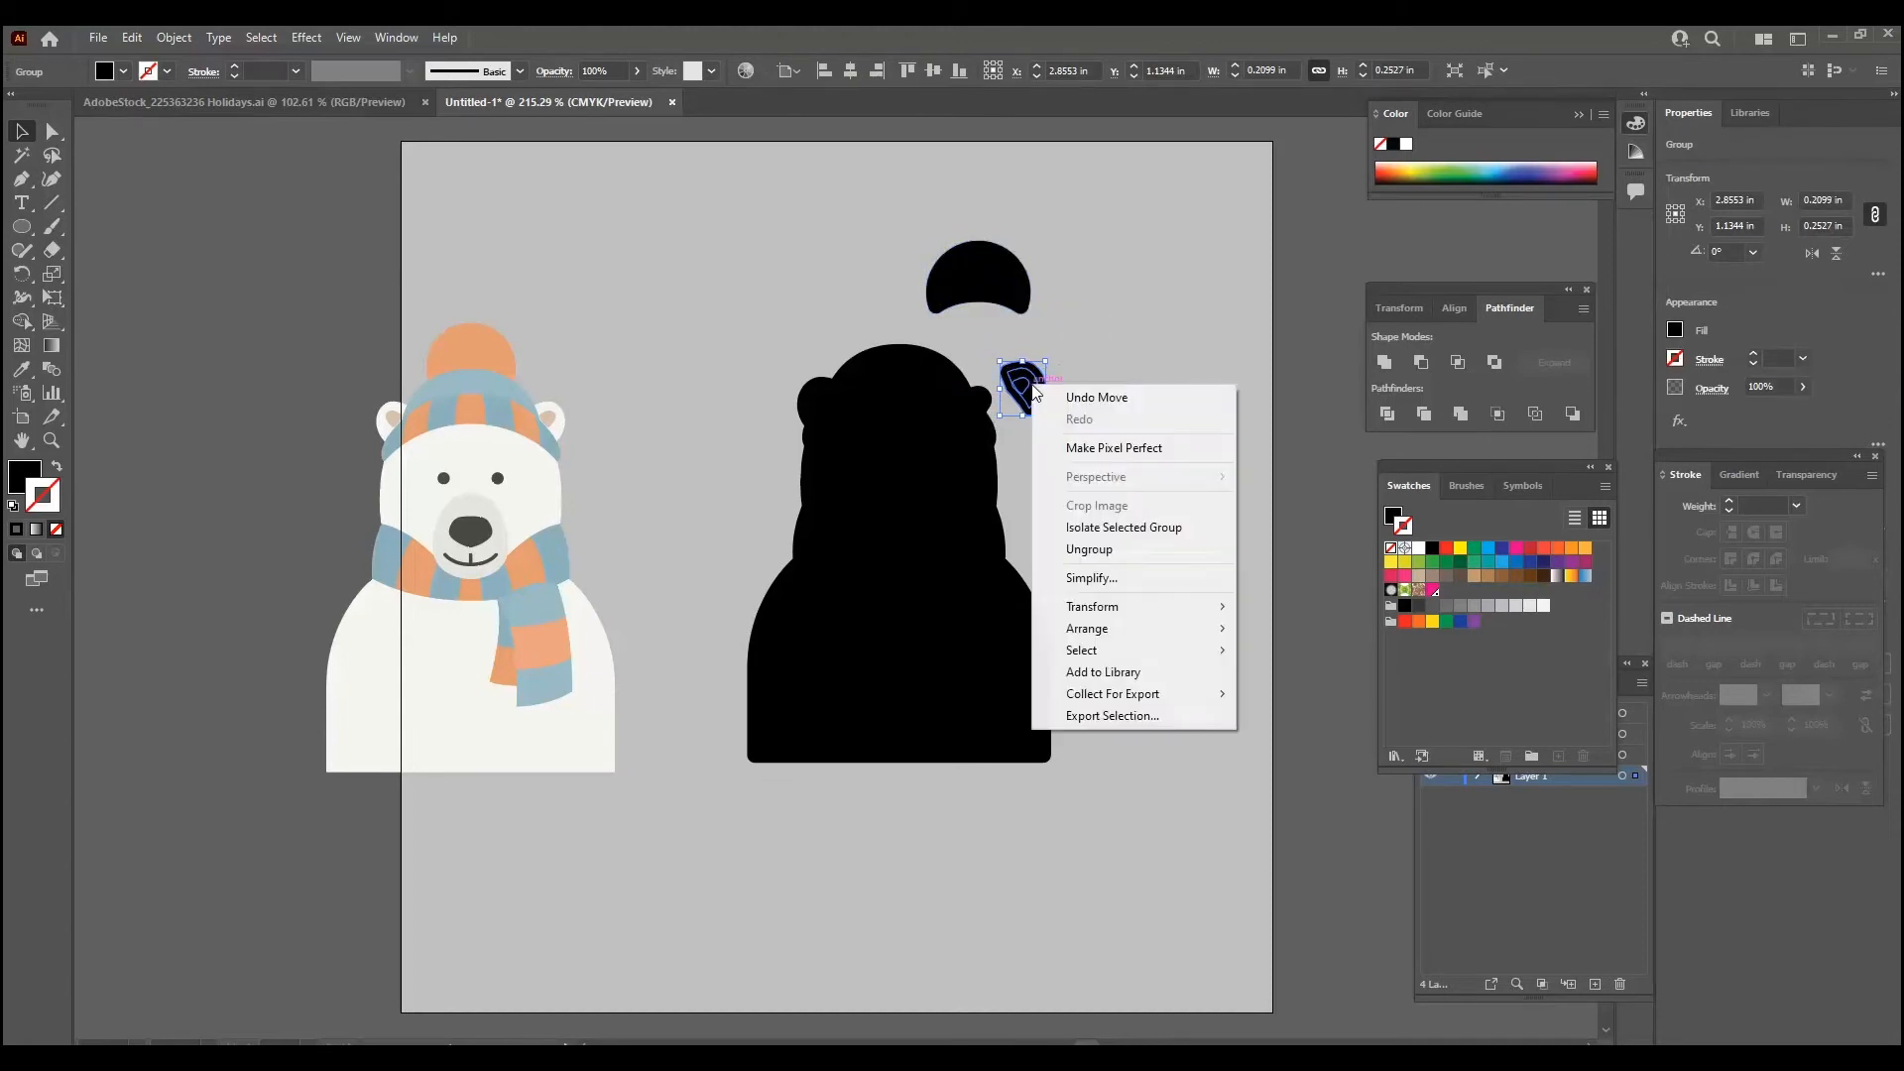
left_click(1081, 526)
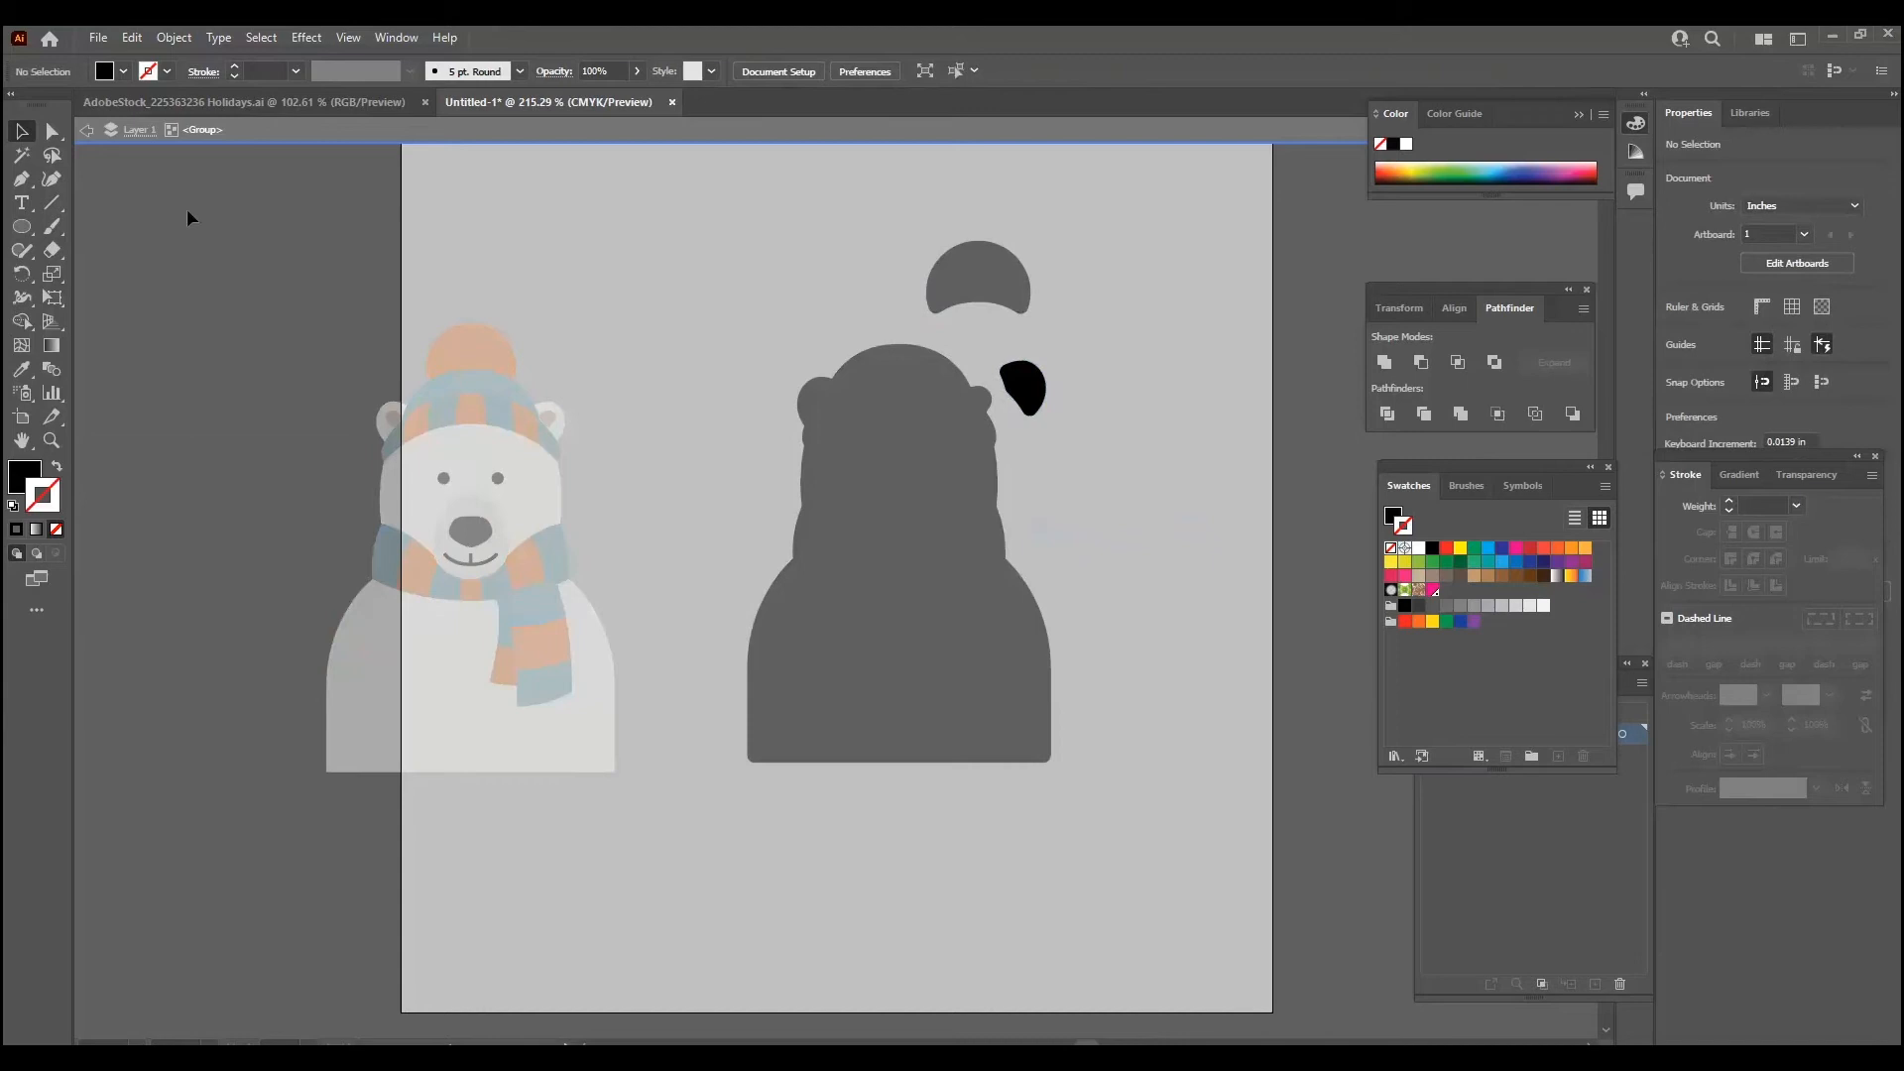
left_click(82, 130)
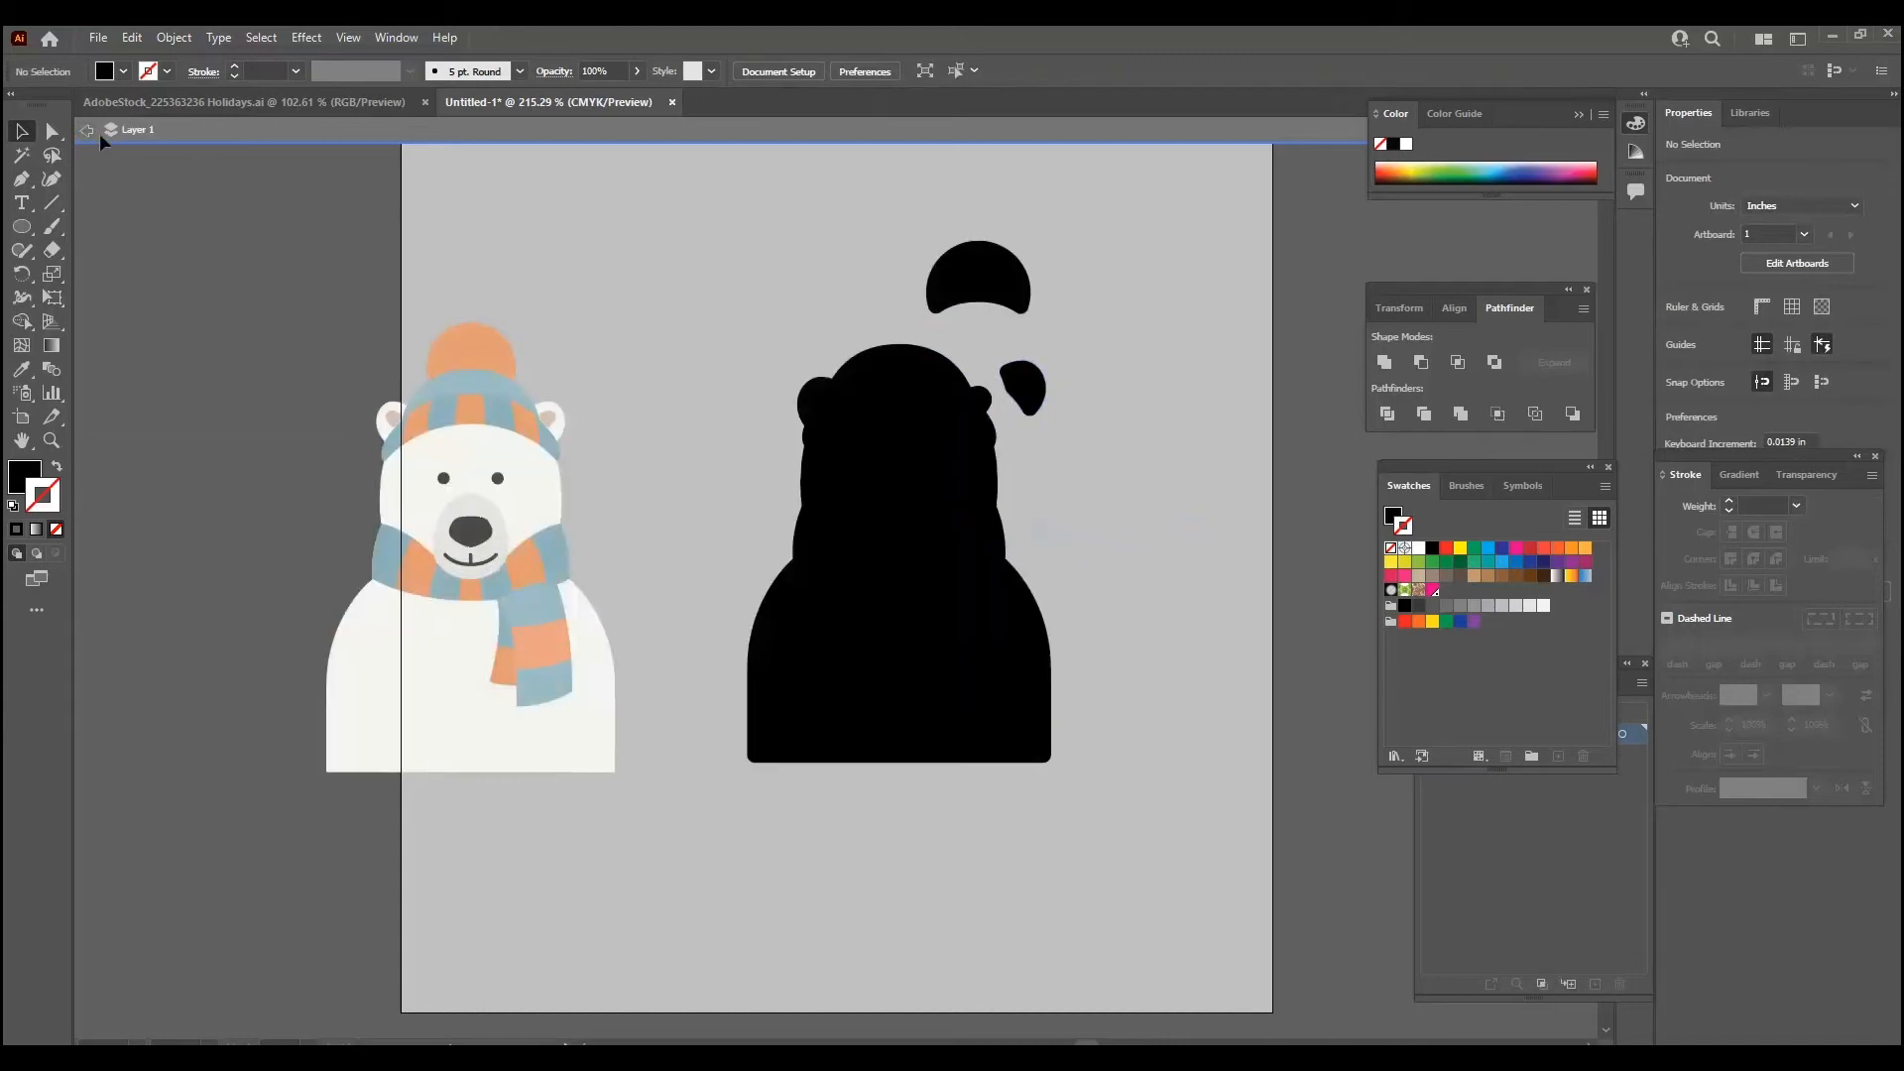
left_click_drag(1026, 401, 1039, 443)
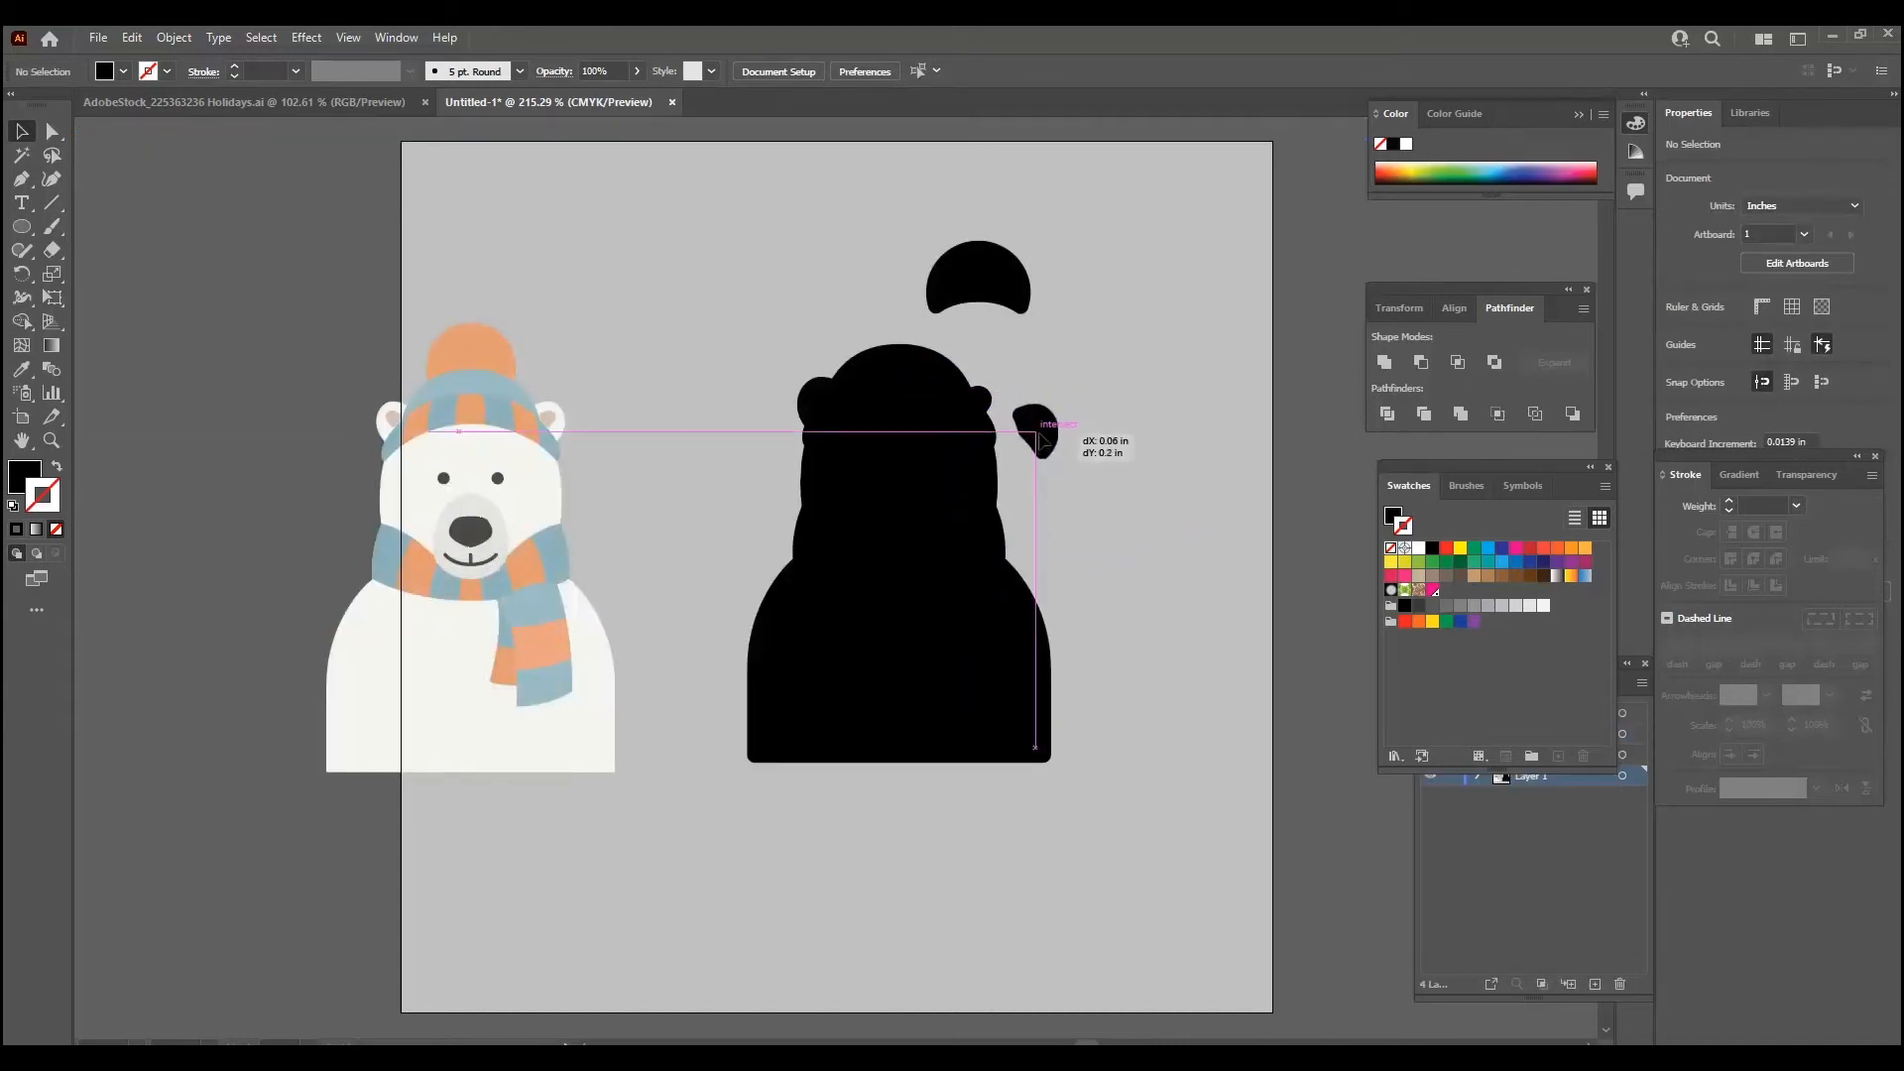
right_click(1039, 431)
left_click(1102, 595)
left_click(1125, 425)
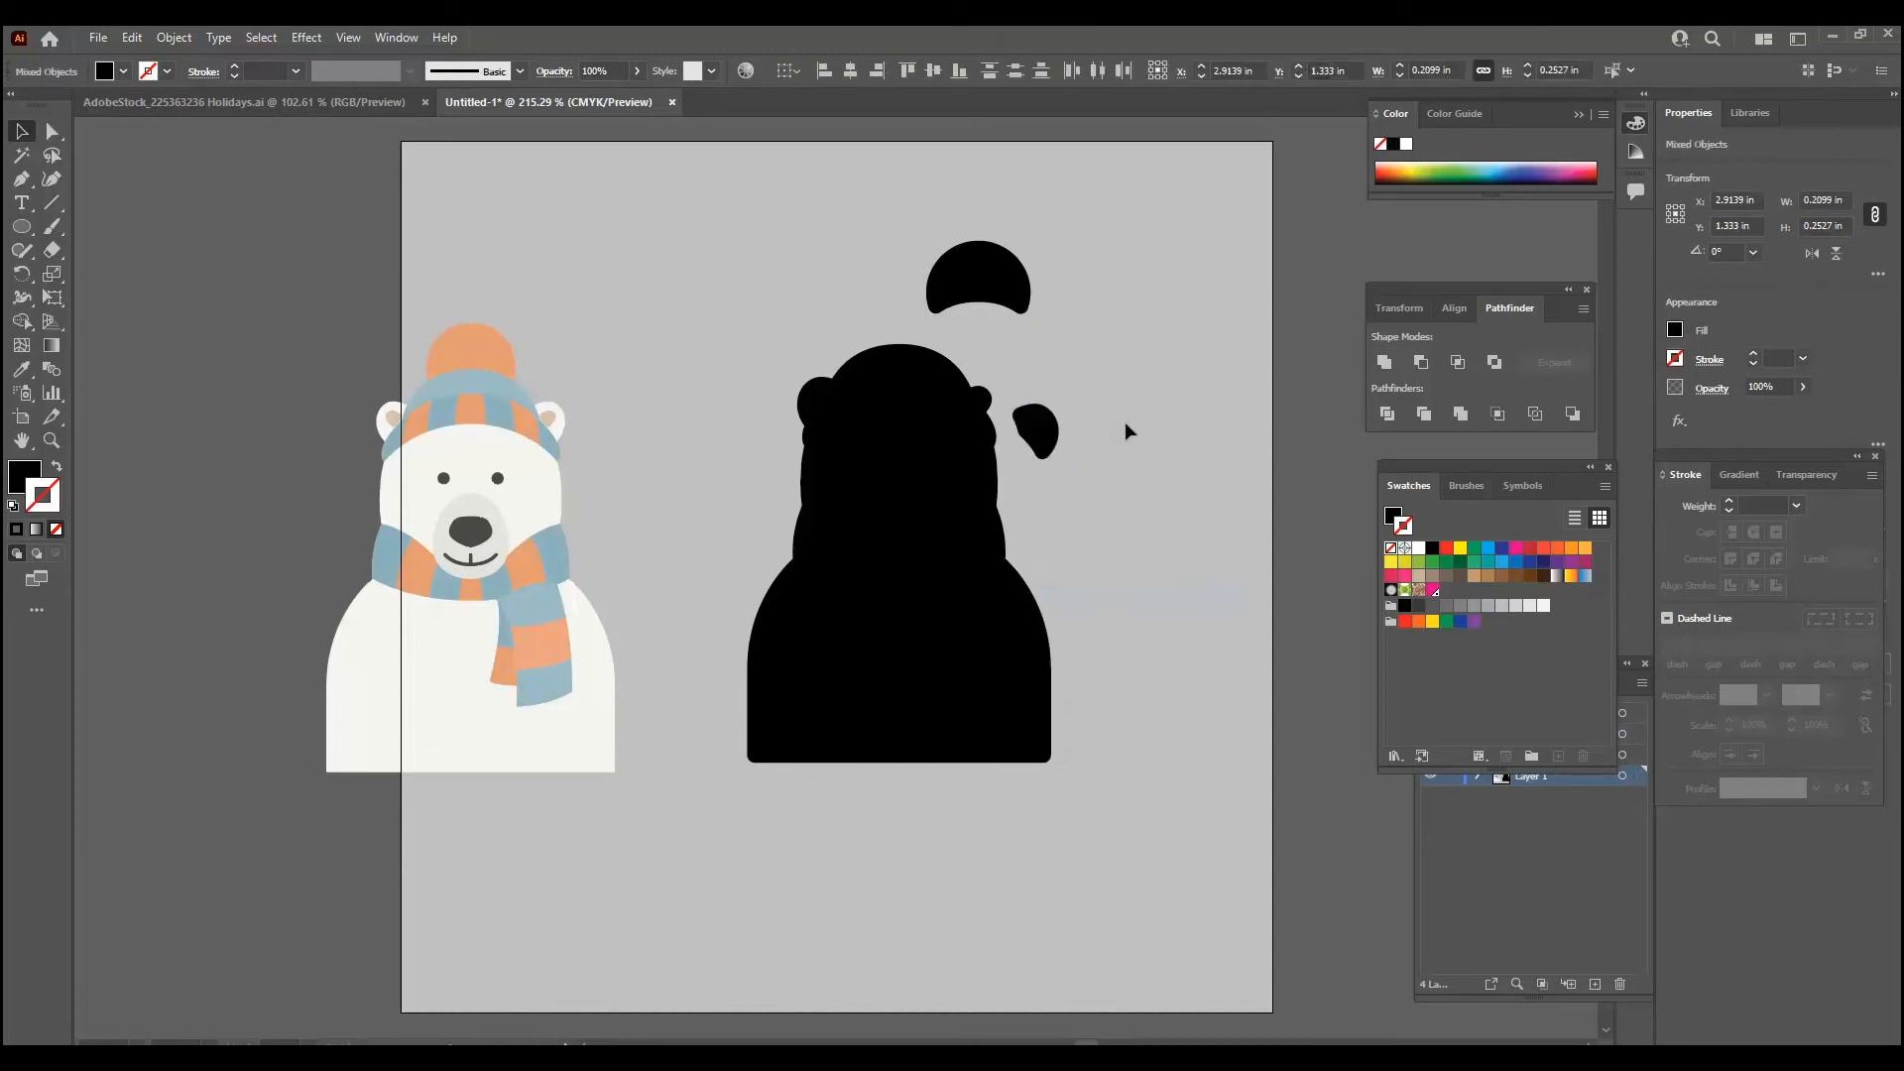
Separate the loose ear's pieces, then undo the ear's moves and ungrouping until it sits back on the silhouette.
left_click_drag(1038, 433, 1063, 467)
key("ctrl+z")
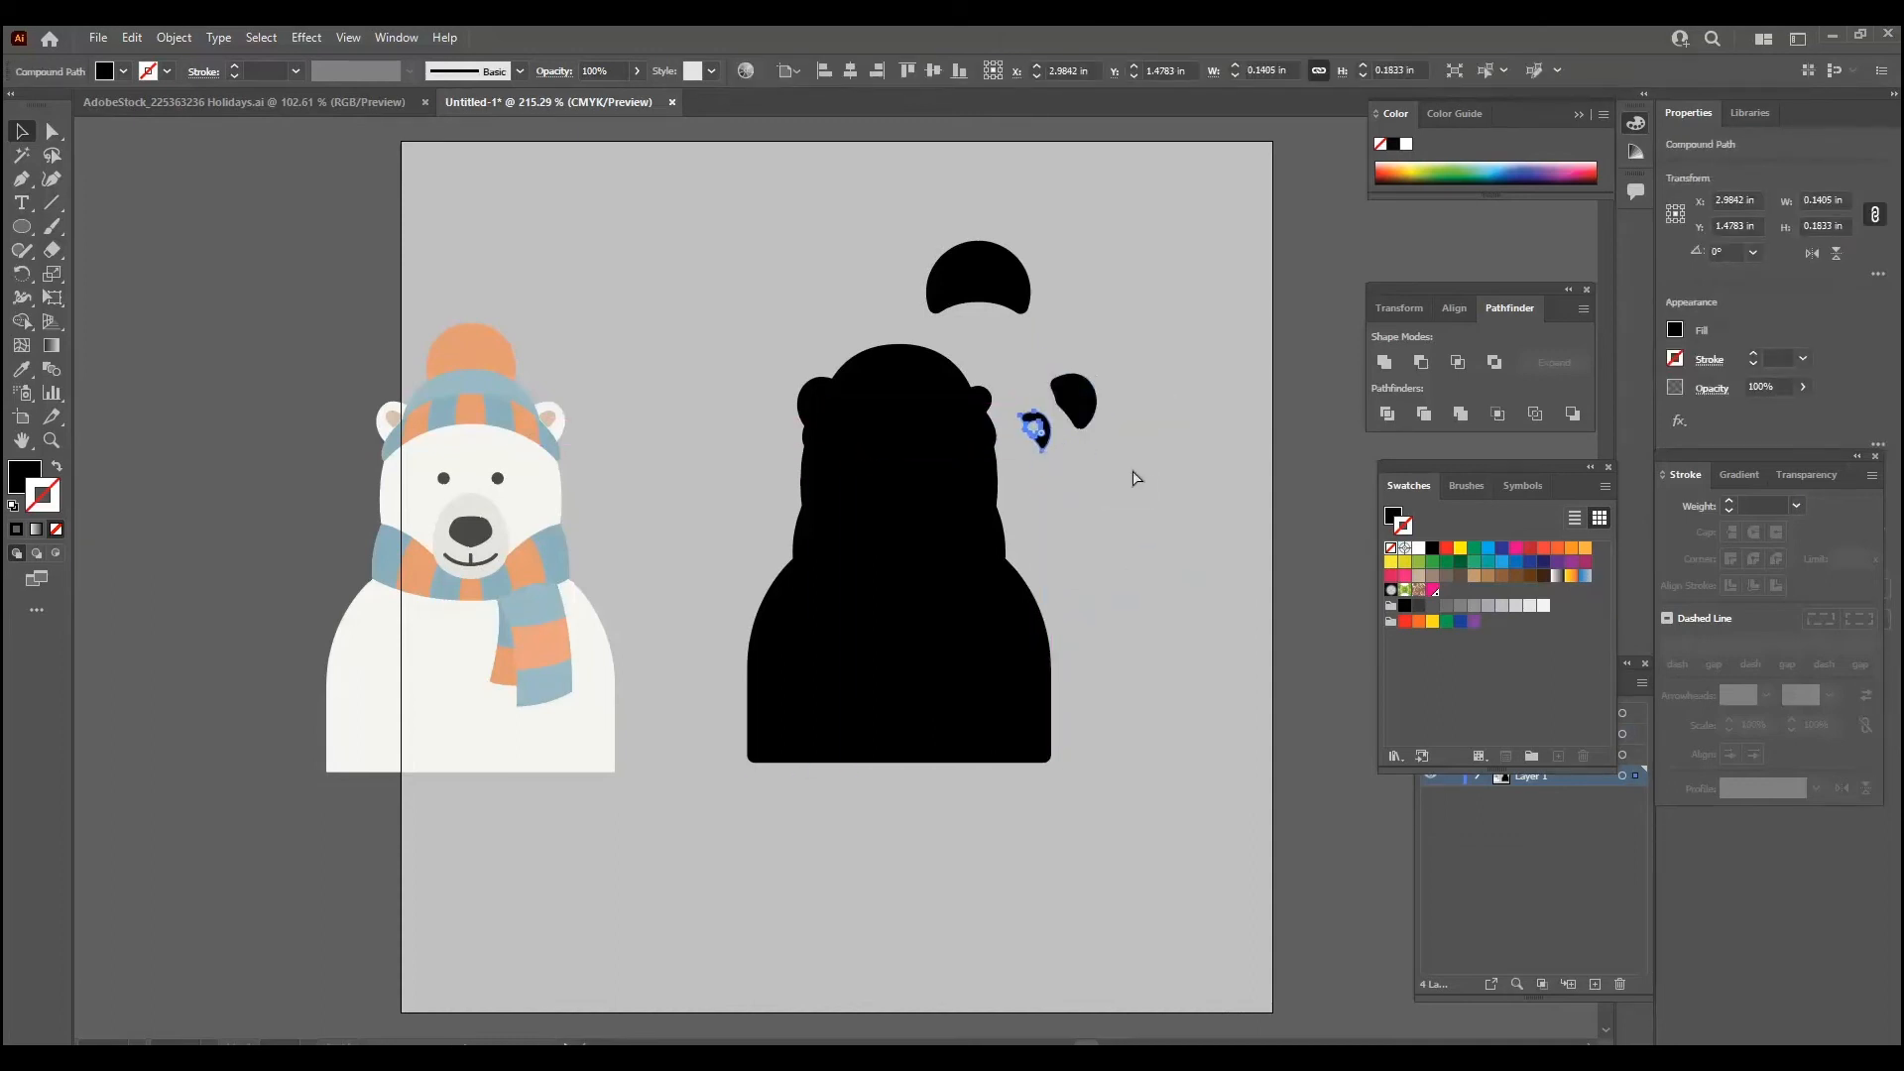
key("ctrl+z")
key("ctrl+z")
key("ctrl+z")
key("ctrl+z")
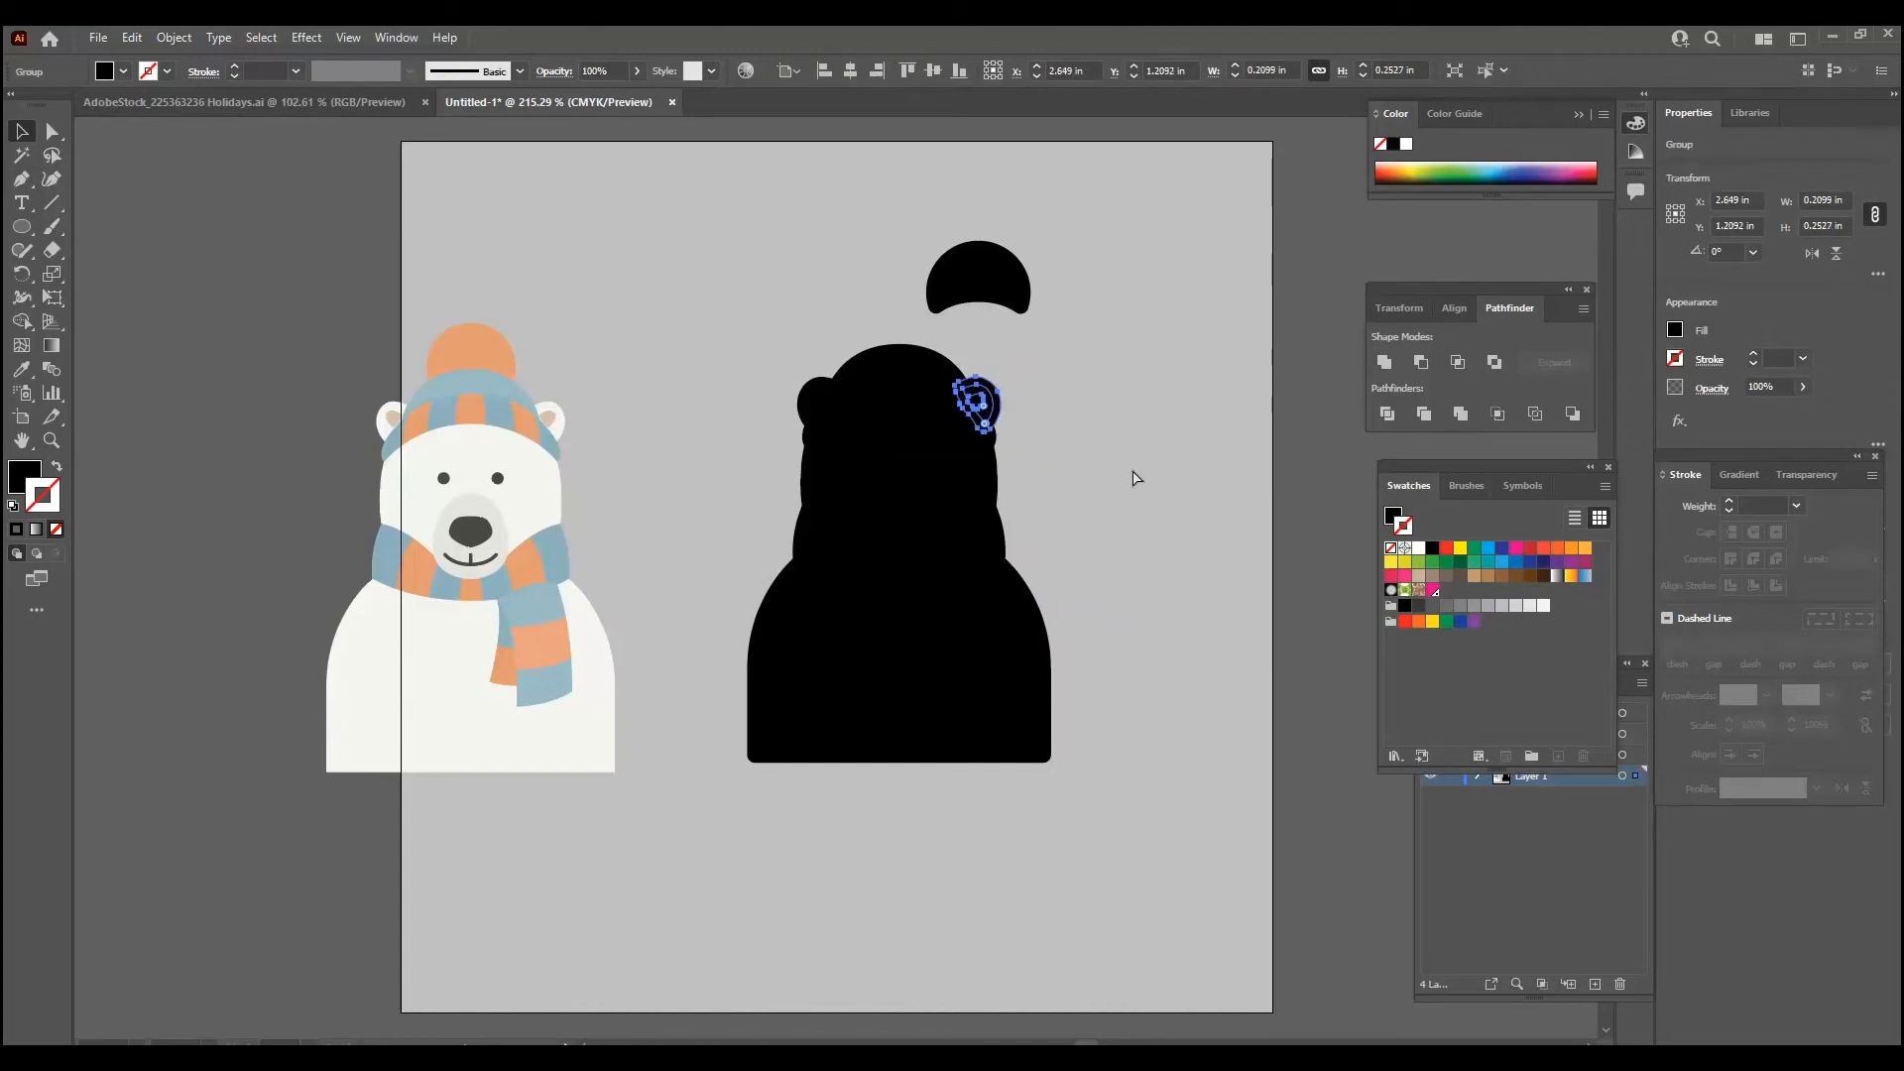
Unite all the black silhouette pieces, including the pom-pom, into a single shape with Pathfinder.
left_click_drag(752, 264, 1136, 752)
left_click(1384, 362)
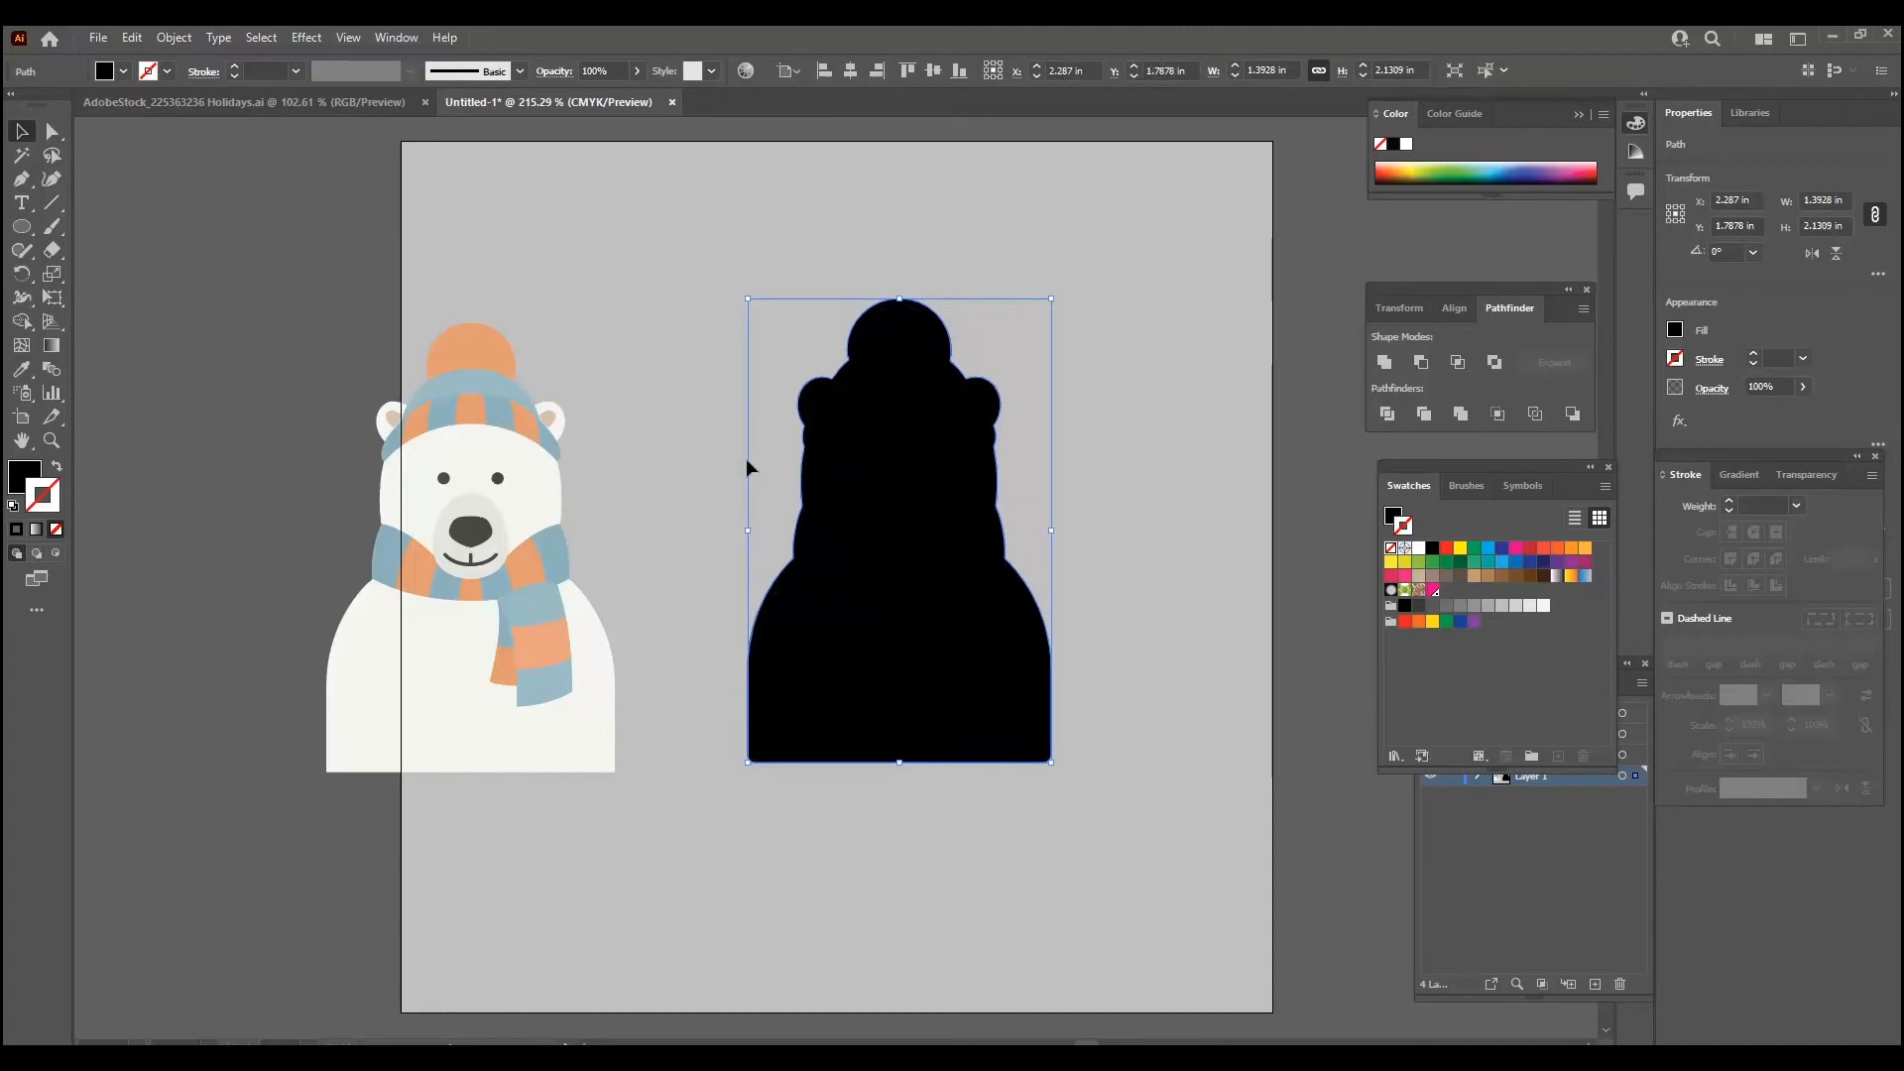
Swap the silhouette's black fill to its stroke and centre the coloured bear inside the outline.
left_click(55, 470)
left_click_drag(602, 735, 1028, 720)
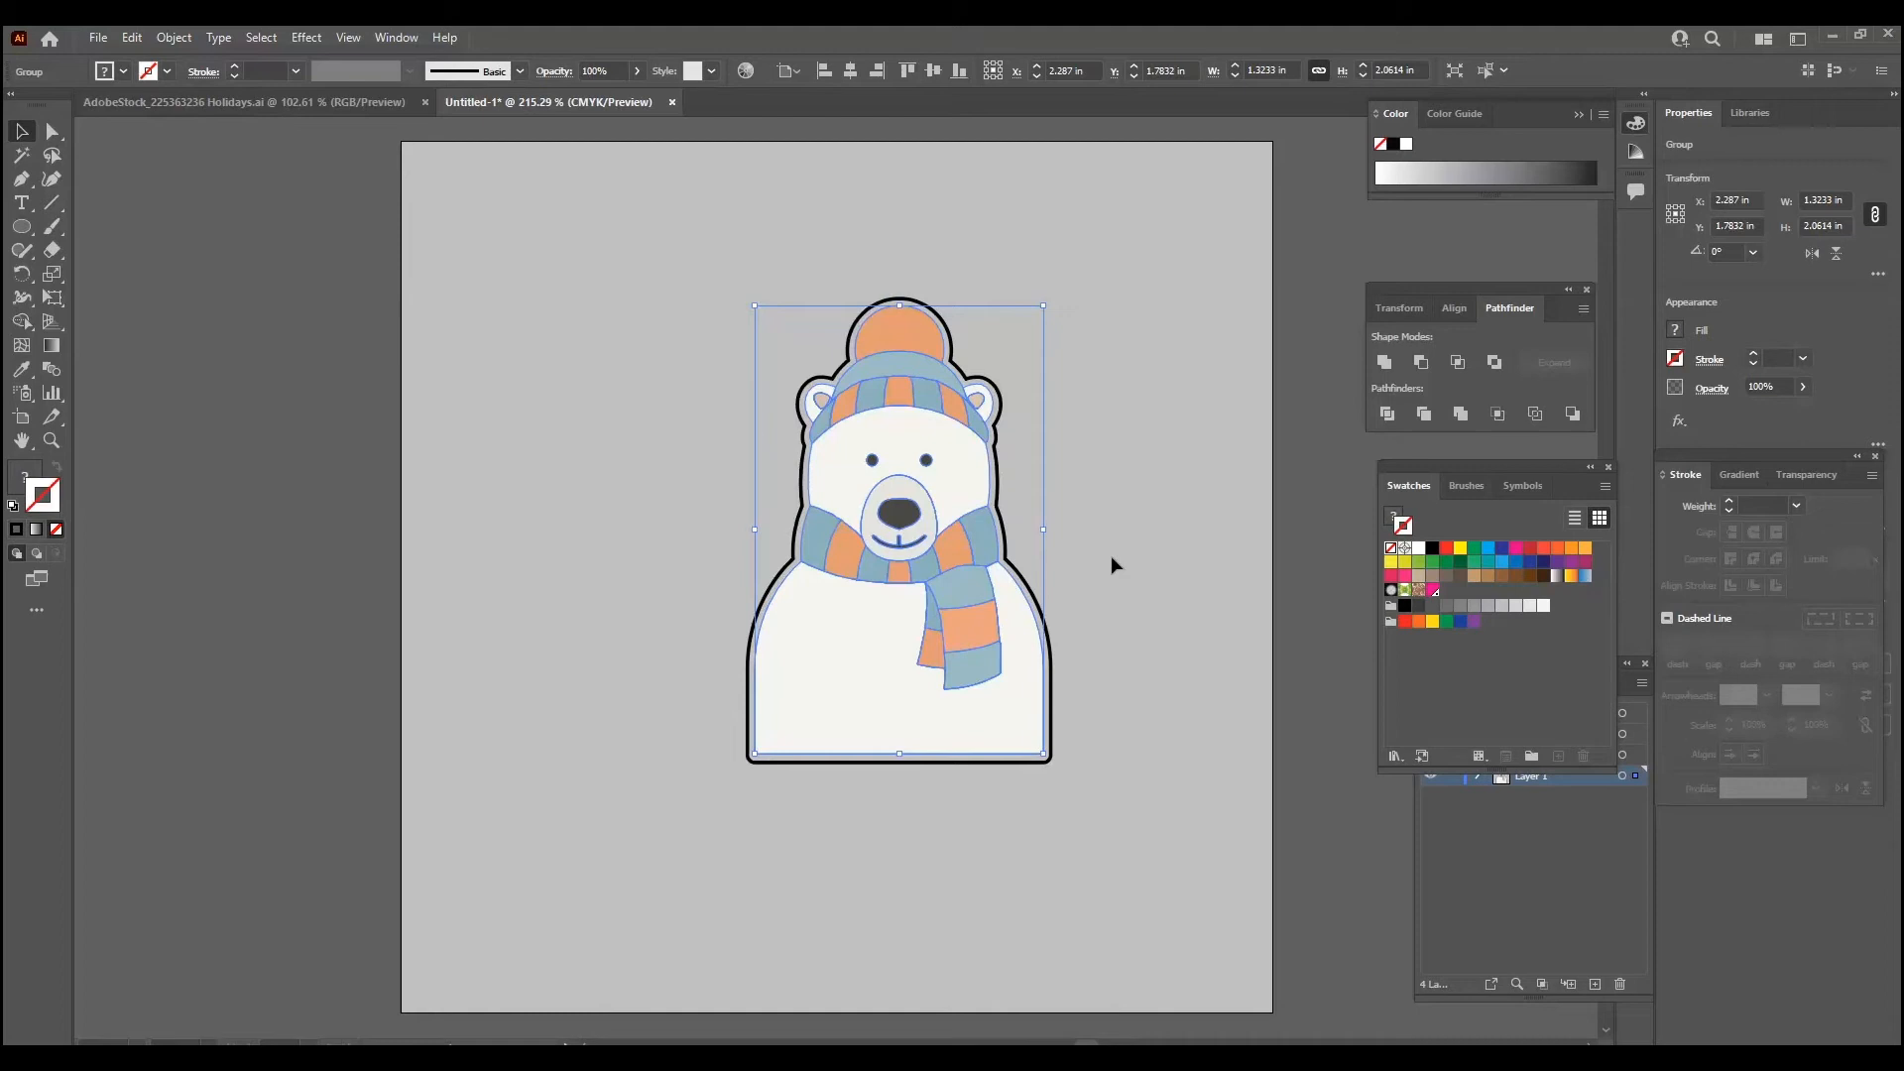
Add the point text "BOLD" near the artboard's upper-left corner.
left_click(20, 202)
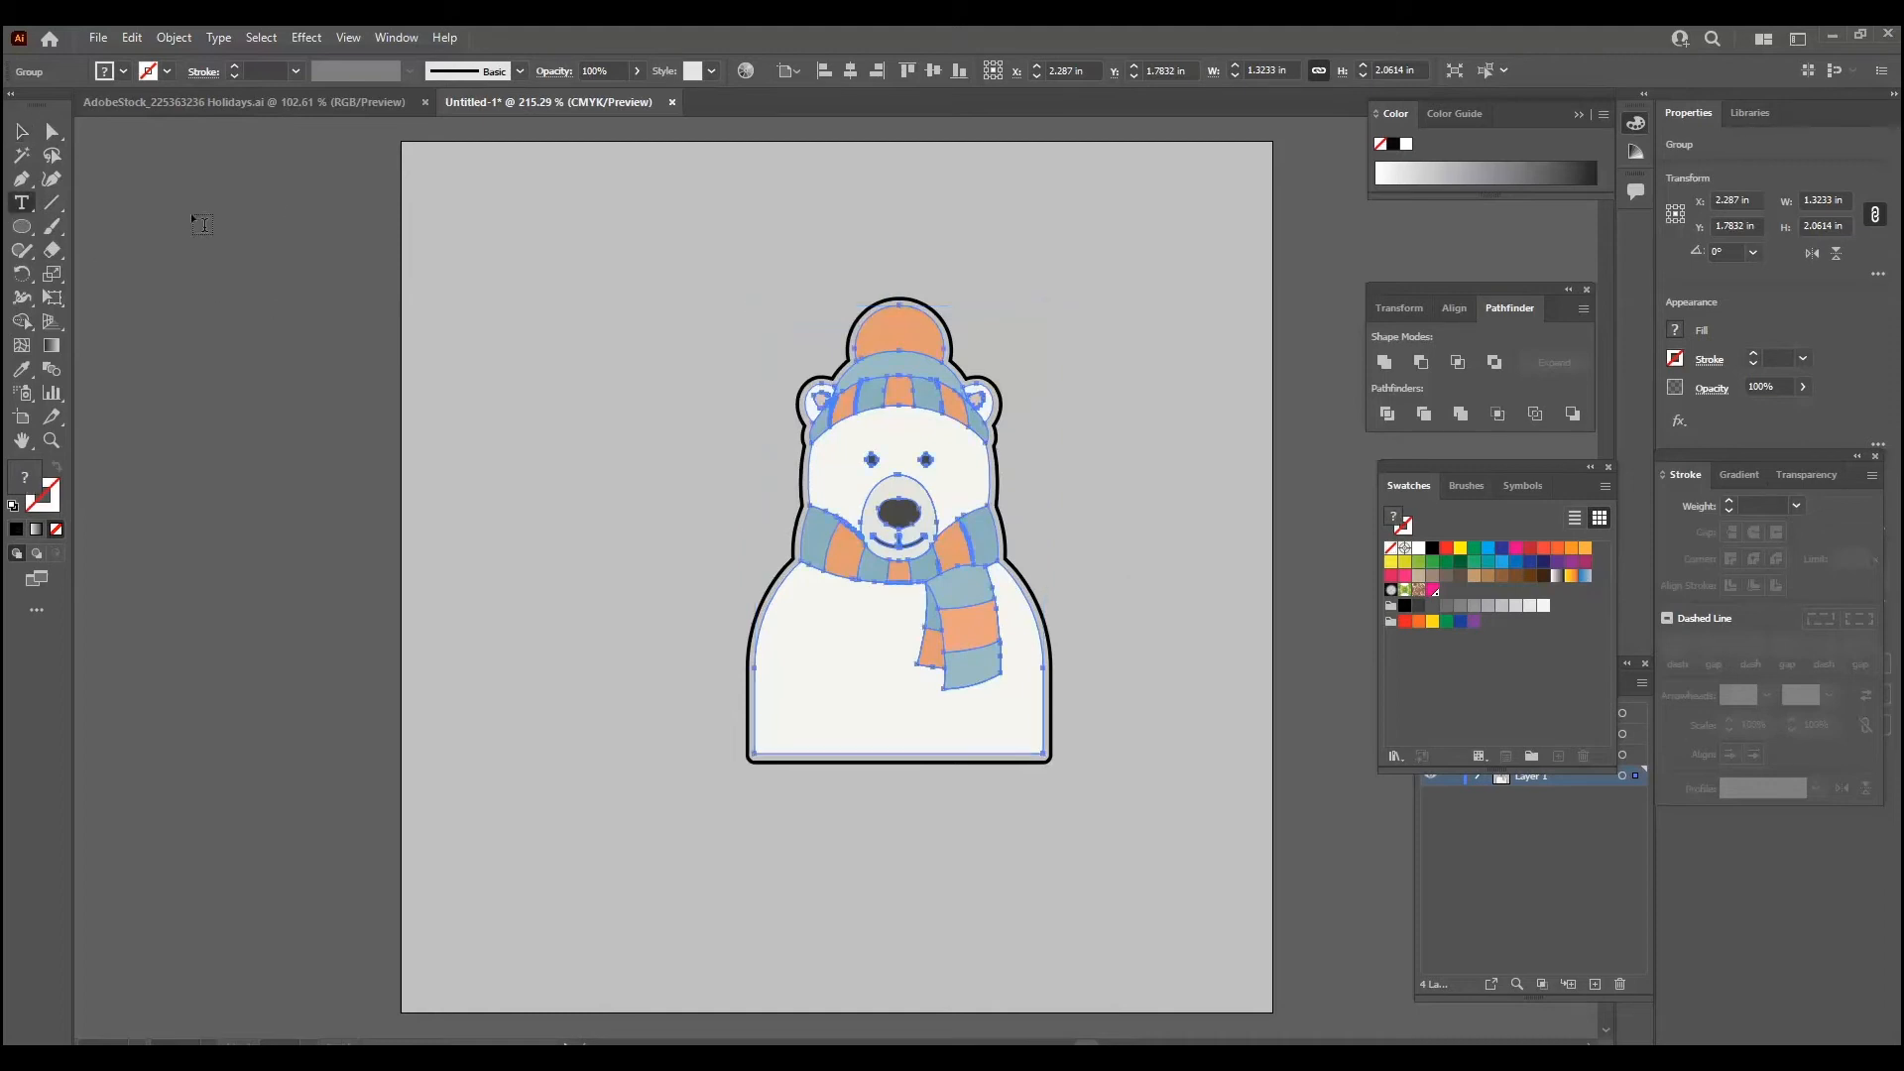
left_click(492, 230)
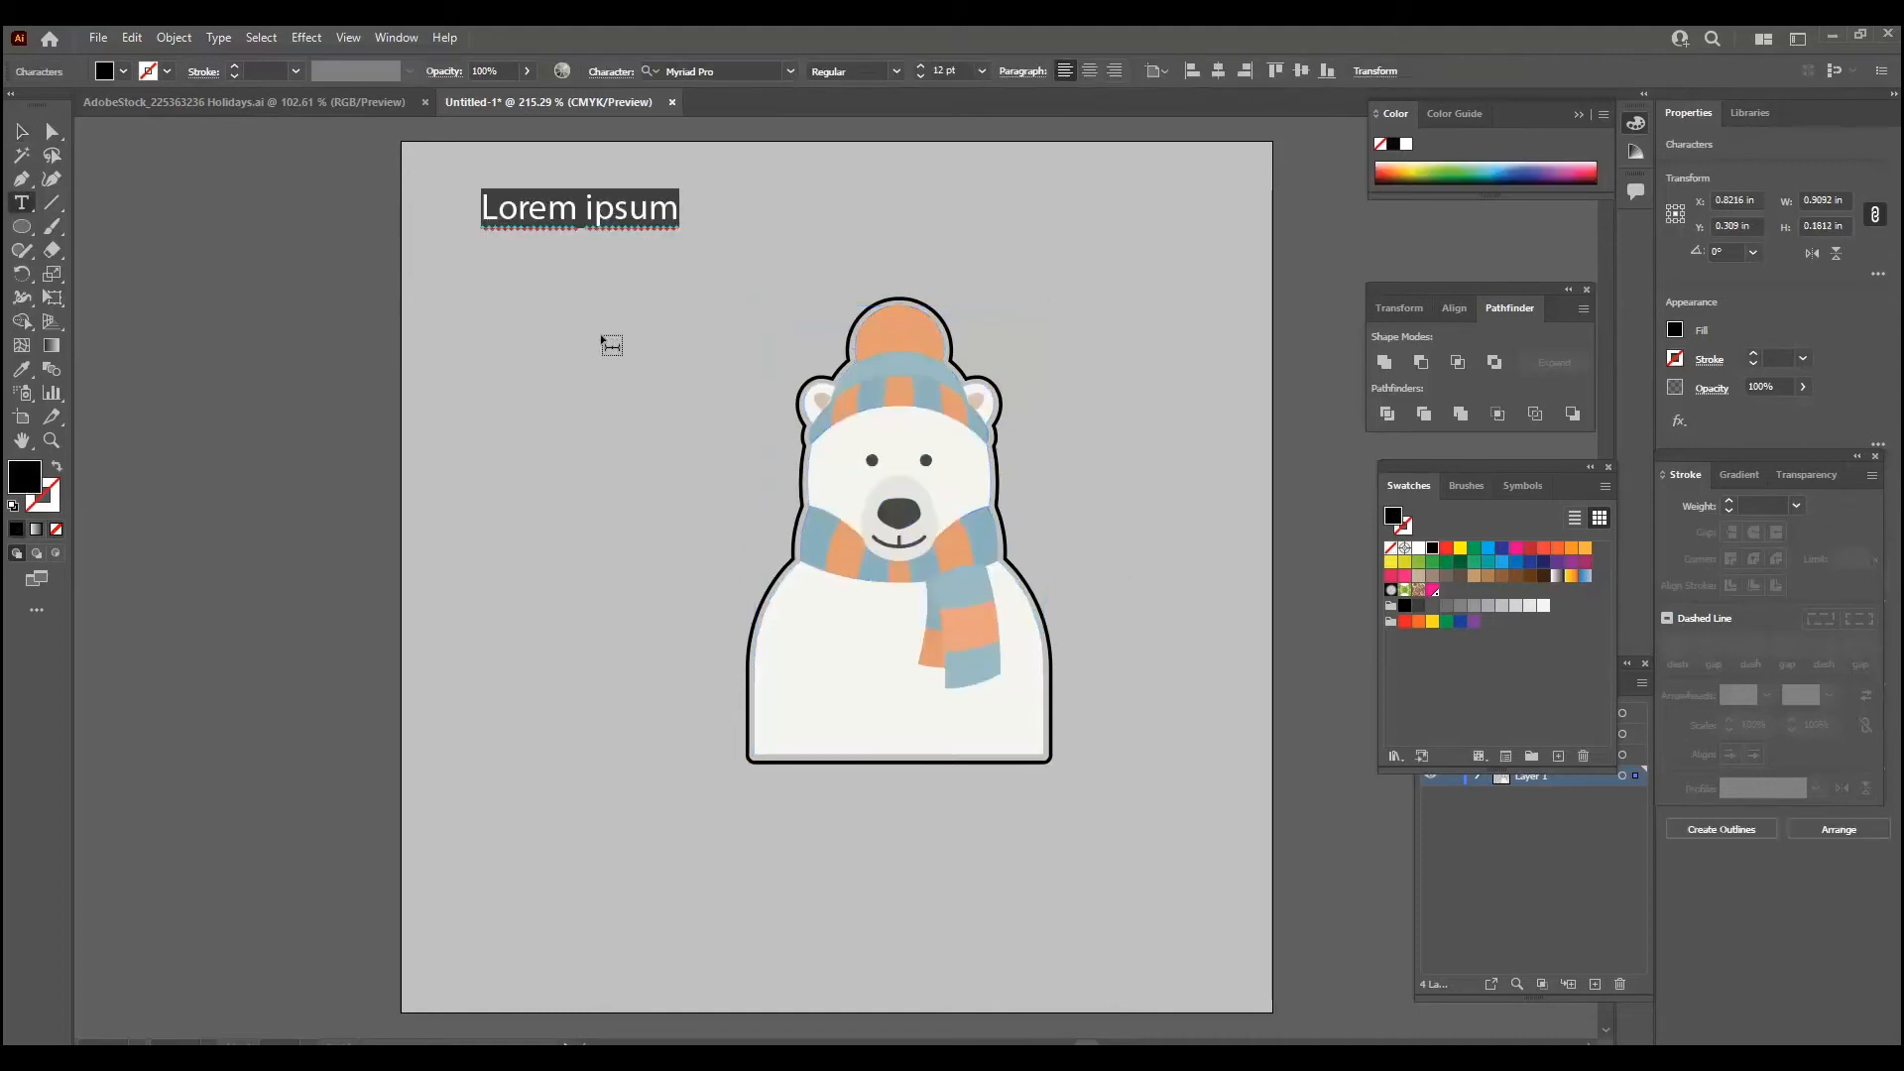
type("BOLD")
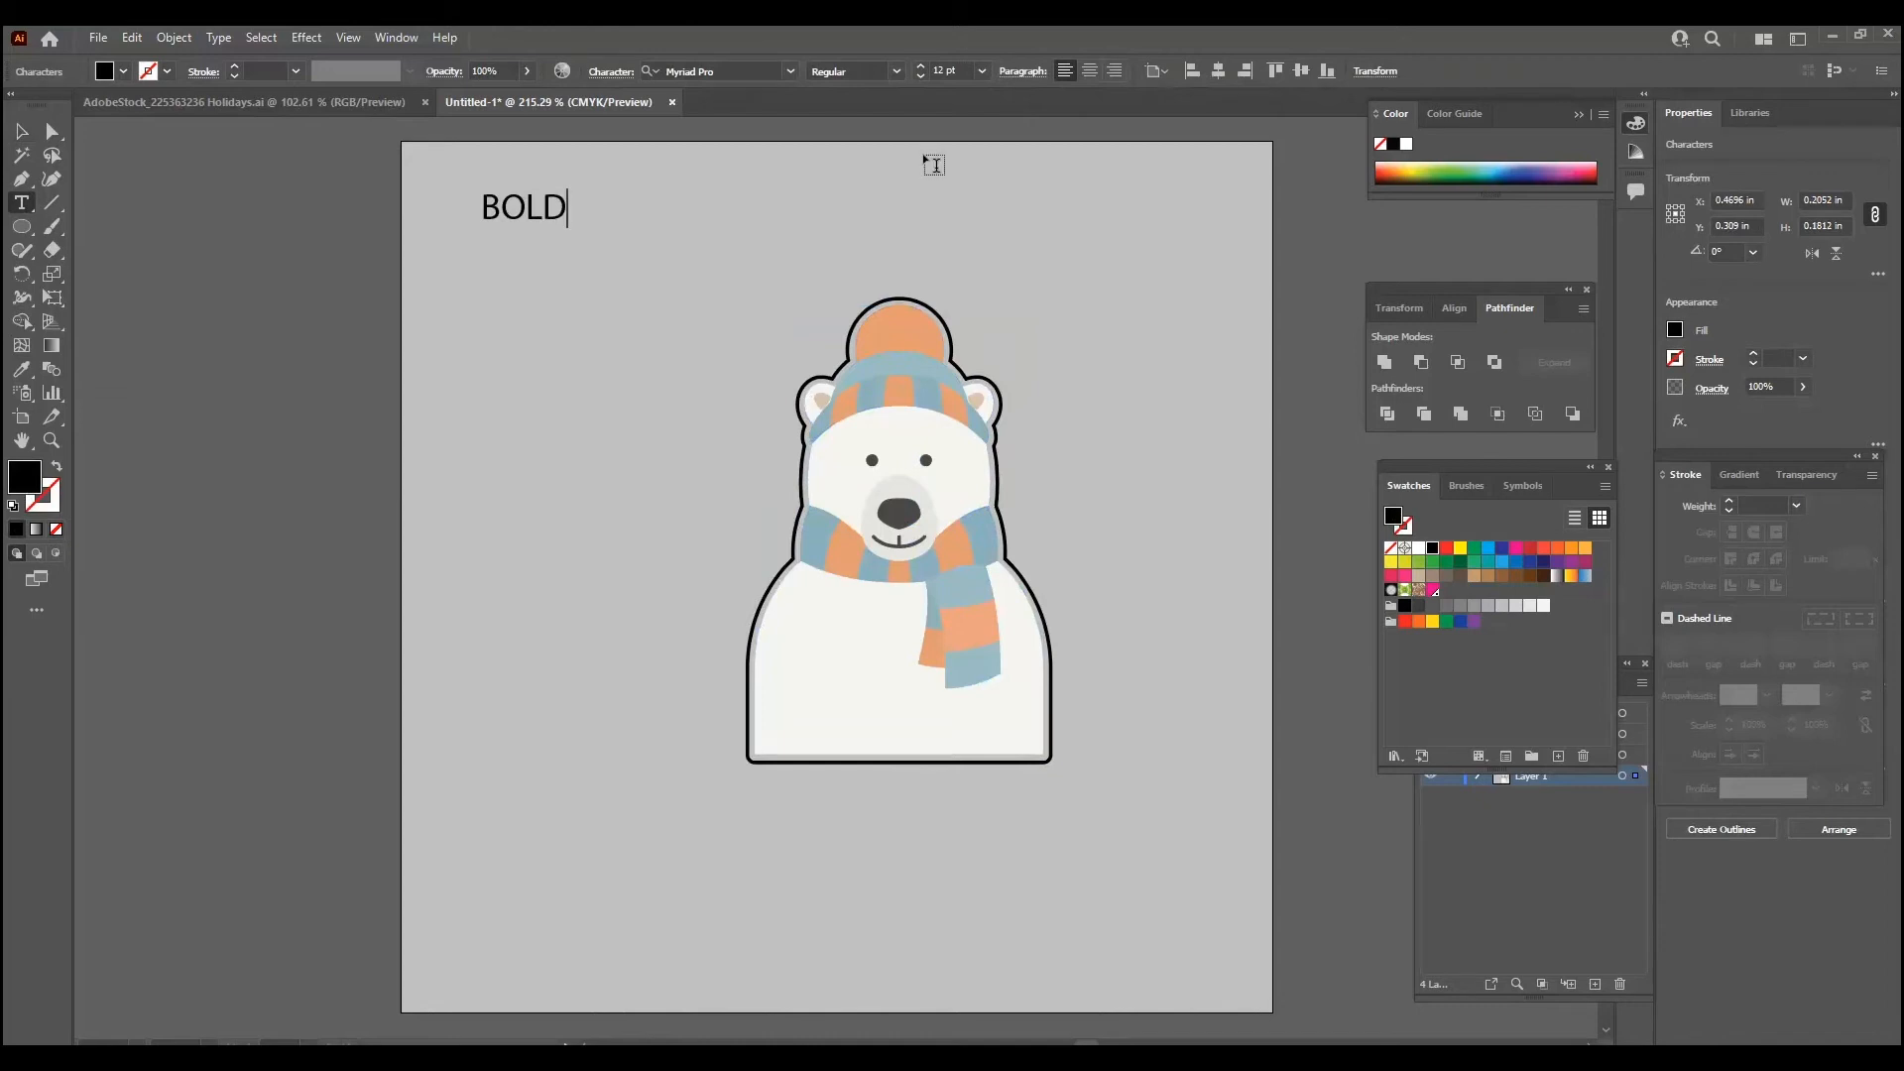
left_click(21, 130)
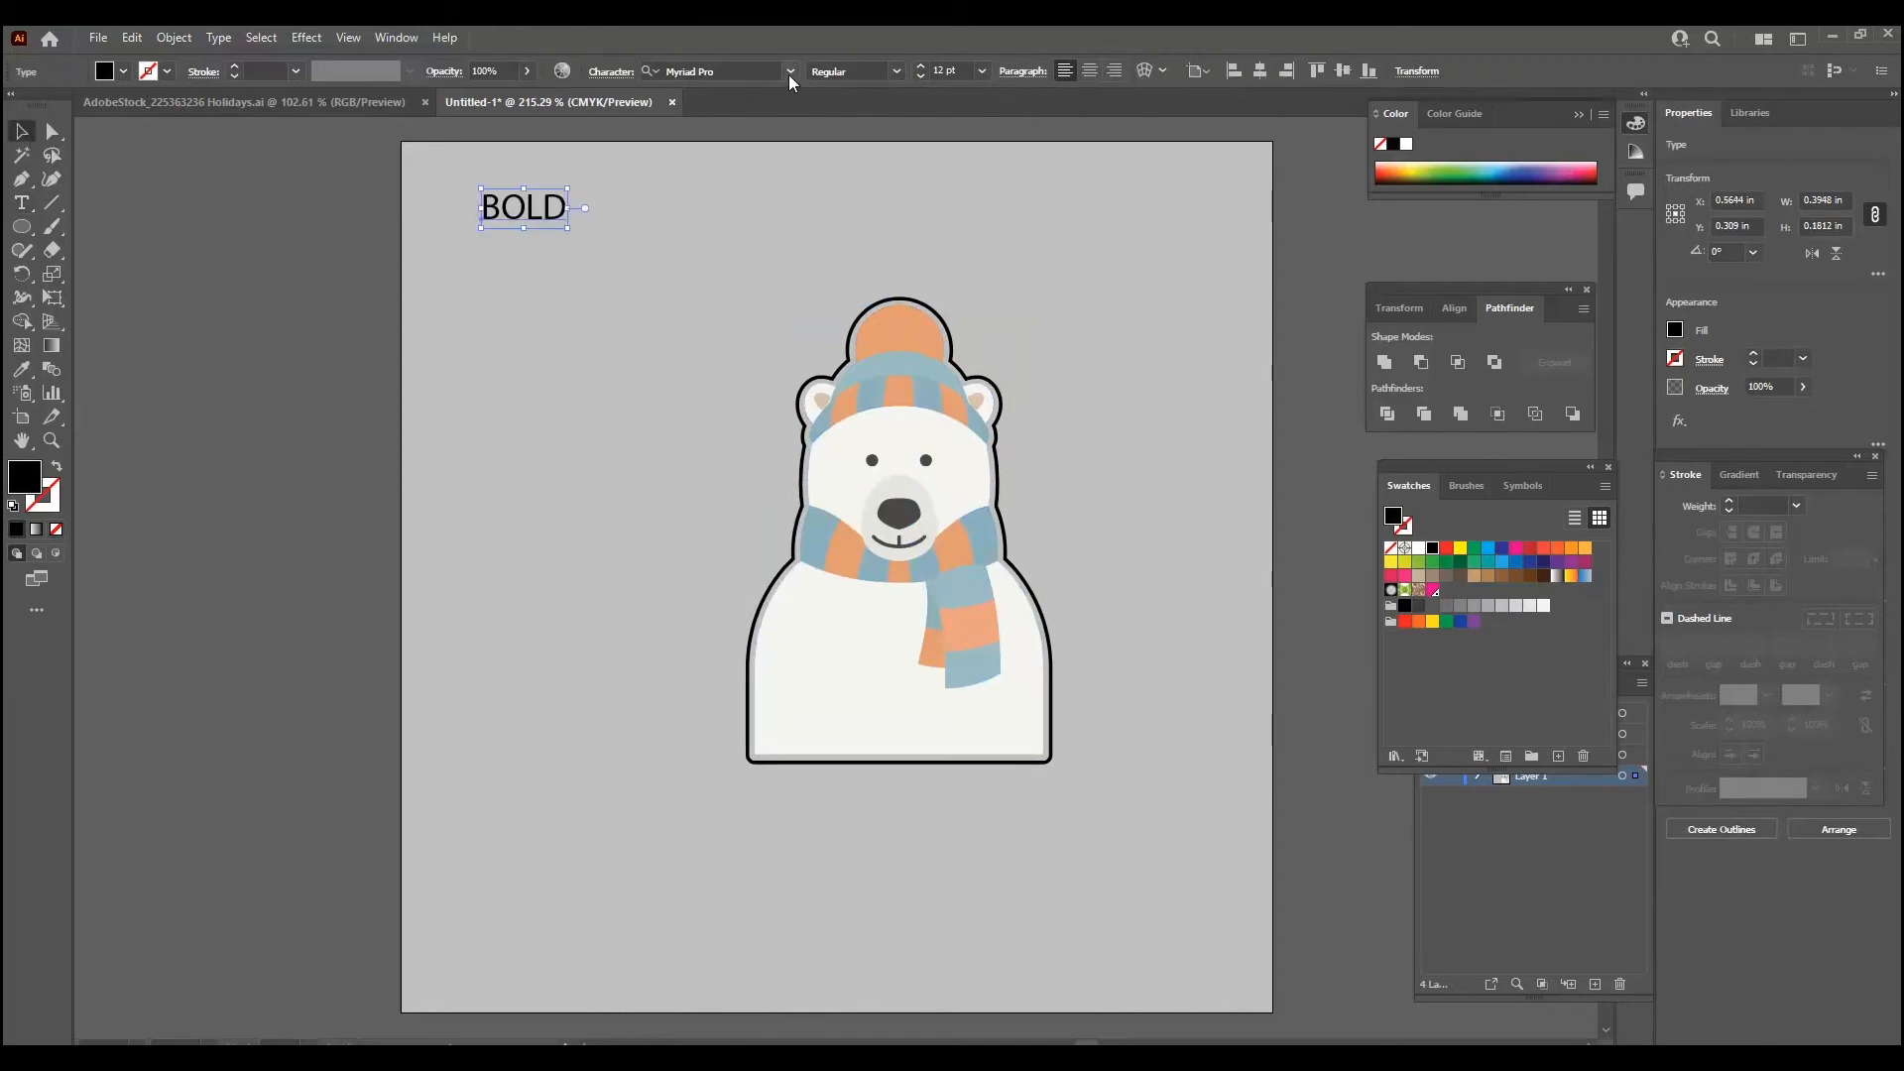
Set the BOLD text in Adidas Half Block 2016 and enlarge it to about 56.5 pt.
left_click(790, 72)
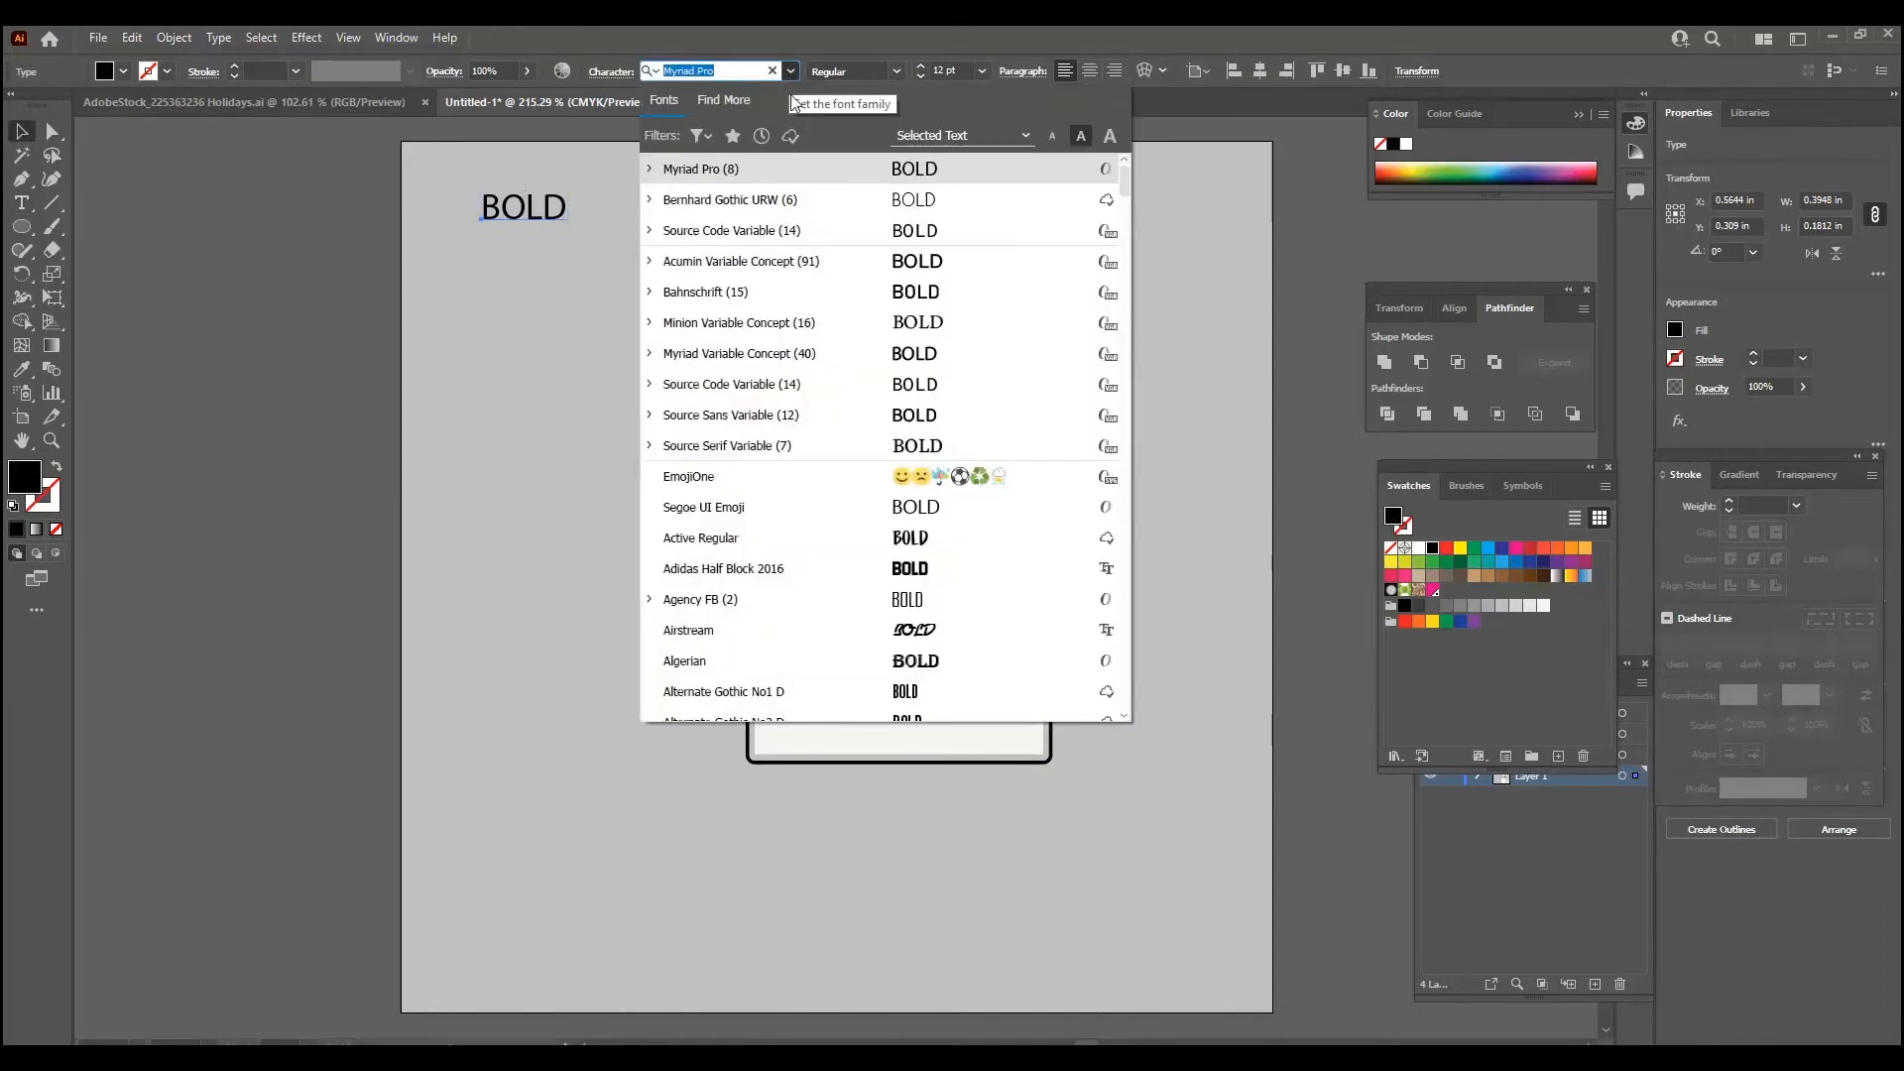
left_click(718, 568)
left_click_drag(546, 218, 805, 466)
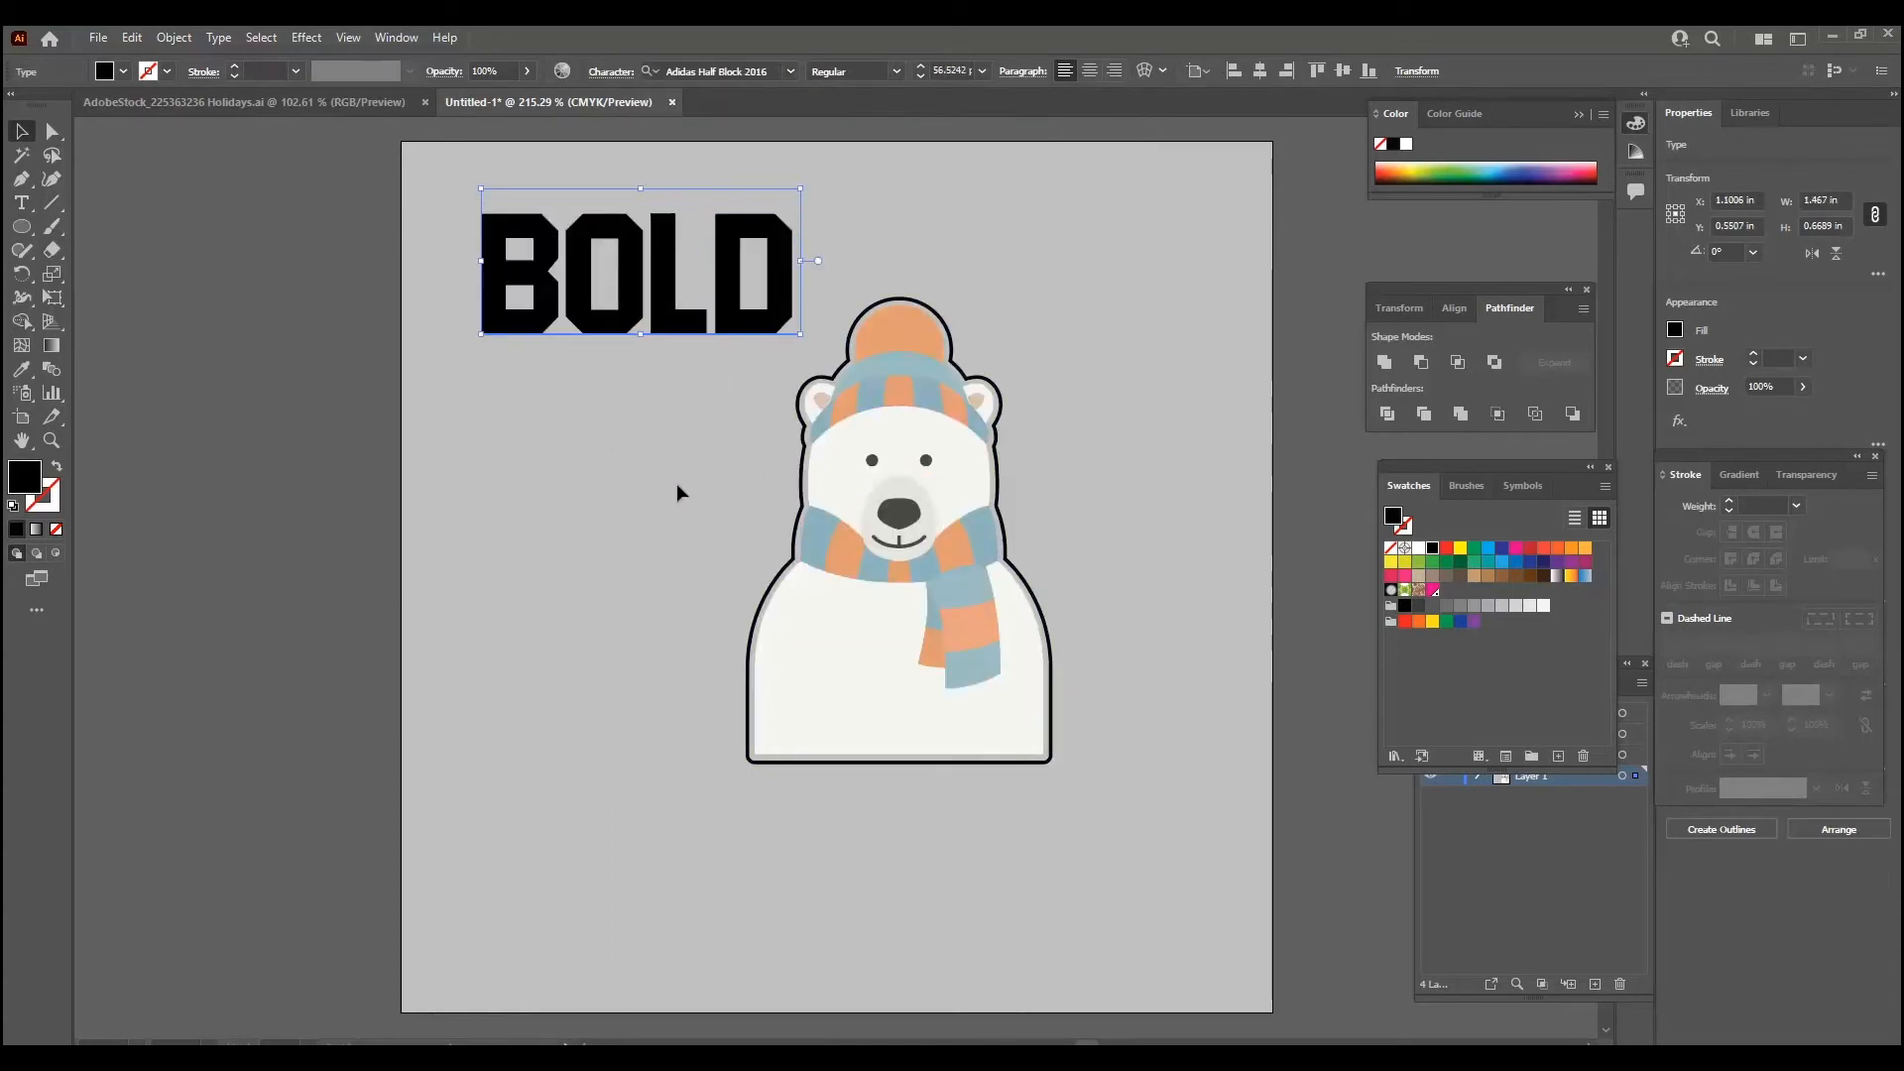
Convert the BOLD text to outlines and move it closer to the artboard's upper-left corner.
key("ctrl+shift+b")
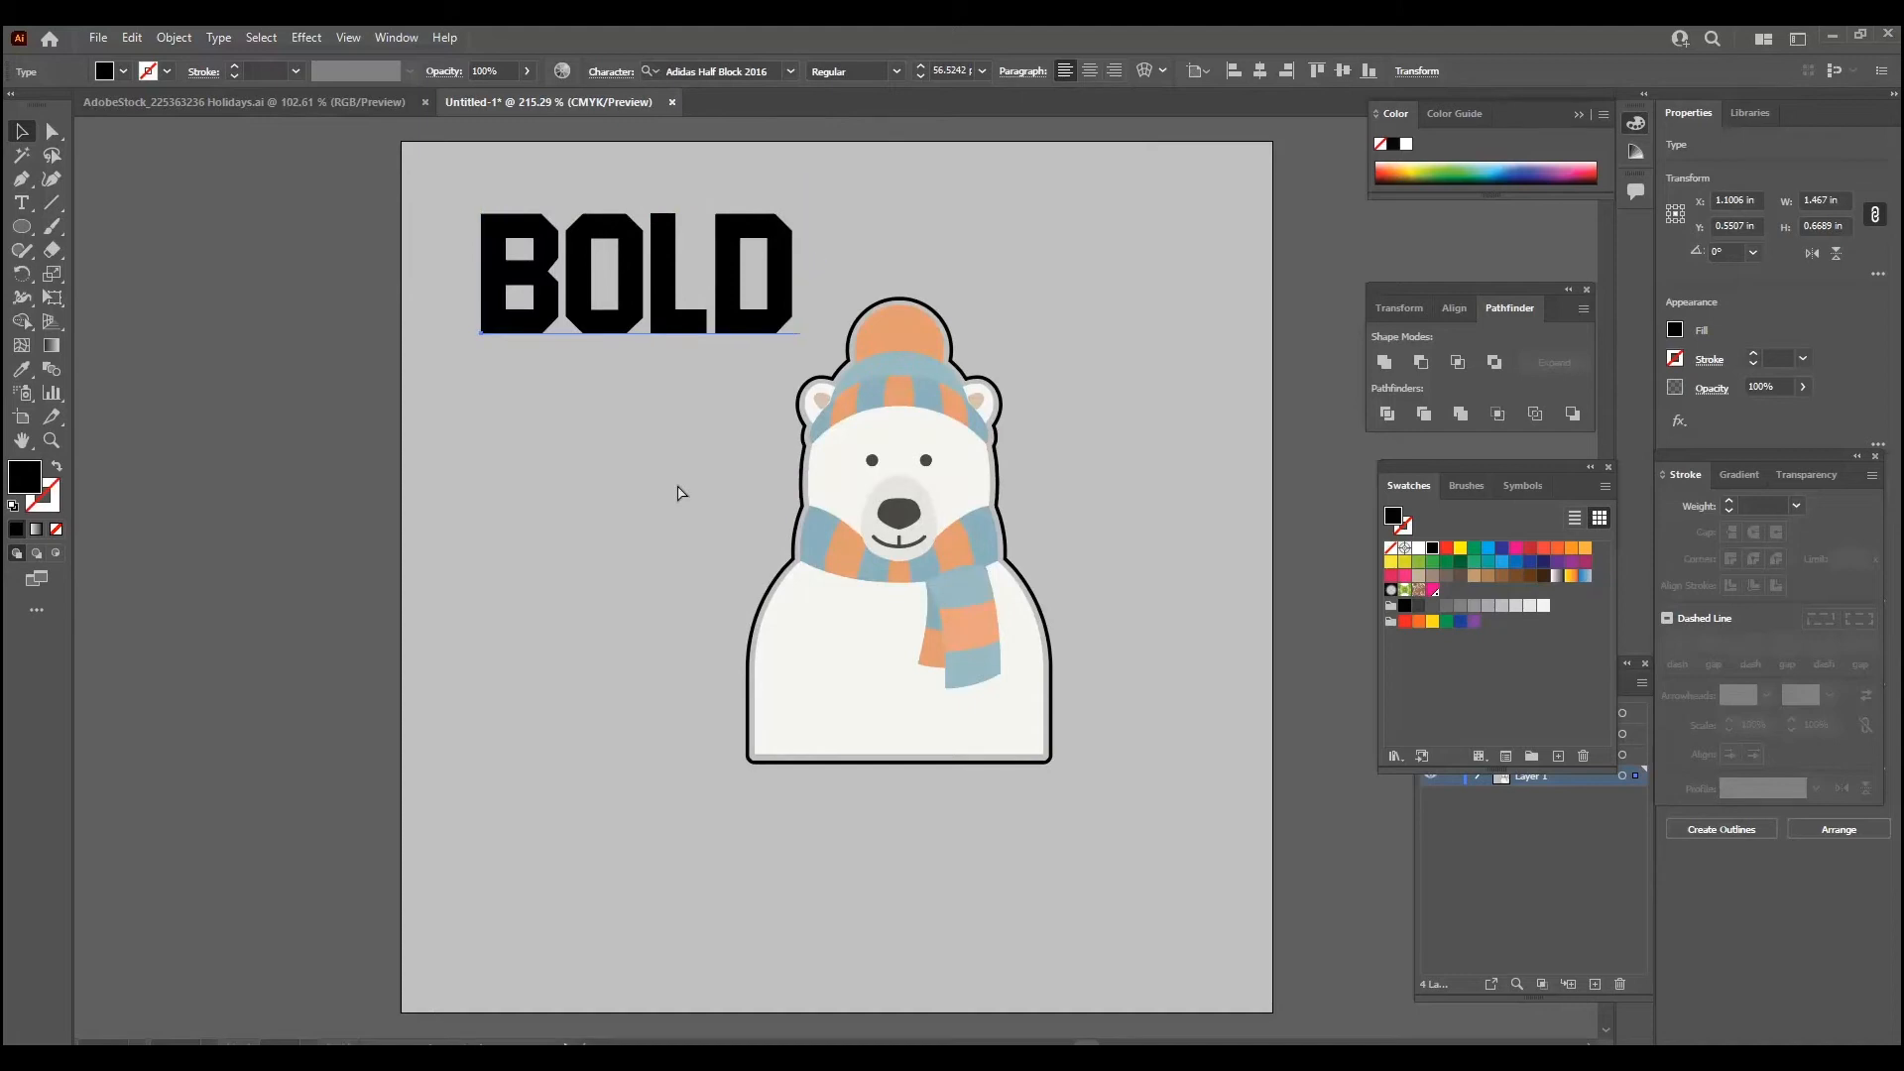
key("ctrl+shift+o")
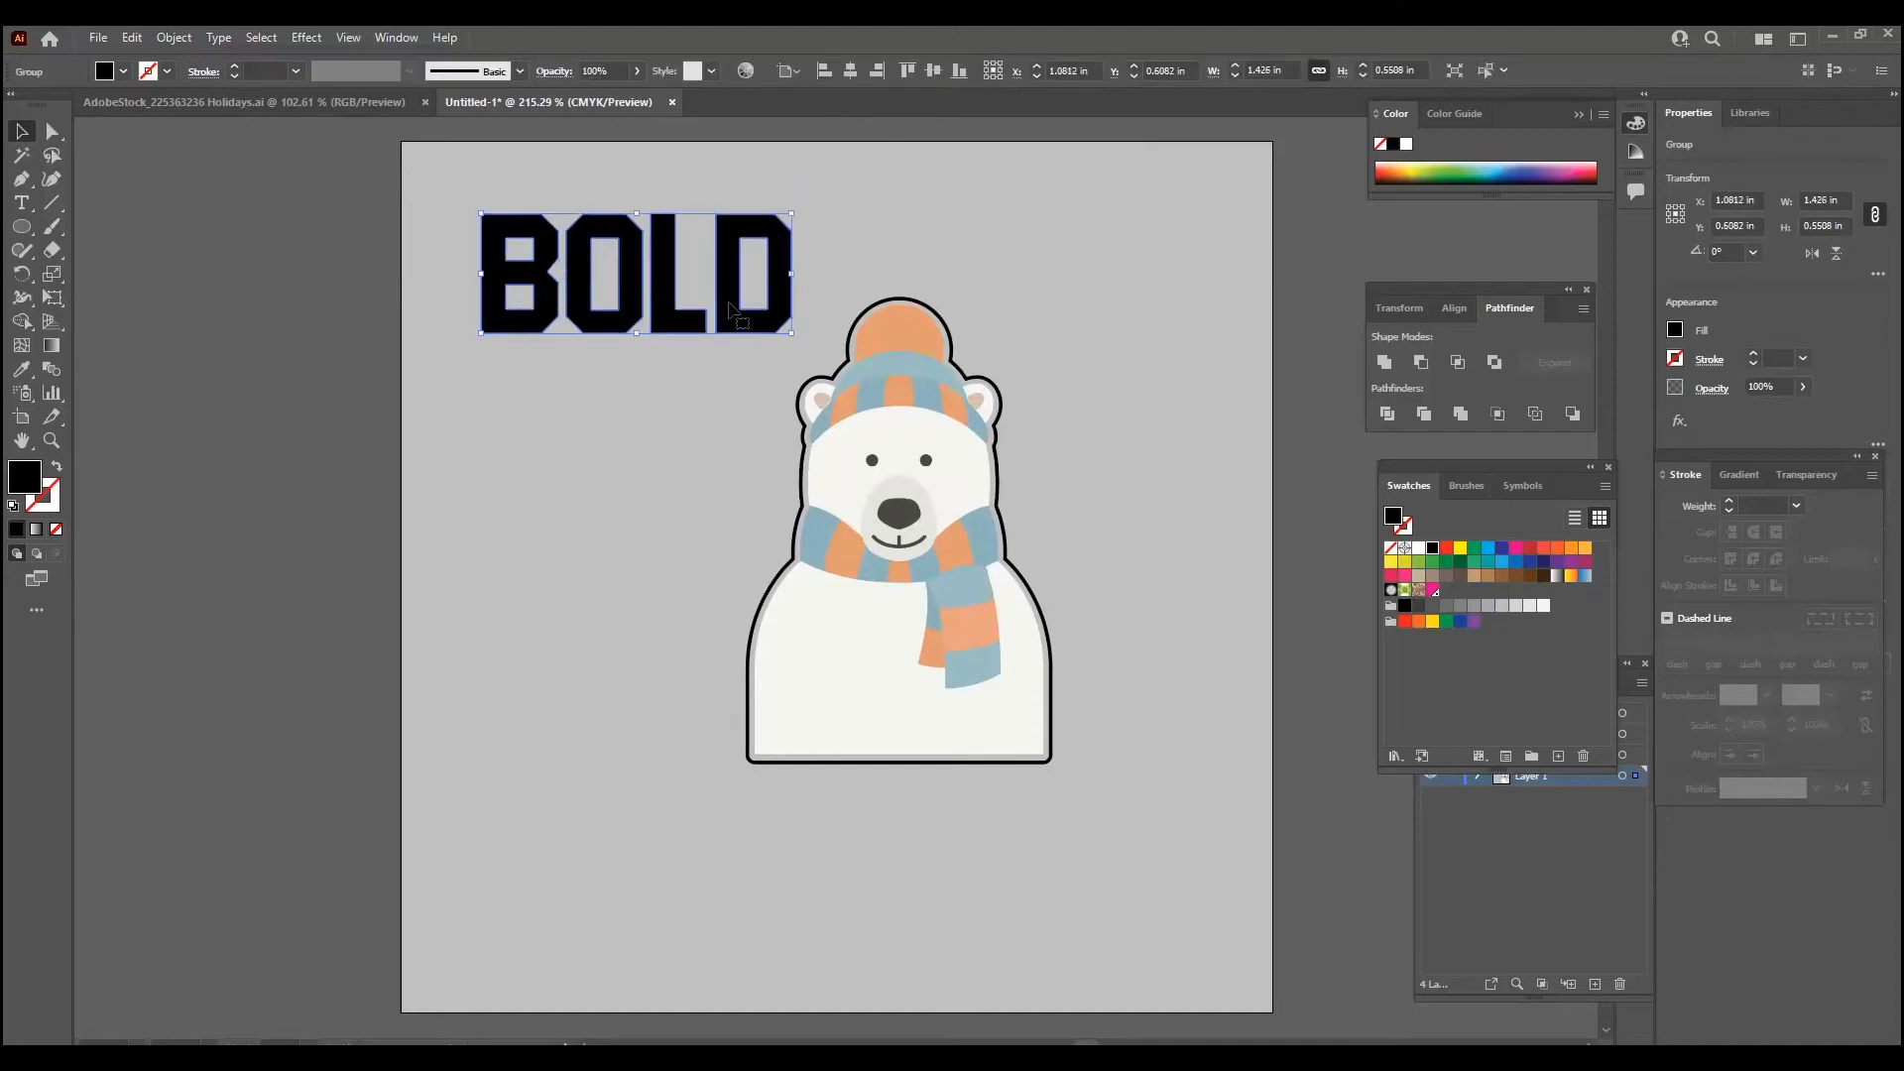
left_click_drag(731, 310, 694, 285)
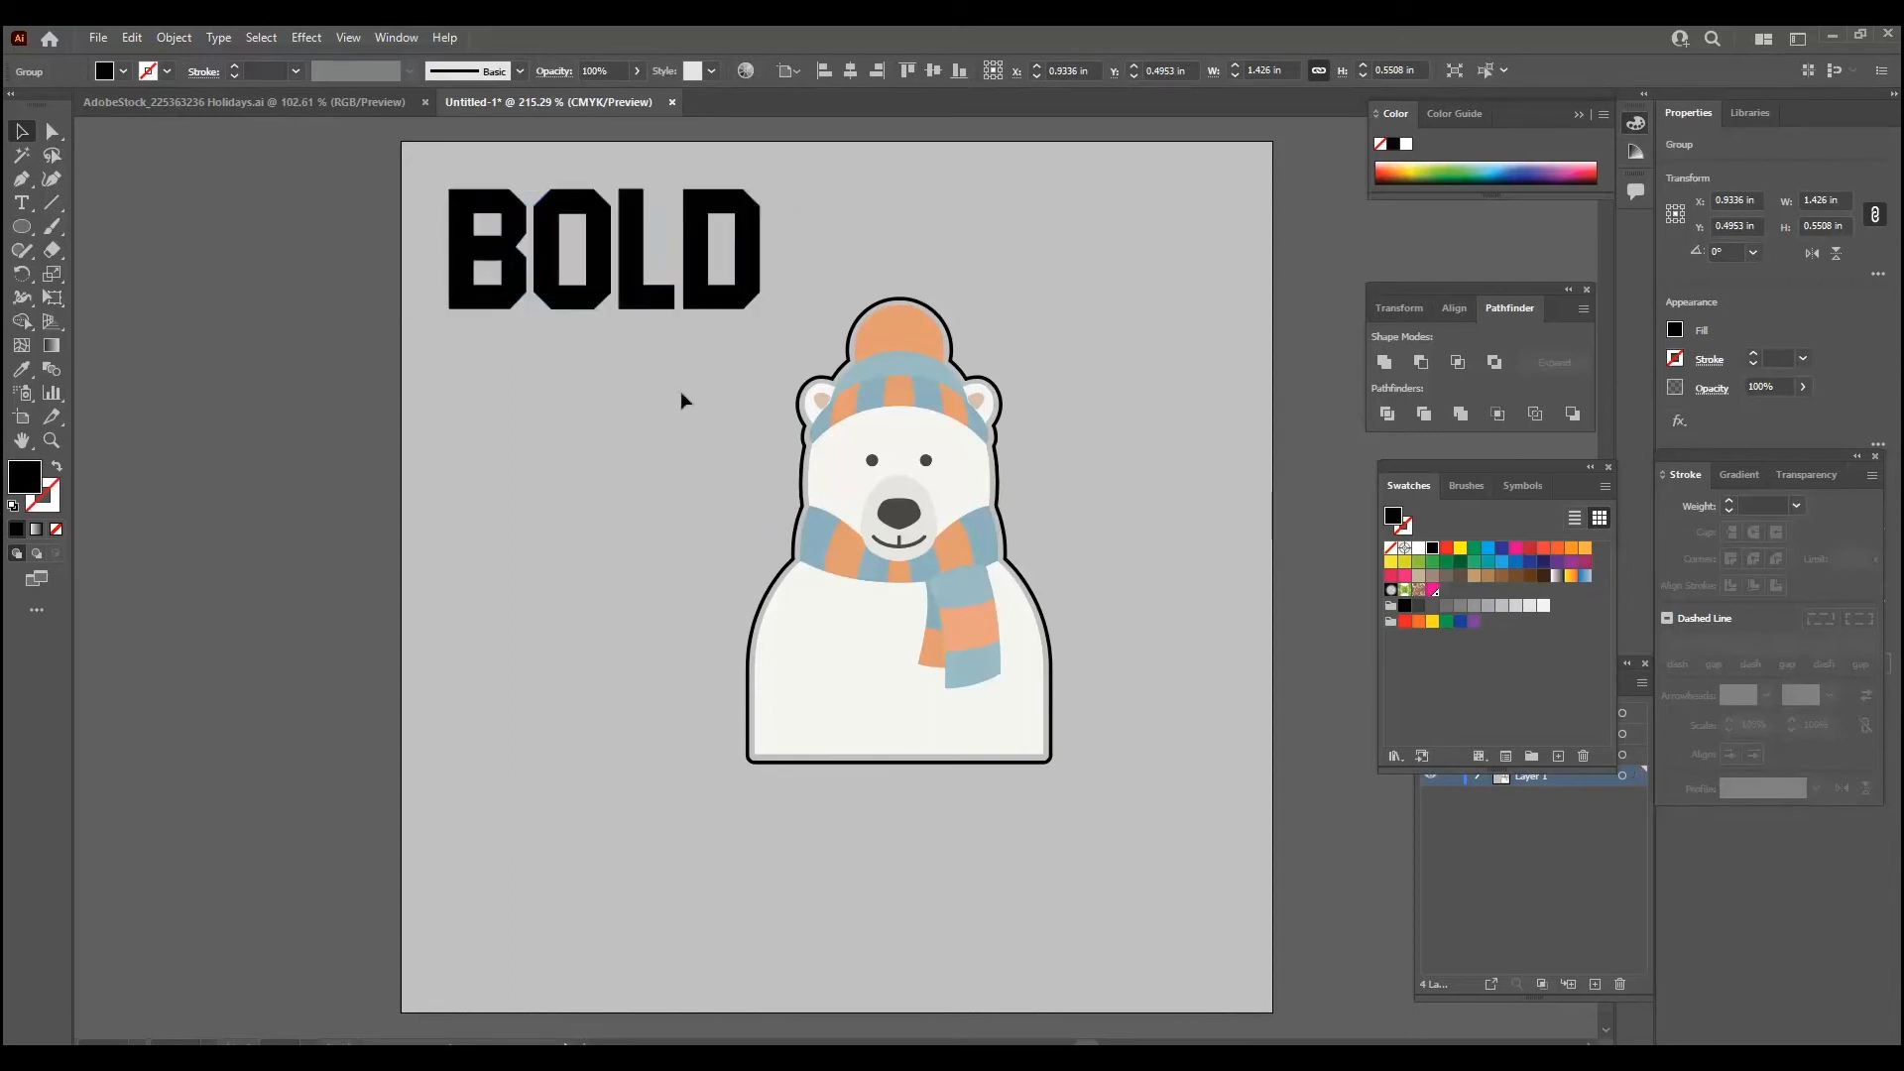
Duplicate the outlined BOLD lettering and place the copy just below the original.
key("ctrl+c")
key("ctrl+v")
left_click_drag(773, 567, 523, 394)
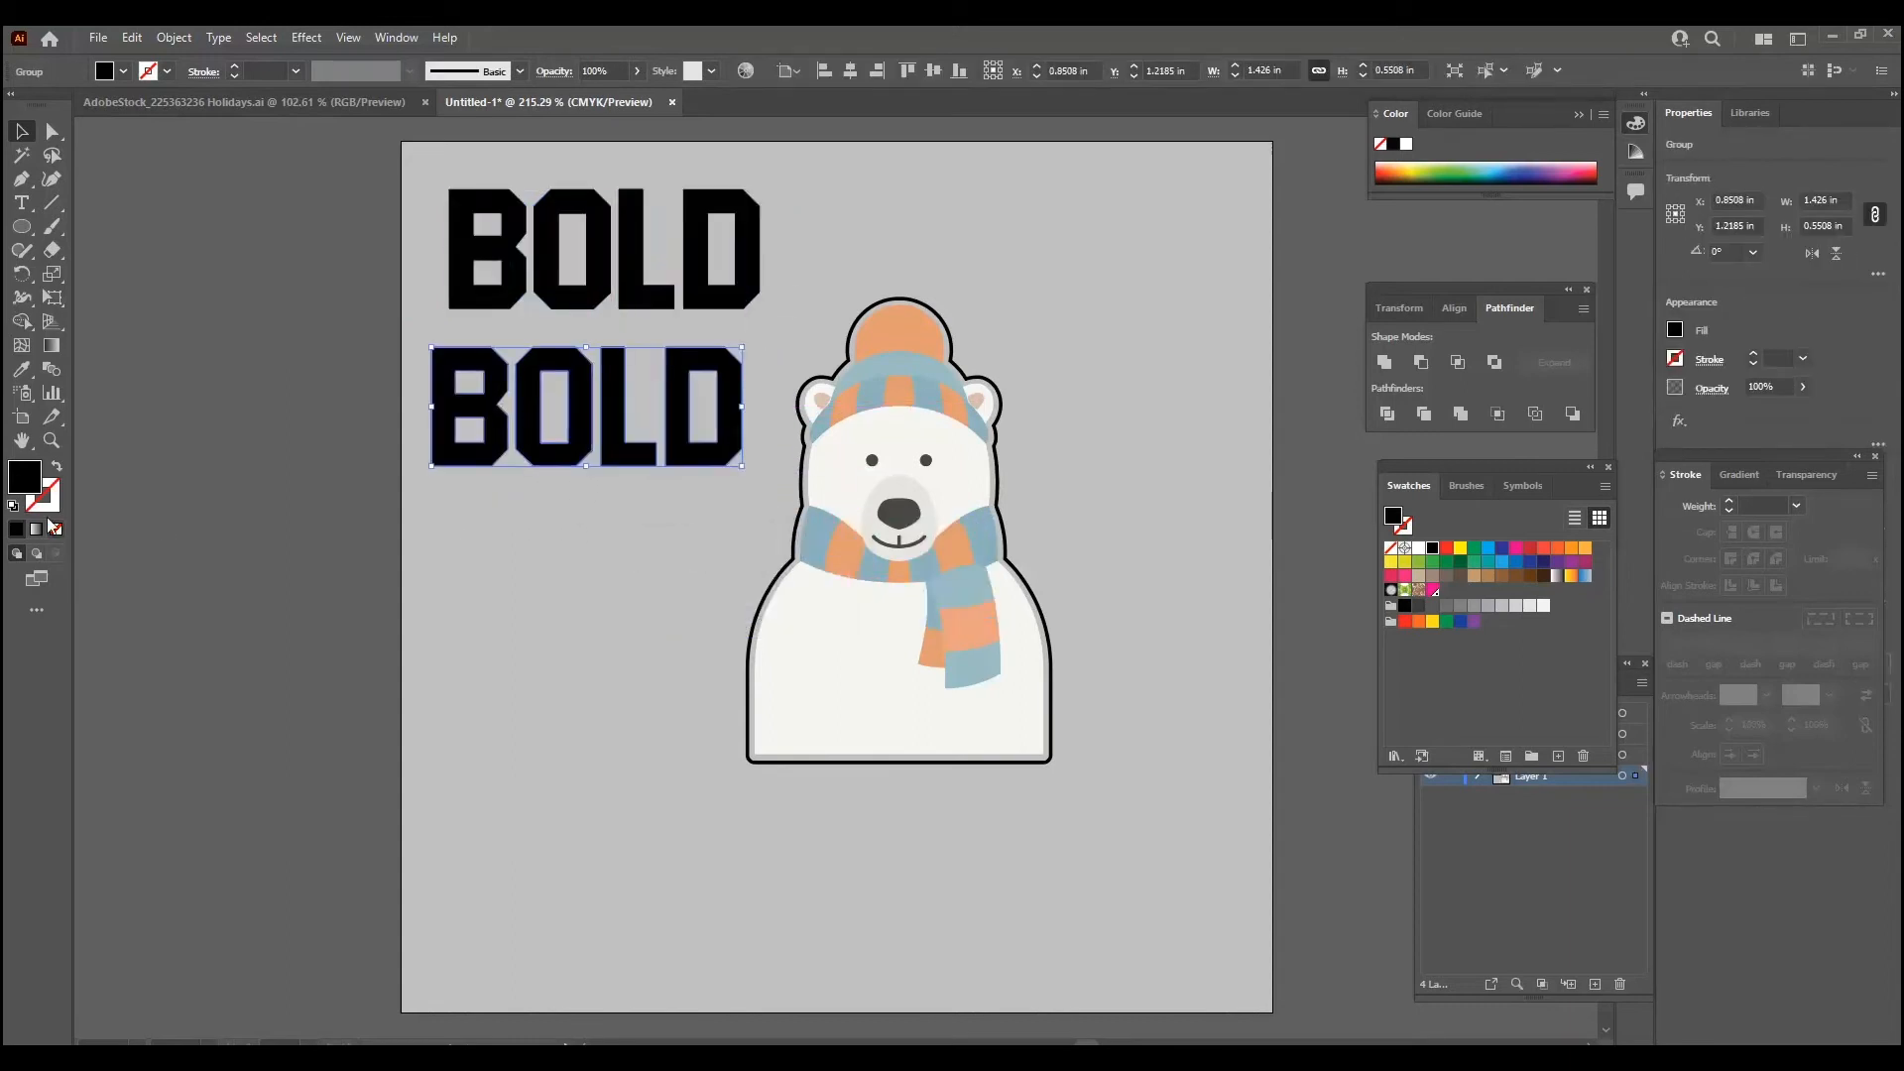
Give the lower BOLD copy a red stroke with a weight of 6 pt.
key("x")
left_click(1446, 551)
left_click(1728, 502)
left_click(1728, 502)
left_click(1728, 502)
left_click(1728, 502)
left_click(1728, 502)
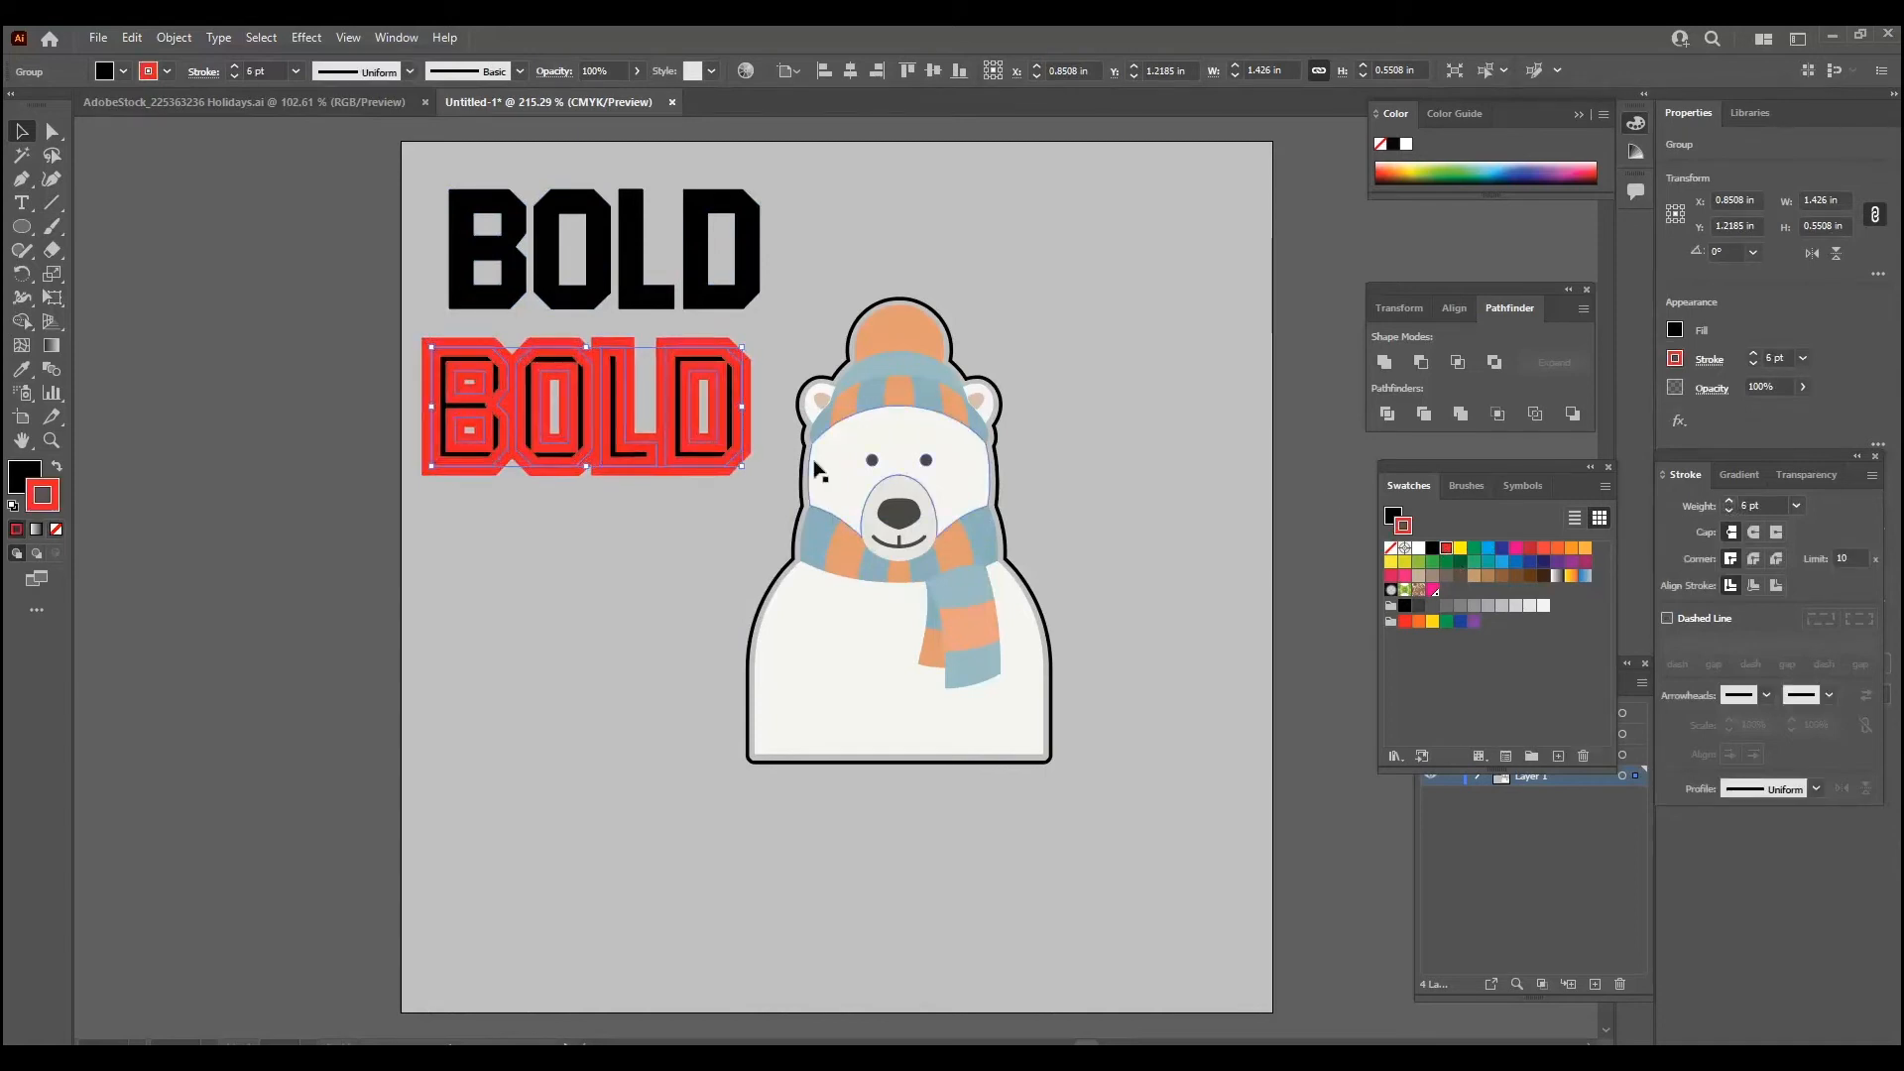
Place the red-stroked copy behind the black BOLD and align the two by their vertical centres.
left_click_drag(716, 463, 739, 312)
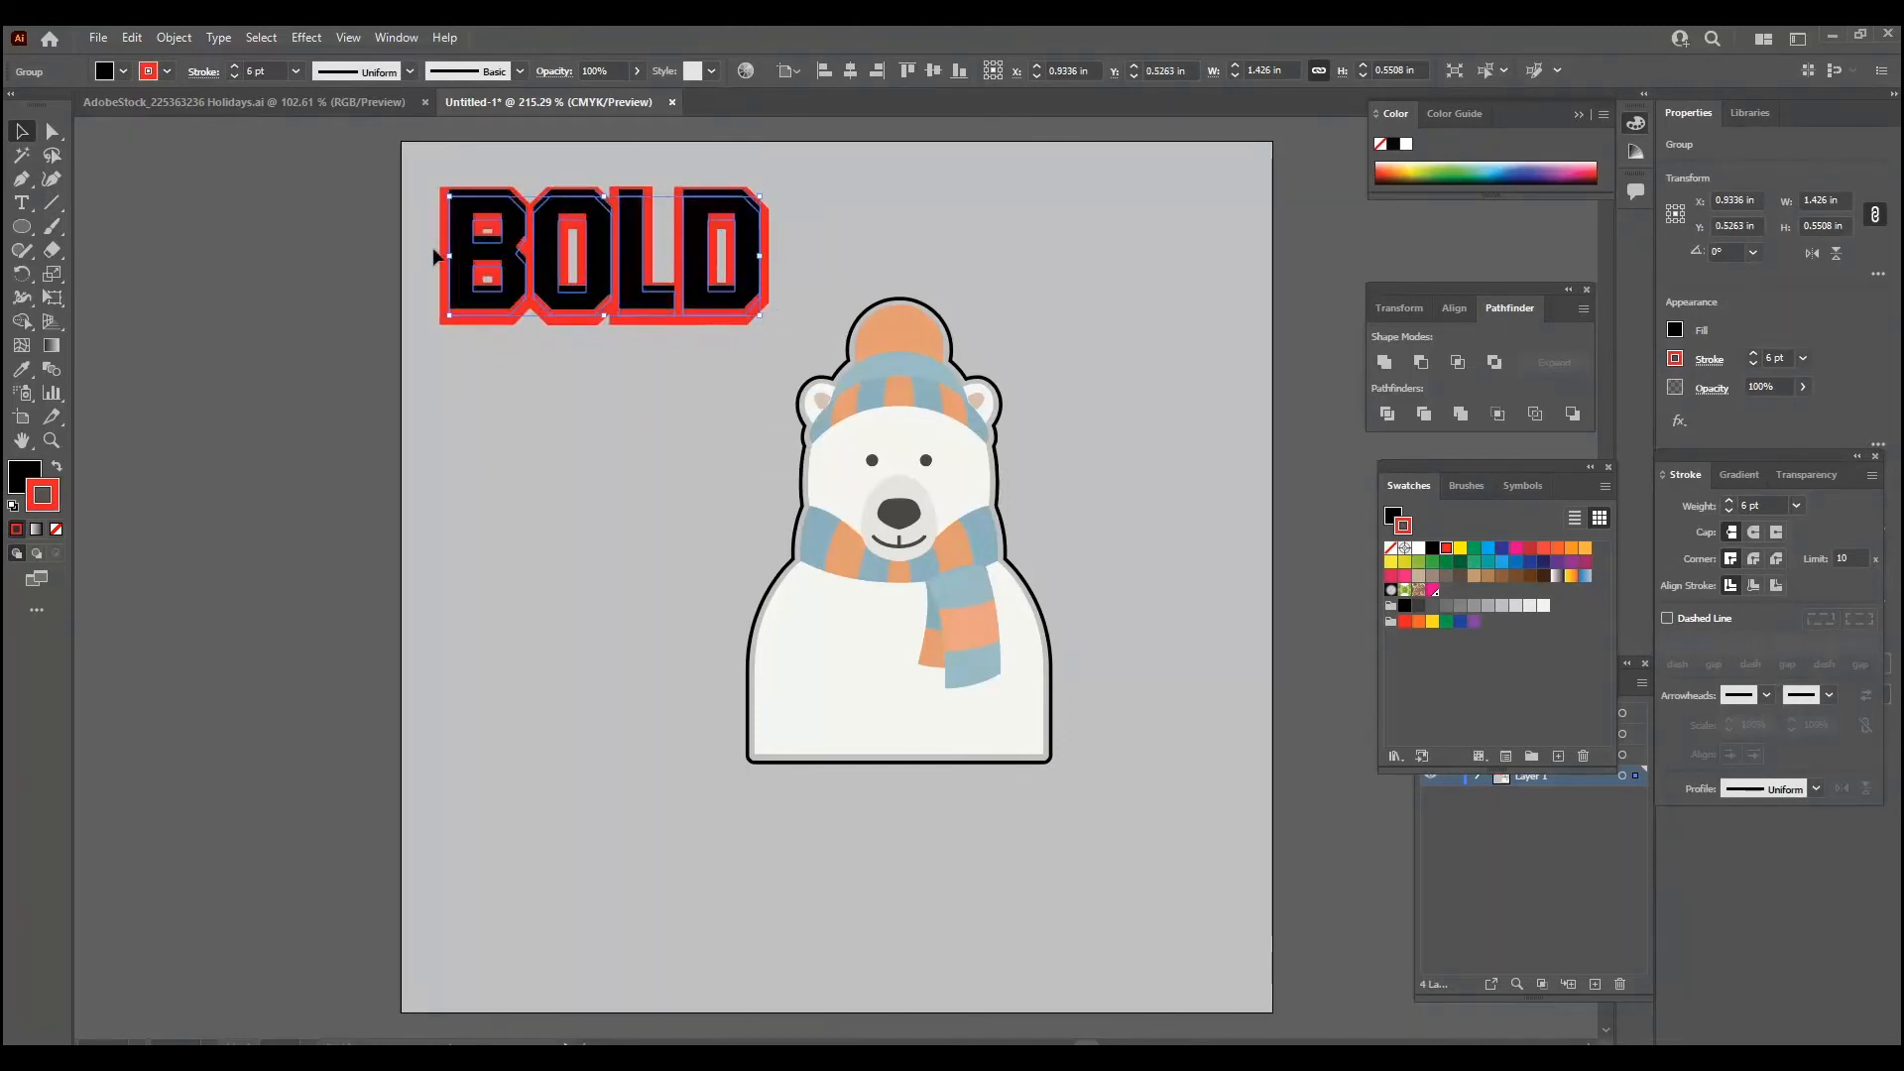
left_click(599, 214, "shift")
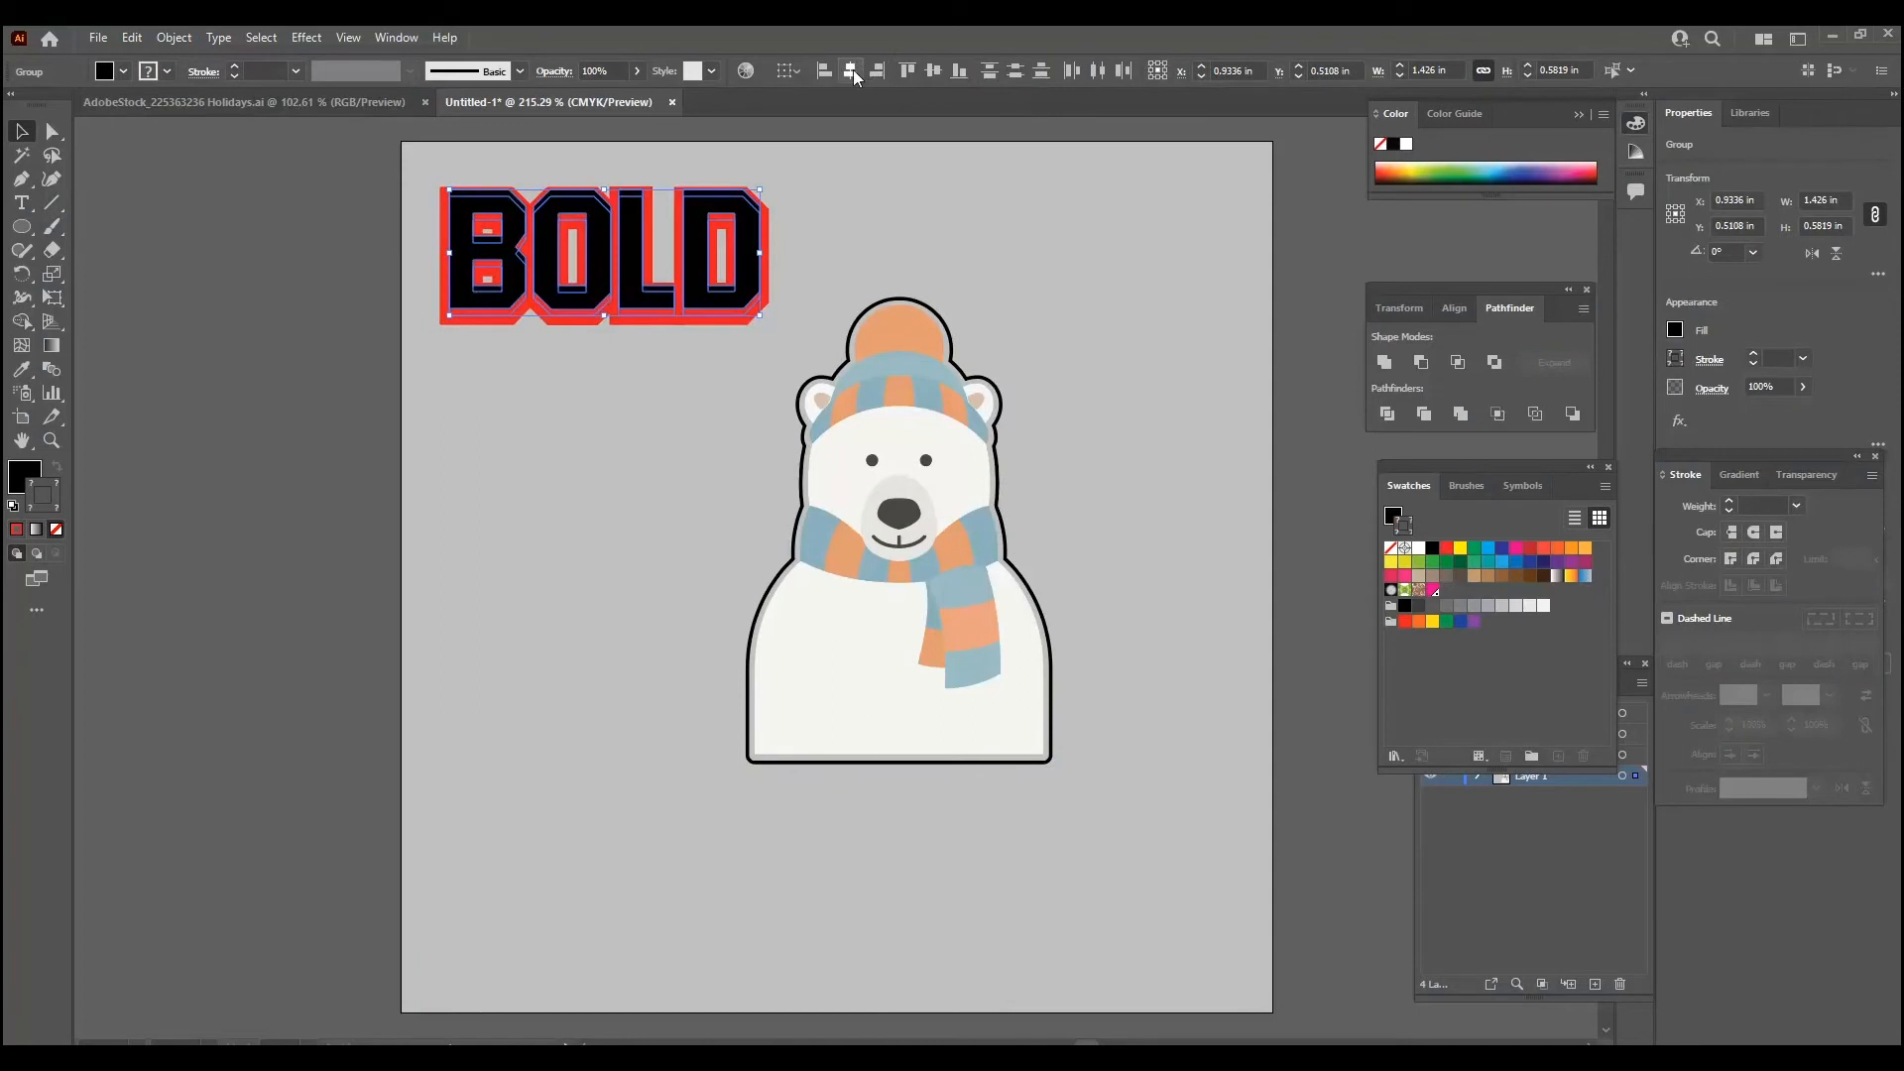
left_click(933, 75)
left_click(930, 188)
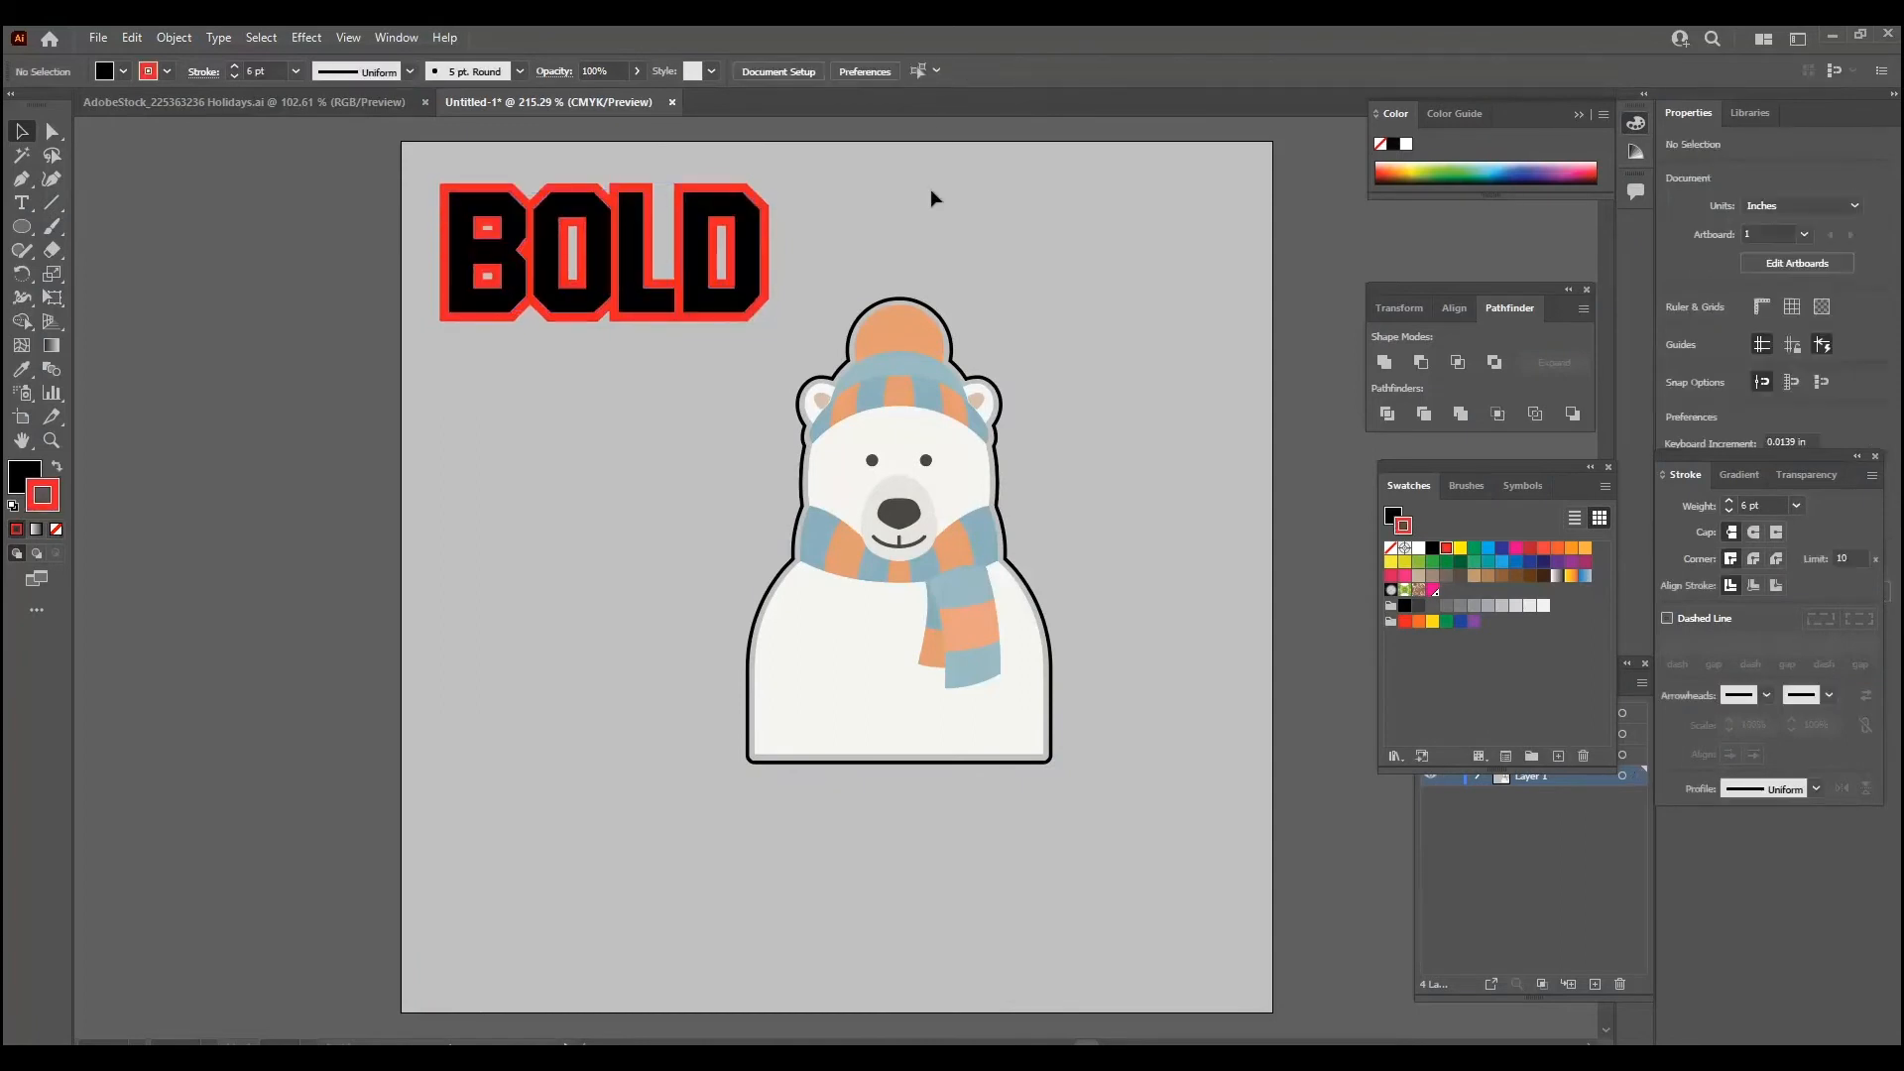
Move the plain black BOLD straight down, clear of the red-stroked copy.
left_click(699, 266)
left_click_drag(695, 255, 696, 377)
left_click(695, 212)
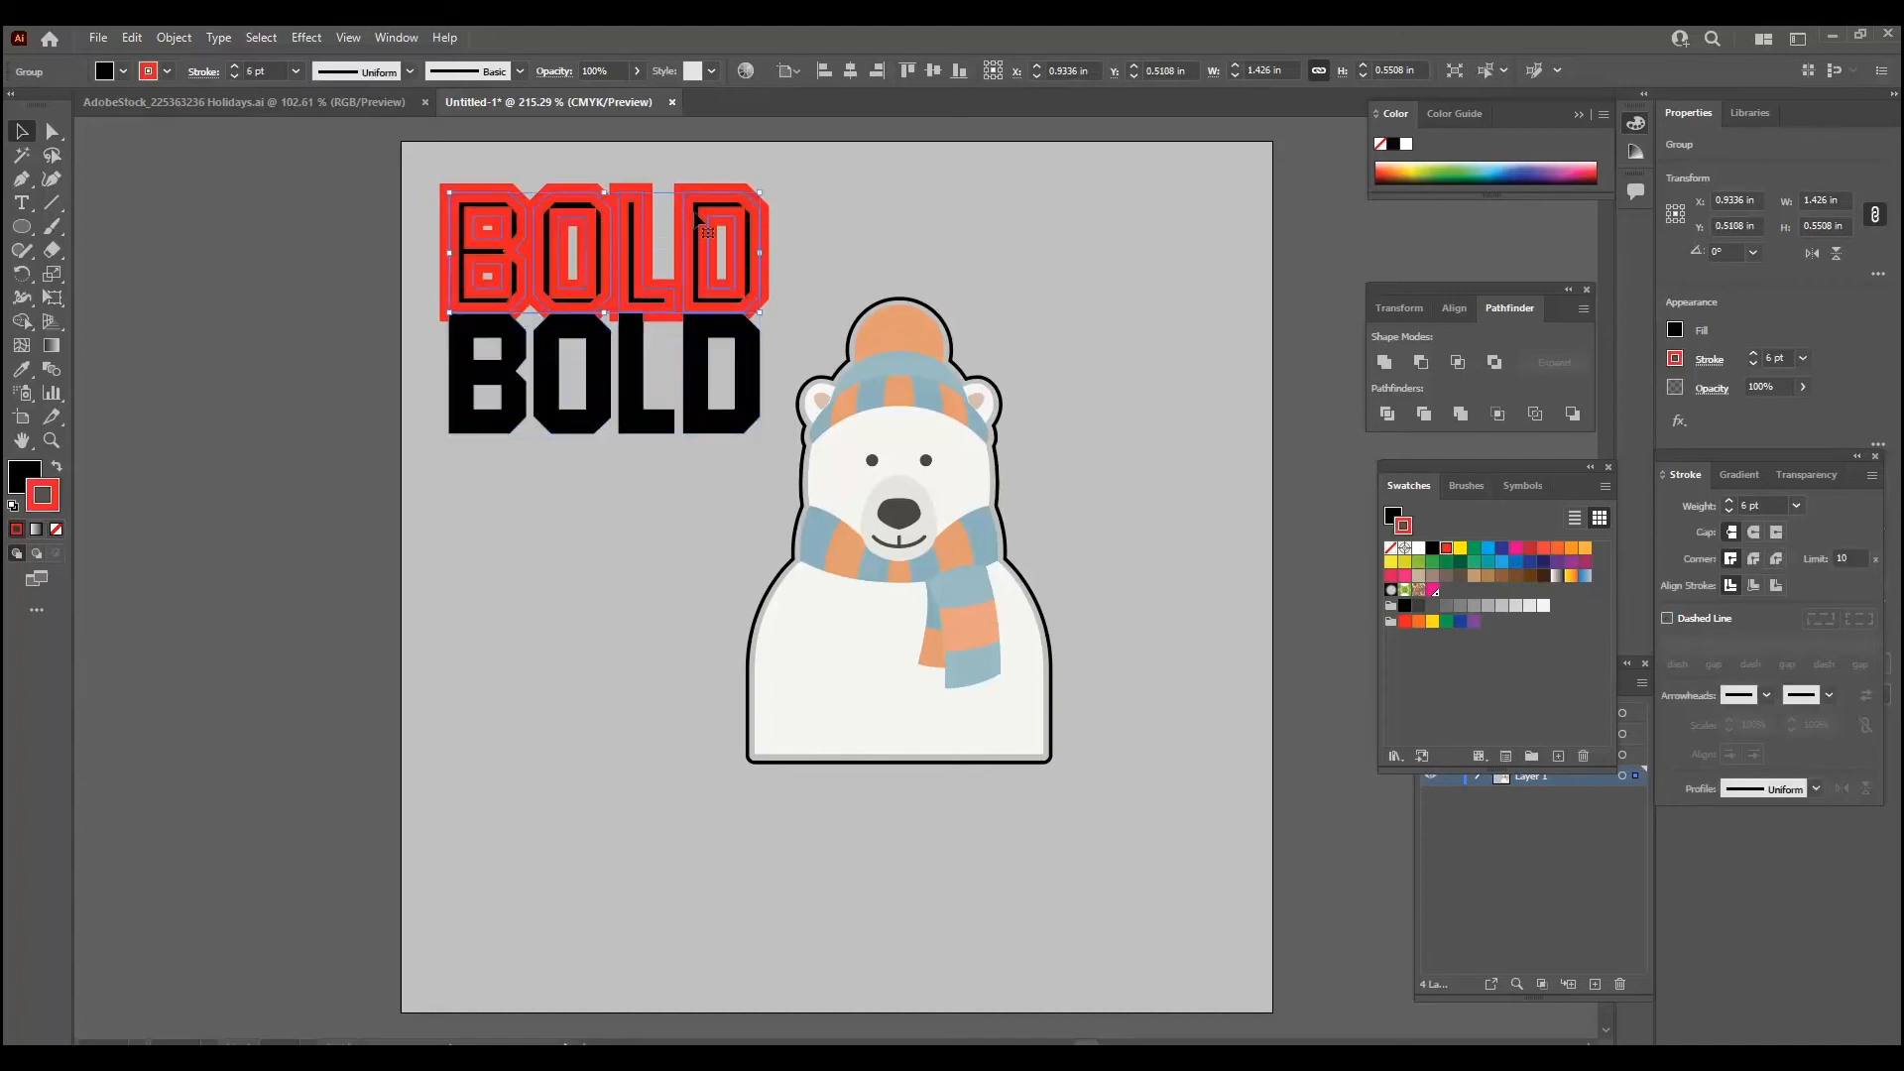
Expand the red-stroked BOLD's fill and stroke into shapes and apply Pathfinder Merge to them.
left_click(179, 38)
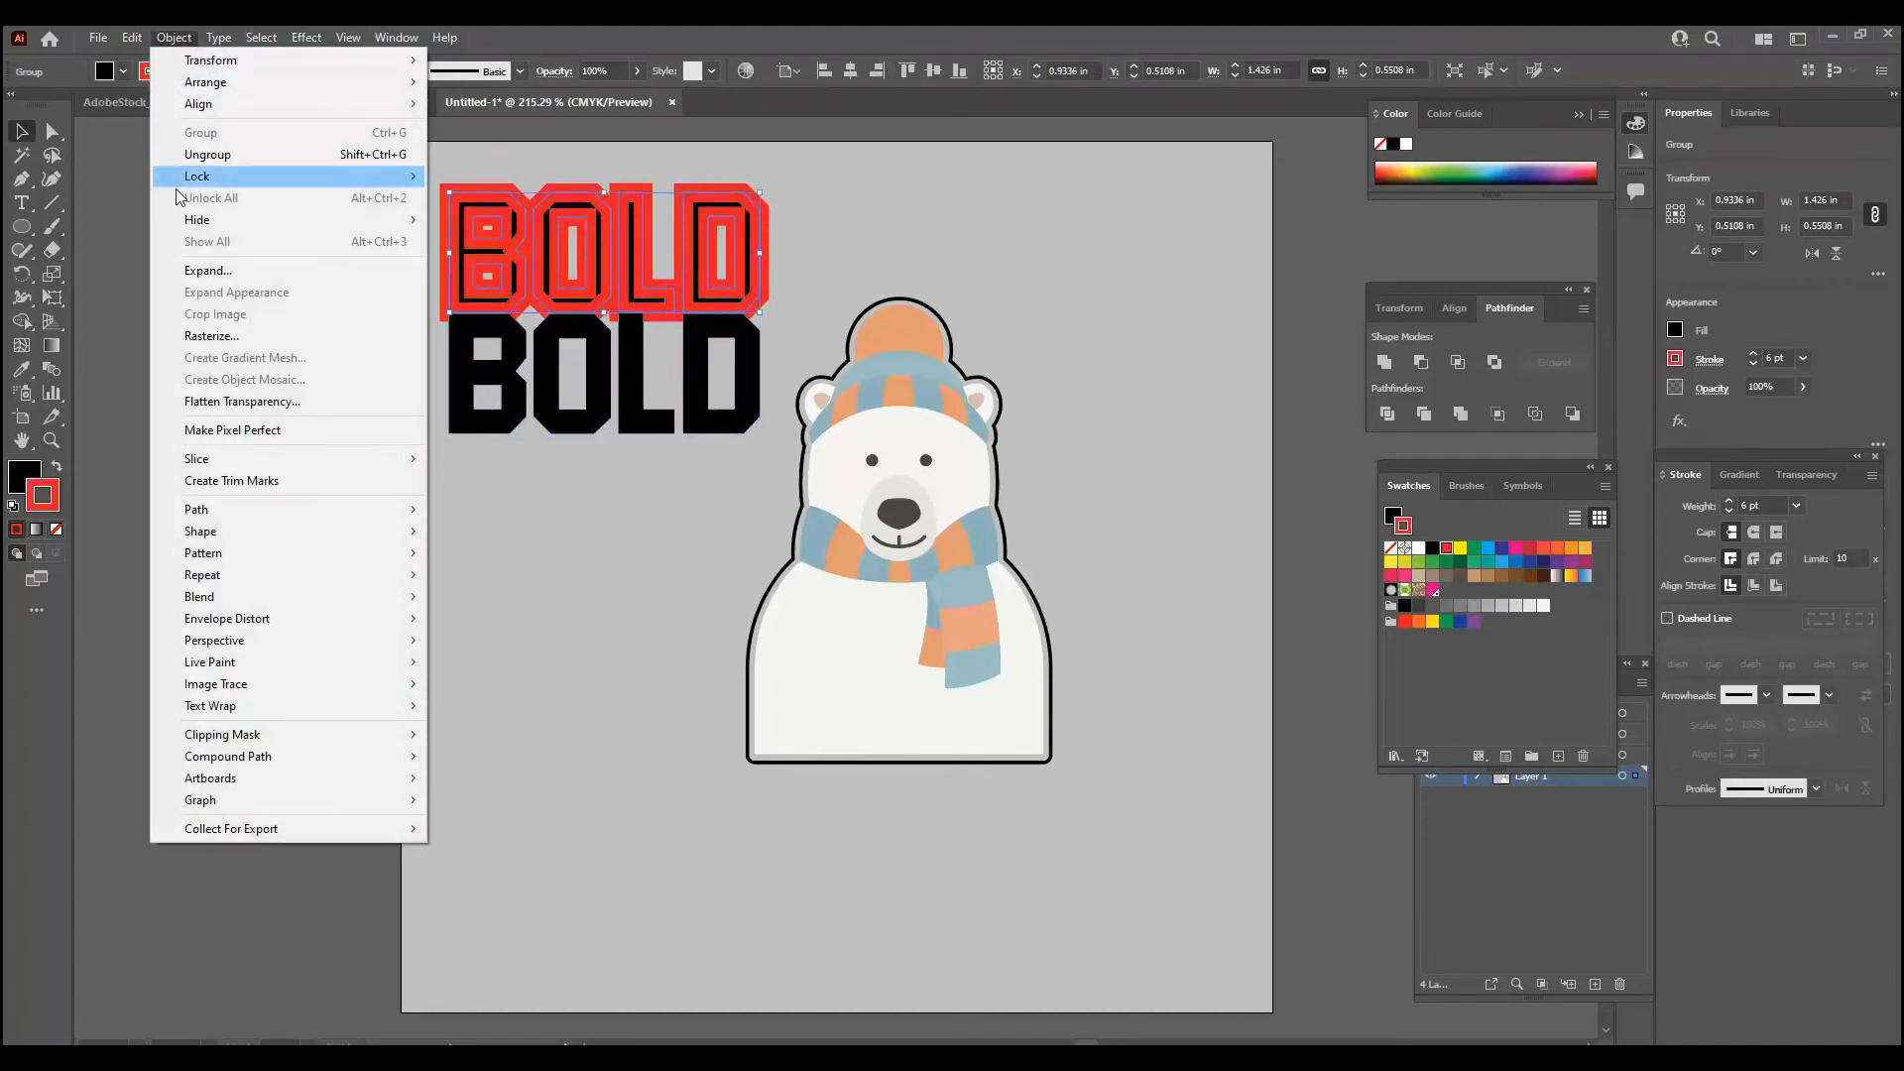
left_click(190, 269)
left_click(896, 658)
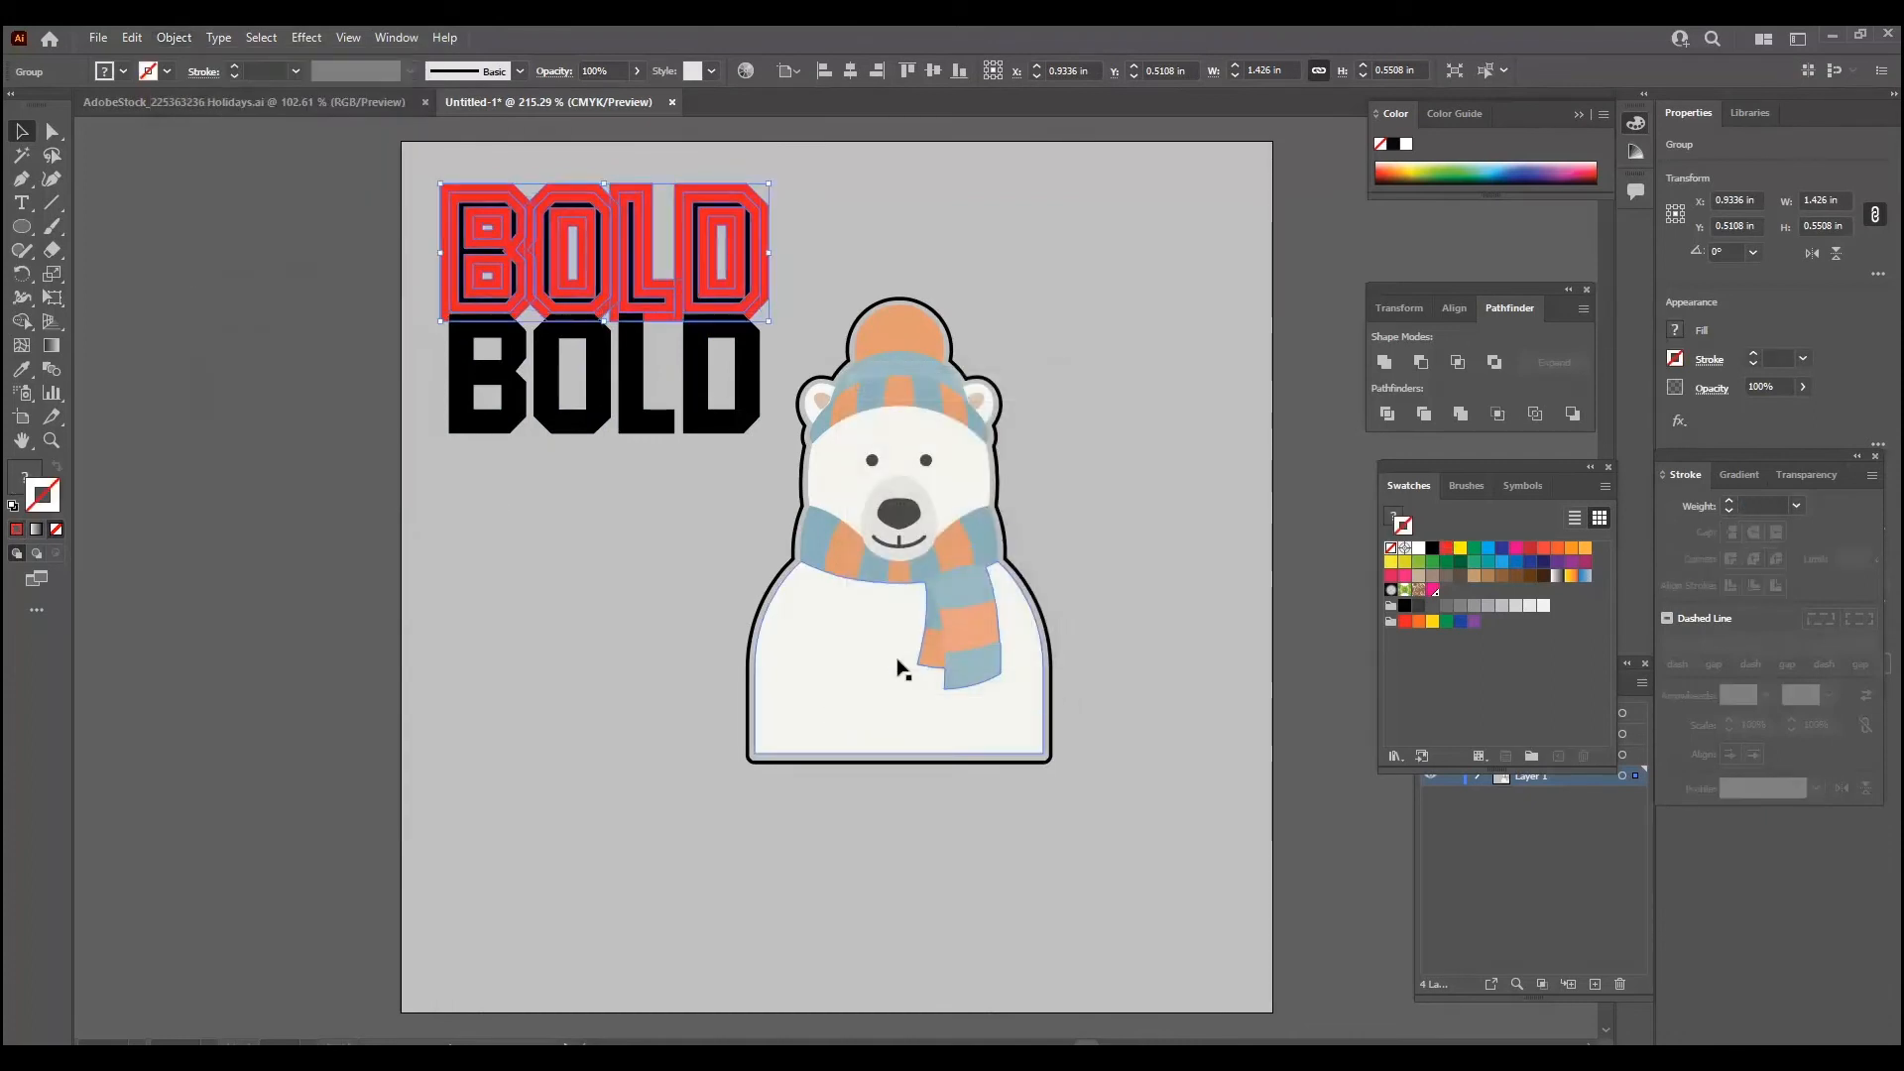
left_click(1461, 417)
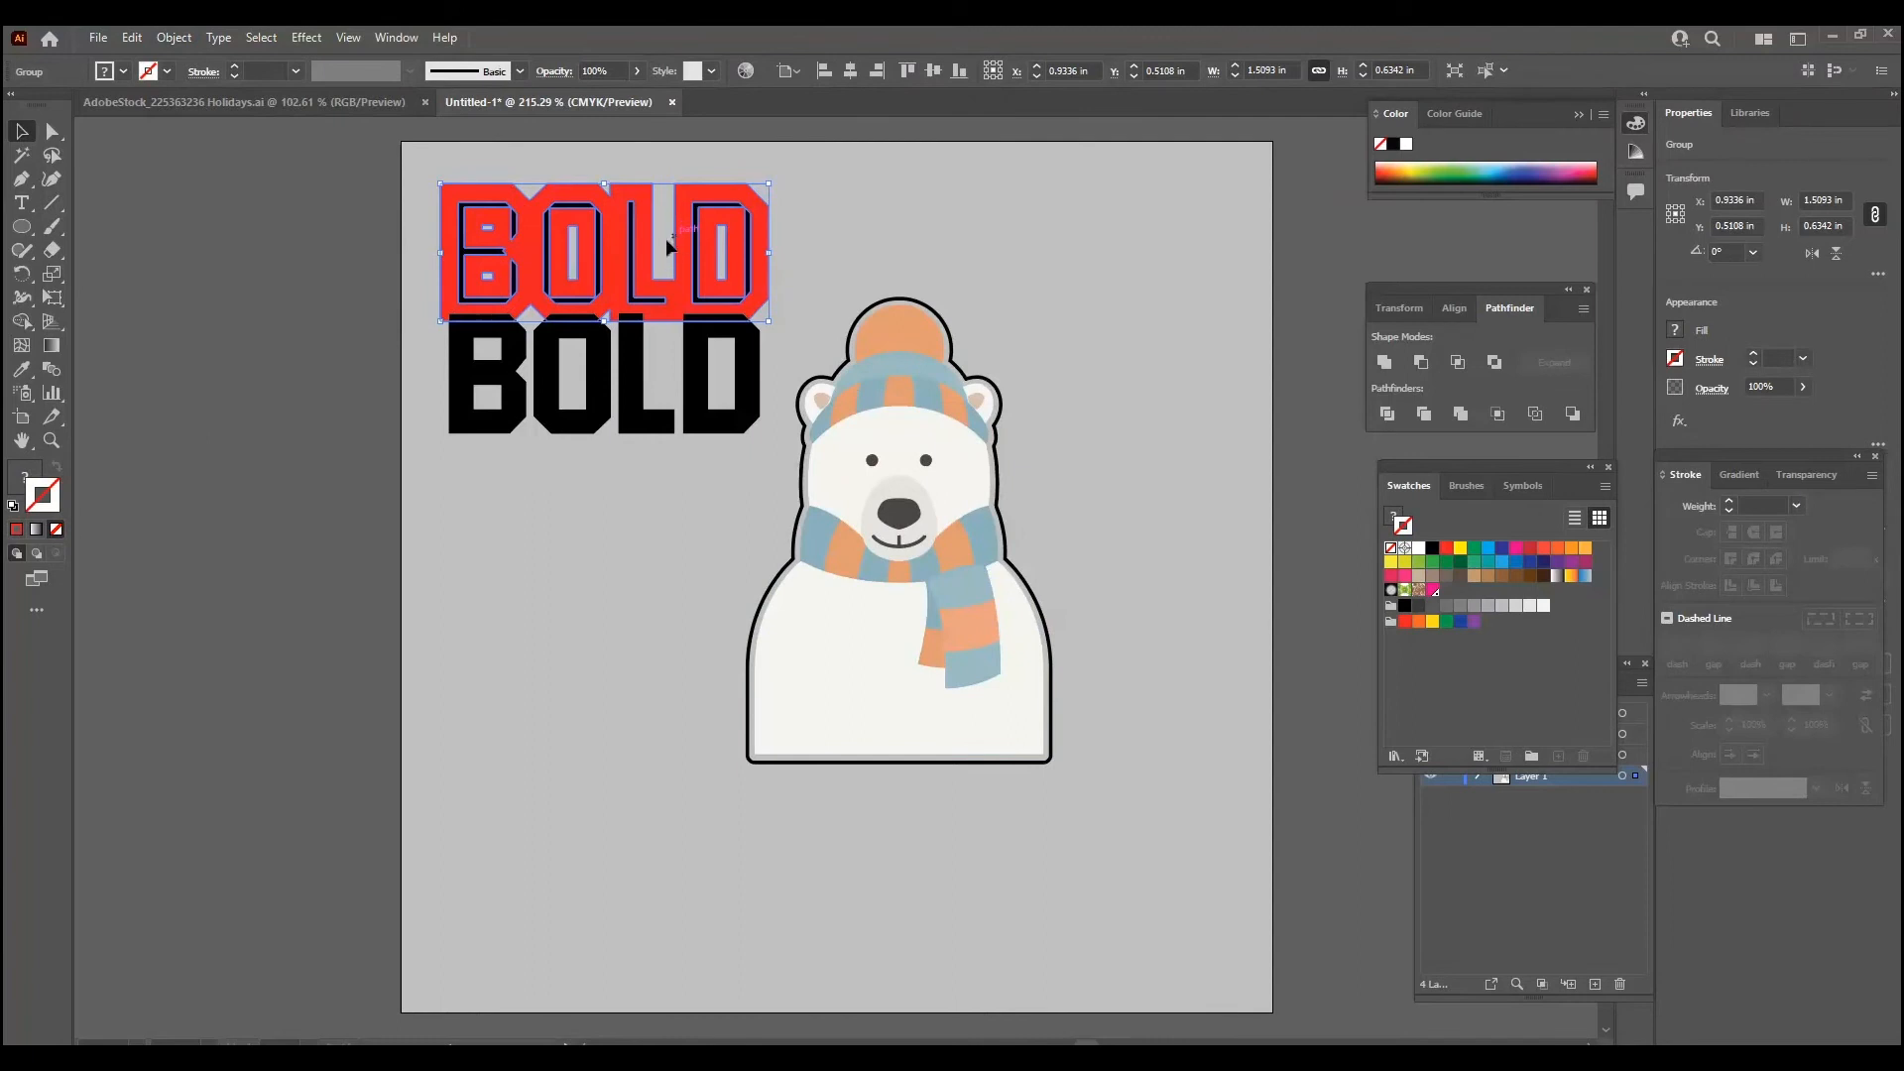
Fill the expanded BOLD lettering black and merge it into one solid silhouette slightly above the plain lettering.
left_click(17, 478)
left_click(1432, 548)
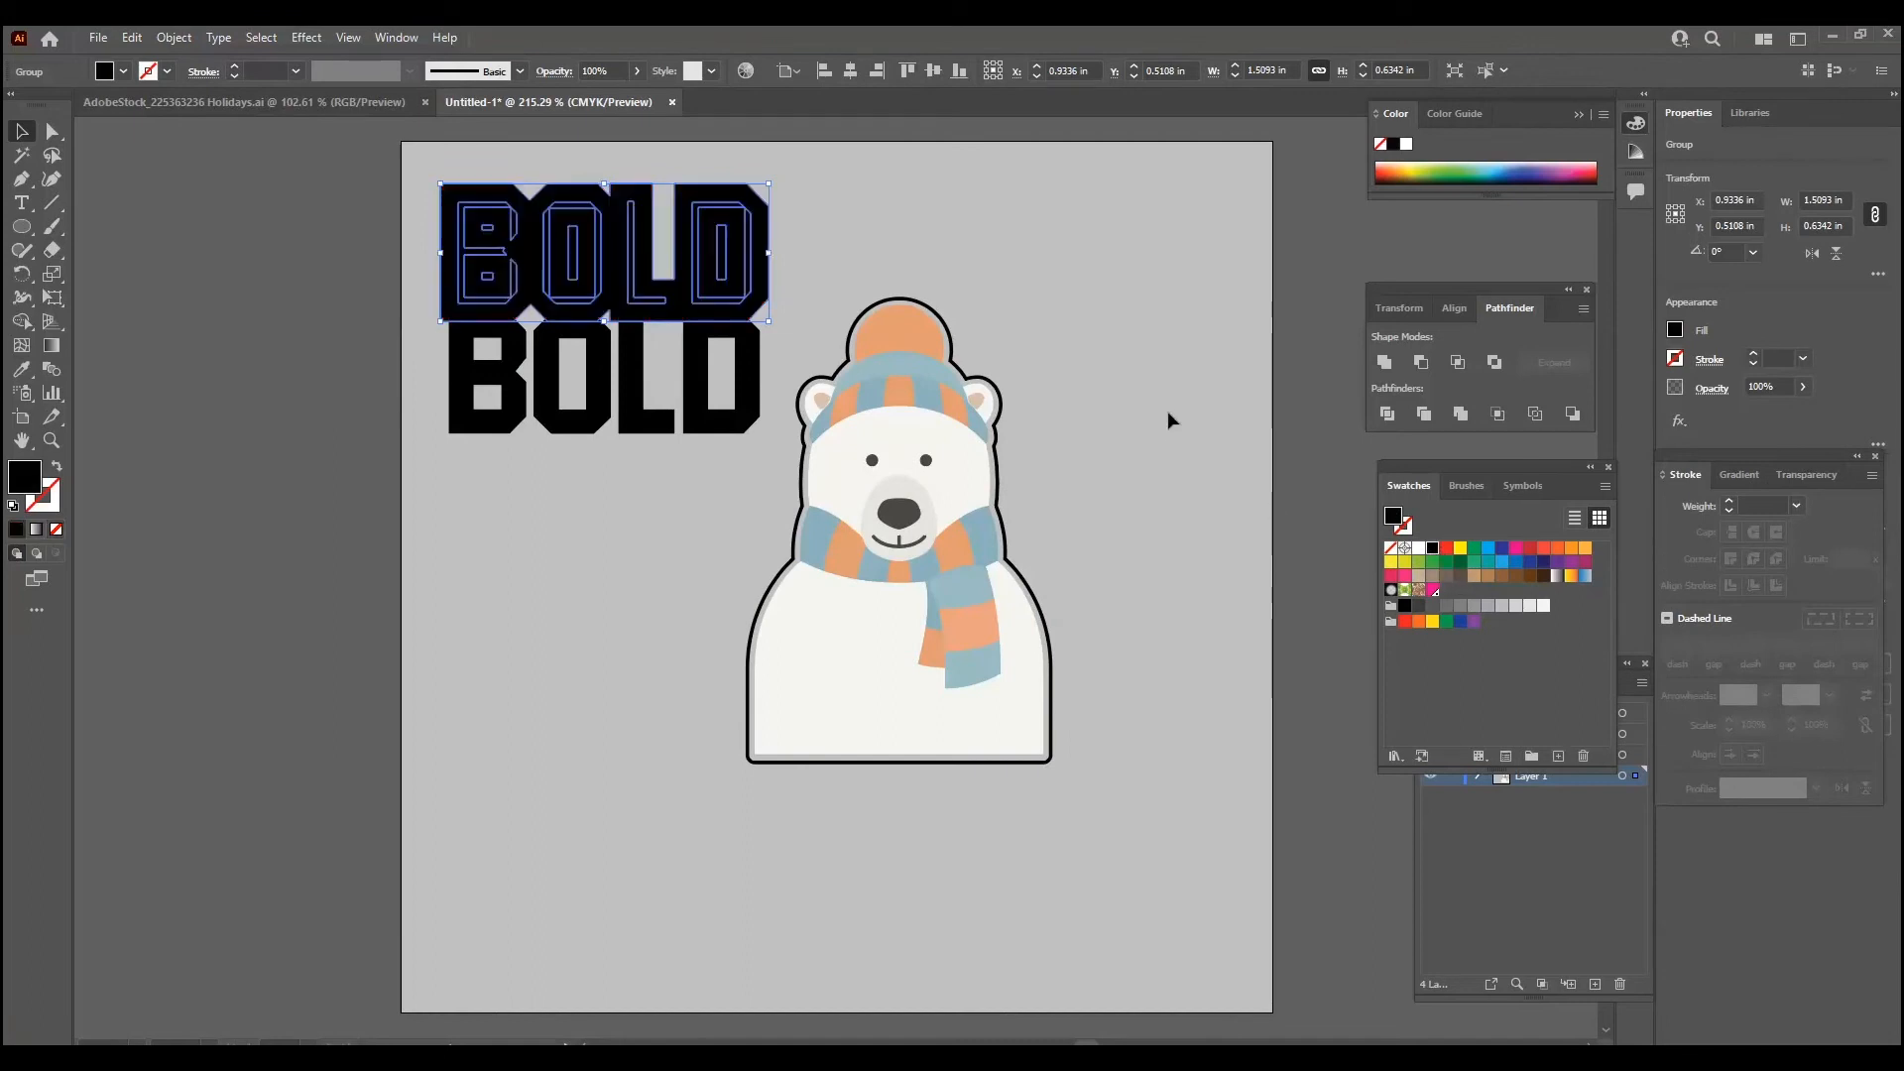
left_click_drag(601, 248, 602, 231)
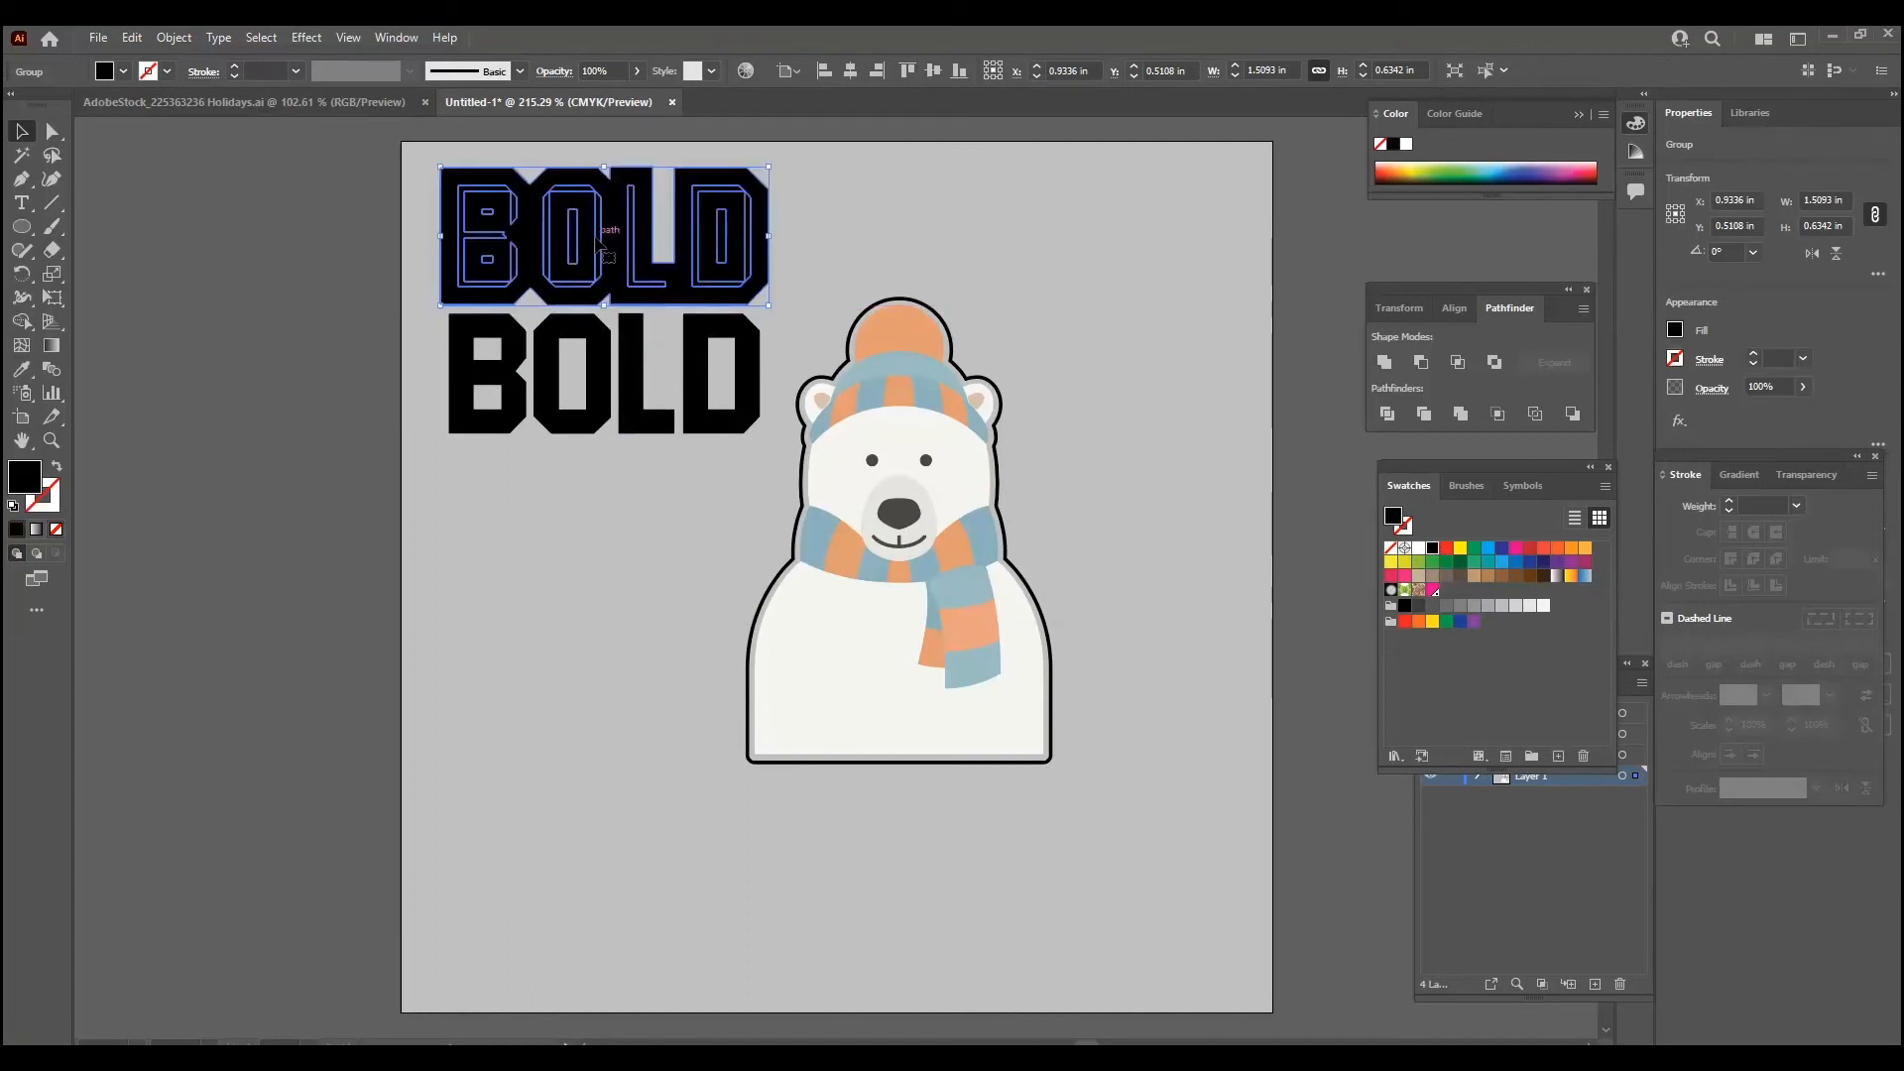
left_click(1460, 414)
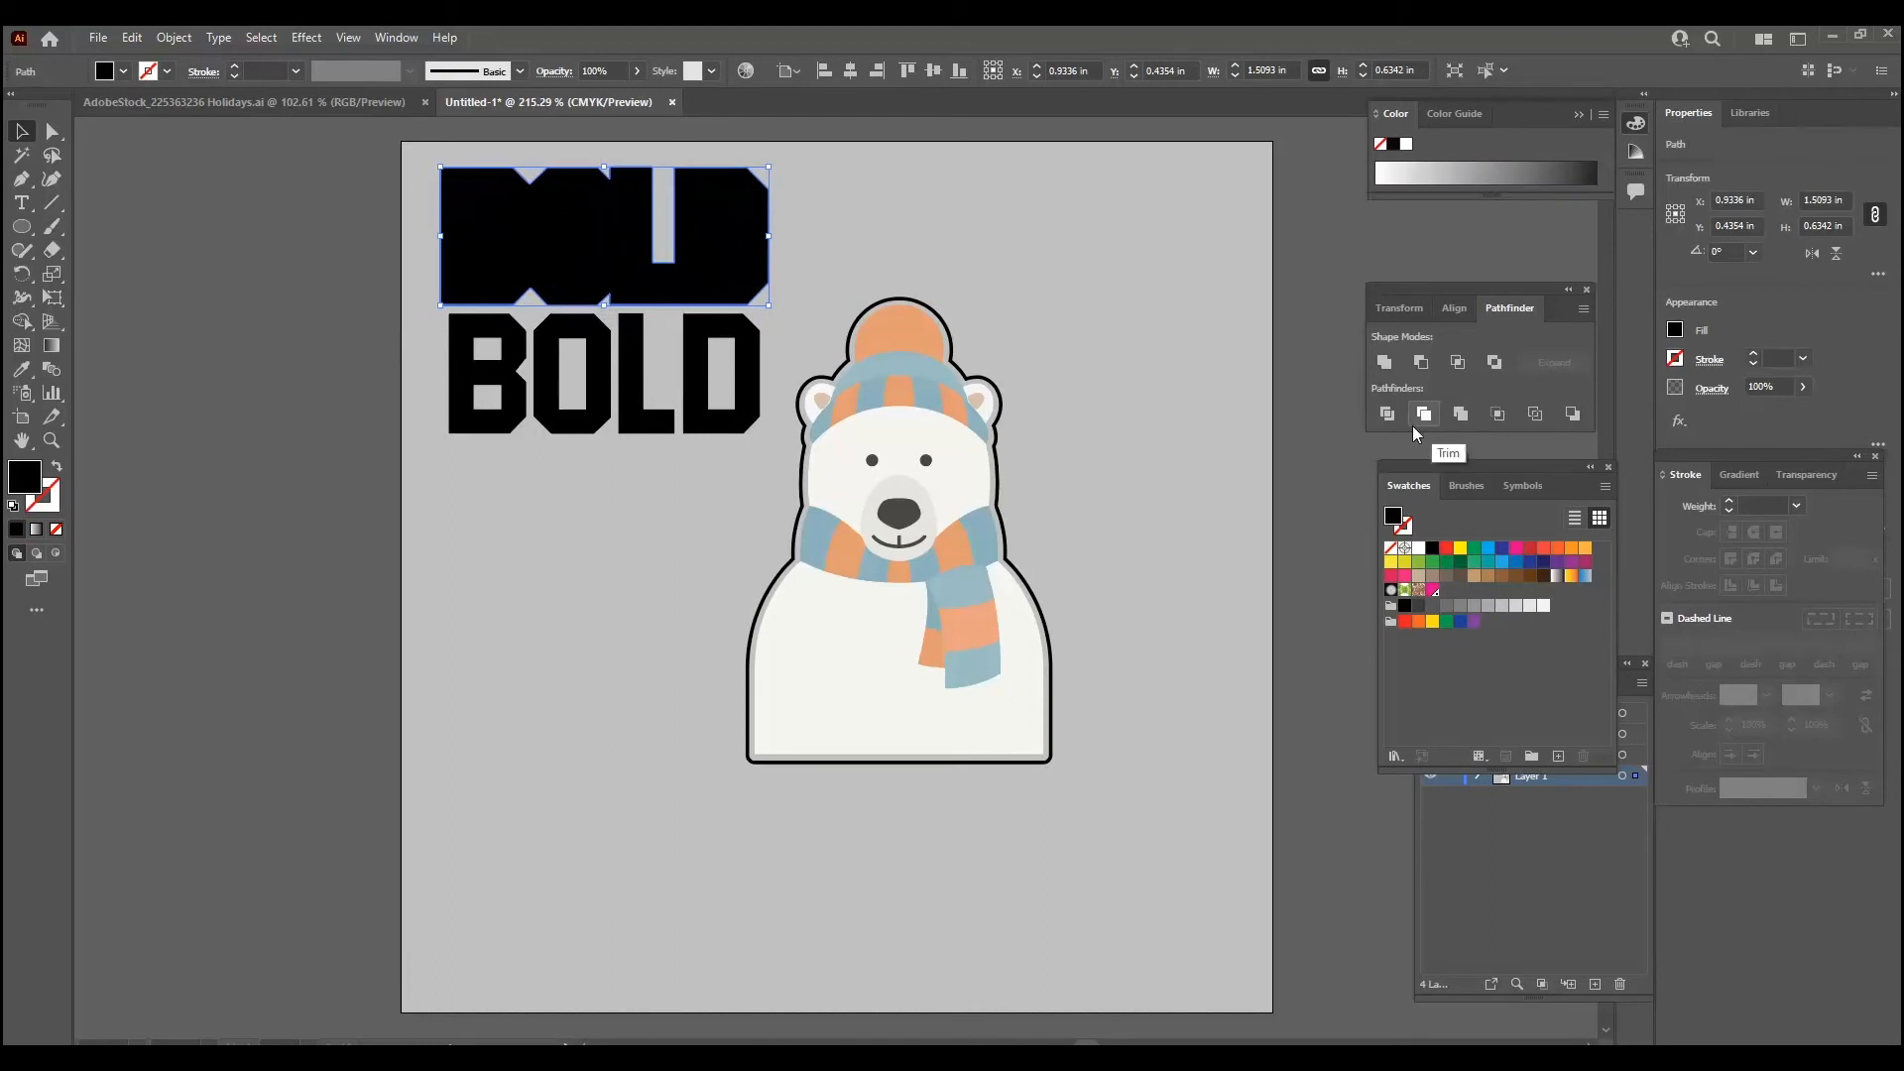
Fill the solid BOLD silhouette red and position it behind the plain black lettering.
left_click(1530, 548)
left_click_drag(758, 289, 739, 406)
left_click(604, 550)
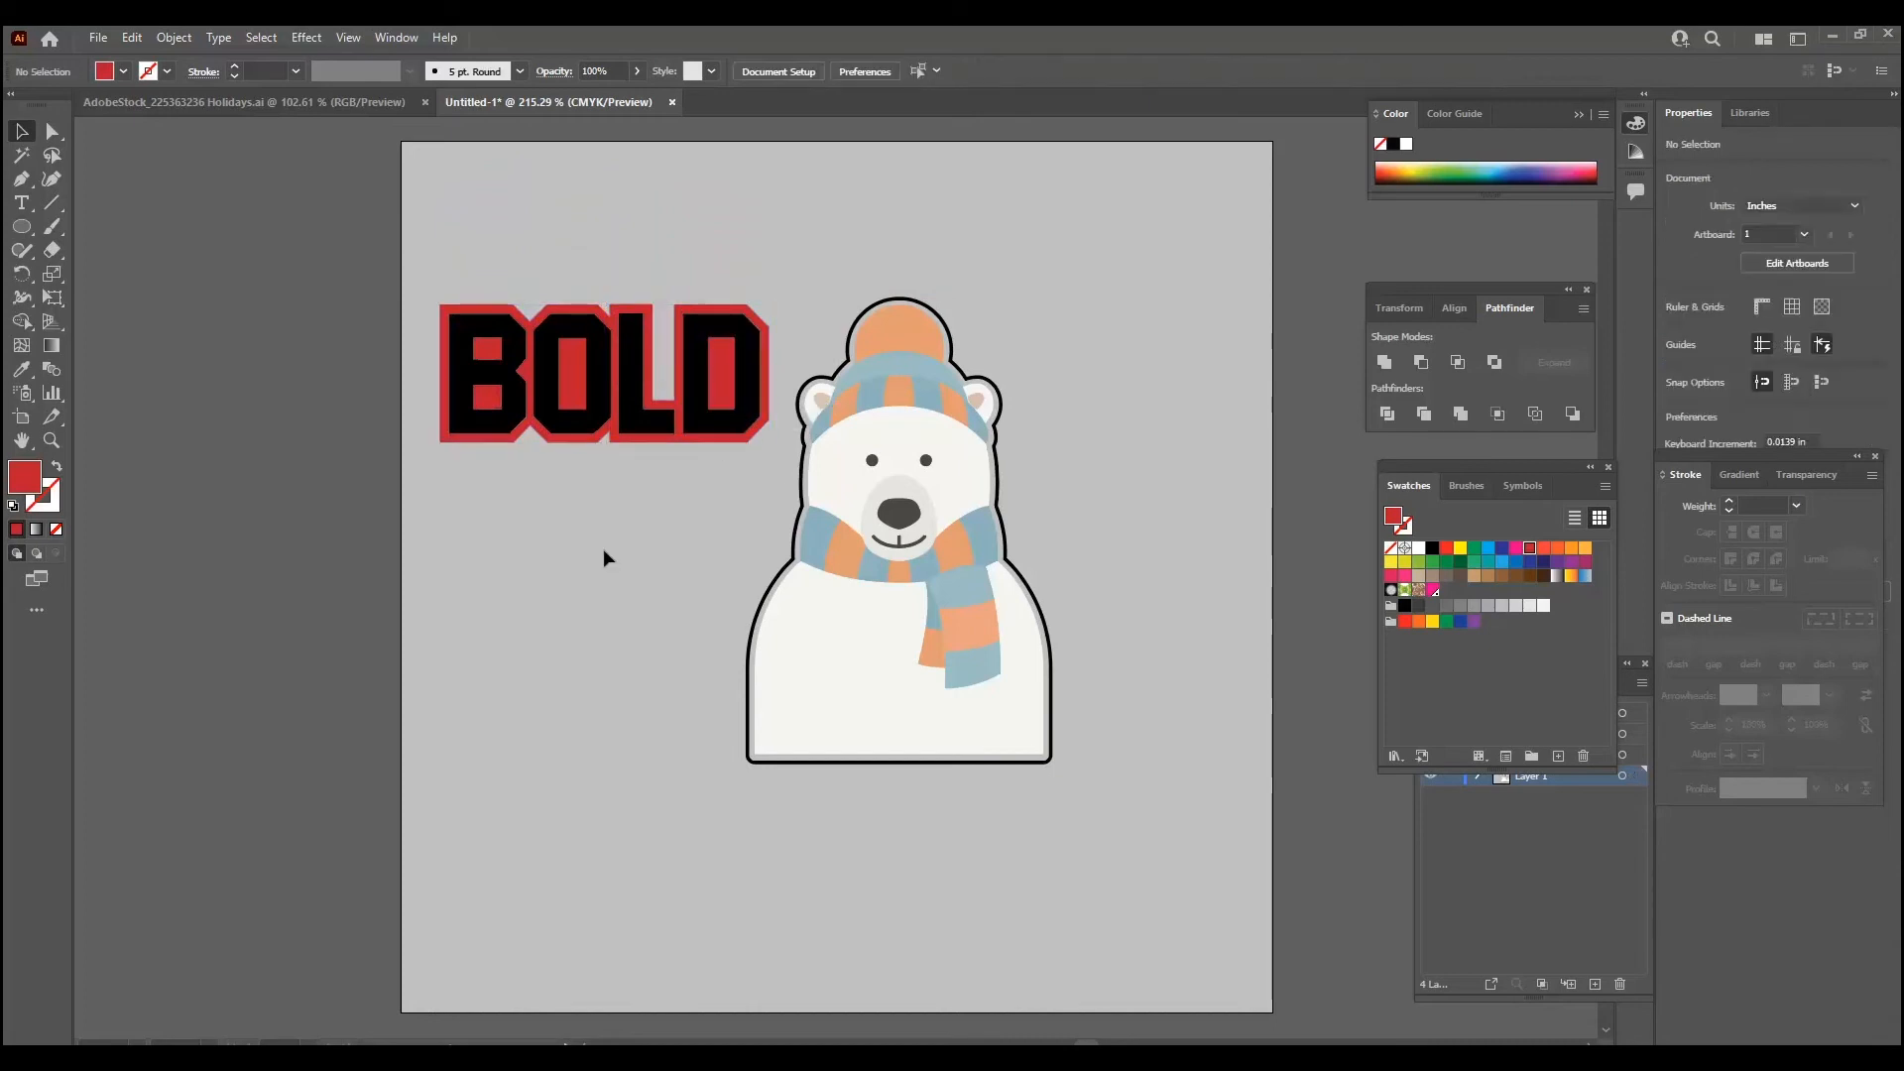
Swap the red silhouette's fill to a stroke and colour that stroke with the pink CutContour swatch.
left_click(638, 447)
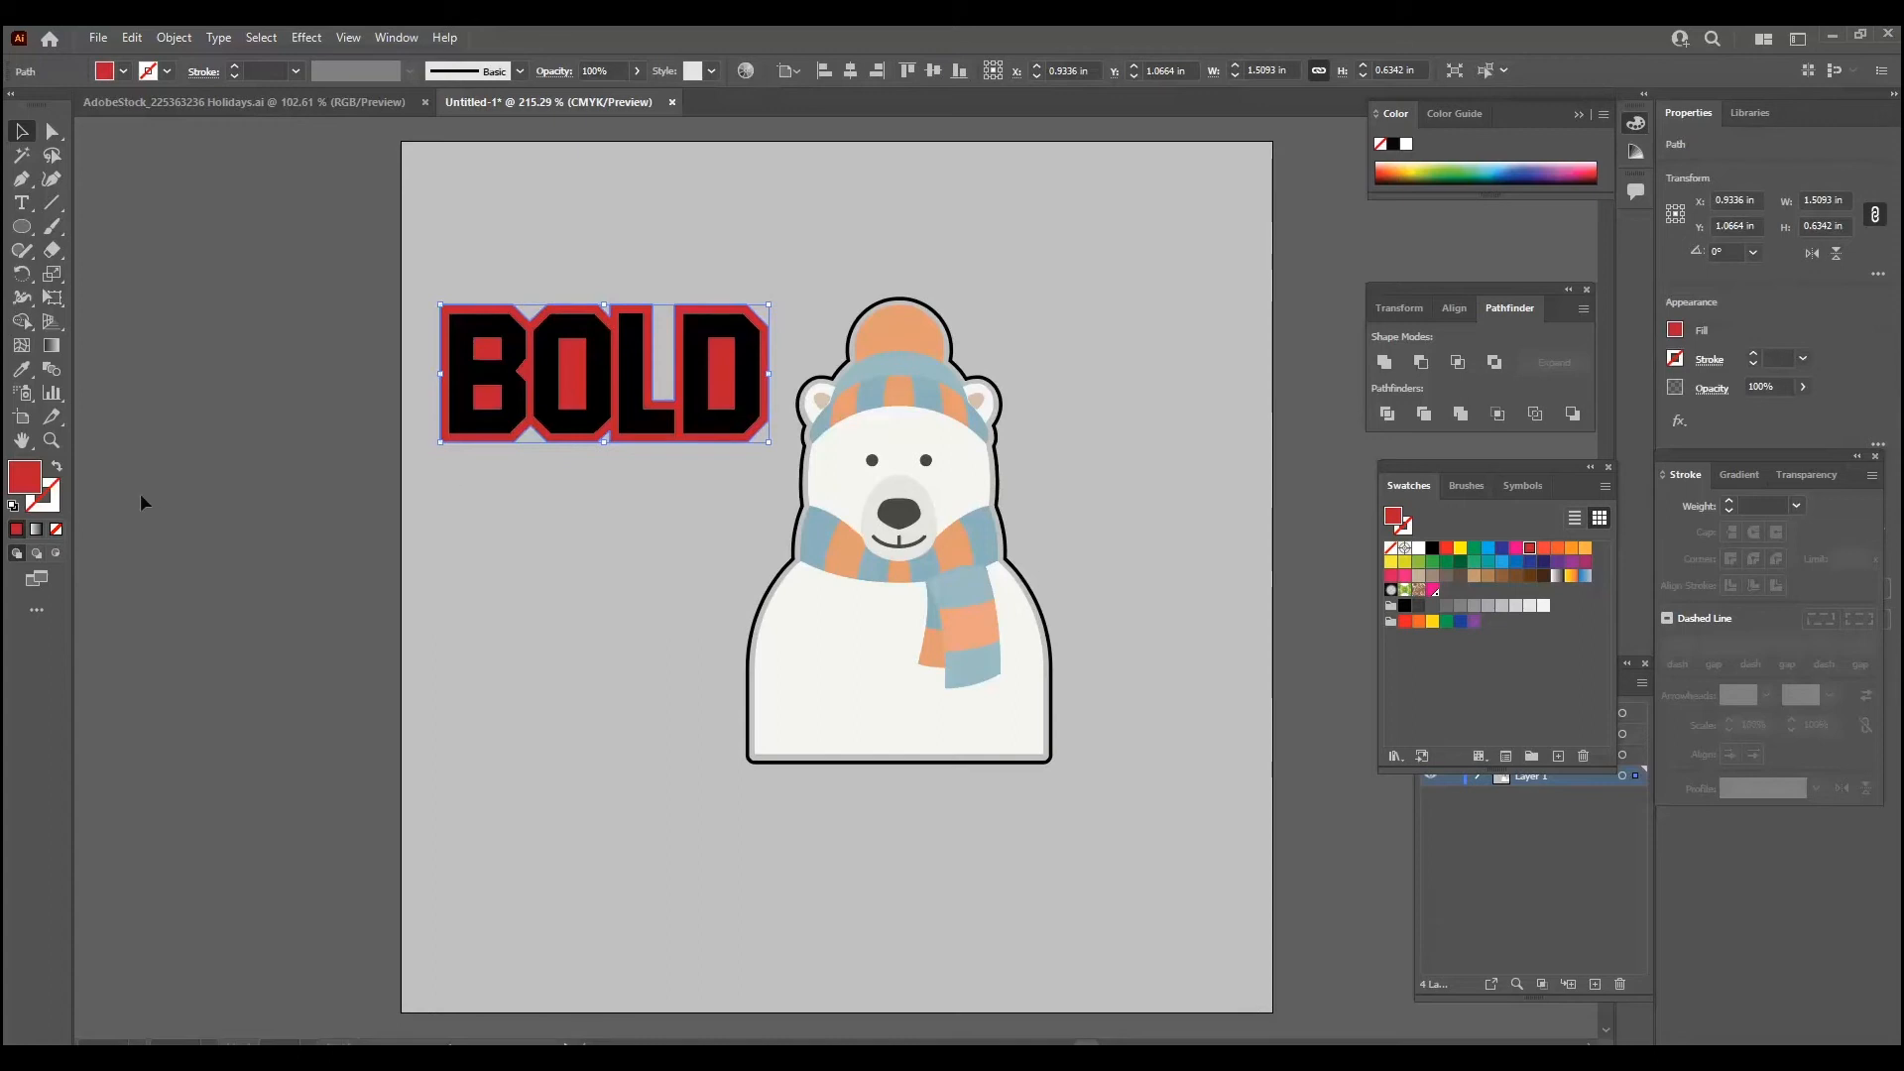
left_click(57, 466)
left_click(54, 504)
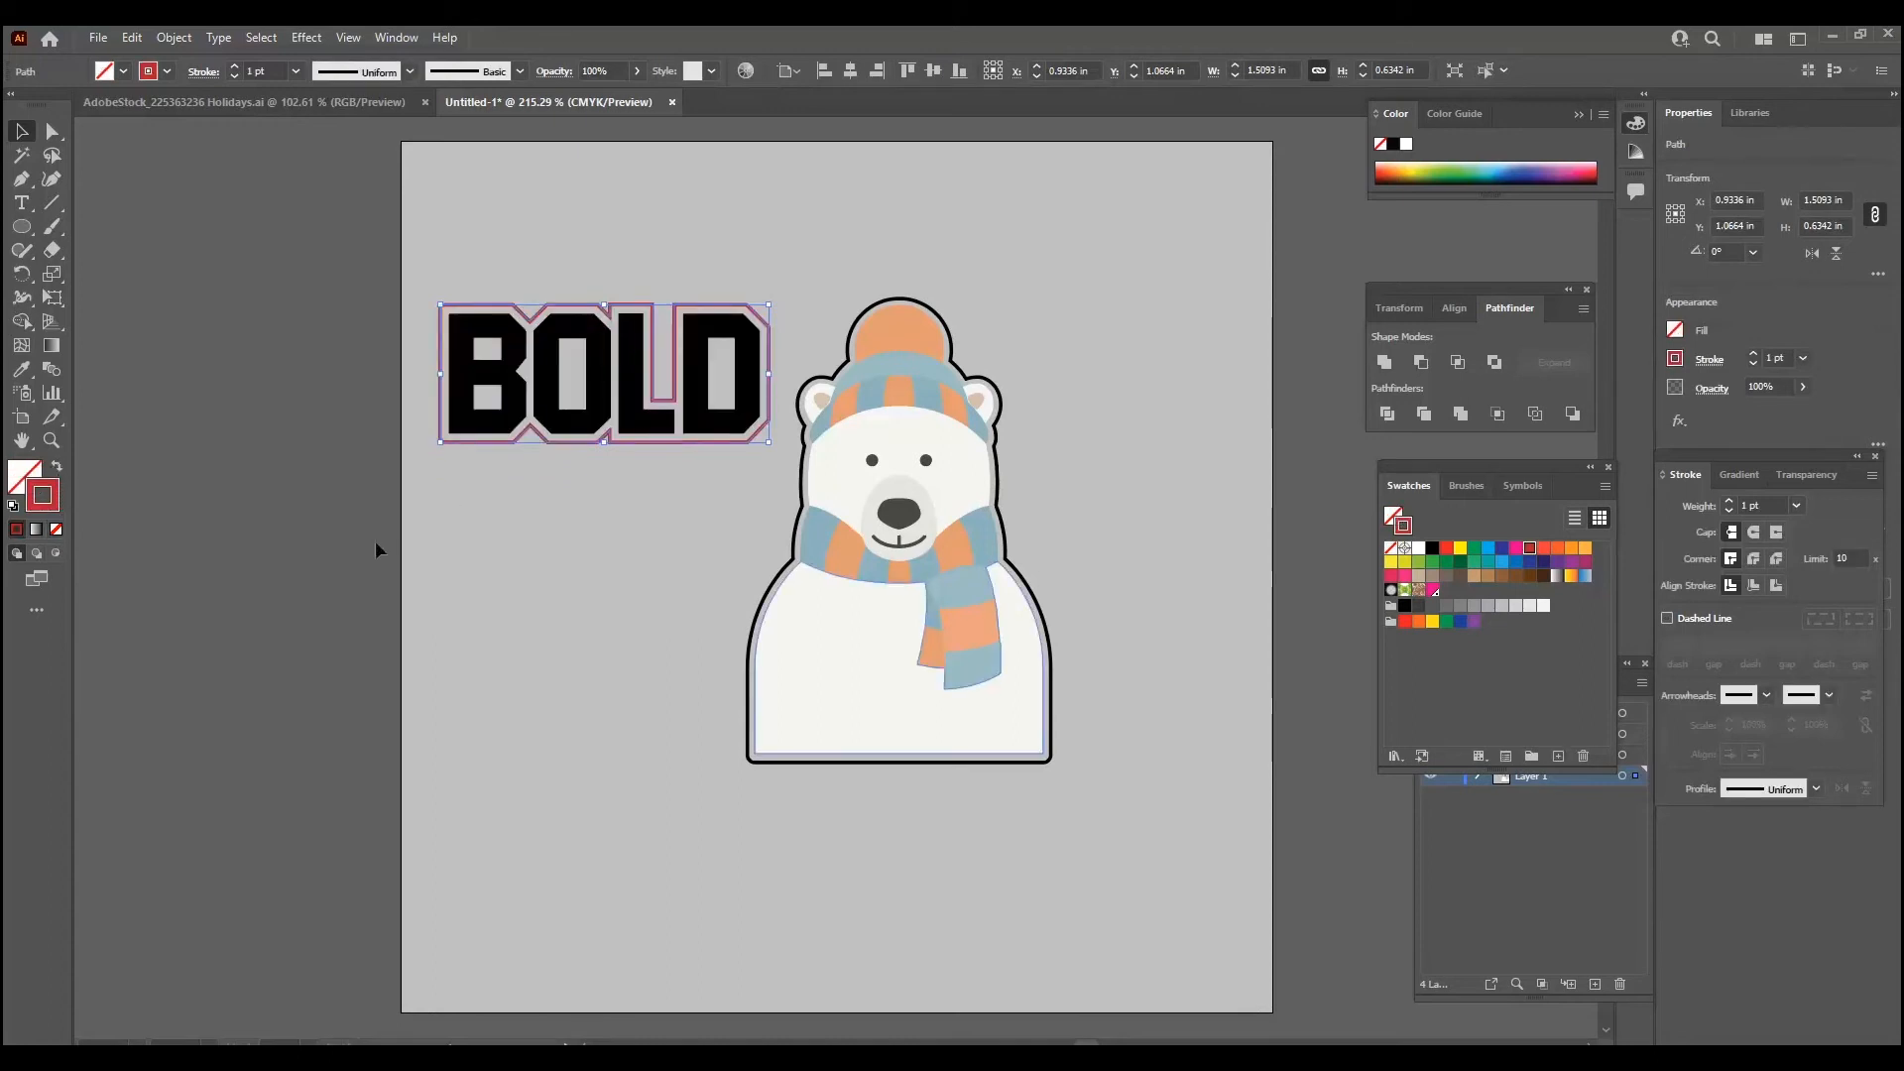
left_click(1429, 592)
left_click(492, 628)
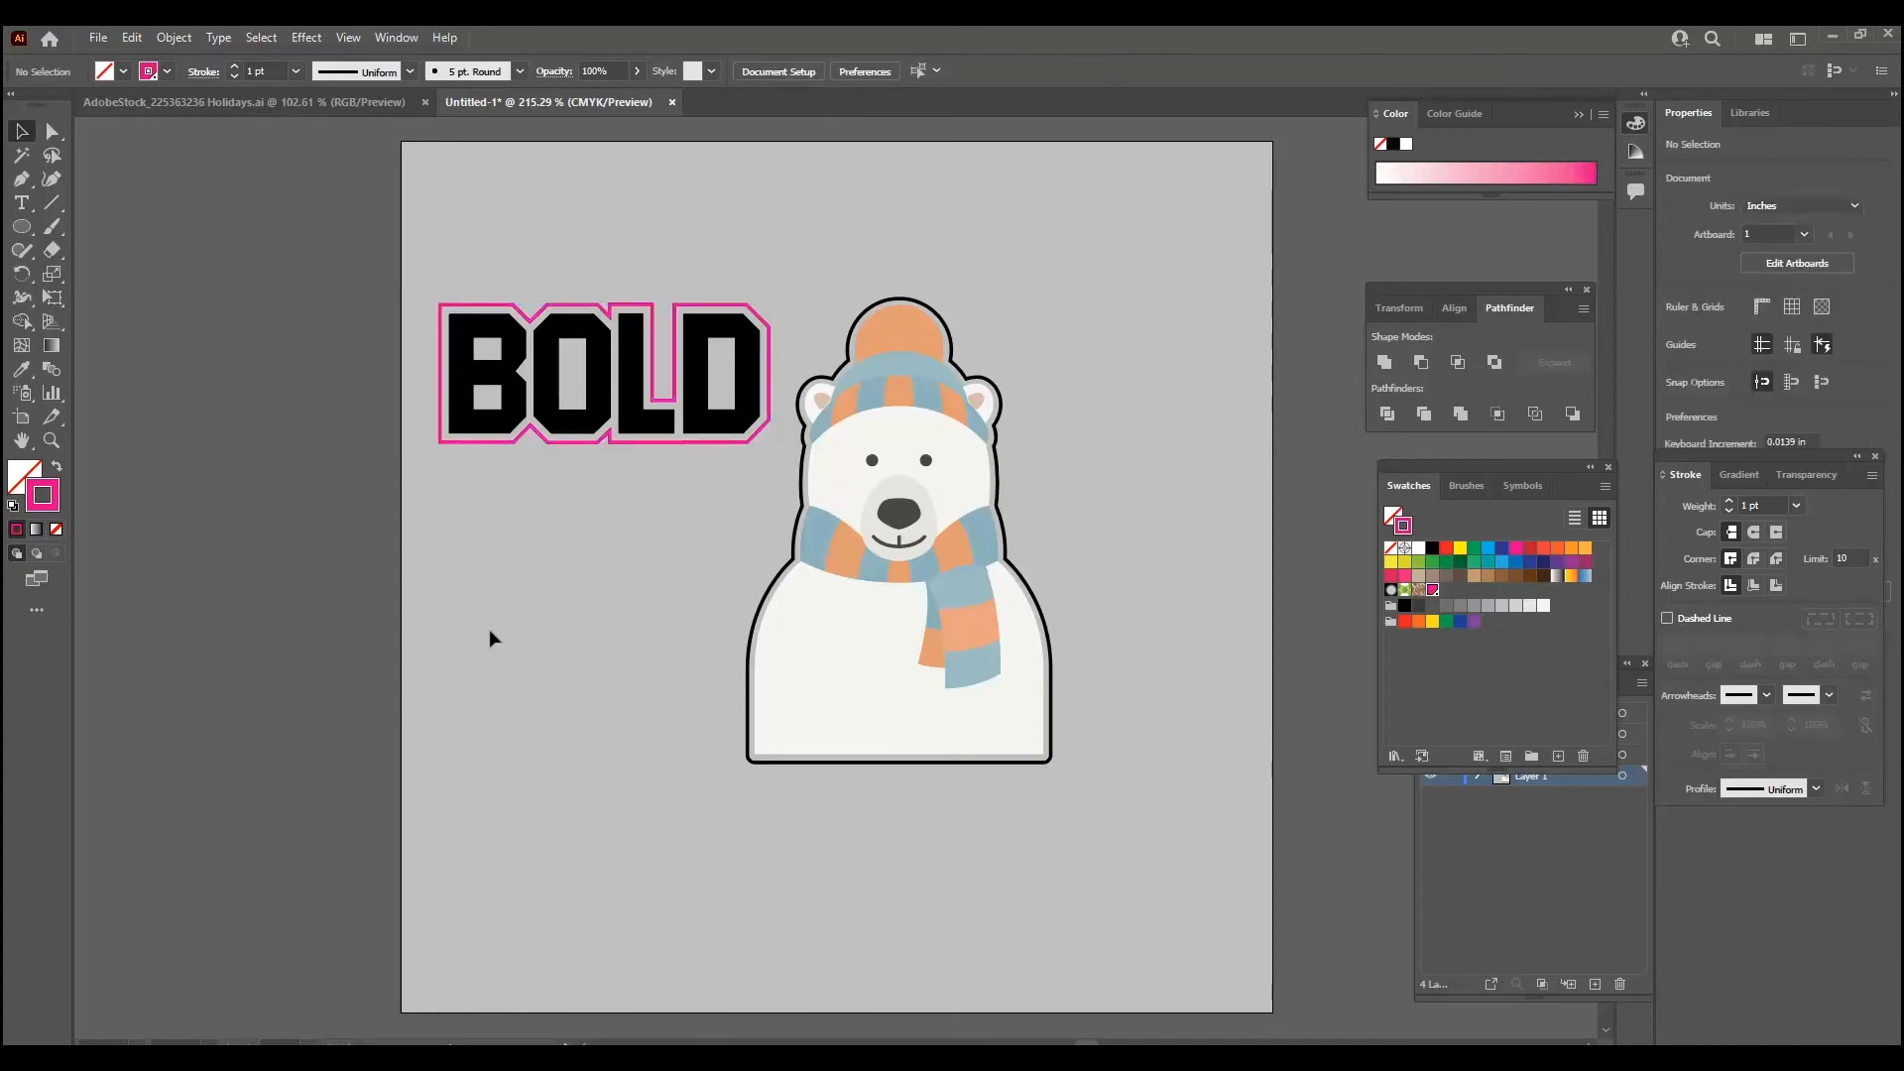
Examine the pink cut line along the lower edge of the BOLD lettering, including its notches between the letters.
left_click(442, 441)
scroll(555, 473, "up", 1)
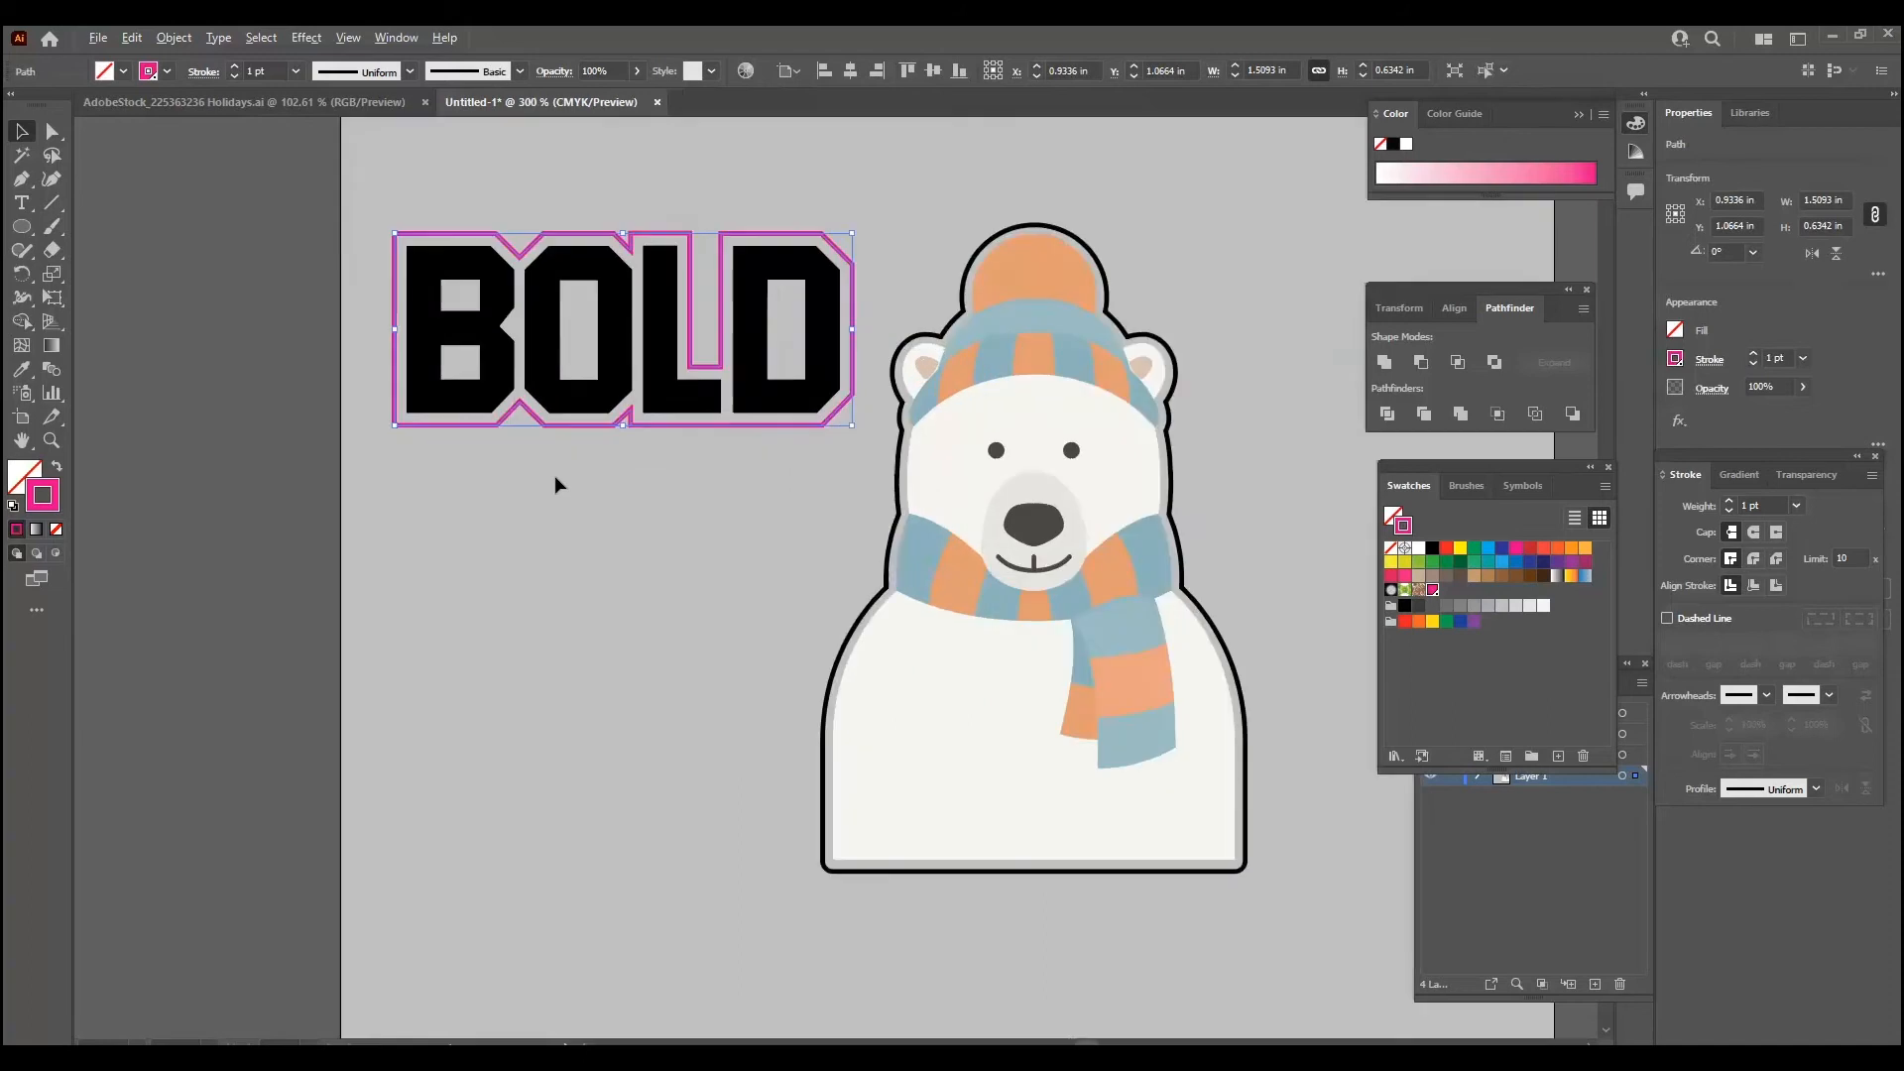
scroll(557, 474, "up", 1)
scroll(451, 520, "up", 1)
scroll(503, 505, "up", 1)
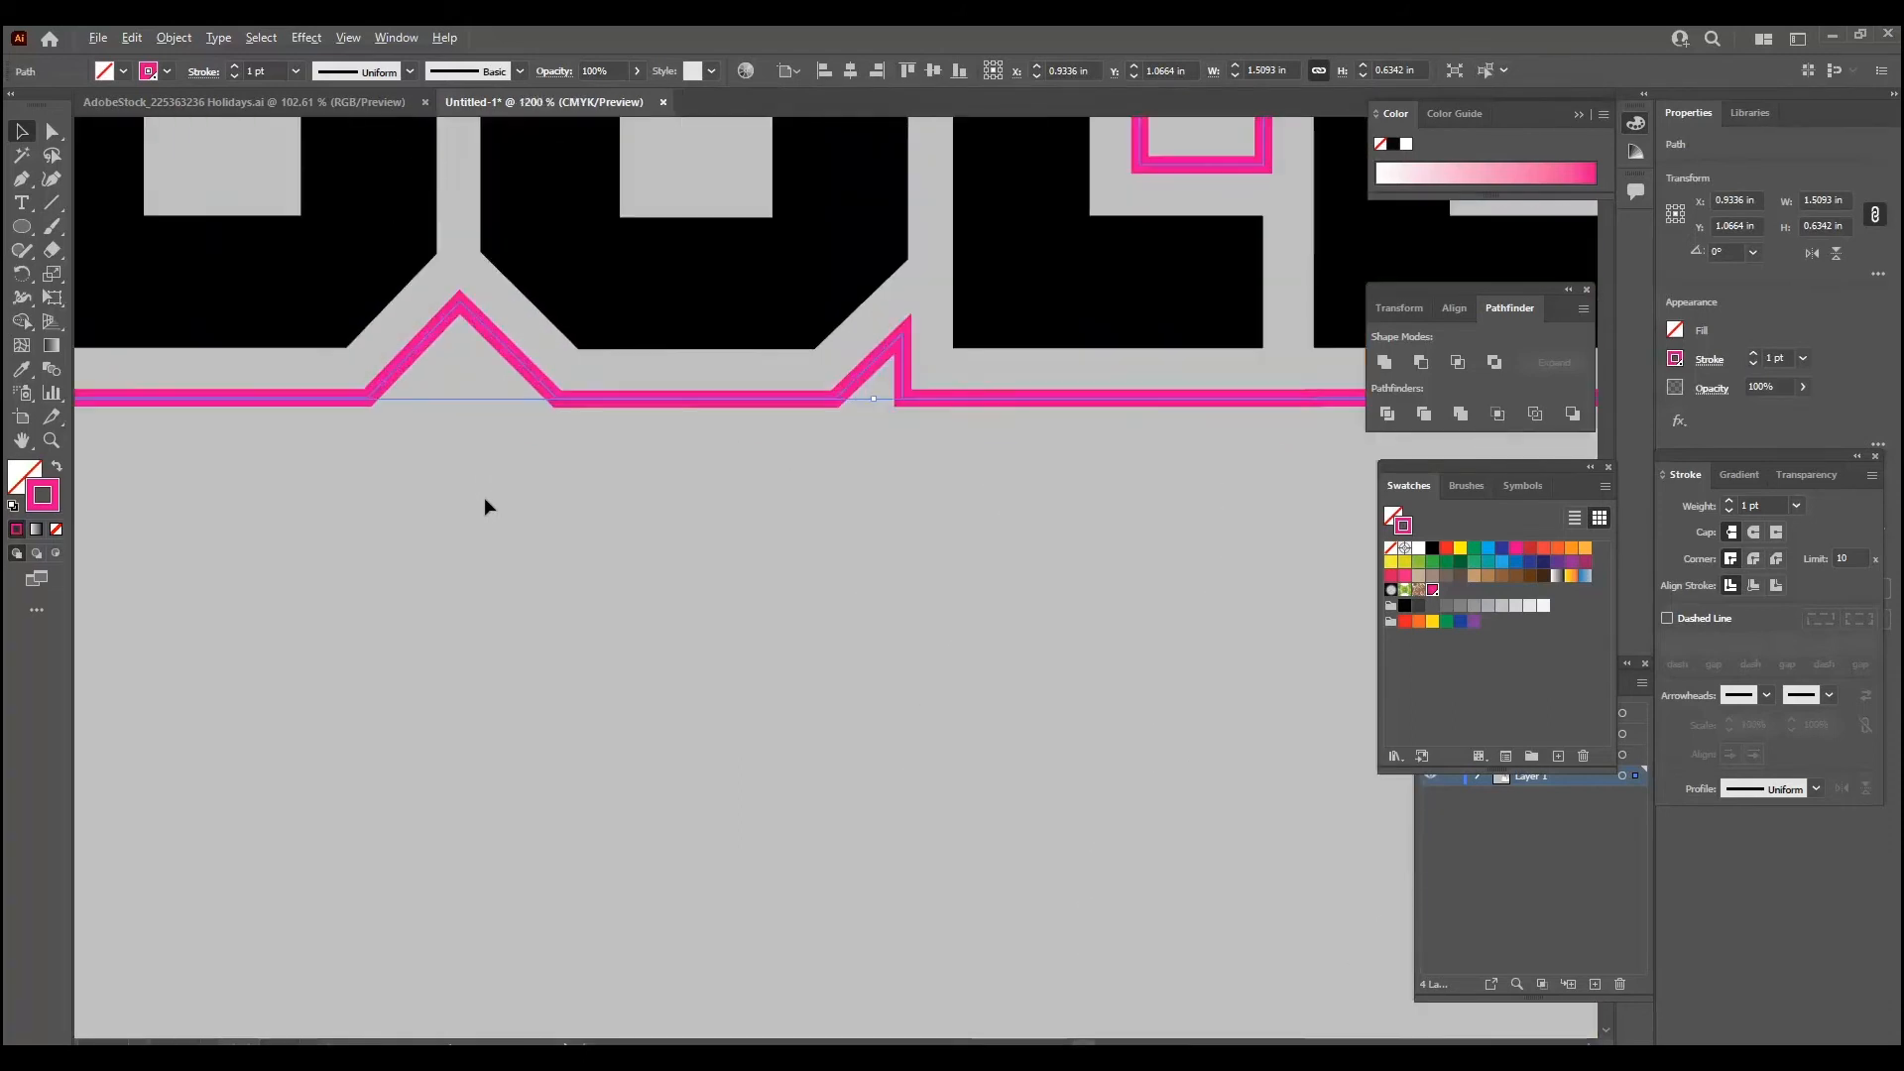
scroll(182, 458, "down", 1)
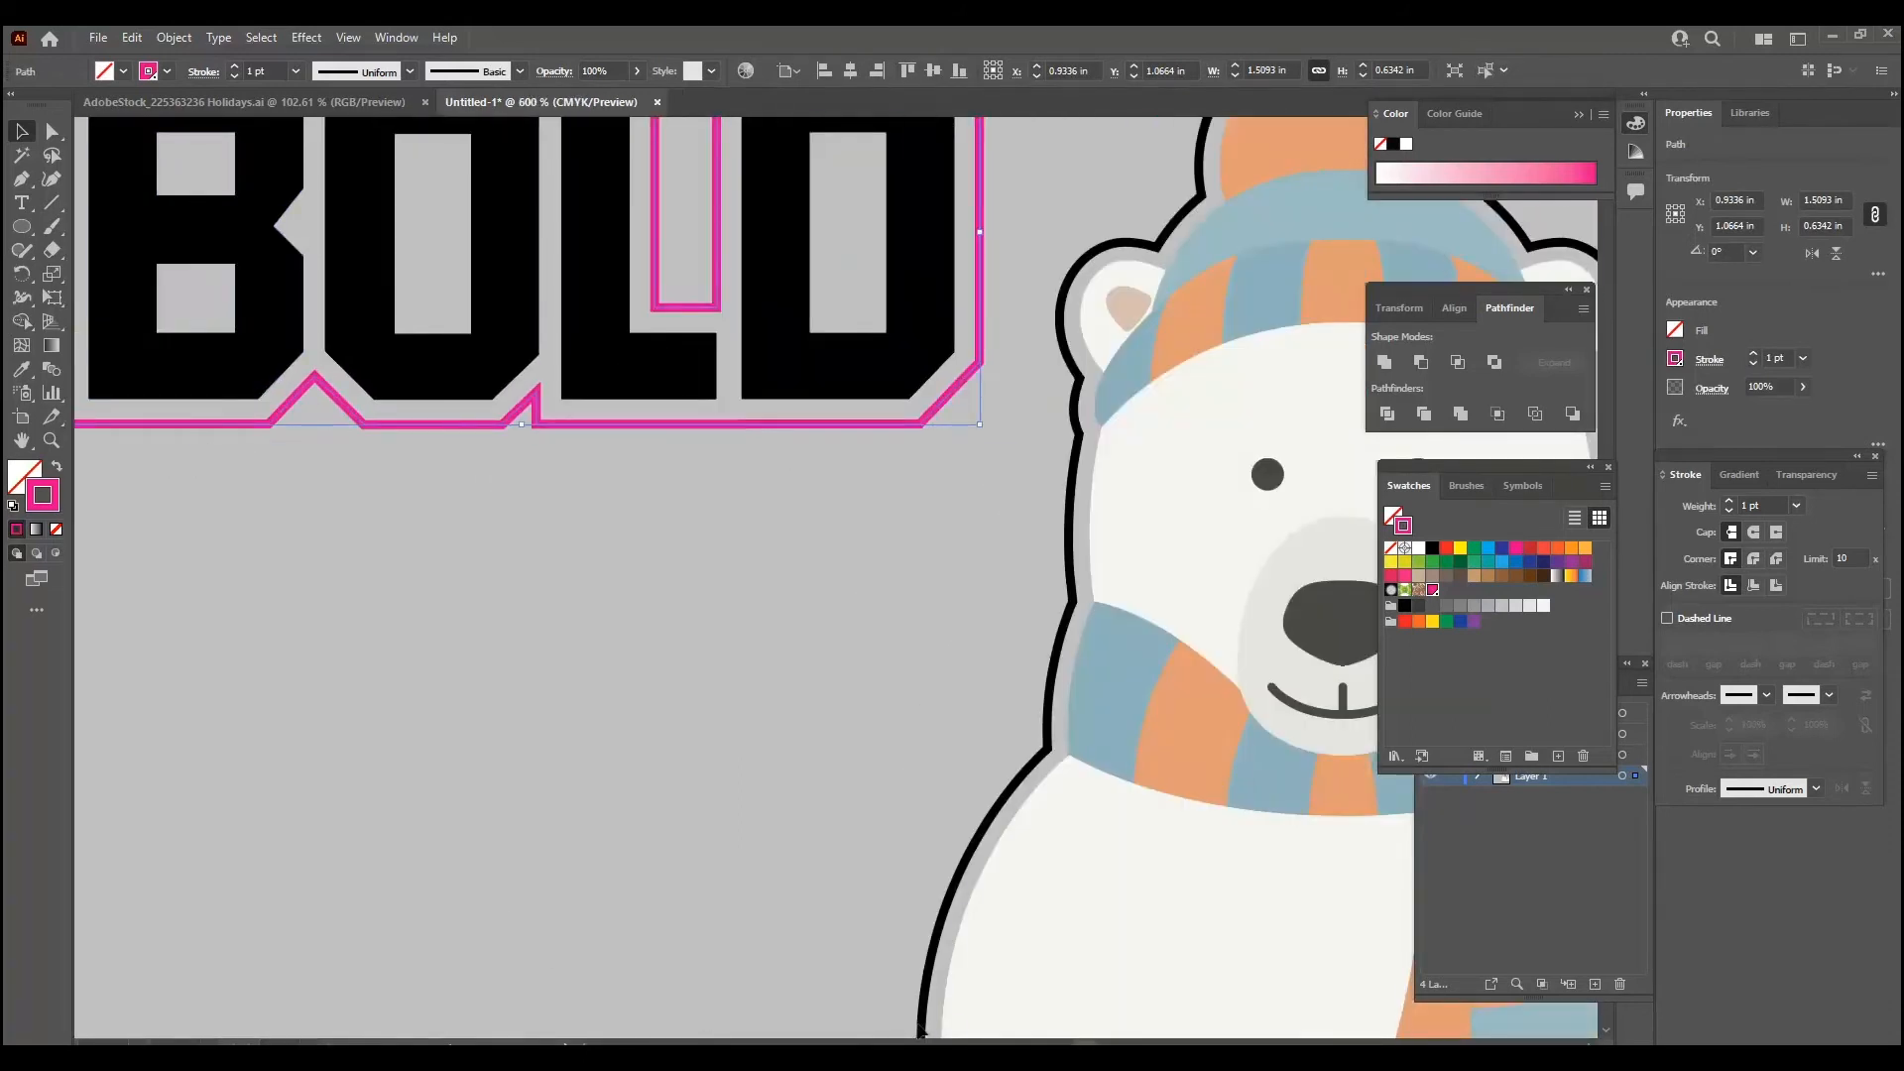
left_click_drag(1079, 1042, 1074, 1042)
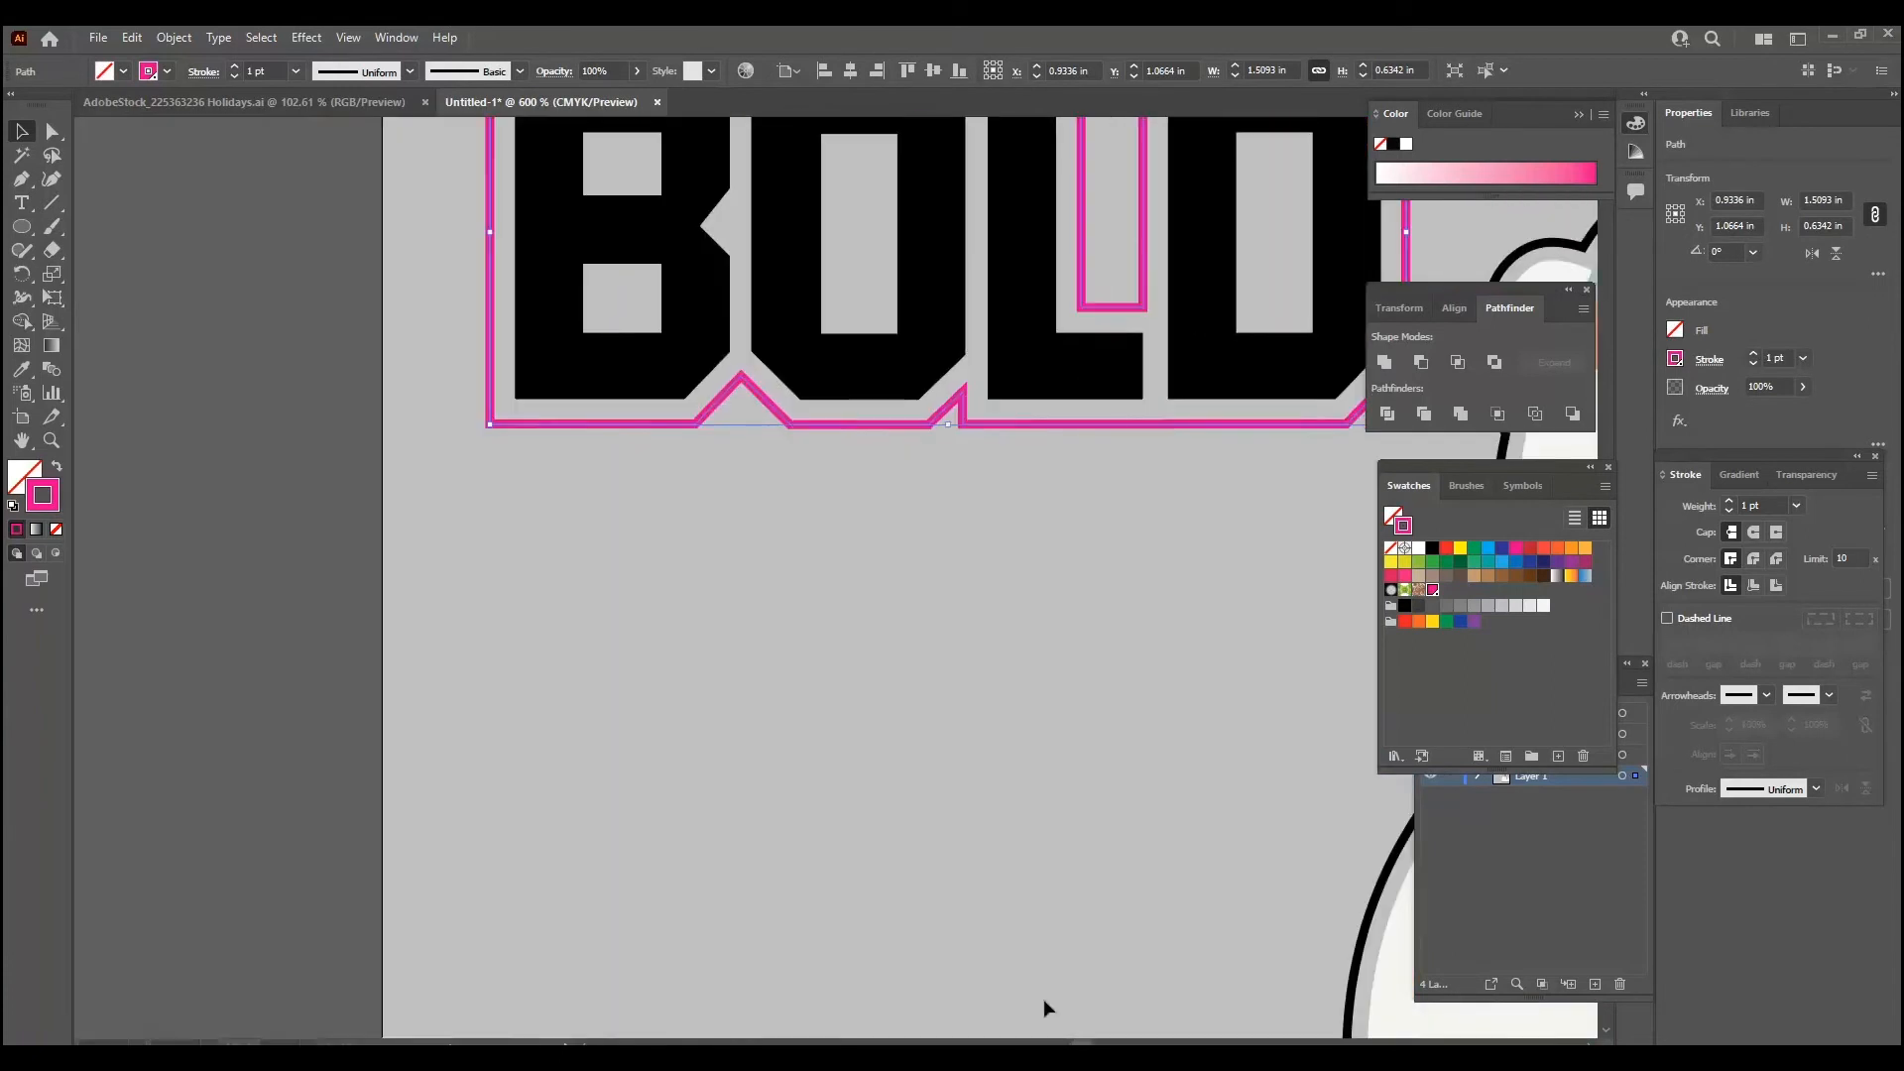
left_click(490, 441)
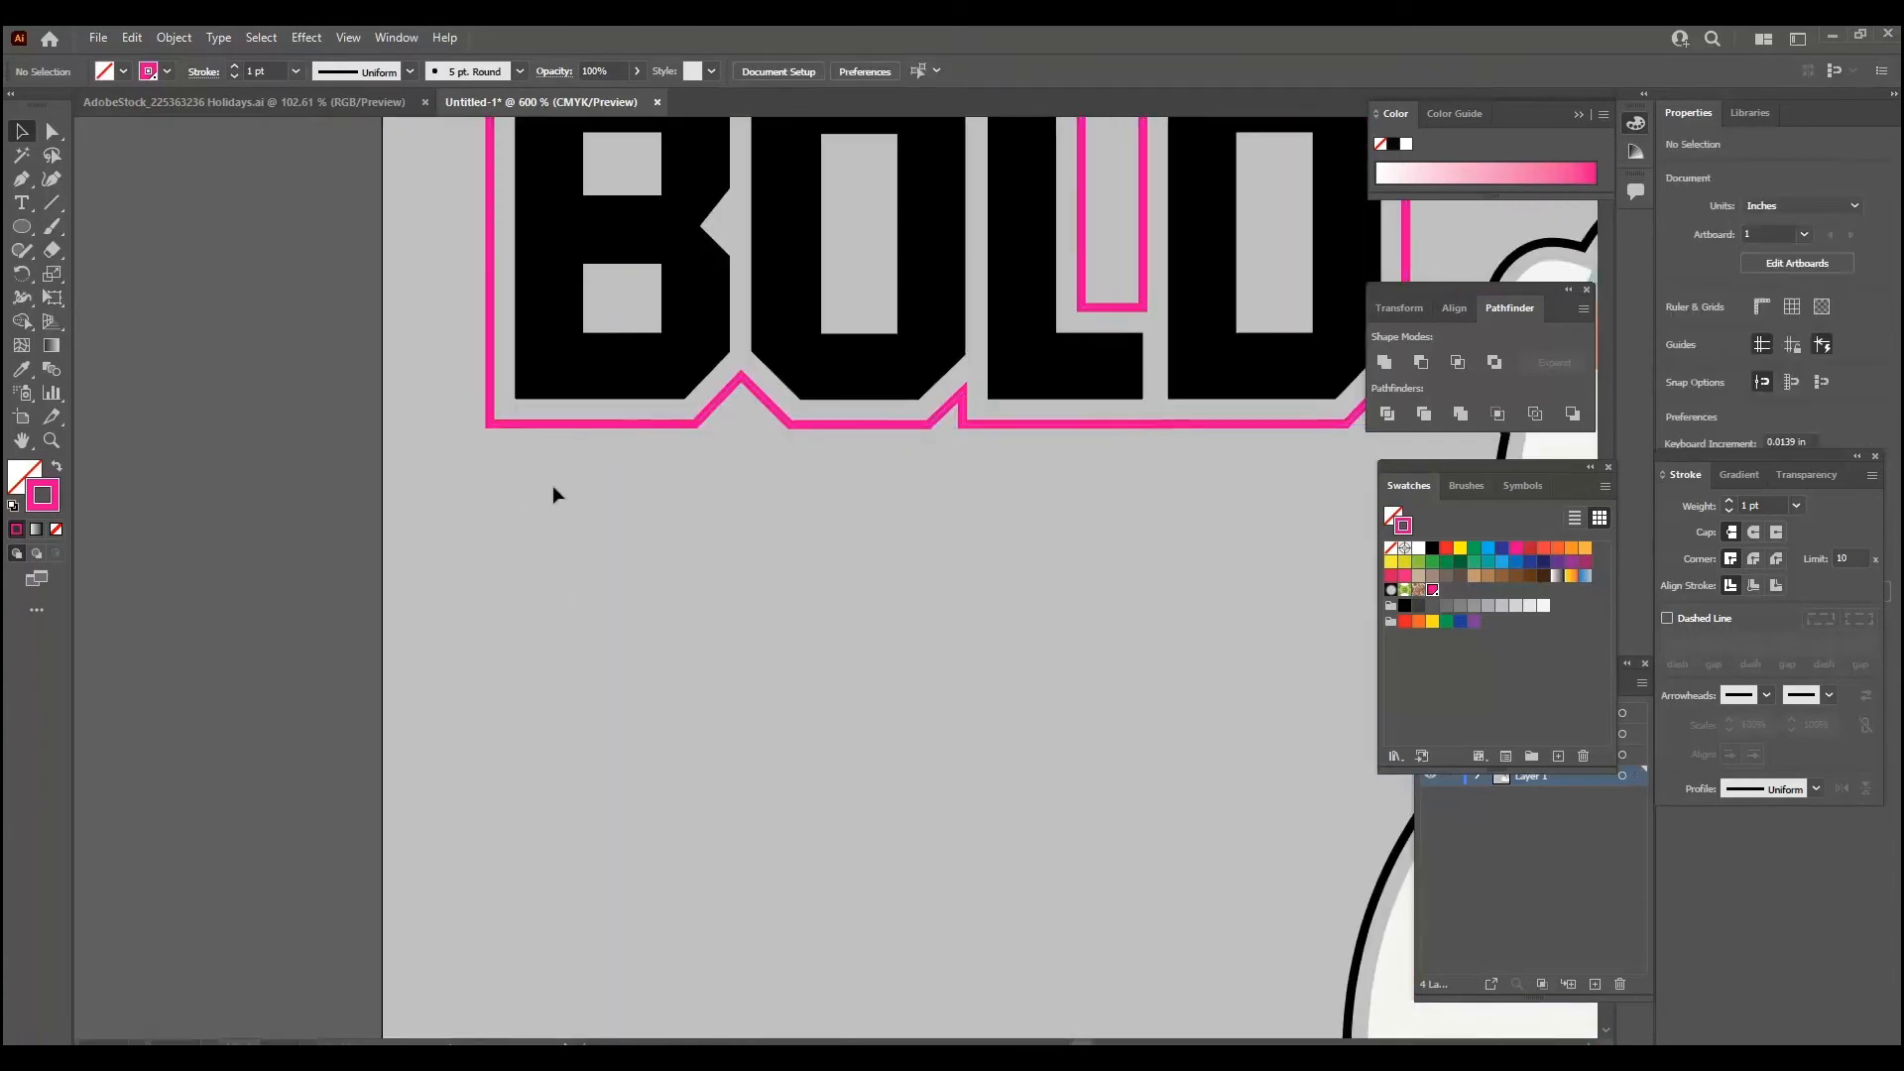
scroll(694, 564, "down", 3)
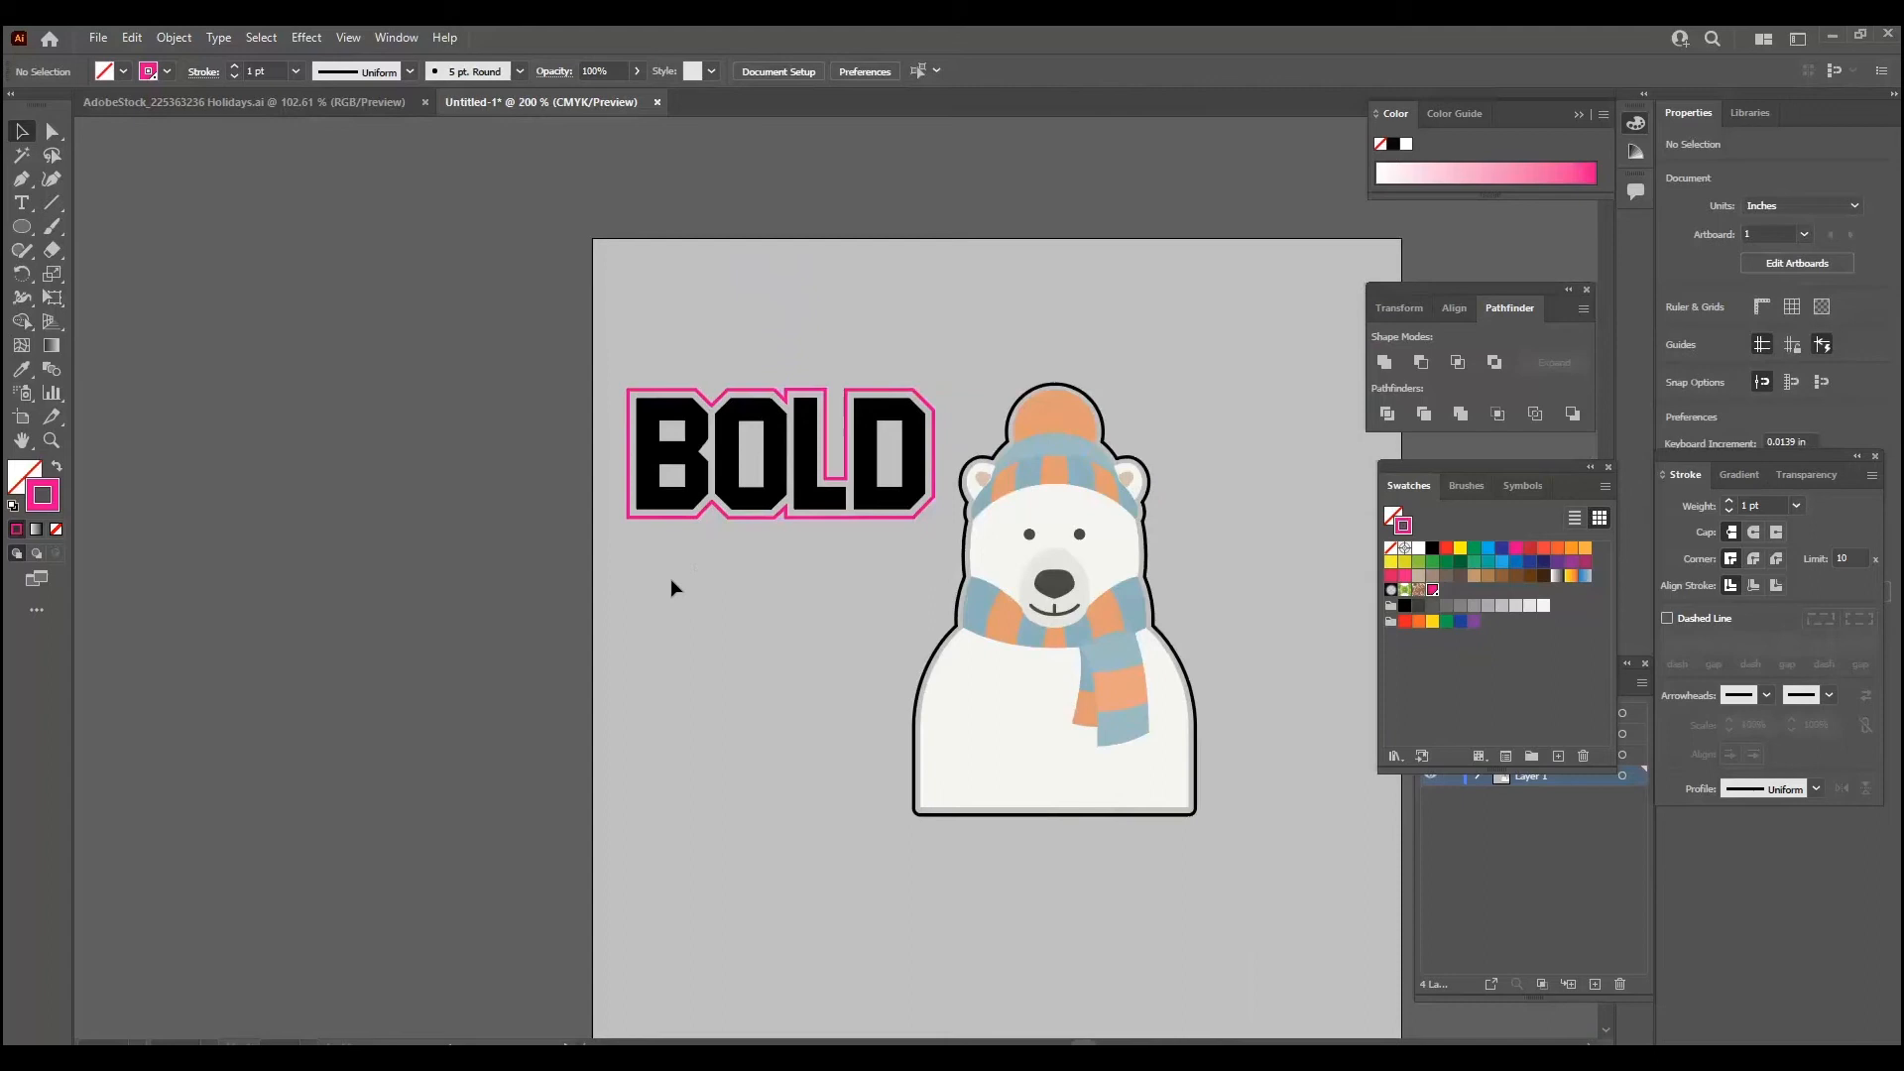
Try moving the pink outline away from the BOLD lettering, undo the move and deselect the outline.
left_click_drag(649, 390, 549, 323)
left_click_drag(603, 394, 616, 397)
key("ctrl+z")
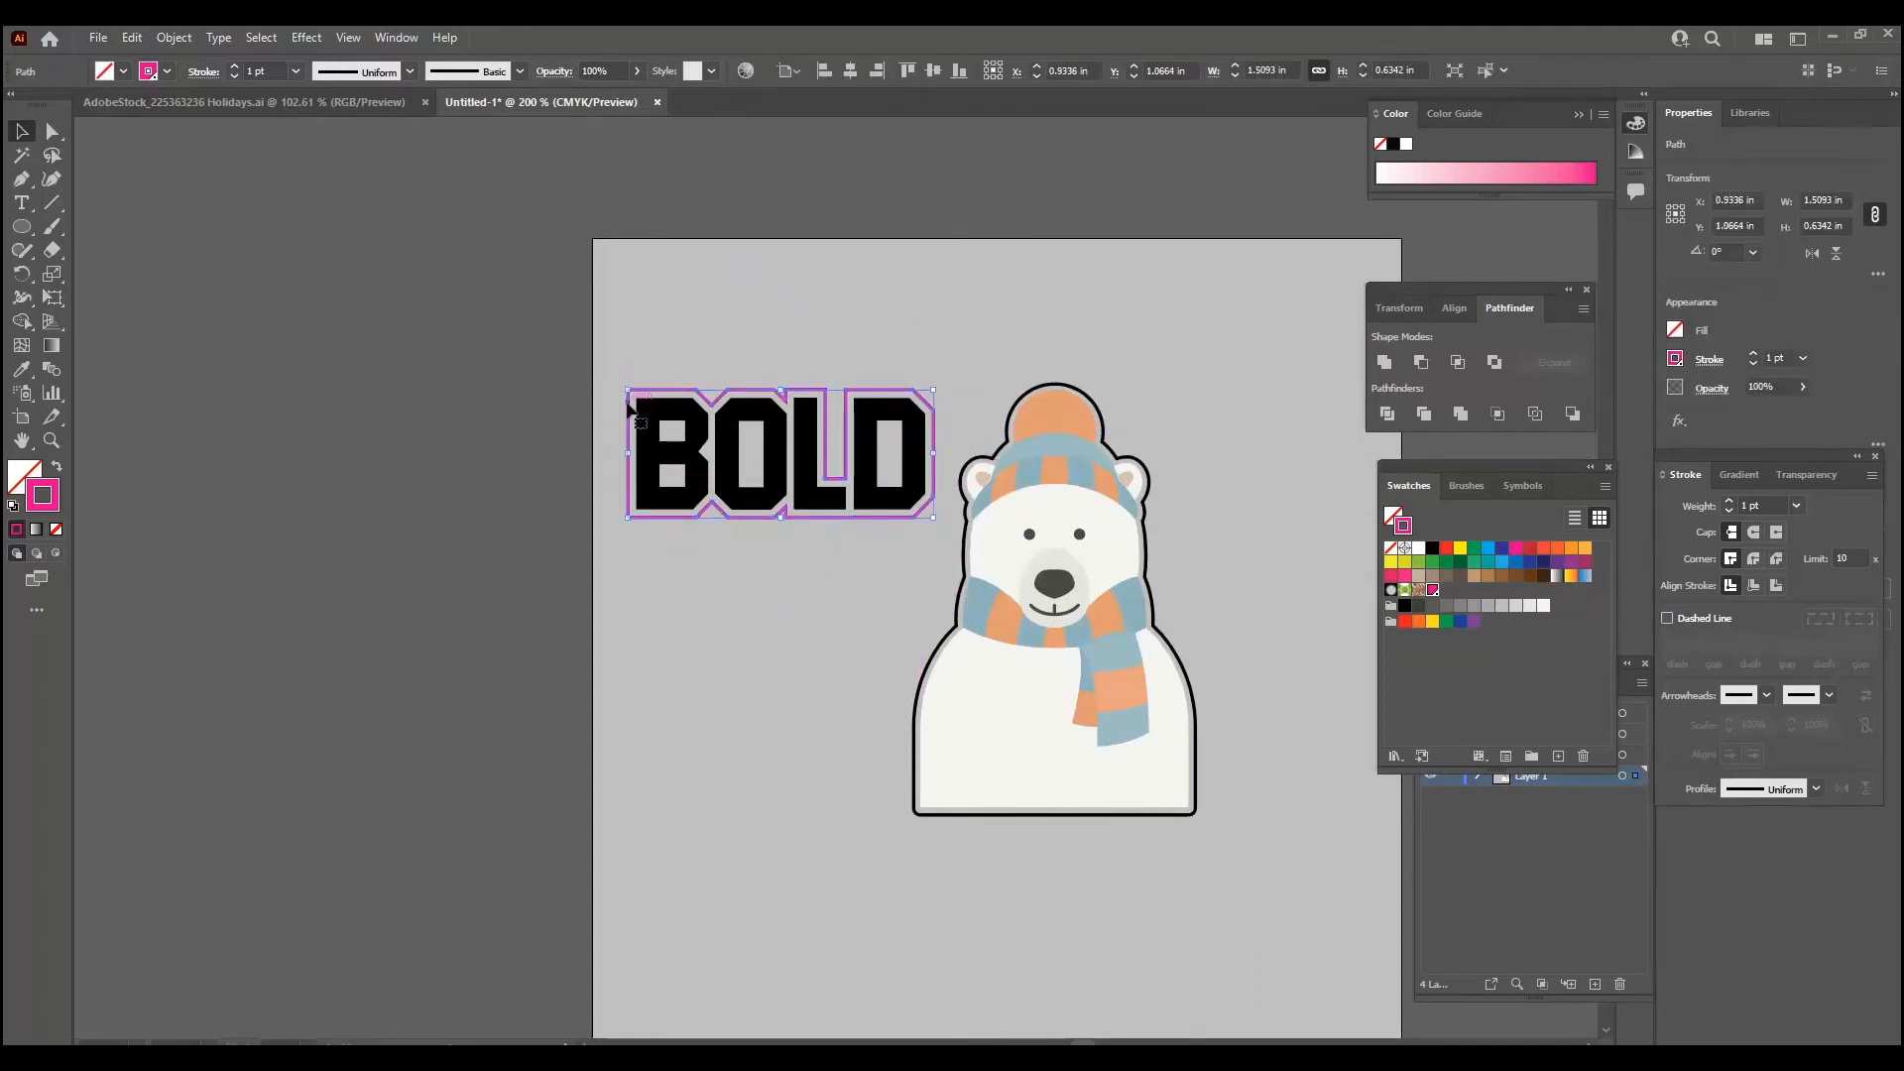
left_click(649, 343)
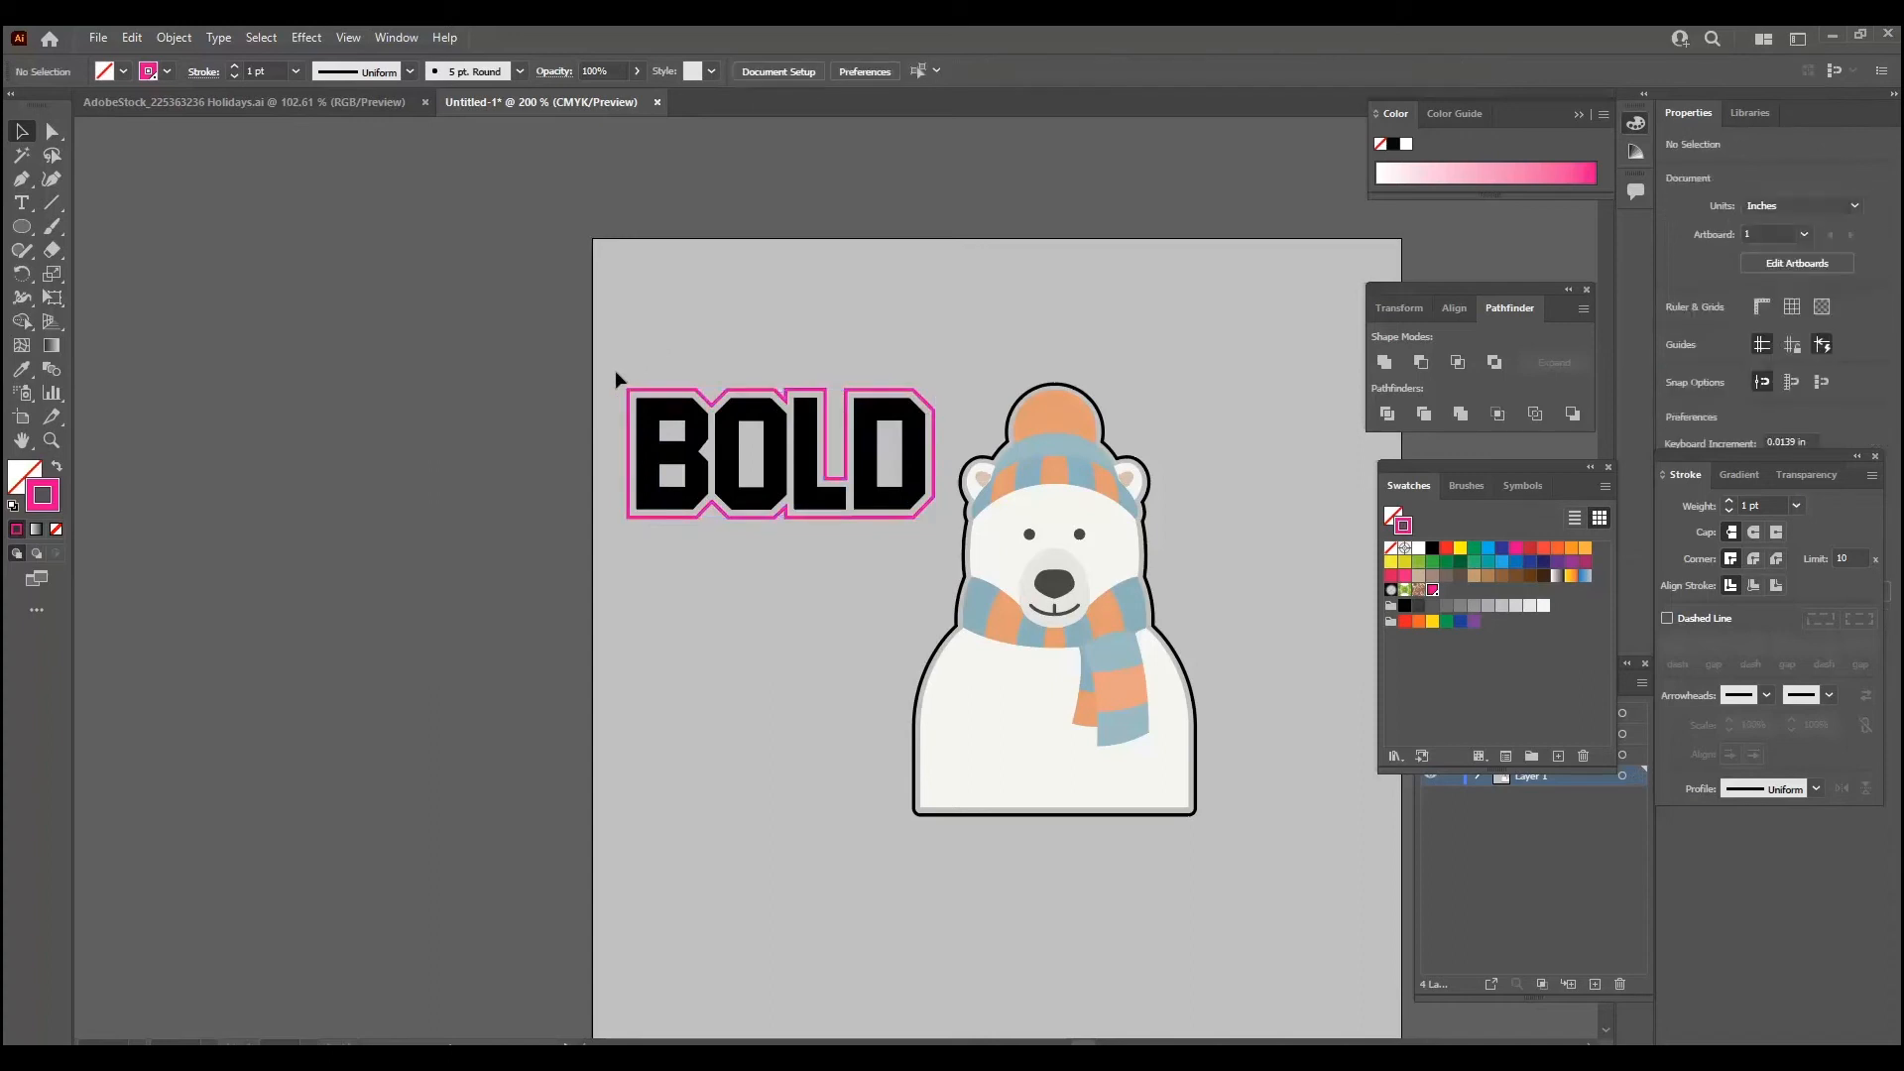
Delete the black BOLD lettering together with its pink outline from the artboard.
left_click_drag(615, 371, 769, 496)
key("Delete")
Colour the stroke of the polar bear's outer outline with the pink CutContour swatch and deselect it.
left_click_drag(1082, 1045, 1088, 1045)
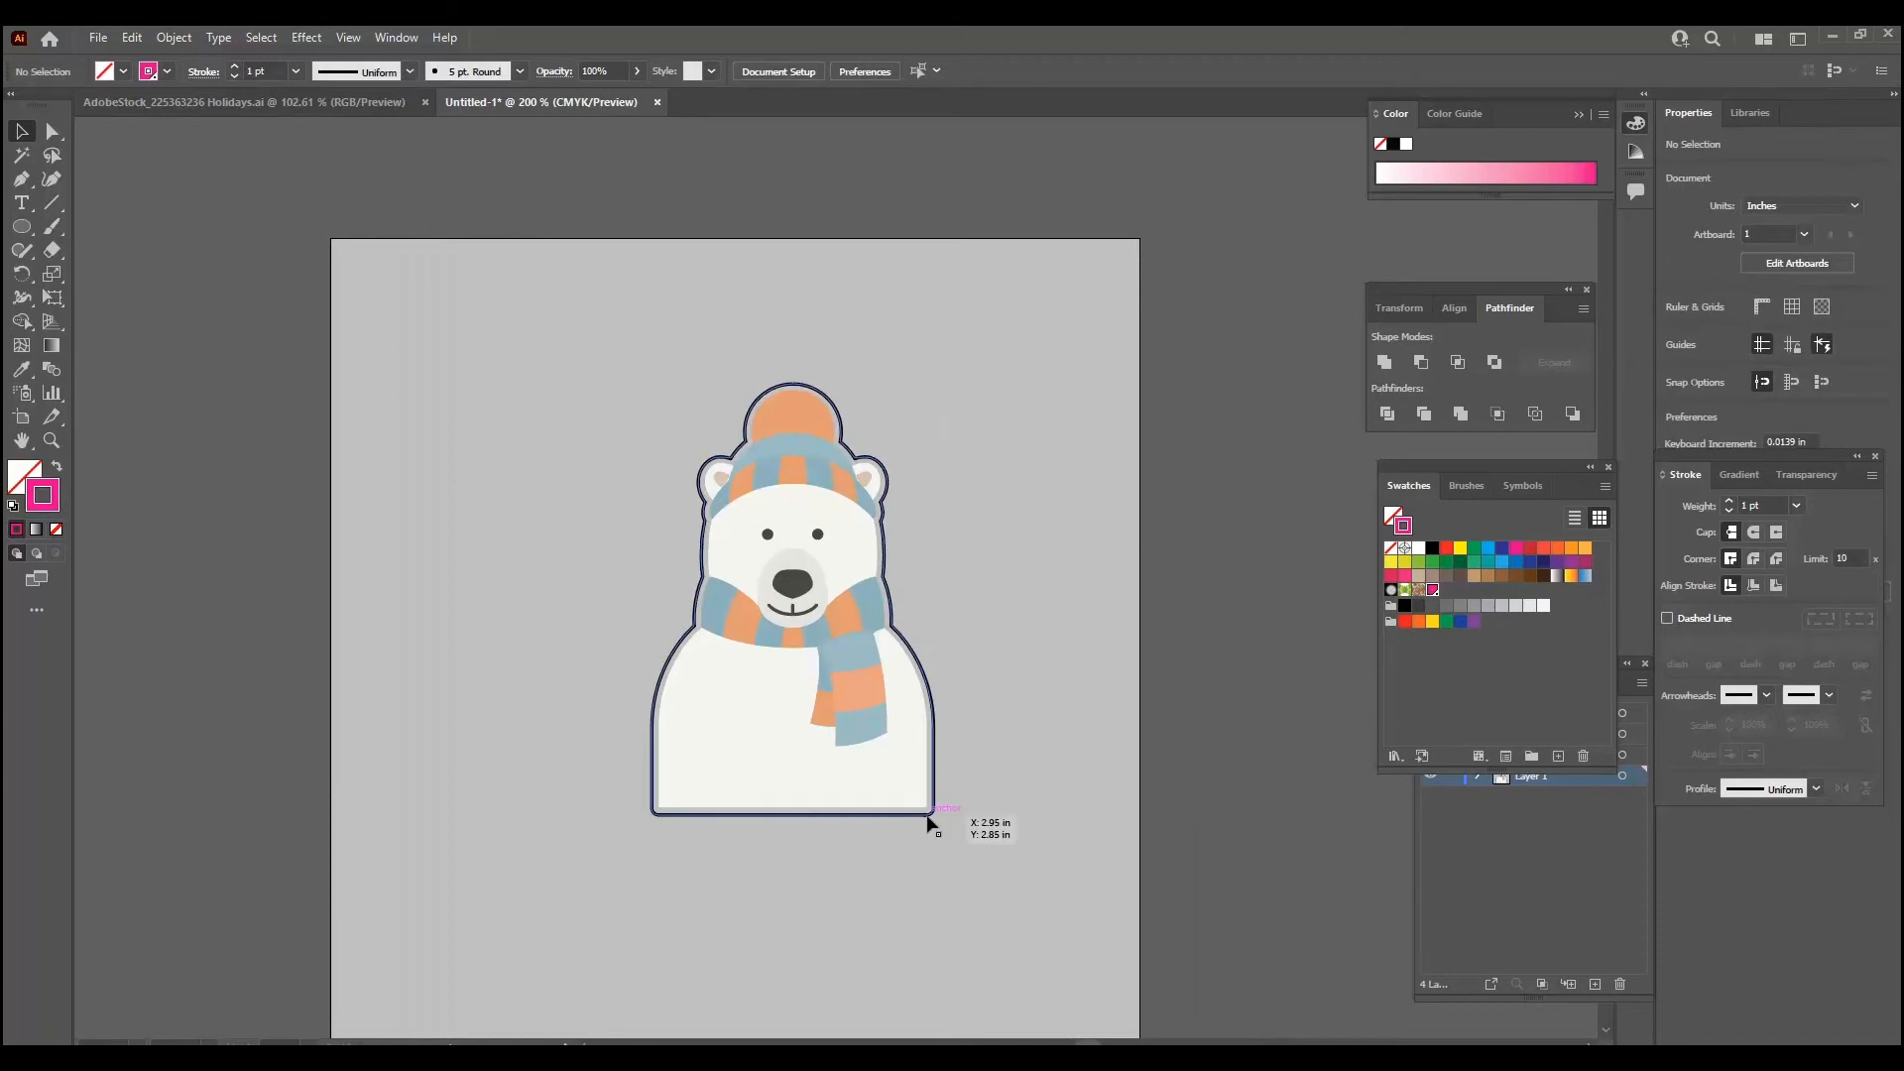
left_click(926, 817)
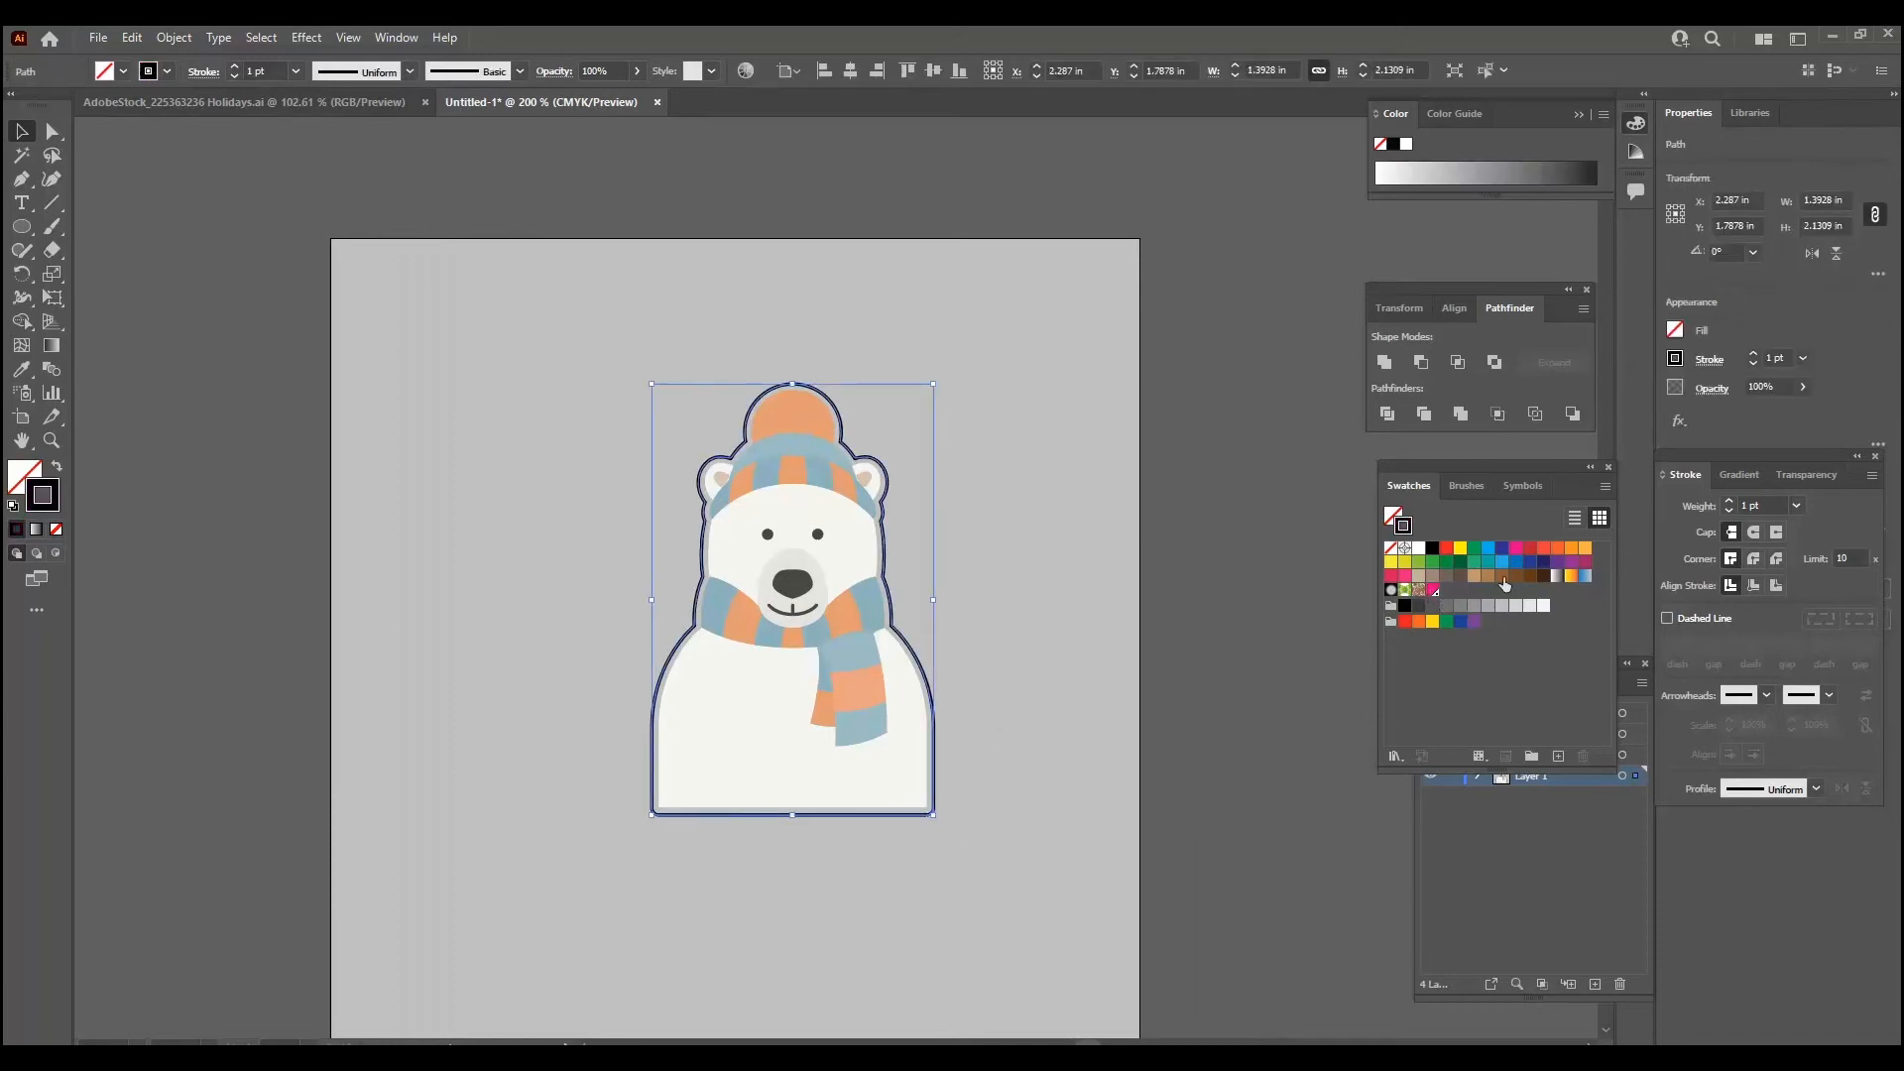
left_click(1433, 592)
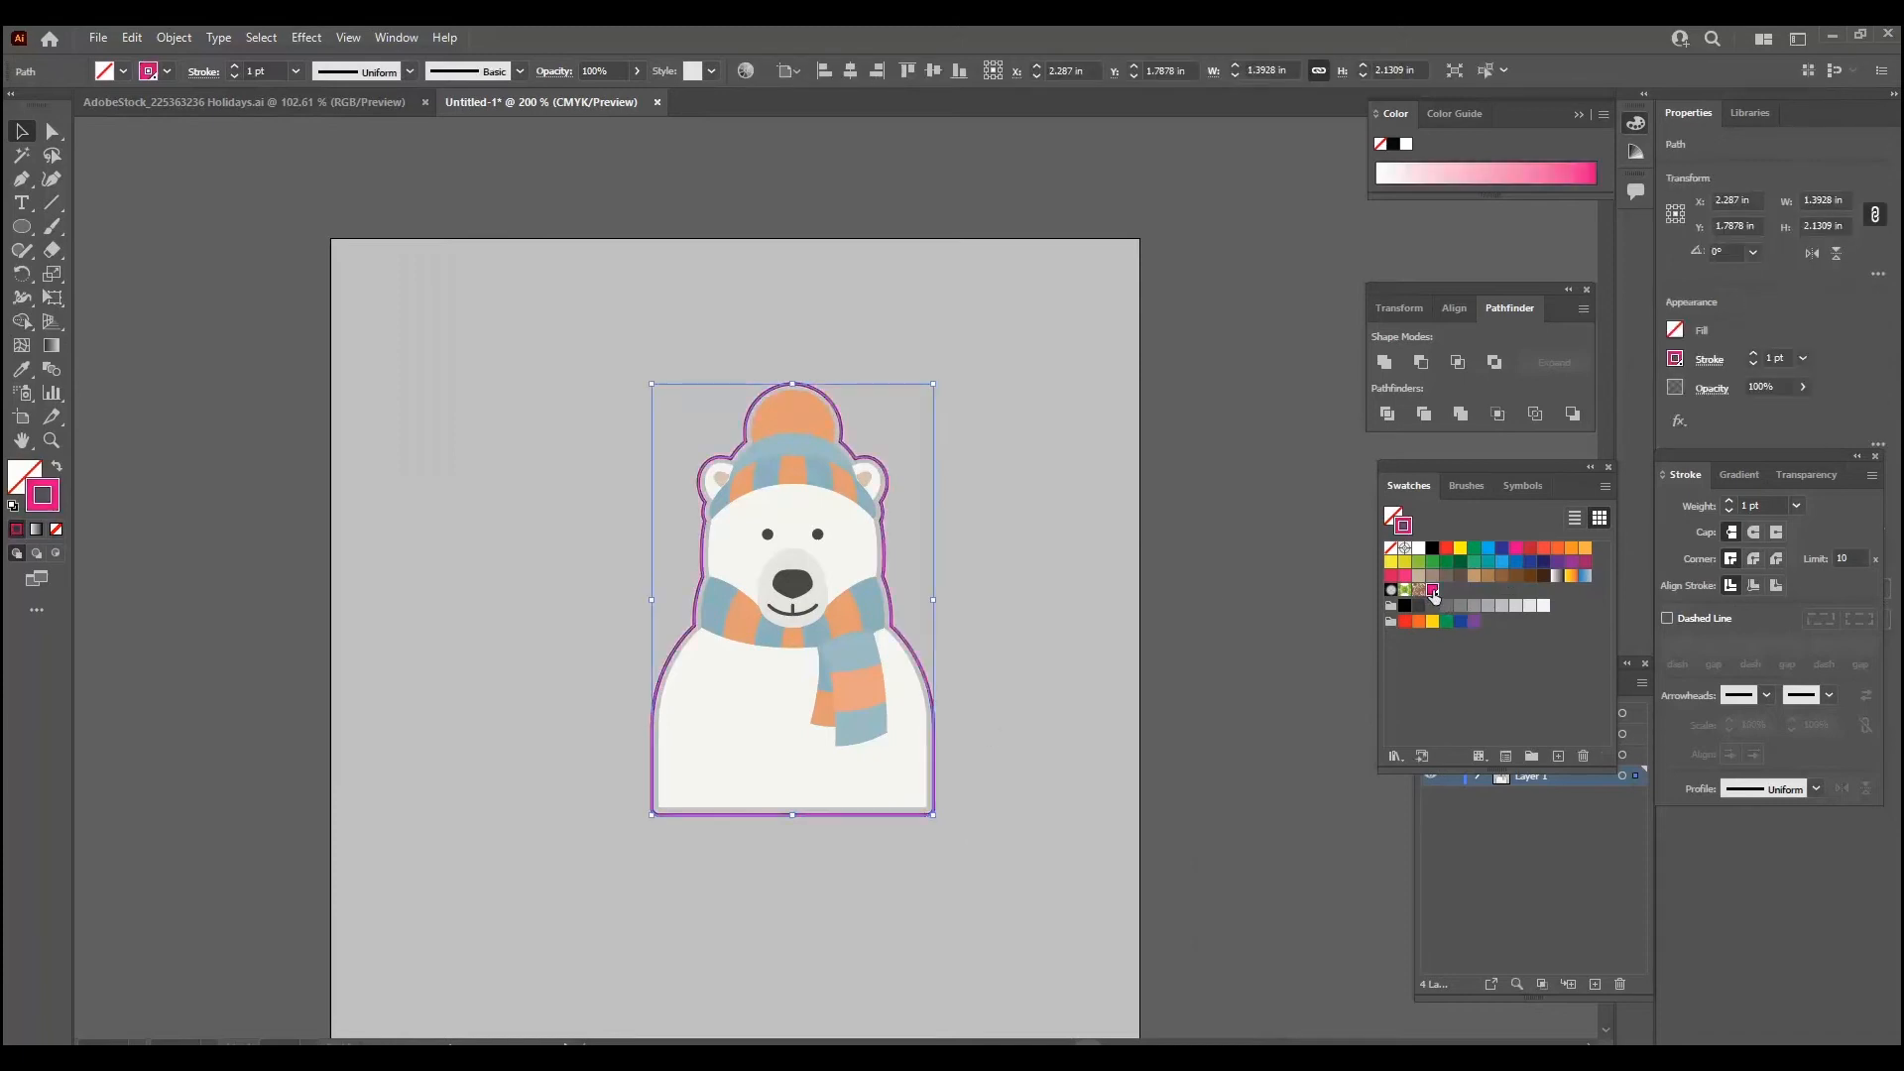
left_click(1029, 670)
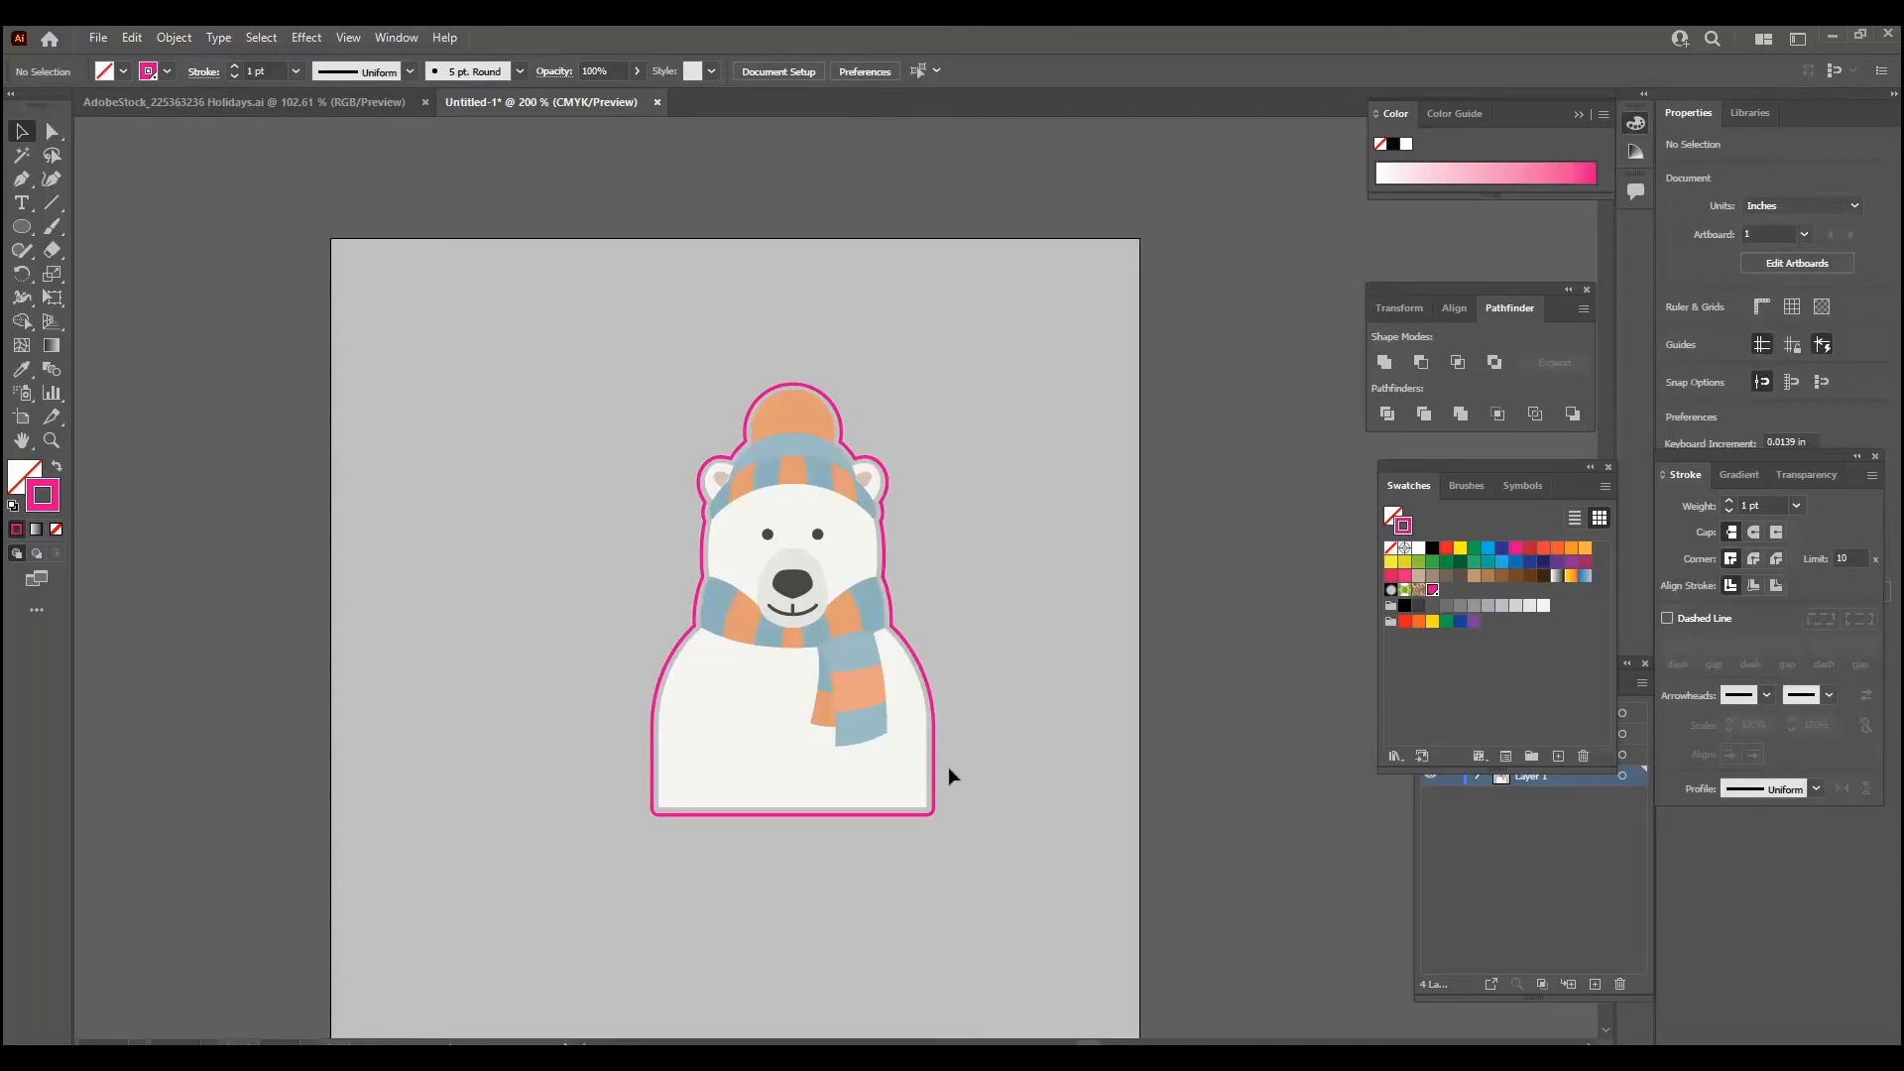
Examine the pink cut line around the polar bear from the hat down to the base corners.
scroll(948, 766, "up", 2)
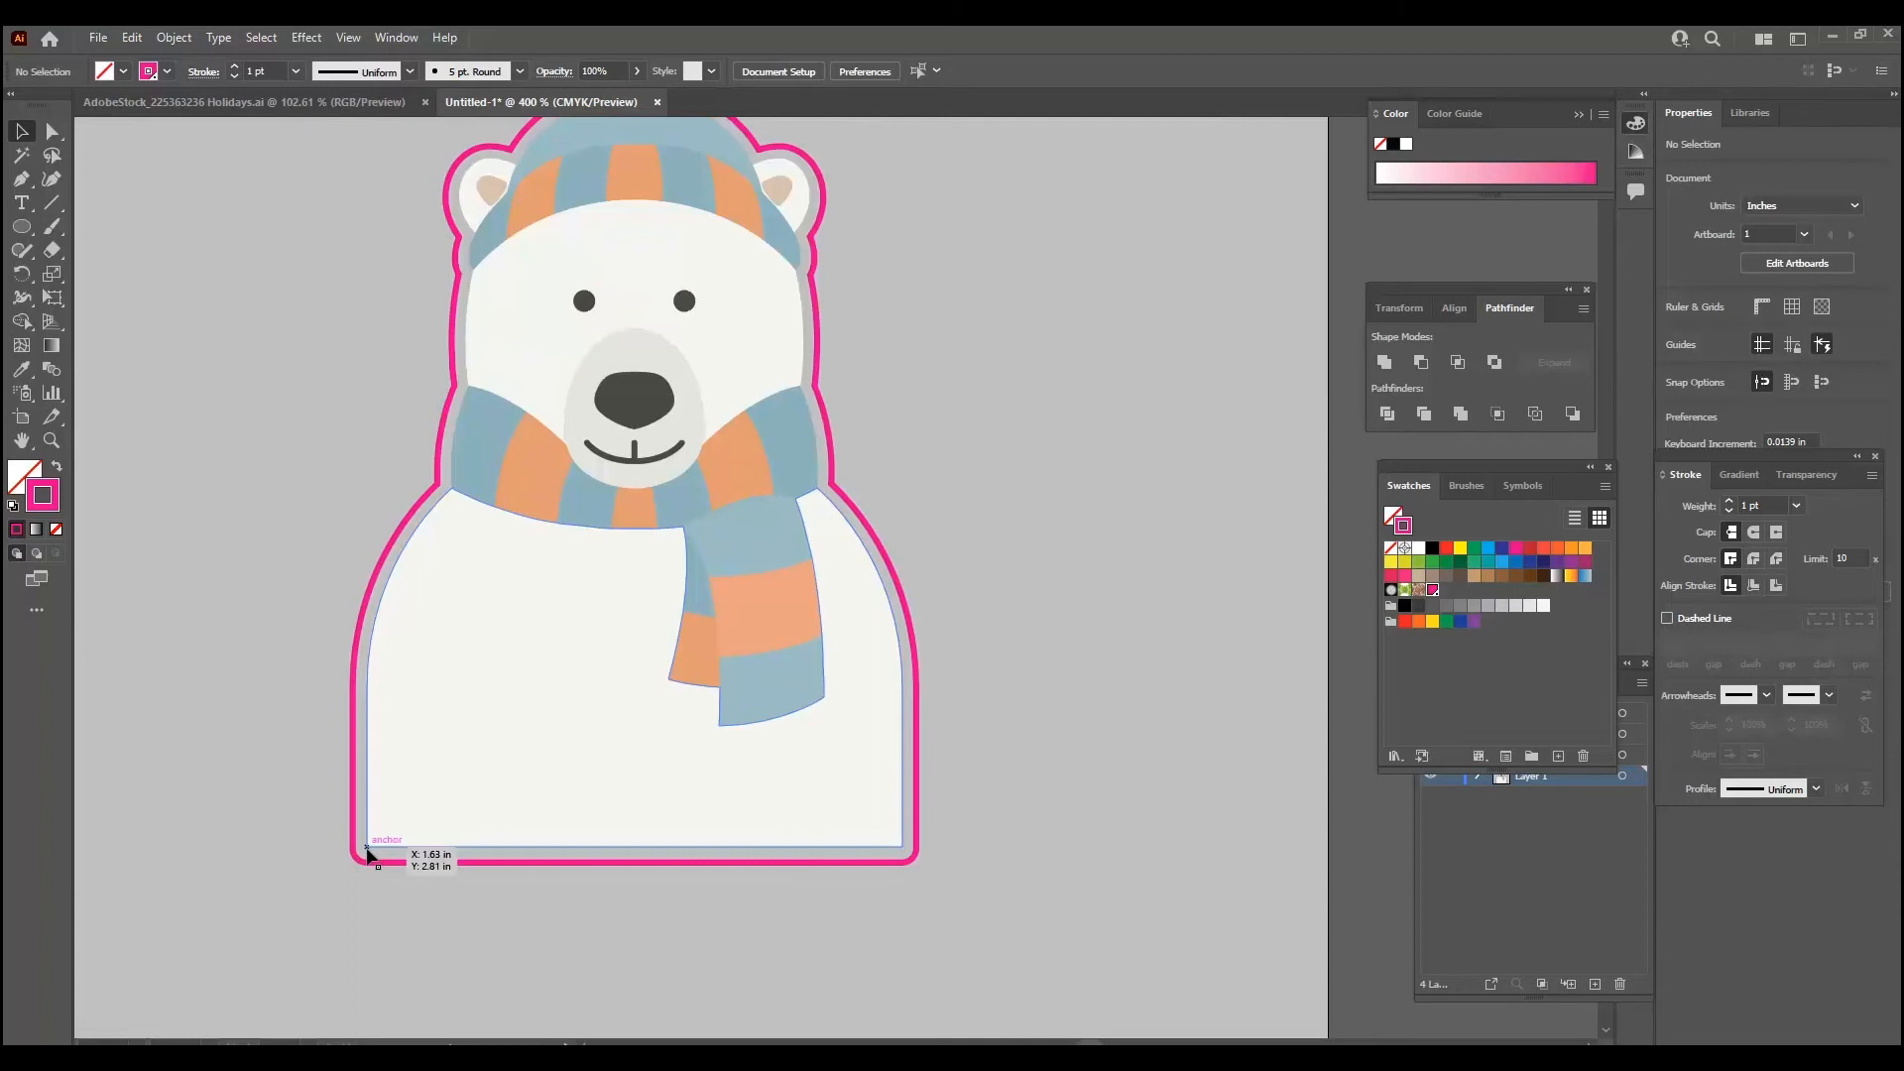
scroll(999, 800, "up", 3)
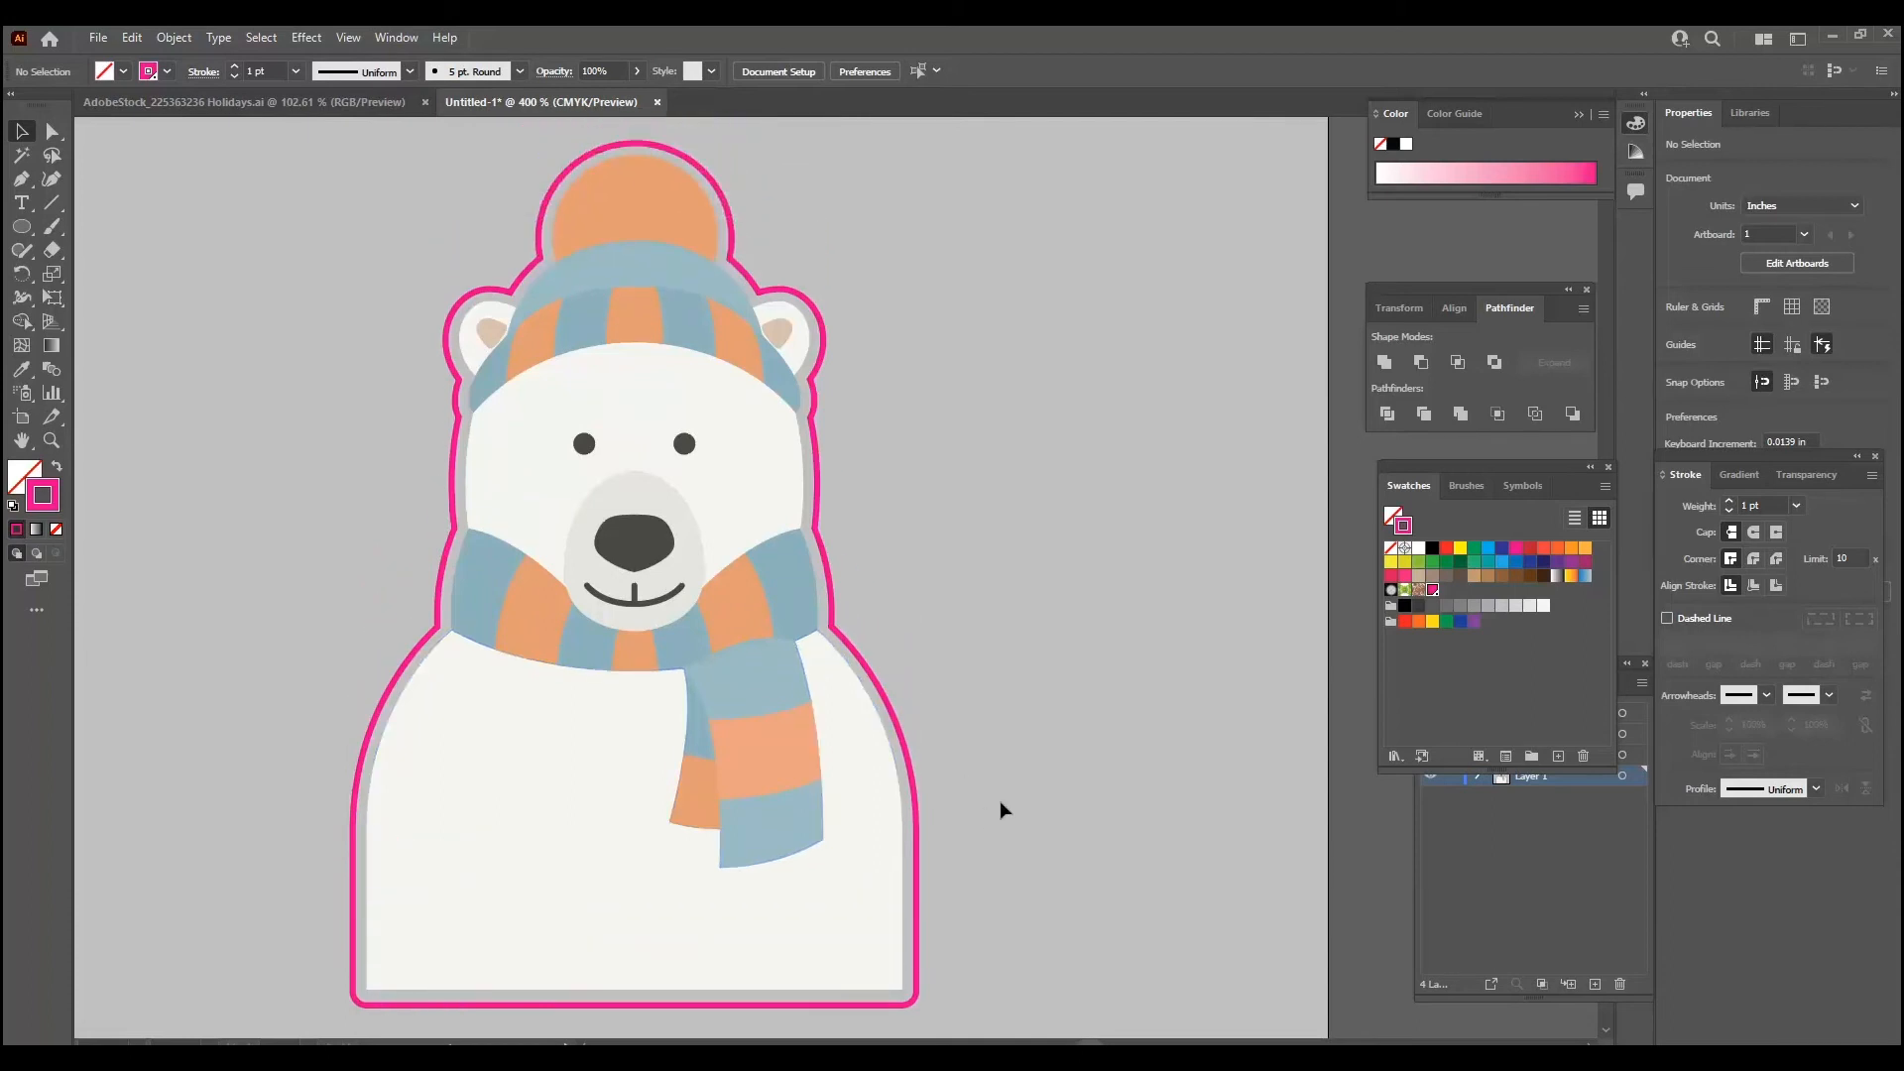
scroll(1024, 801, "down", 1)
scroll(988, 725, "down", 2)
scroll(993, 723, "up", 1)
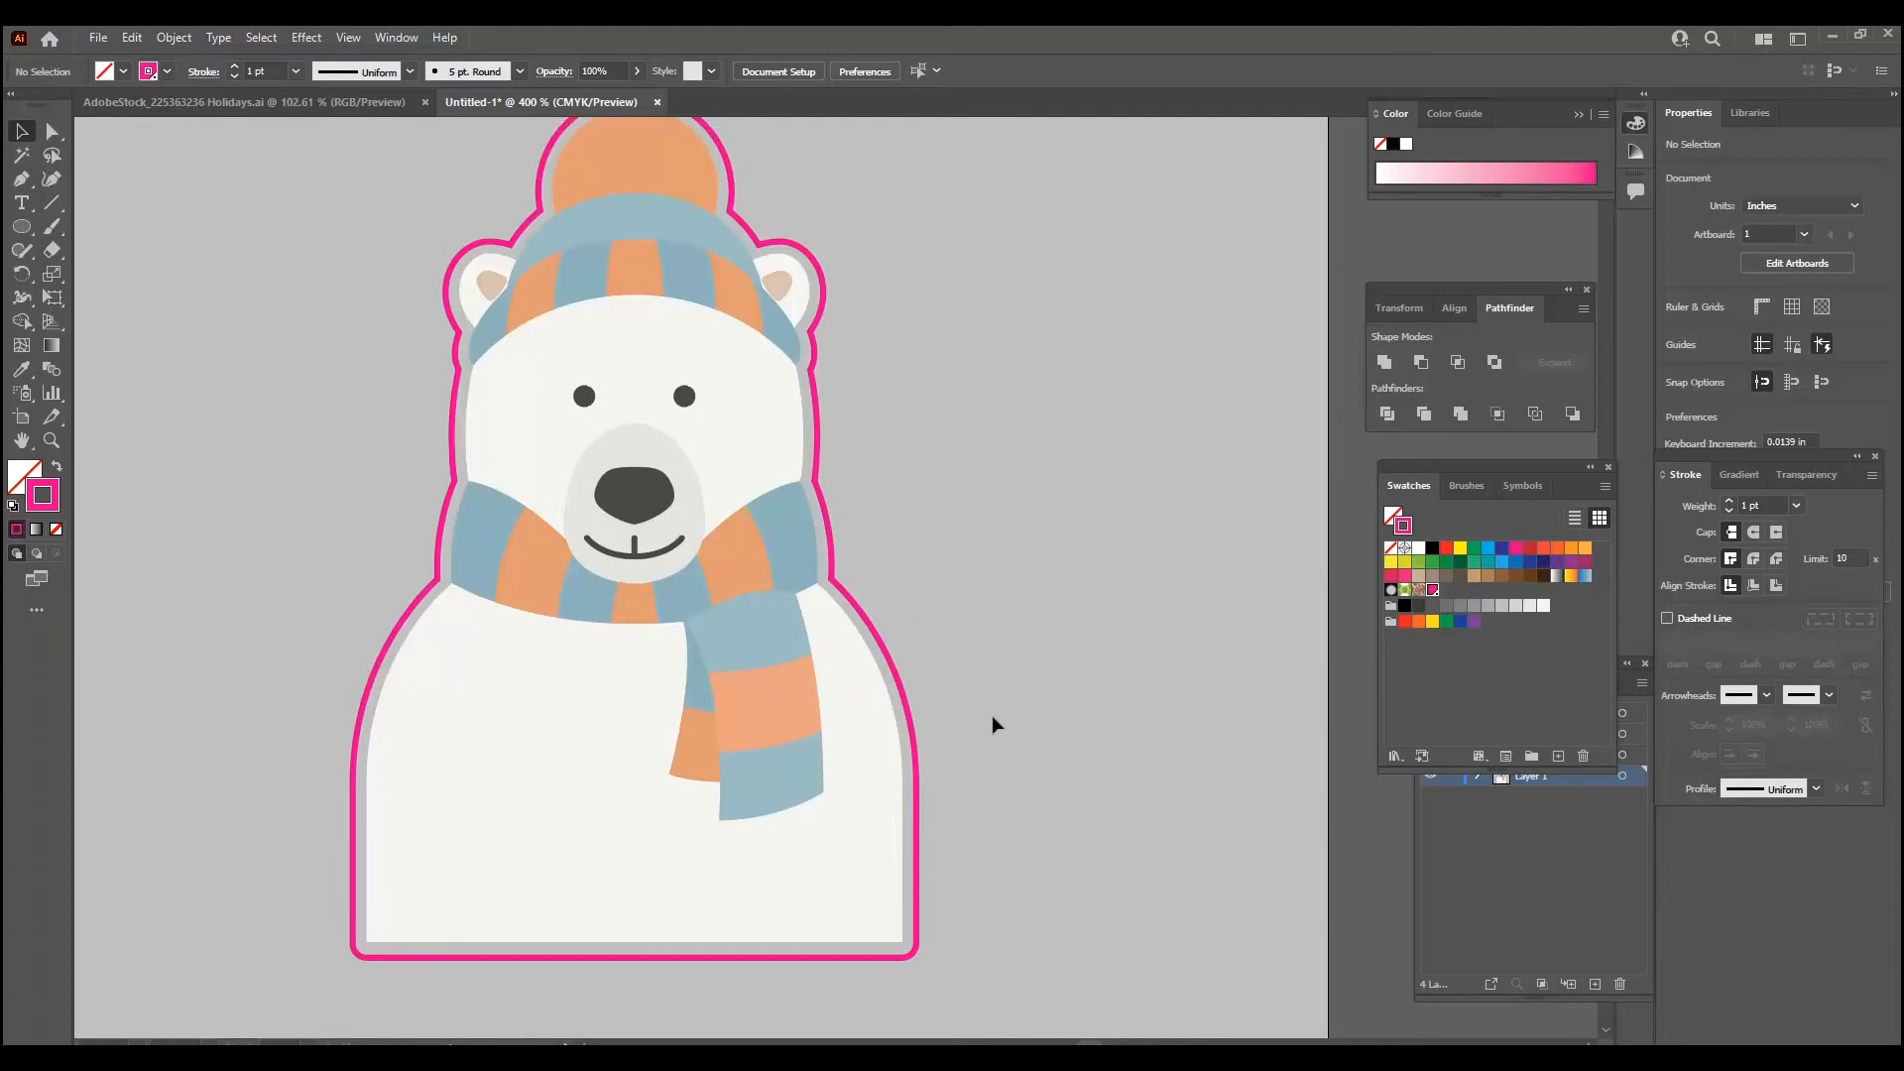
scroll(992, 724, "up", 1)
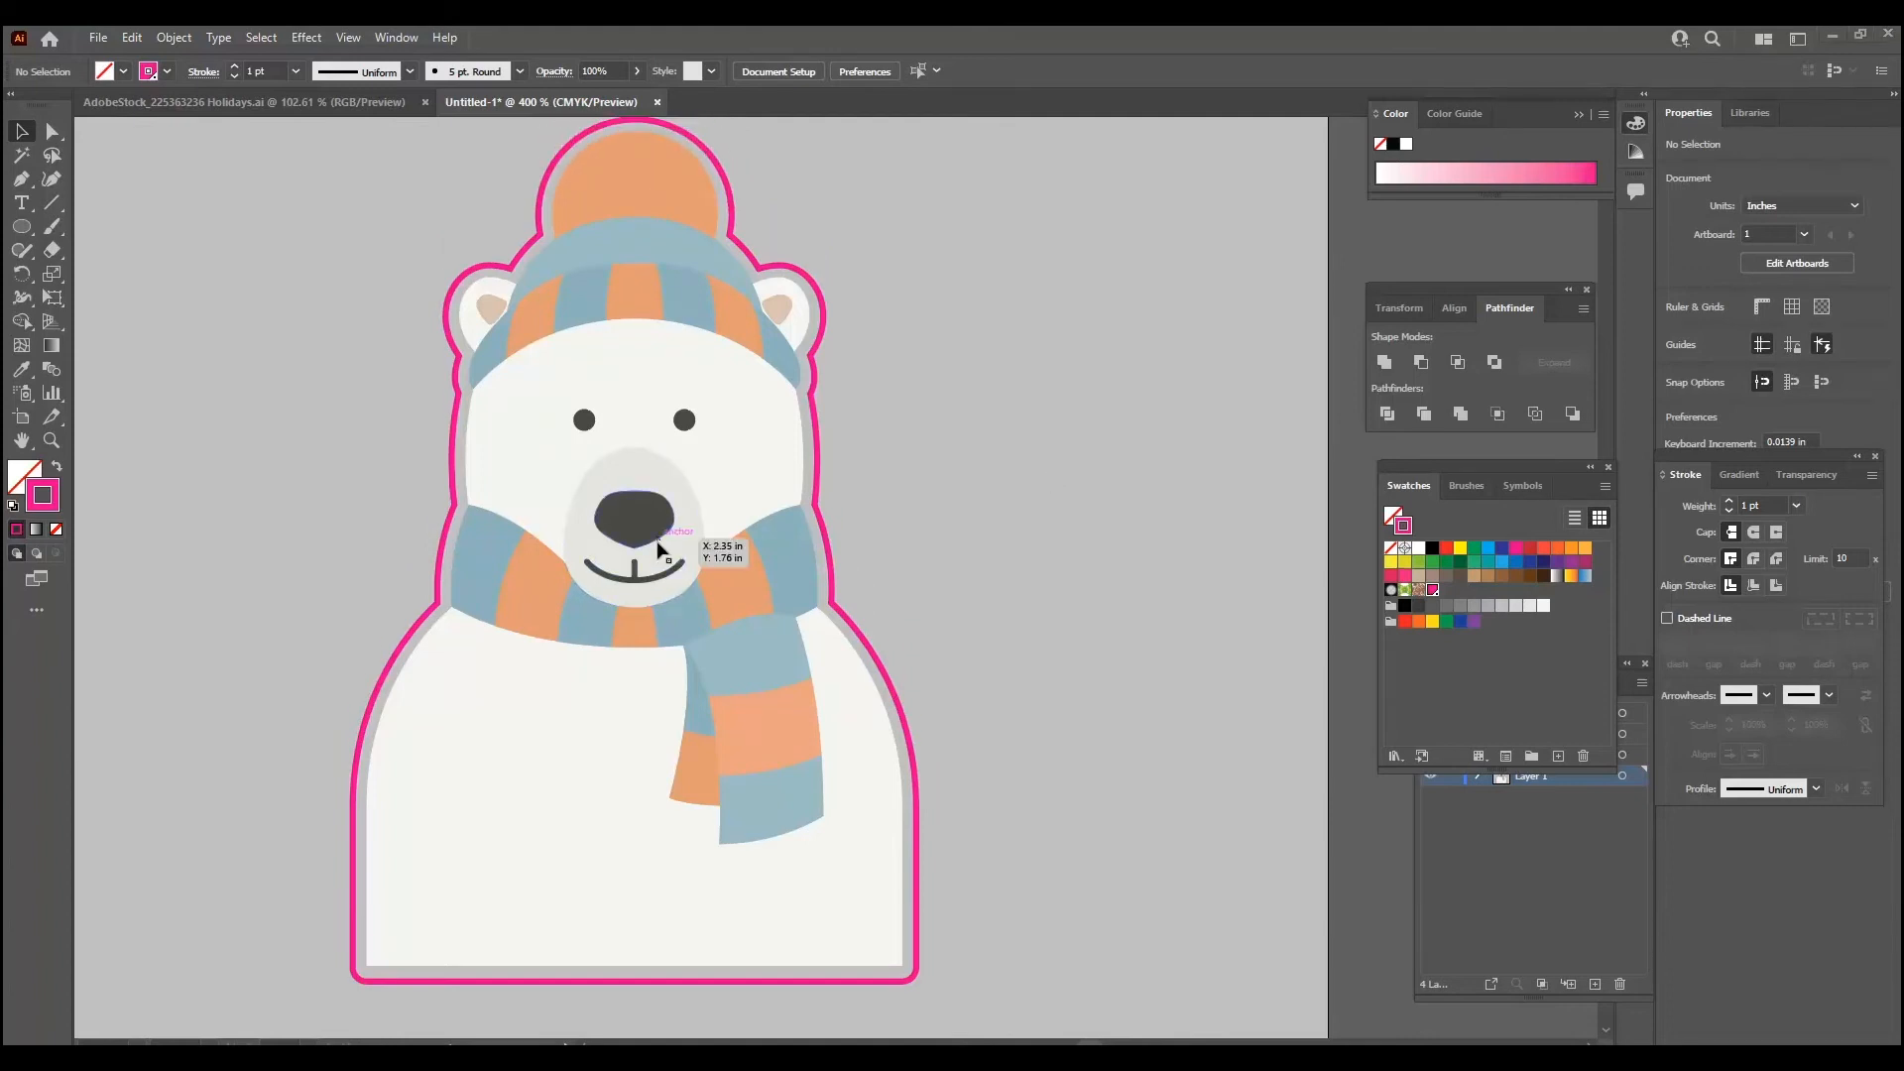
Save the artwork as an Adobe PDF named Snowman, using the Illustrator Default preset.
left_click(91, 38)
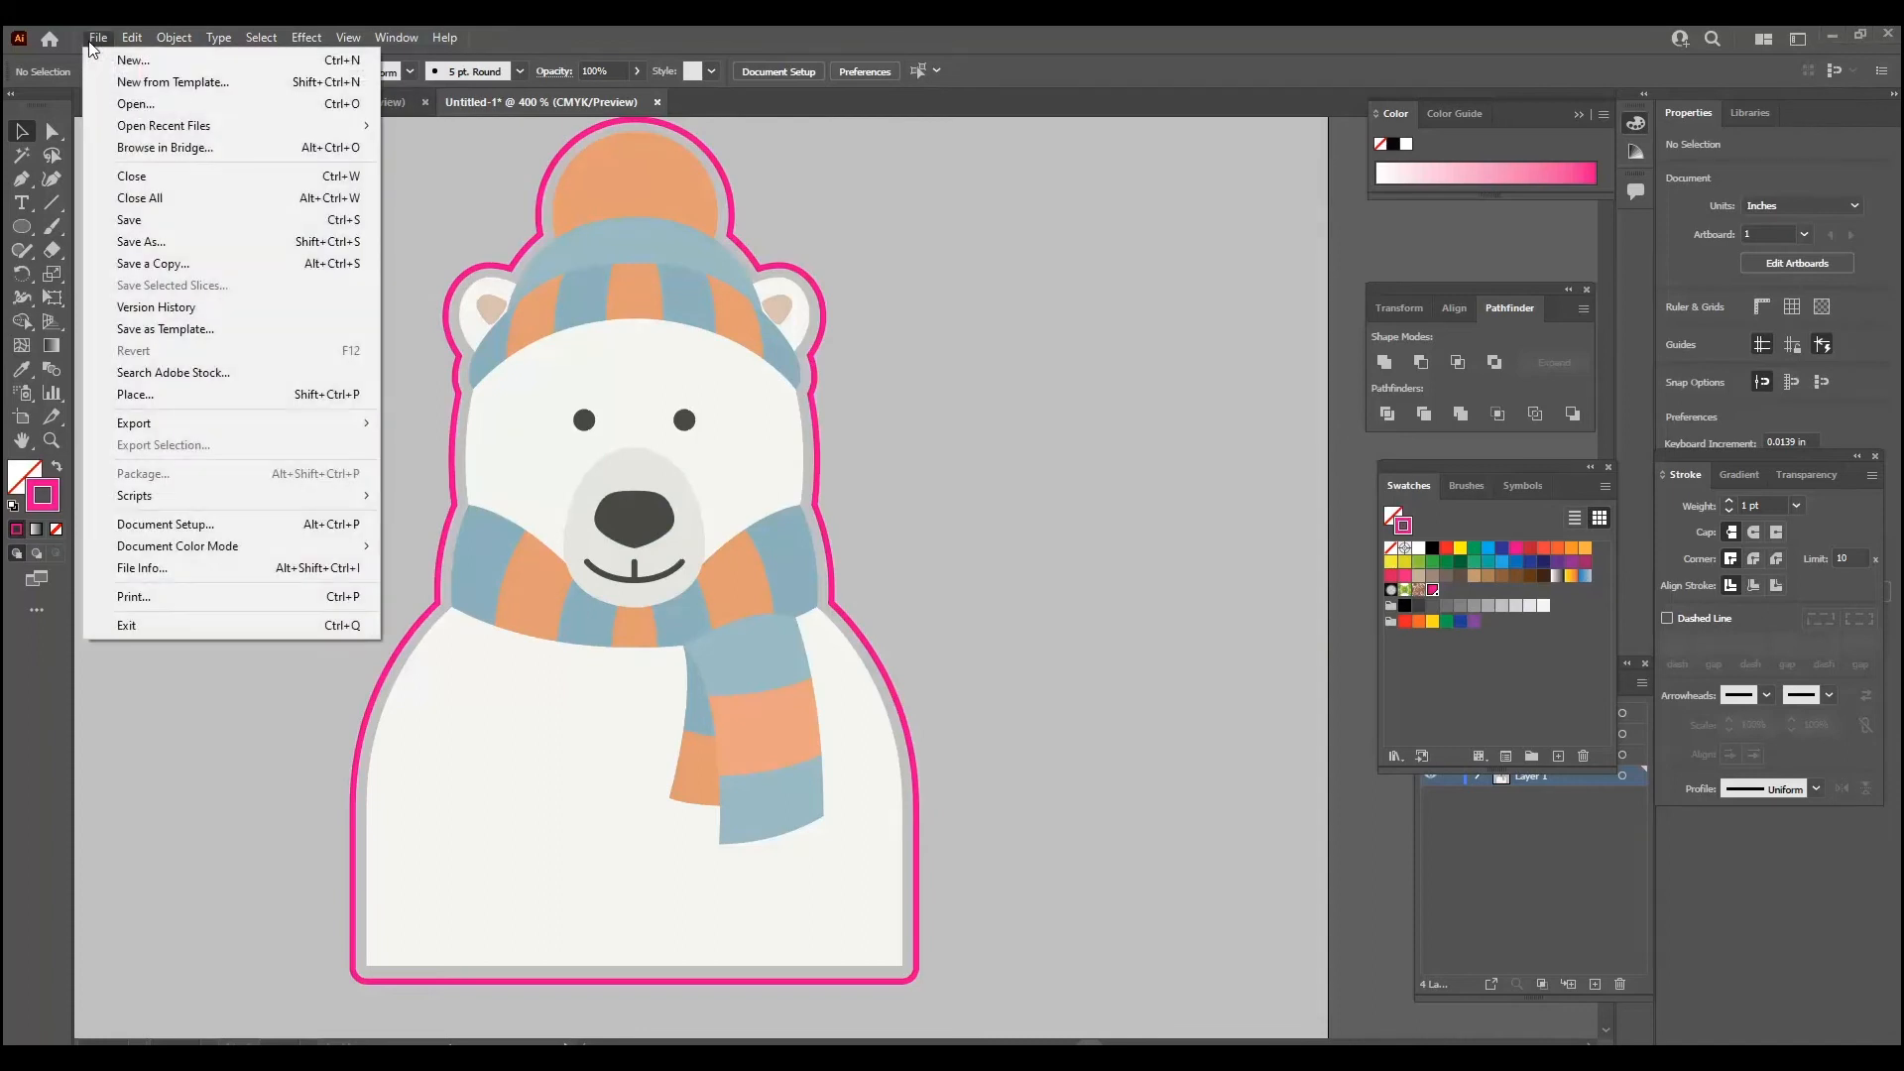
left_click(135, 244)
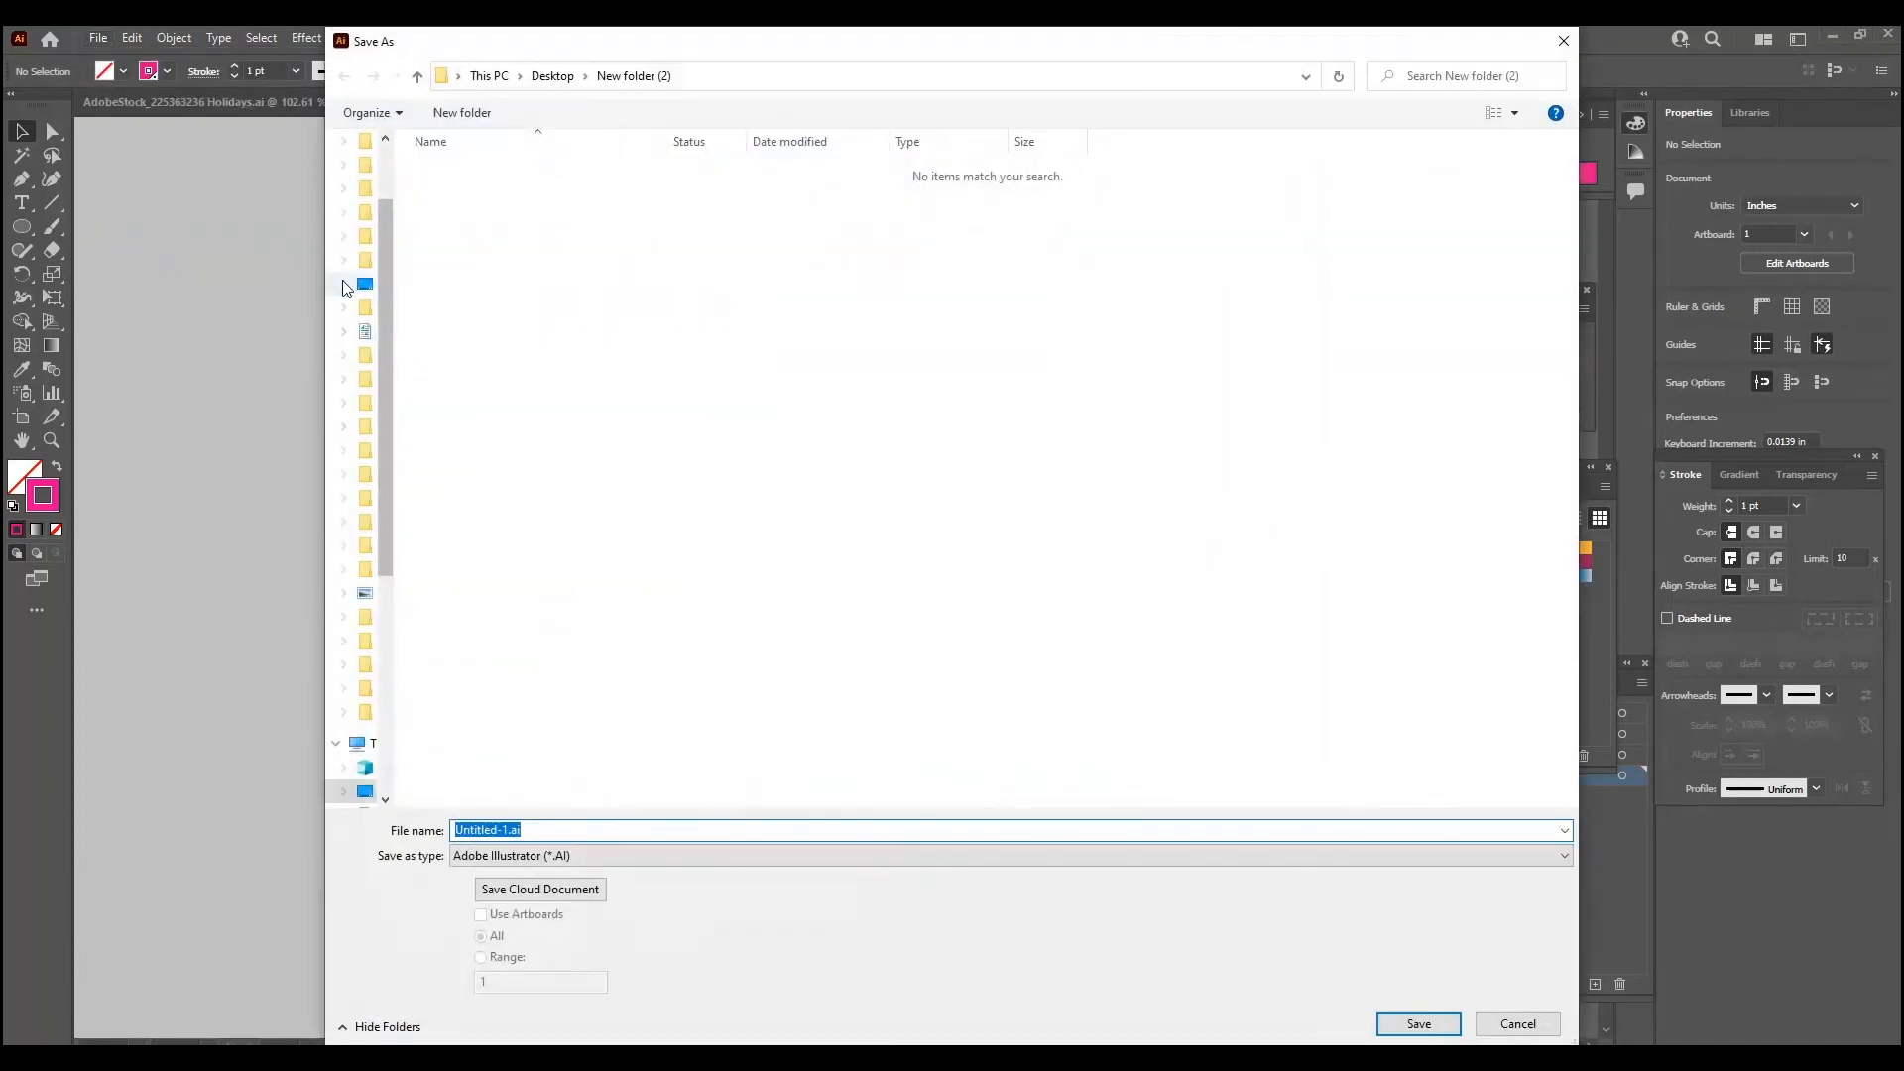
left_click(580, 859)
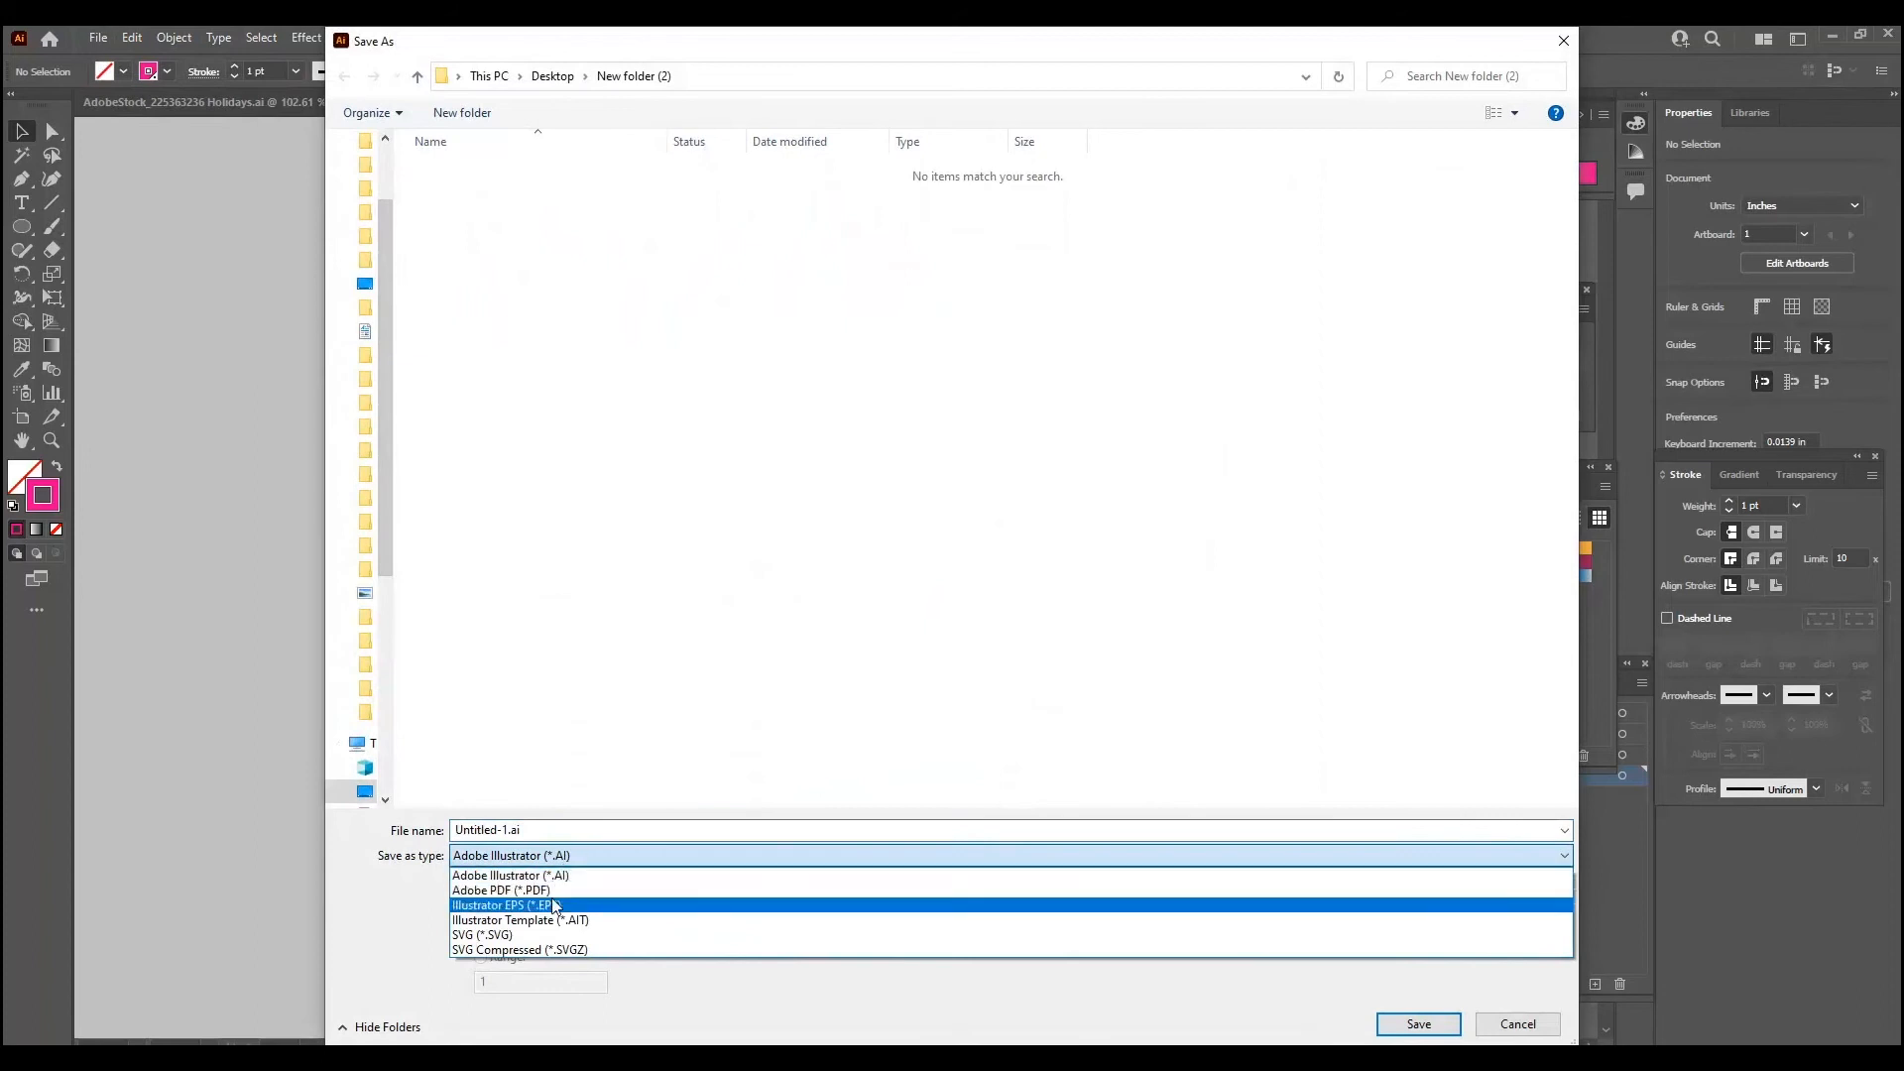
left_click(556, 887)
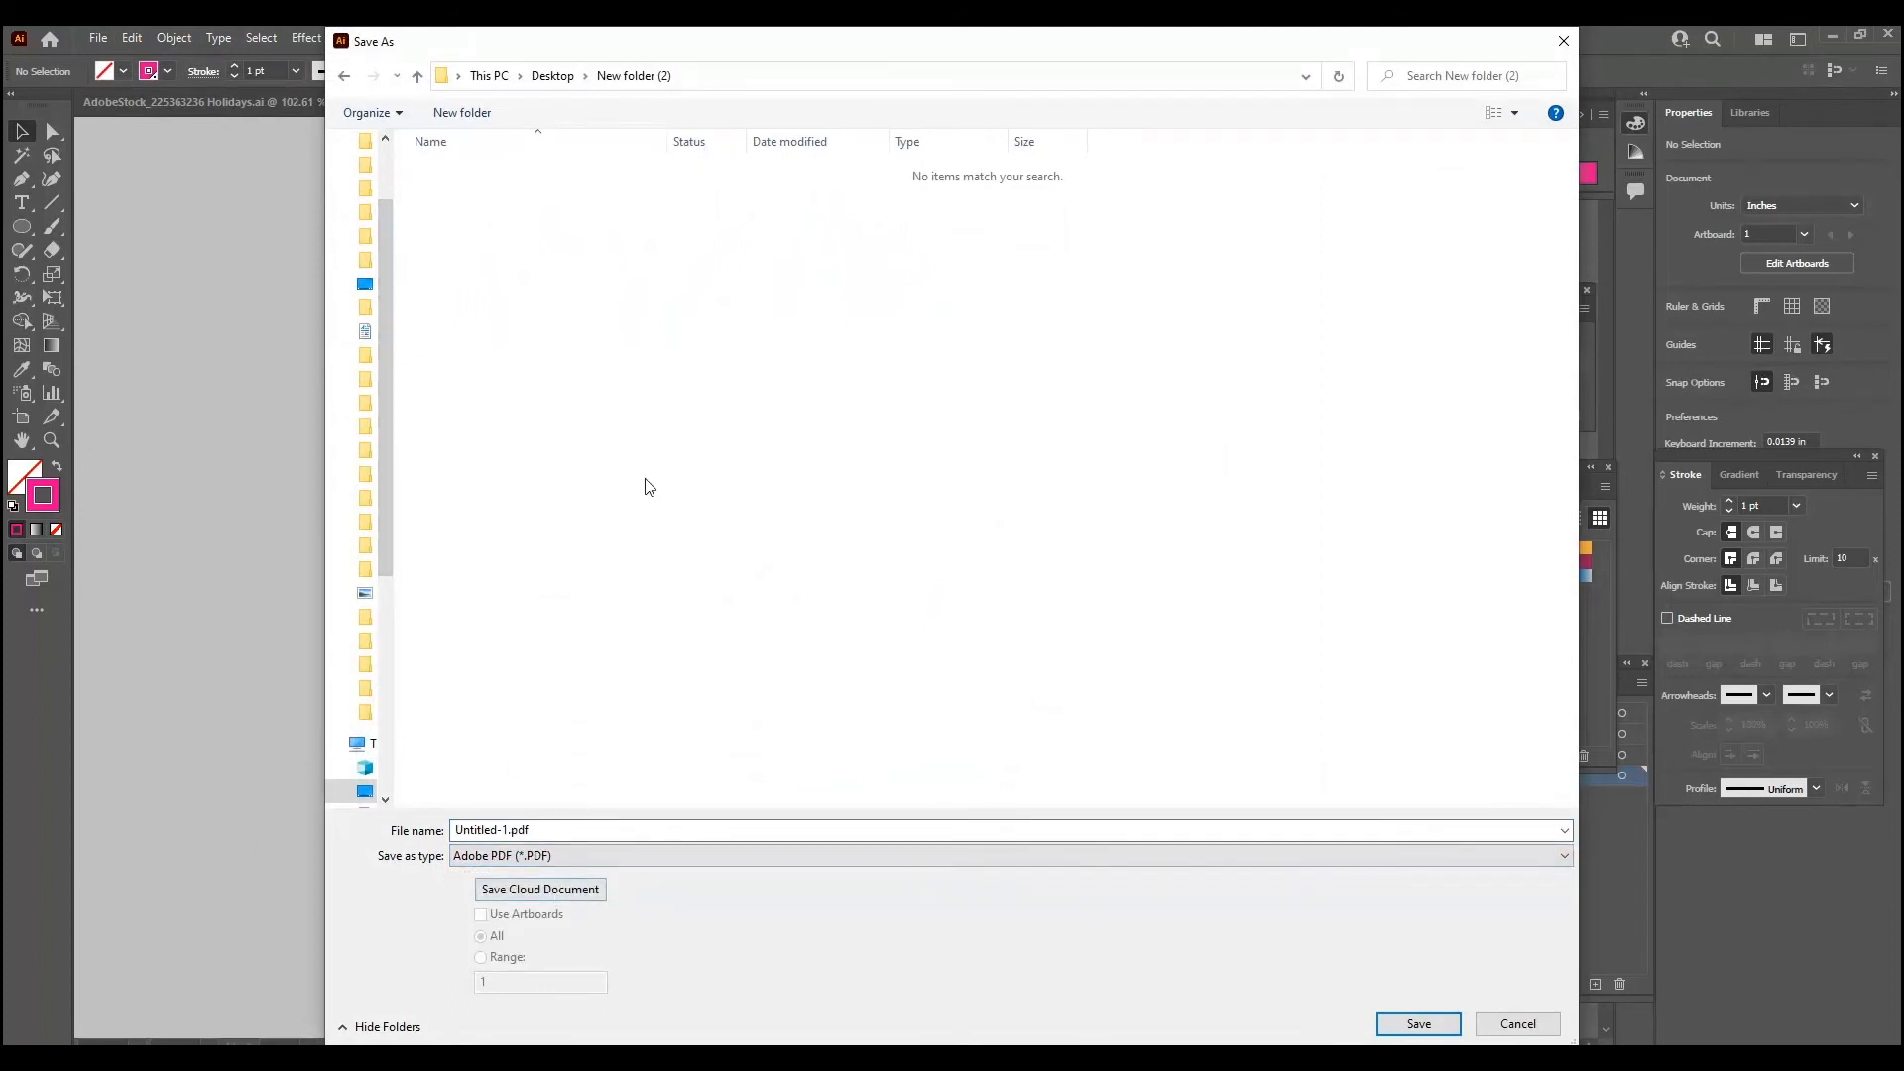
triple_click(567, 831)
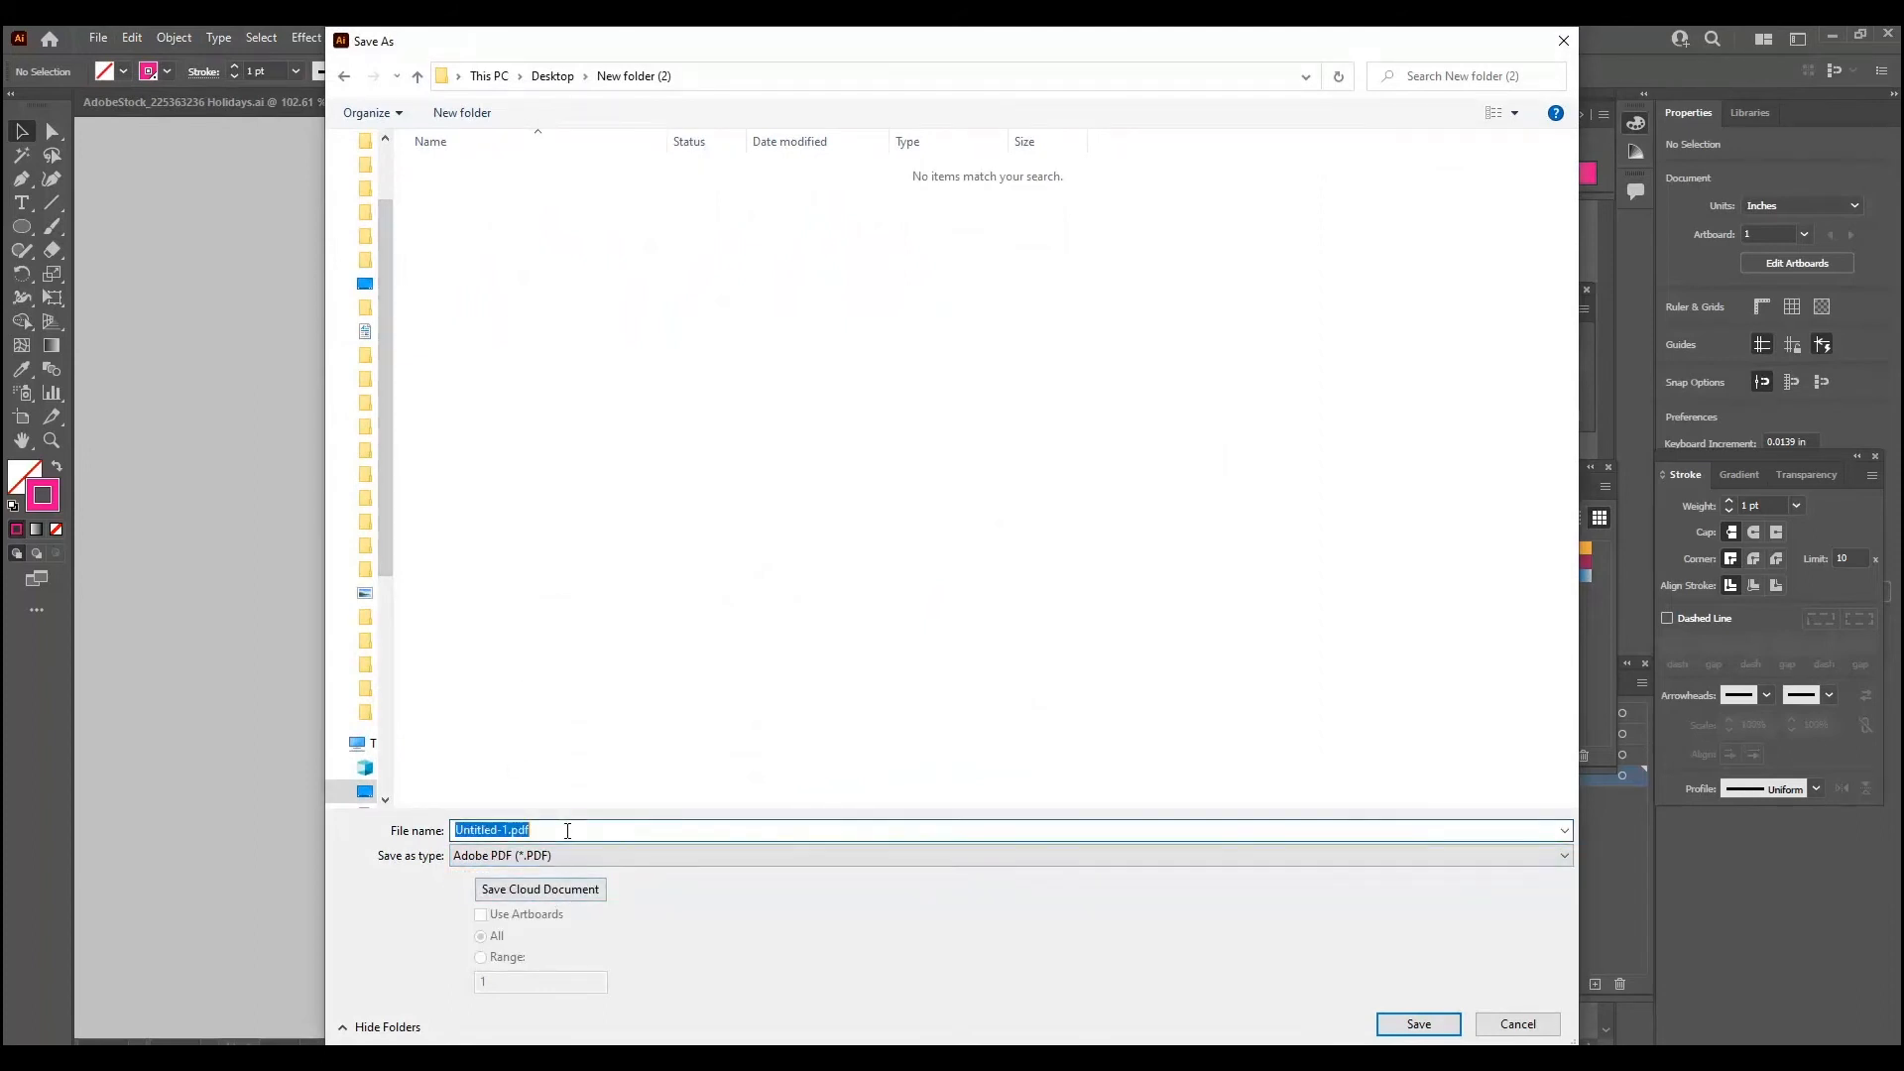
type("Snowman")
left_click(1437, 1024)
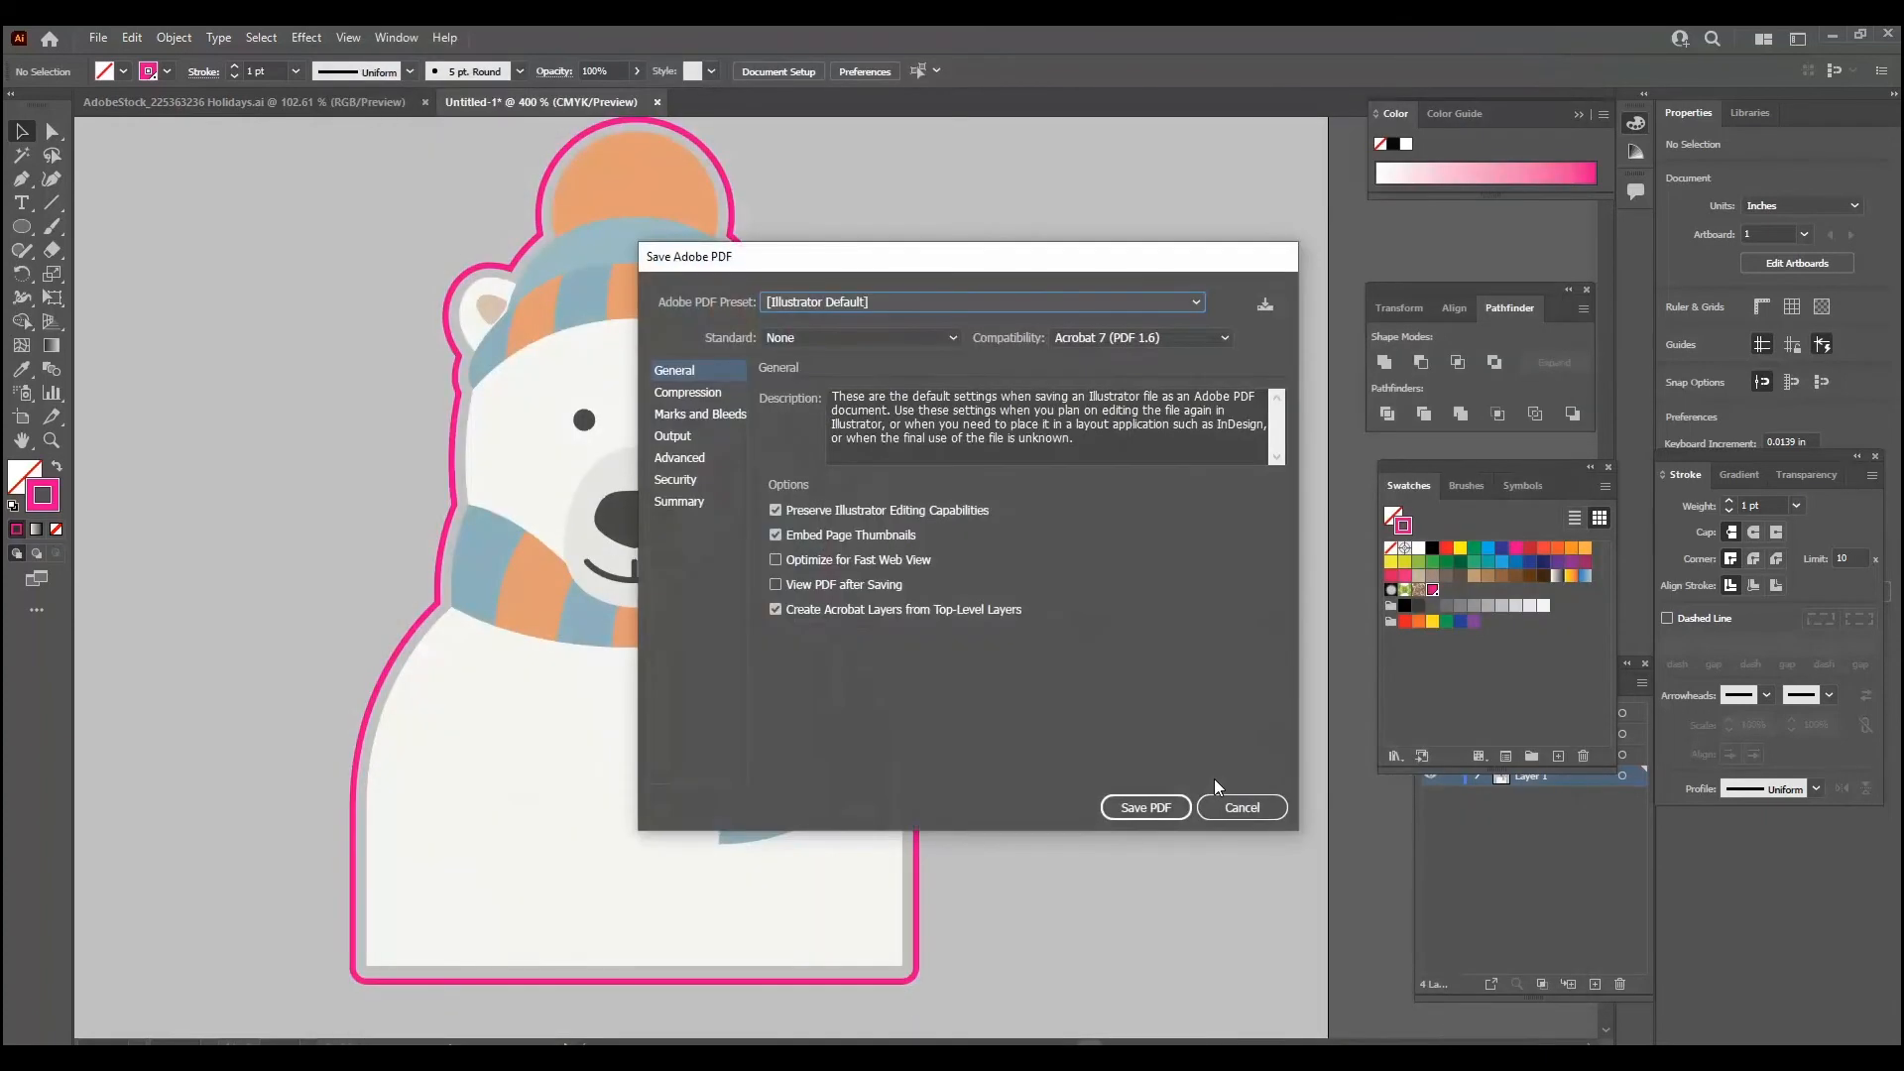
left_click(1146, 803)
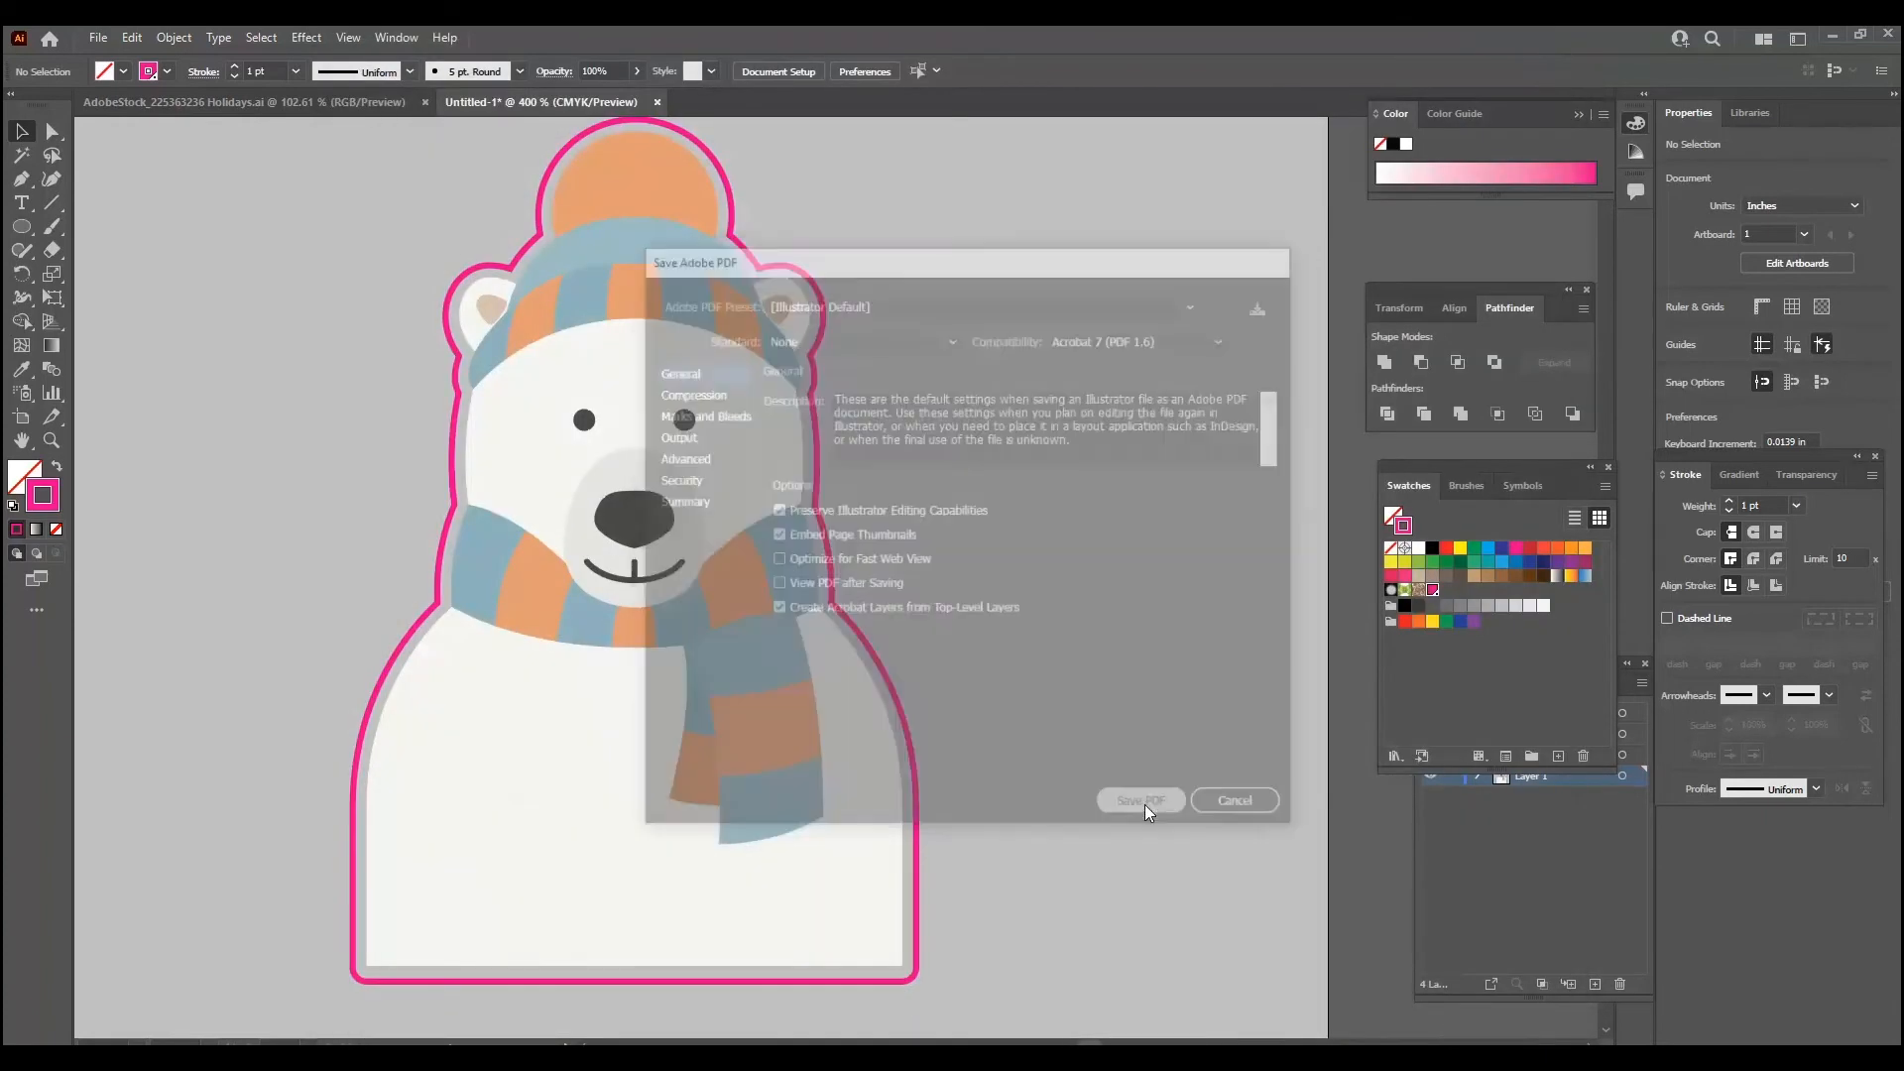
scroll(999, 628, "up", 1)
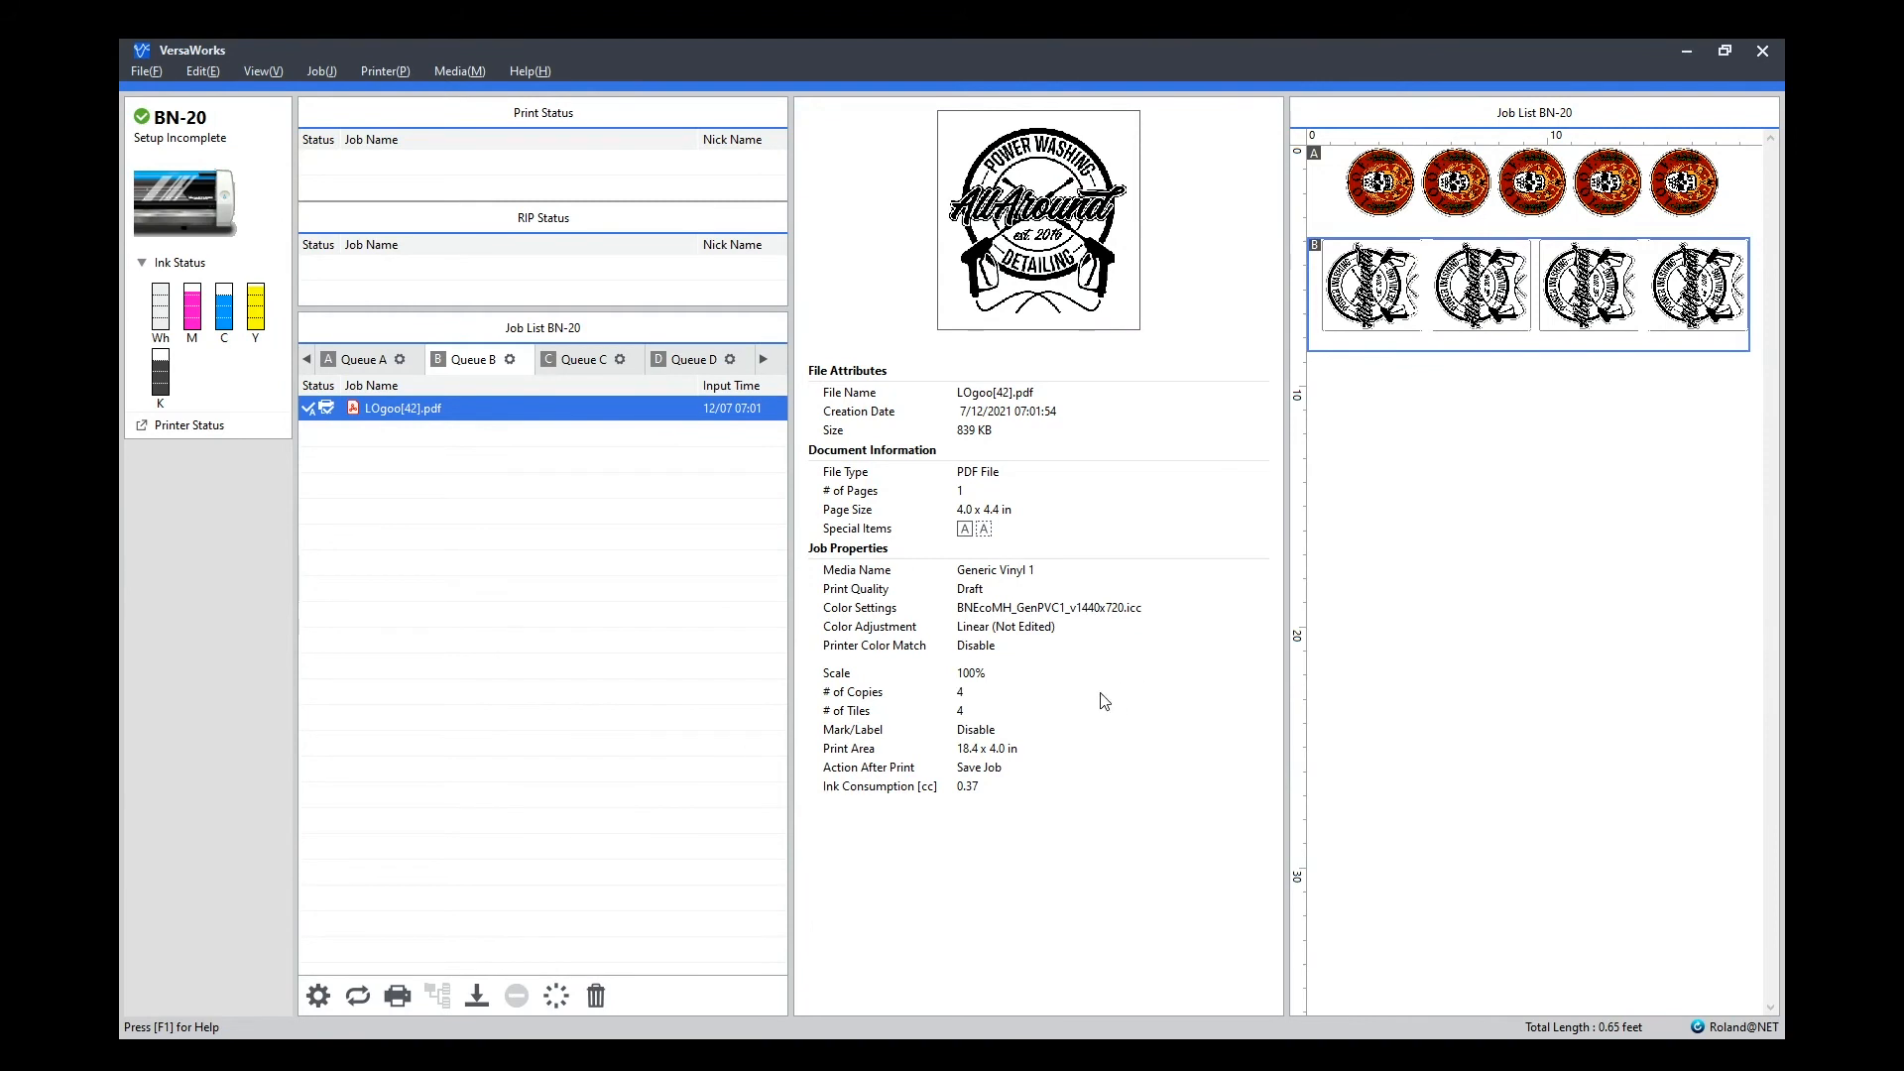
Switch to VersaWorks and look through the job lists of Queues A and B, ending on Queue C.
left_click(584, 362)
left_click(483, 359)
left_click(398, 362)
left_click(465, 368)
left_click(562, 365)
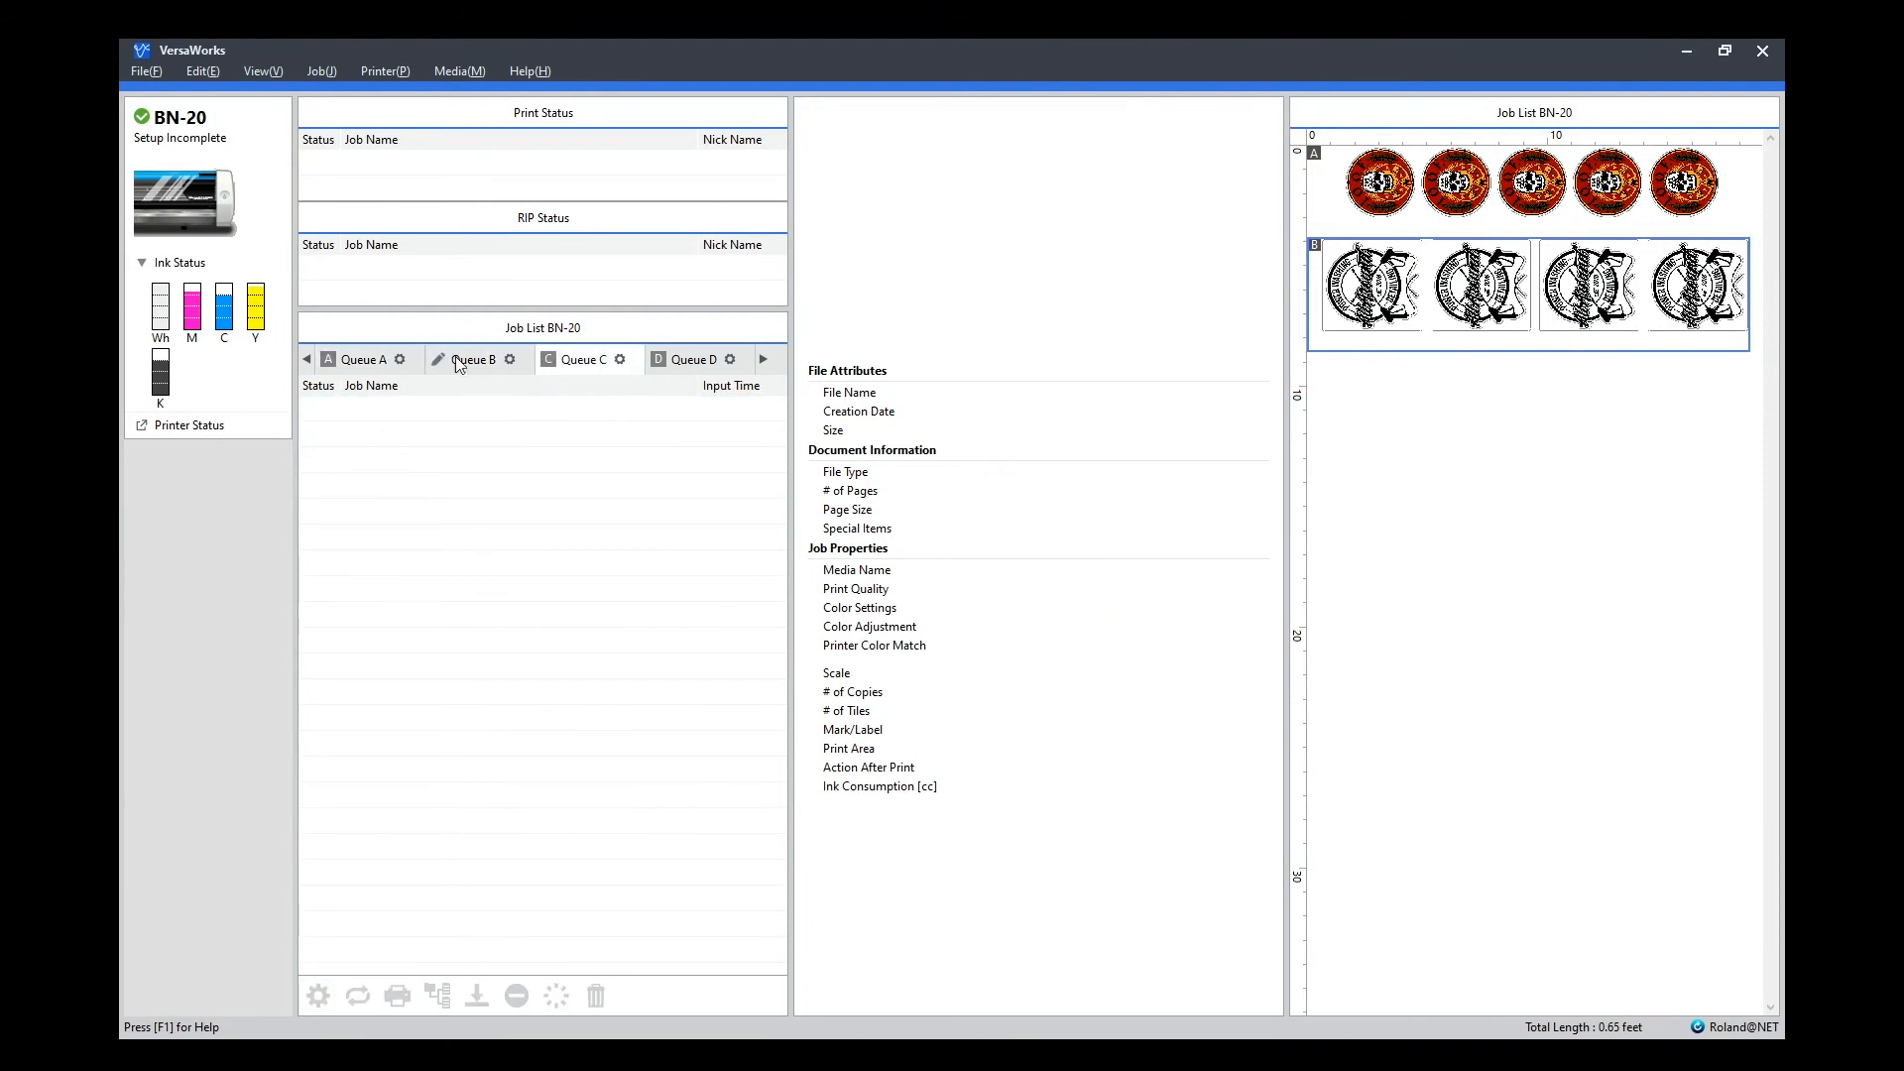
Add the Snowman PDF from USB DISK (E:) as a job to Queue C.
left_click(146, 71)
mouse_move(157, 96)
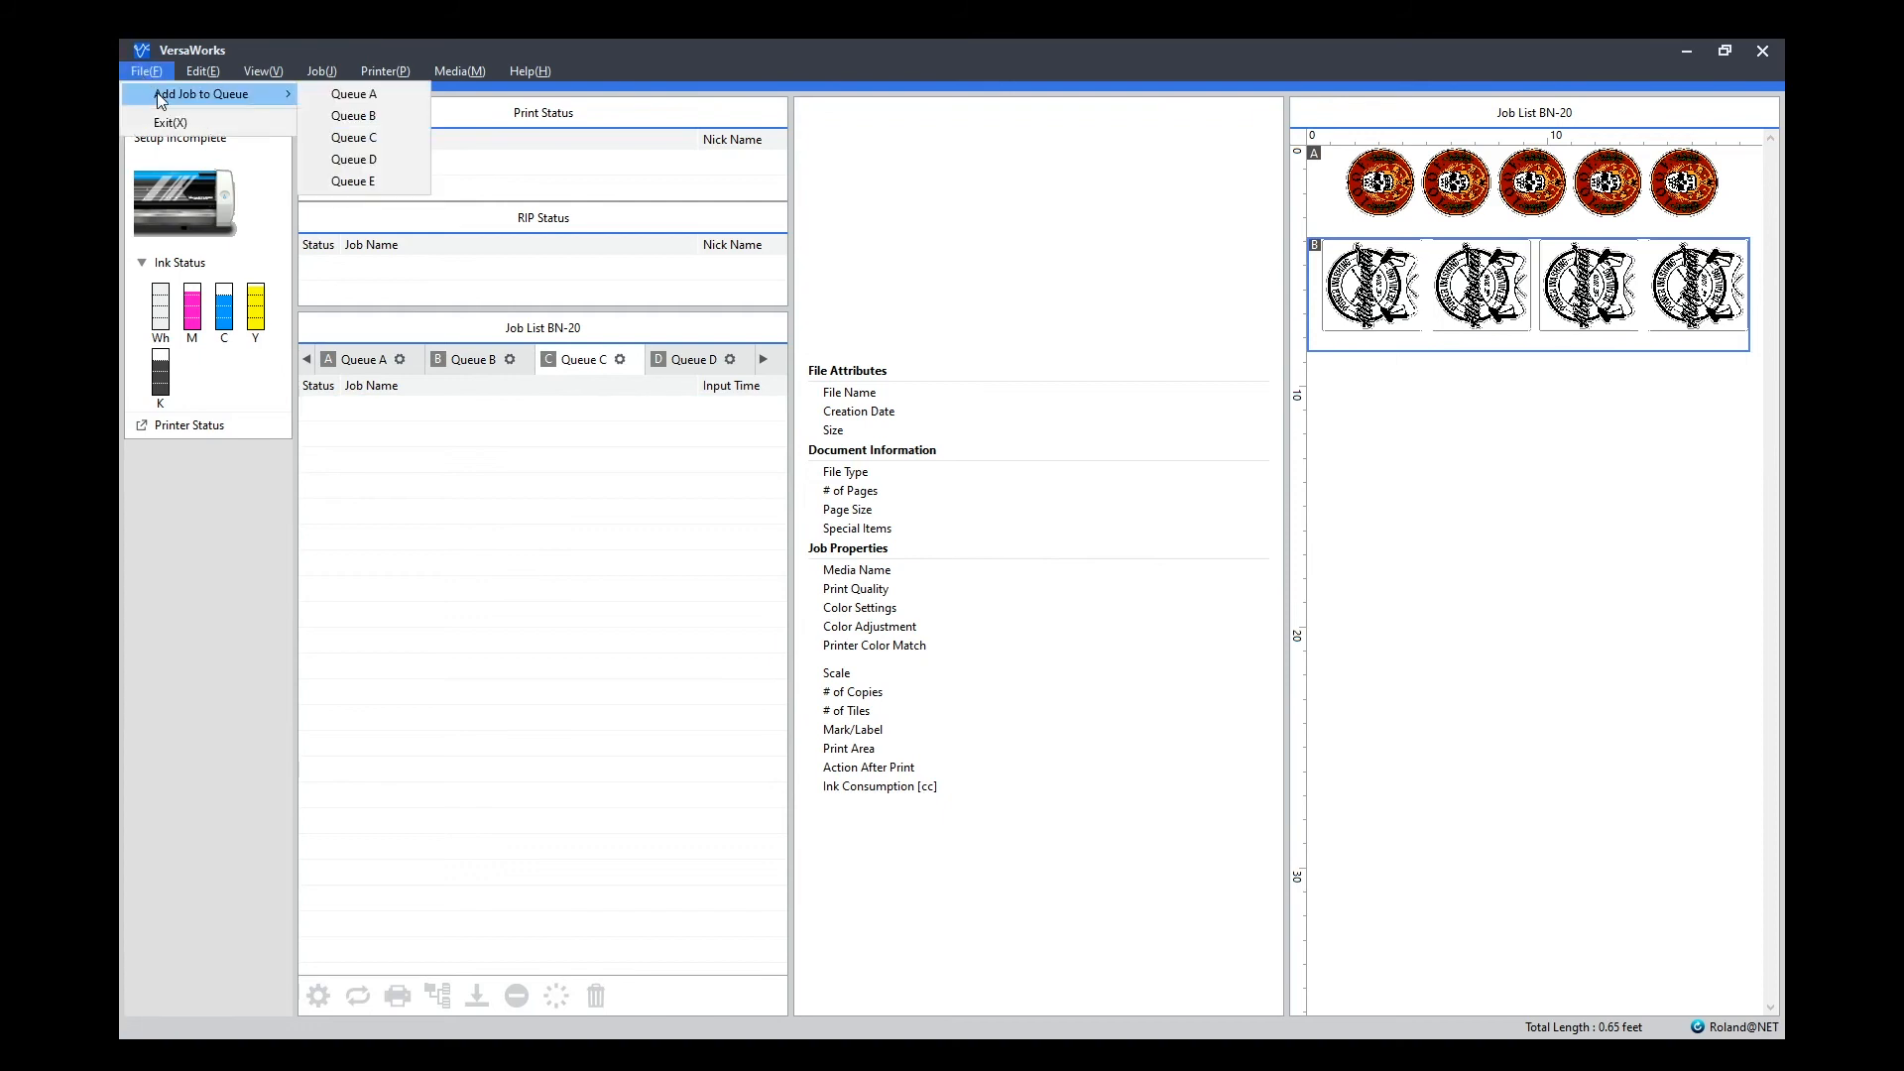
left_click(345, 143)
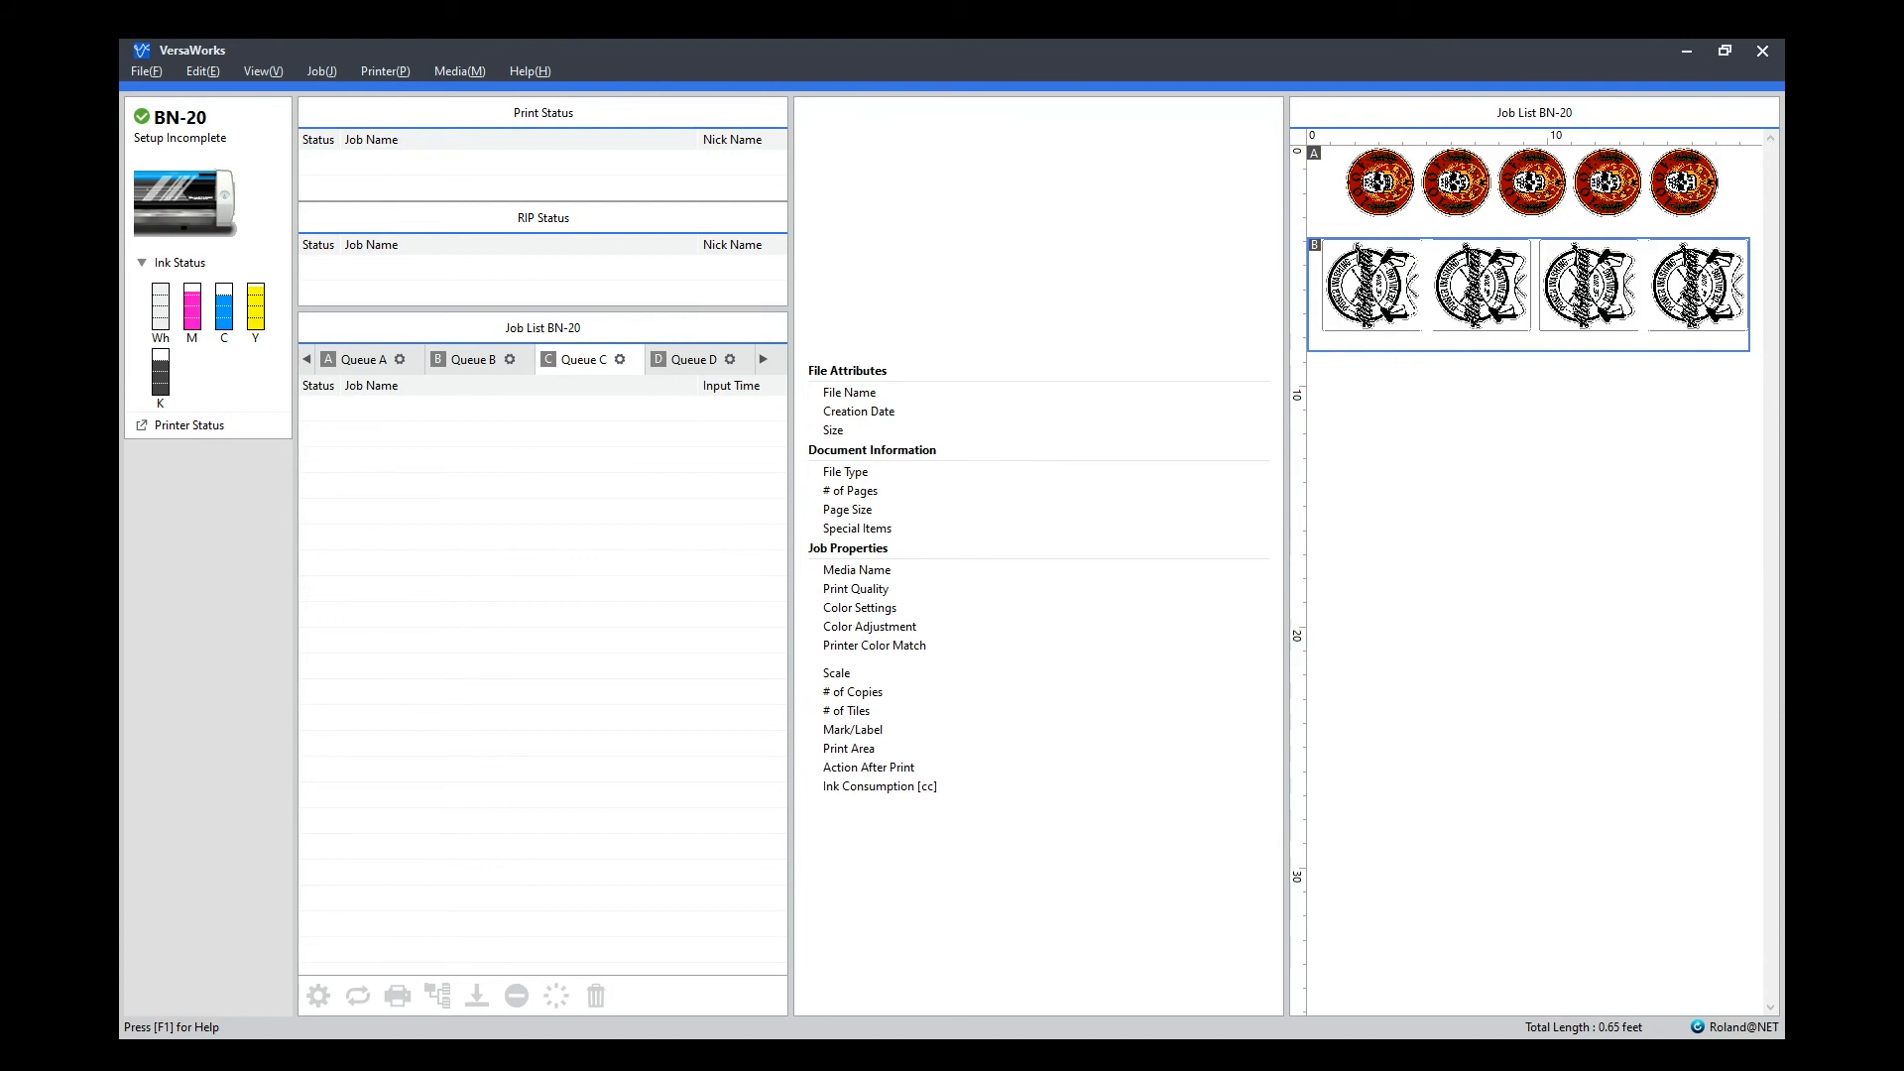
double_click(662, 541)
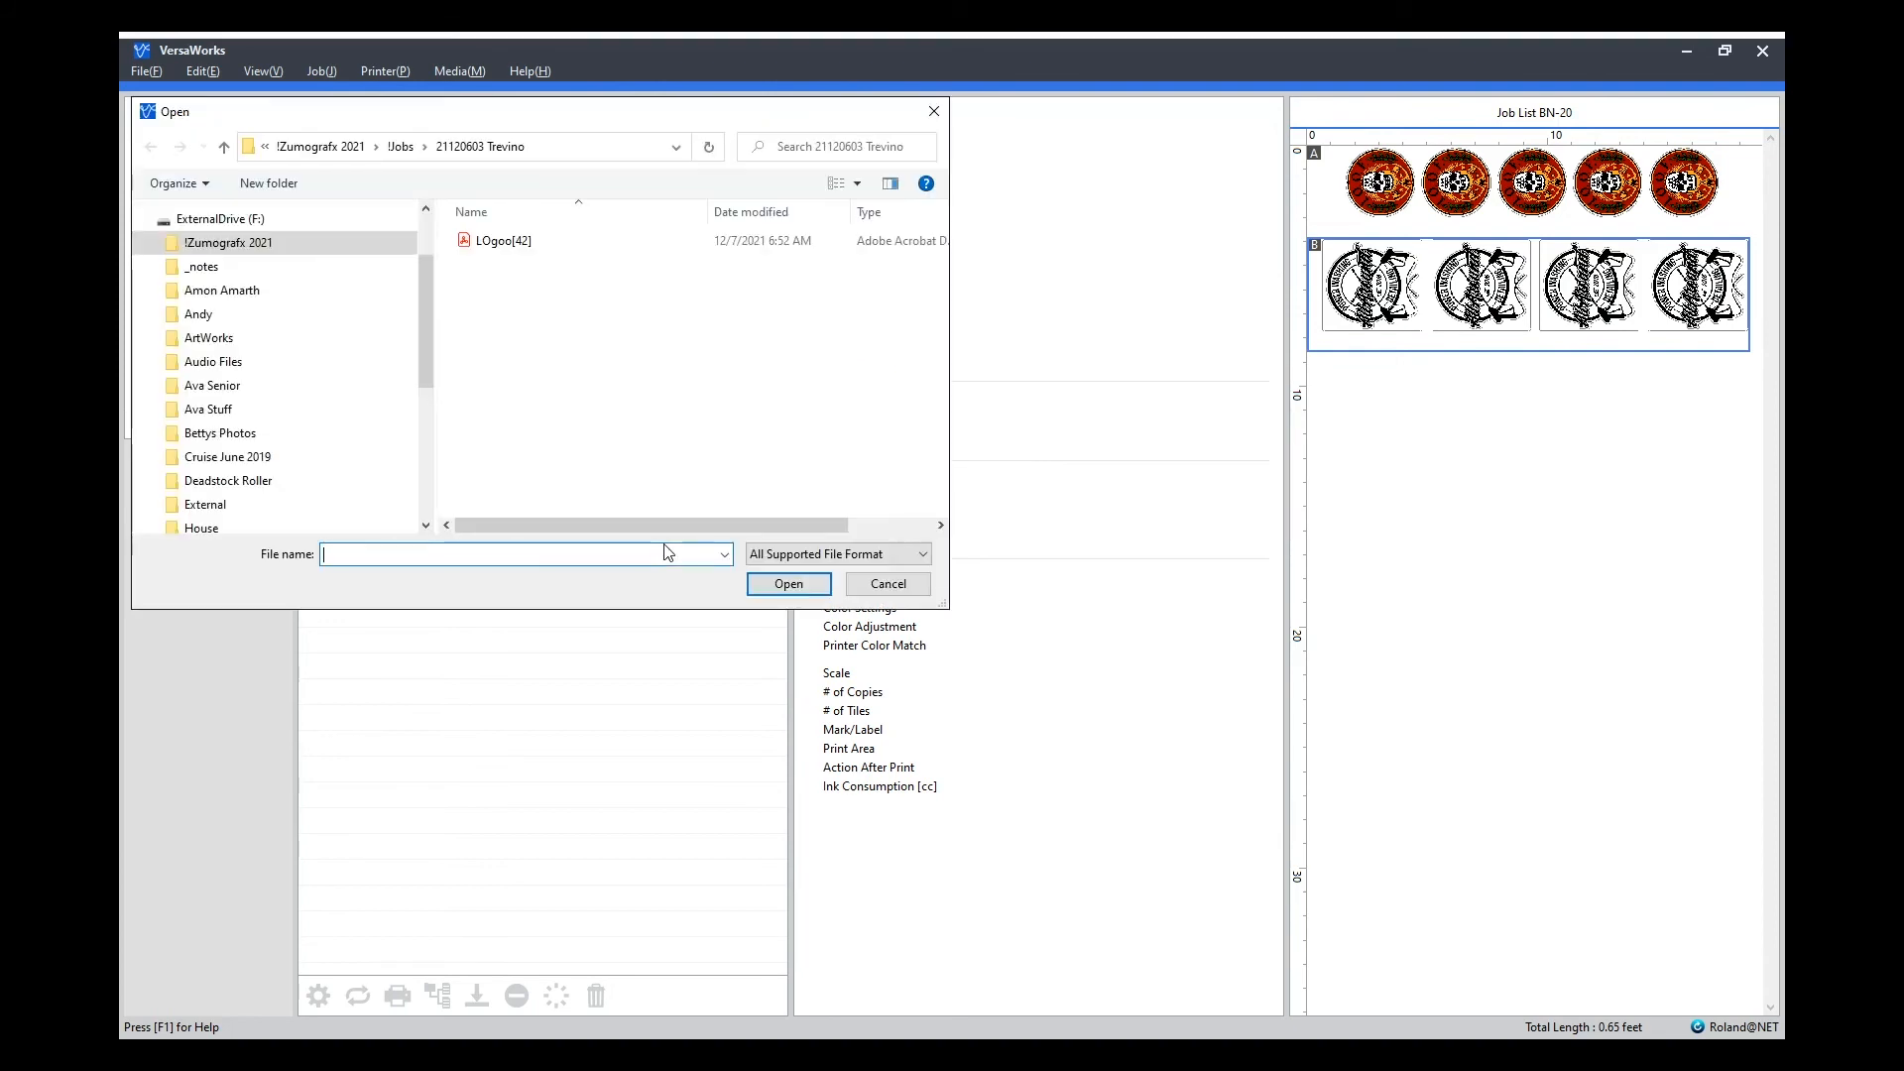
scroll(375, 337, "down", 5)
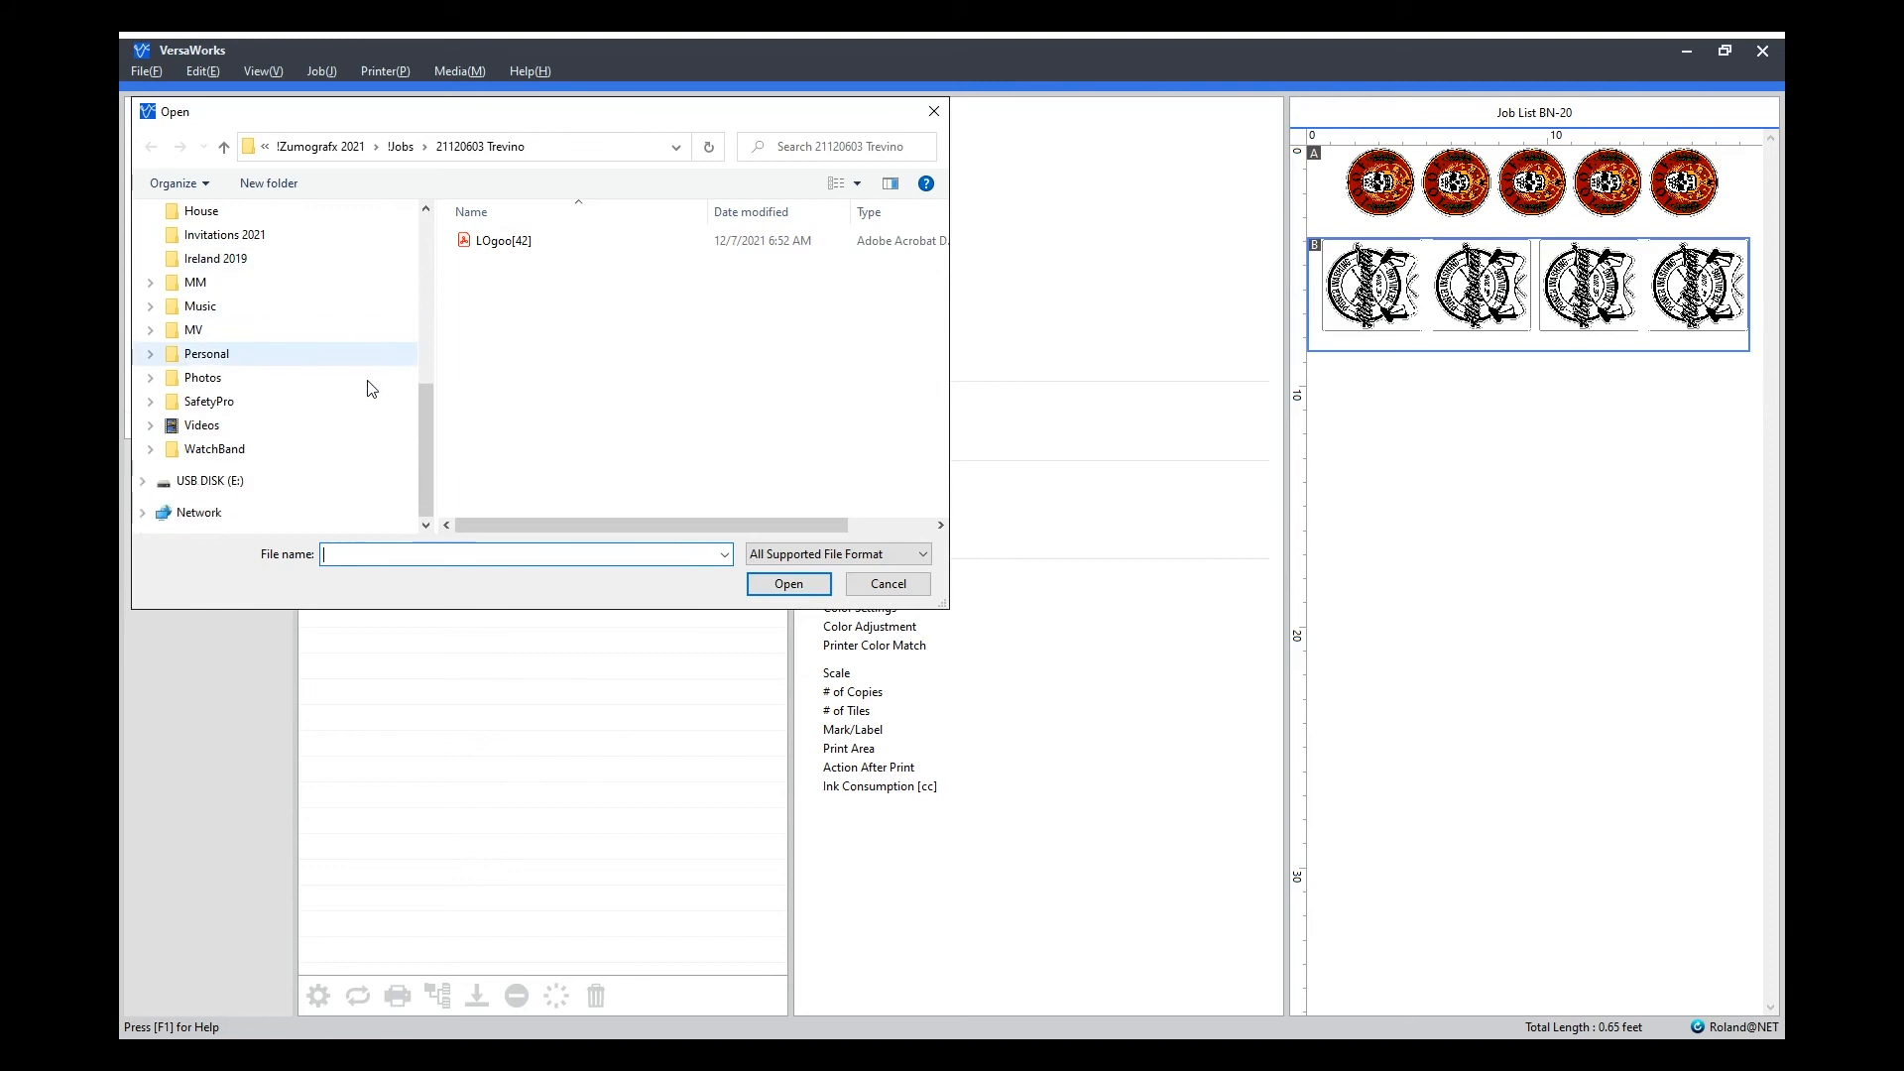
left_click(219, 480)
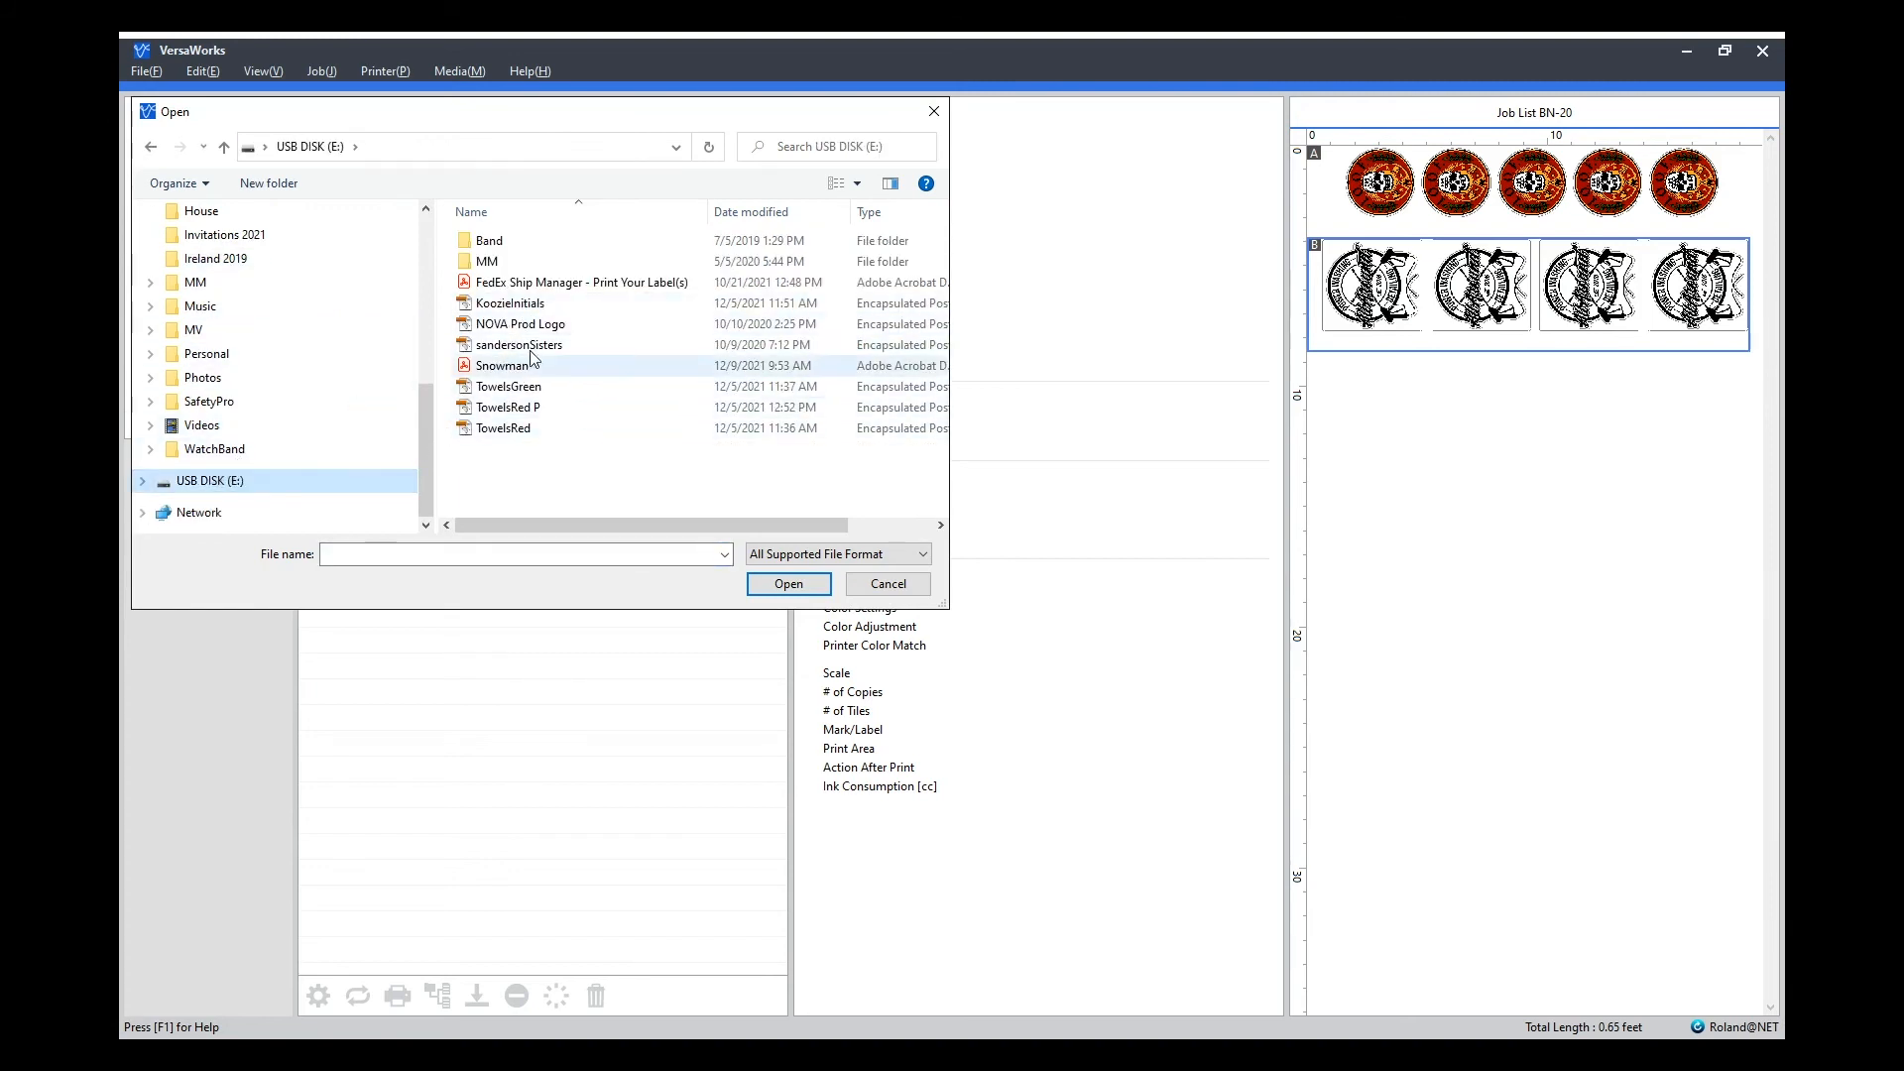
left_click(512, 367)
left_click(789, 583)
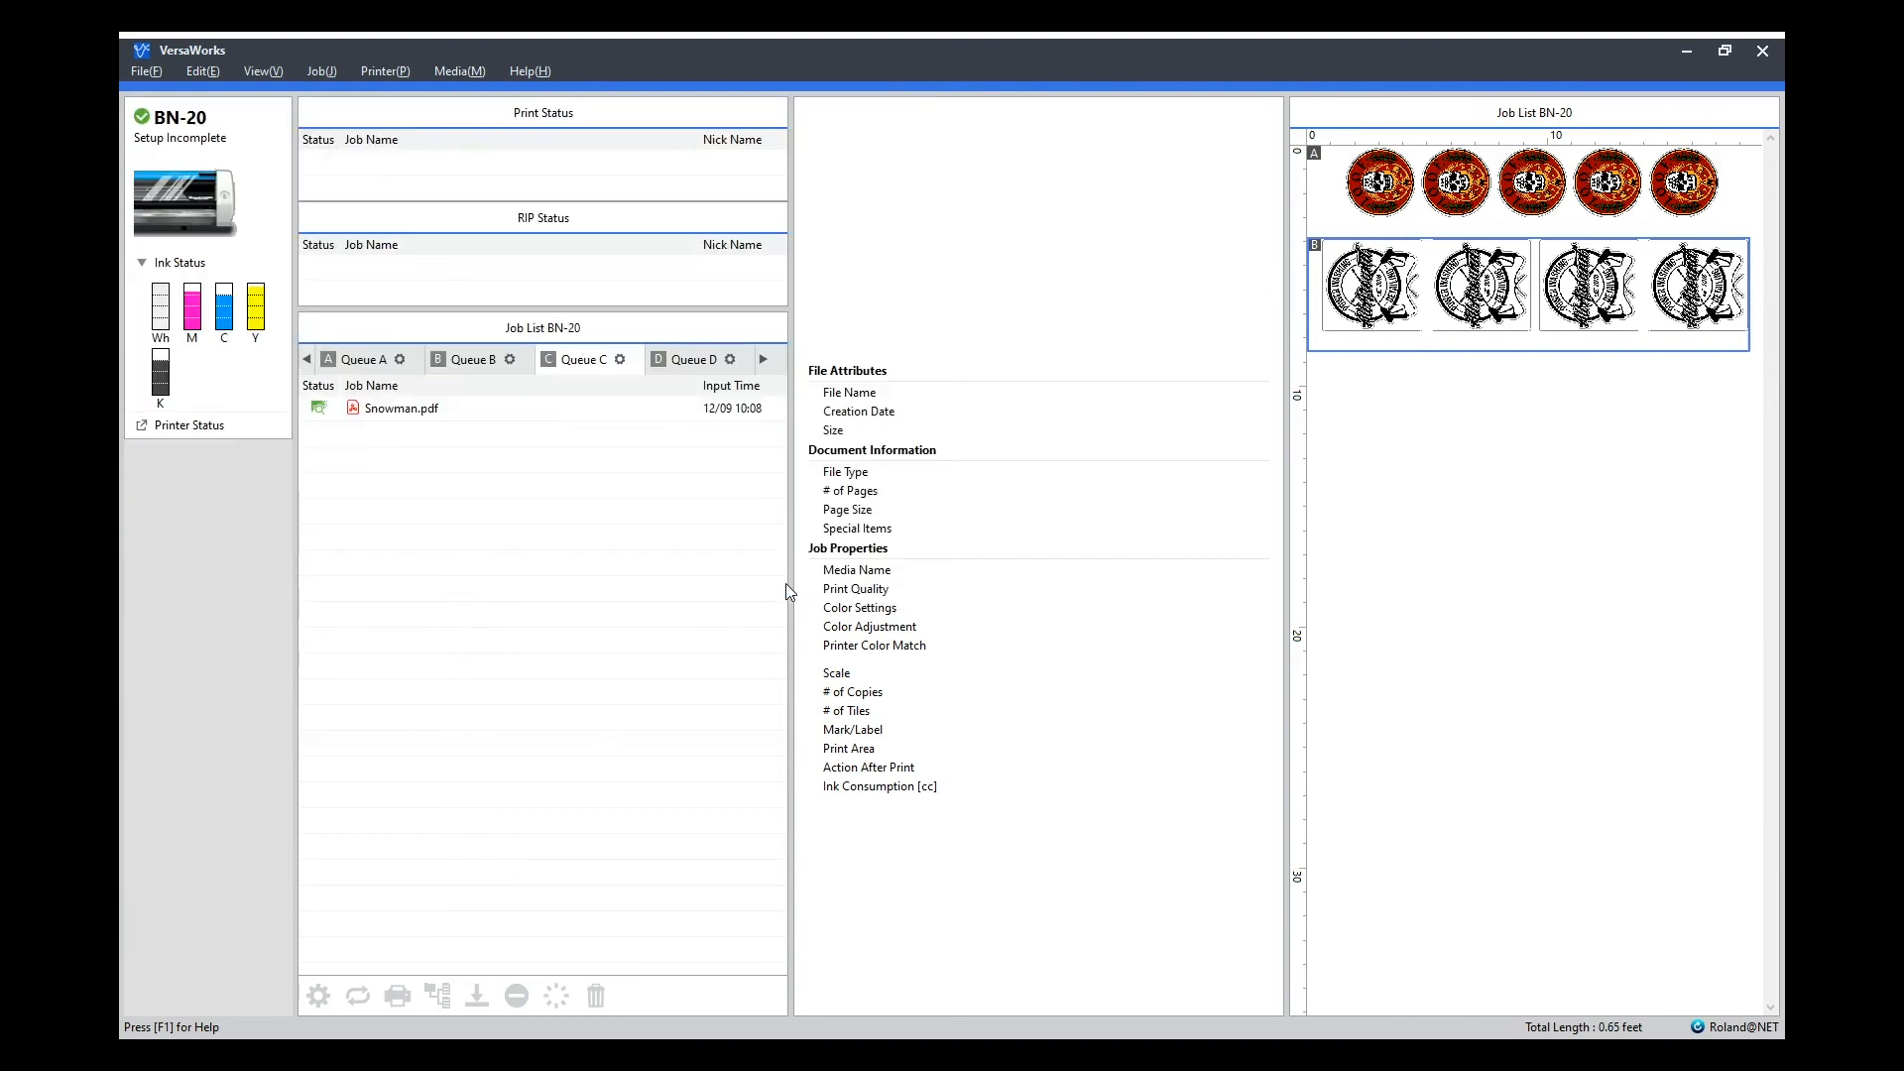
Review the Snowman.pdf job's layout settings, accept them and reselect the job in Queue C.
left_click(417, 408)
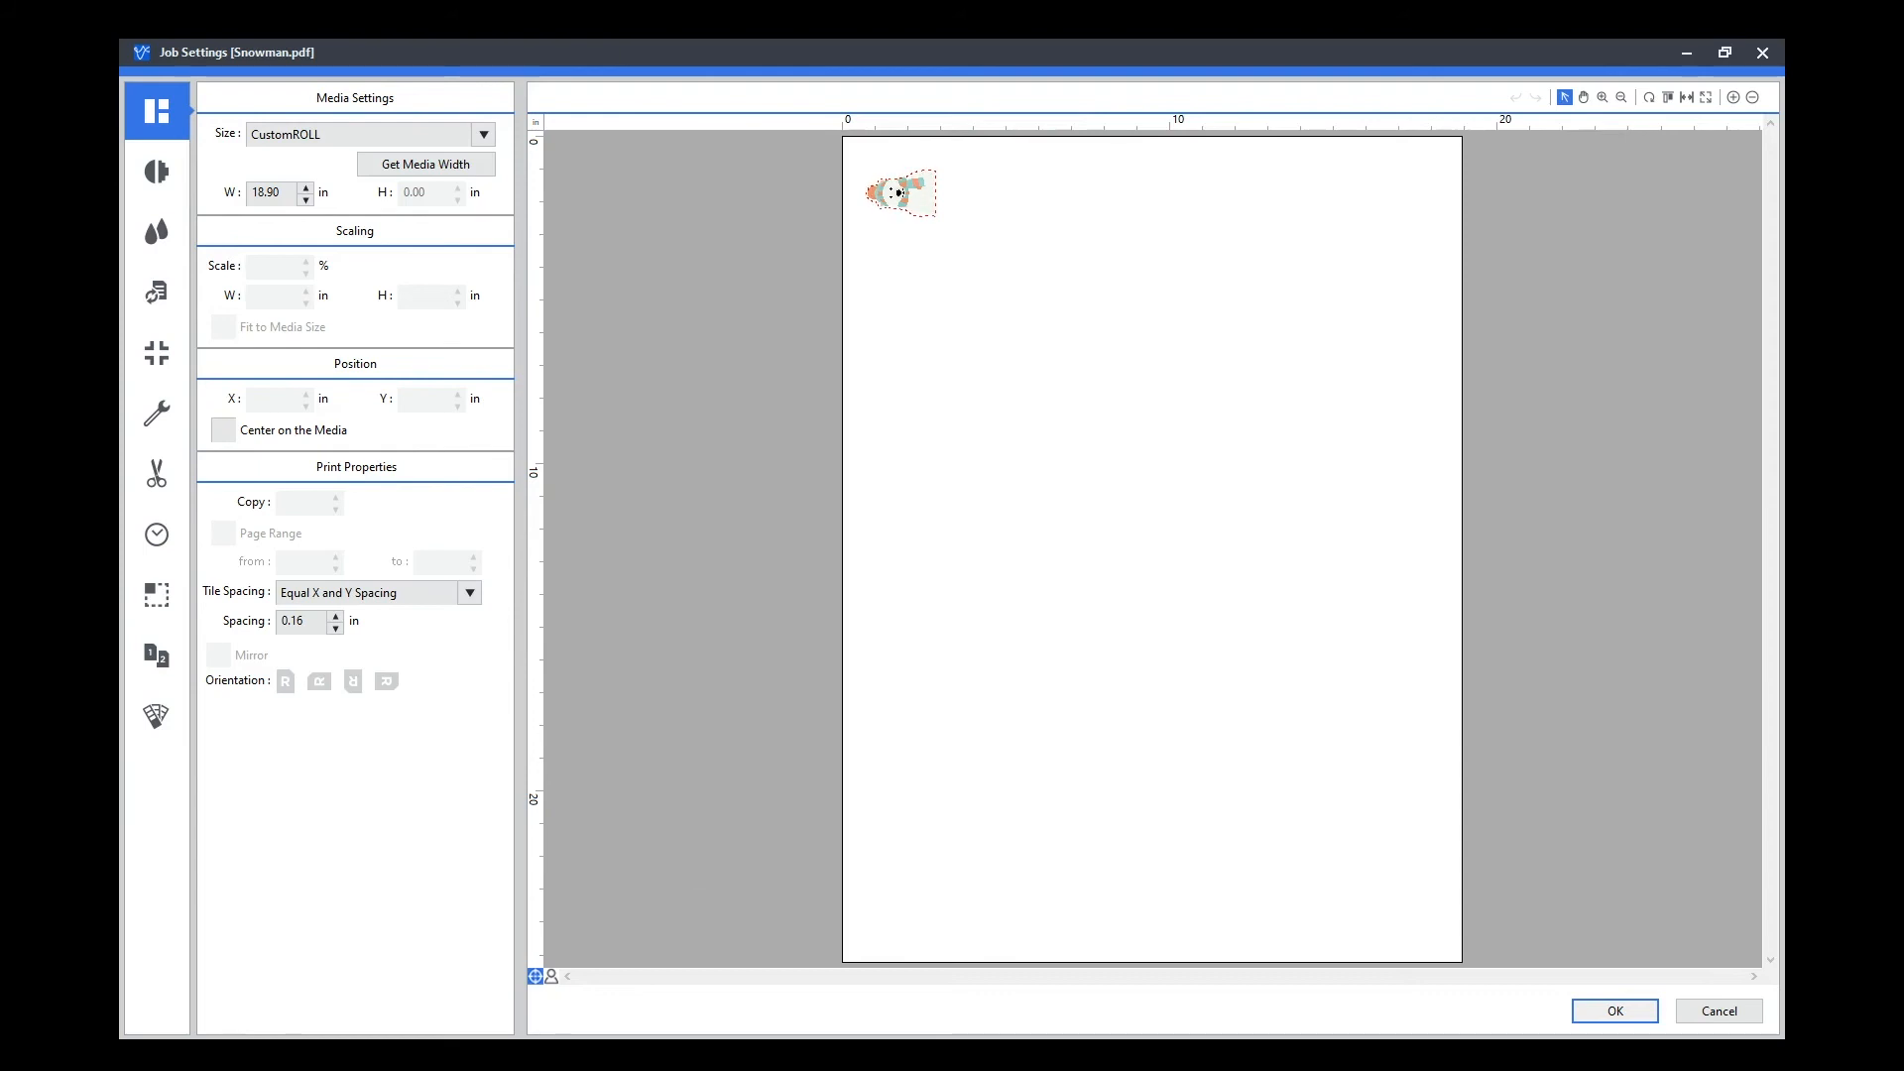
left_click(1622, 1013)
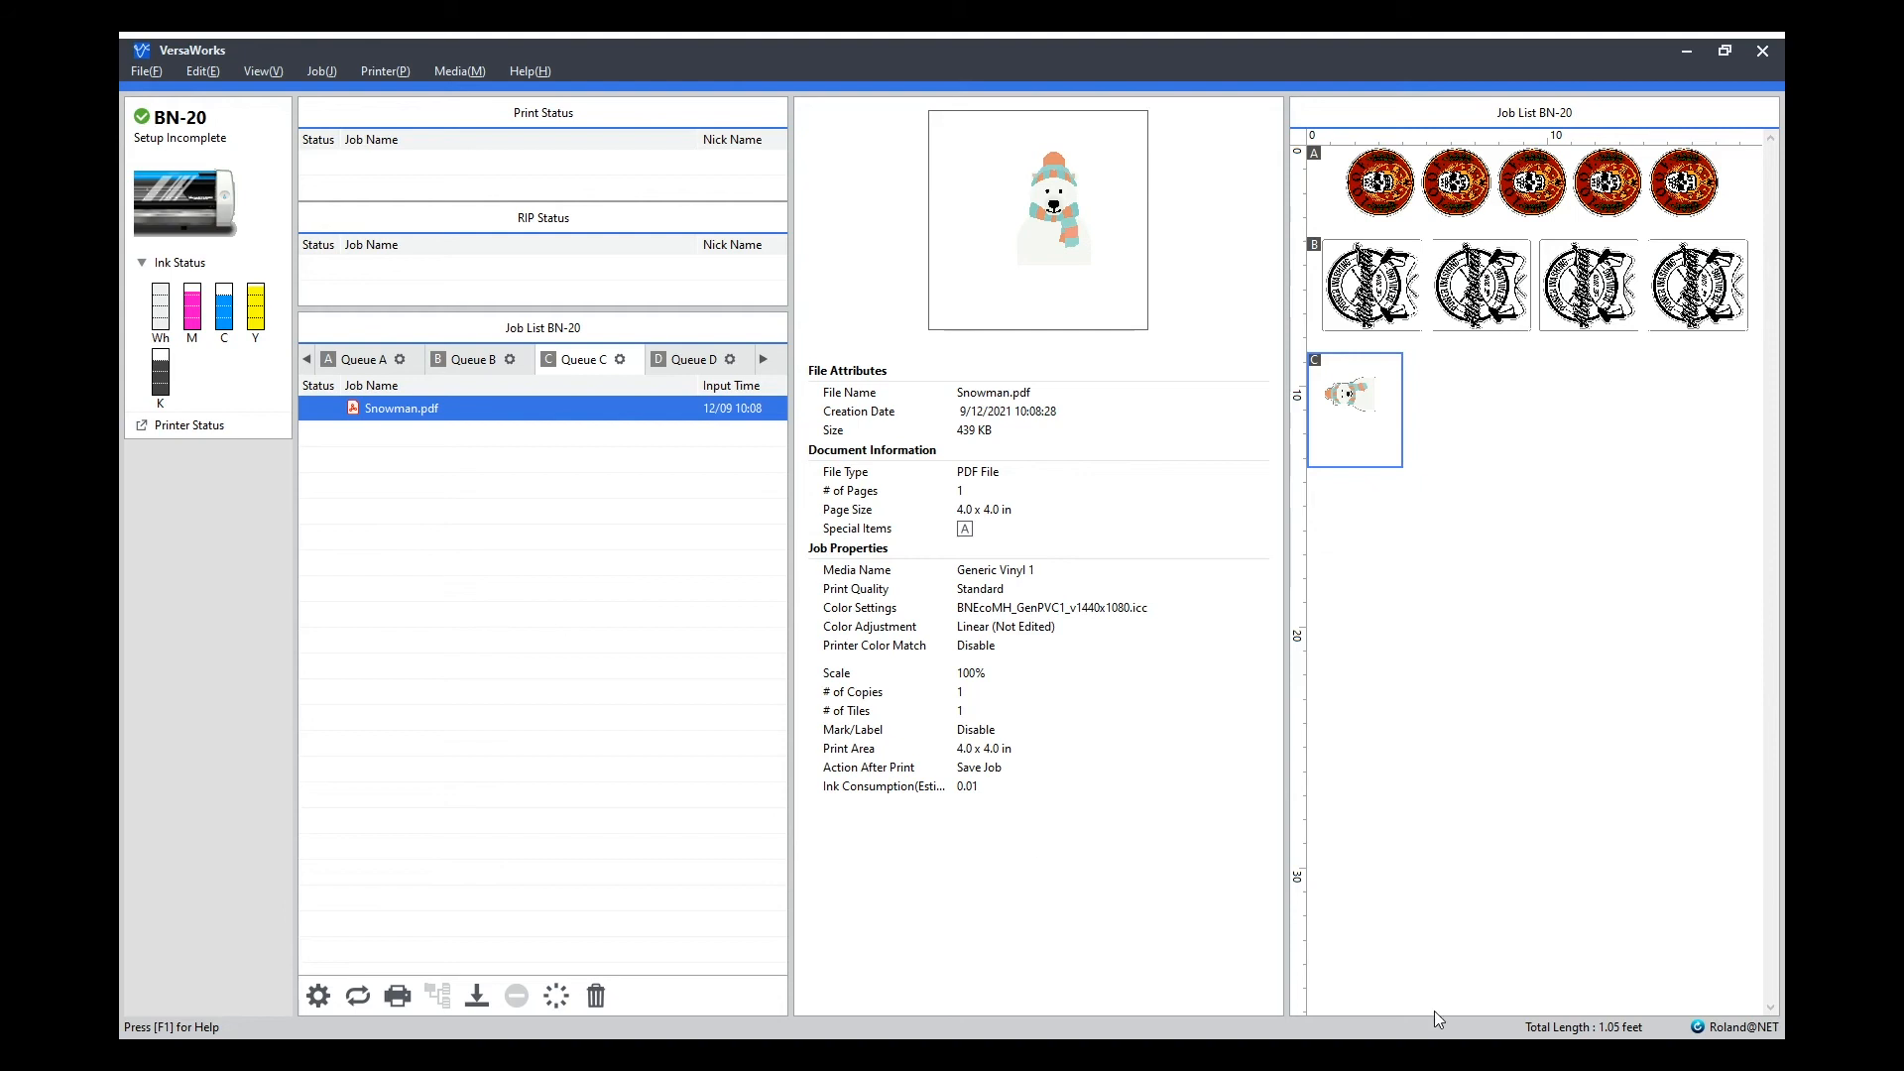
left_click(595, 569)
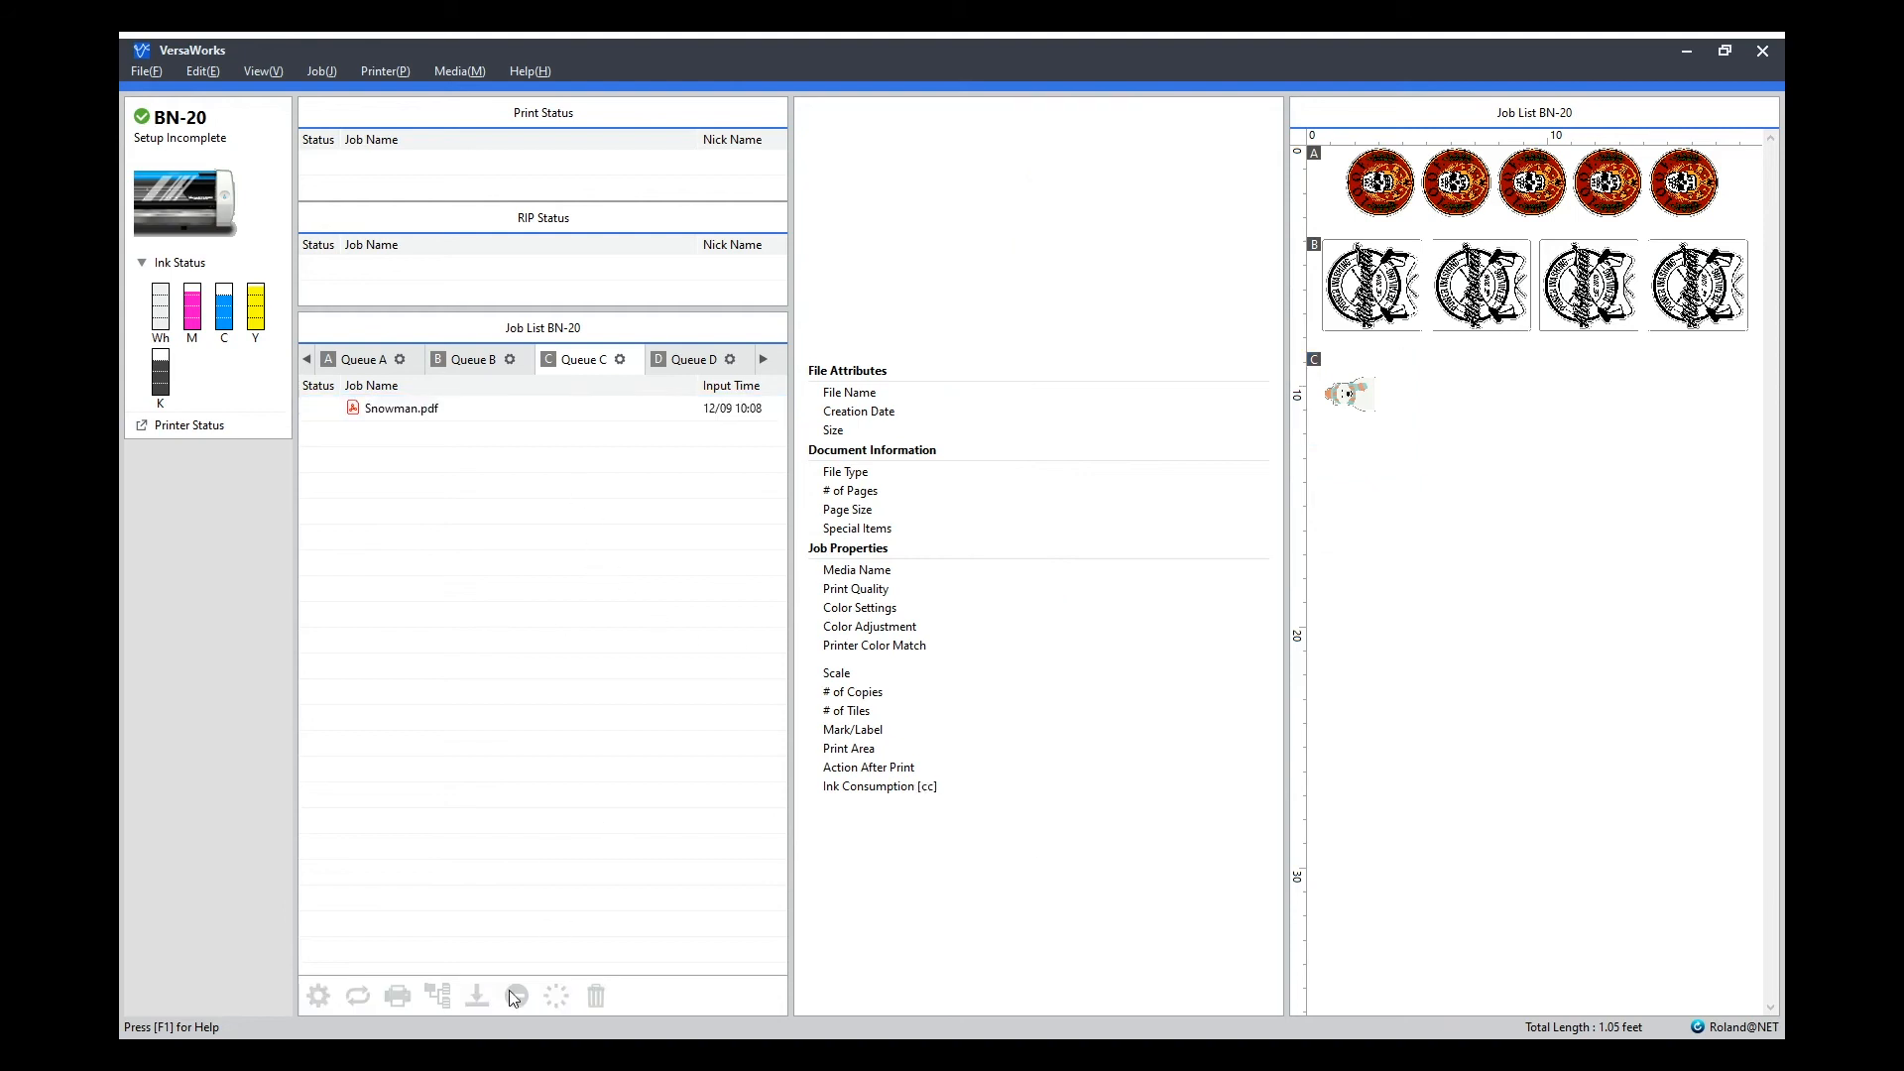
left_click(396, 424)
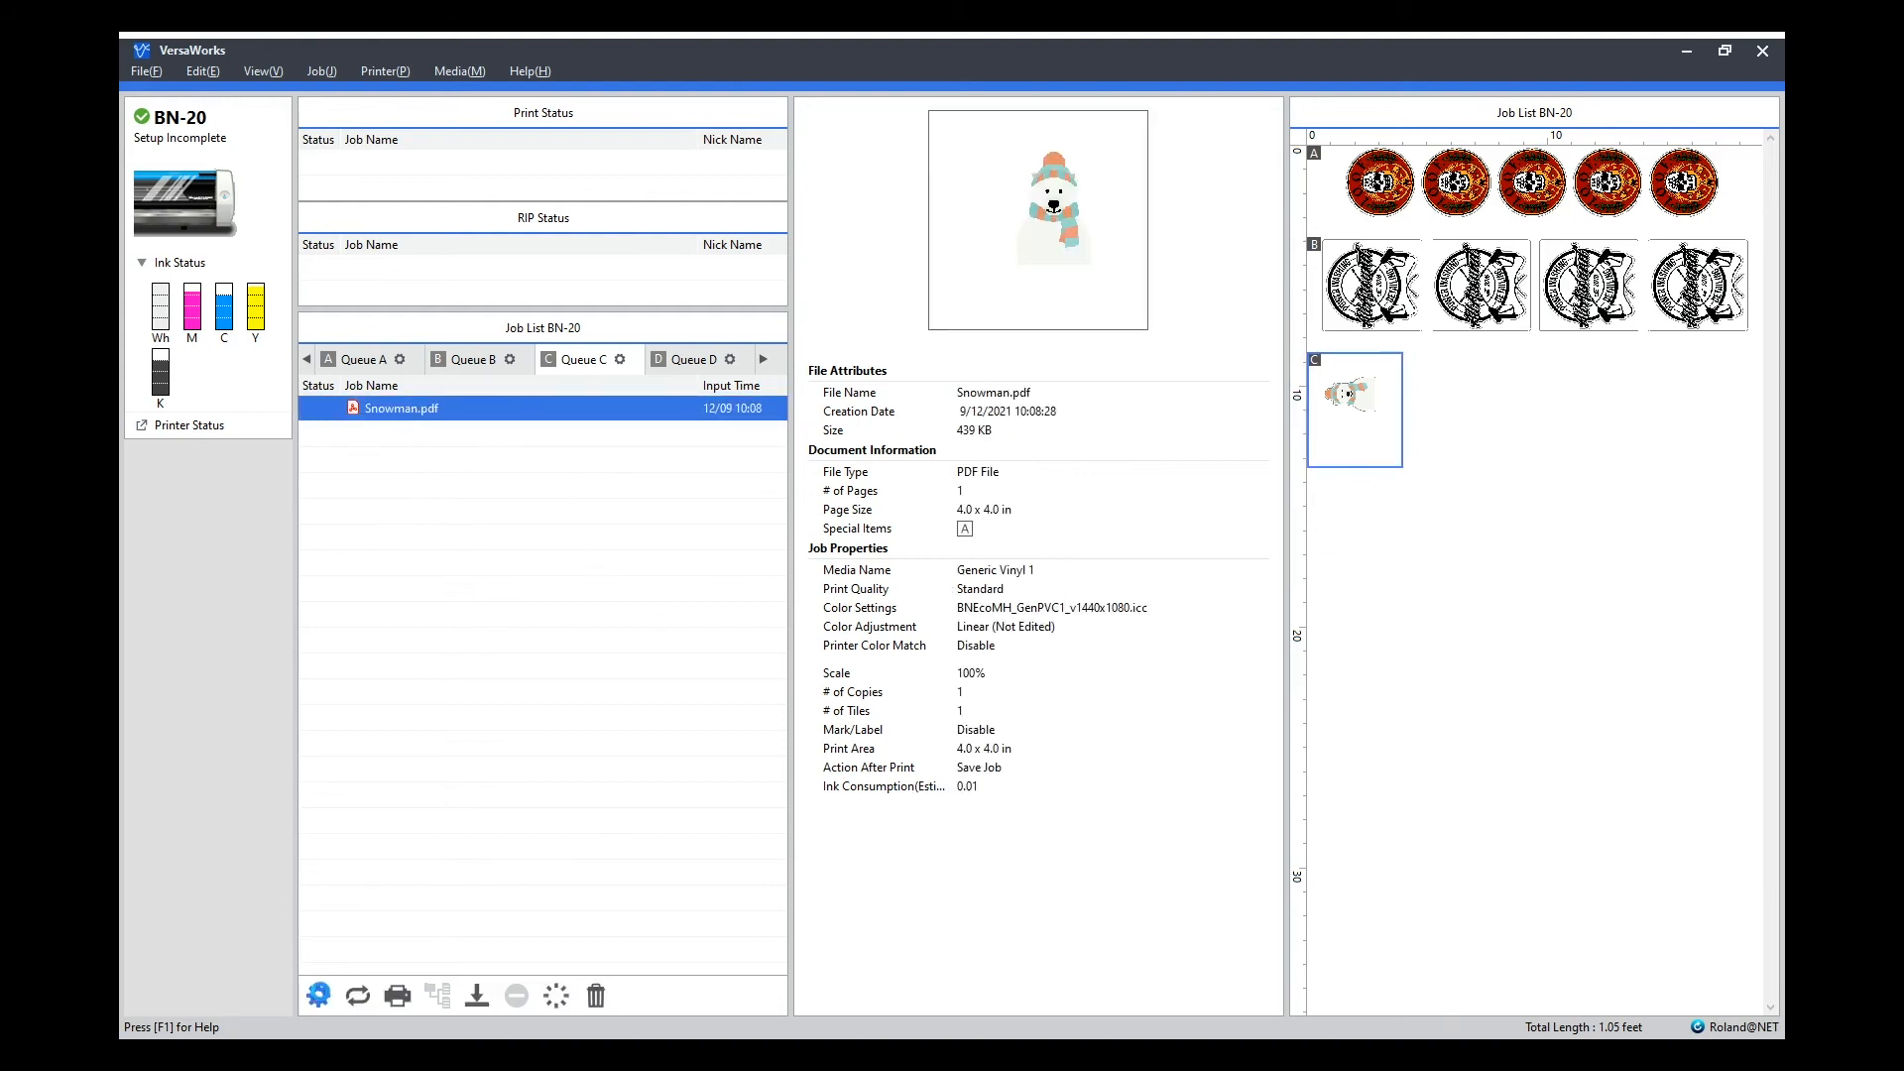
Leave the old Snowman.pdf job's settings without changes and delete that job from Queue C.
left_click(327, 997)
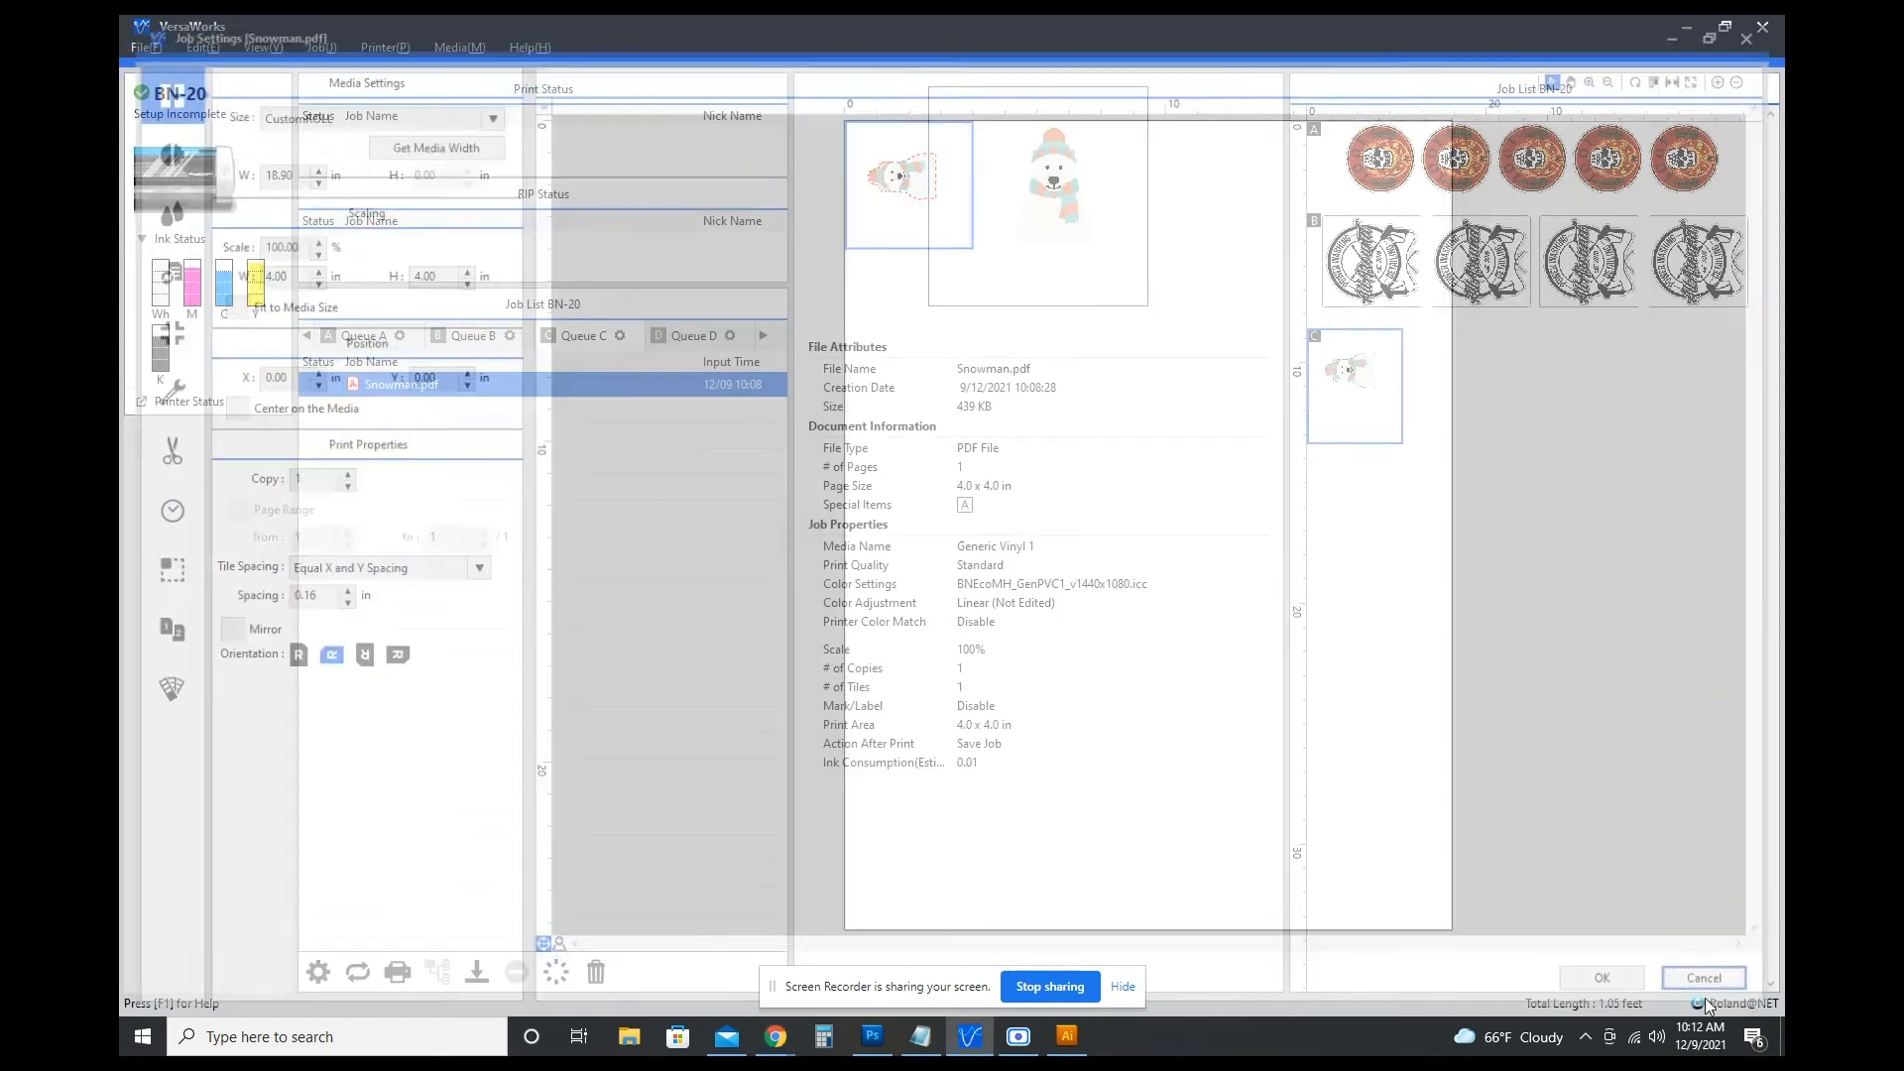
left_click(1707, 992)
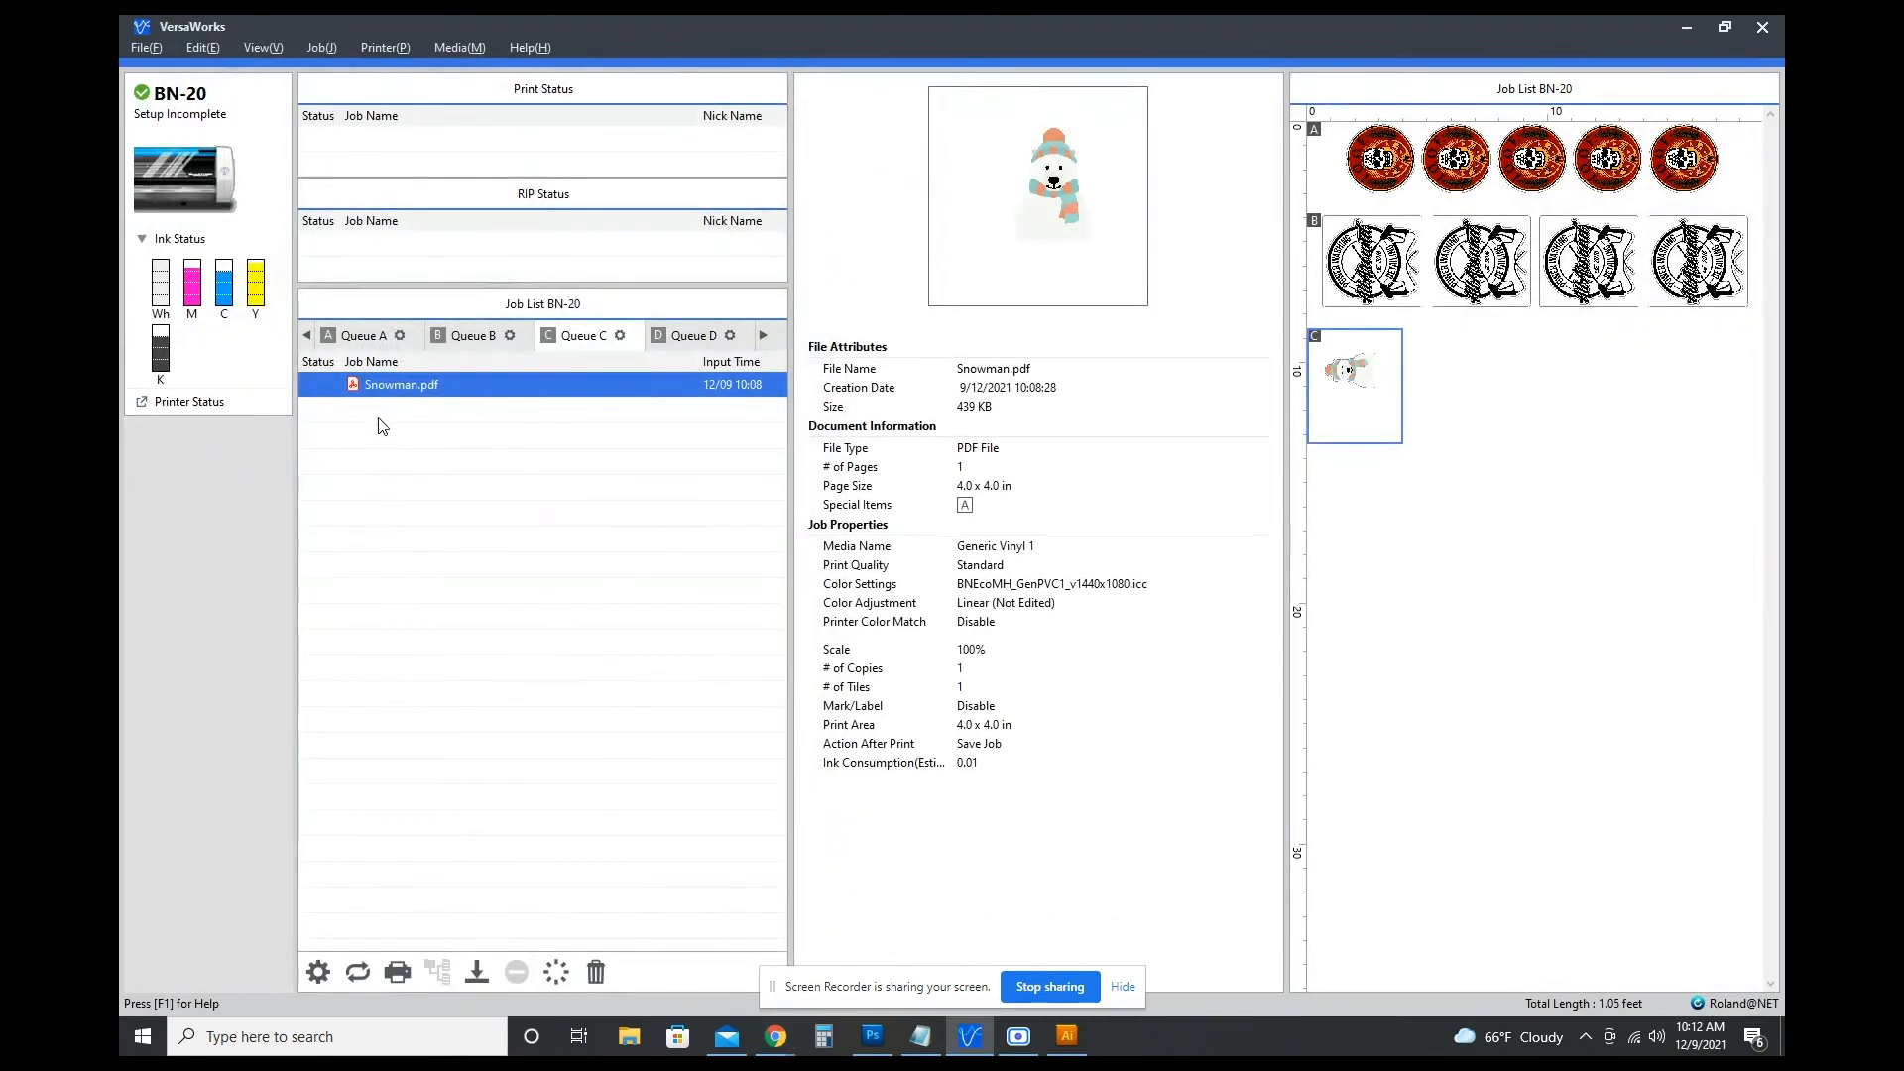
right_click(402, 386)
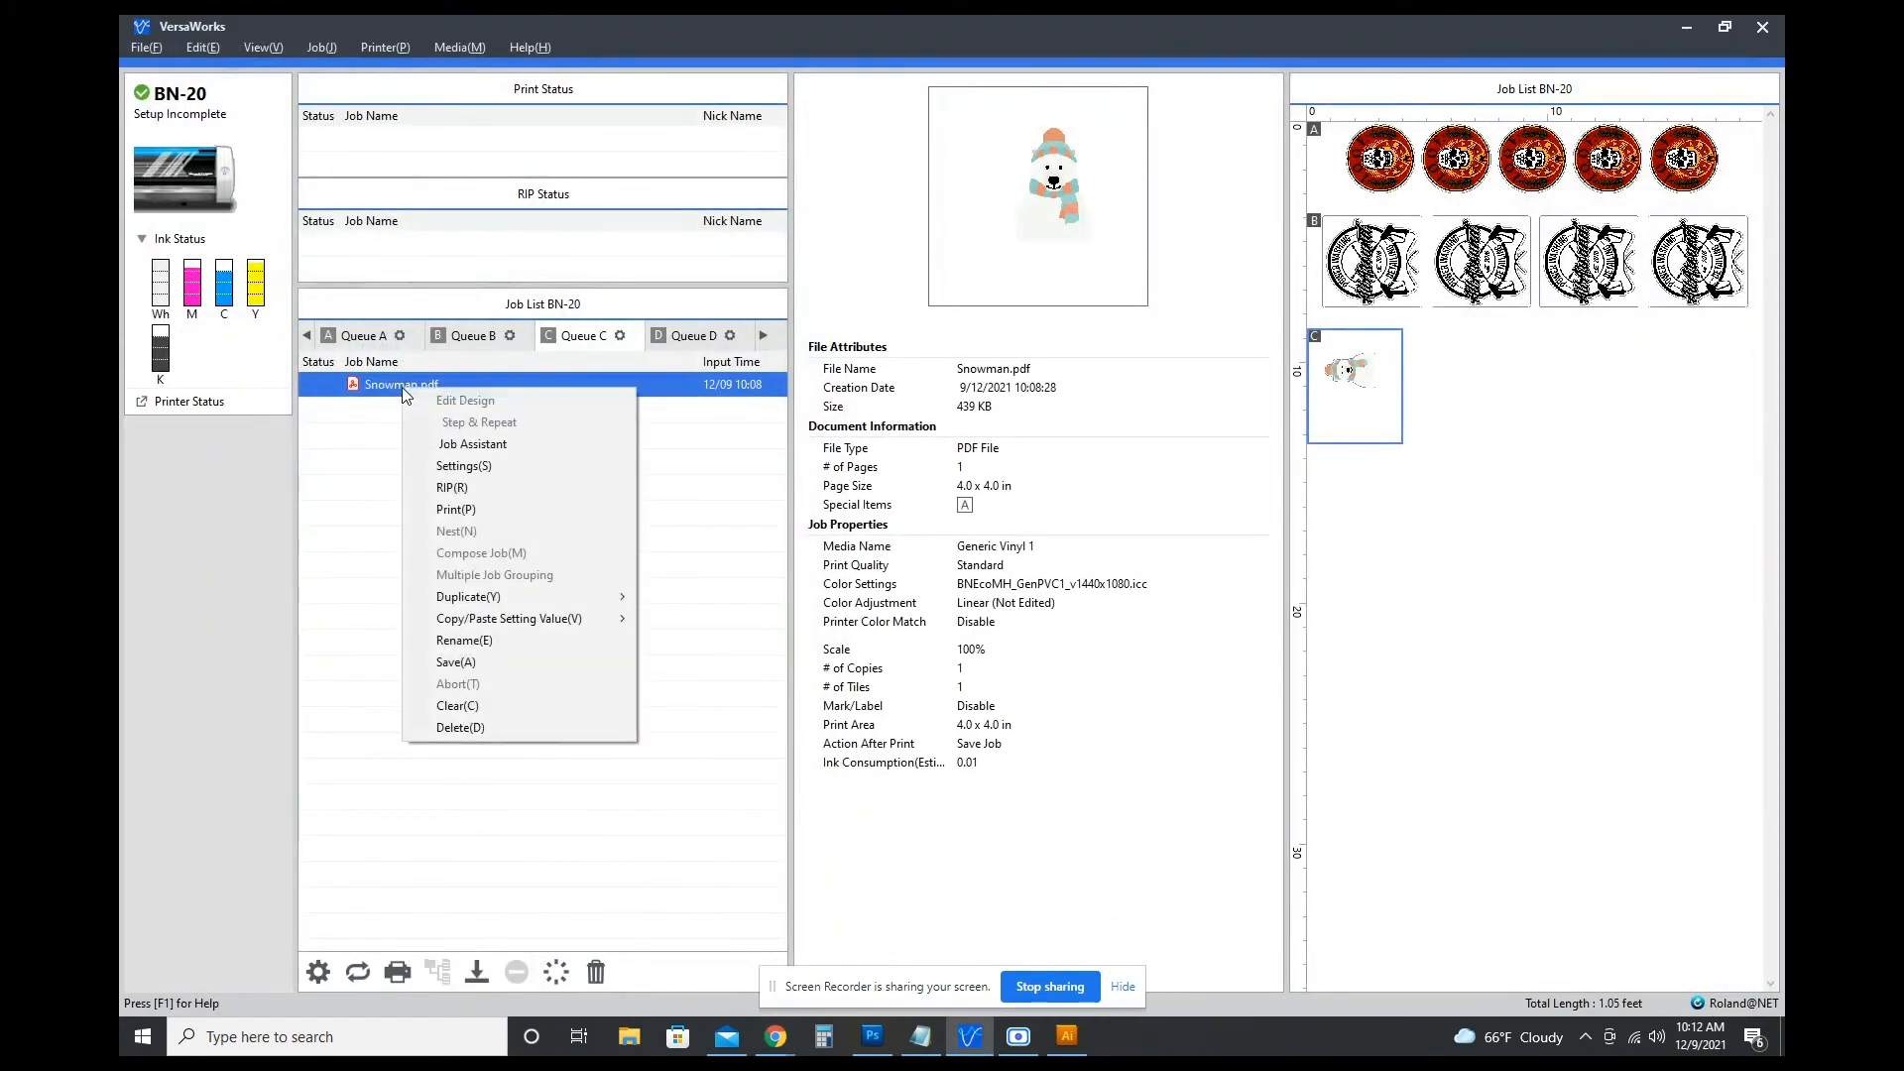
left_click(470, 724)
left_click(996, 564)
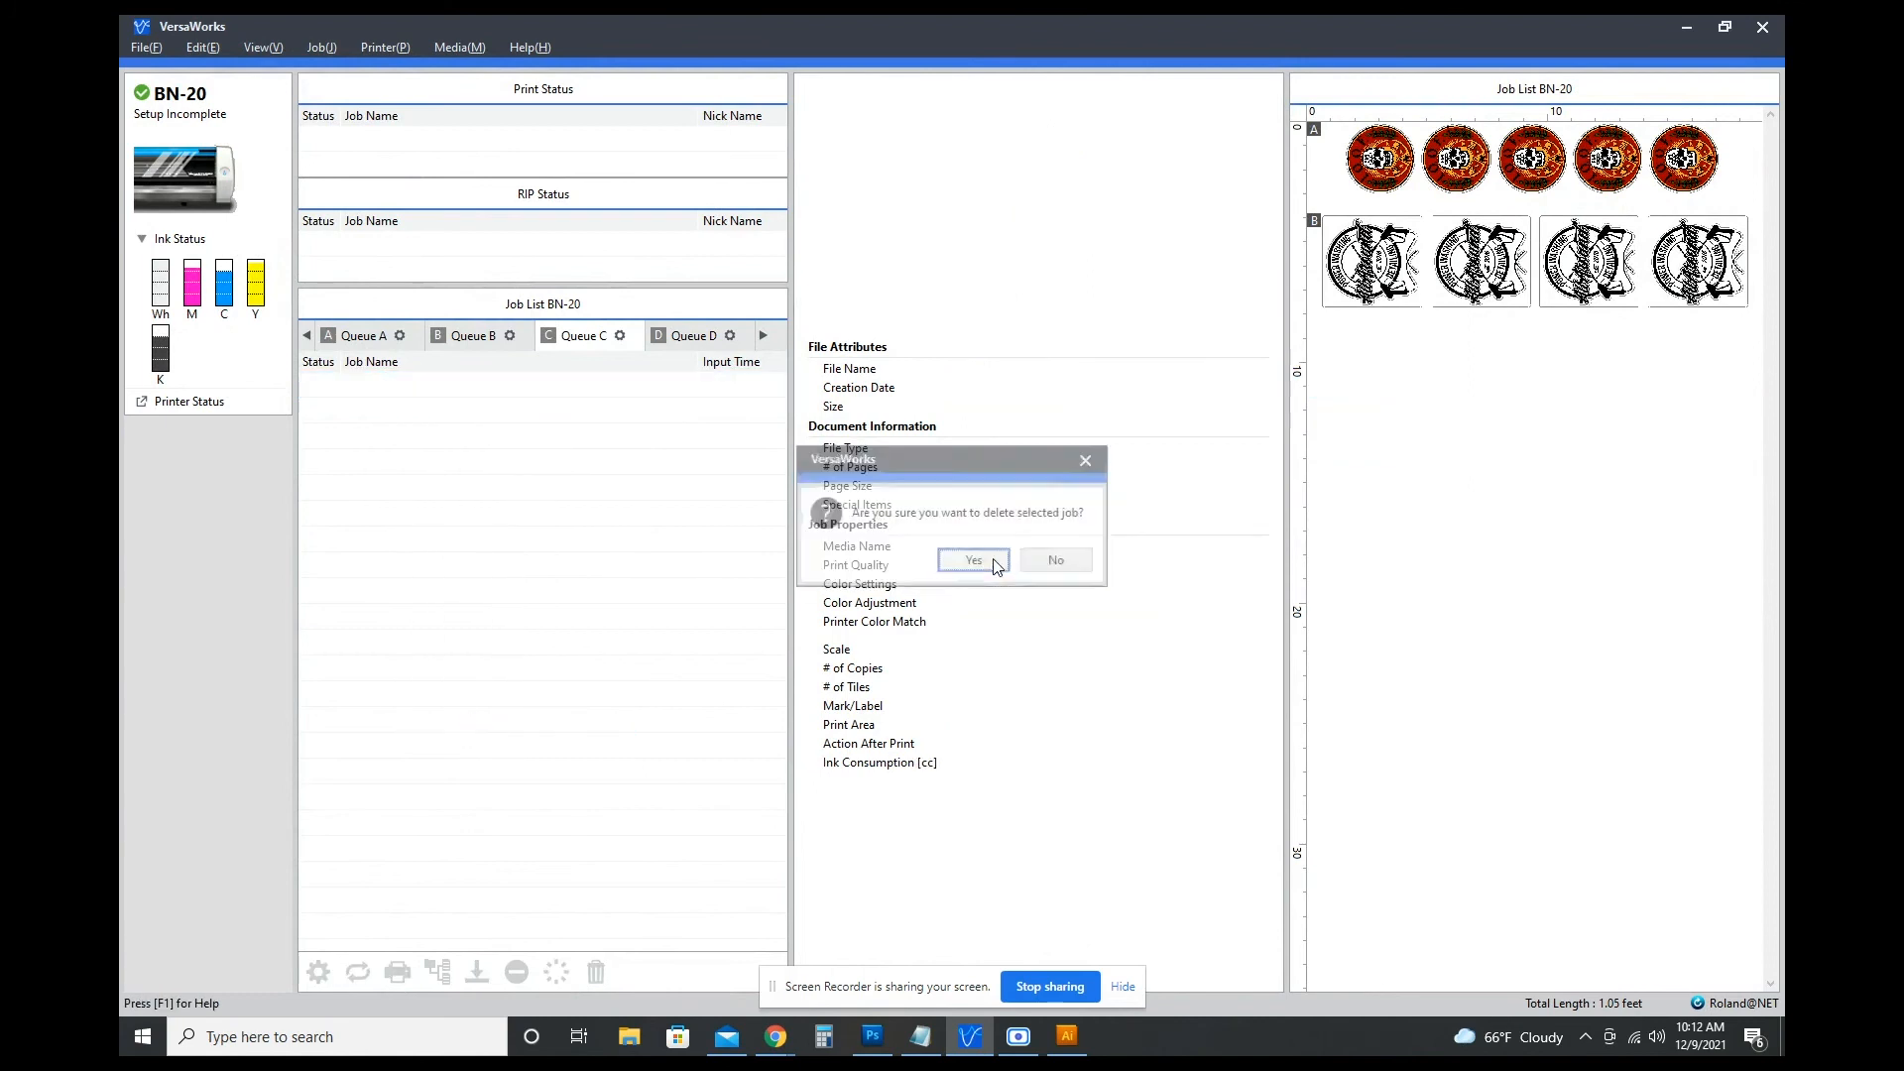
Add the re-saved Snowman PDF from USB DISK (E:) to Queue C and select the new job.
left_click(148, 48)
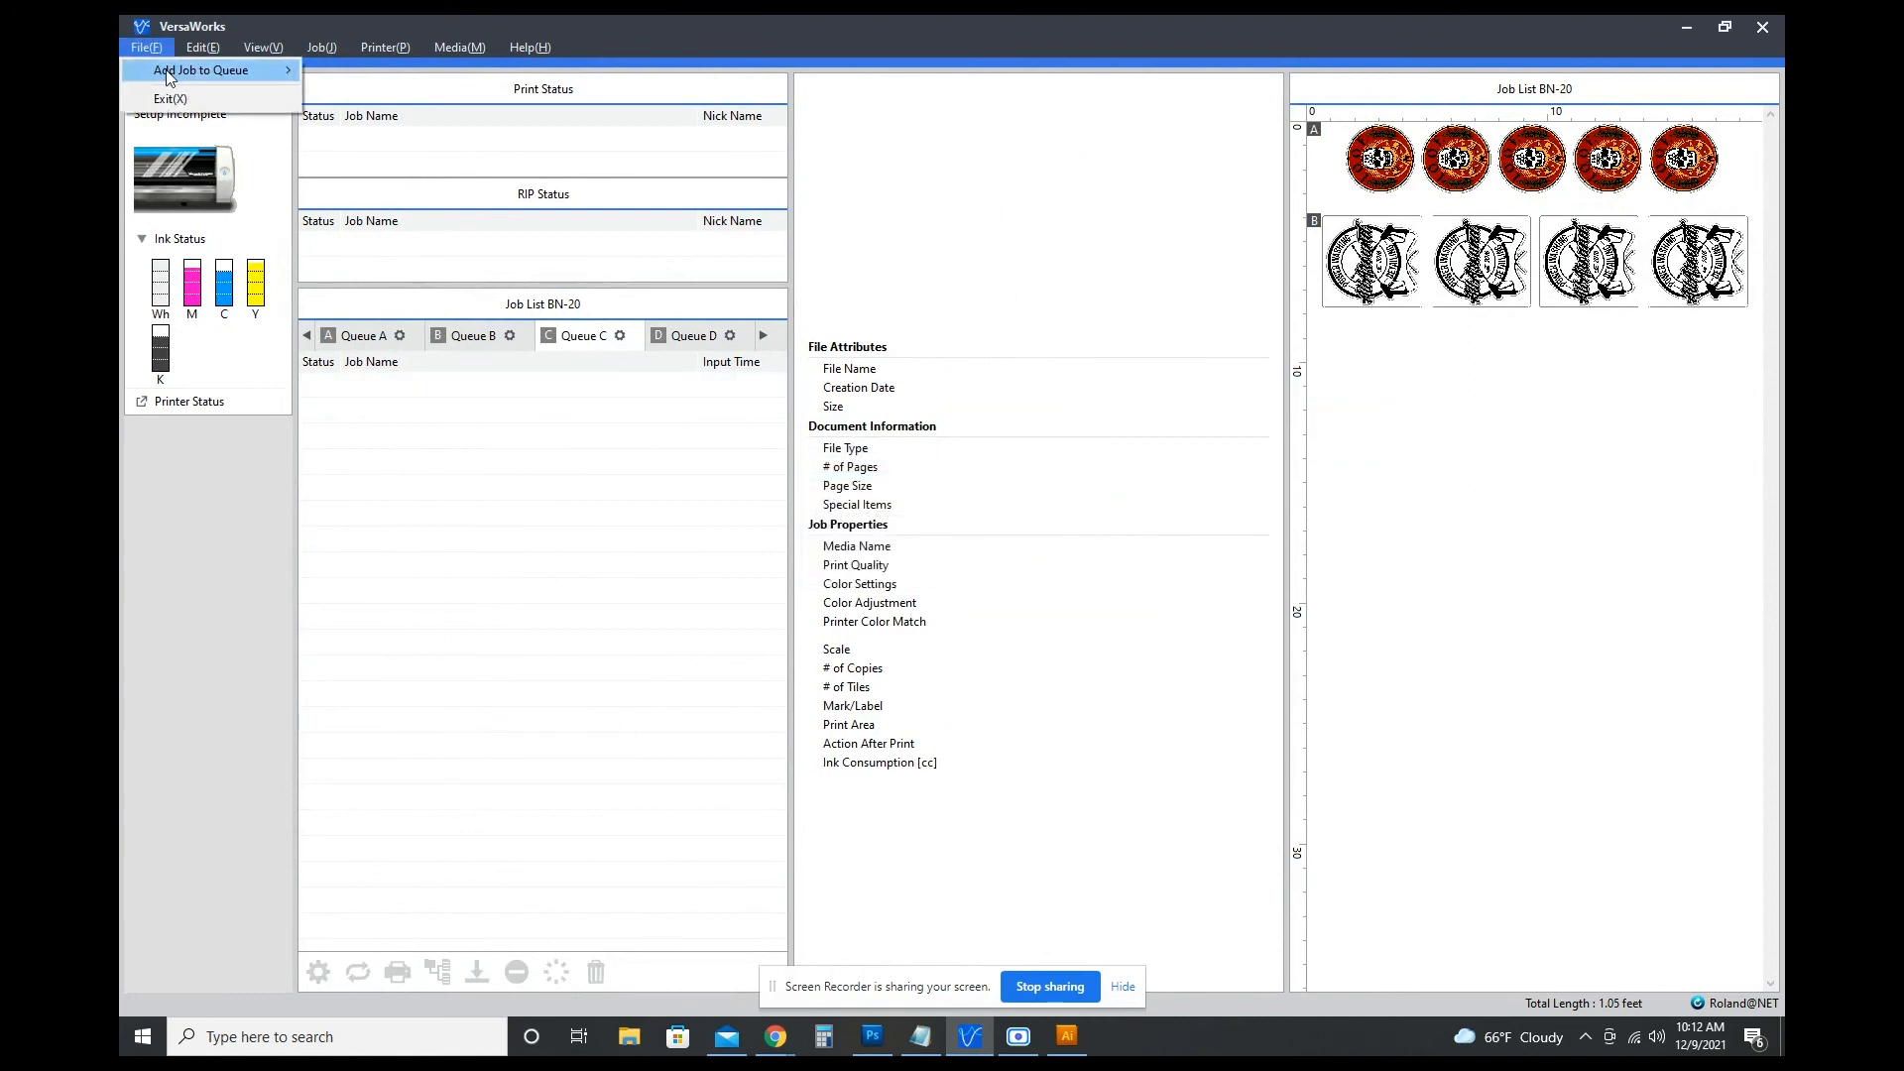
mouse_move(167, 77)
left_click(351, 109)
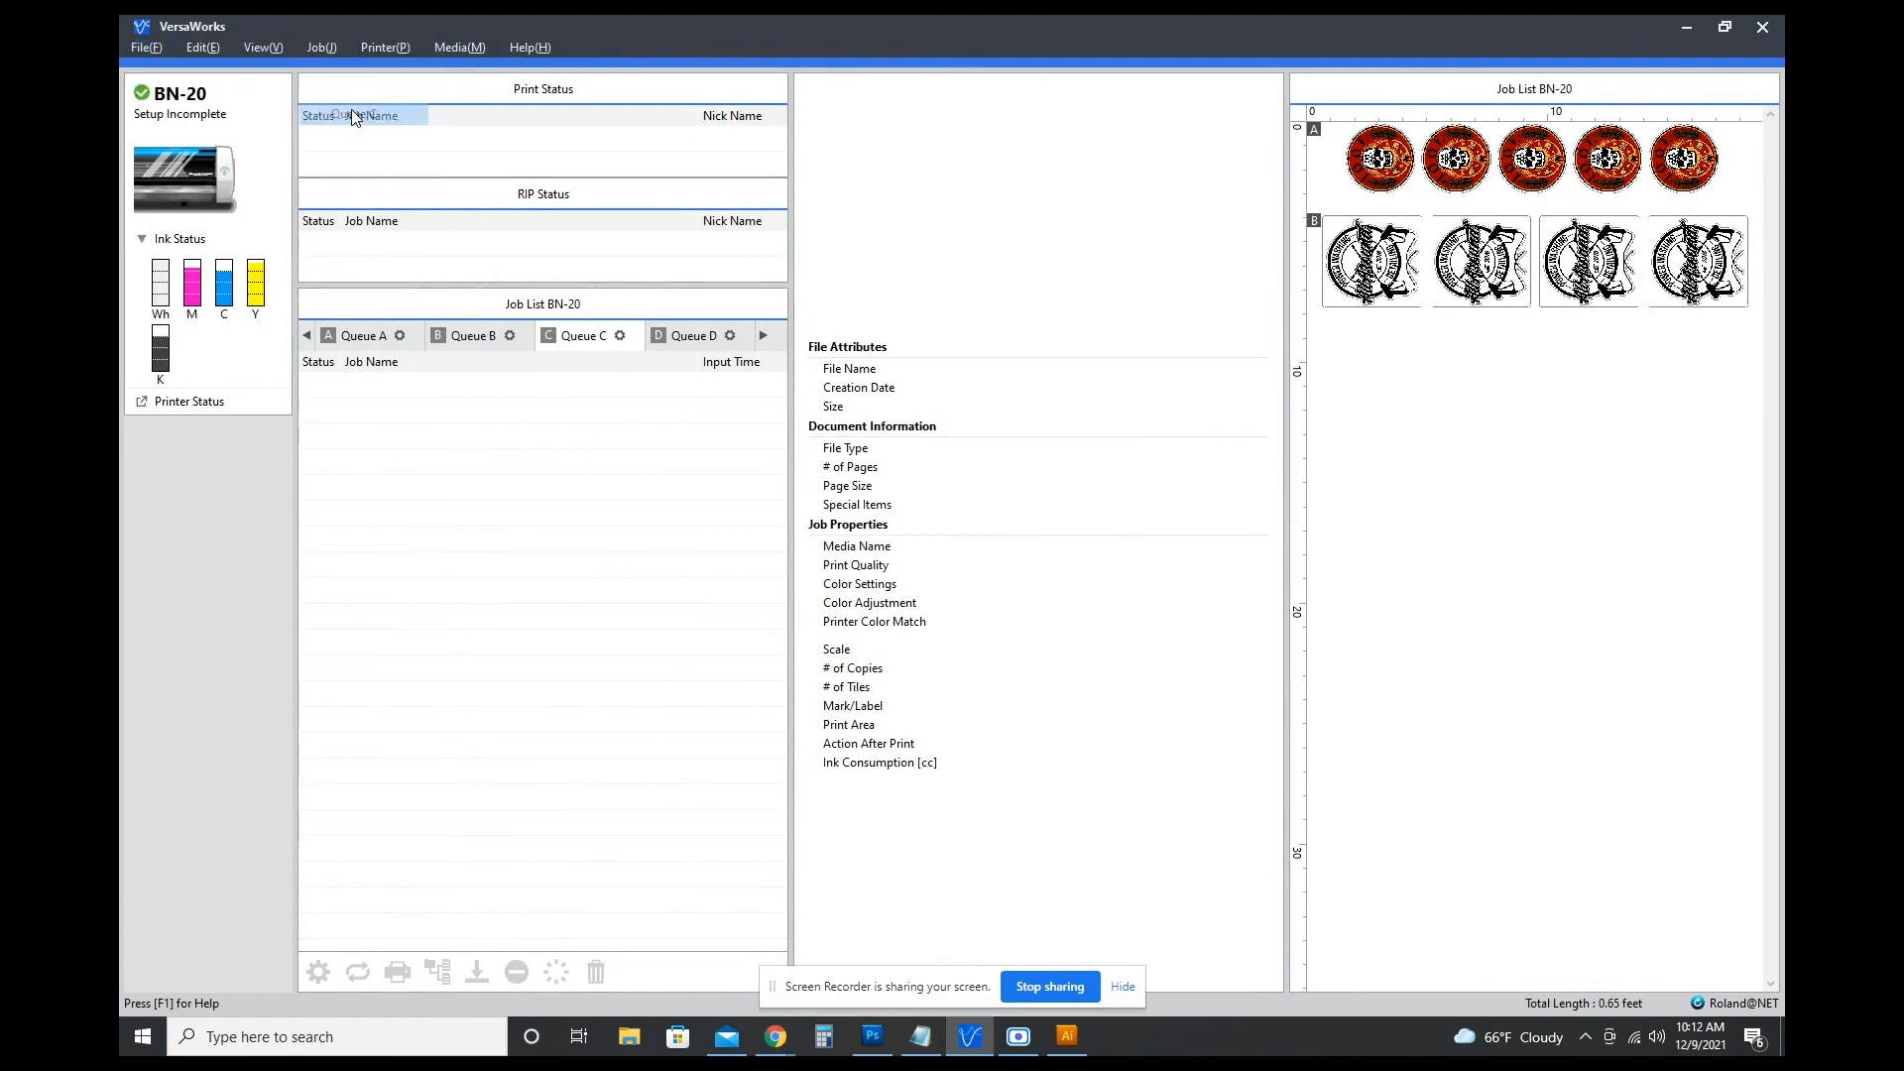
left_click(504, 344)
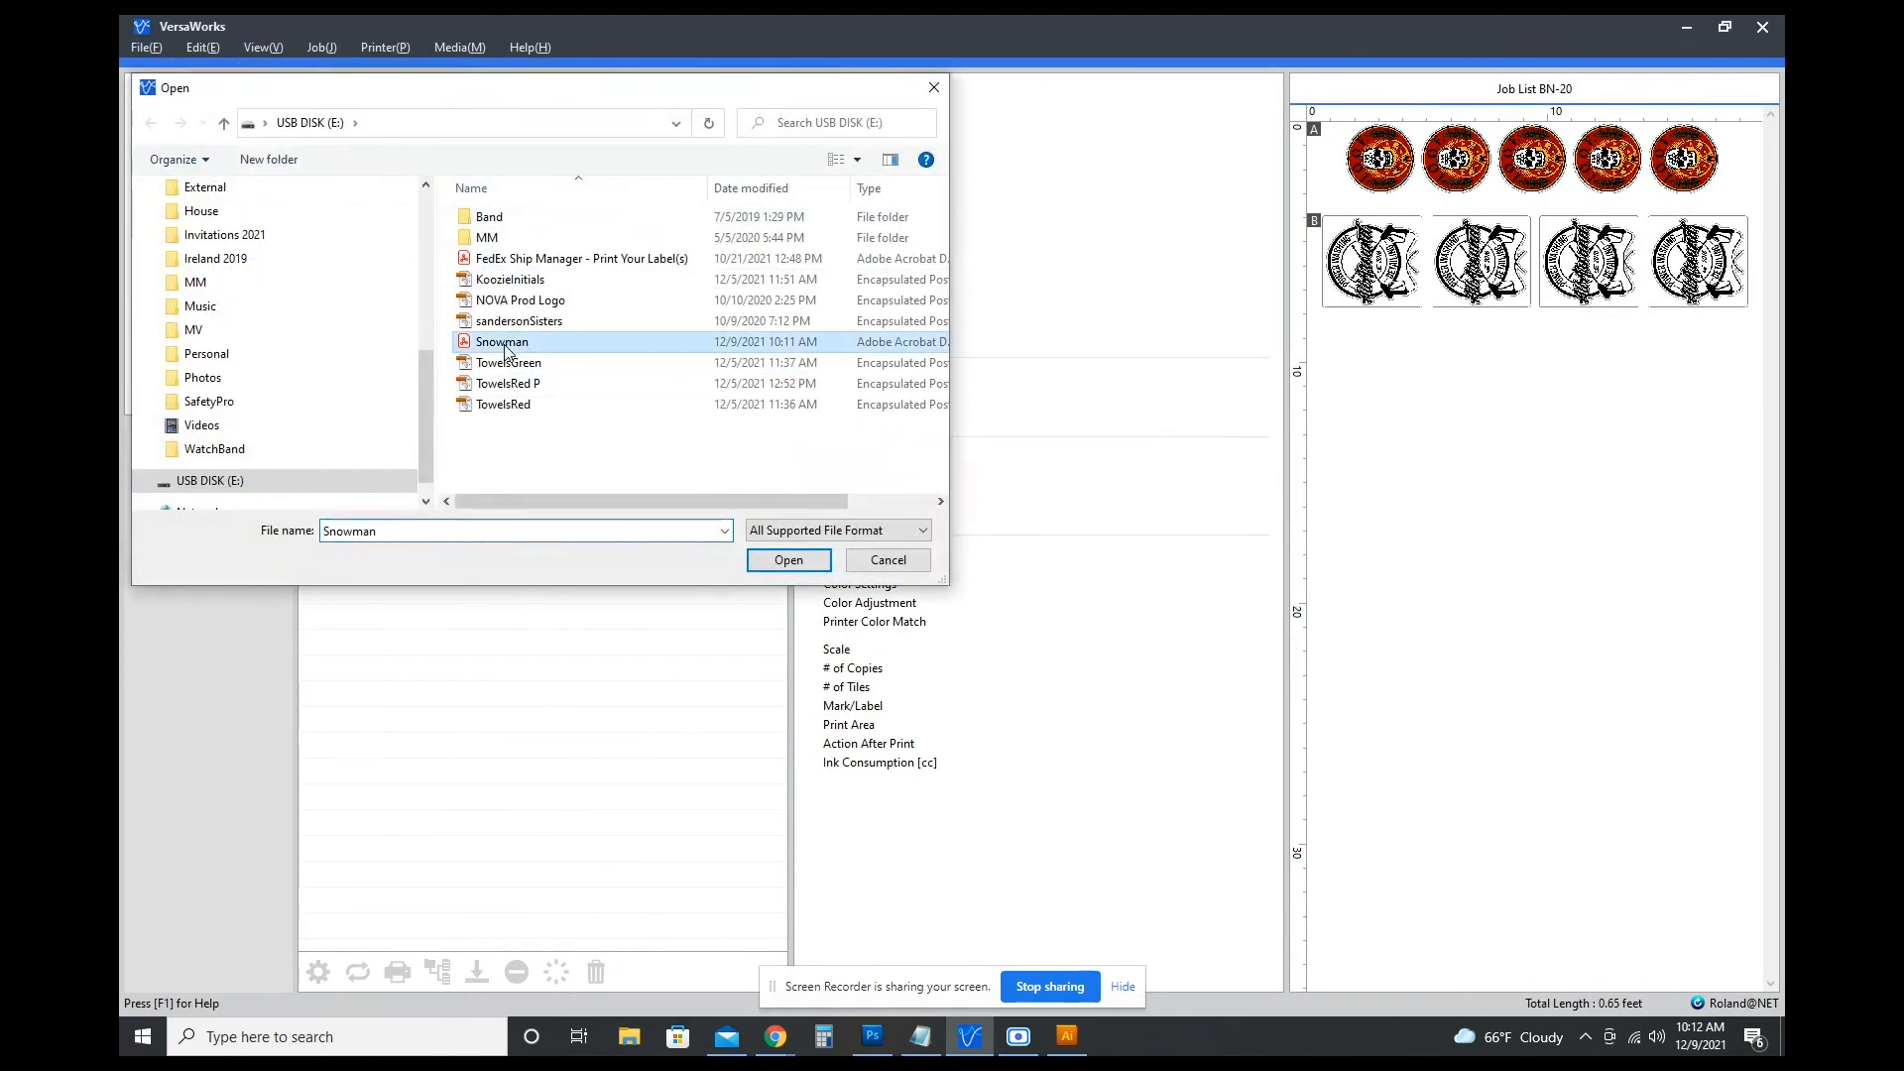
left_click(788, 560)
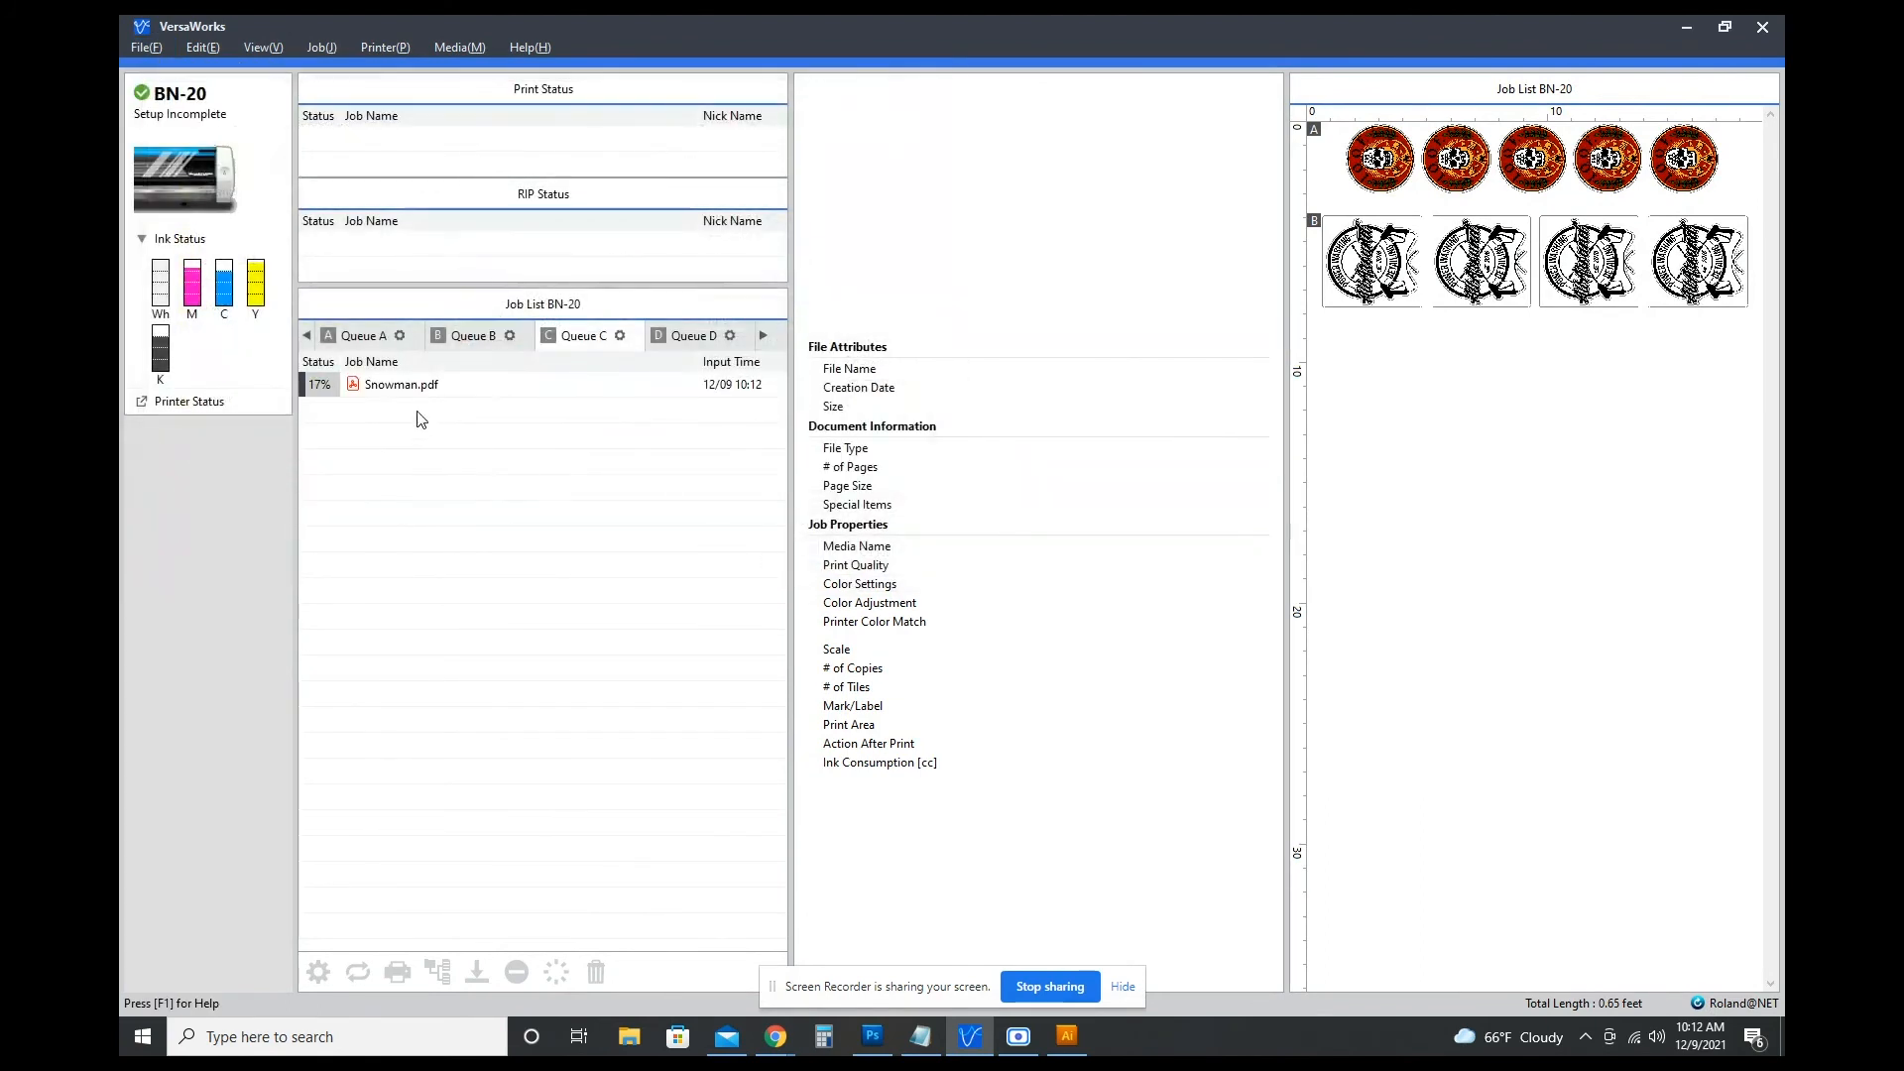
left_click(408, 388)
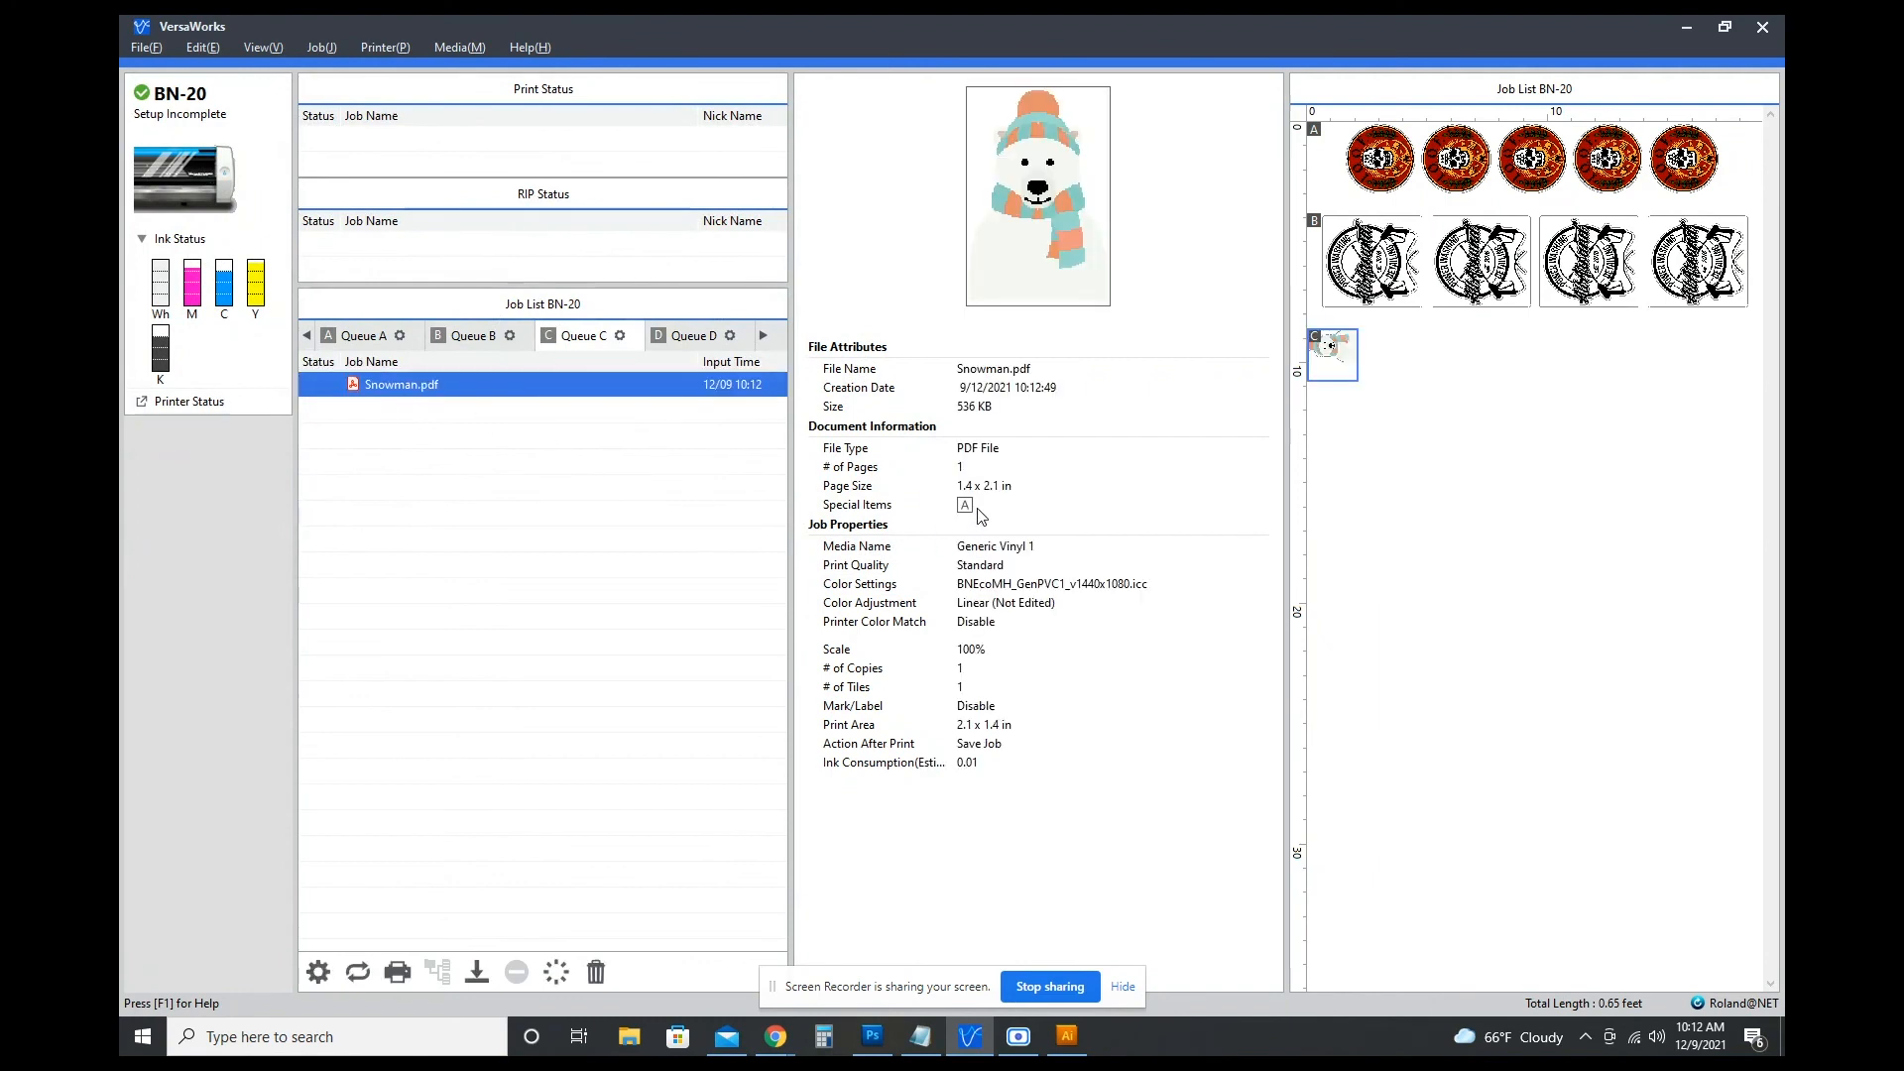
In the new Snowman.pdf job's layout settings, set the orientation to upright and check the cut line around the bear.
double_click(1338, 355)
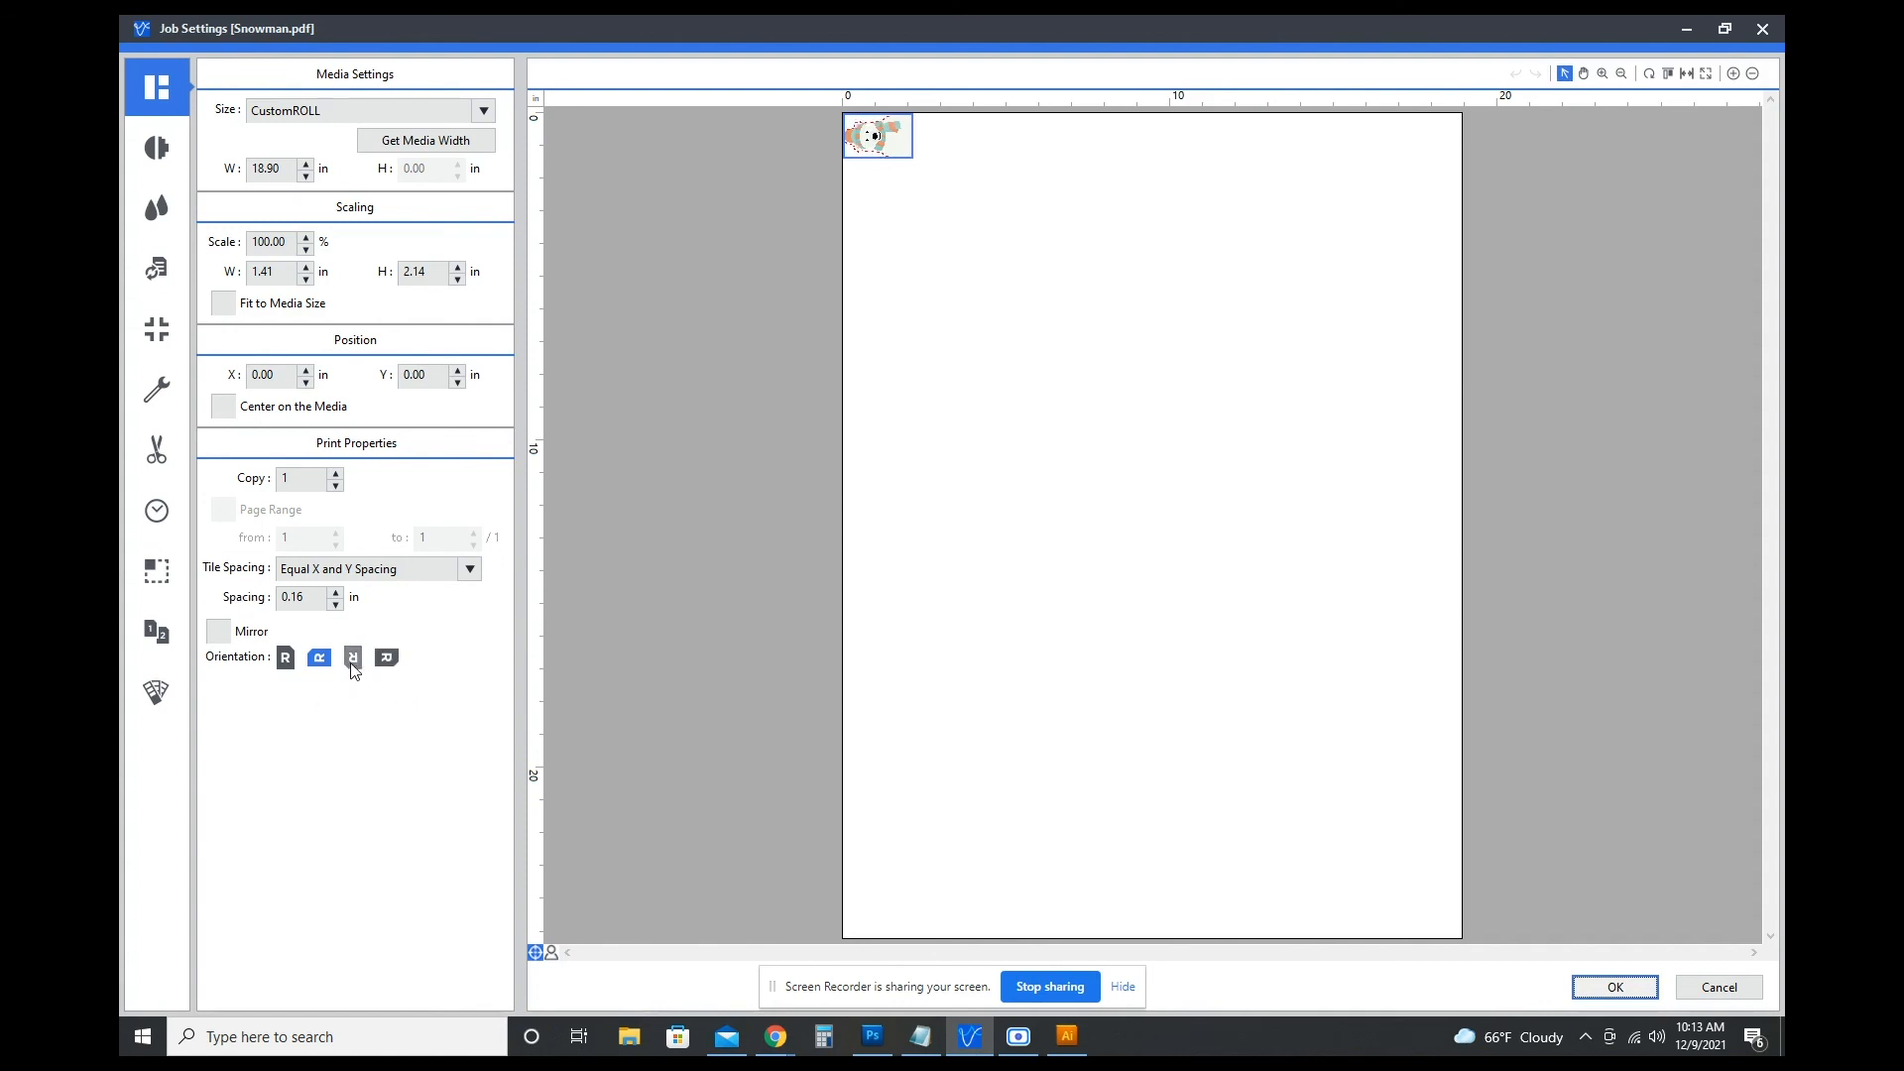
left_click(387, 658)
left_click(321, 662)
left_click(287, 662)
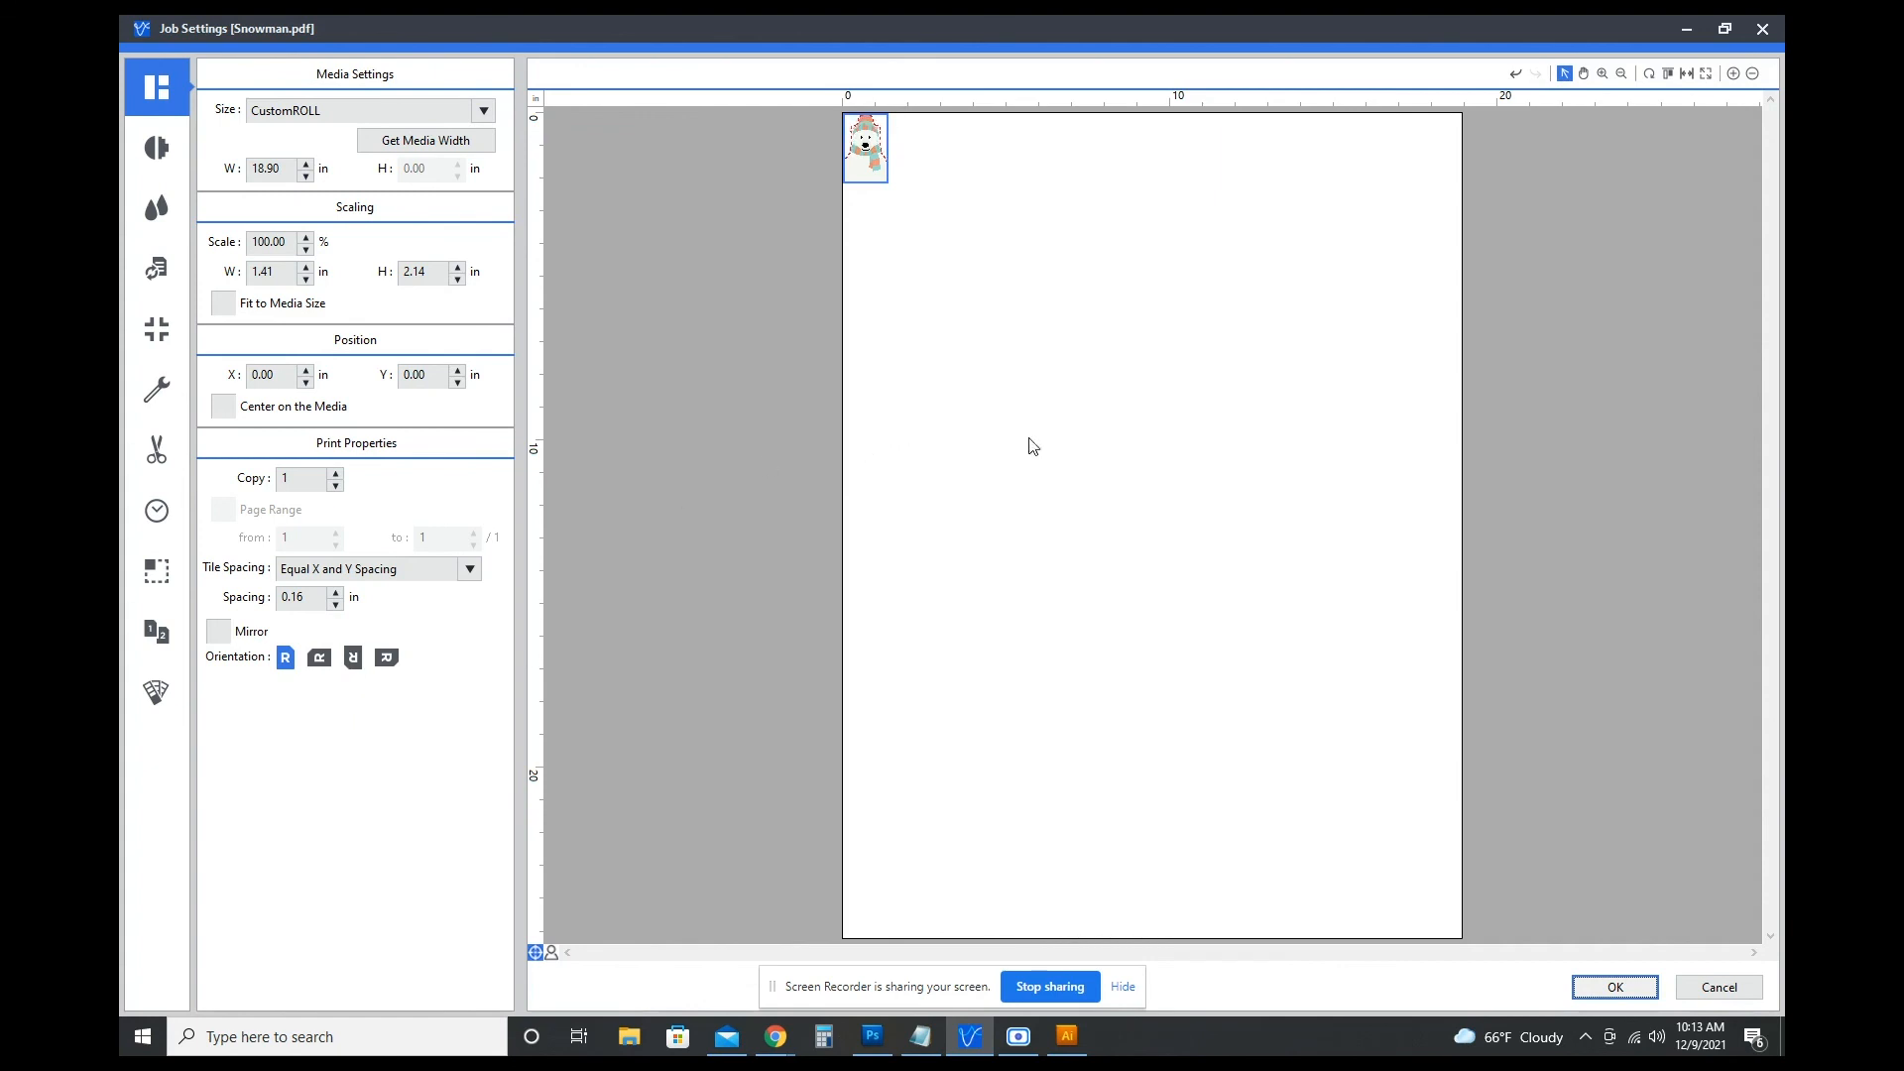
left_click(1733, 74)
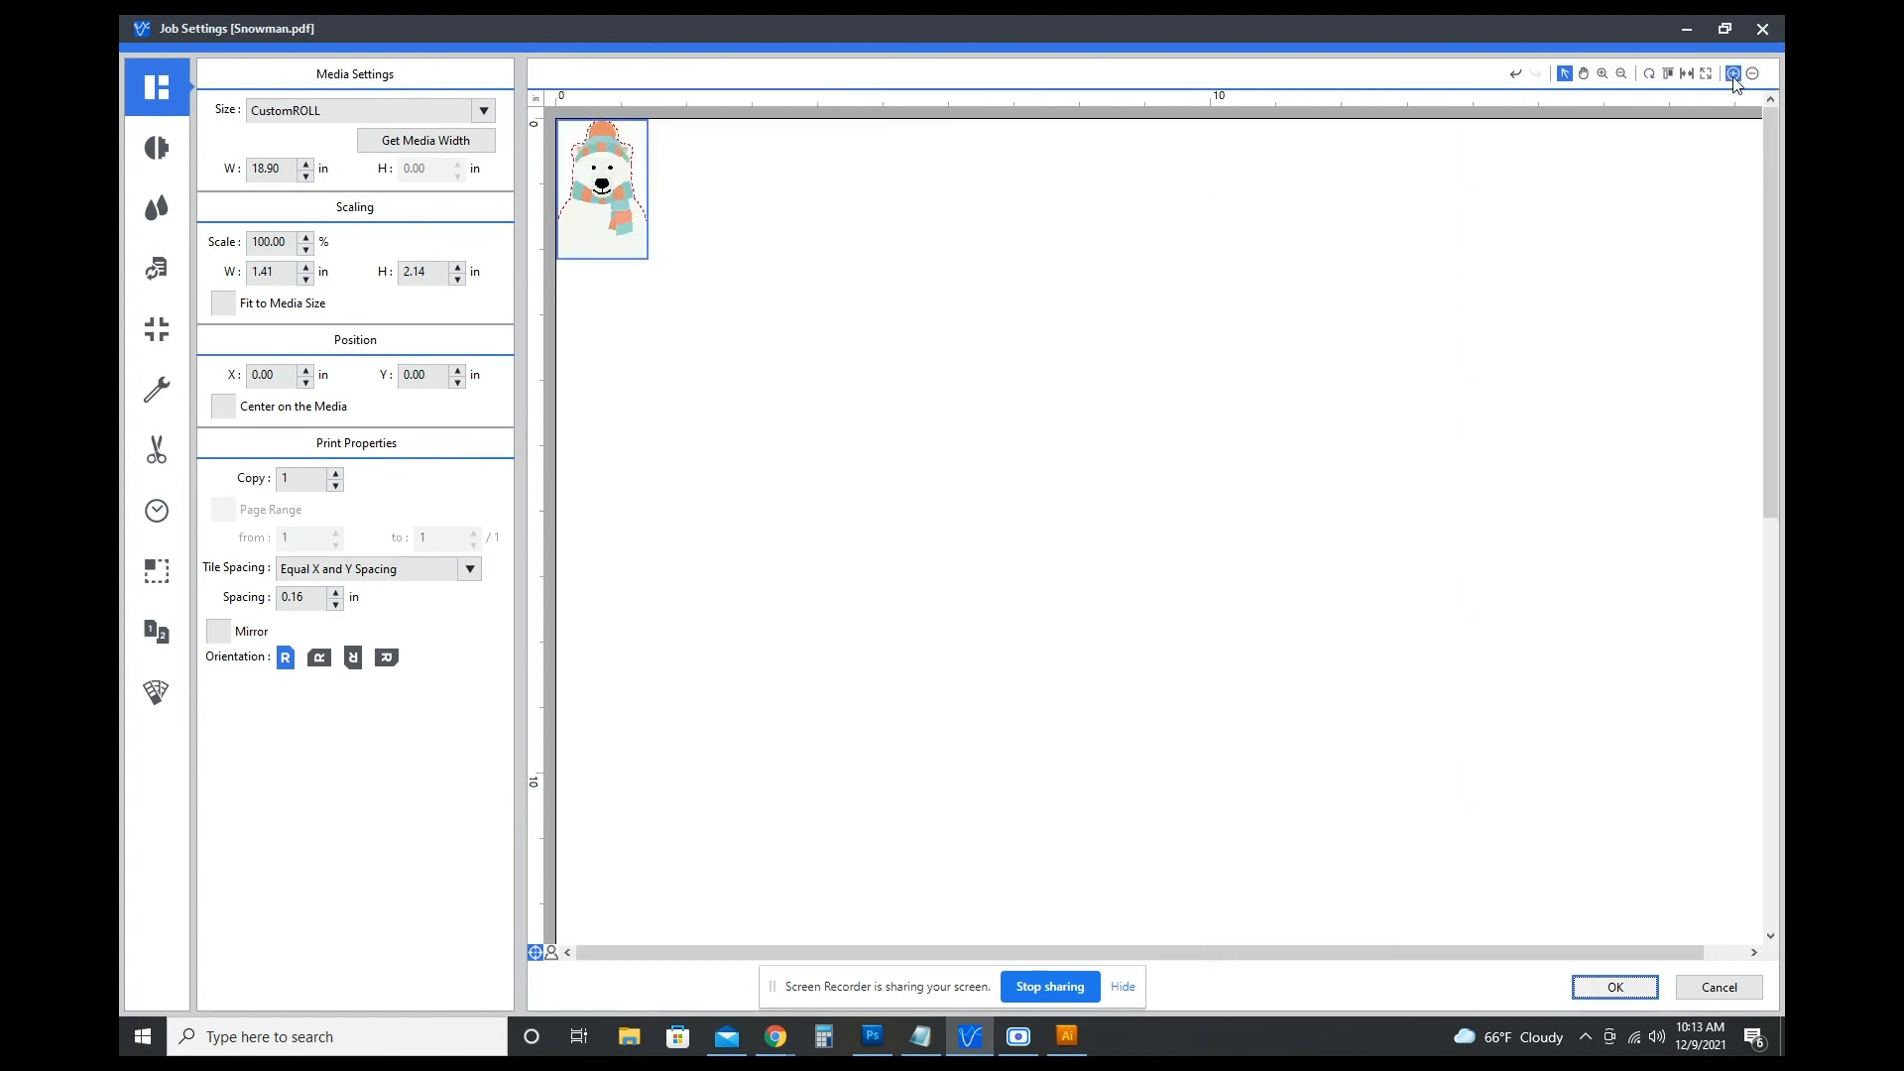
left_click(1733, 77)
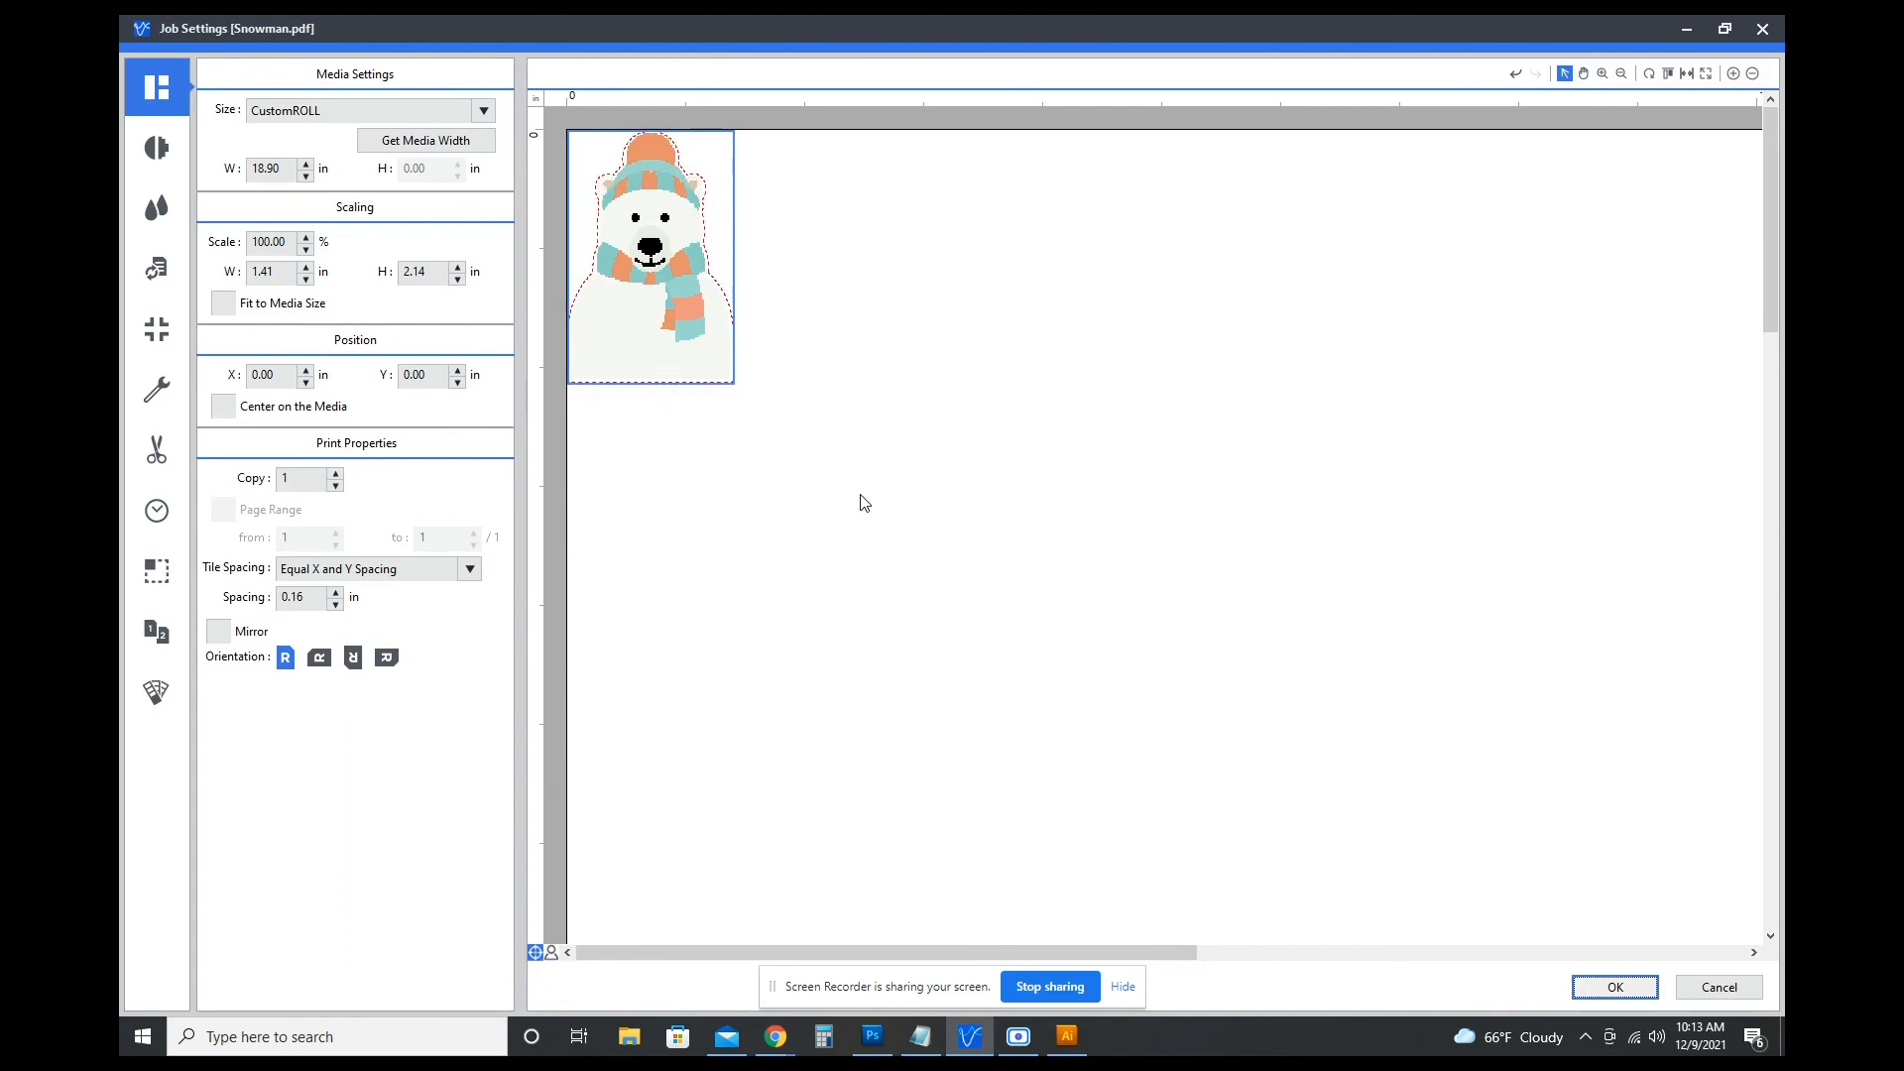
Set the media type to Roland DGA GCVP: Glossy Calendered Vinyl, print quality to Draft 2, and keep the Pre-Press General color preset.
left_click(160, 142)
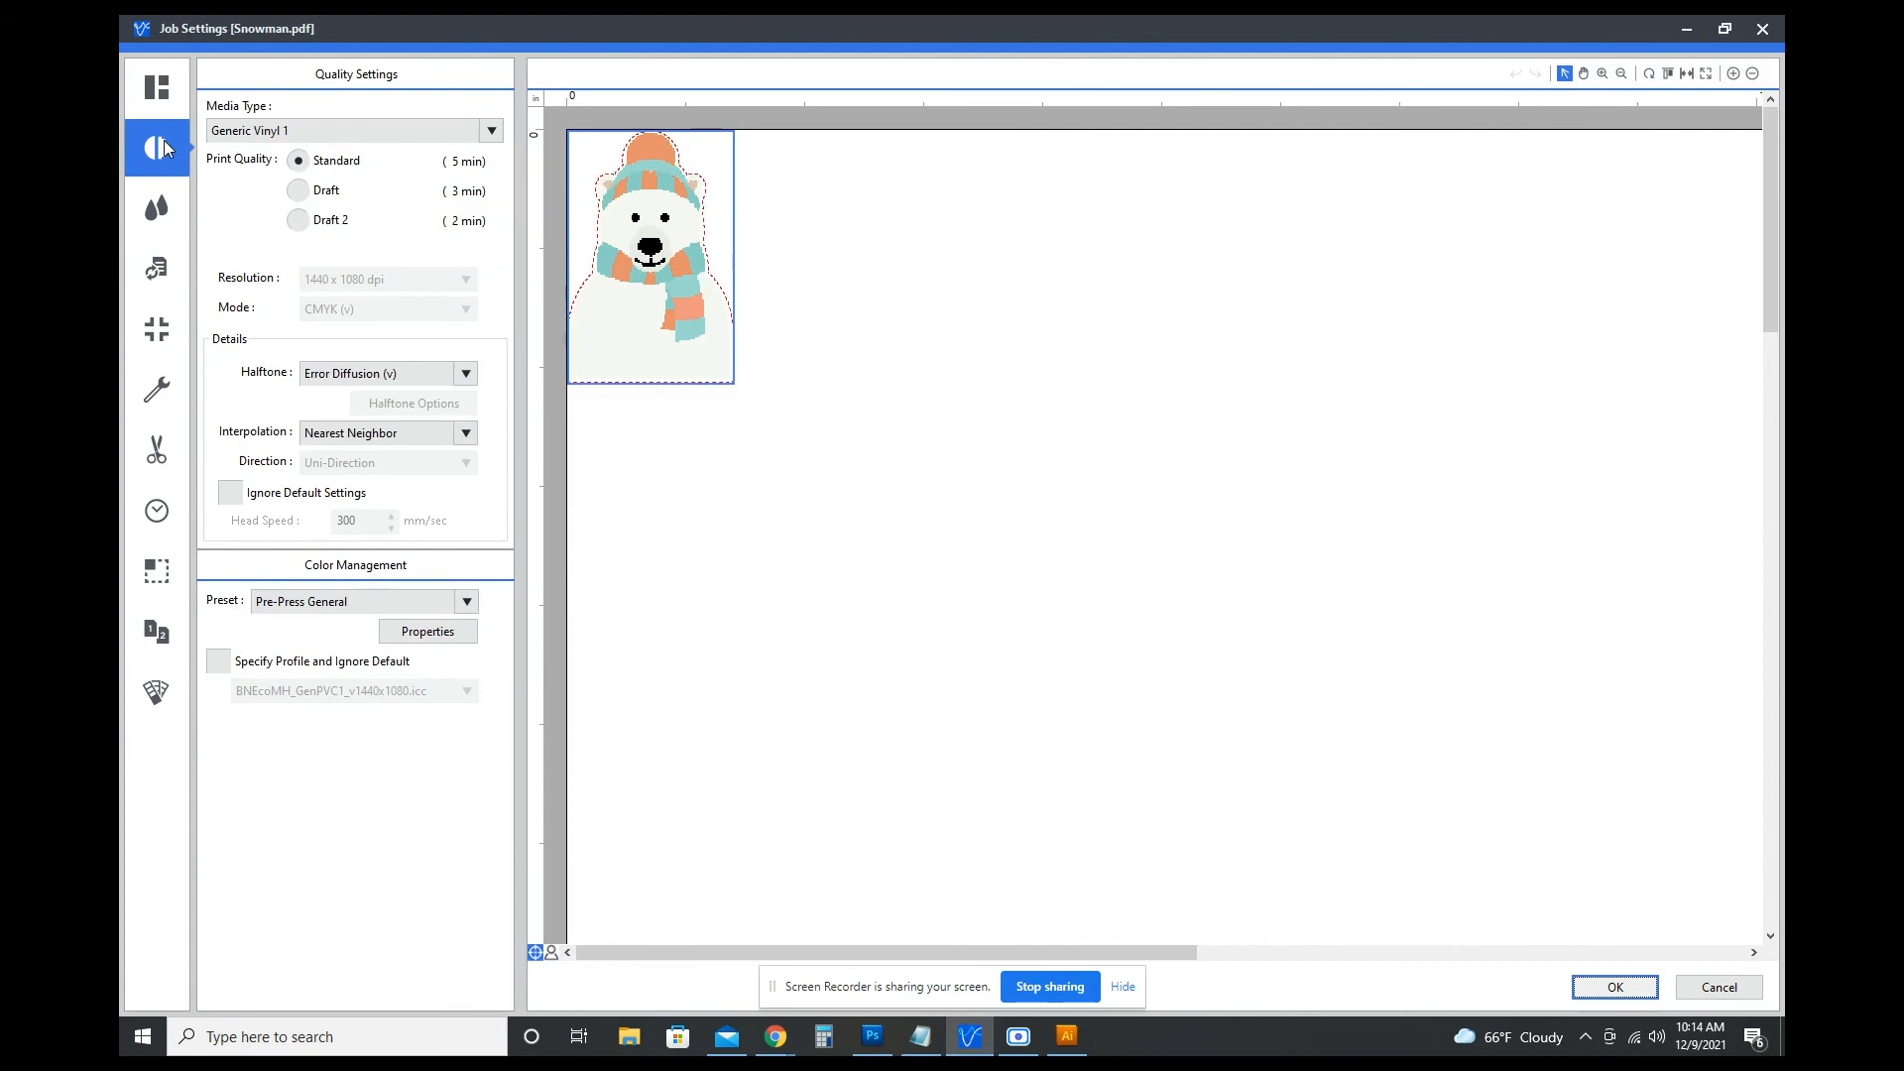
left_click(490, 134)
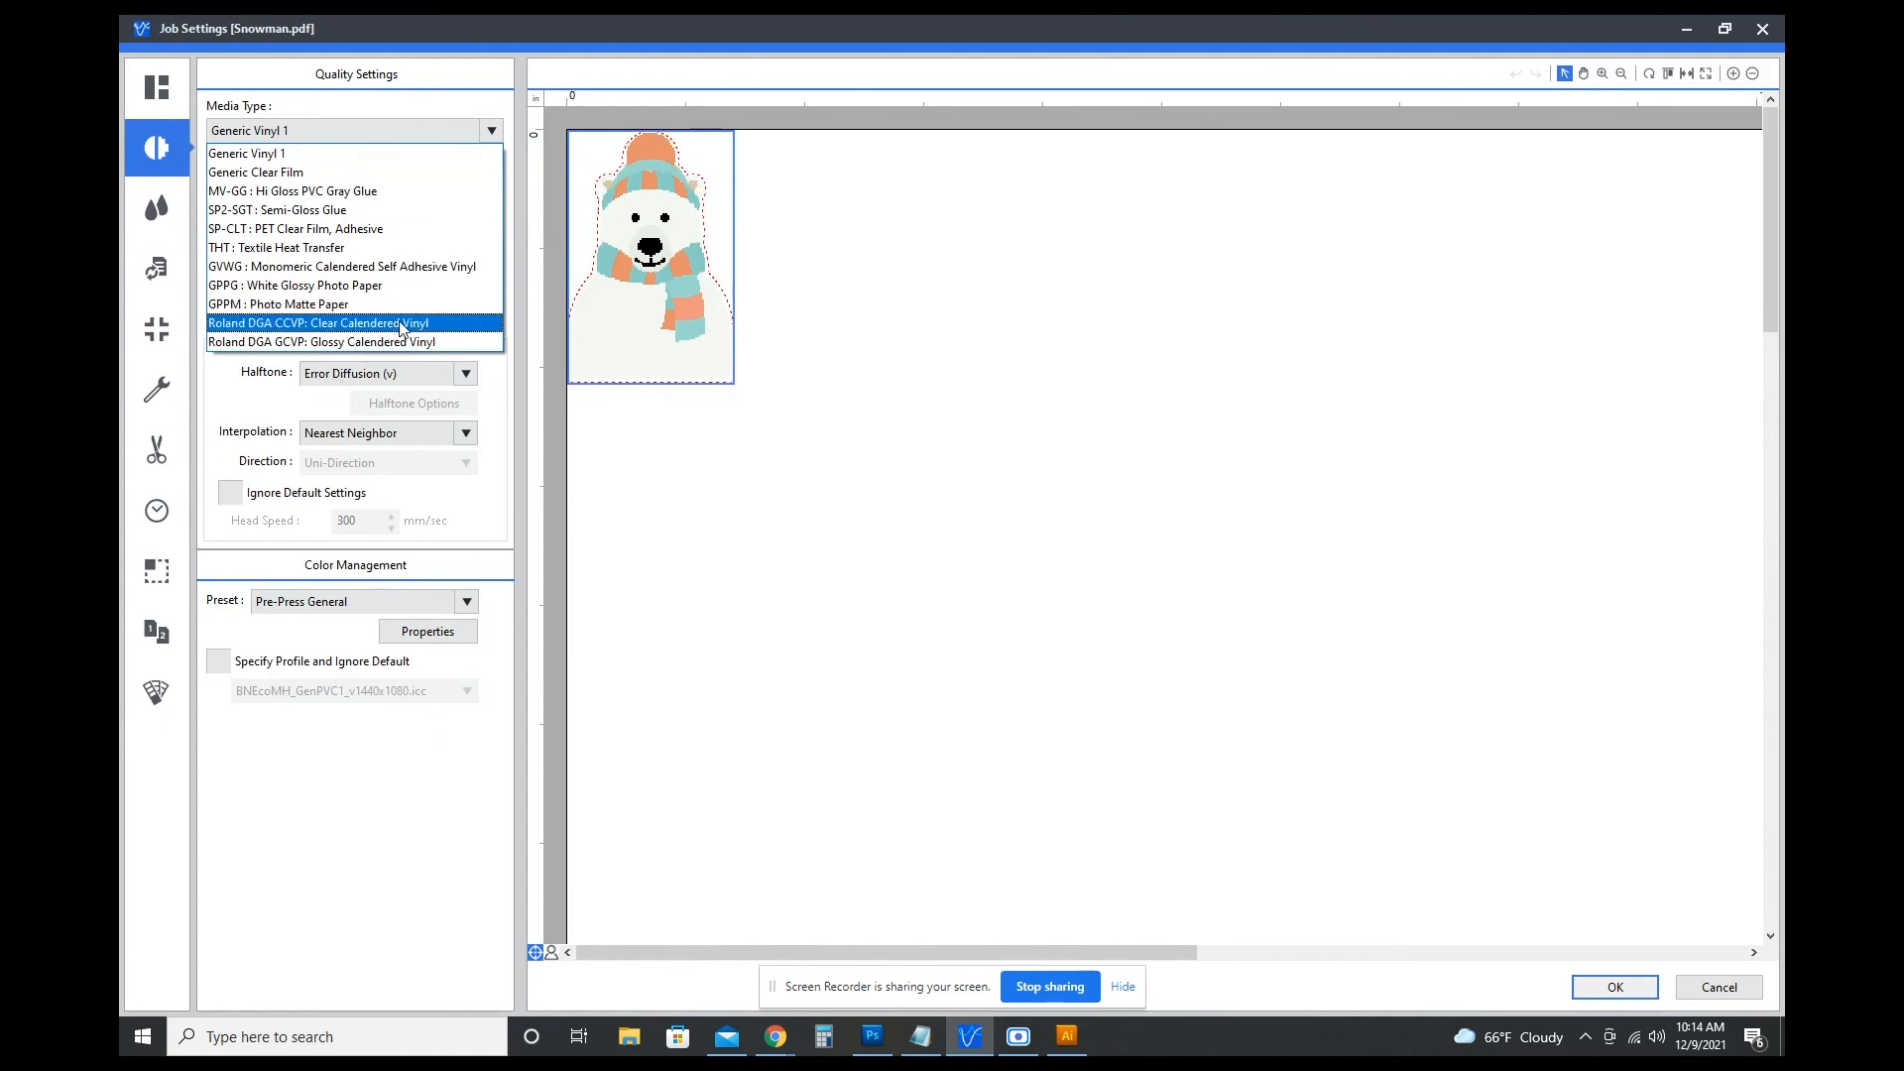
left_click(383, 343)
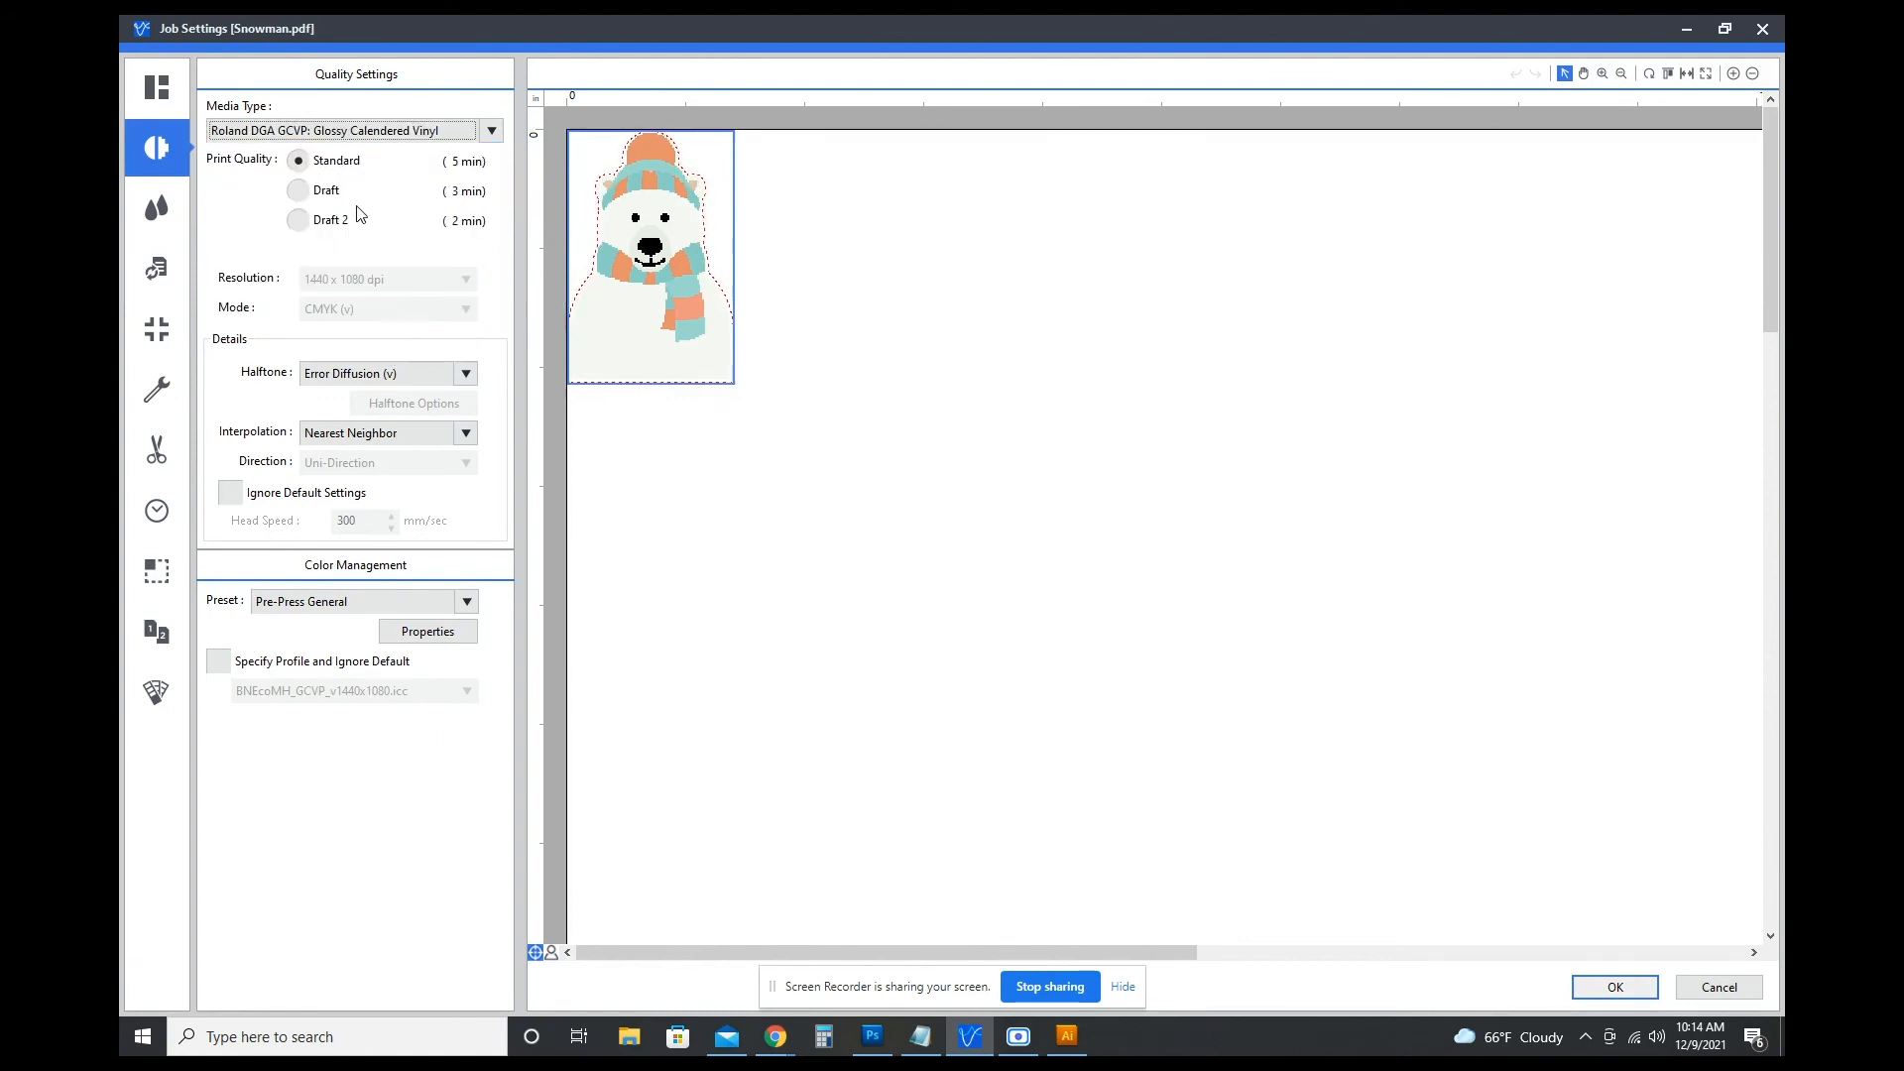
left_click(311, 231)
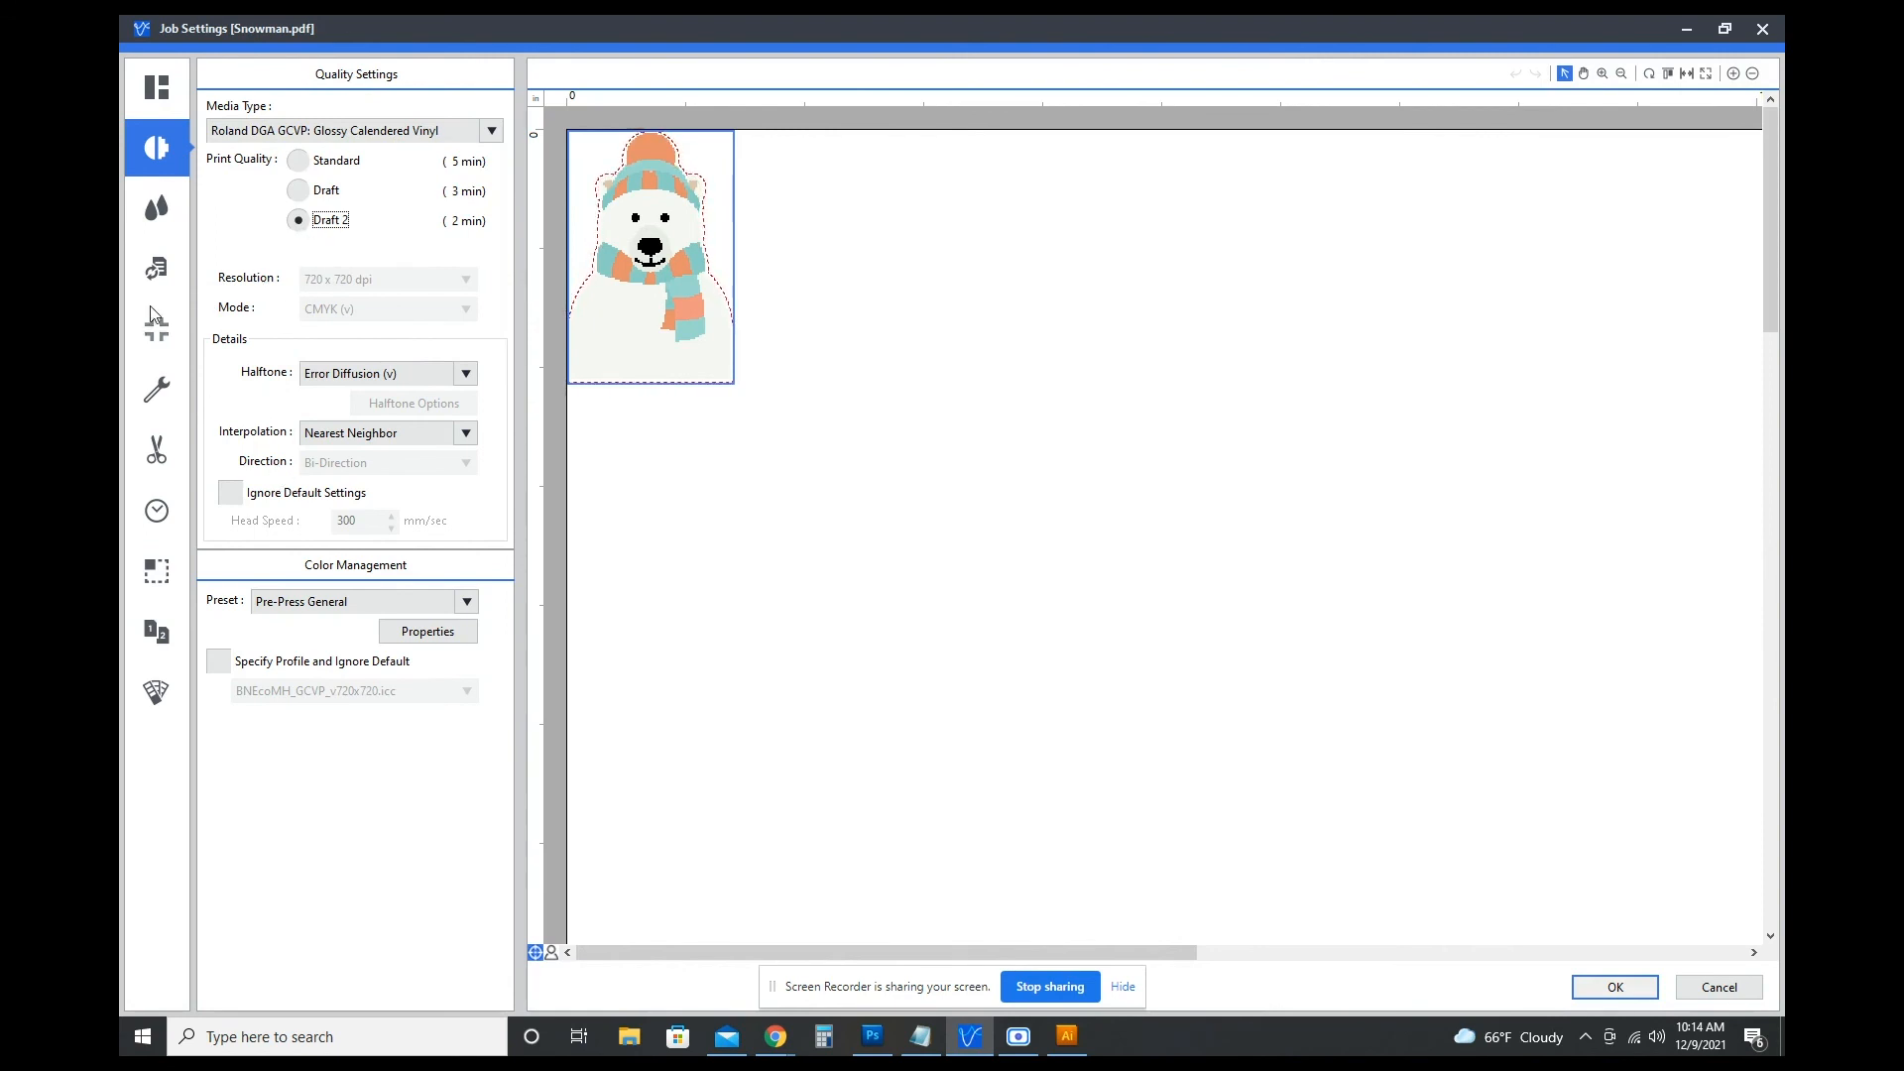
left_click(464, 603)
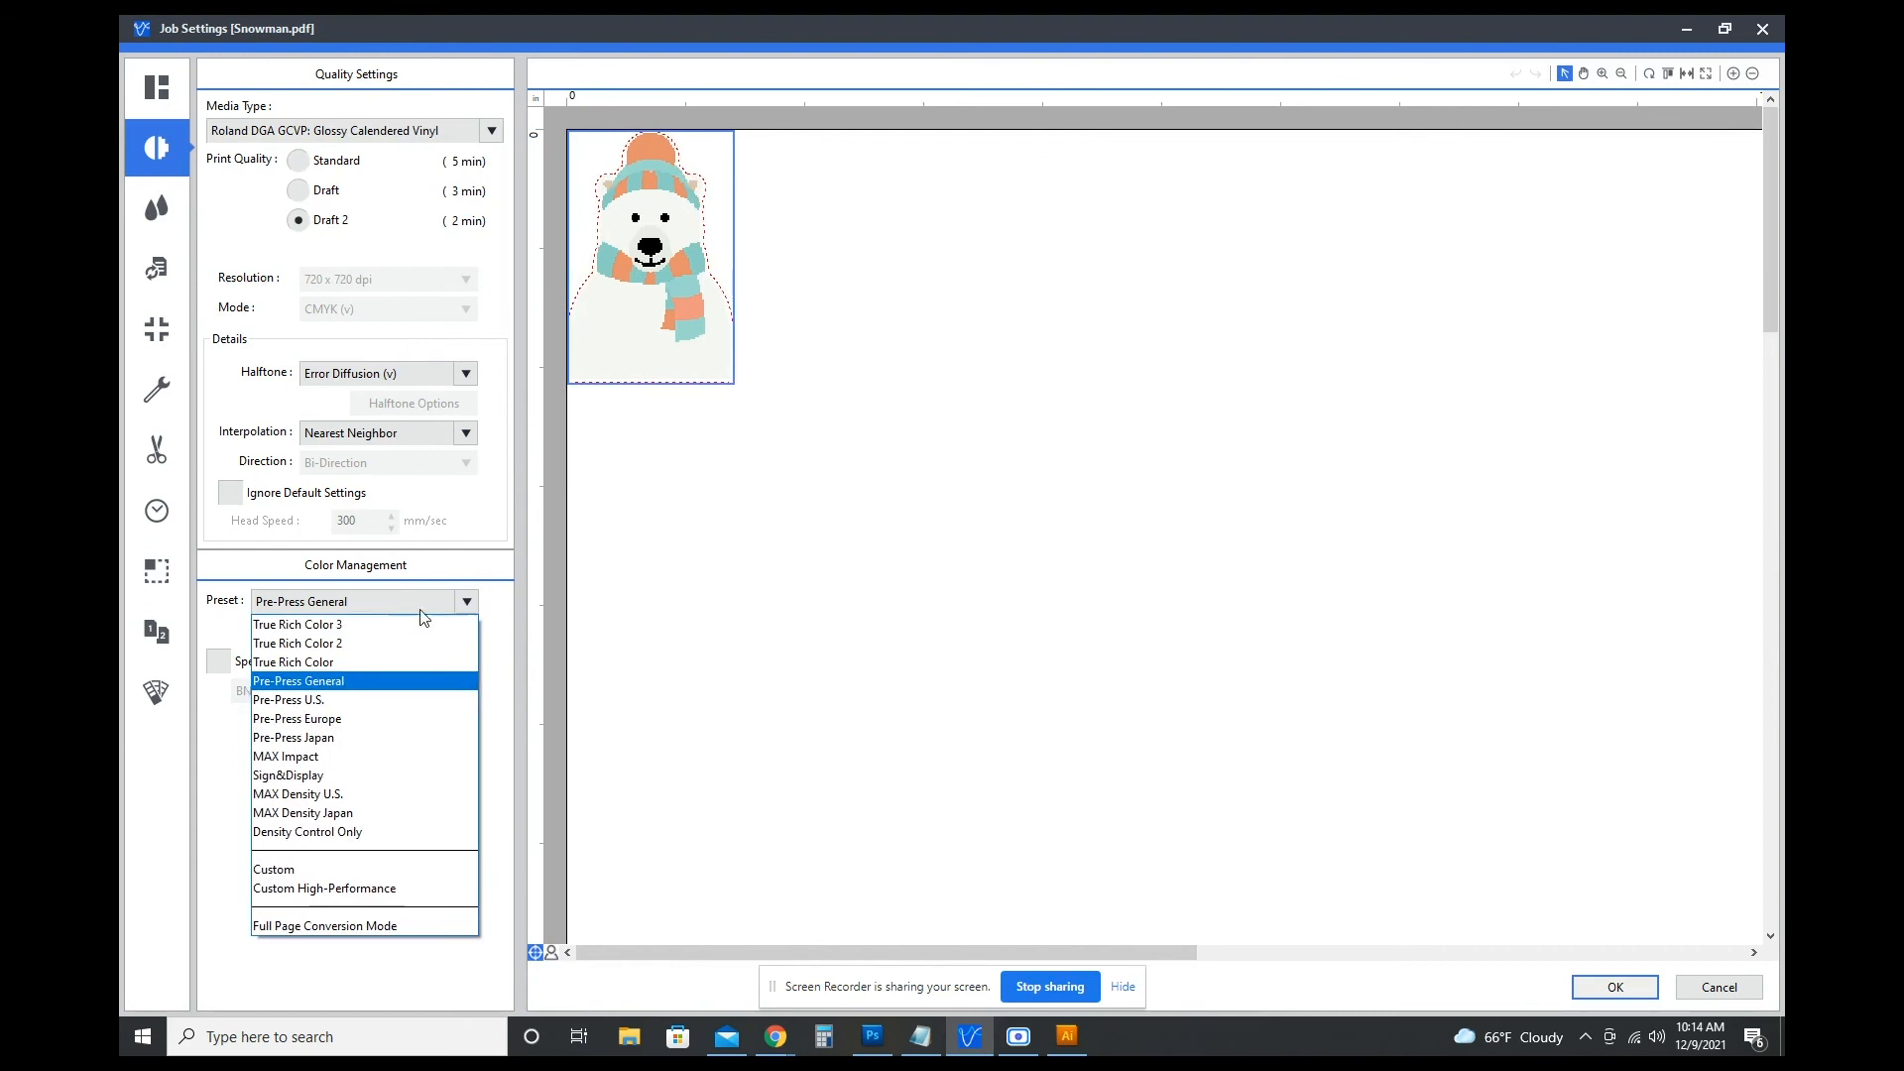
left_click(311, 687)
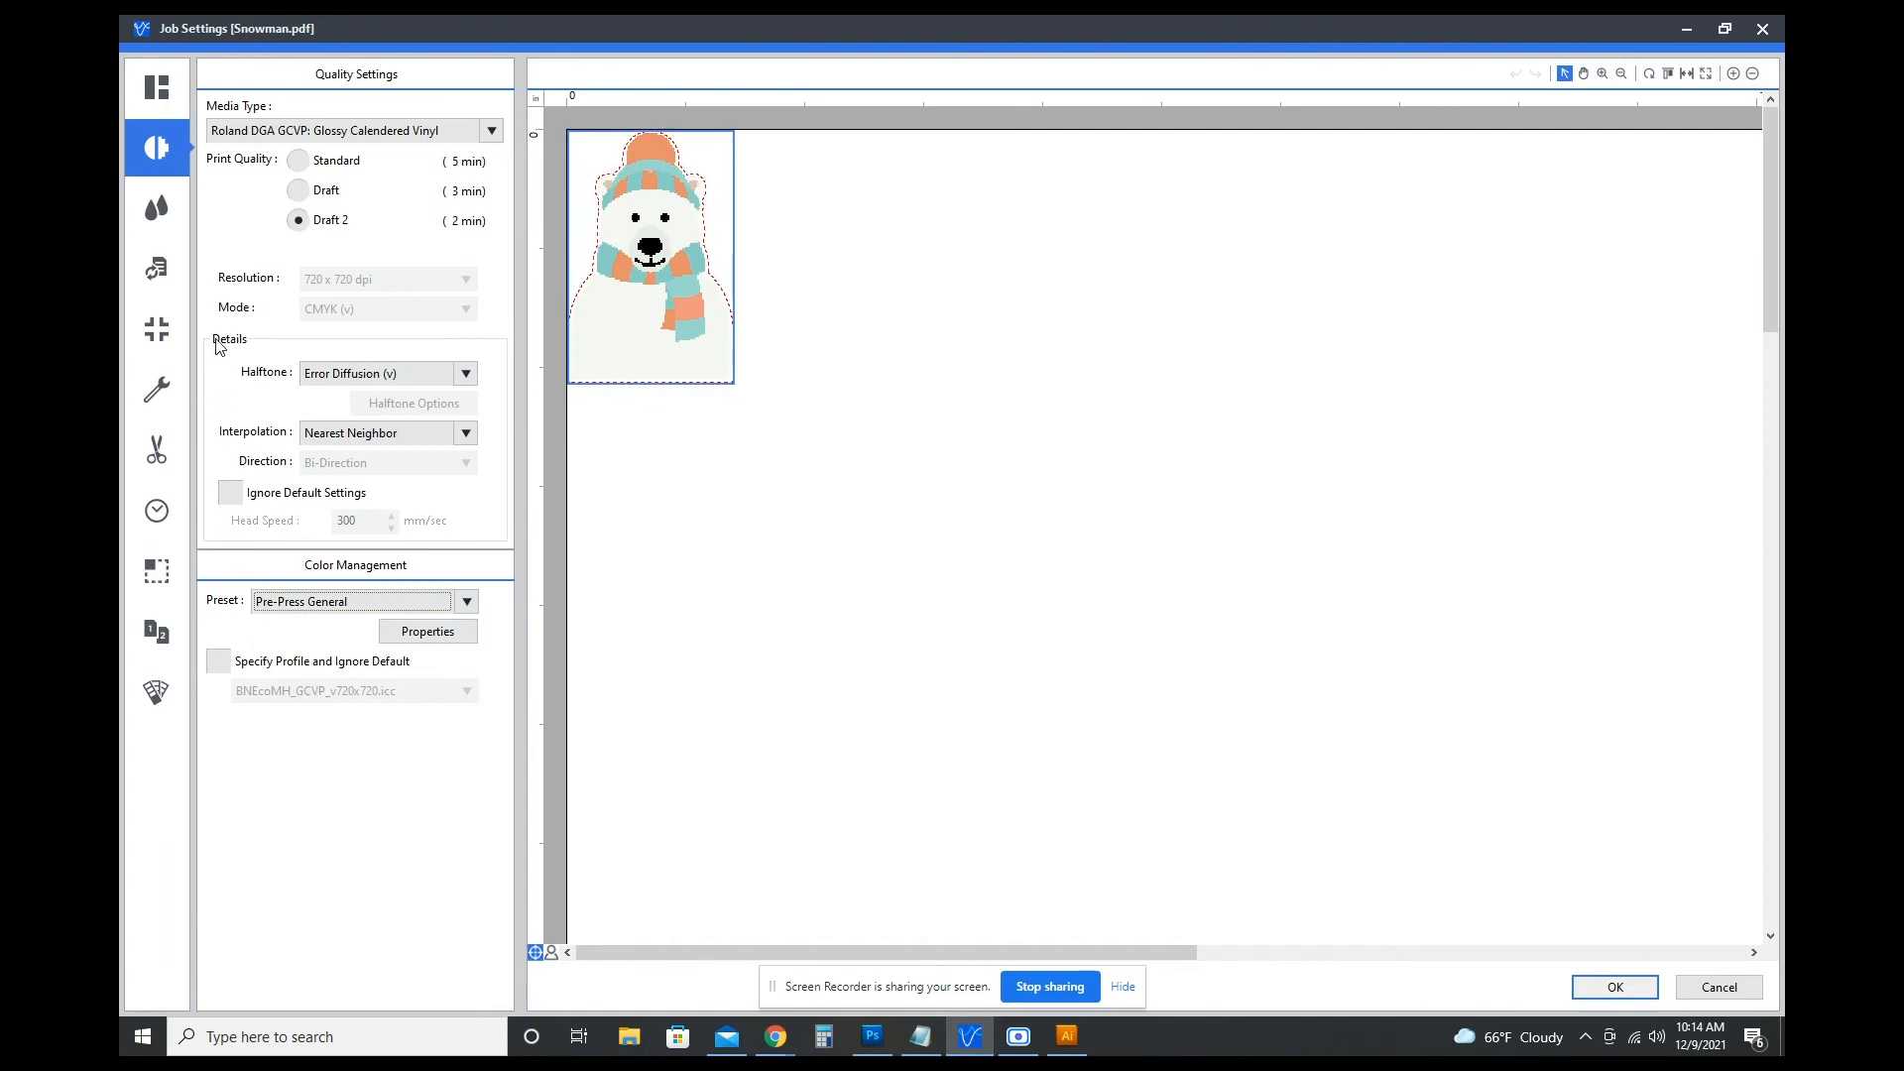
Review the job's remaining settings, from level adjustment, spot colors and marks through cutting options, tiling and variable data to special color plates.
left_click(160, 210)
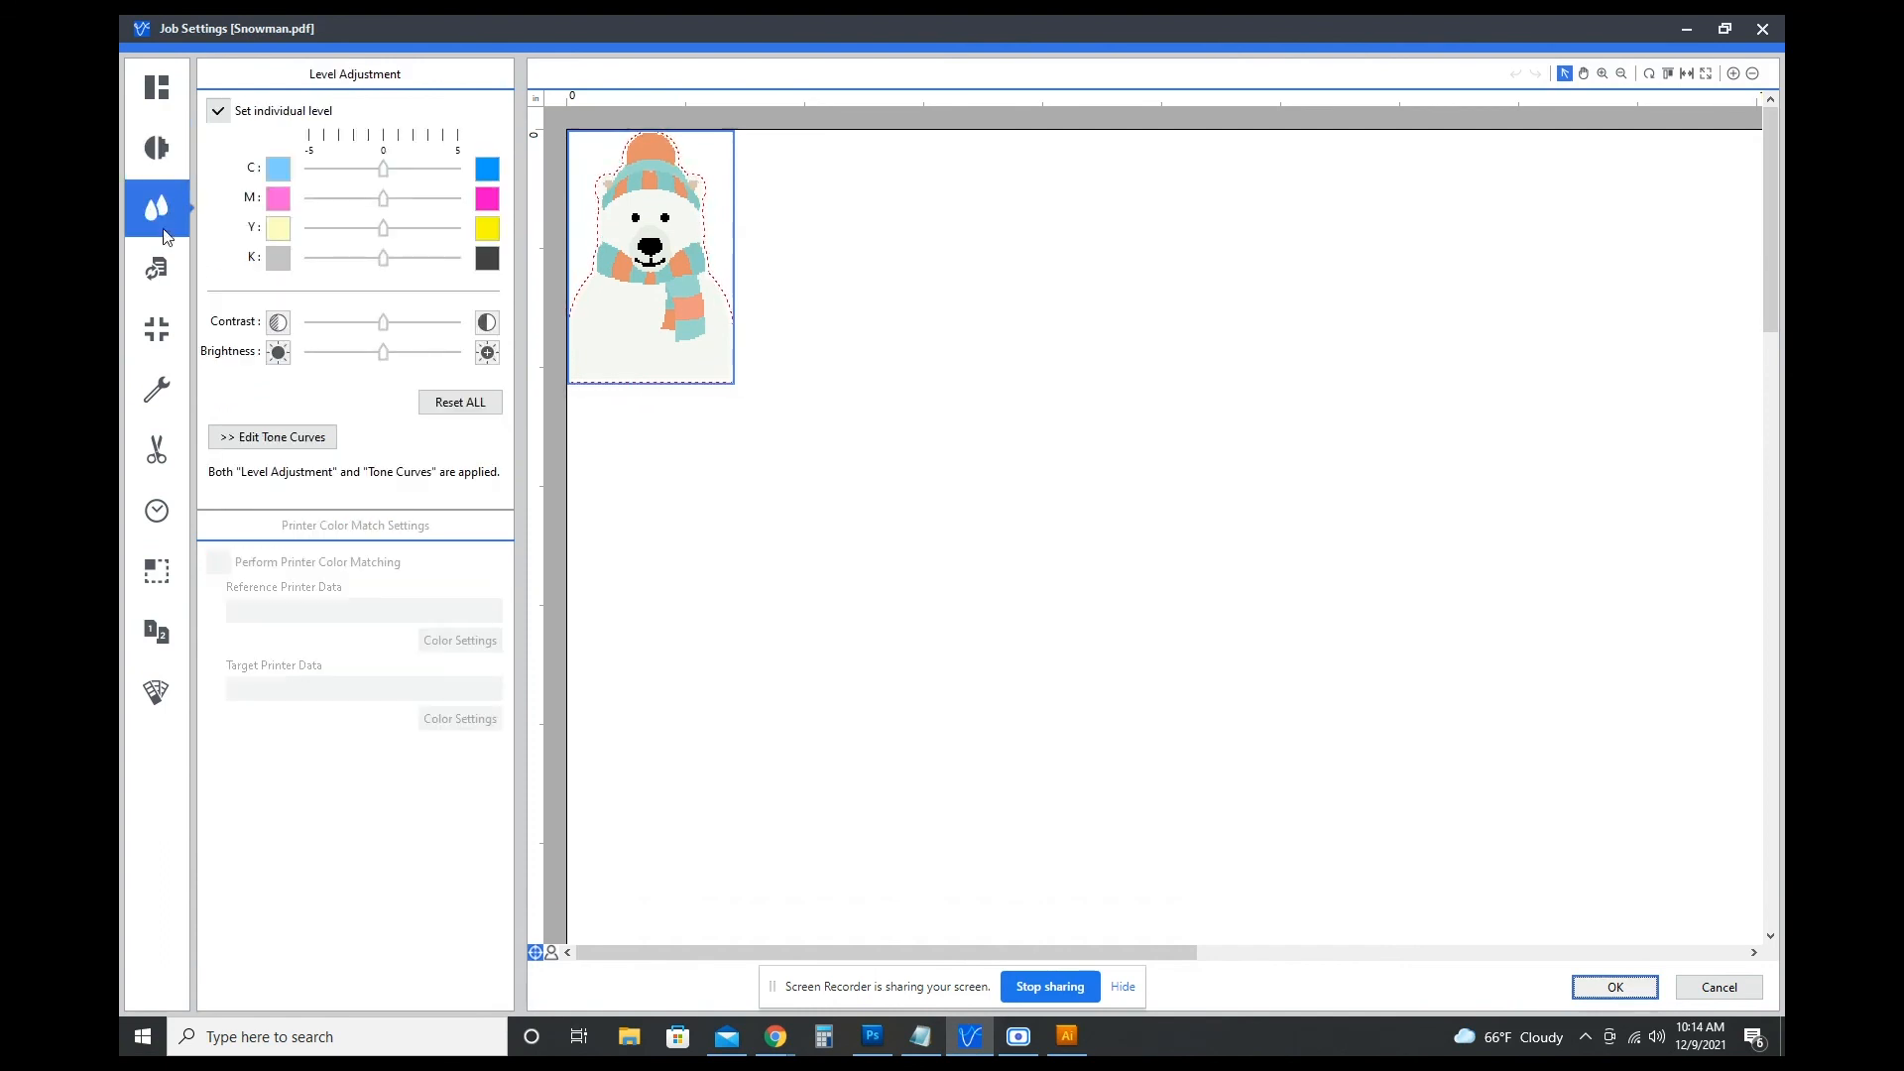
left_click(158, 265)
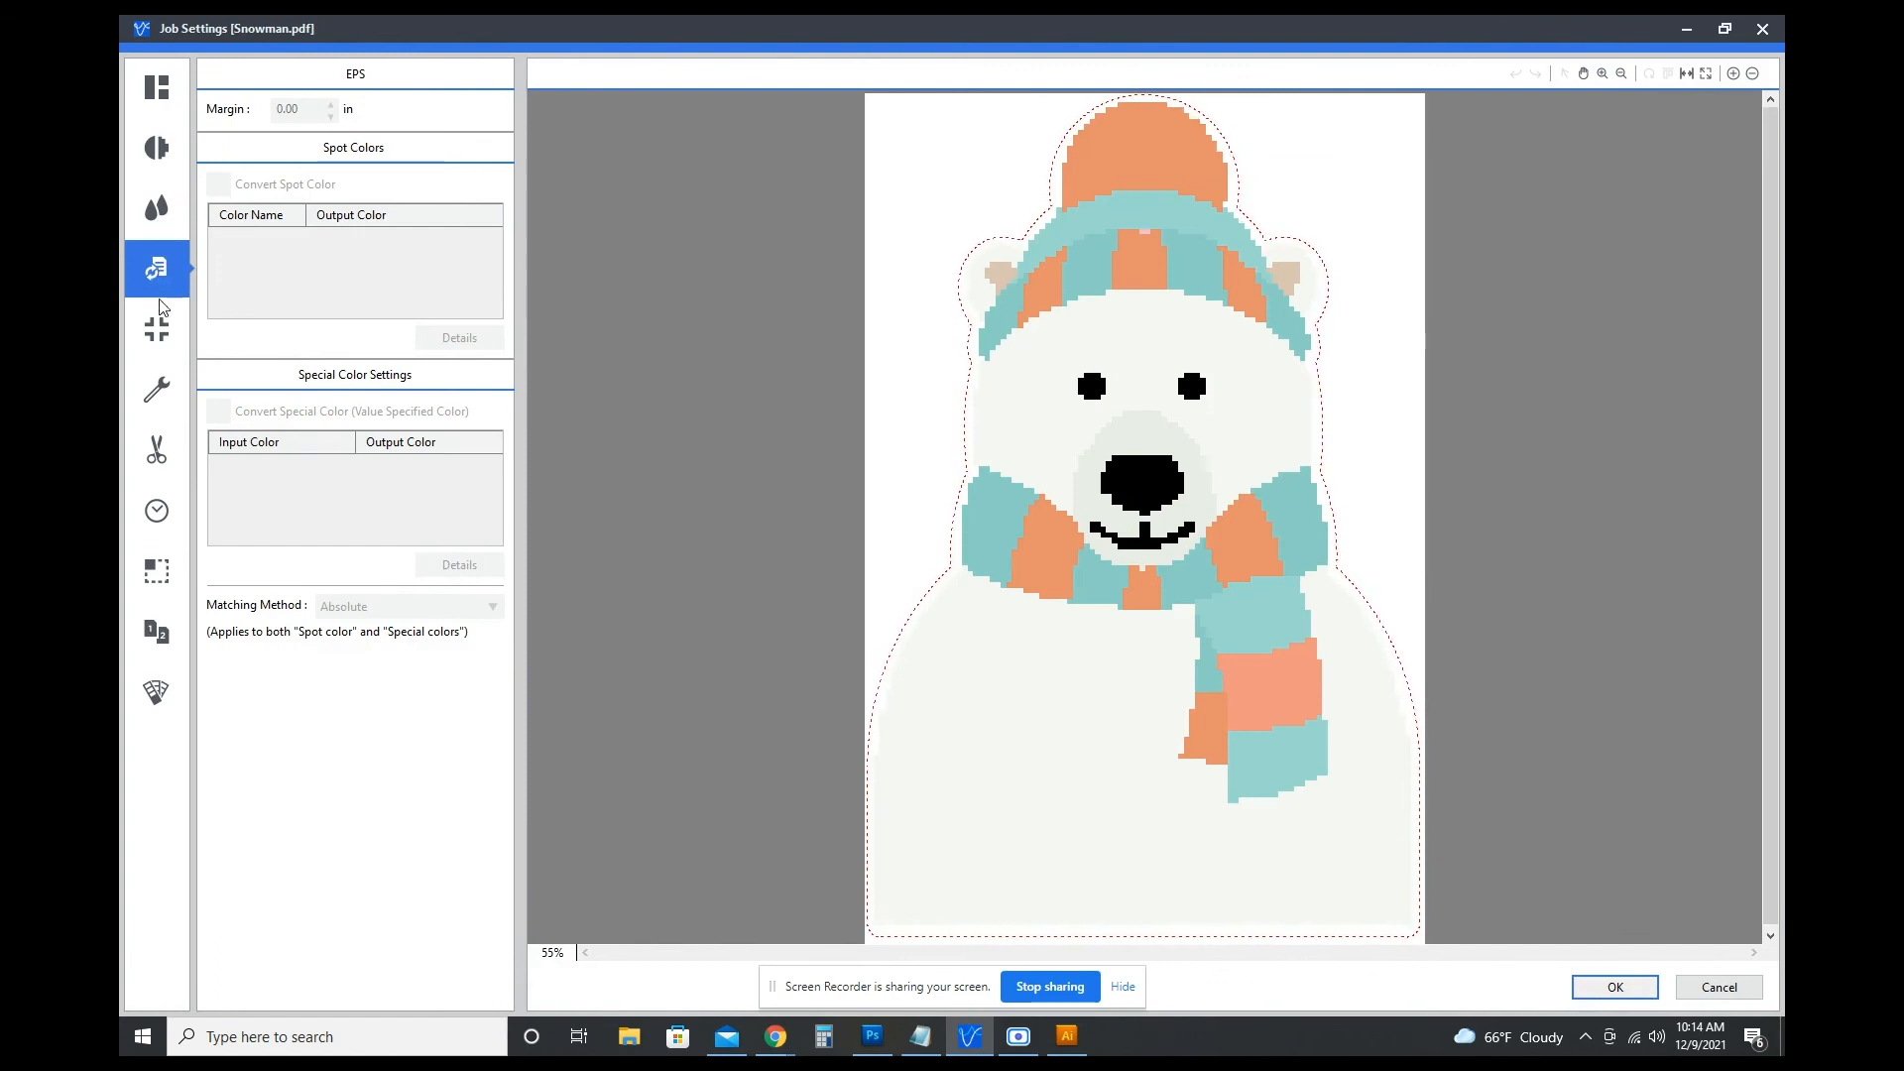
left_click(152, 331)
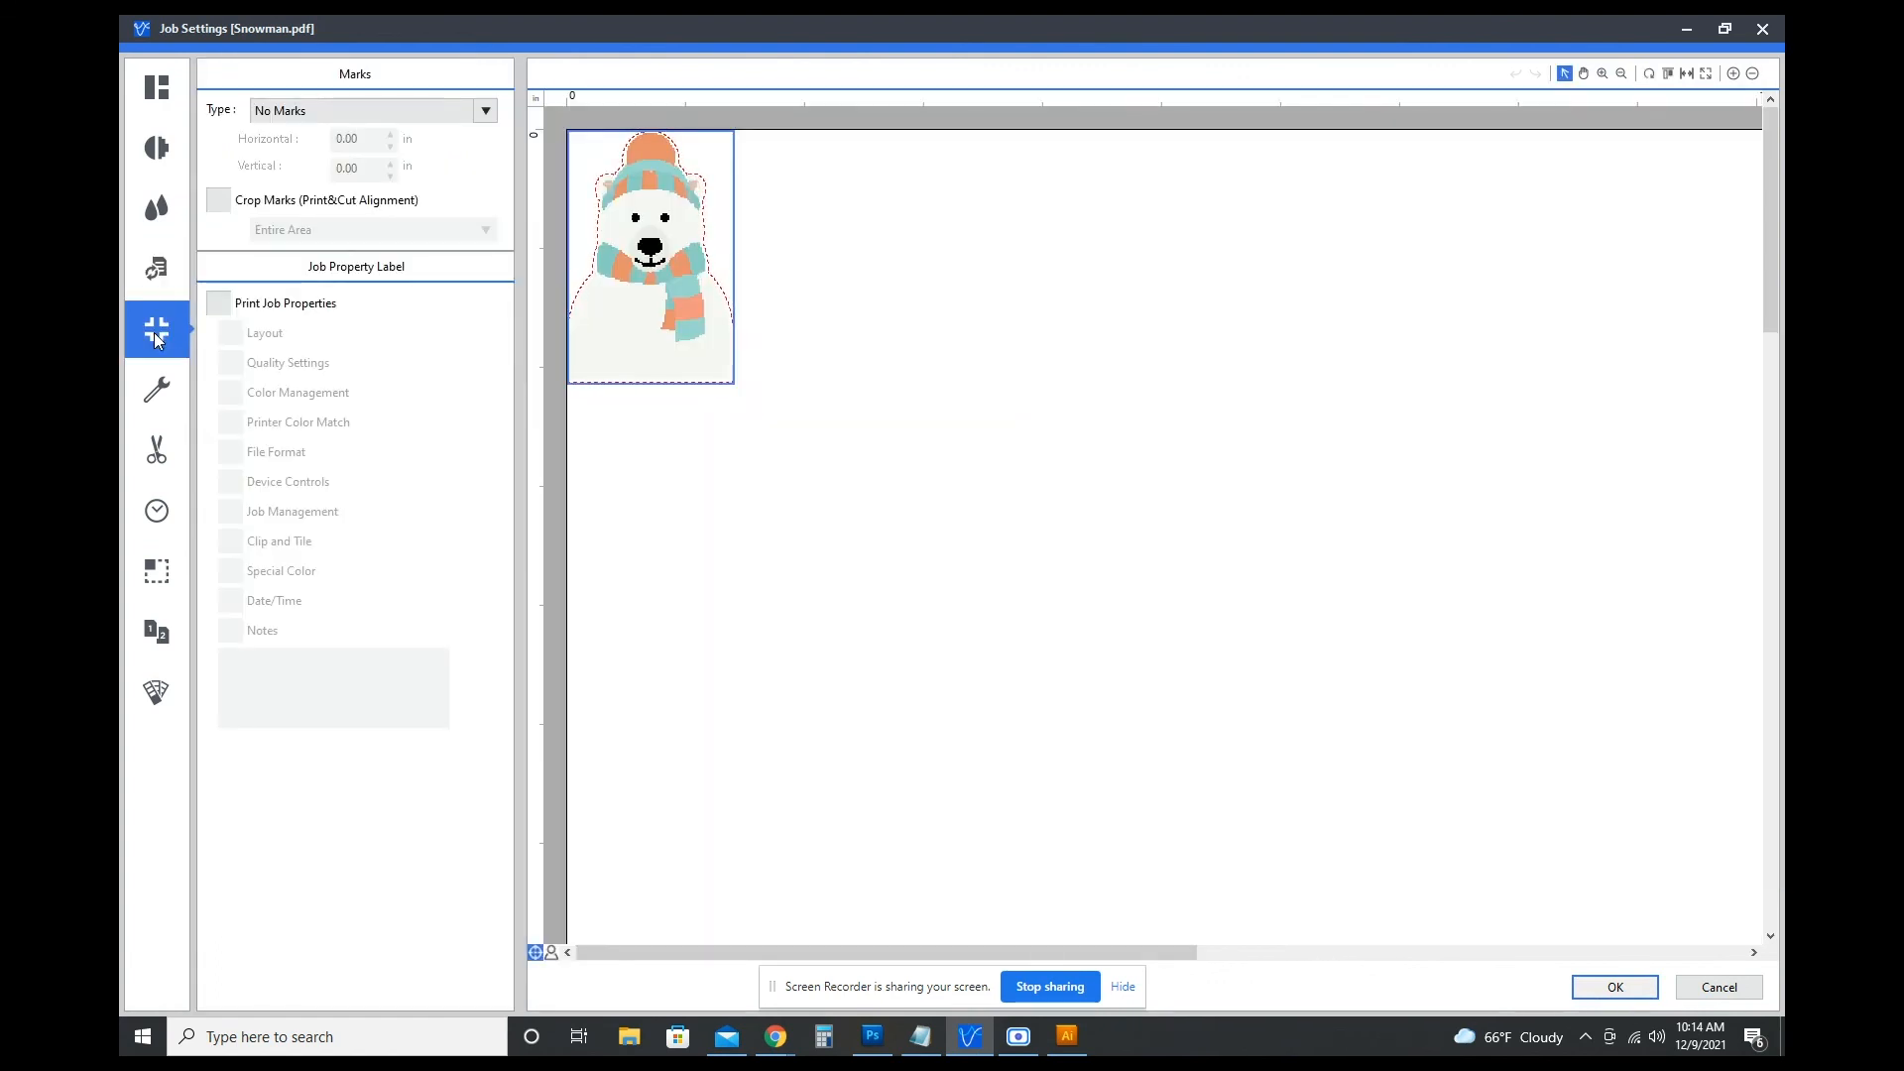
left_click(162, 401)
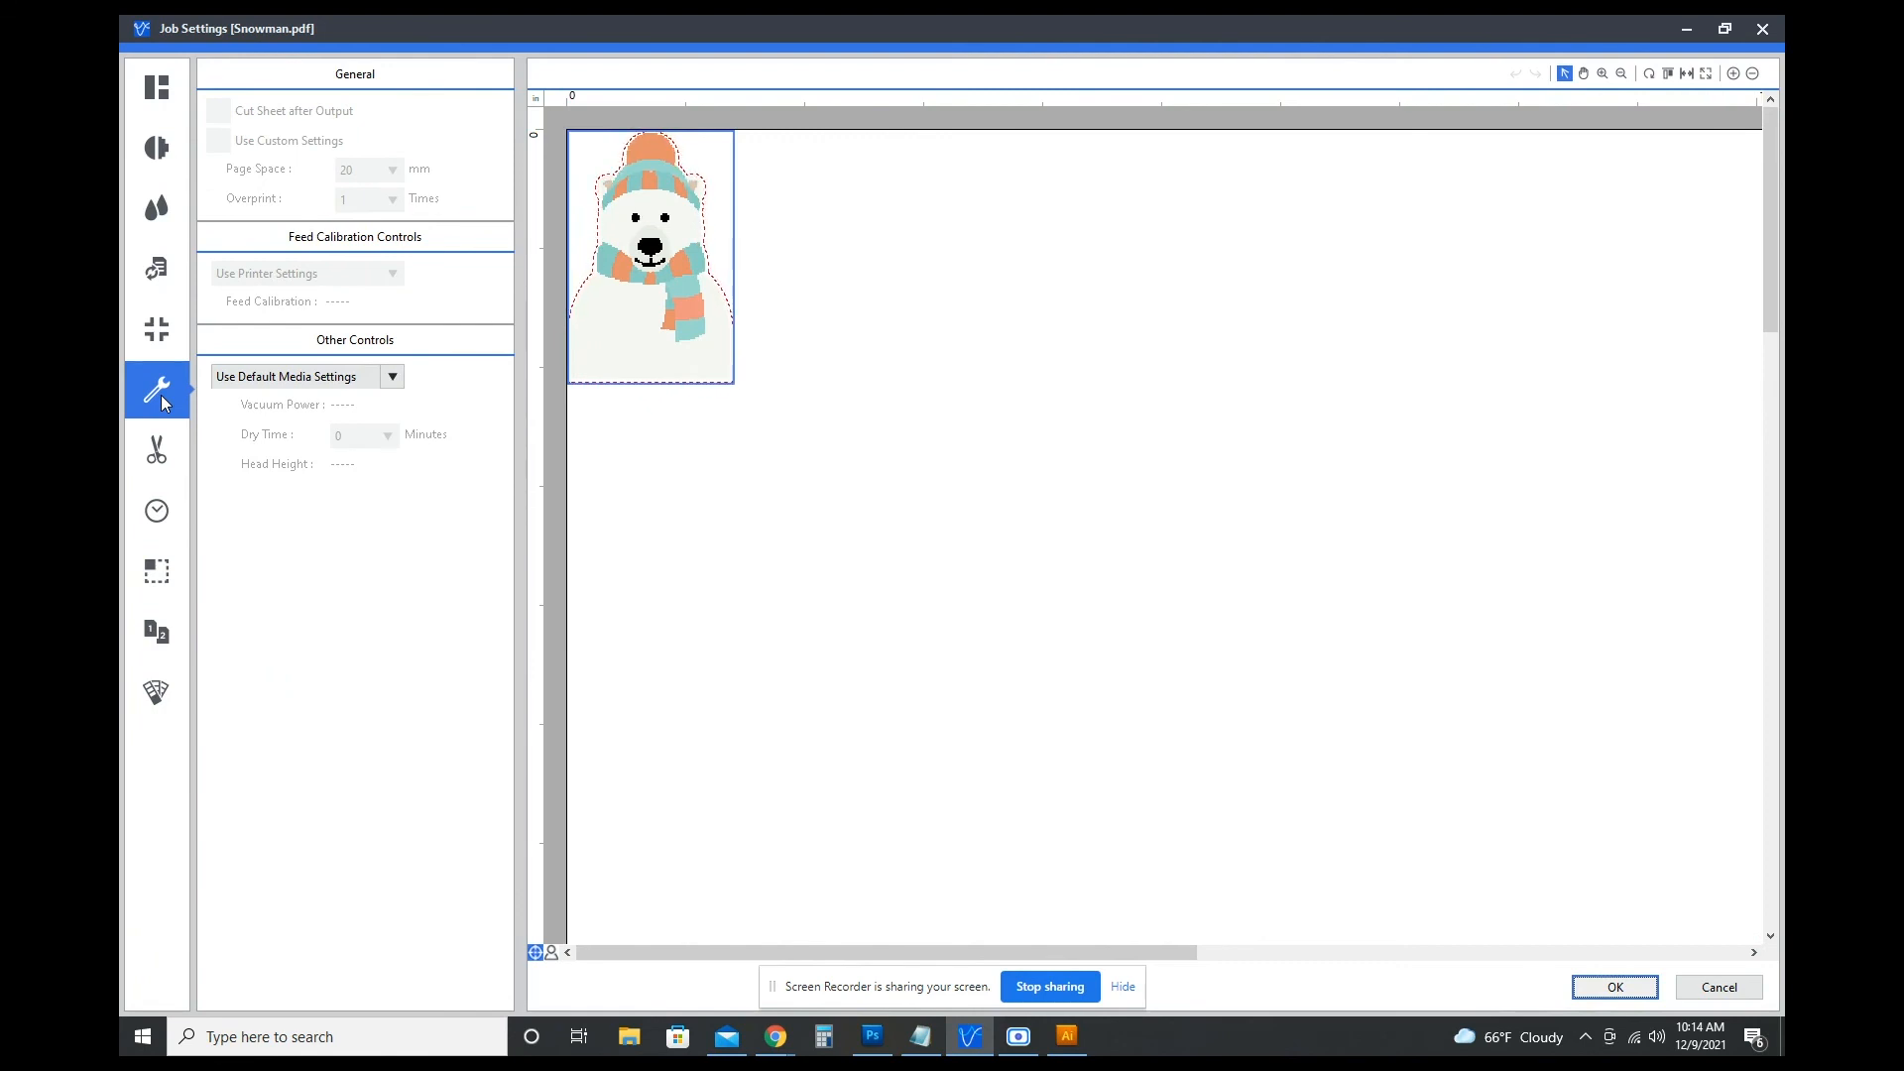
left_click(156, 451)
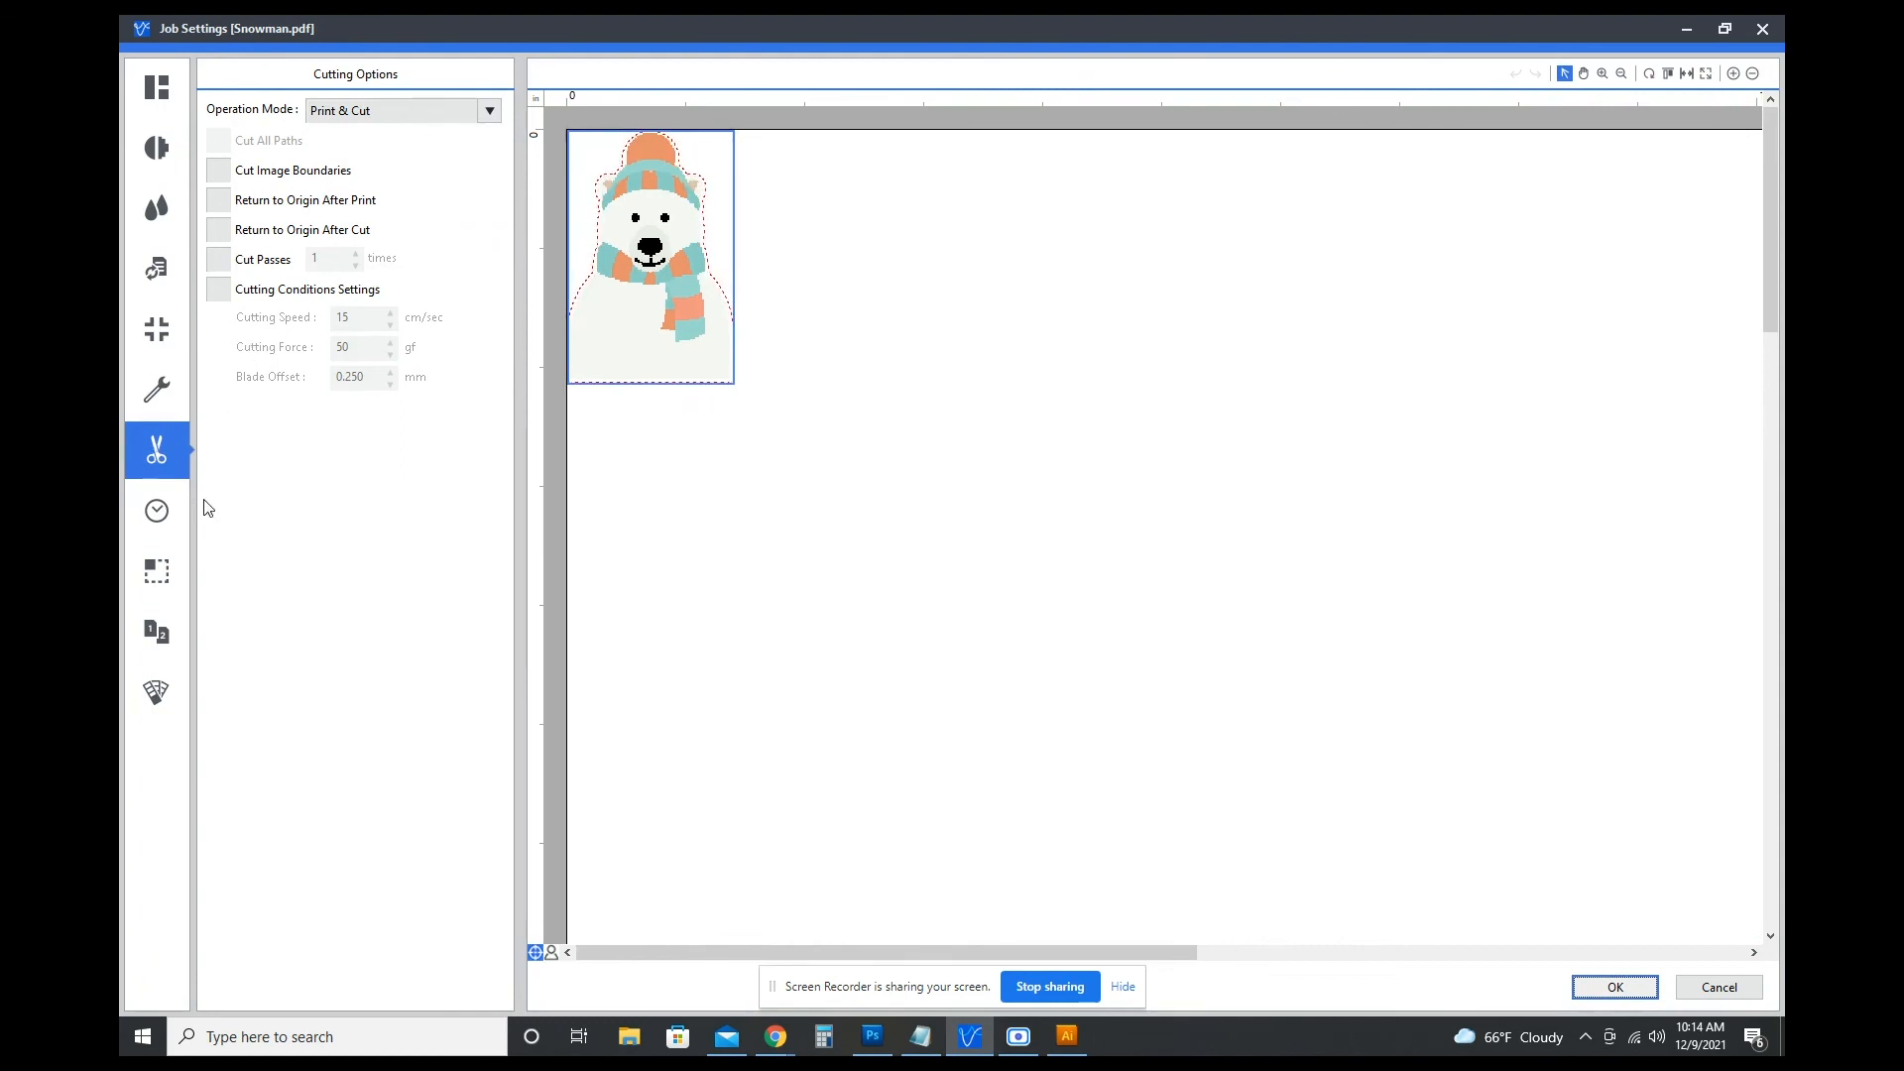
left_click(171, 511)
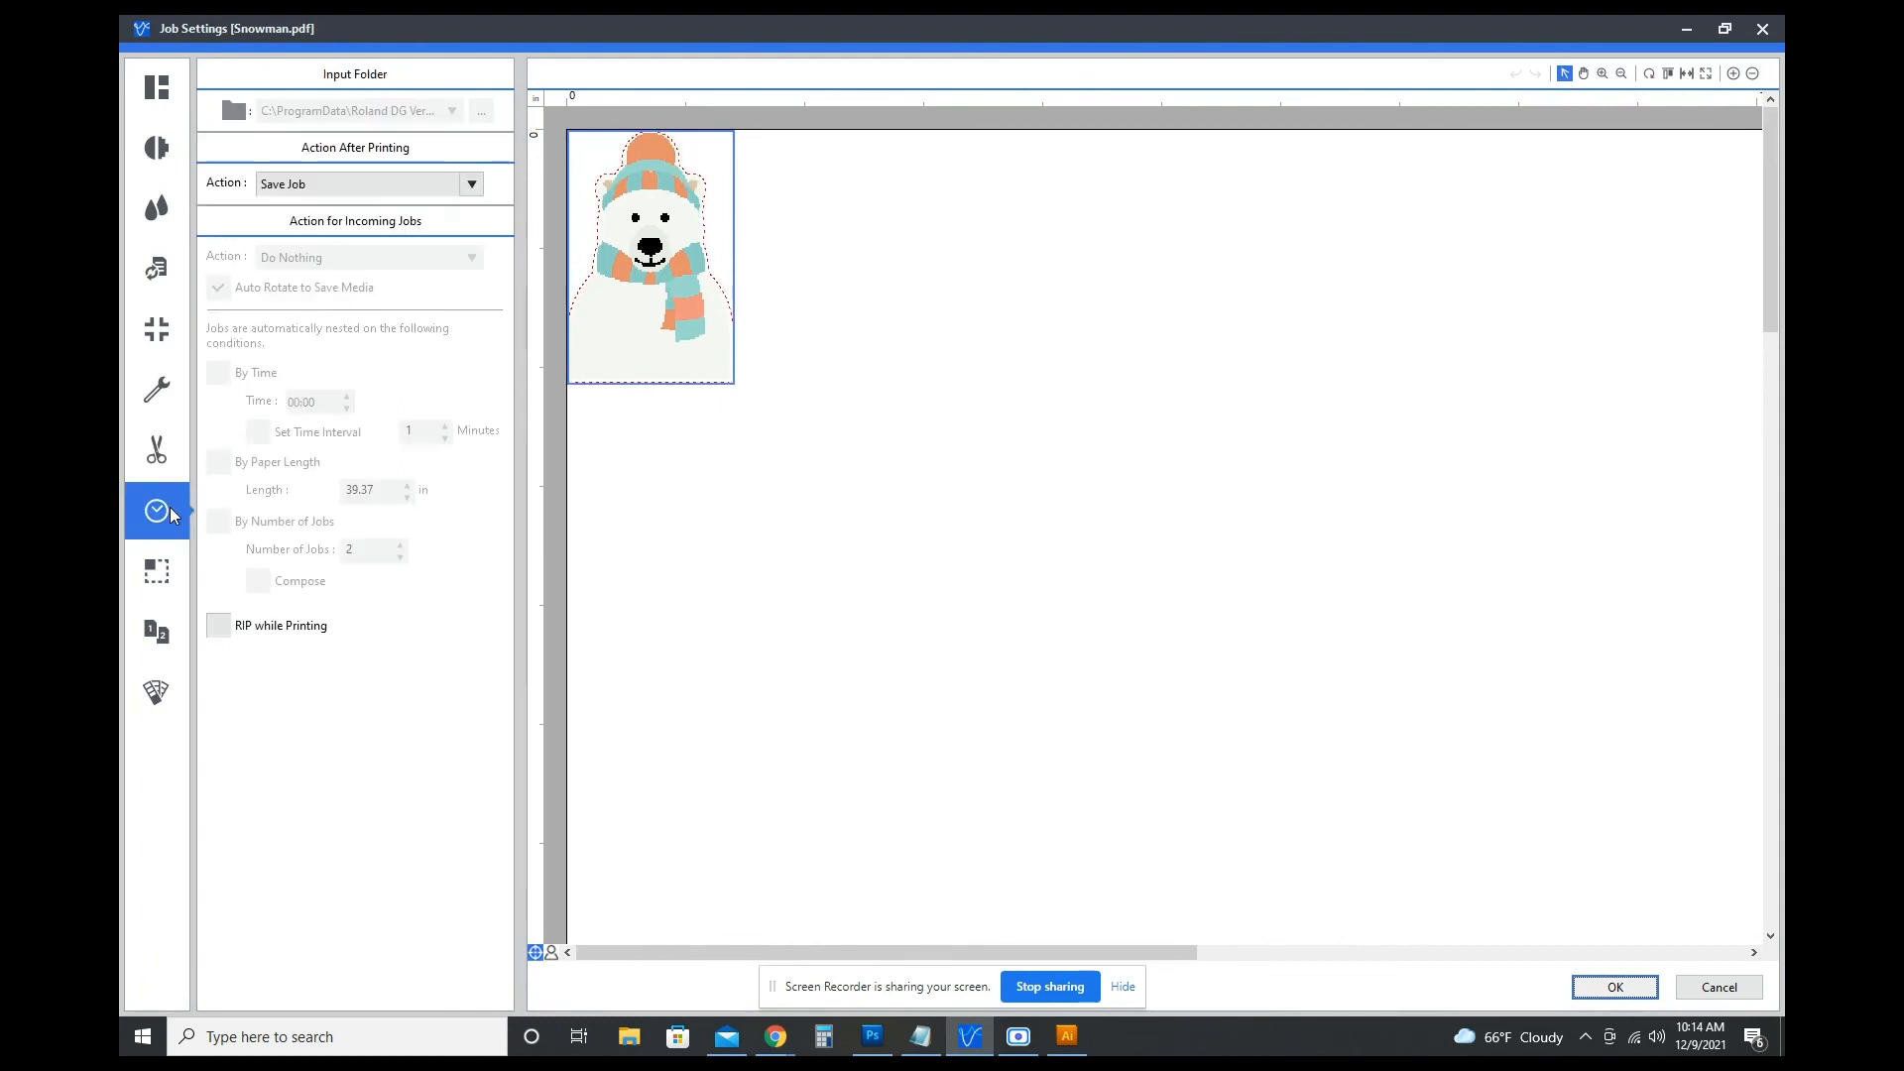
left_click(170, 582)
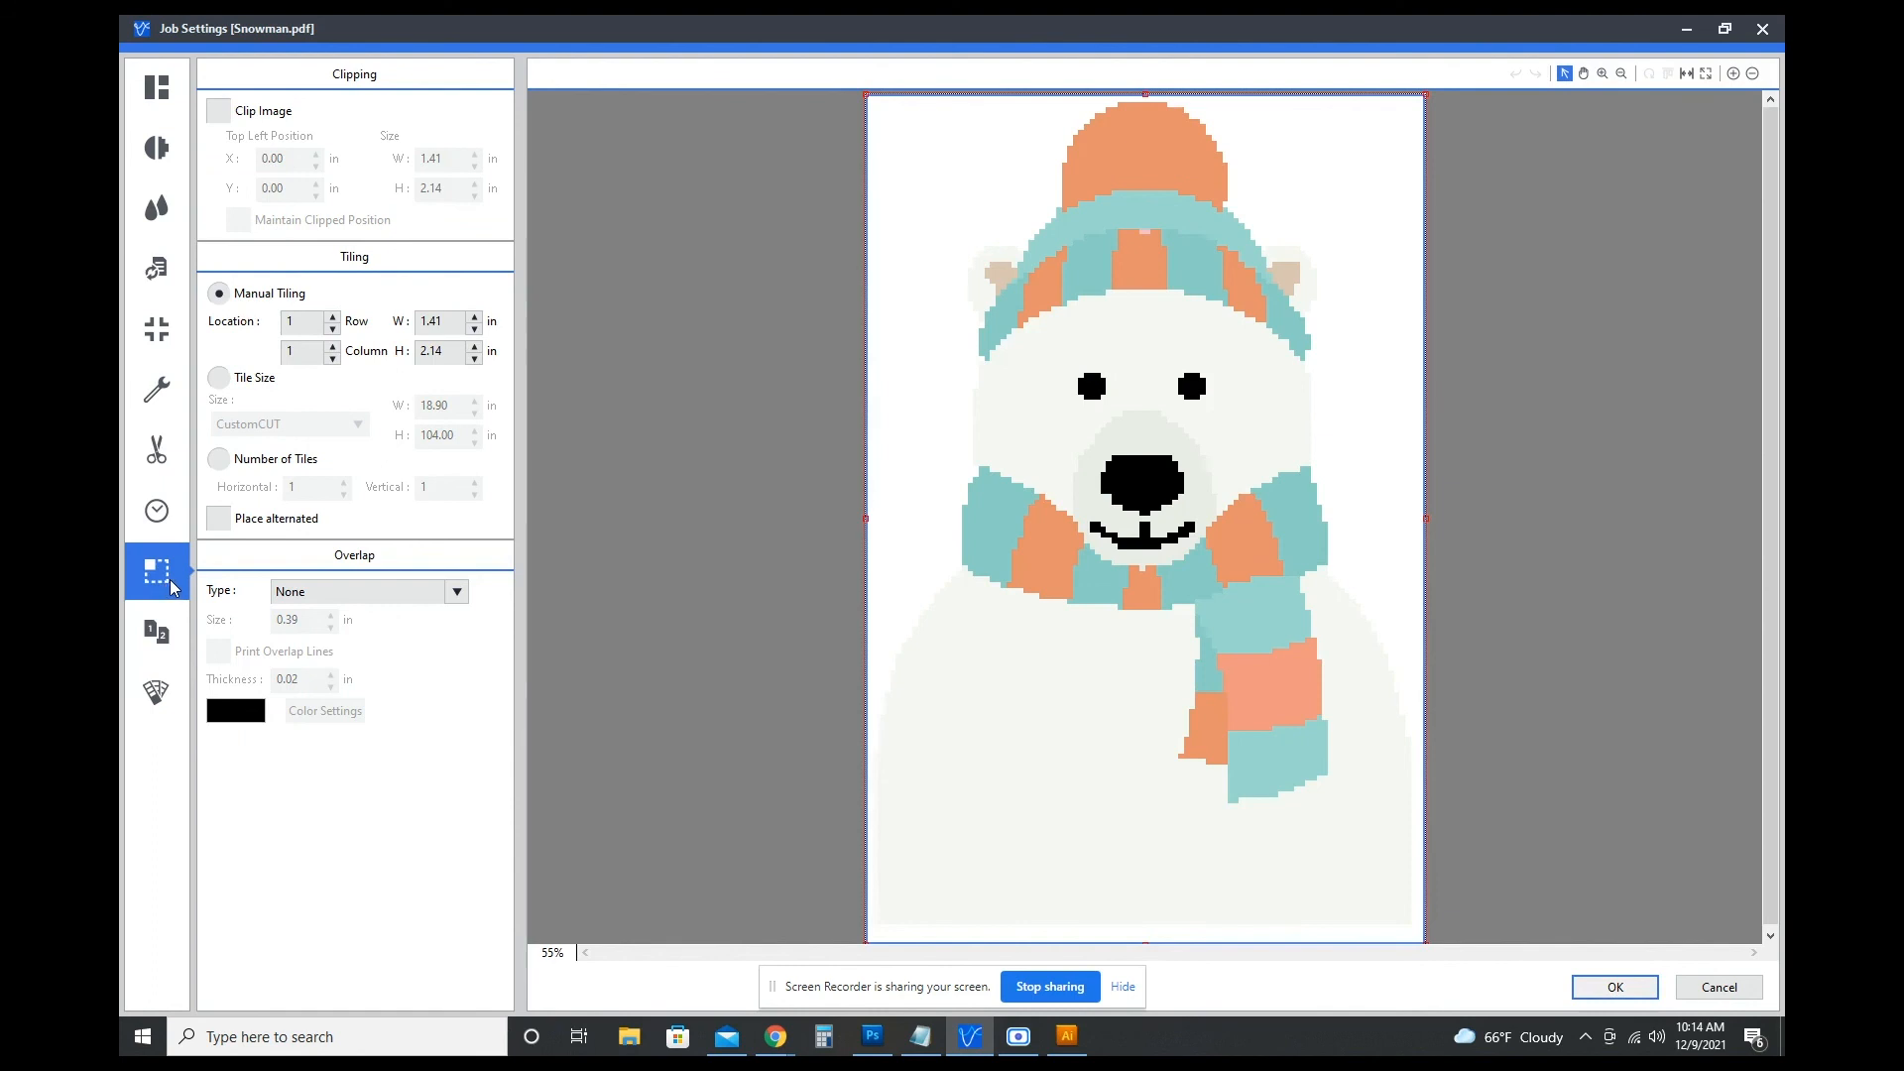
left_click(149, 642)
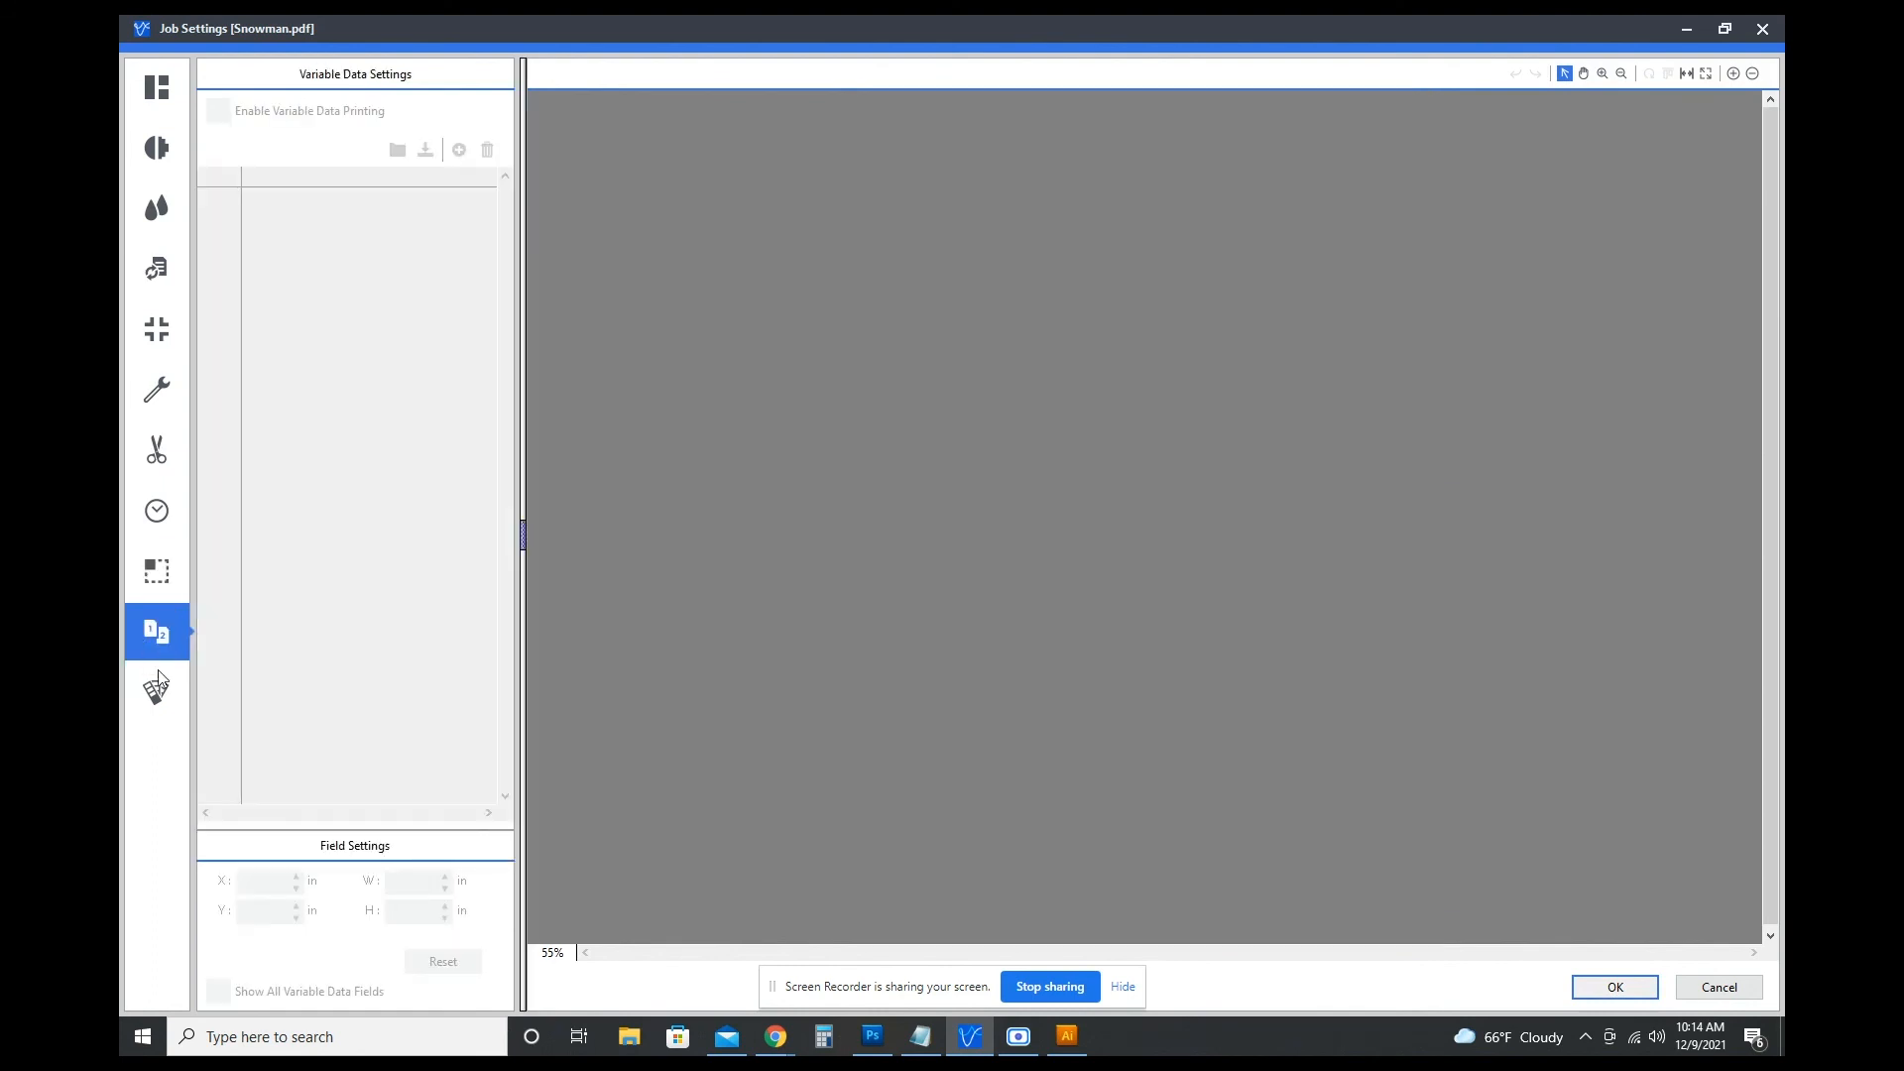
left_click(157, 684)
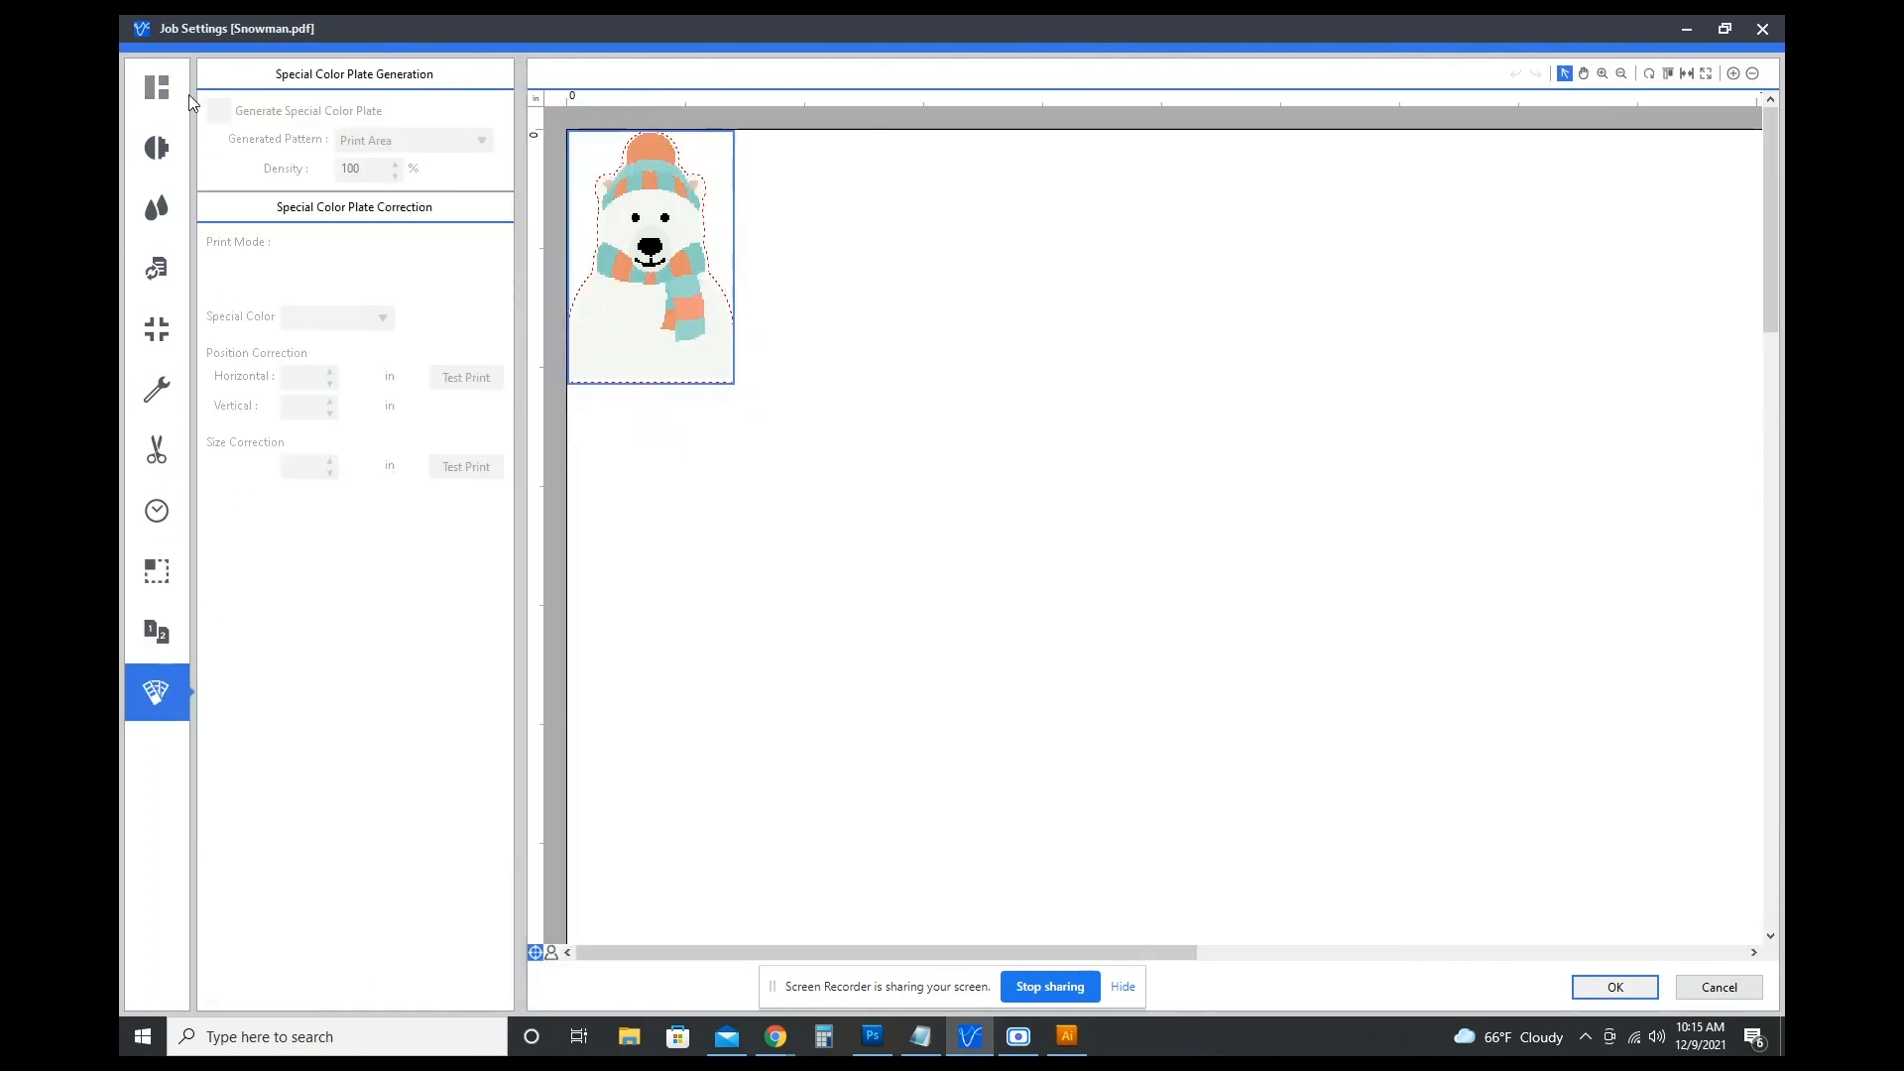
Set the job to 2 copies centered on the media and accept the job settings.
left_click(169, 86)
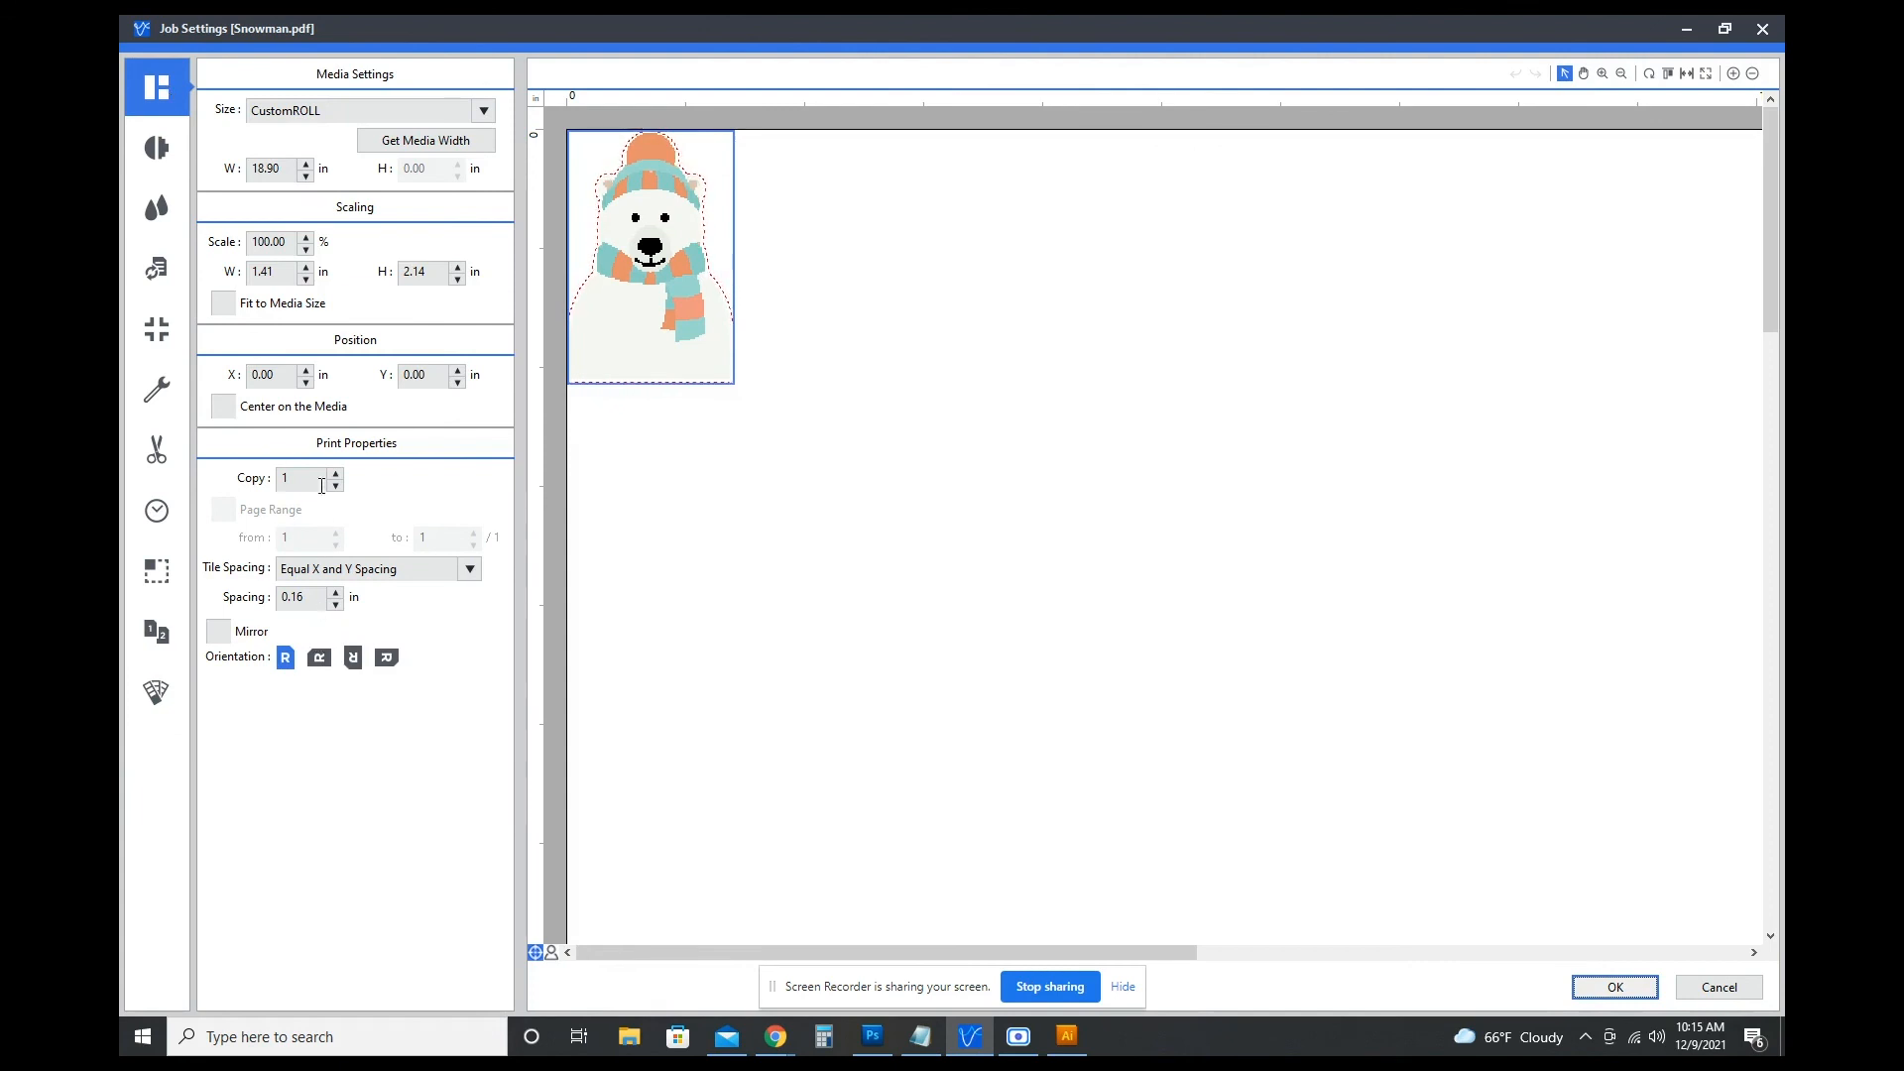
left_click(336, 475)
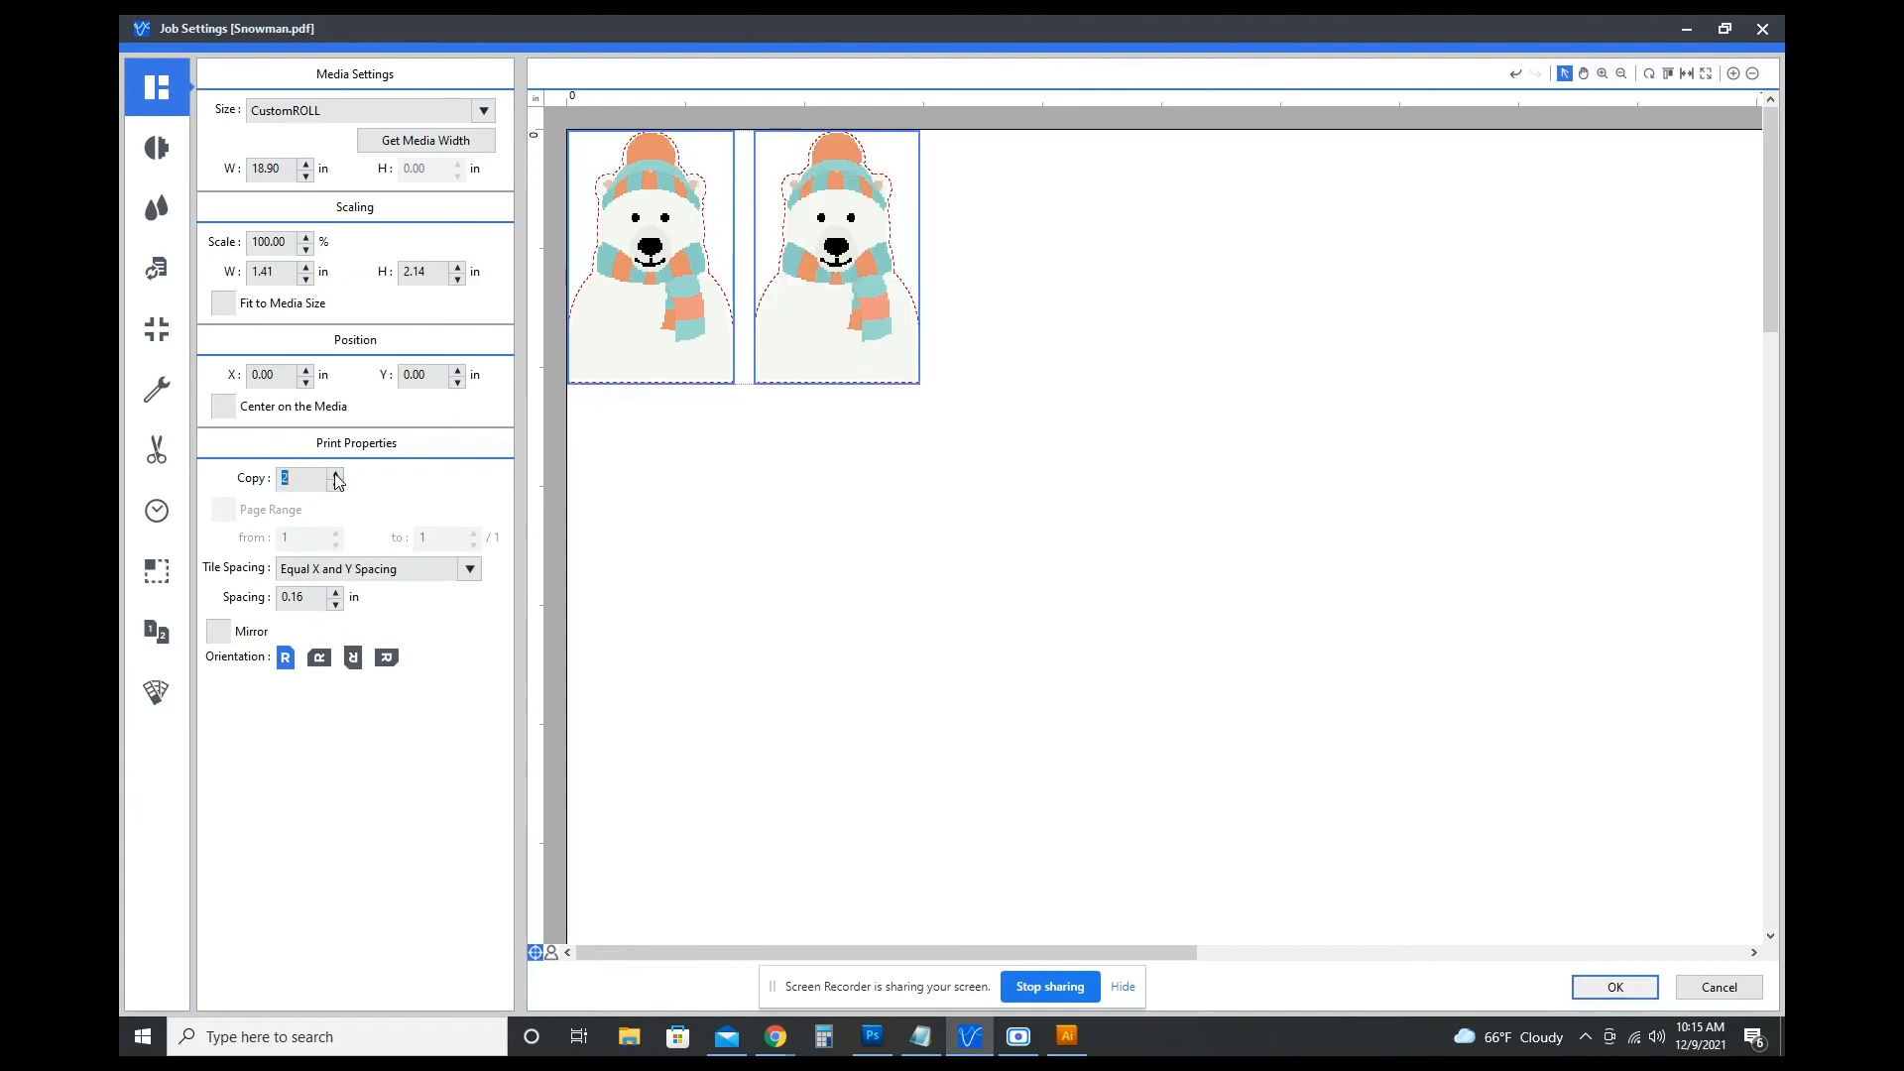
left_click(224, 409)
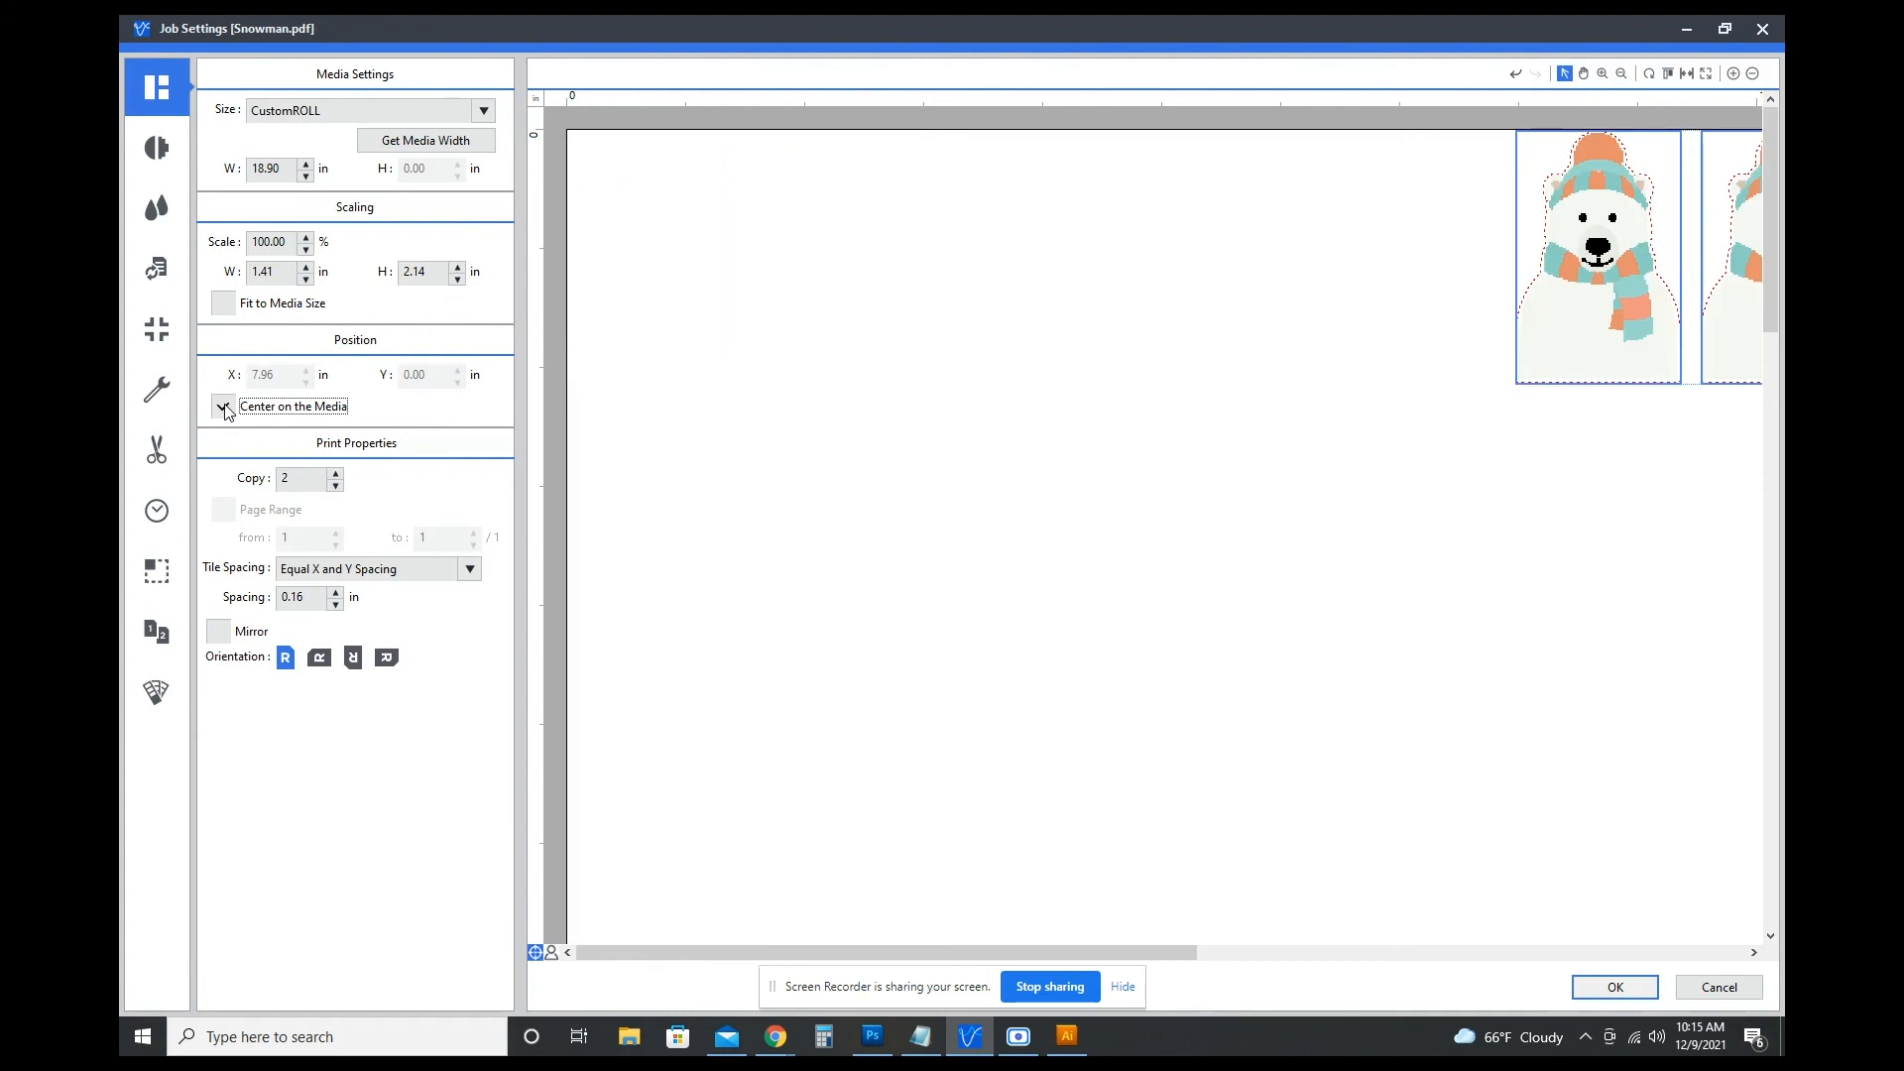
left_click(1753, 75)
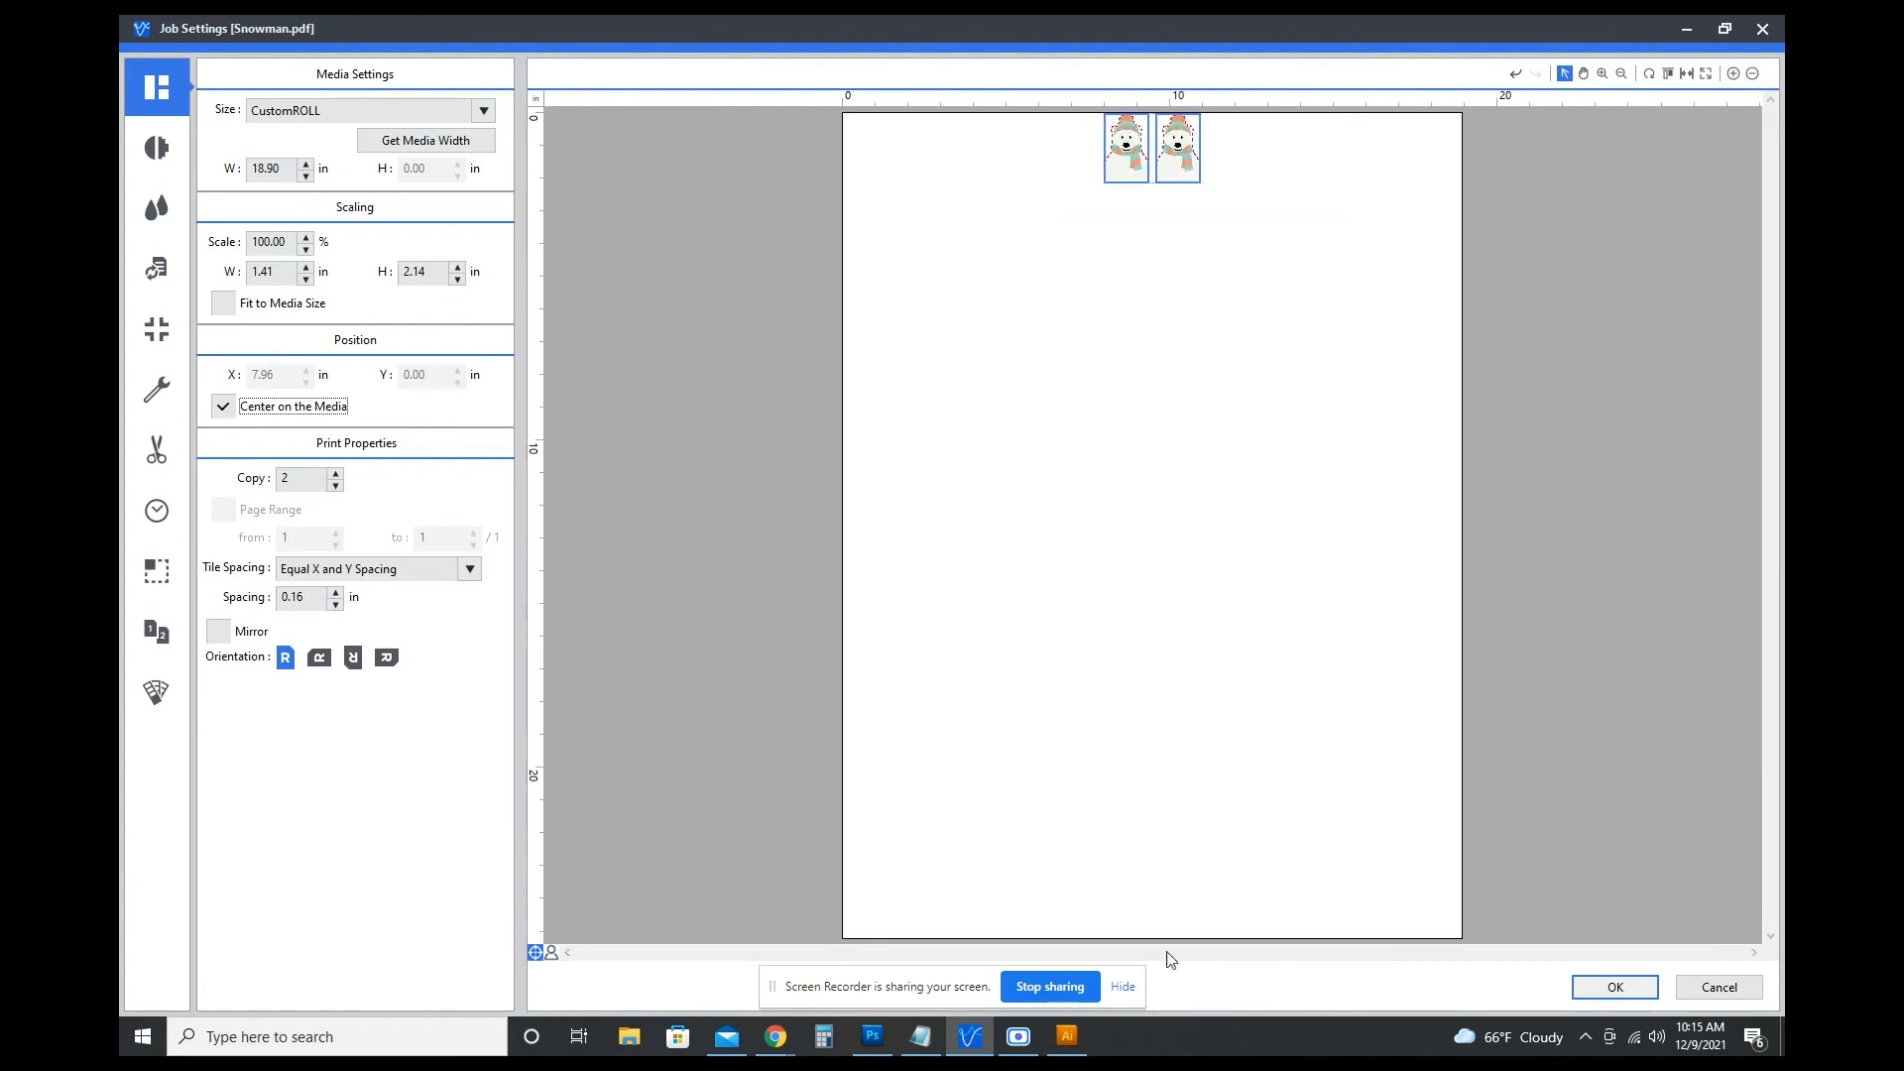
left_click(1614, 987)
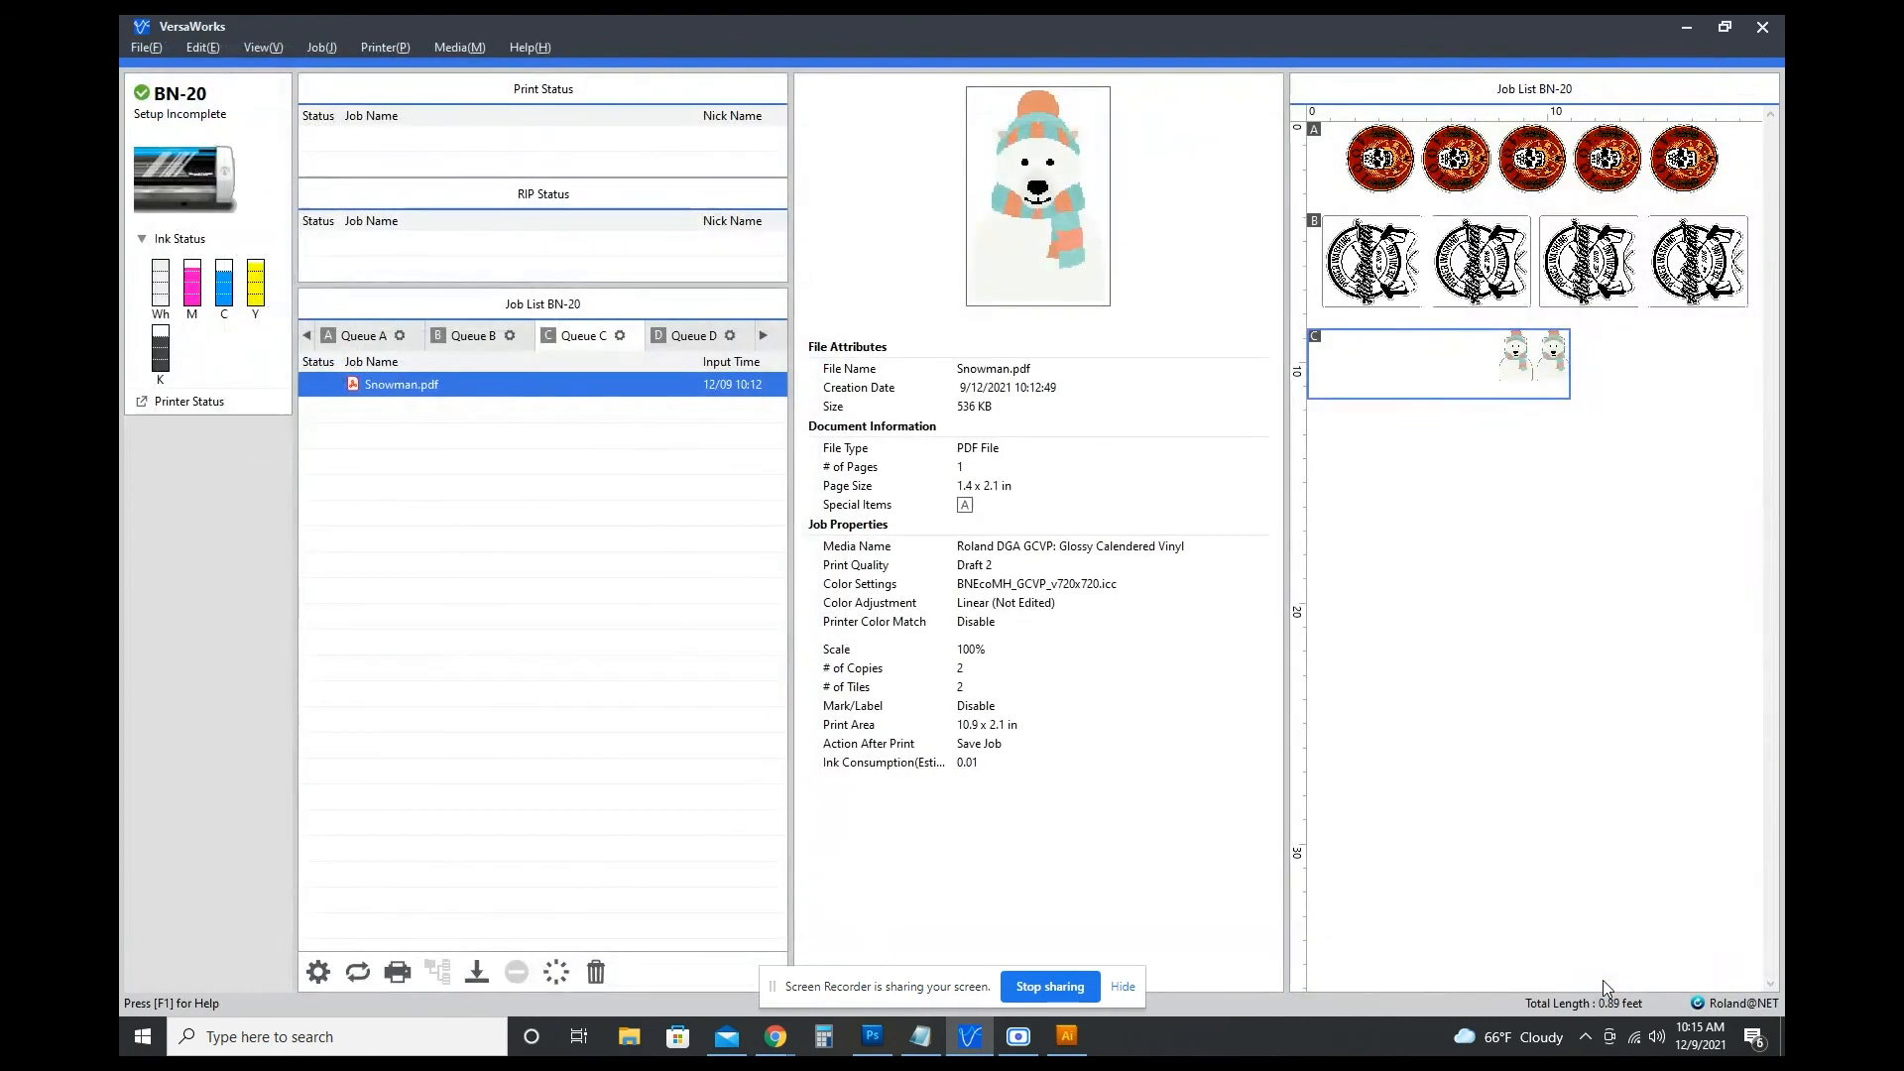
Send the Snowman.pdf job to the BN-20 printer with a print count of 1.
left_click(399, 968)
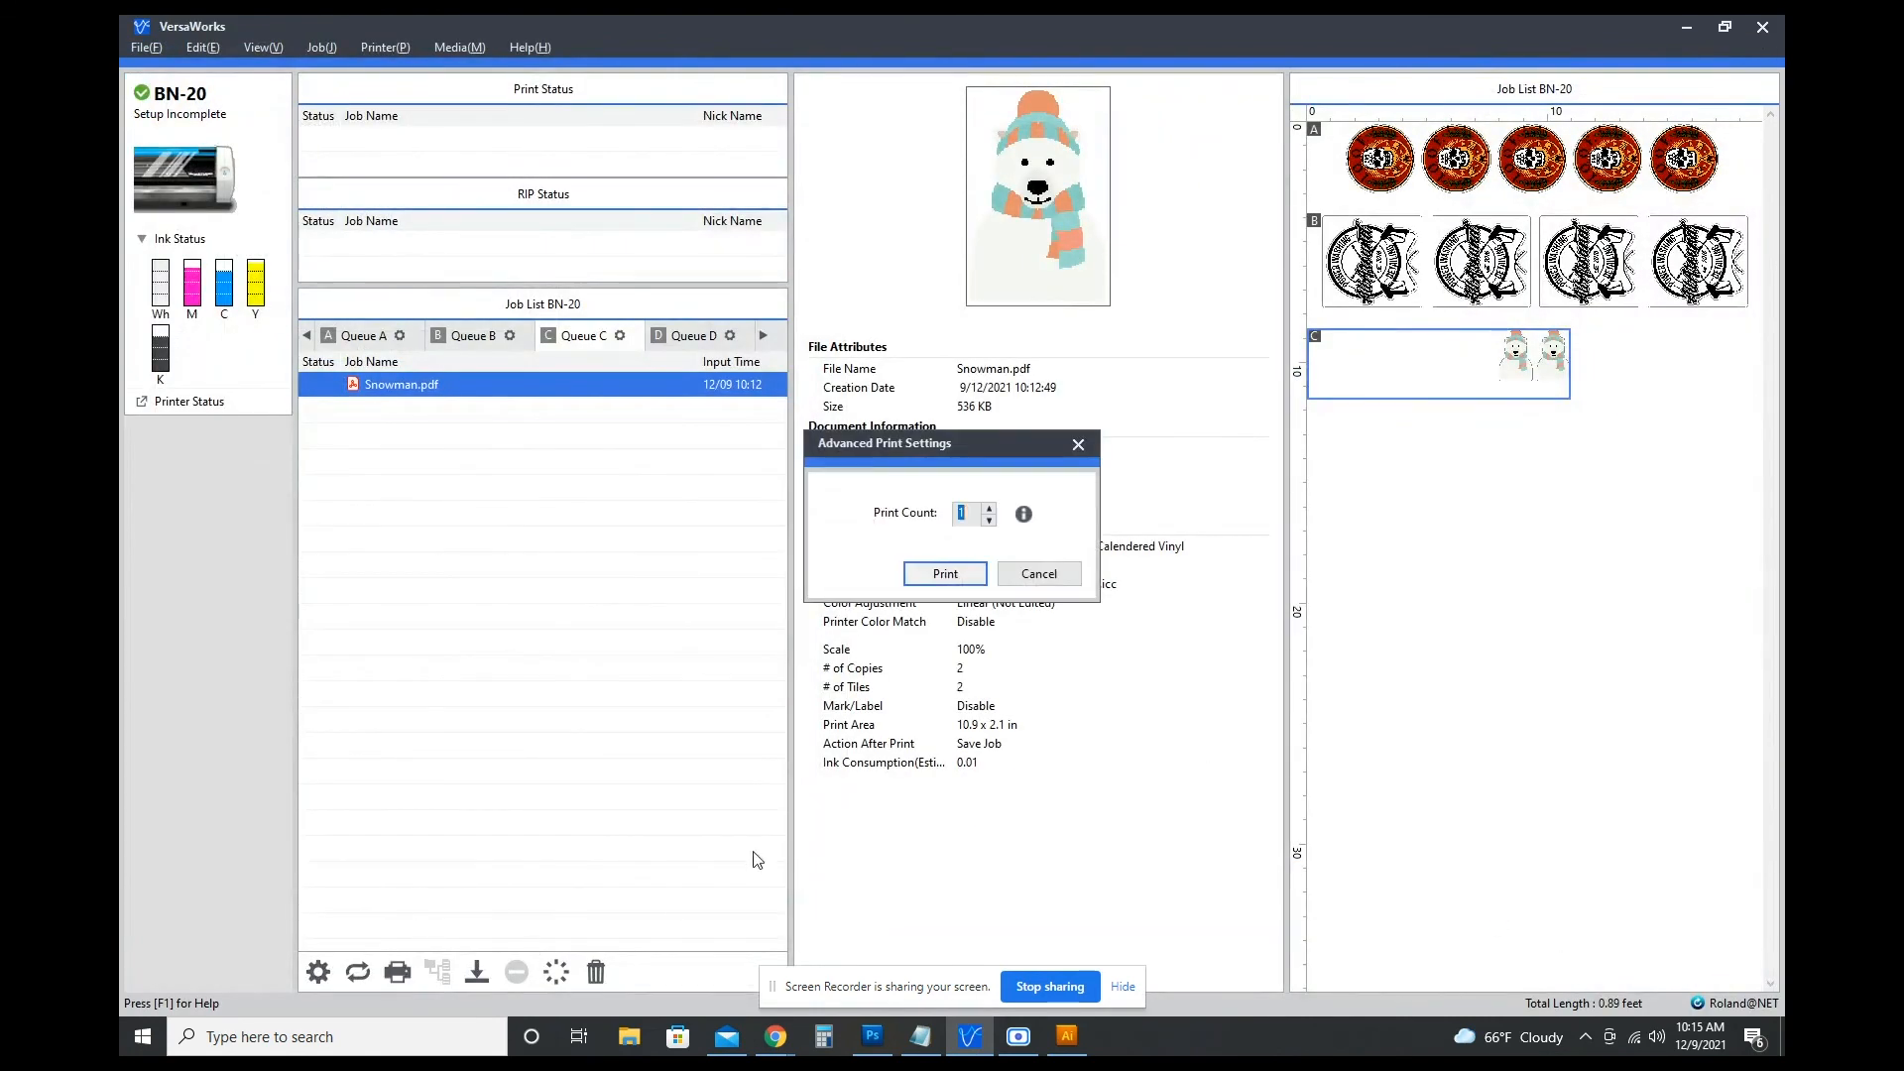
left_click(945, 574)
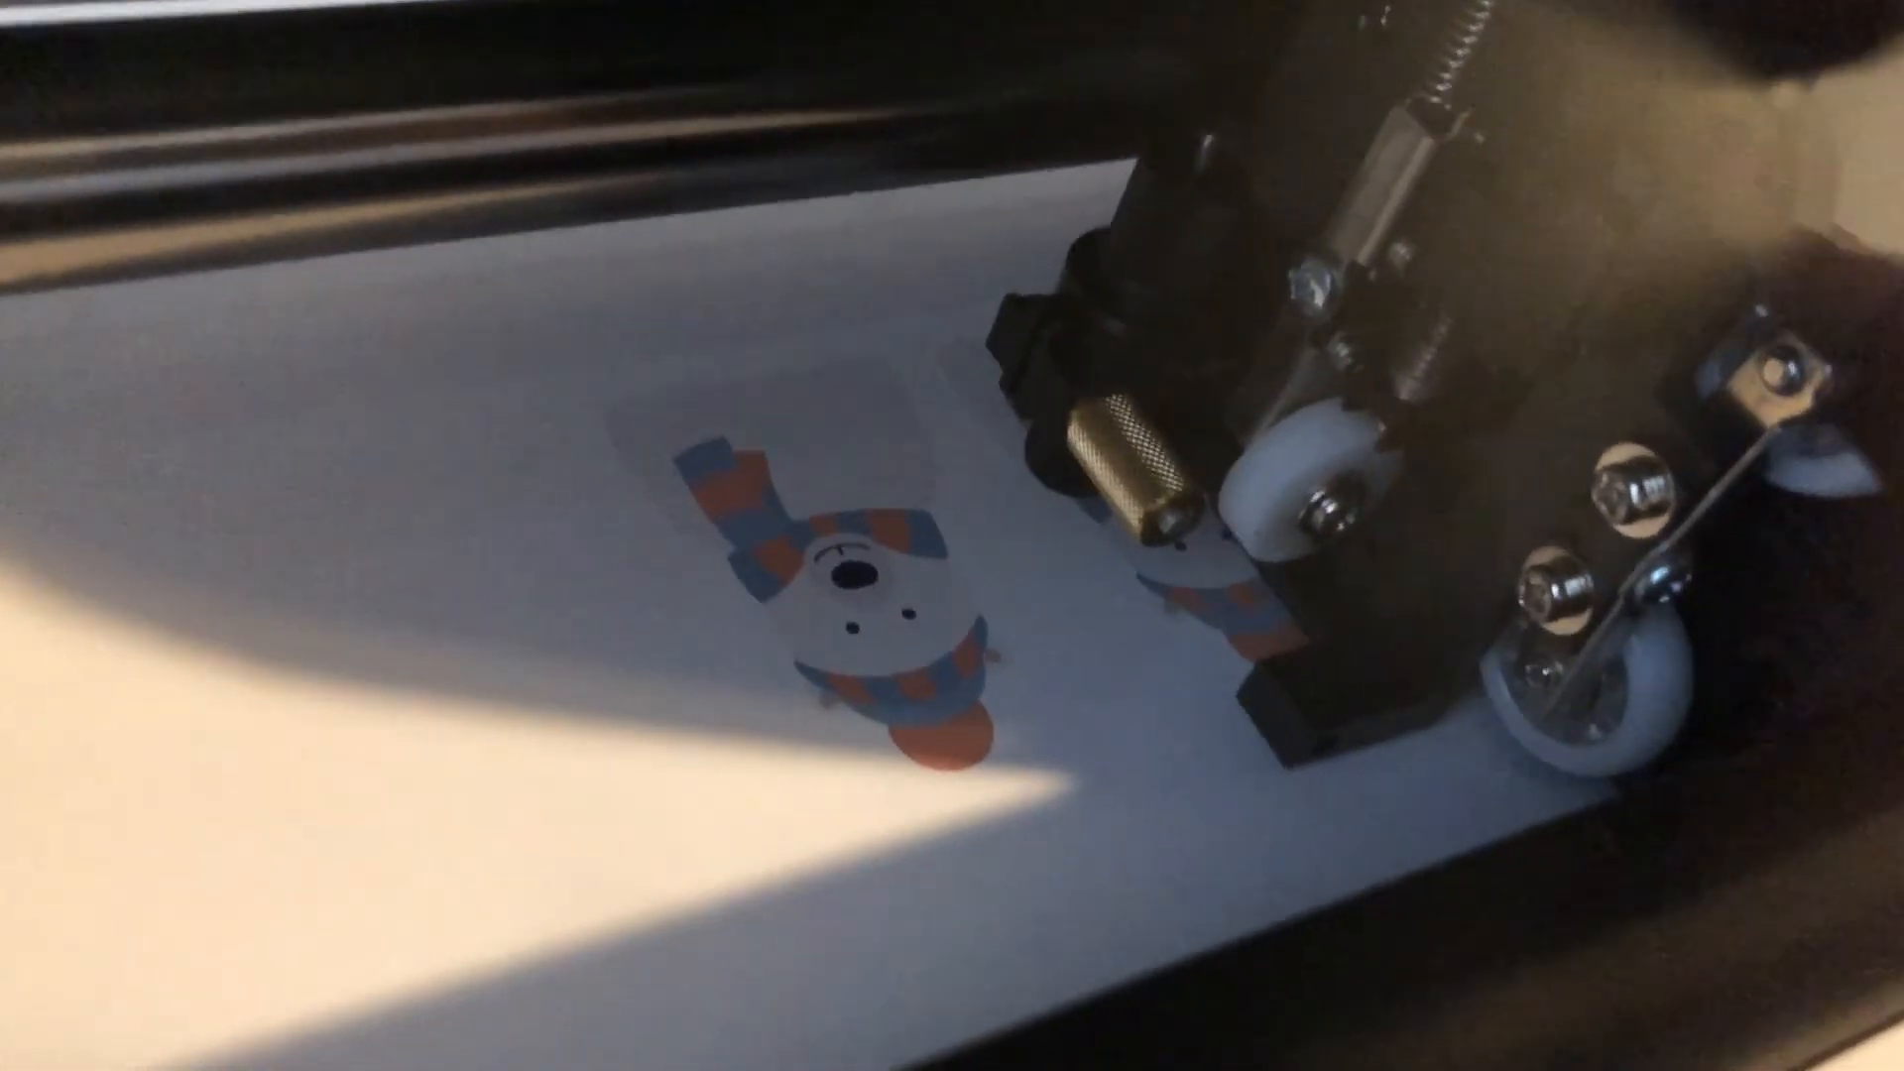